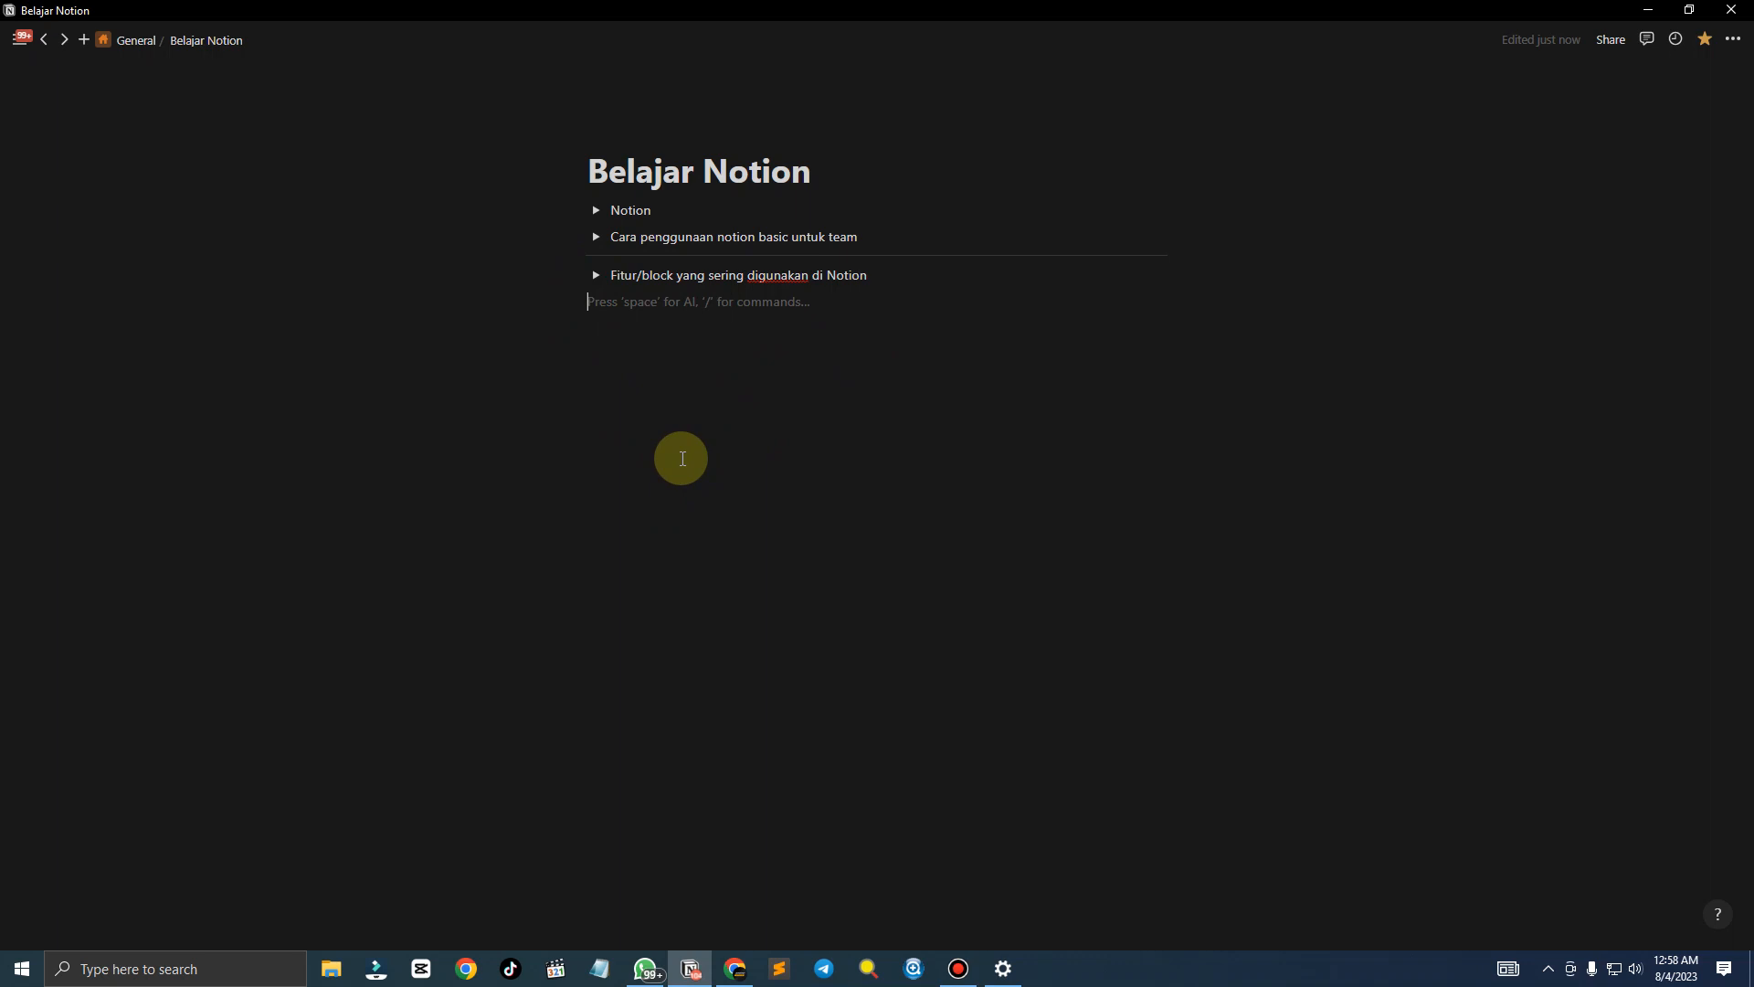
# Create a sub-page below the existing toggles, title it "Belajar Notion - Block" and make it an empty page
pyautogui.write('/page')
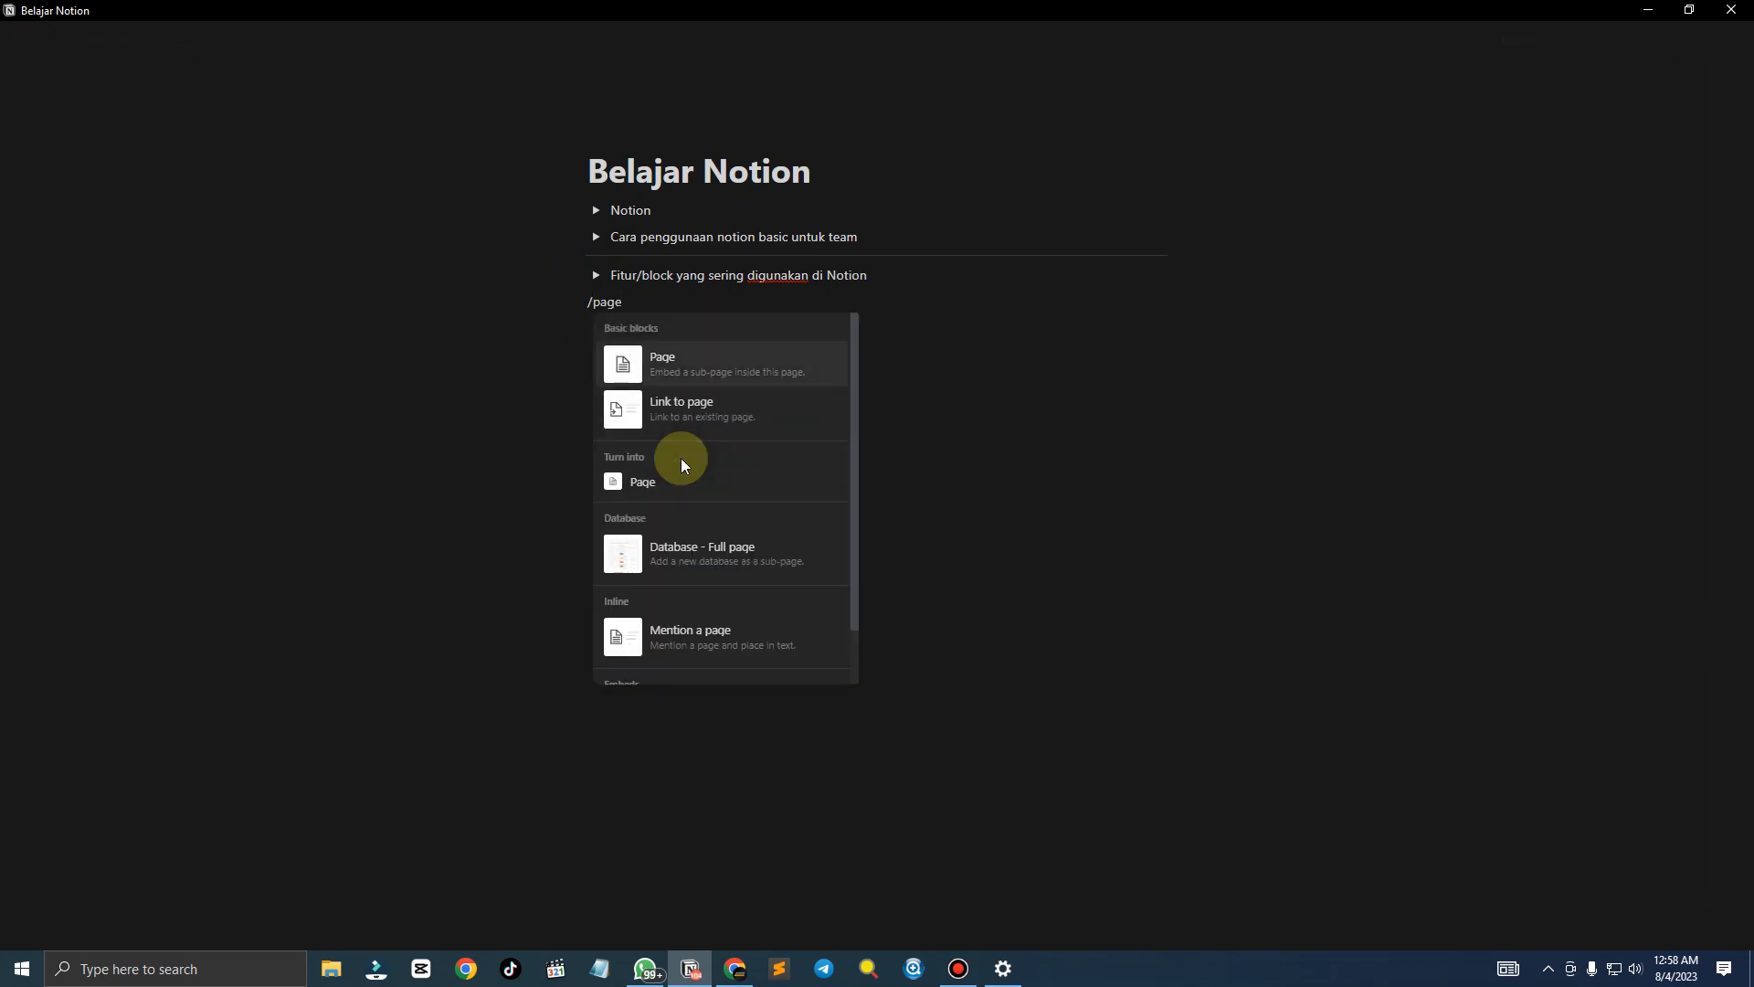
pyautogui.press('Return')
pyautogui.write('Belajar')
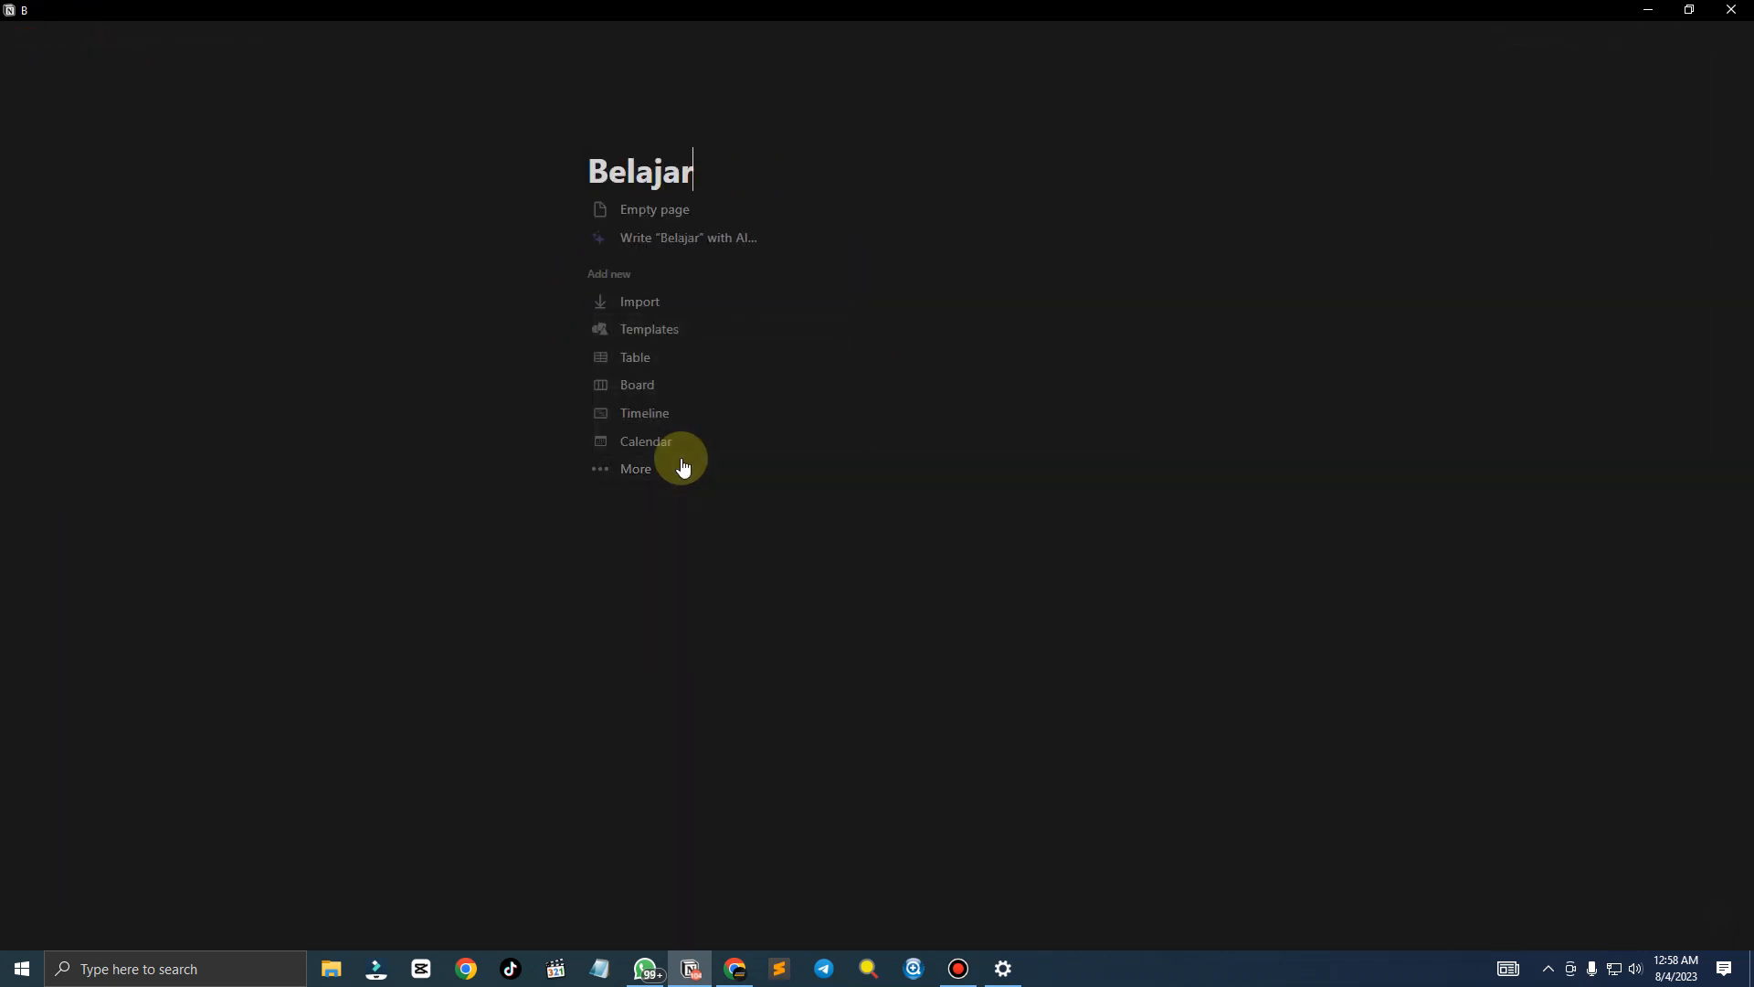
pyautogui.write(' Block')
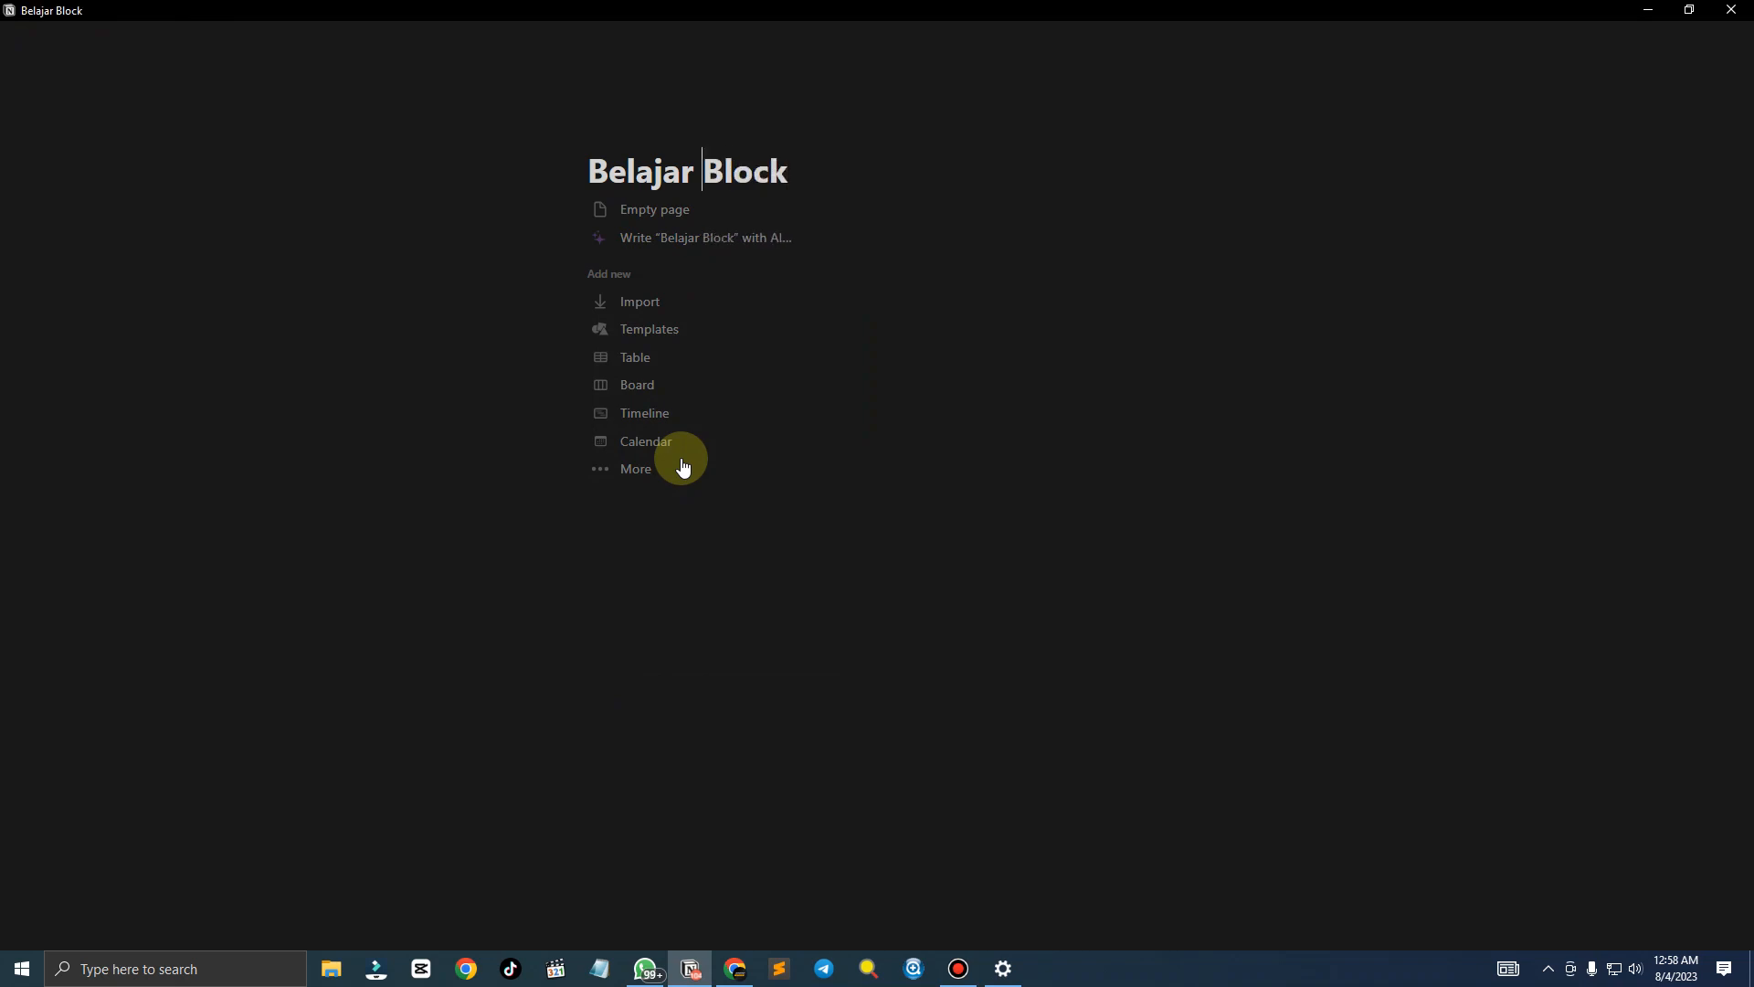
pyautogui.hotkey('ctrl', 'Left')
pyautogui.write('Notion -')
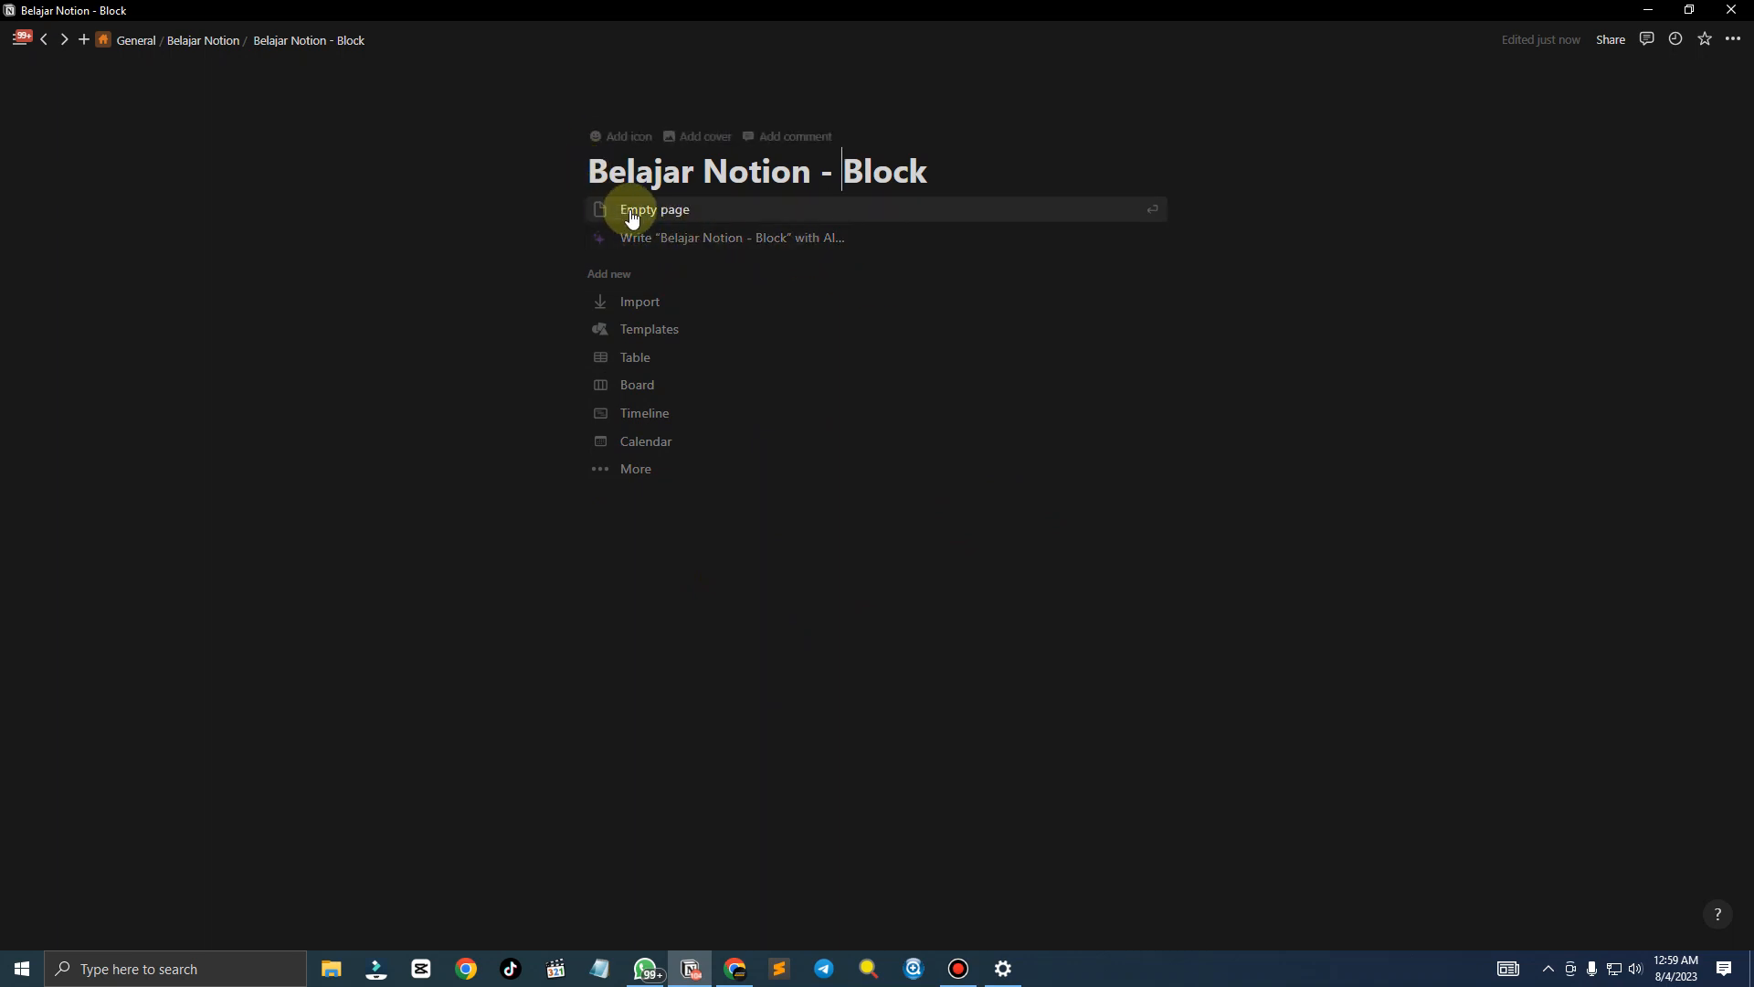
pyautogui.click(668, 210)
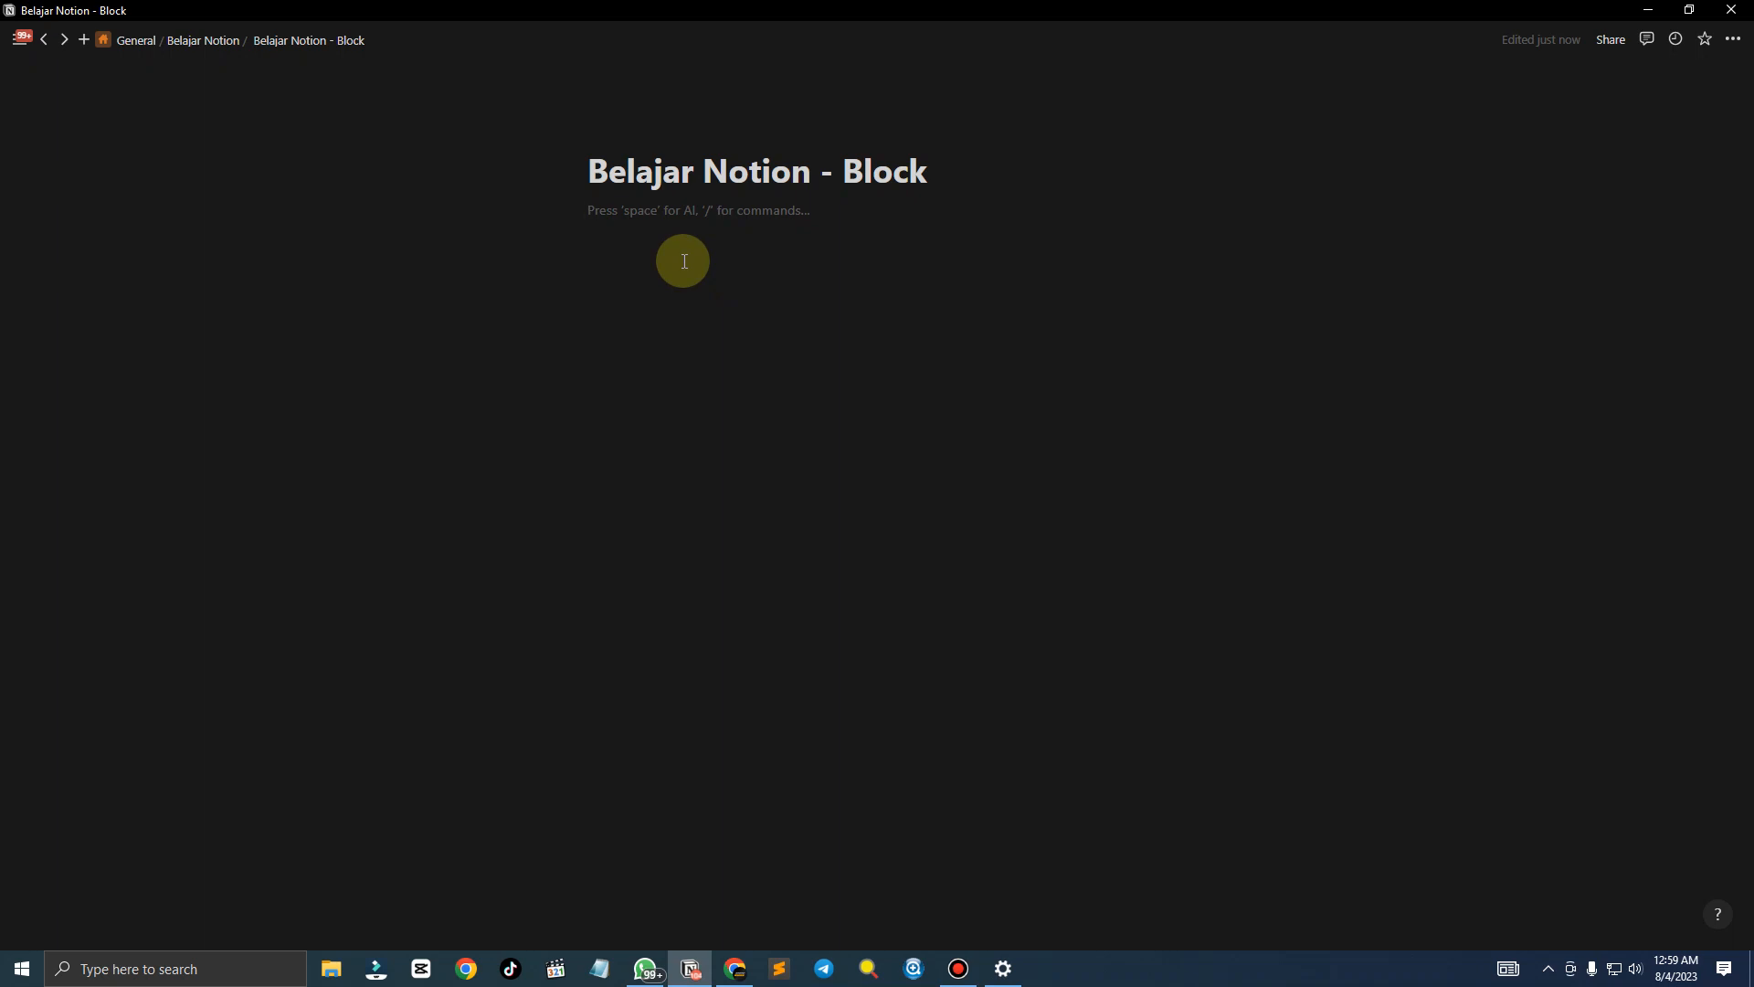
# Examine the available block types, from basic blocks, media and databases through advanced blocks and embeds to the turn-into options
pyautogui.write('/')
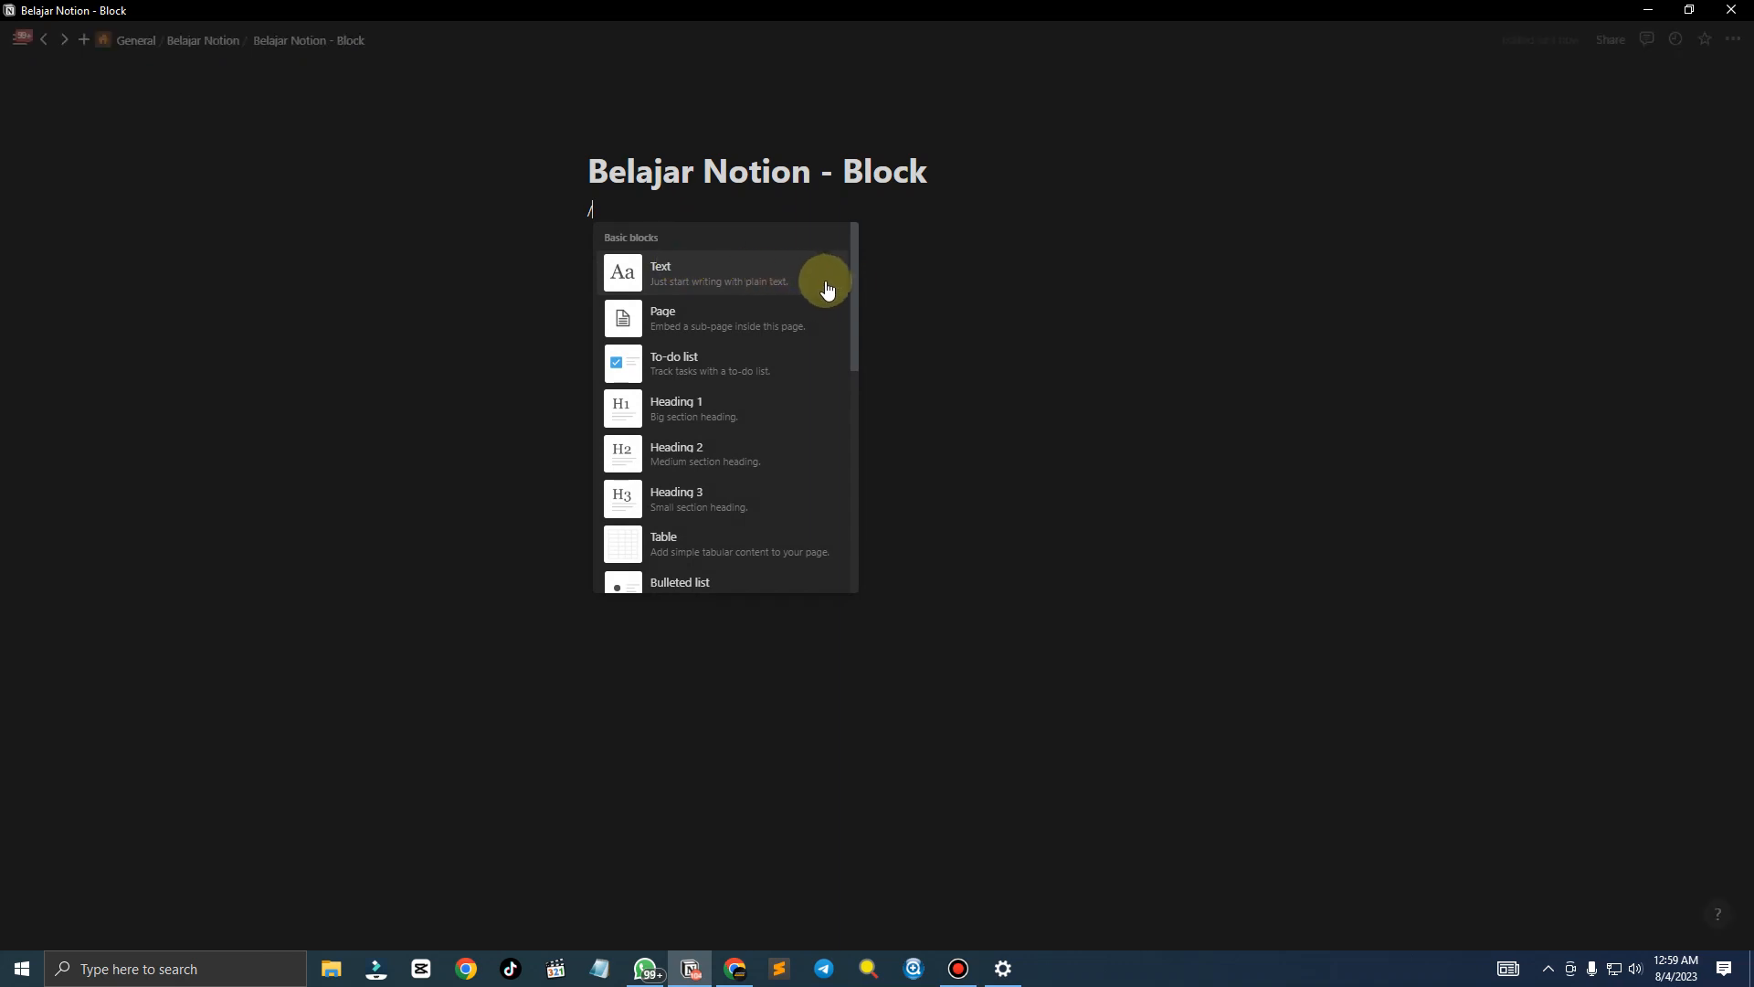
pyautogui.moveTo(853, 278); pyautogui.dragTo(853, 486)
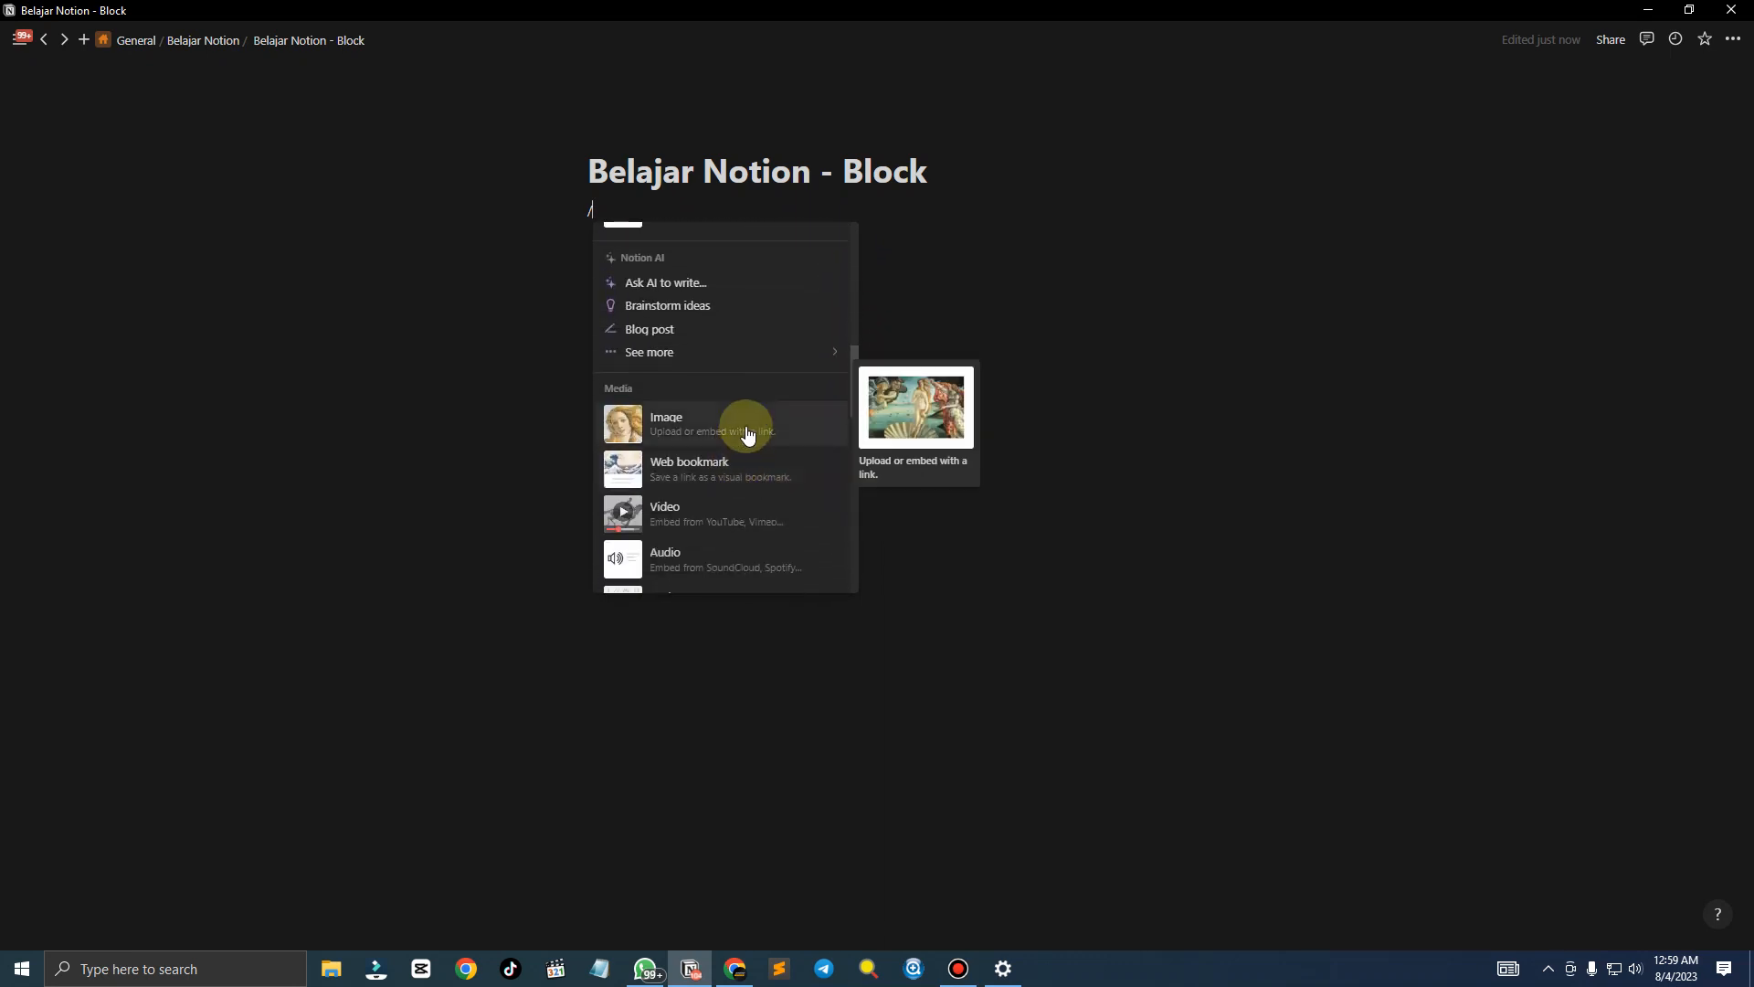
pyautogui.scroll(-2, 745, 430)
pyautogui.scroll(1, 744, 431)
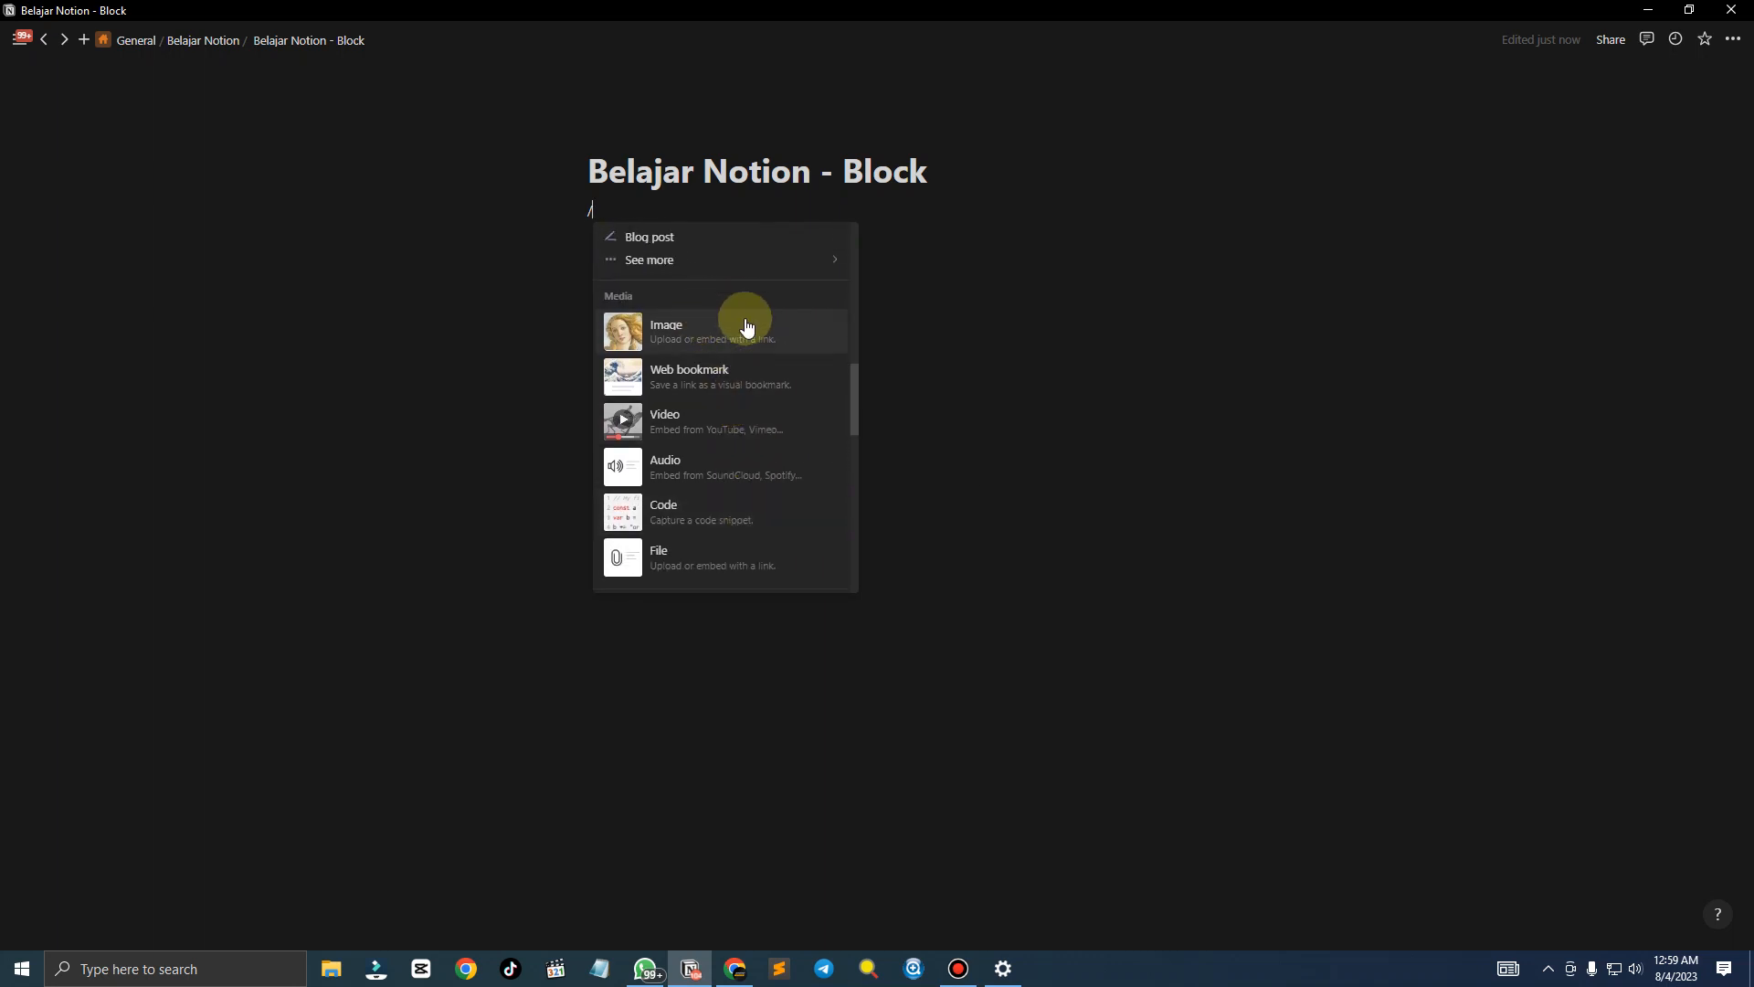
pyautogui.scroll(-3, 734, 410)
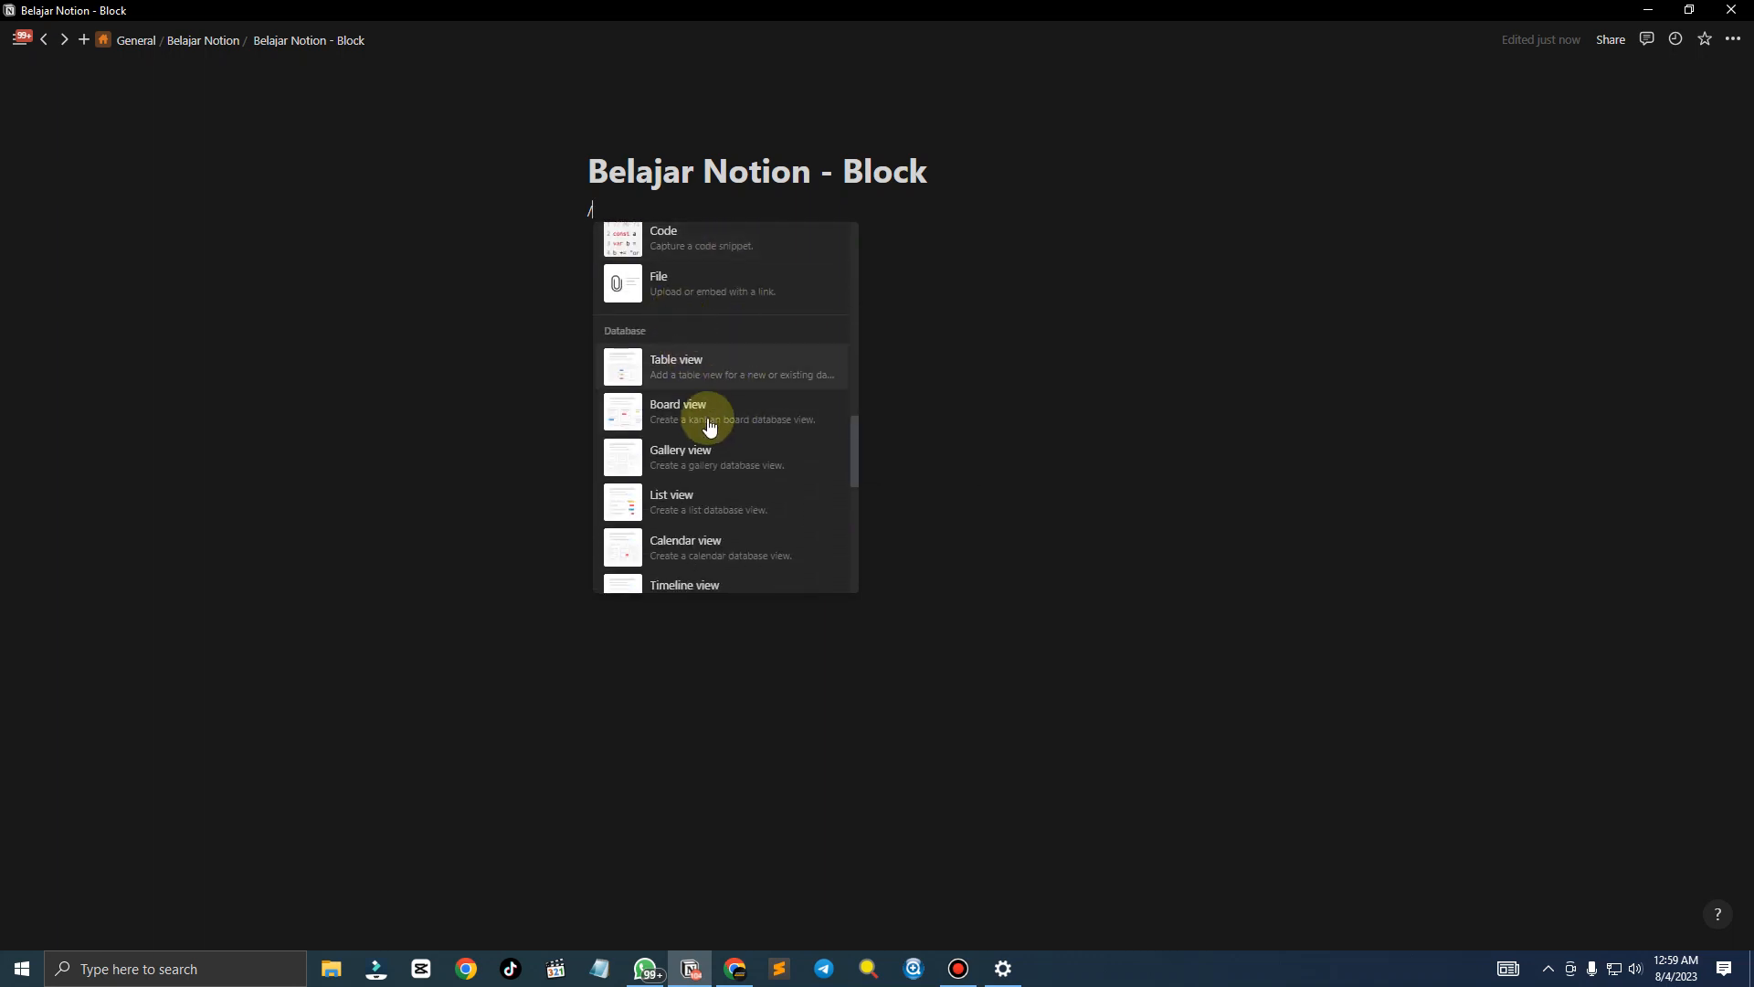
pyautogui.scroll(-2, 711, 430)
pyautogui.scroll(-4, 716, 438)
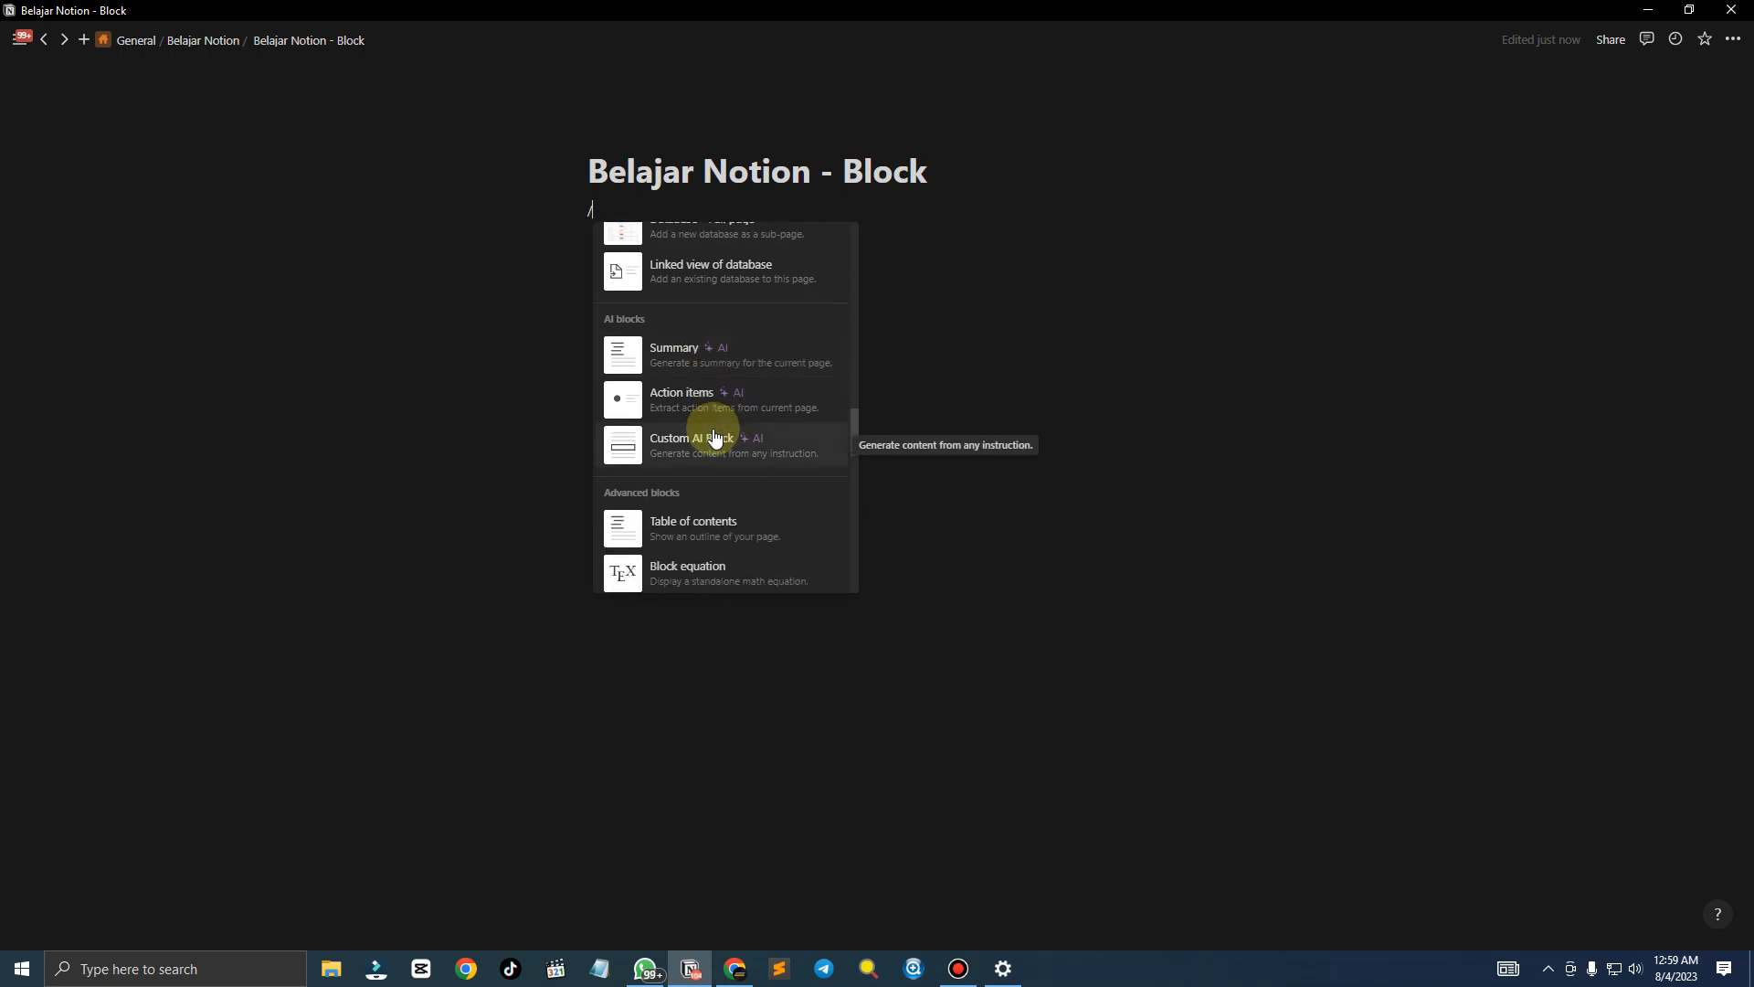
pyautogui.scroll(-7, 716, 437)
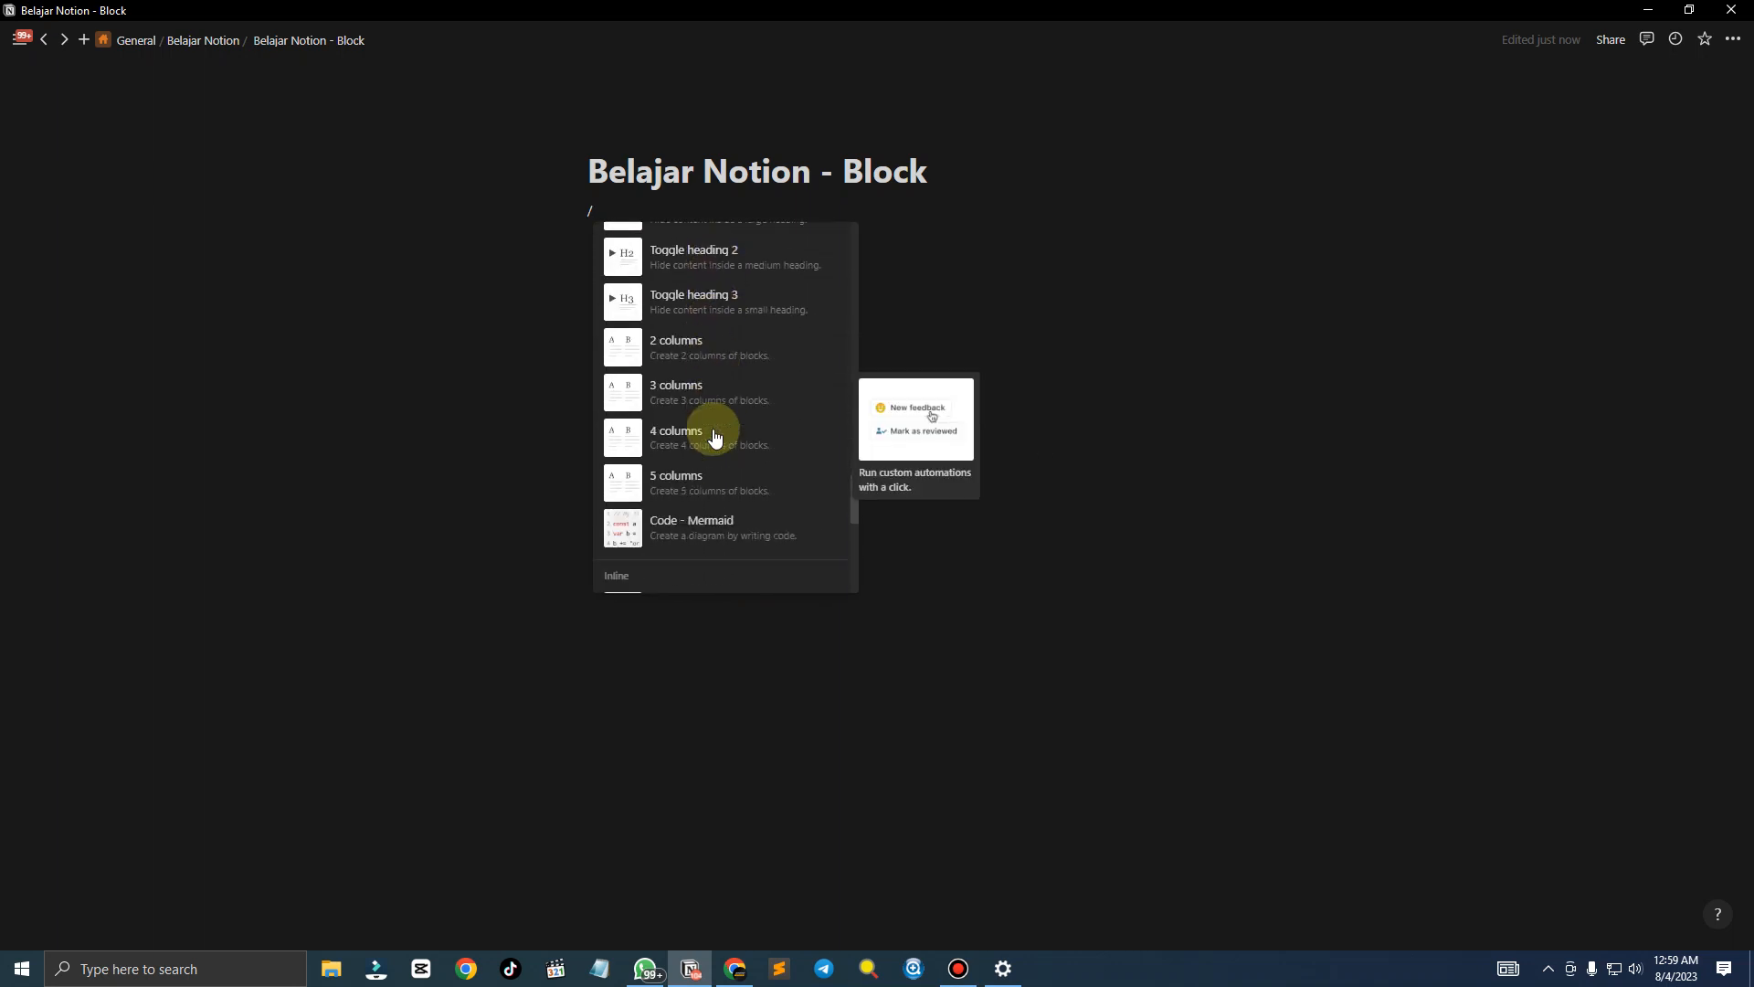
pyautogui.scroll(-6, 715, 438)
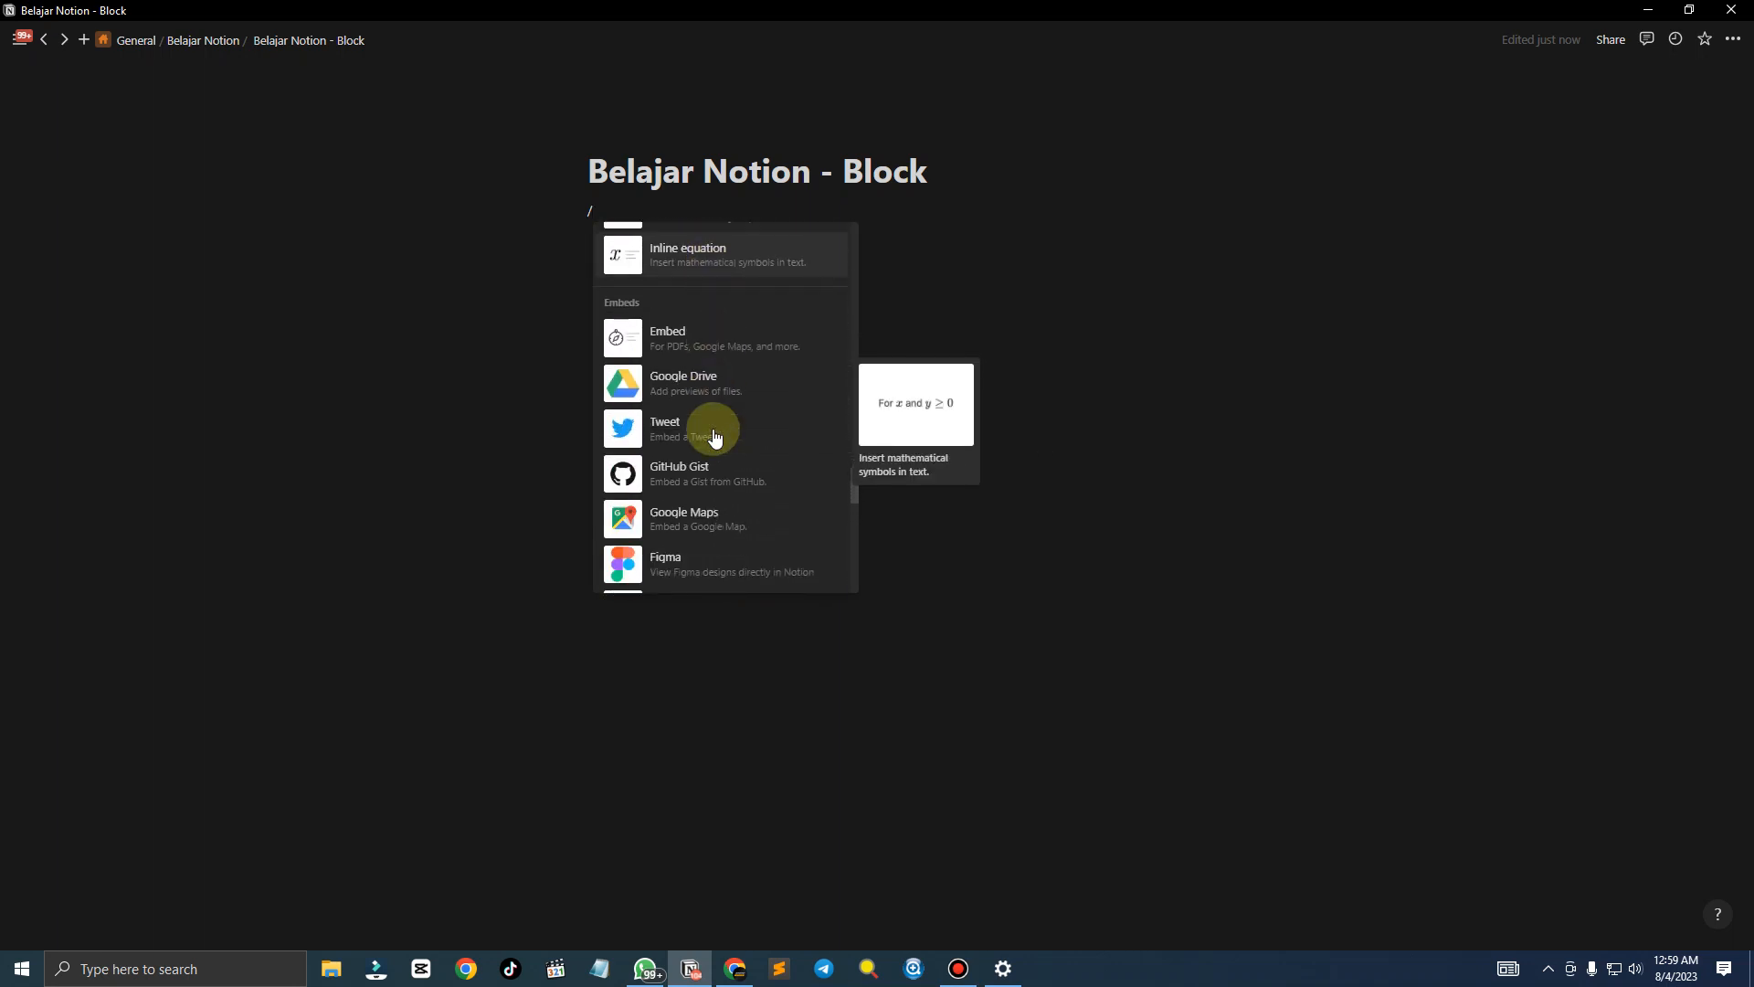
pyautogui.scroll(-8, 715, 437)
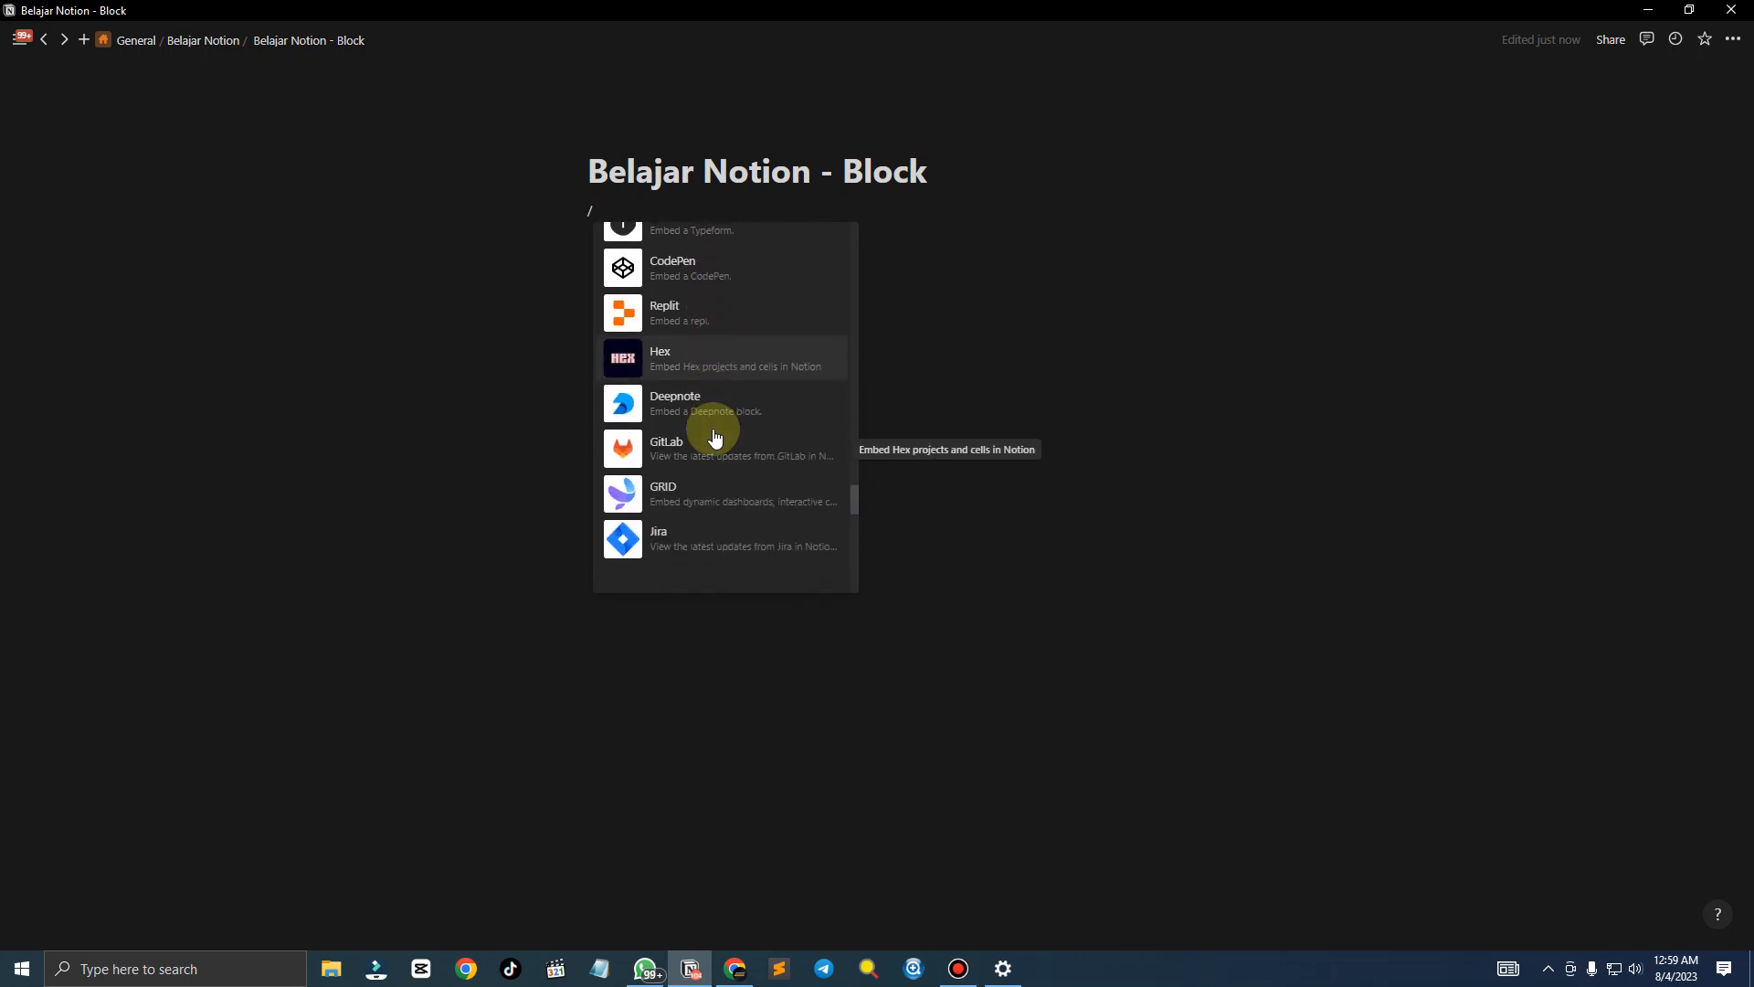
pyautogui.scroll(-8, 715, 437)
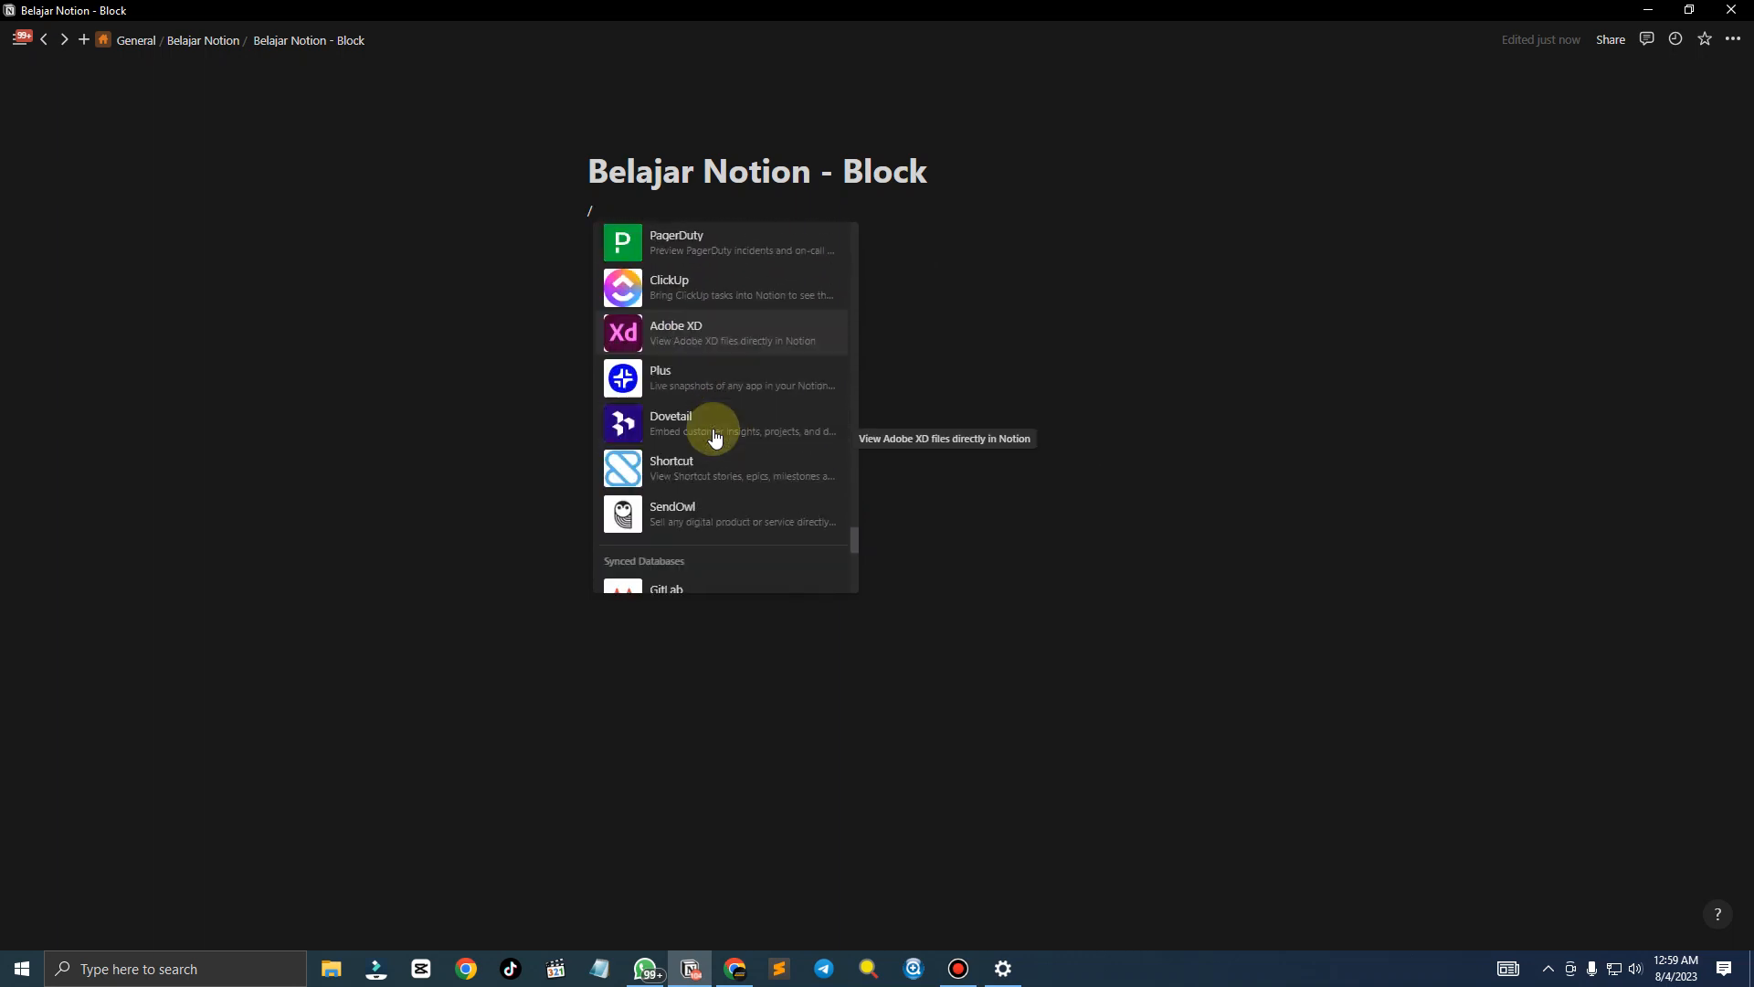
pyautogui.scroll(3, 715, 438)
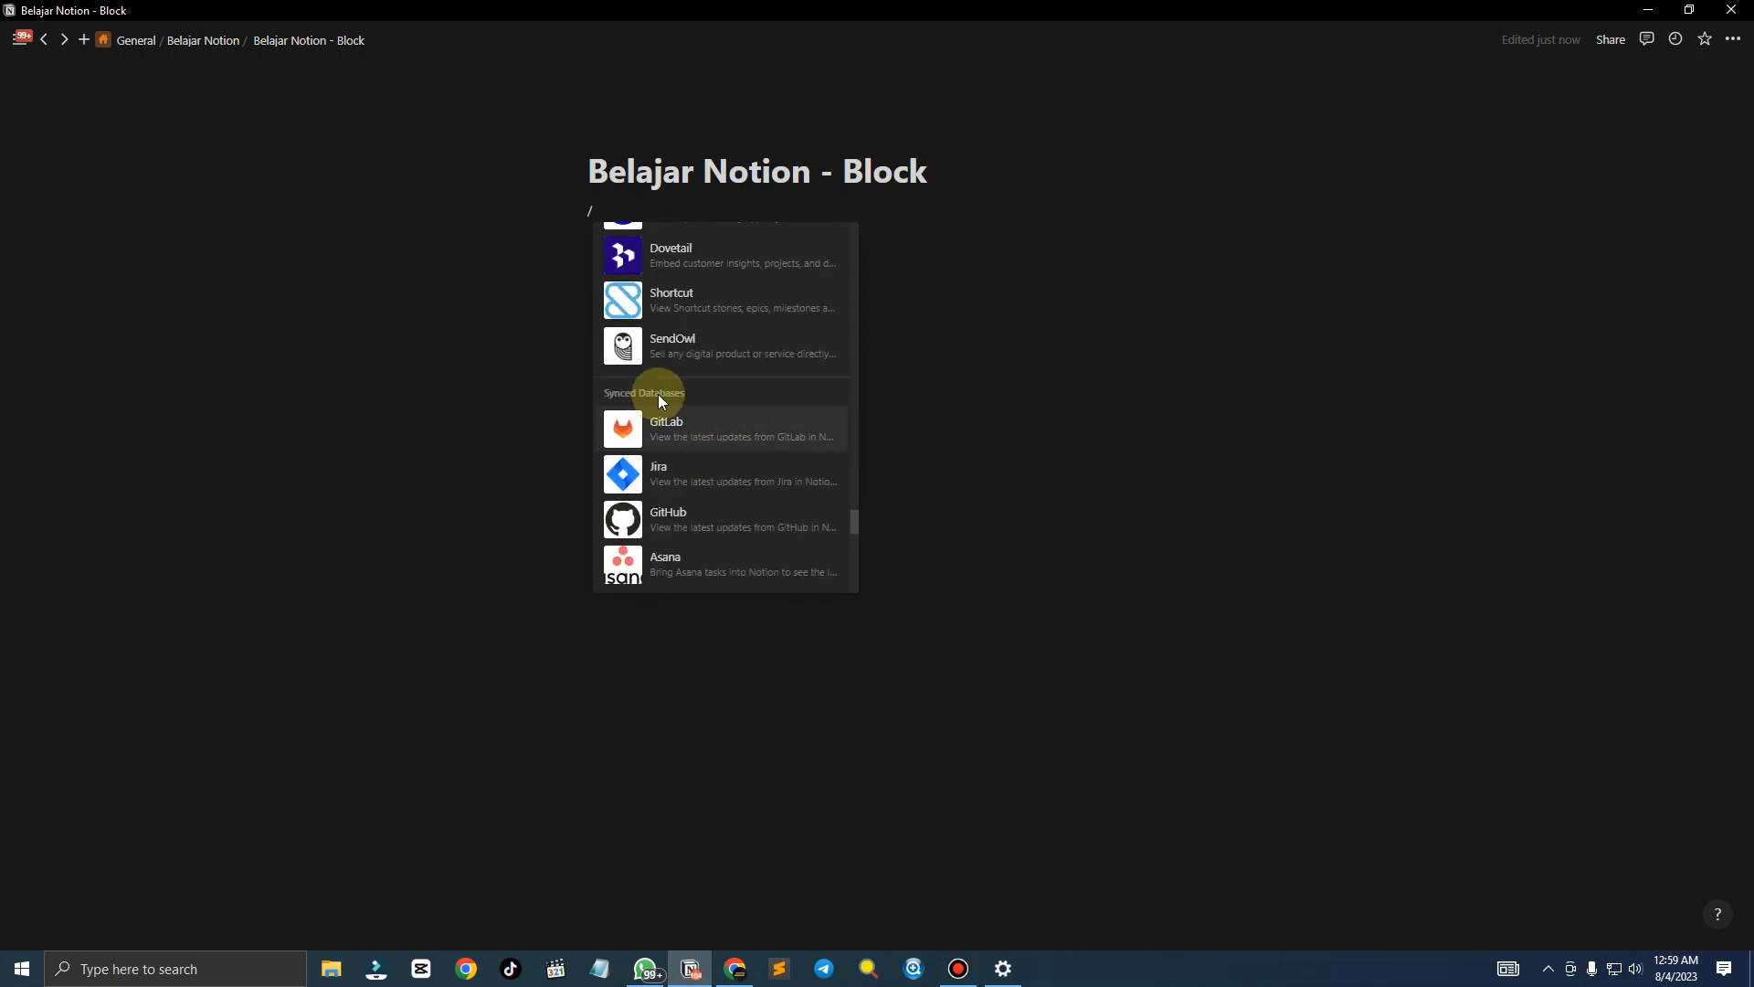
pyautogui.scroll(-3, 726, 470)
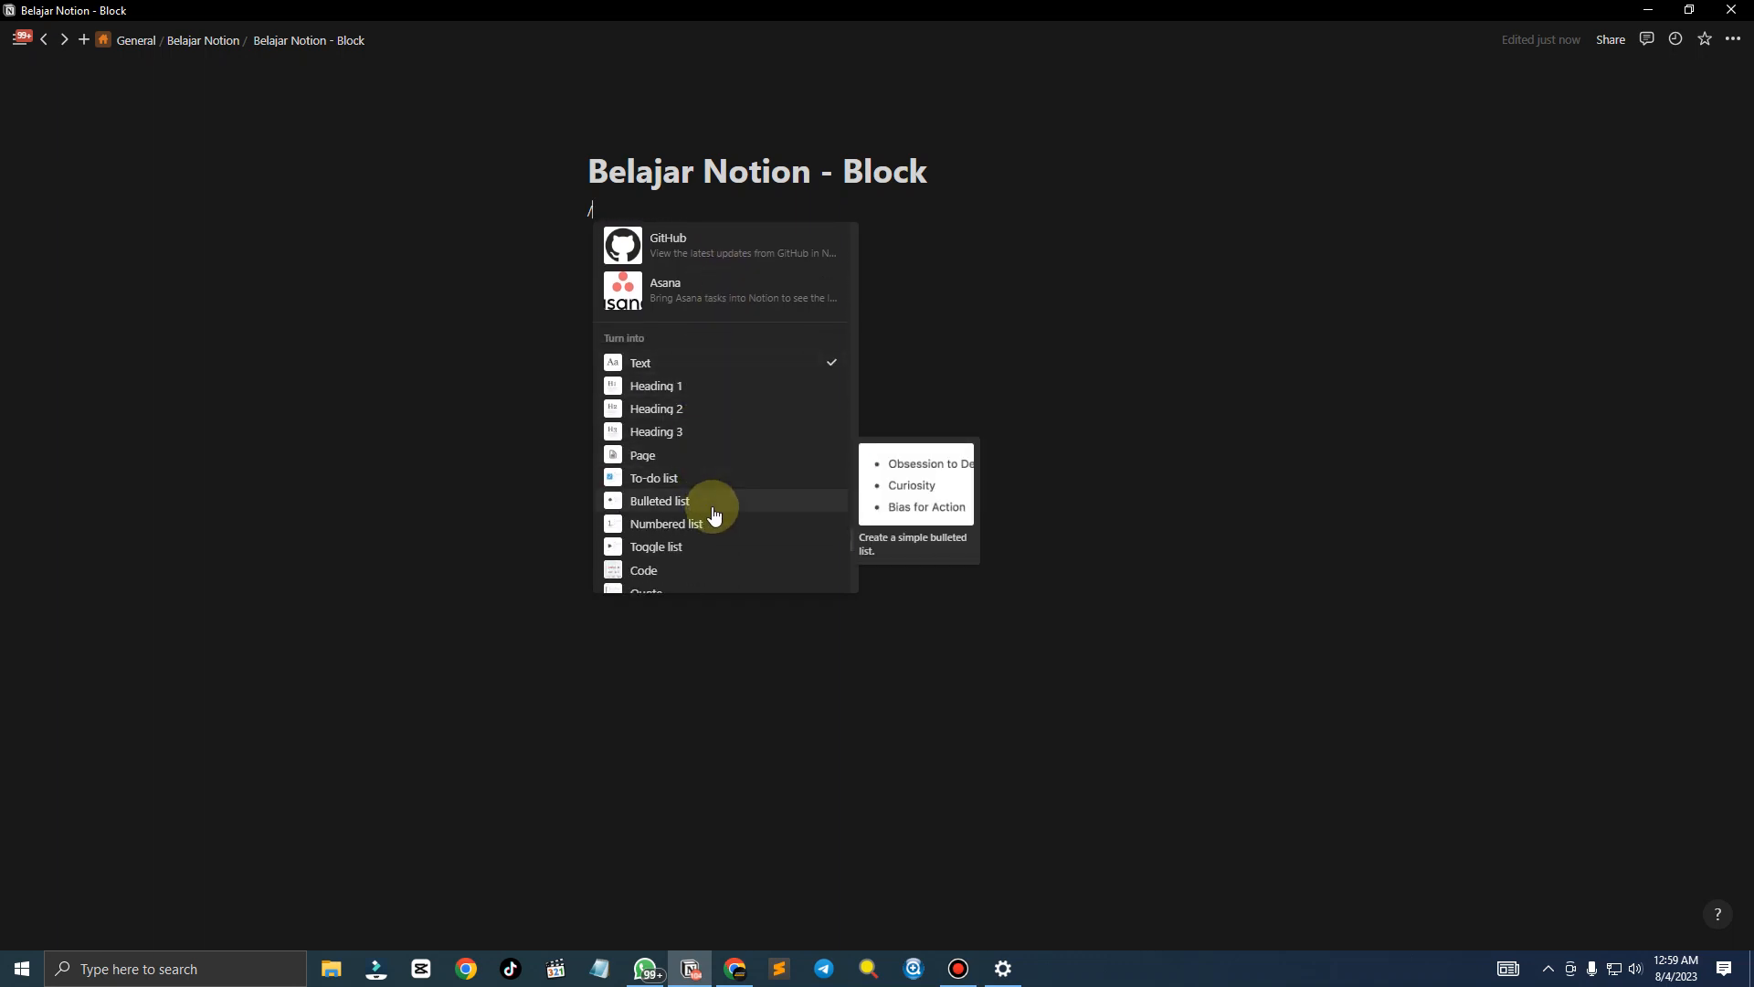
pyautogui.scroll(-3, 714, 511)
pyautogui.scroll(-3, 714, 514)
pyautogui.scroll(10, 714, 515)
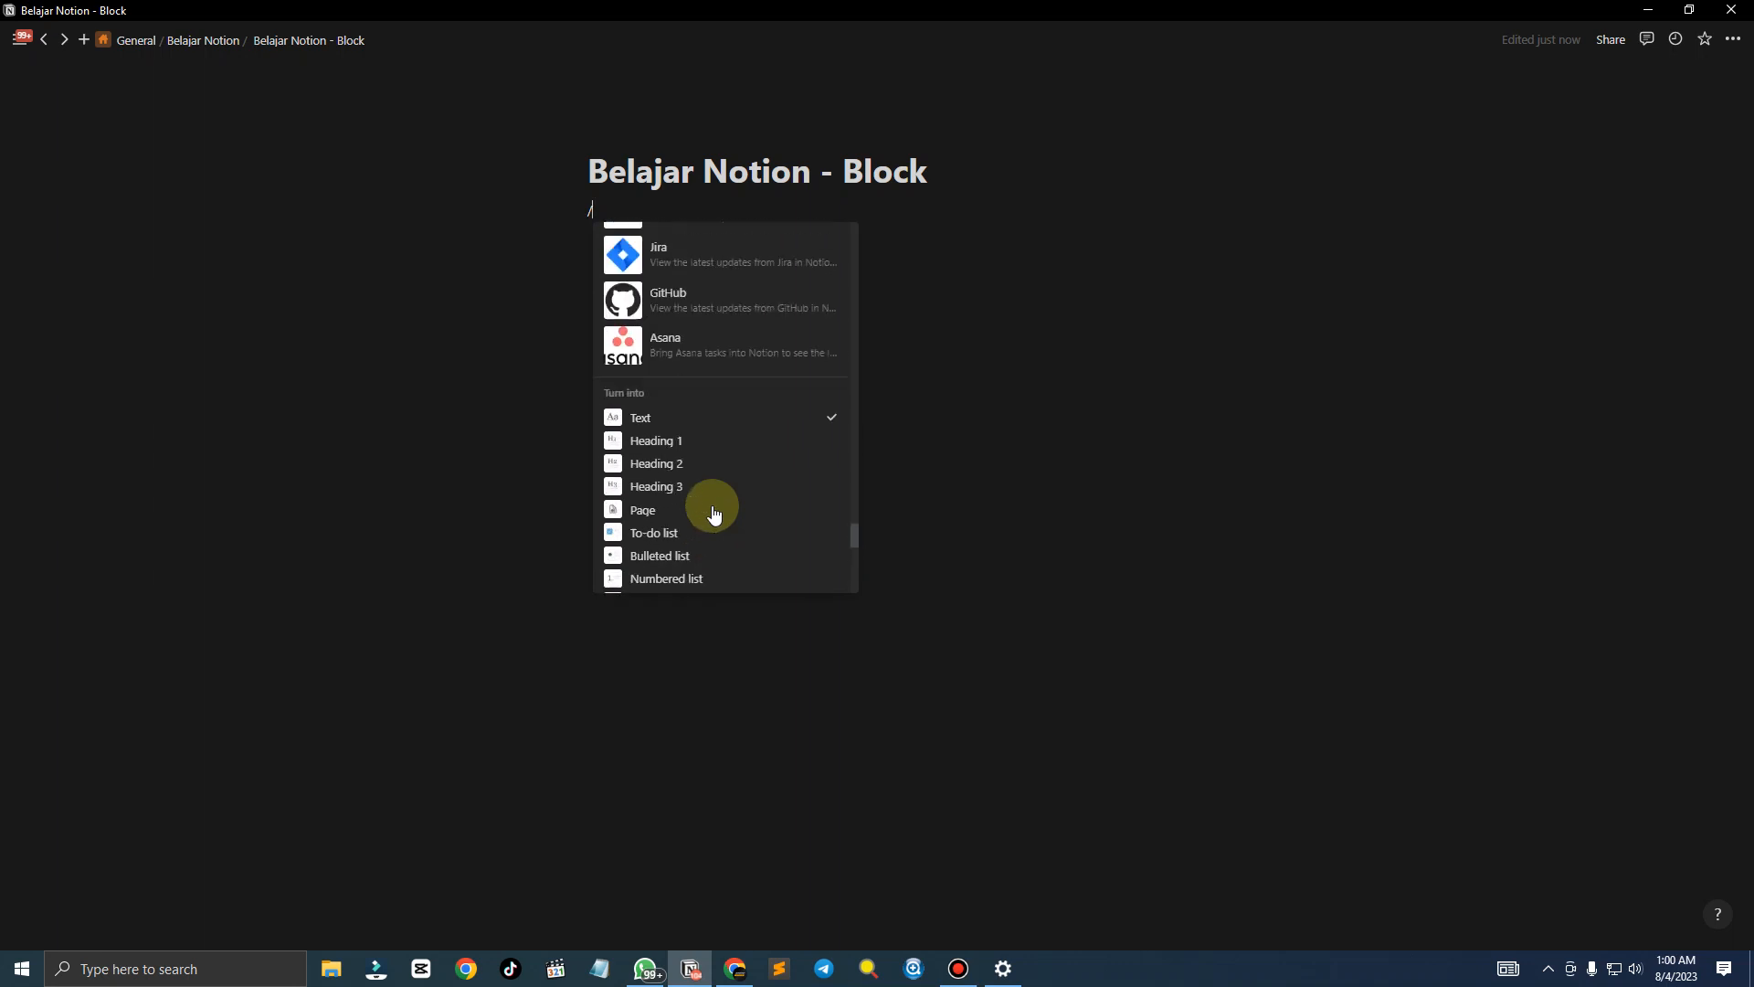
pyautogui.scroll(-2, 715, 514)
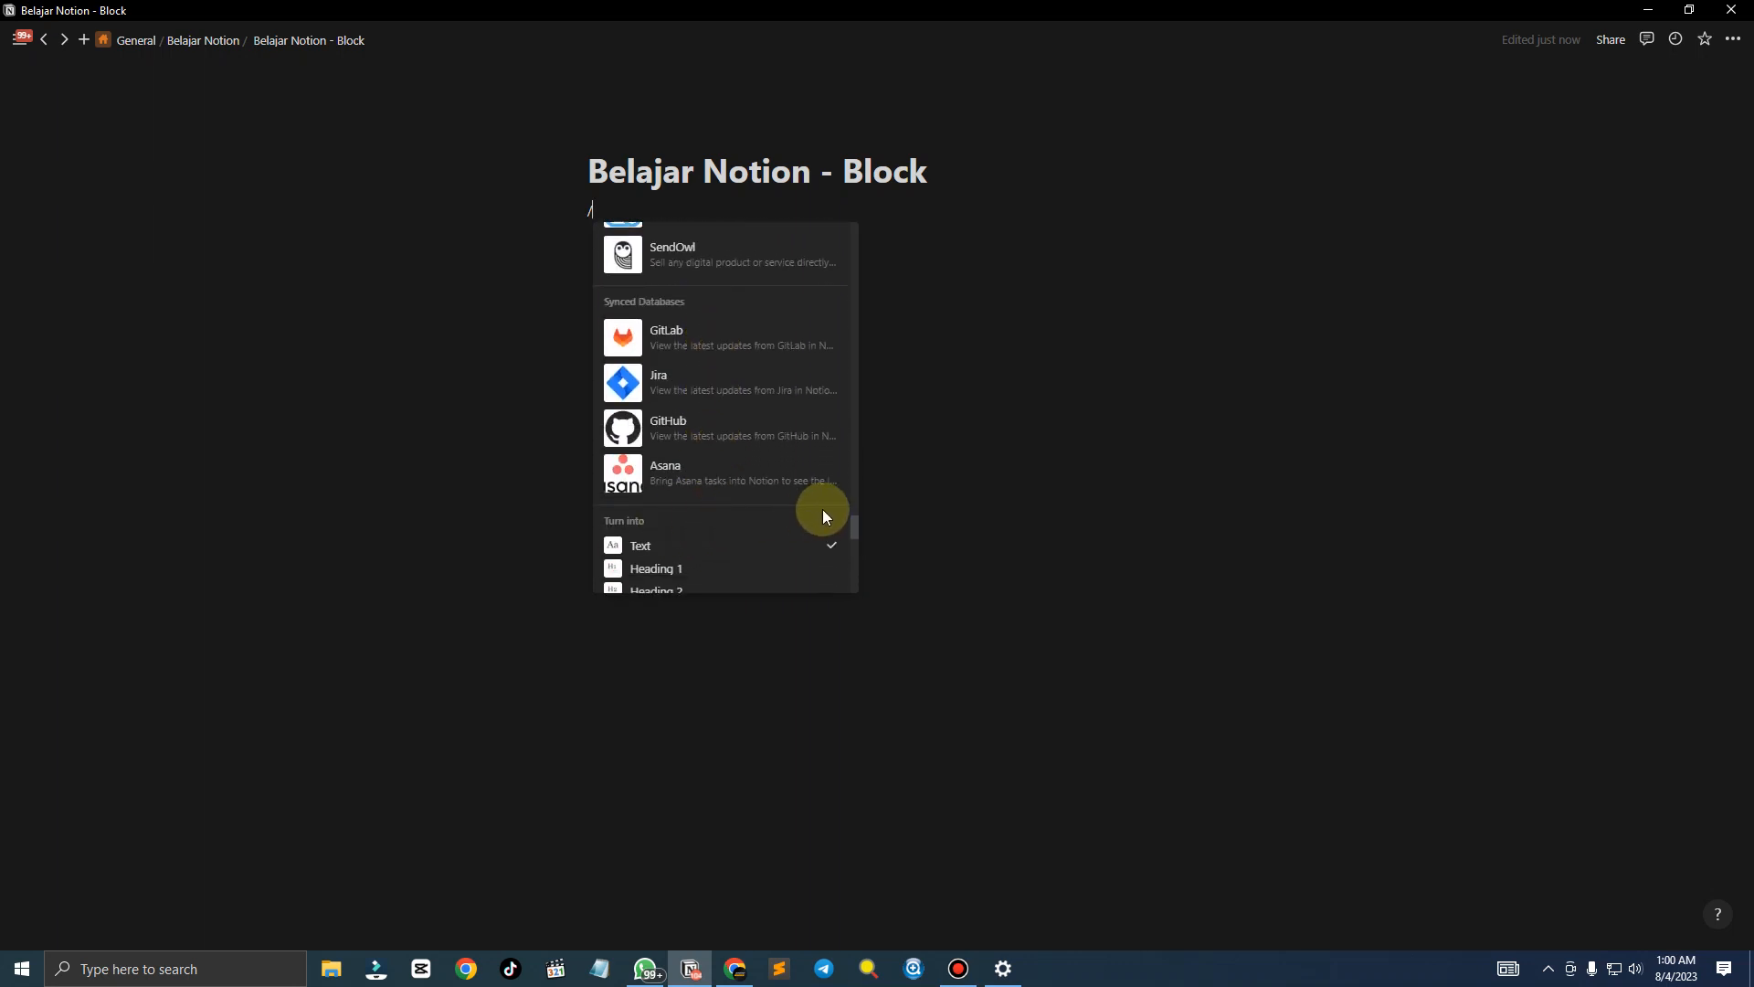
pyautogui.moveTo(858, 523); pyautogui.dragTo(875, 235)
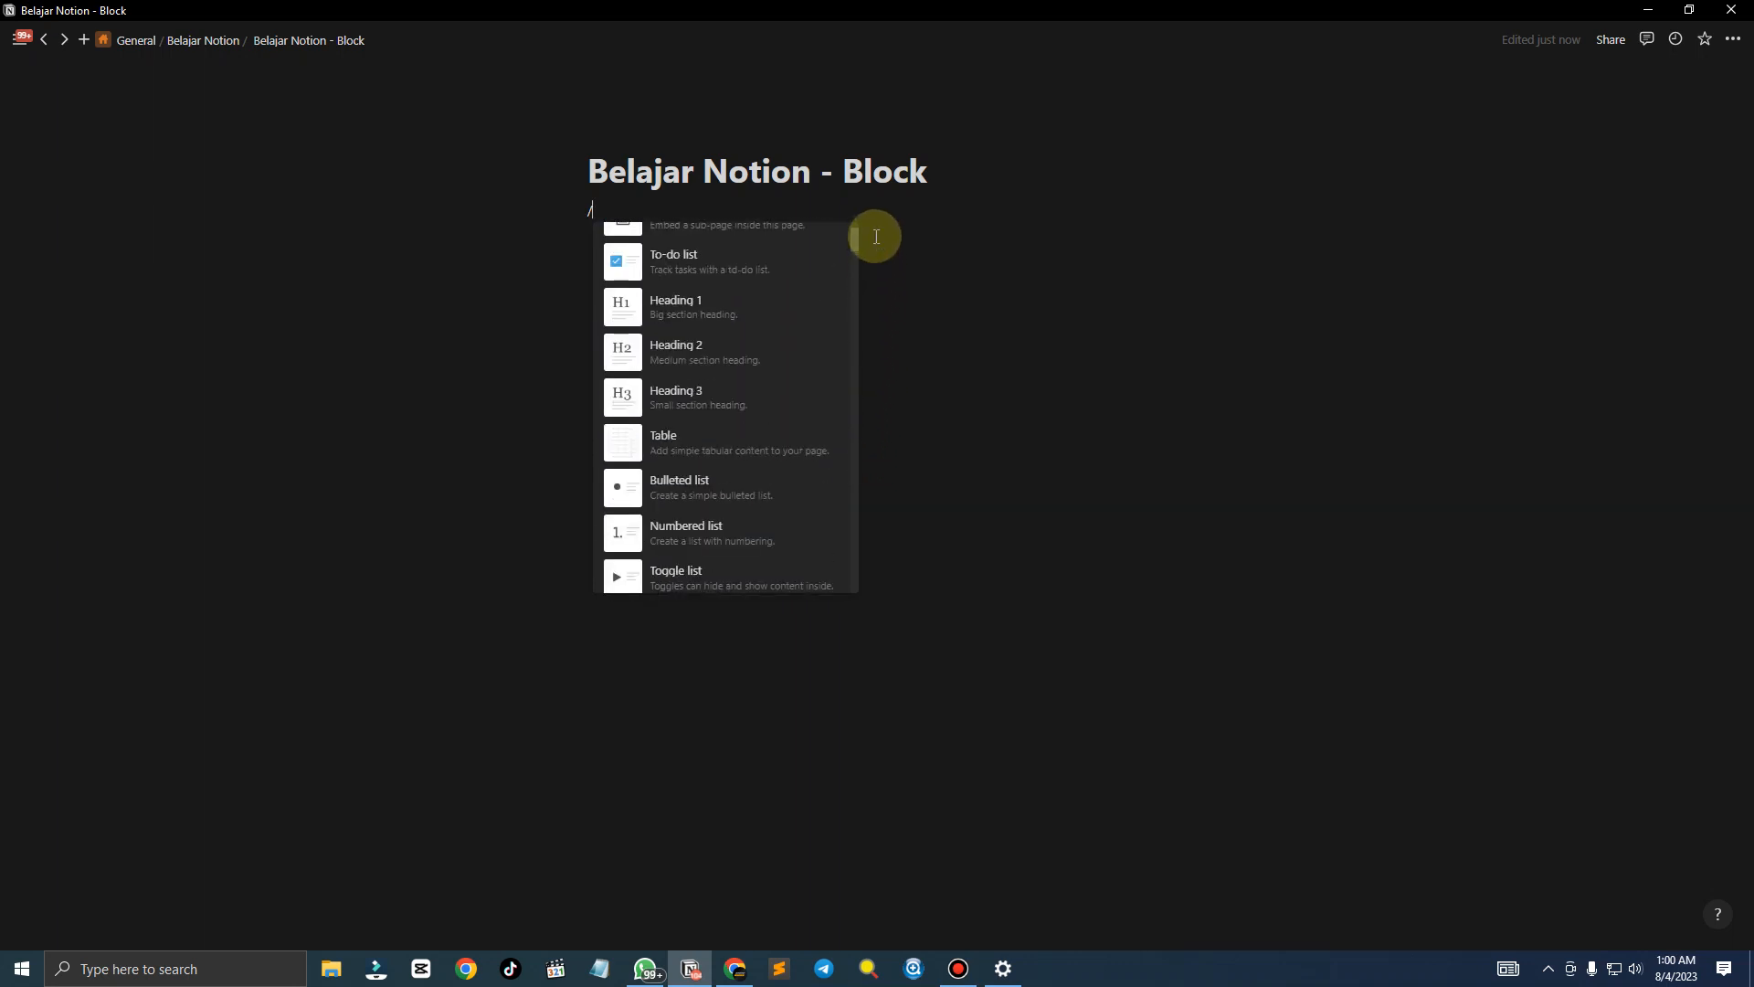
pyautogui.scroll(2, 809, 313)
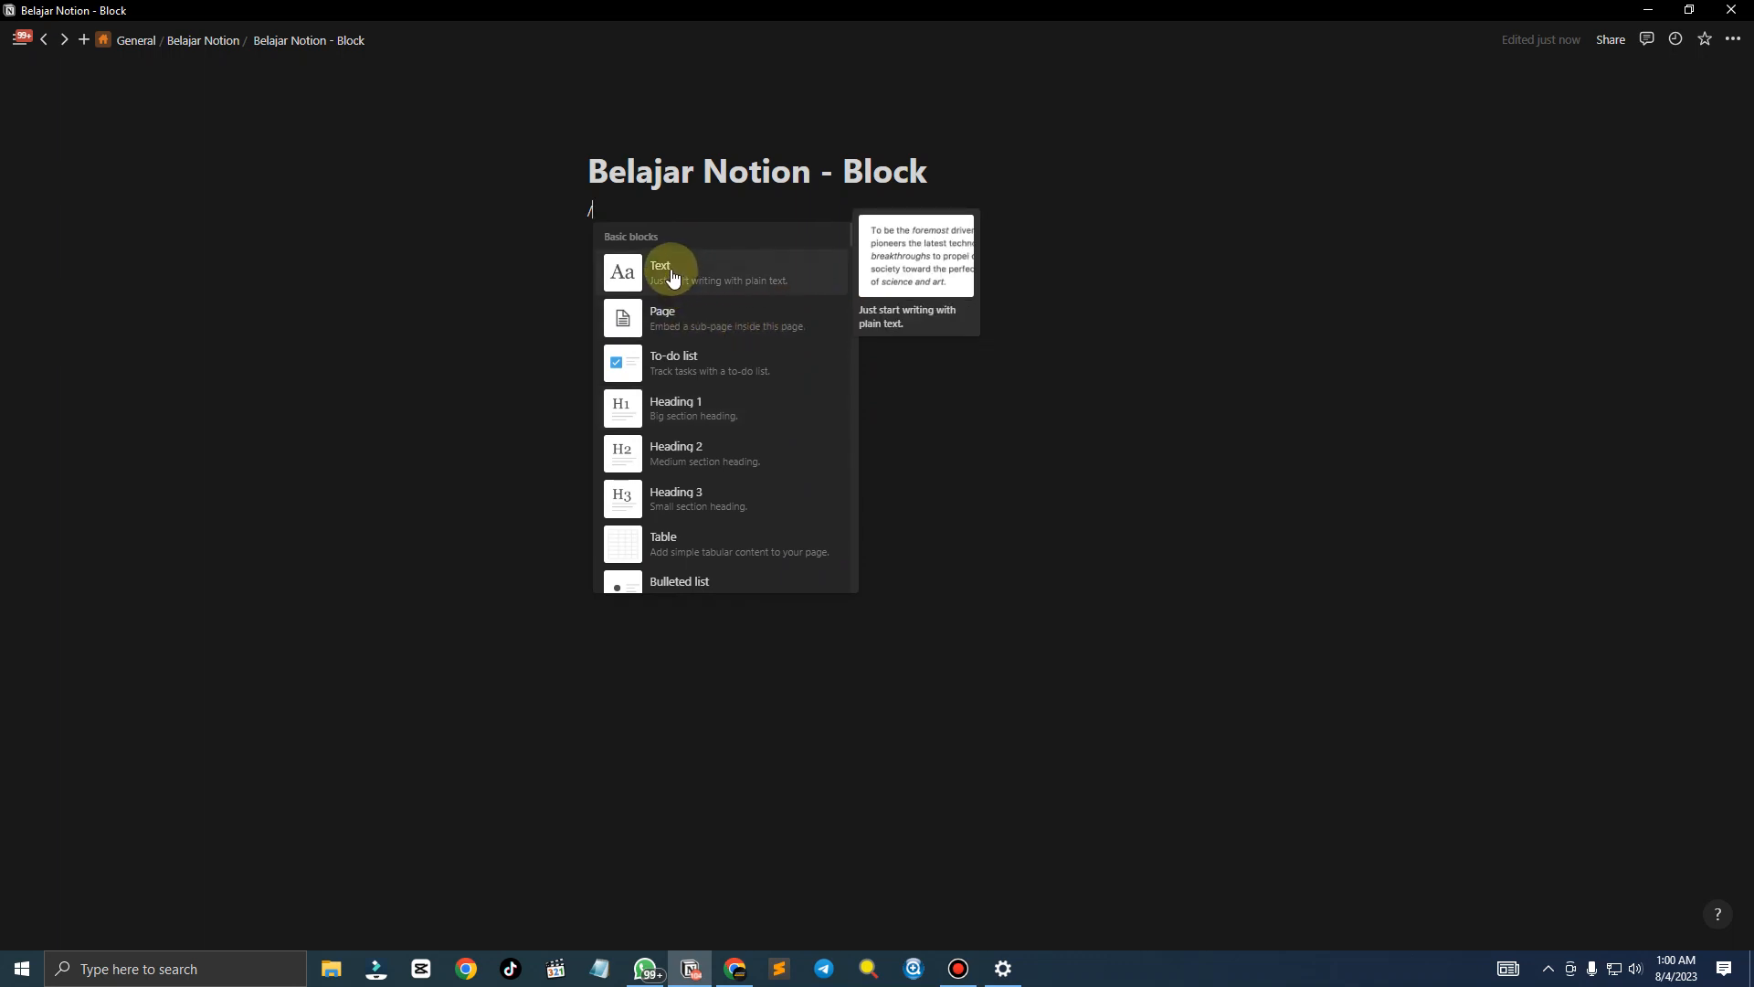
pyautogui.press('BackSpace')
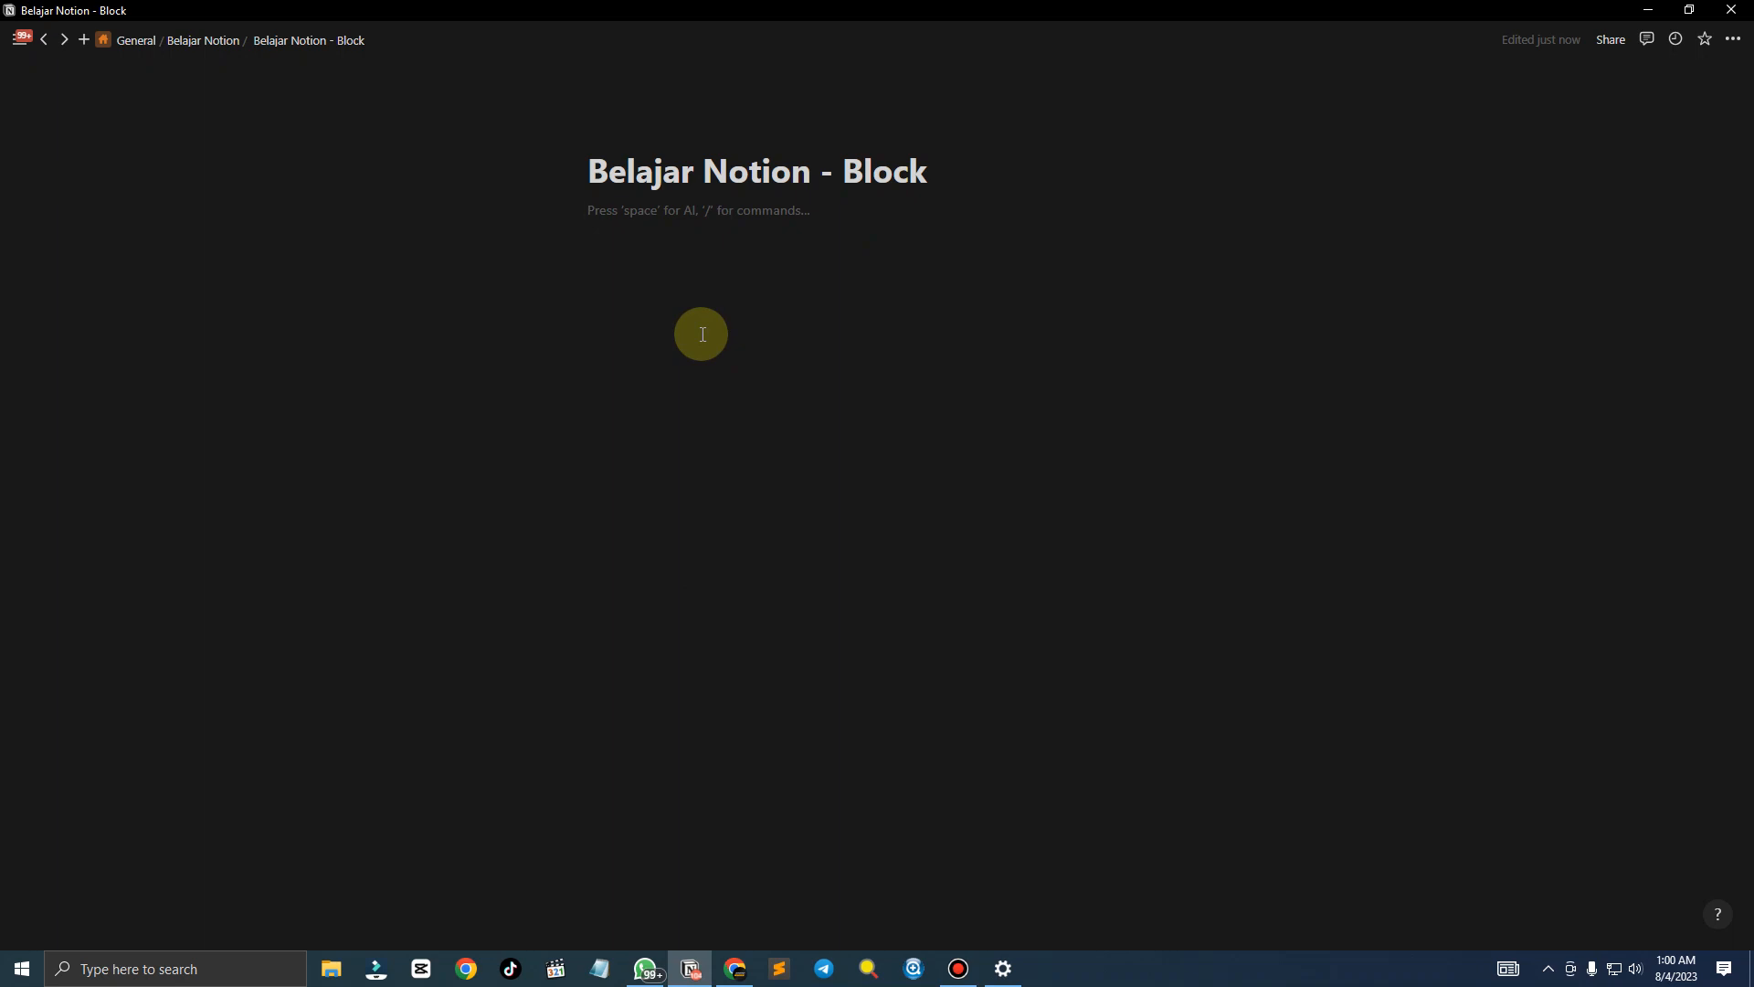
pyautogui.write('/')
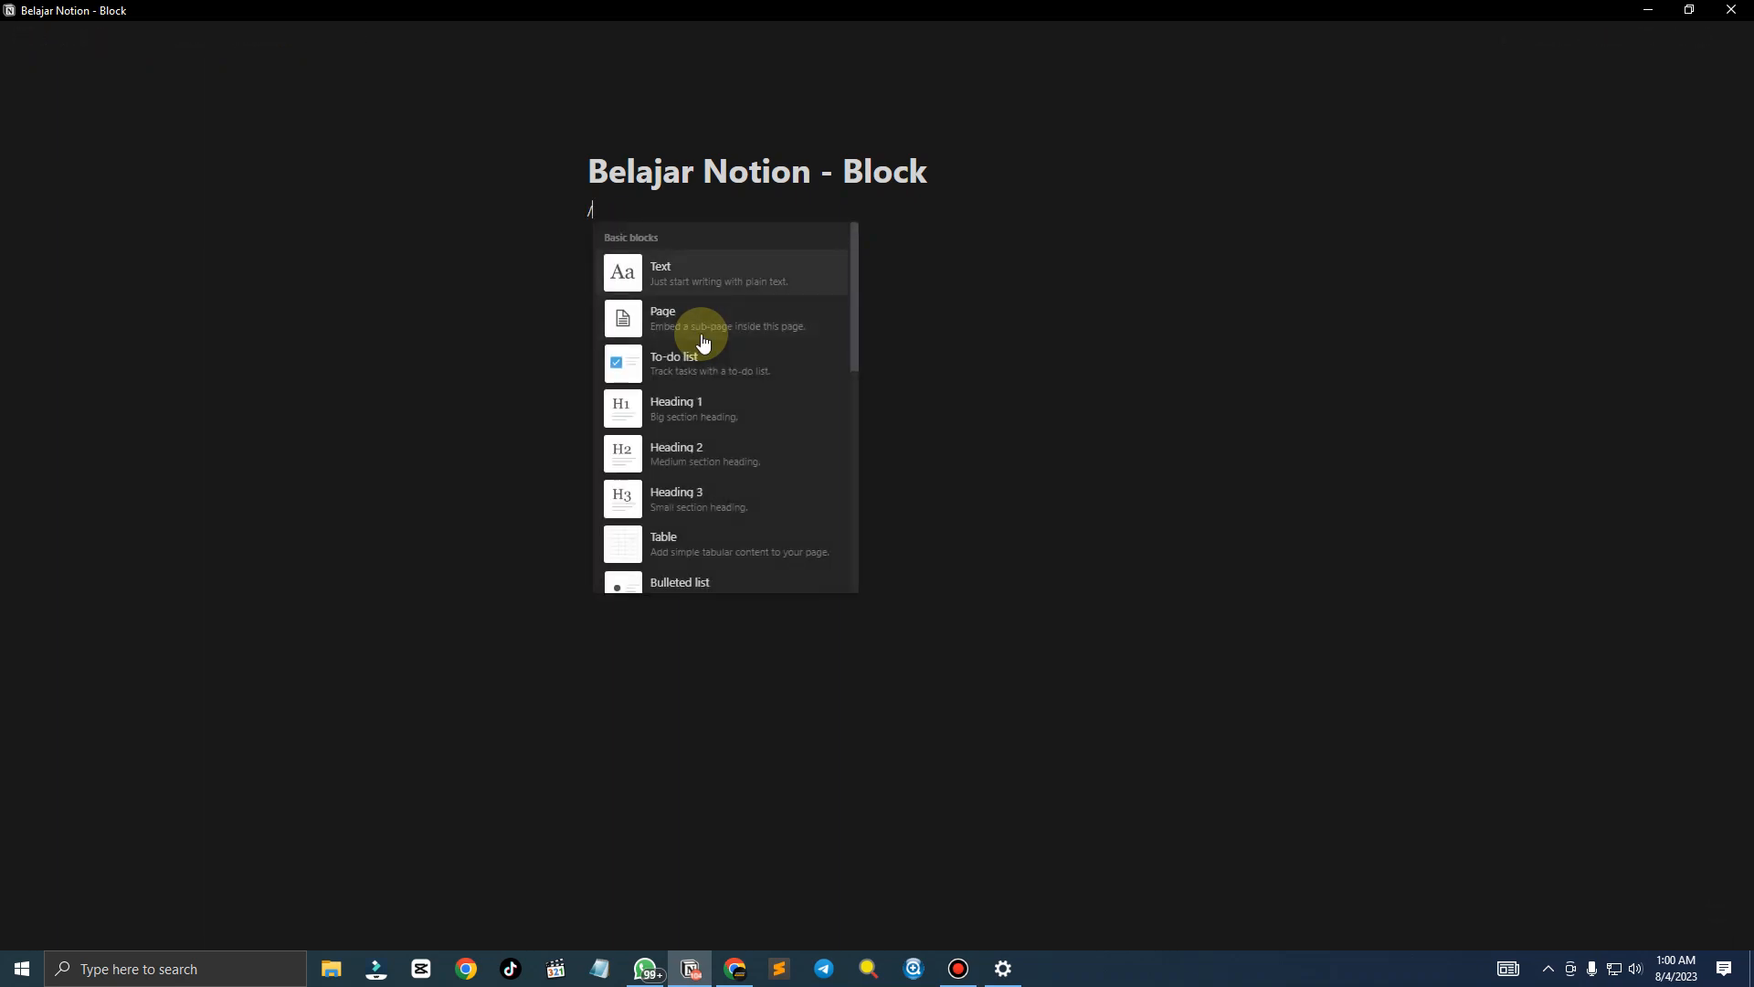
pyautogui.press('BackSpace')
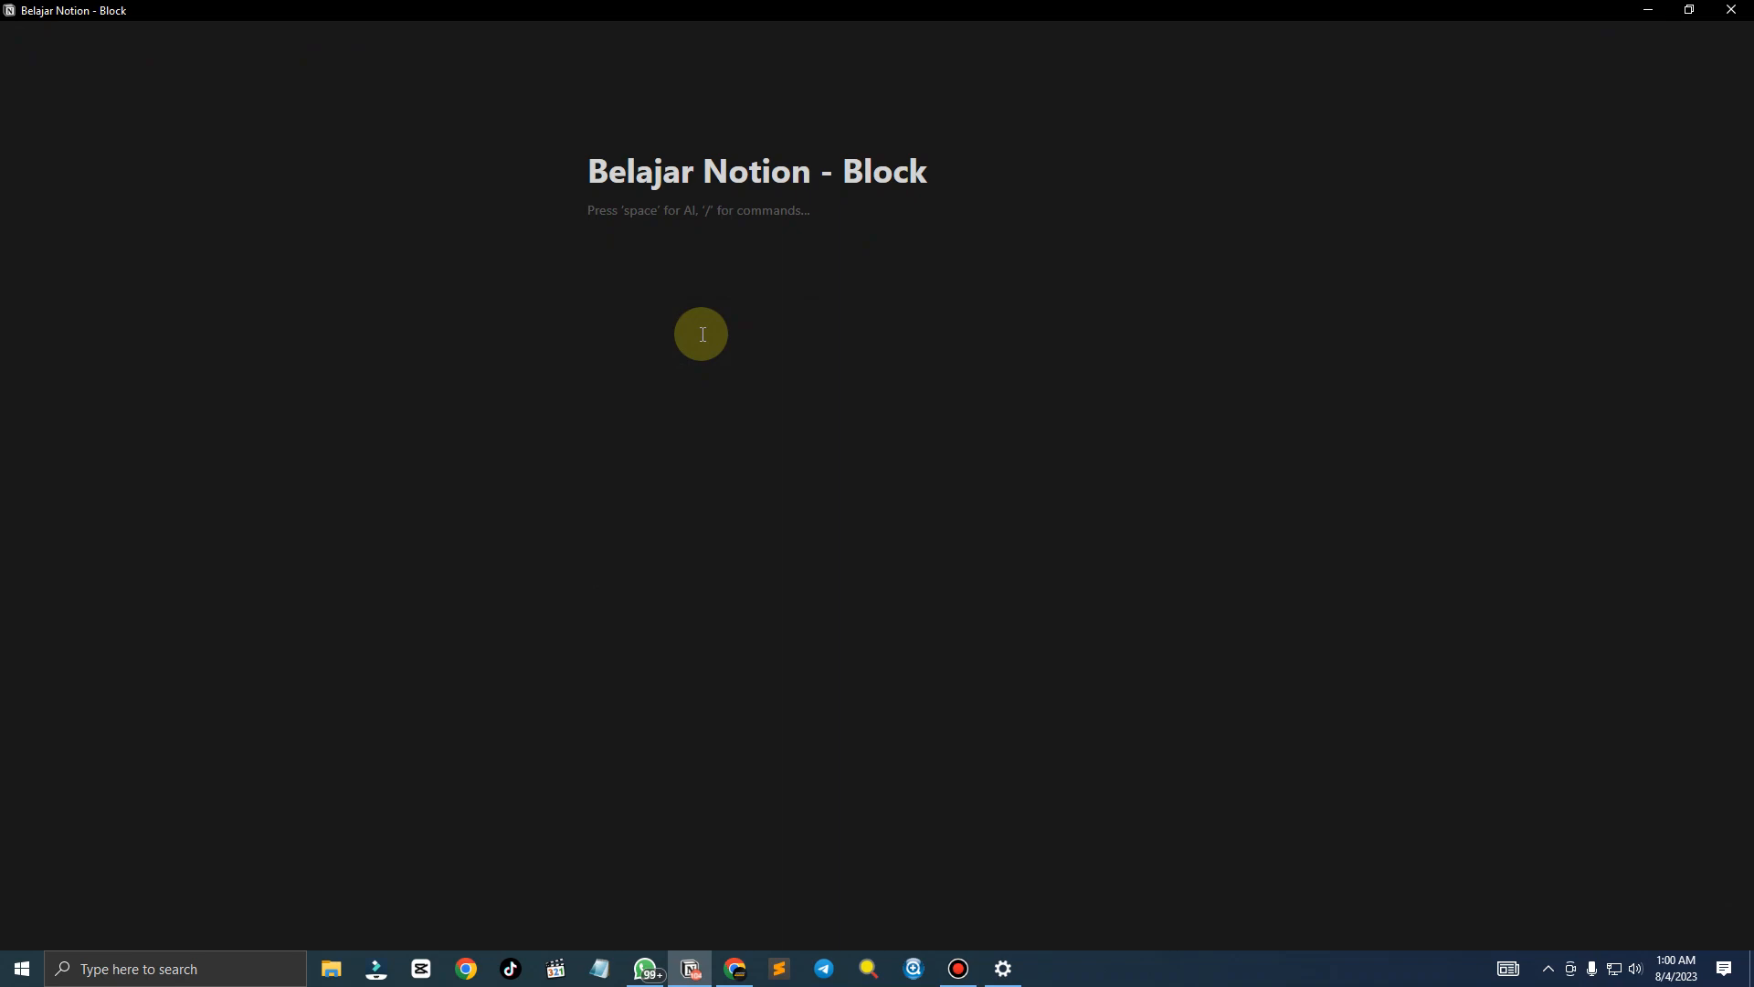
# Write the text line "Belajar Basic Block" under the page title and start an empty line below it
pyautogui.write('Belajar basic')
pyautogui.press('BackSpace')
pyautogui.press('BackSpace')
pyautogui.press('BackSpace')
pyautogui.press('BackSpace')
pyautogui.press('BackSpace')
pyautogui.press('BackSpace')
pyautogui.write('Basic Block')
pyautogui.press('Return')
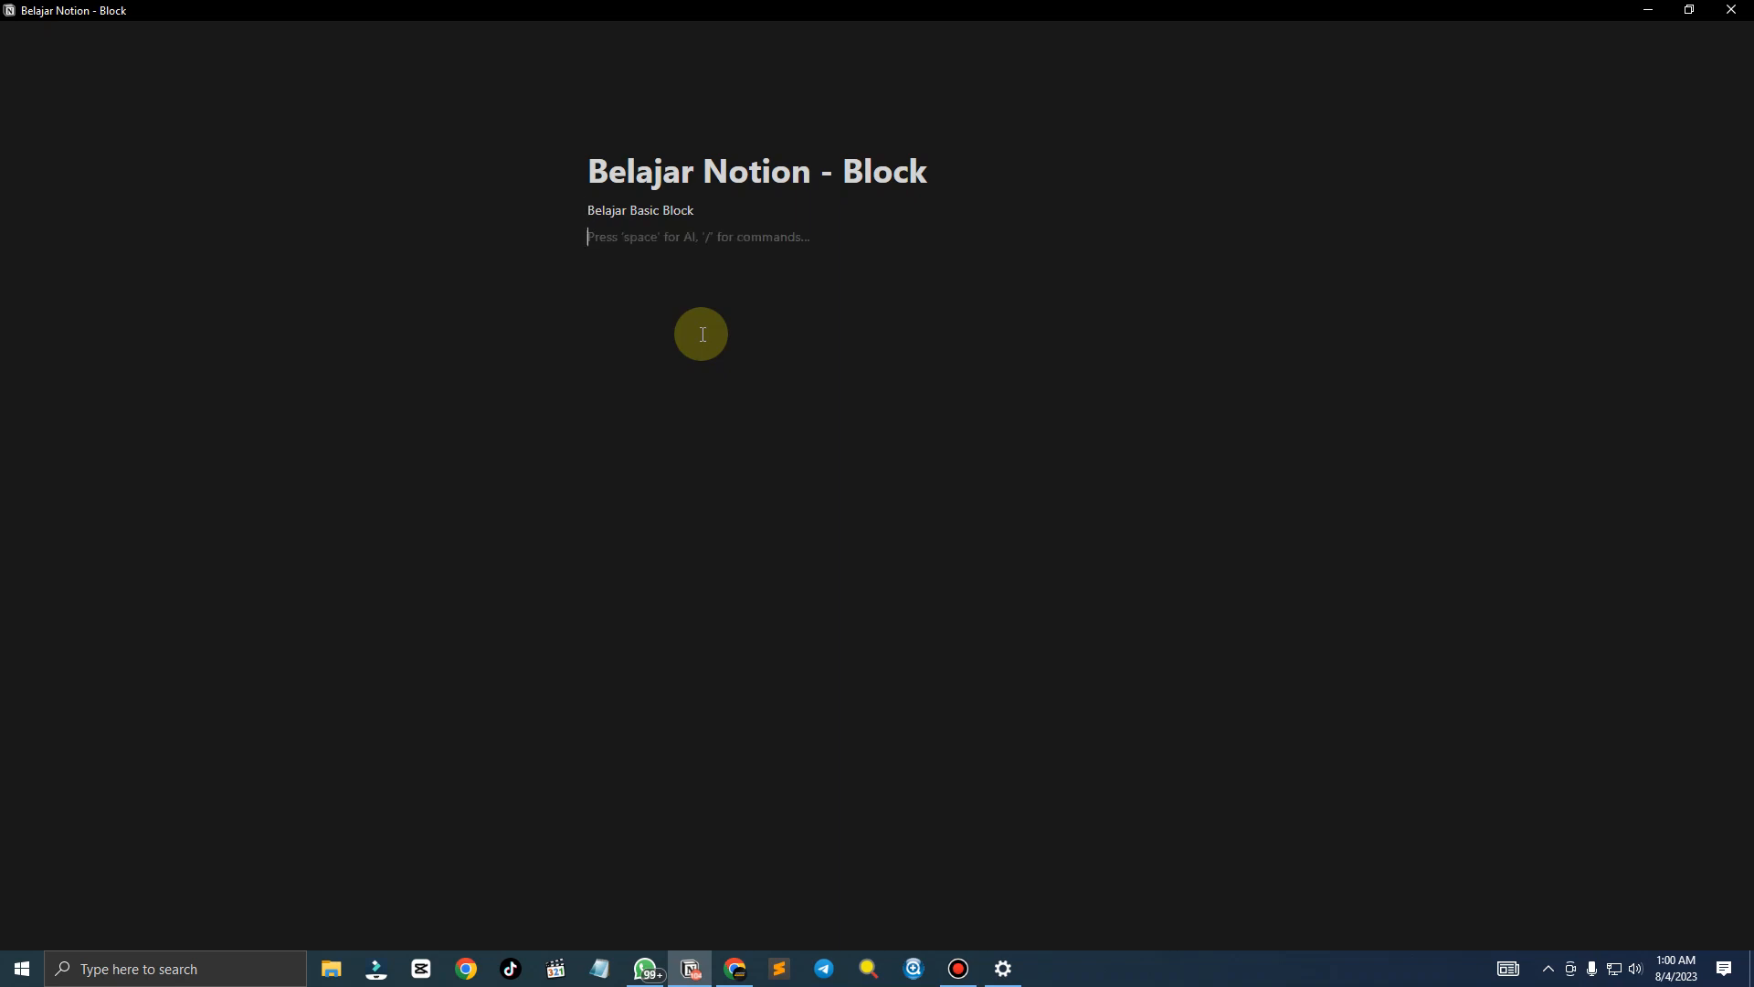
pyautogui.press('BackSpace')
pyautogui.press('Return')
pyautogui.press('BackSpace')
pyautogui.press('Return')
# Insert a sub-page below the "Belajar Basic Block" line, title it "Block Page" and make it an empty page
pyautogui.write('/')
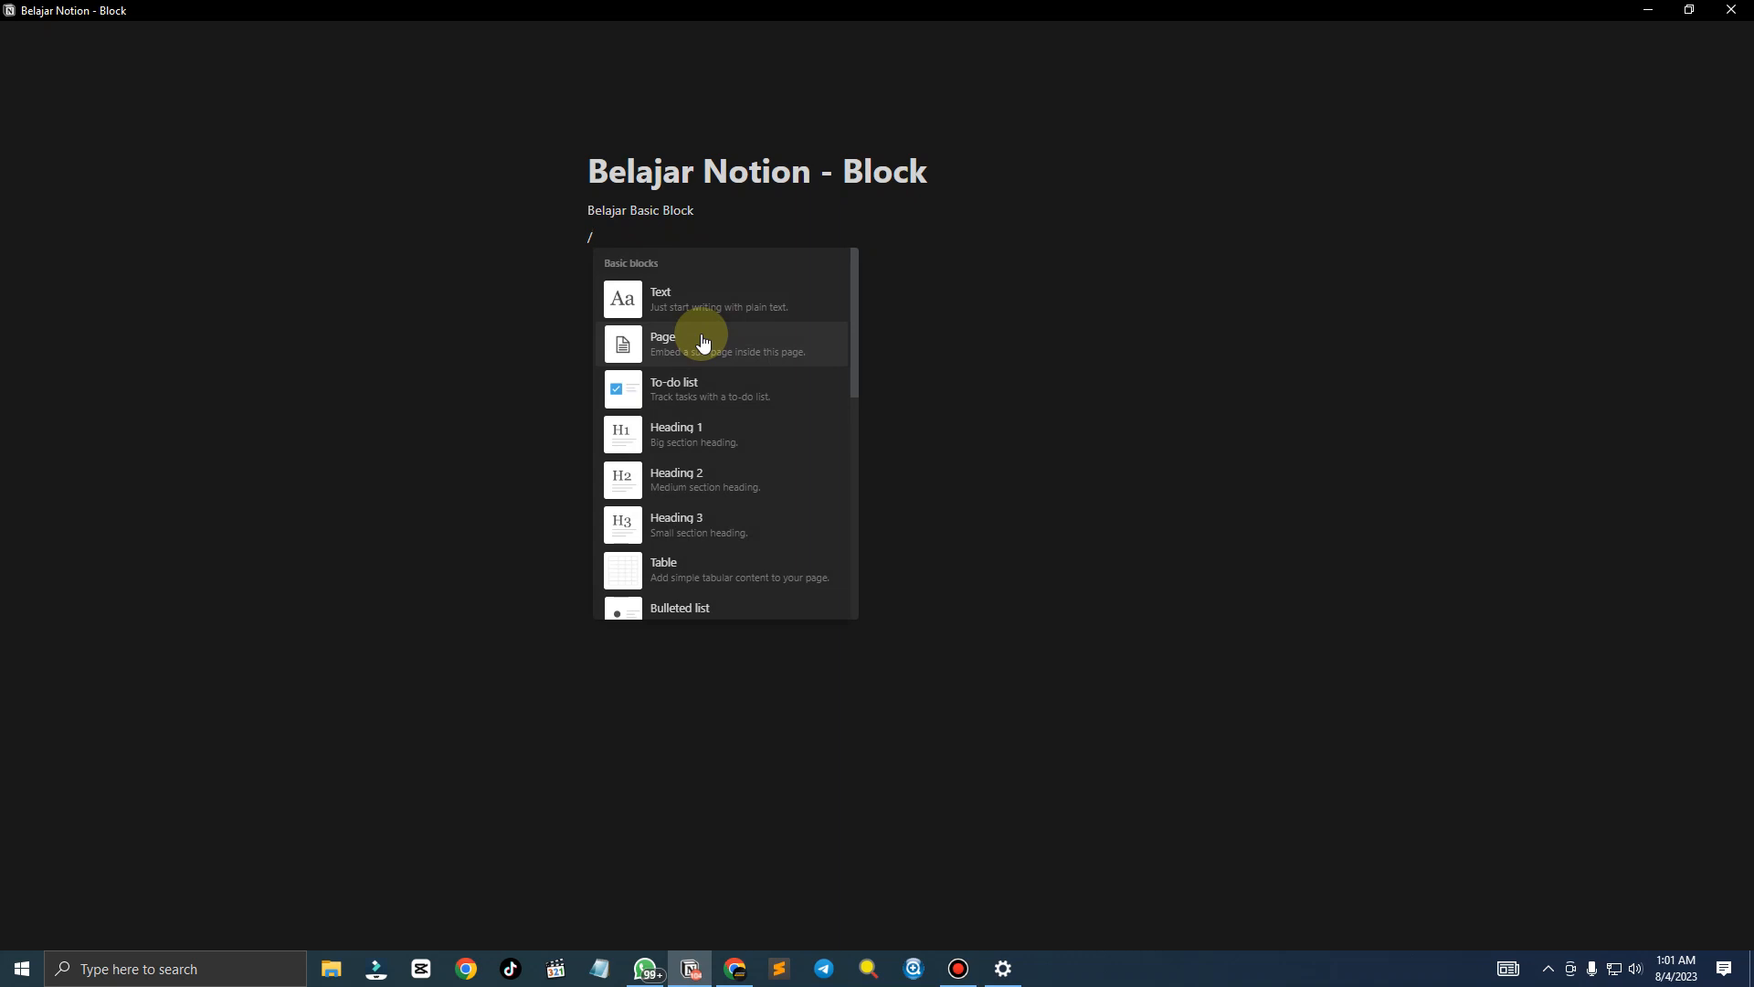
pyautogui.click(793, 351)
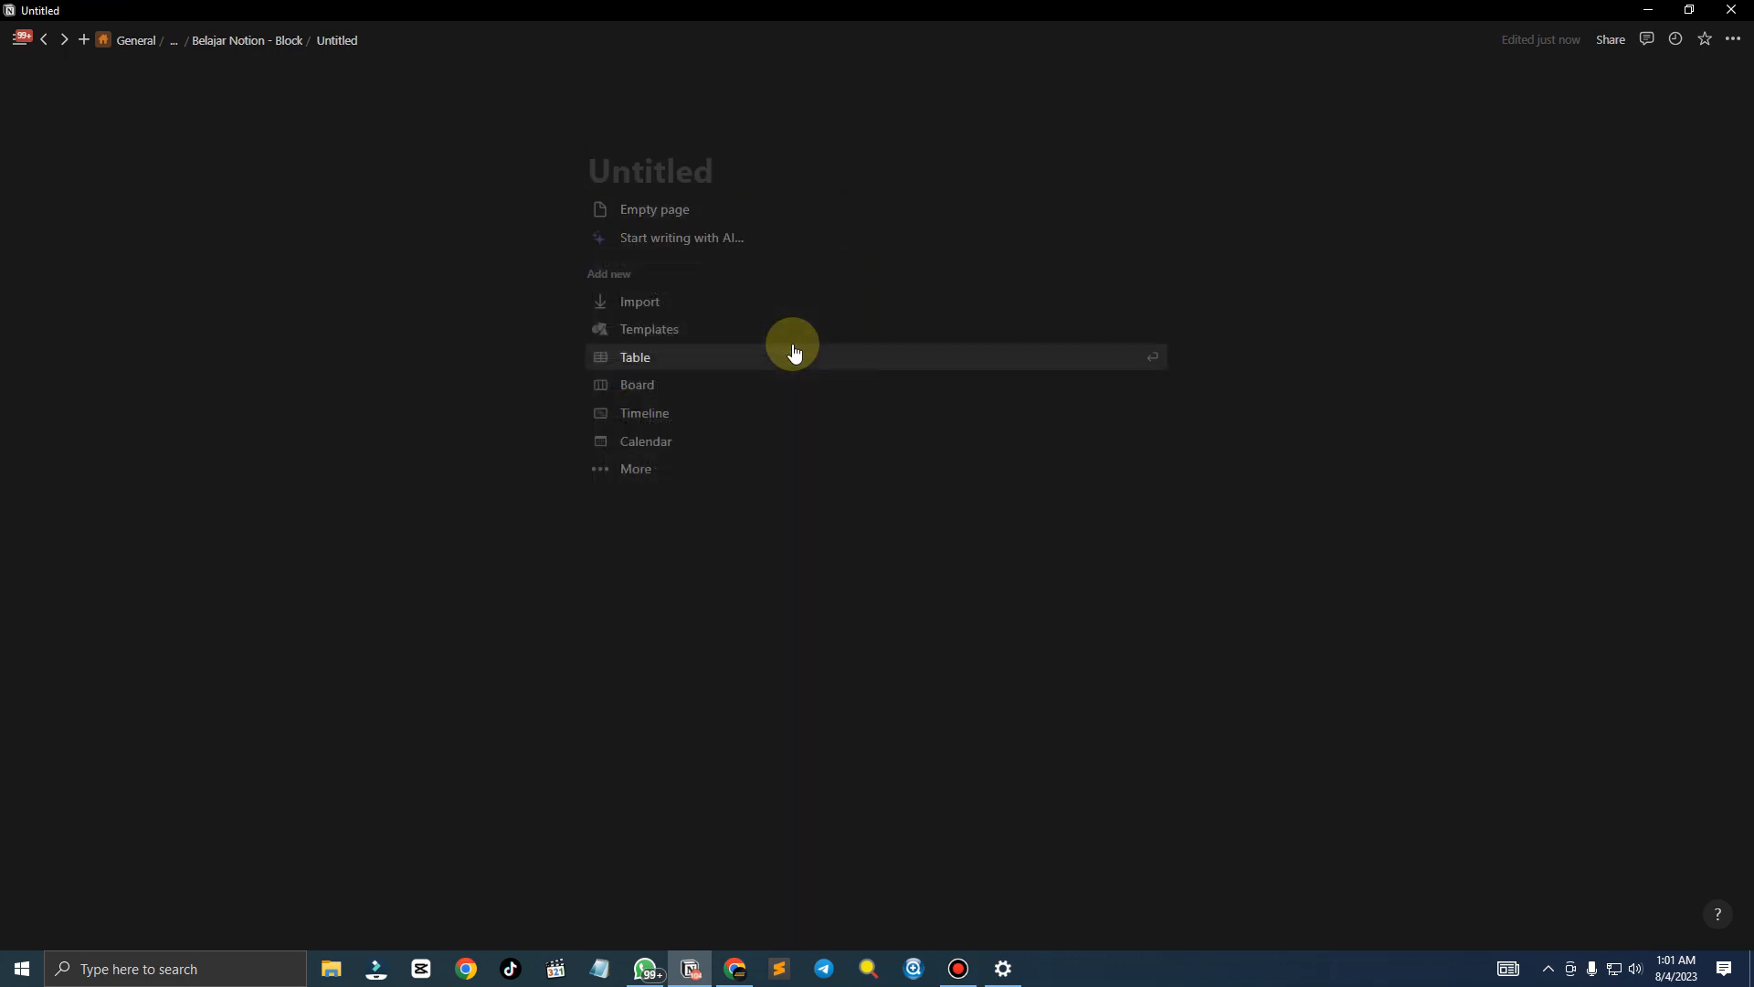
pyautogui.write('Page')
pyautogui.write('Block')
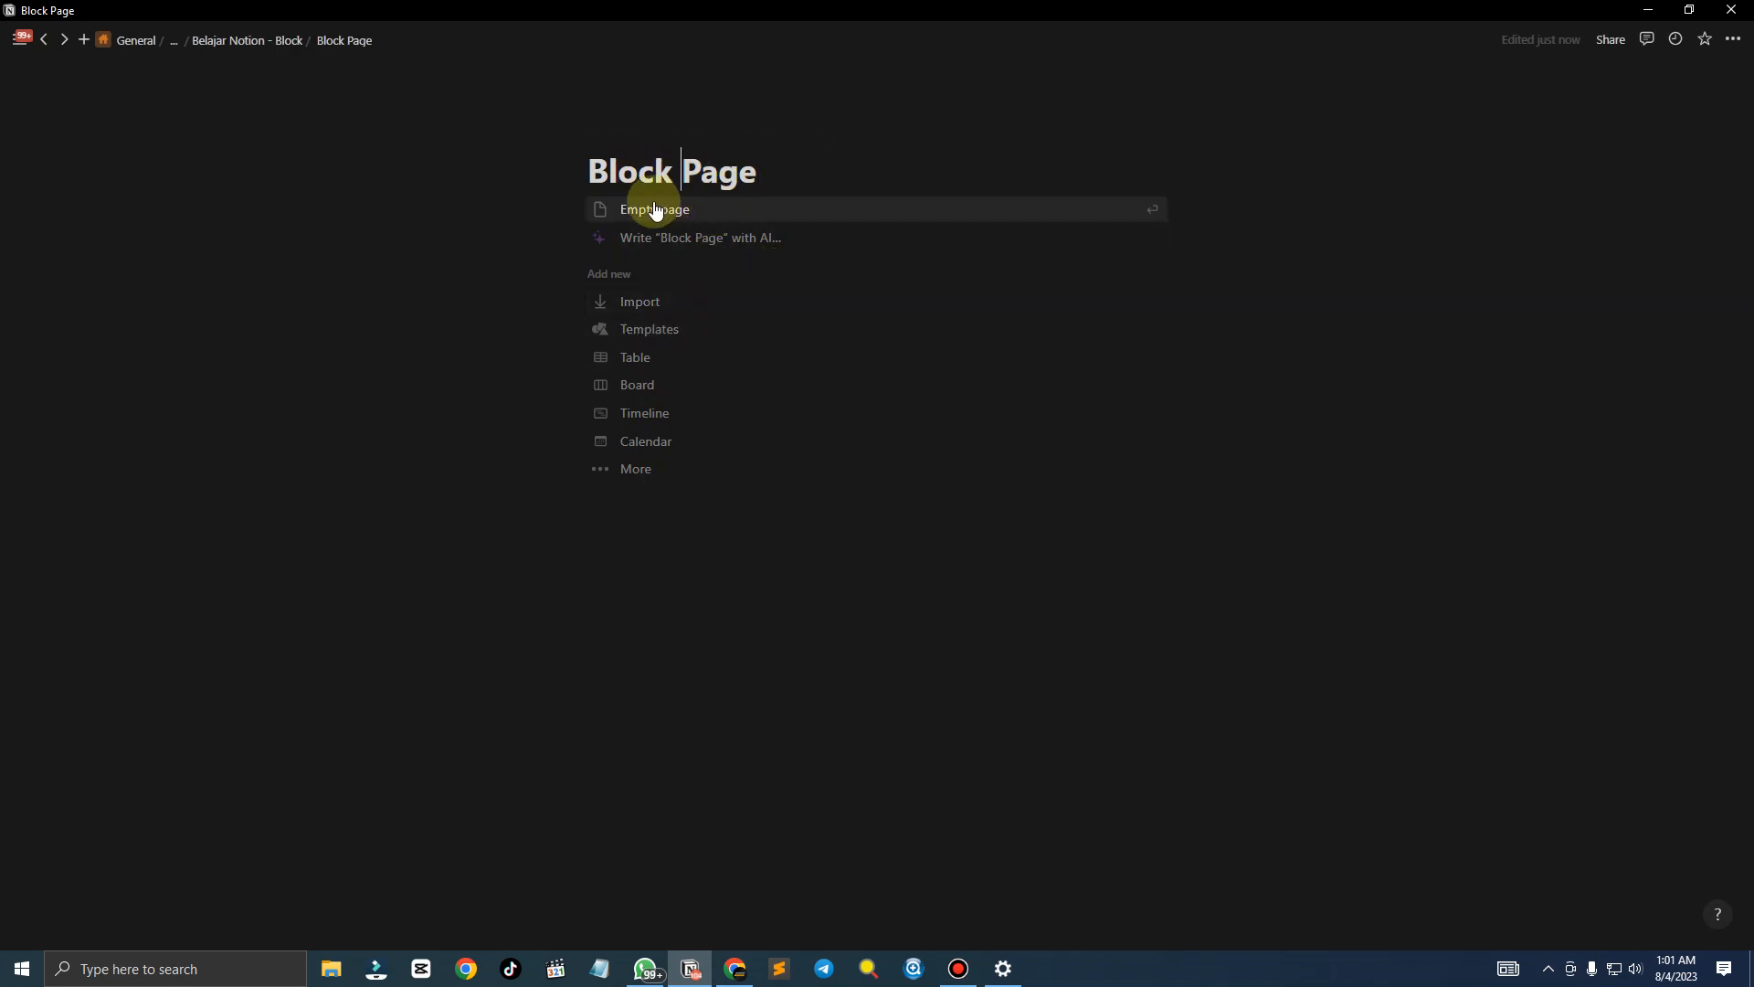
pyautogui.click(698, 212)
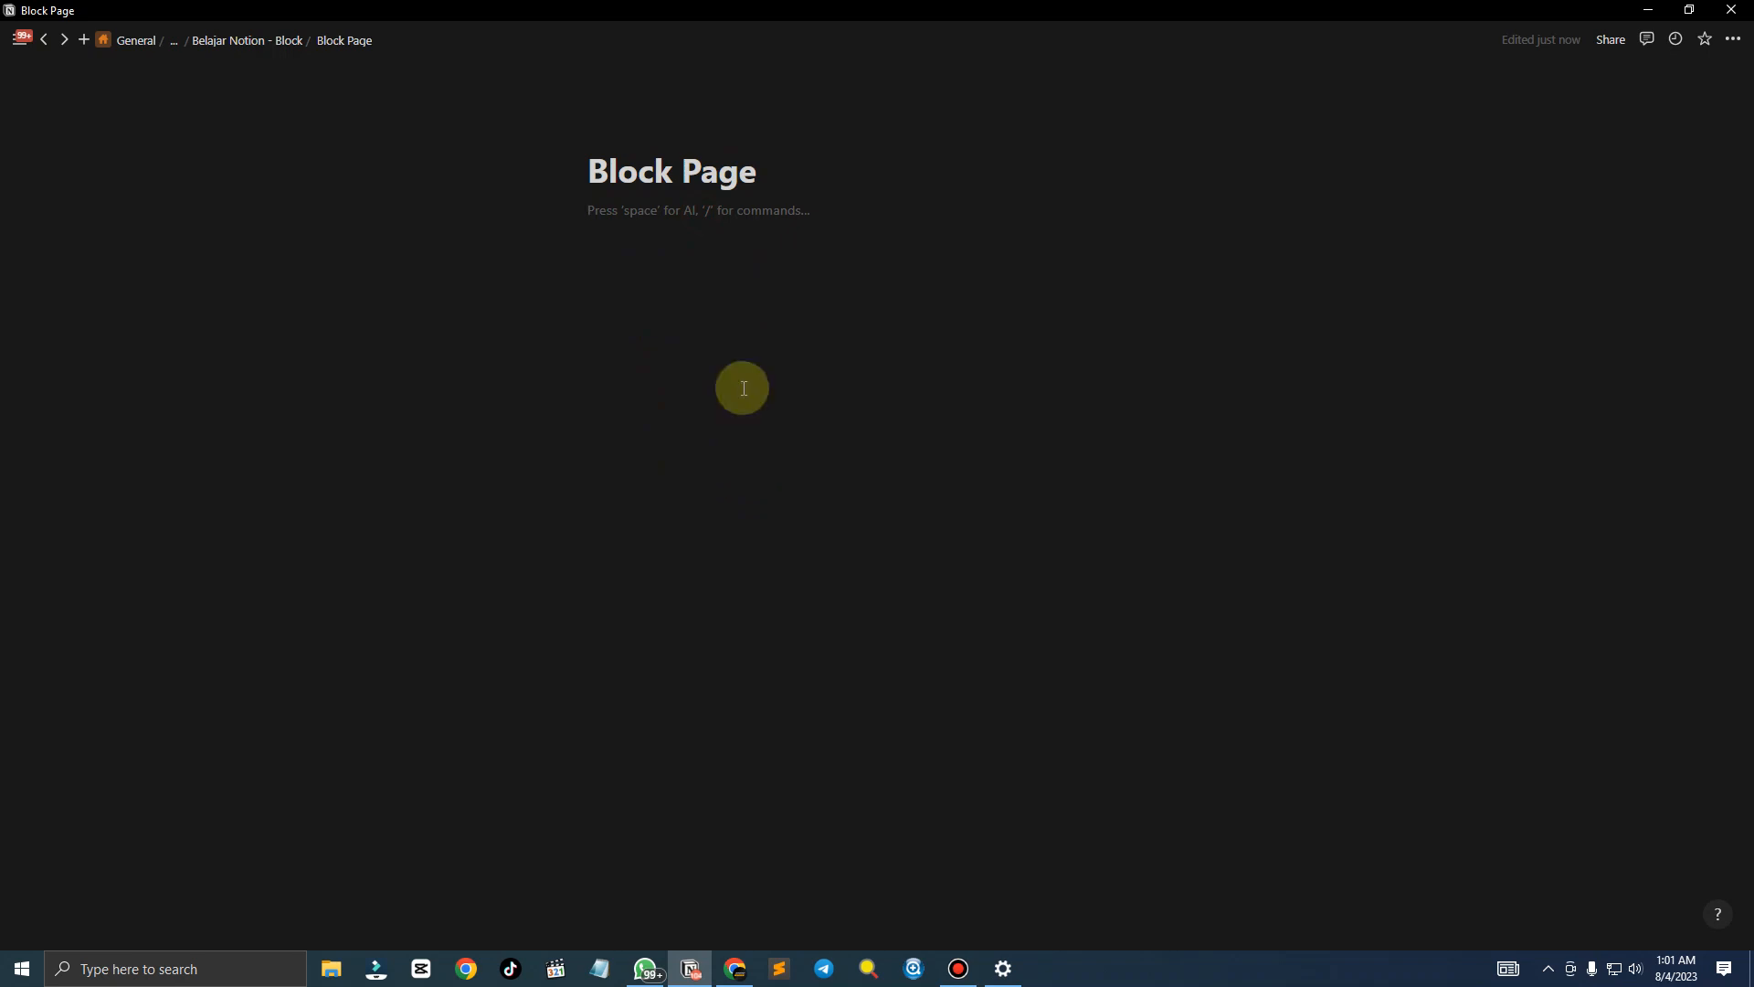
# Insert a new untitled sub-page inside Block Page using the Page block command
pyautogui.click(690, 223)
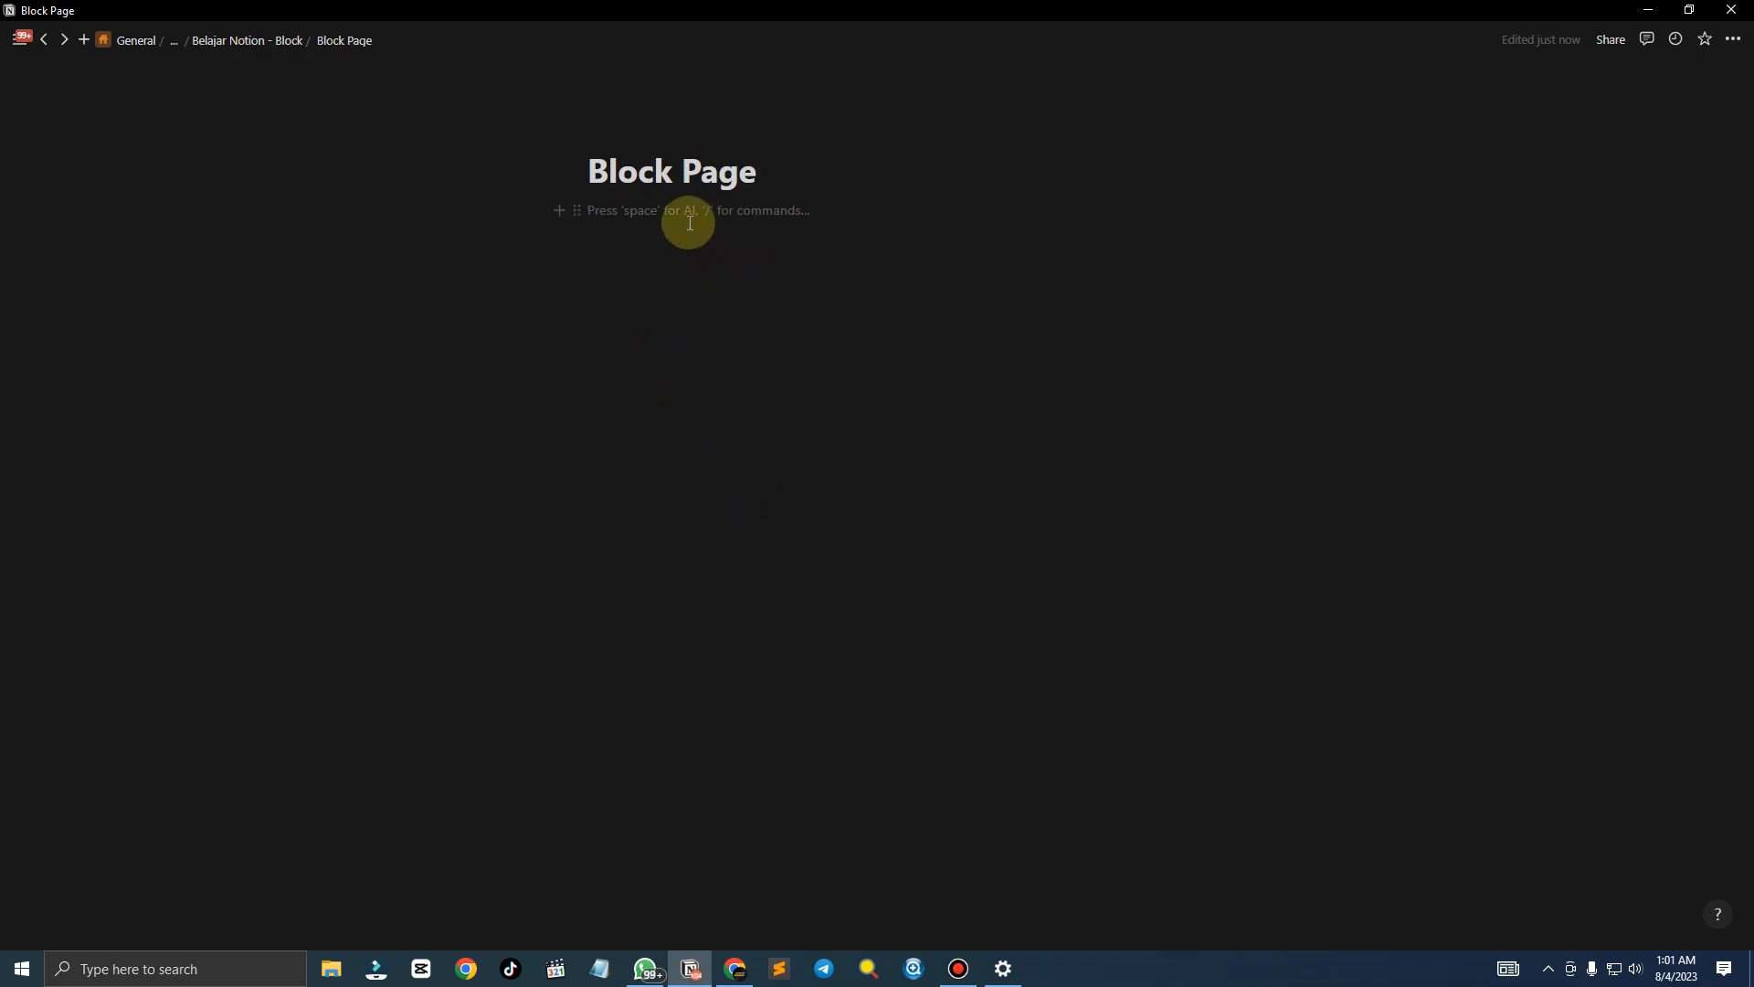
pyautogui.write('/page')
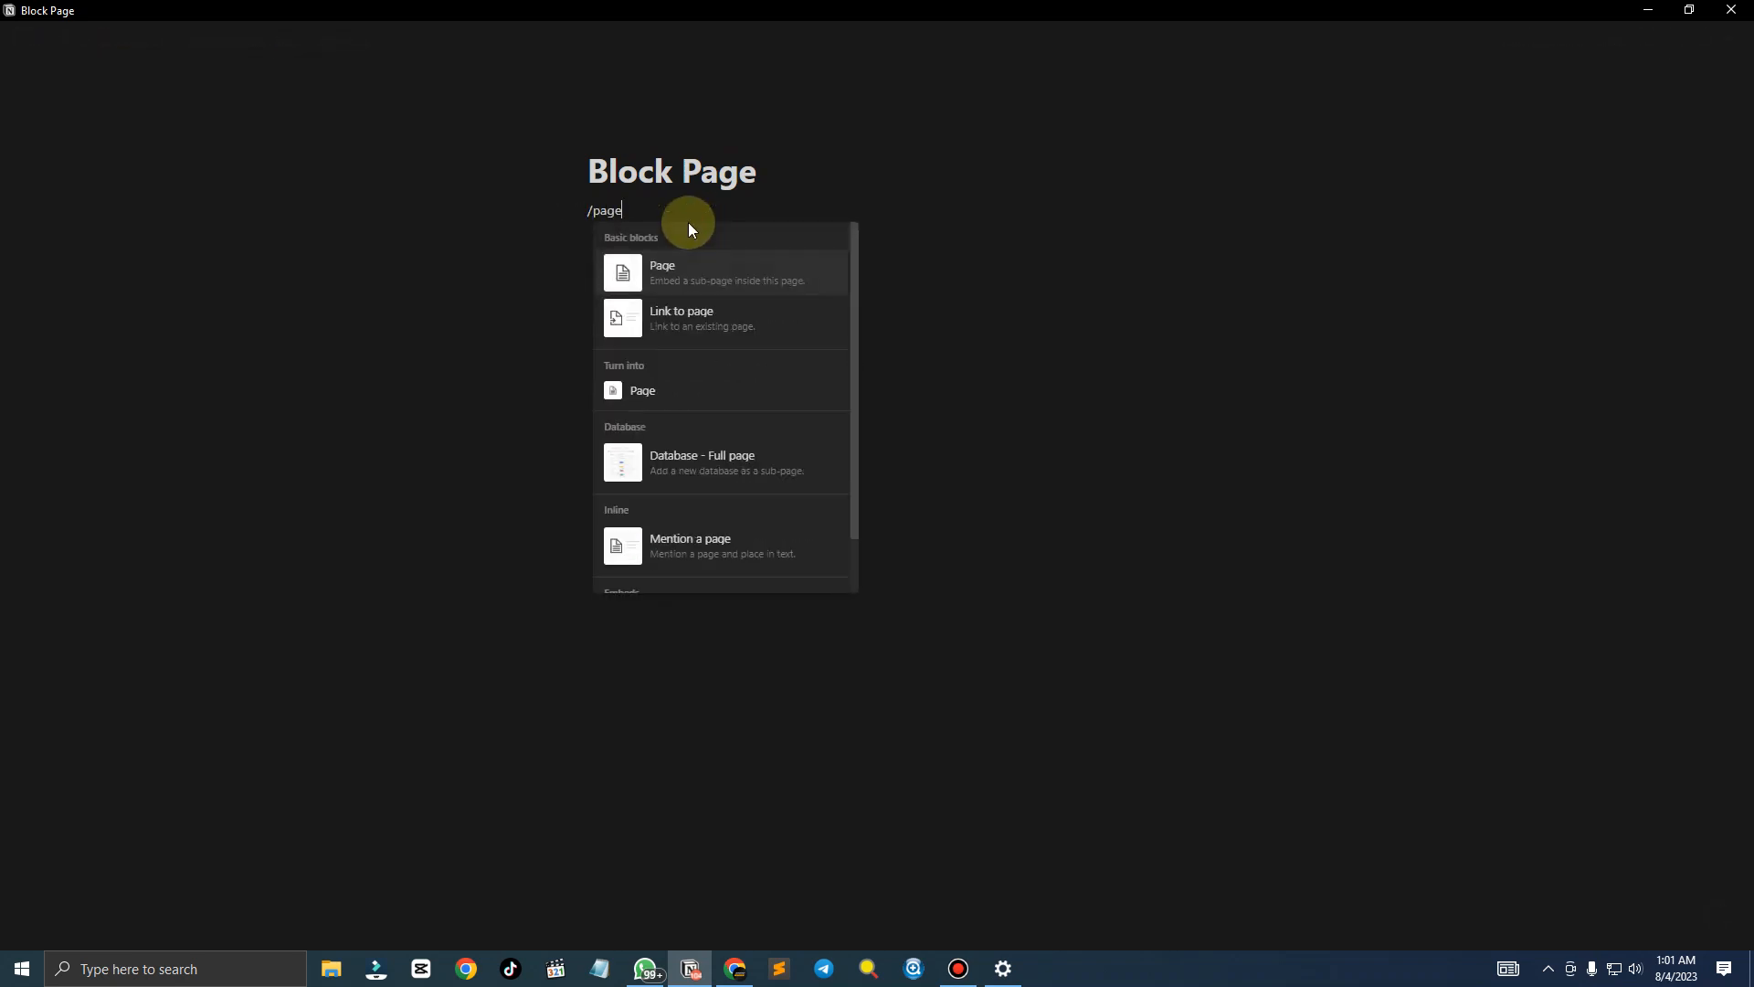
pyautogui.press('BackSpace')
pyautogui.press('BackSpace')
pyautogui.press('BackSpace')
pyautogui.press('BackSpace')
pyautogui.press('Down')
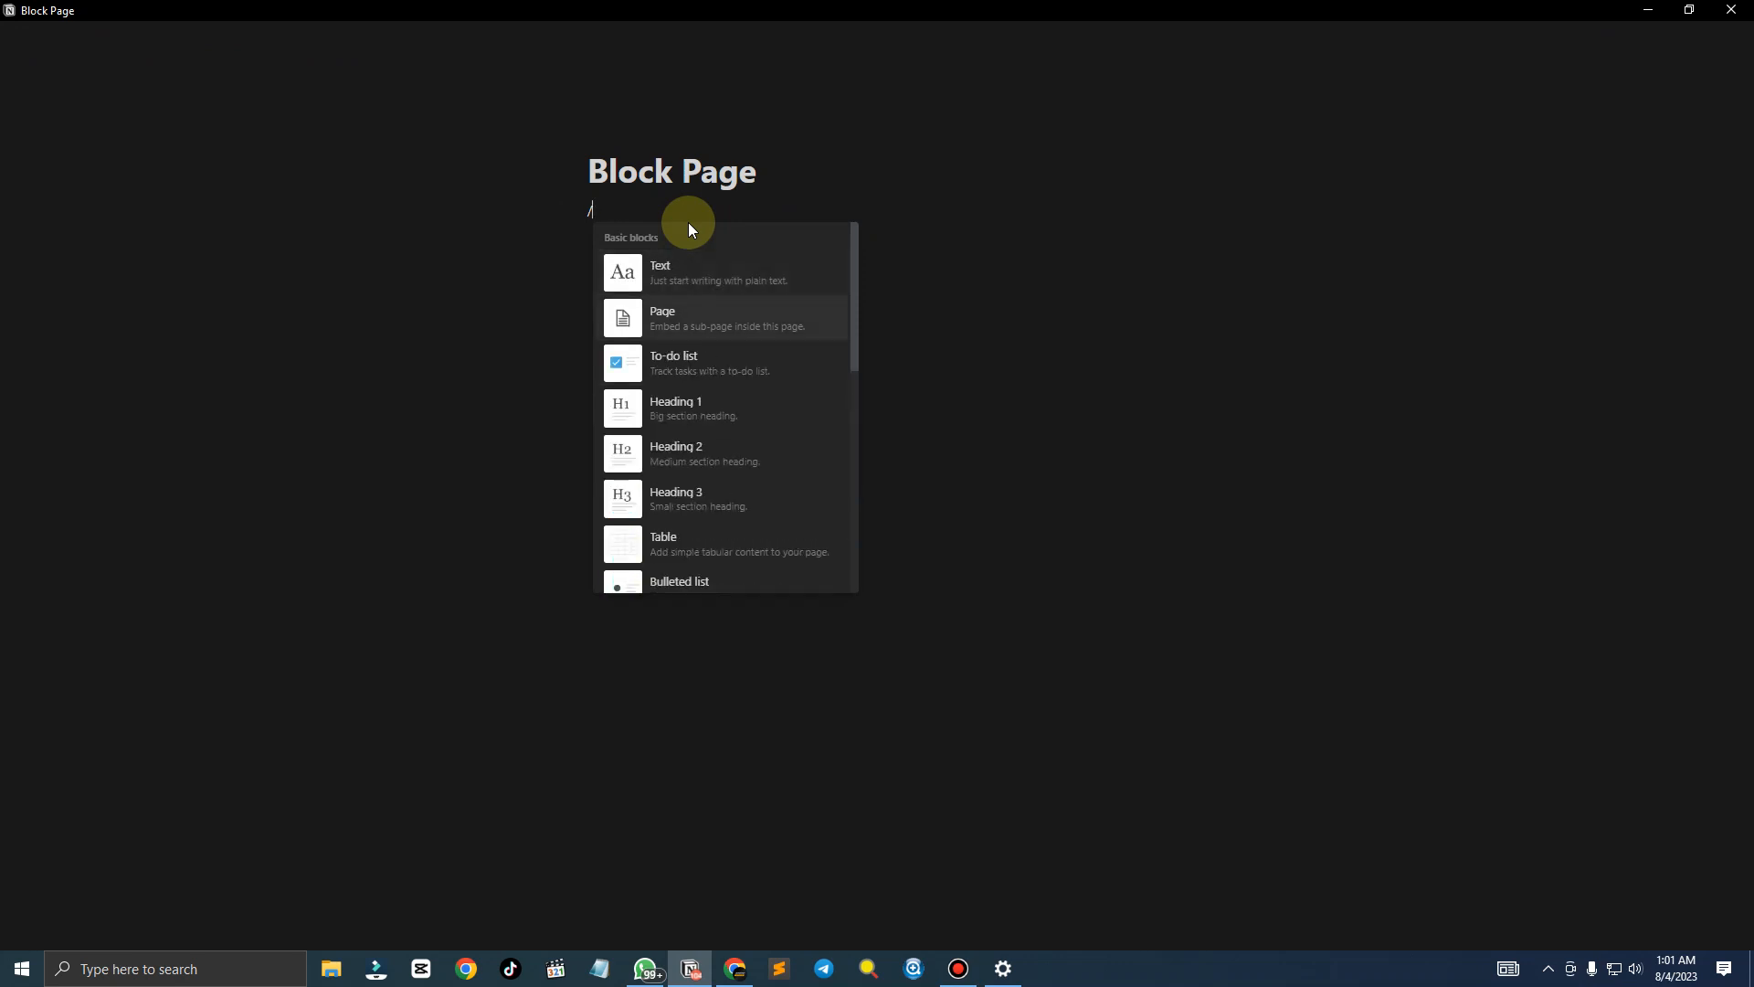
pyautogui.write('pa')
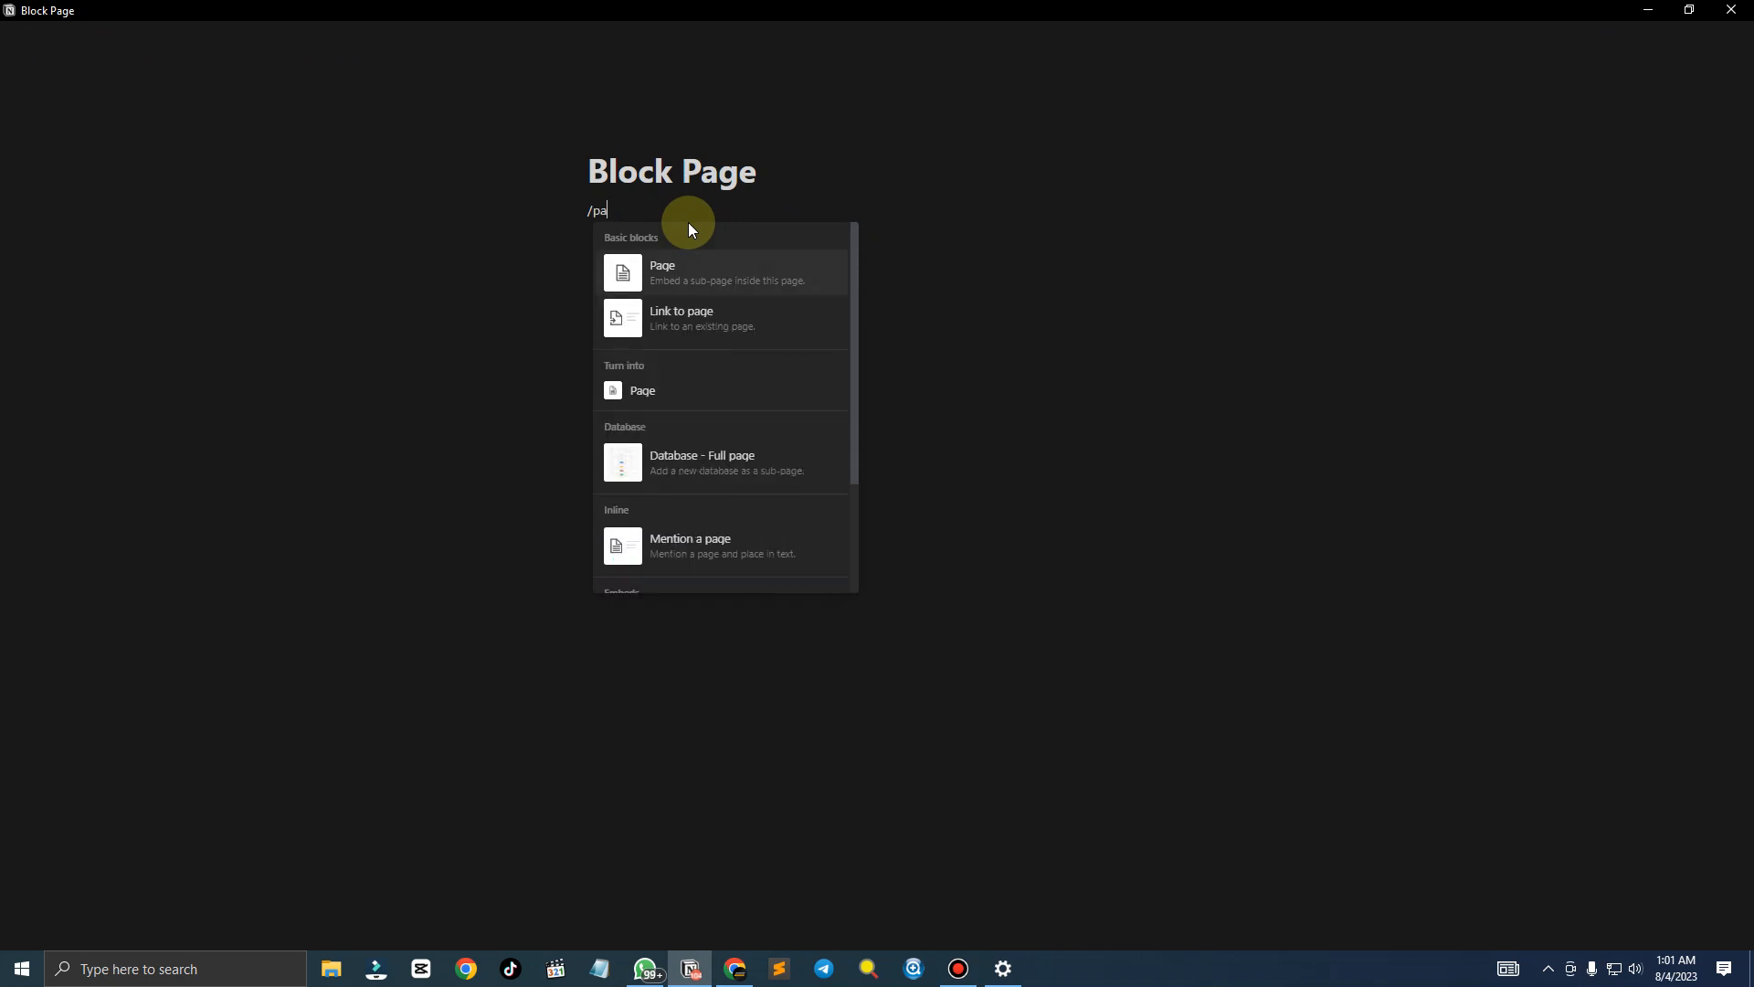
pyautogui.press('Down')
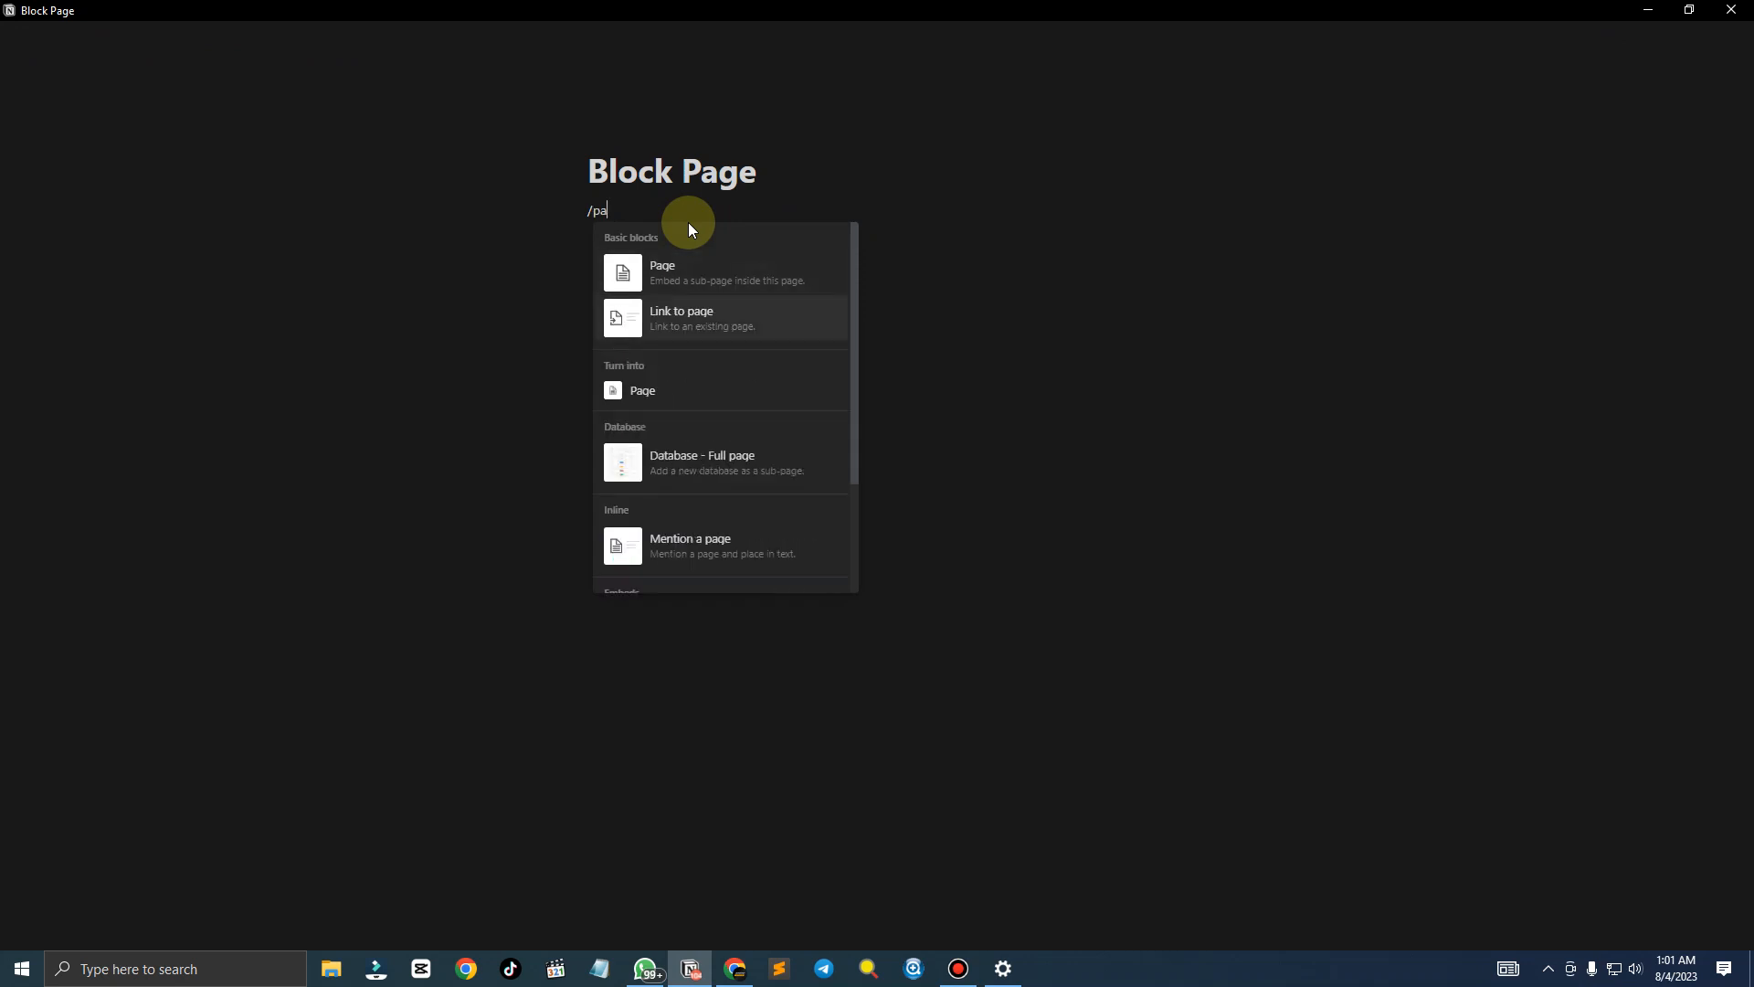
pyautogui.press('Up')
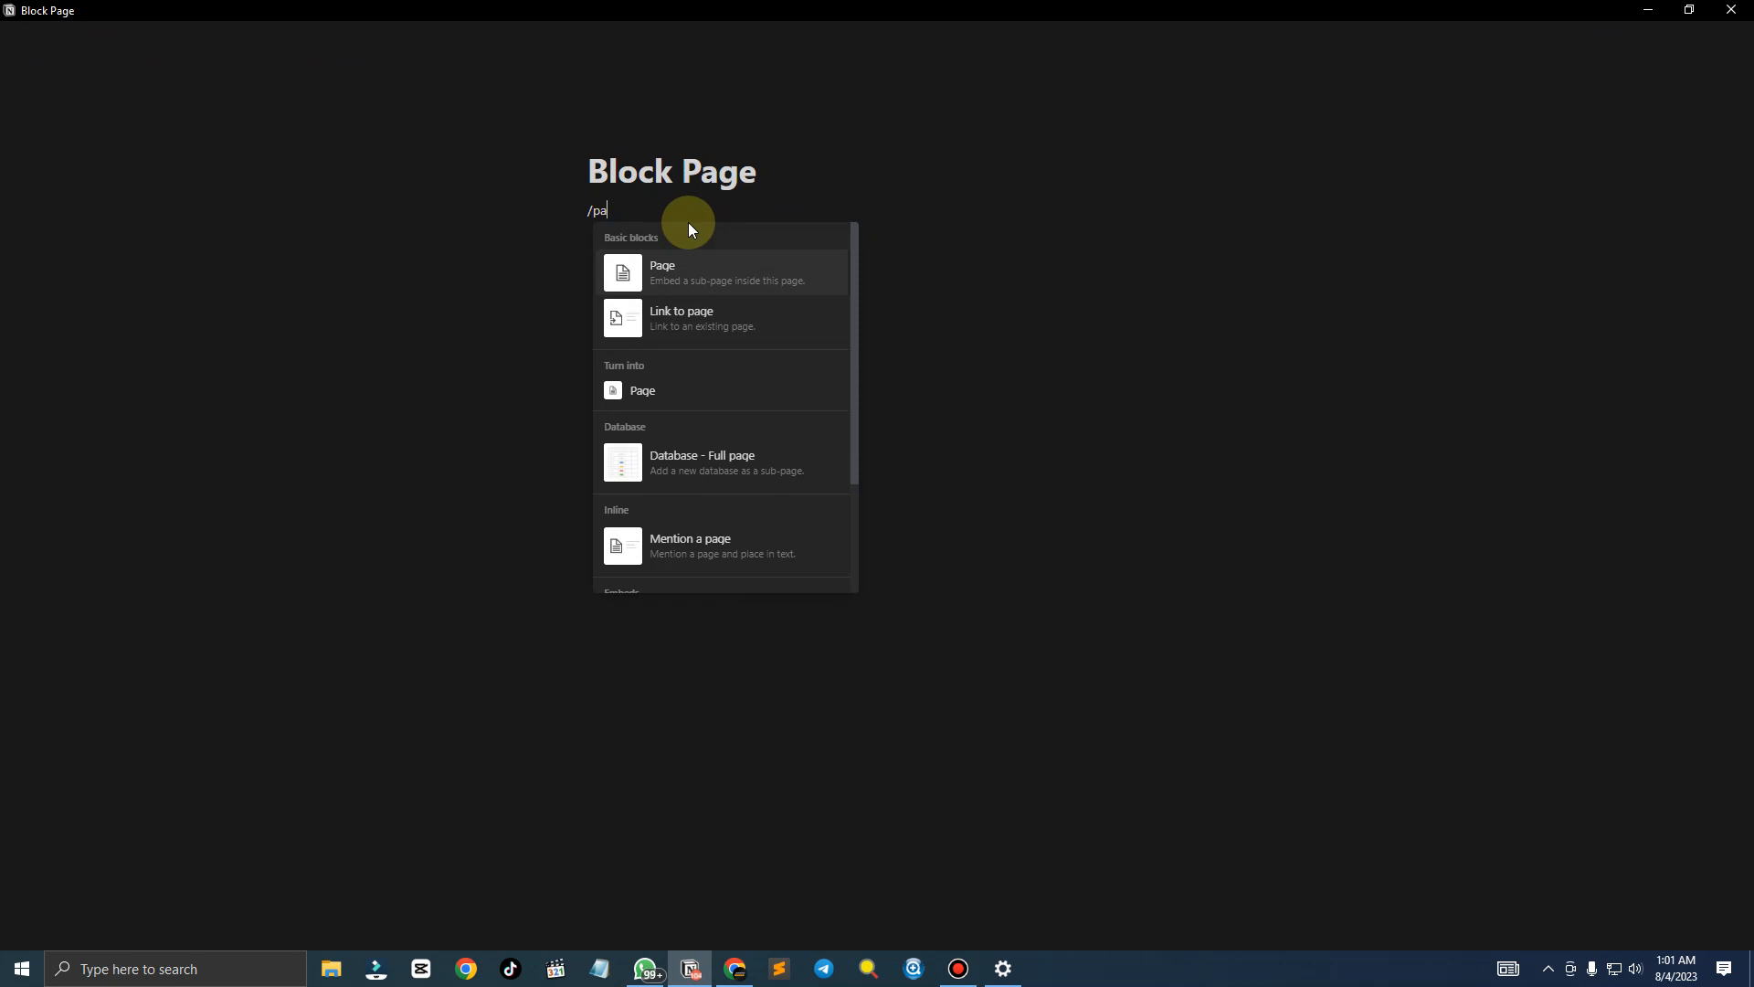
pyautogui.press('Return')
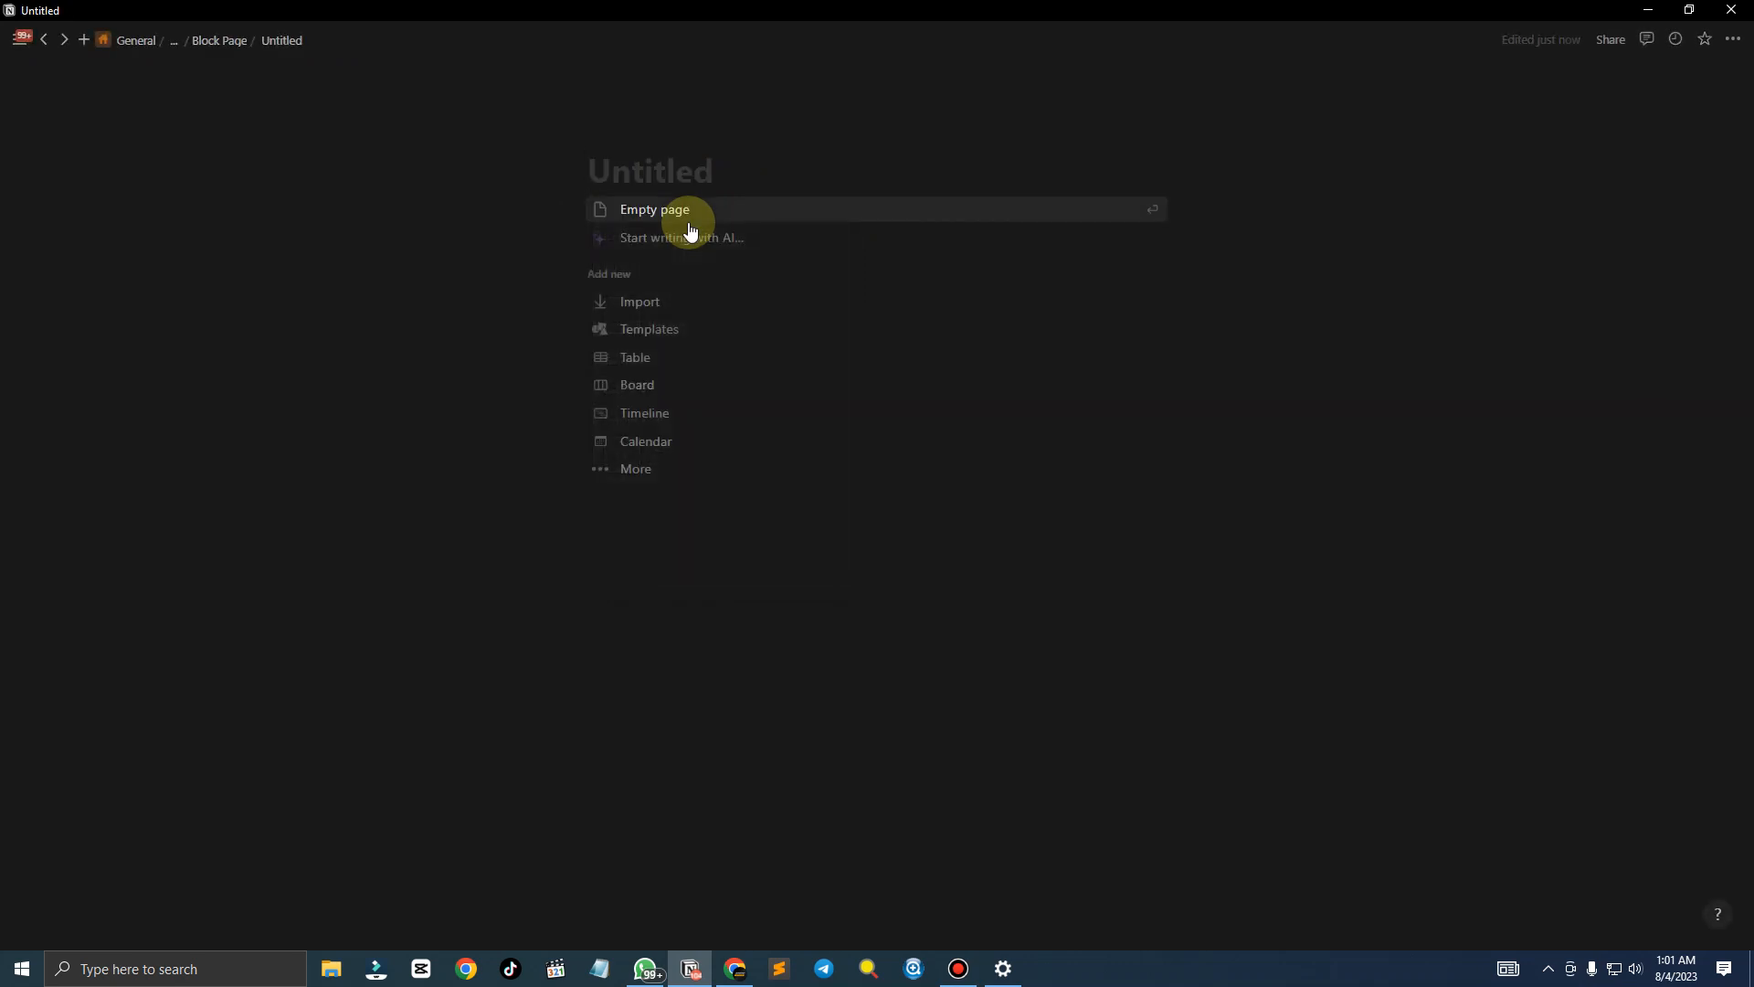
# Title the new sub-page "Block Sub Page" and go back up to the "Belajar Notion - Block" page
pyautogui.write('Block Sy')
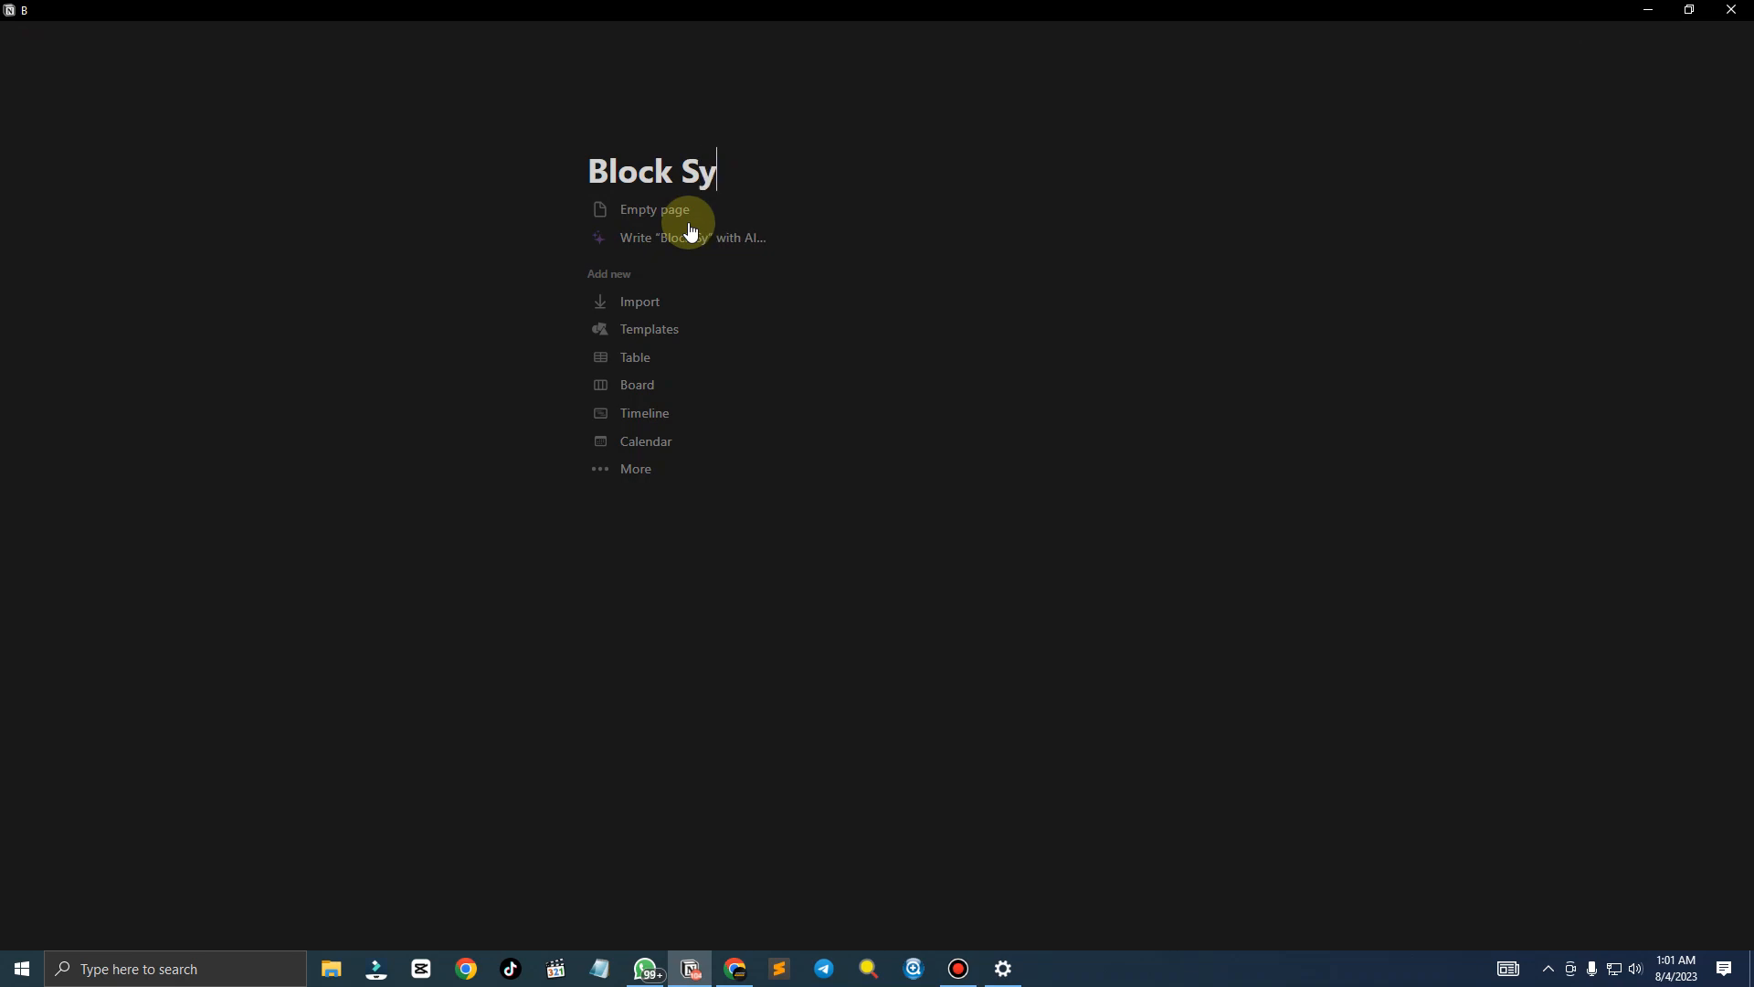
pyautogui.press('BackSpace')
pyautogui.write('ub Page')
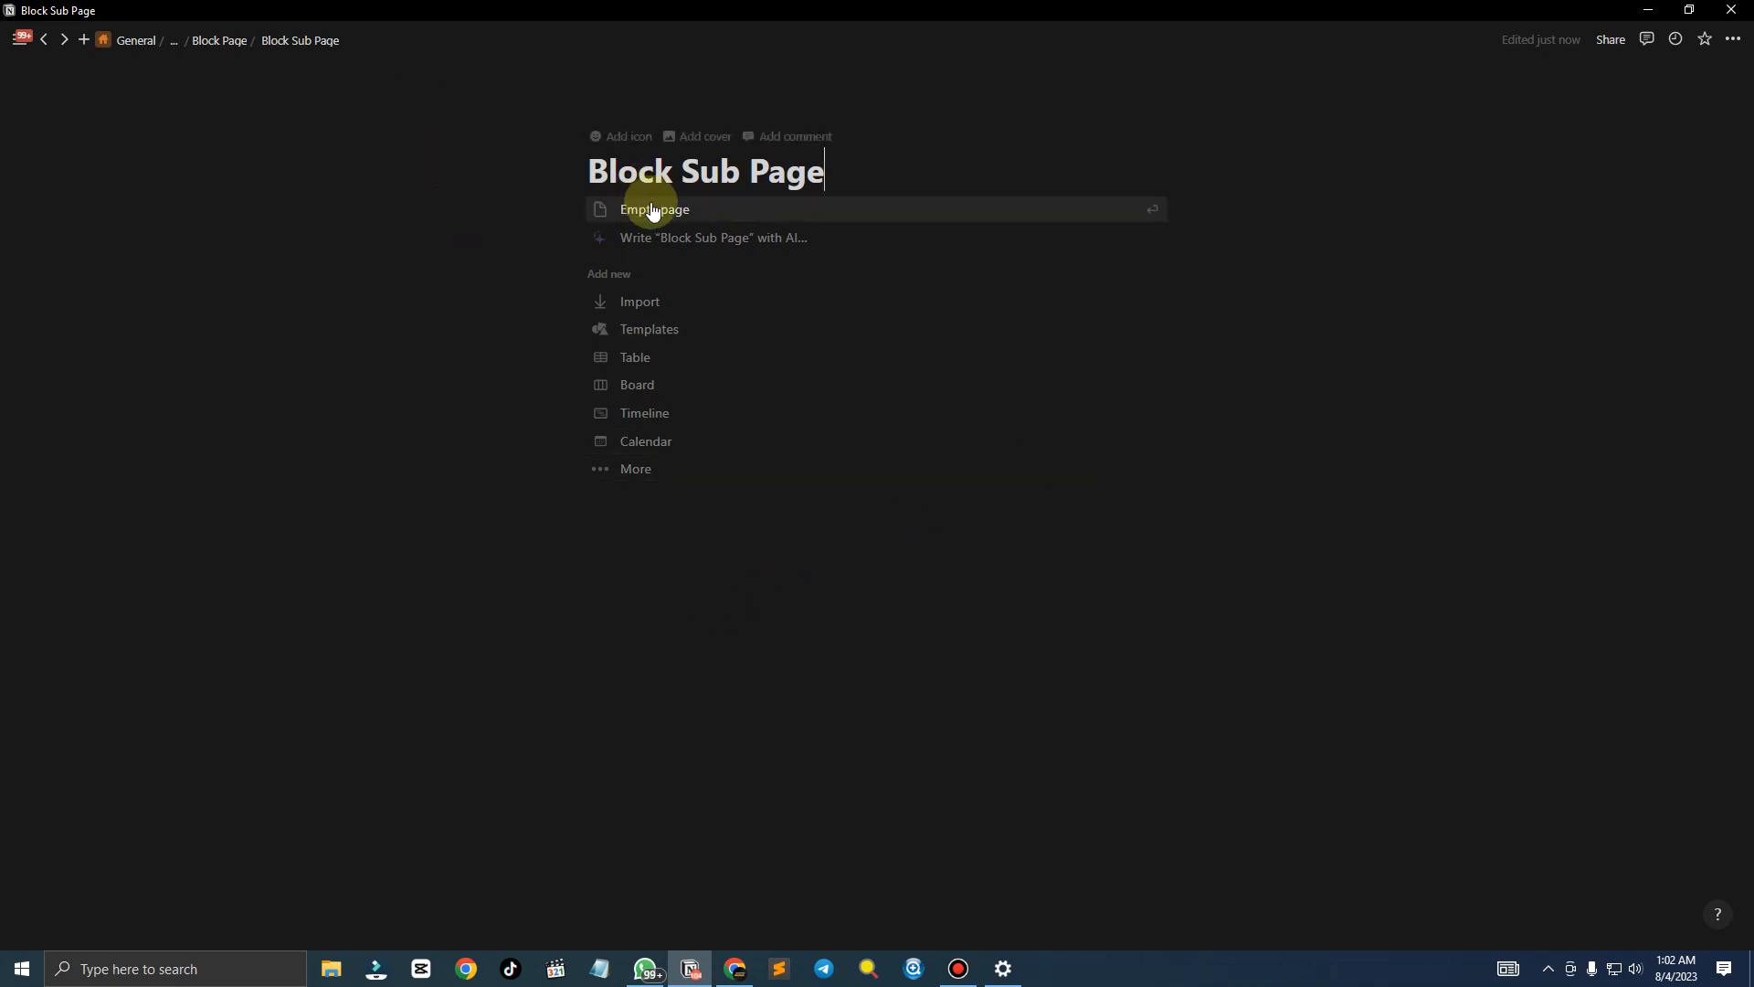
pyautogui.click(721, 170)
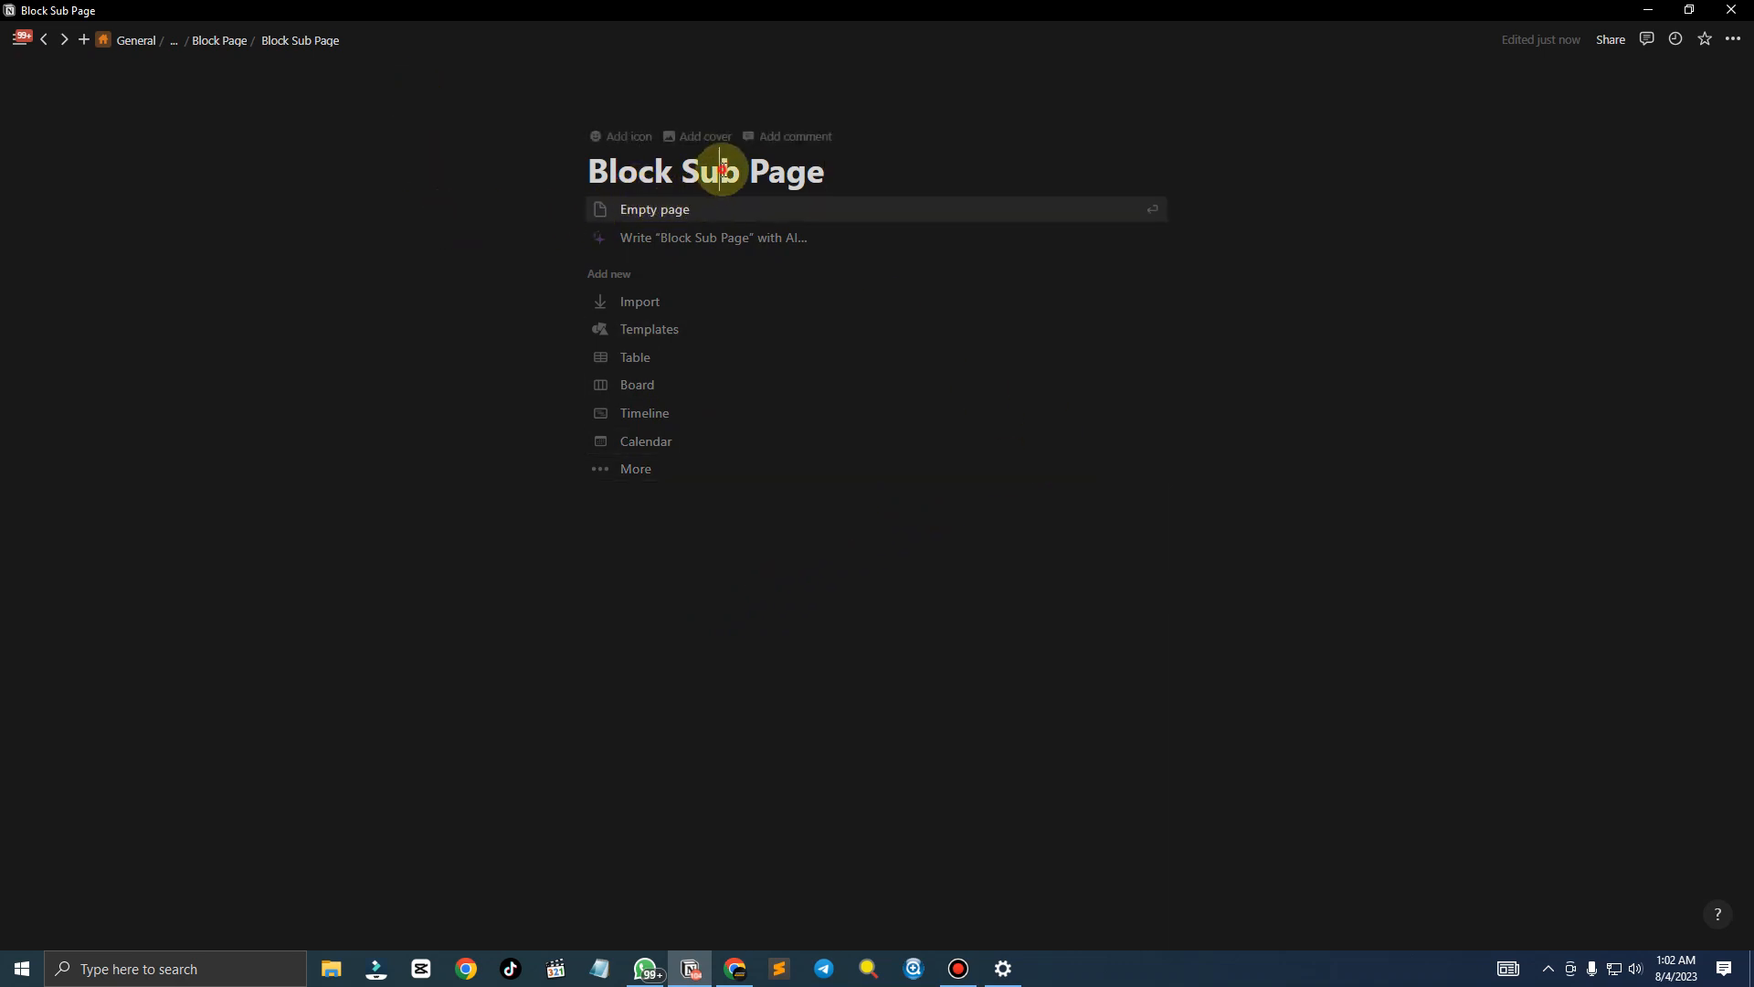
pyautogui.click(217, 41)
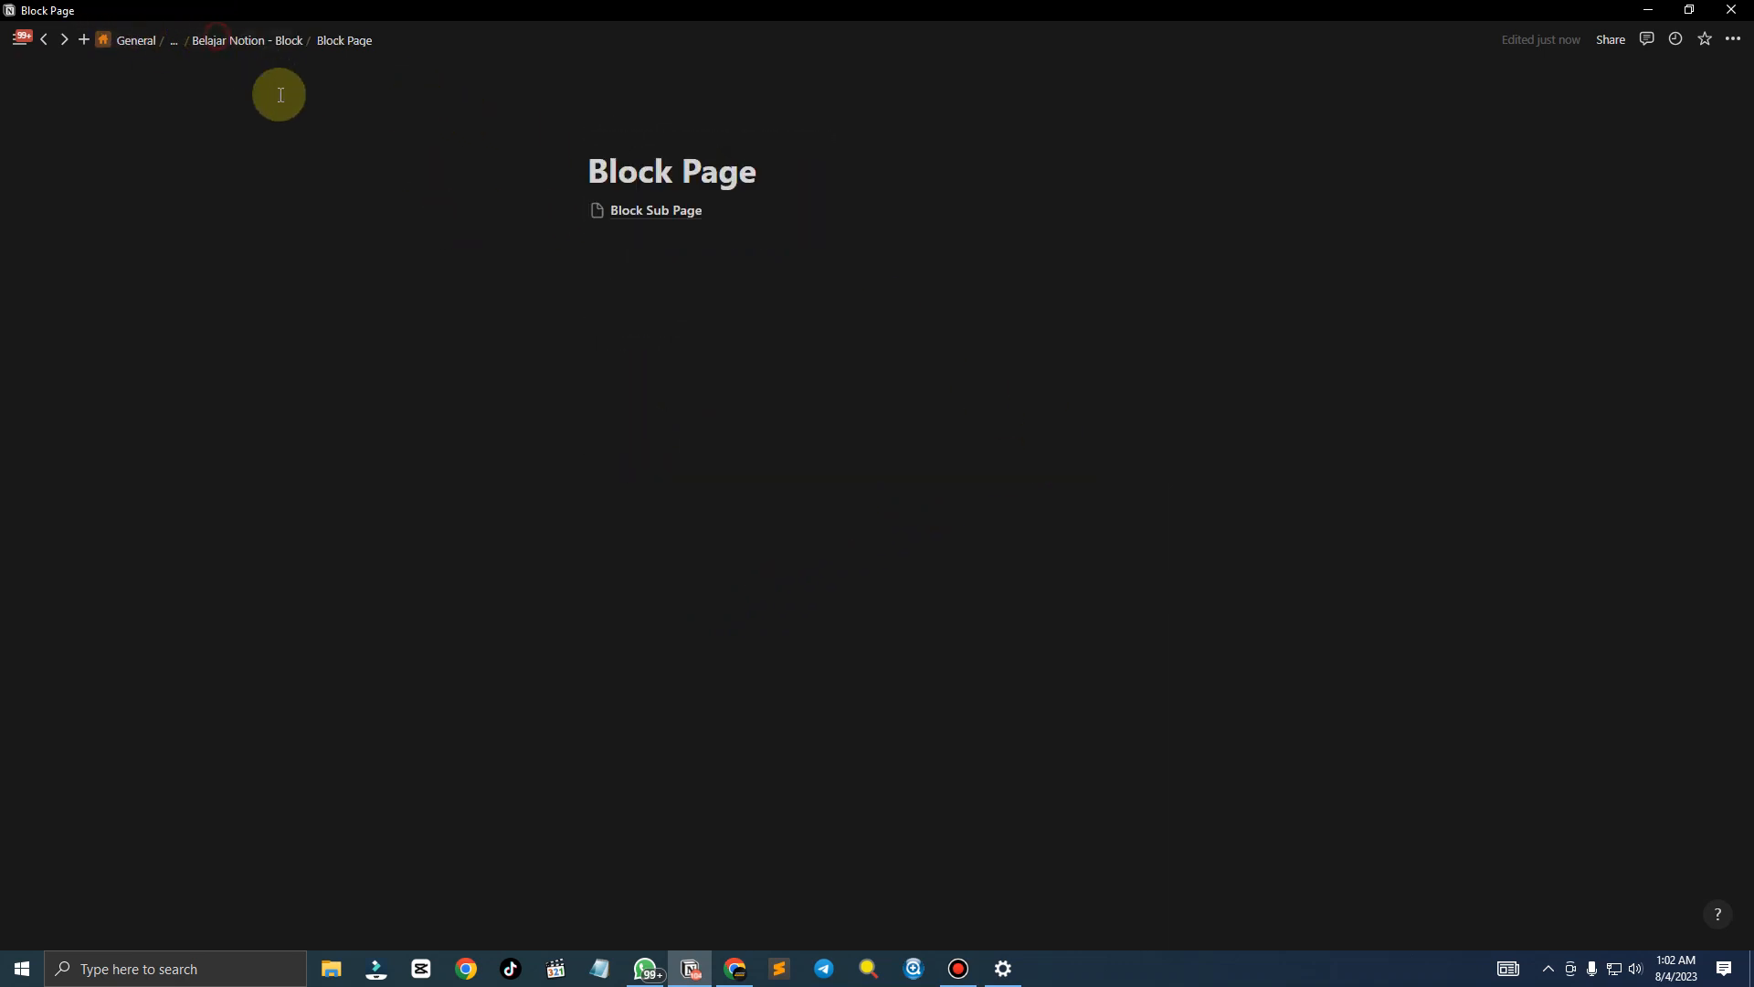
pyautogui.click(279, 46)
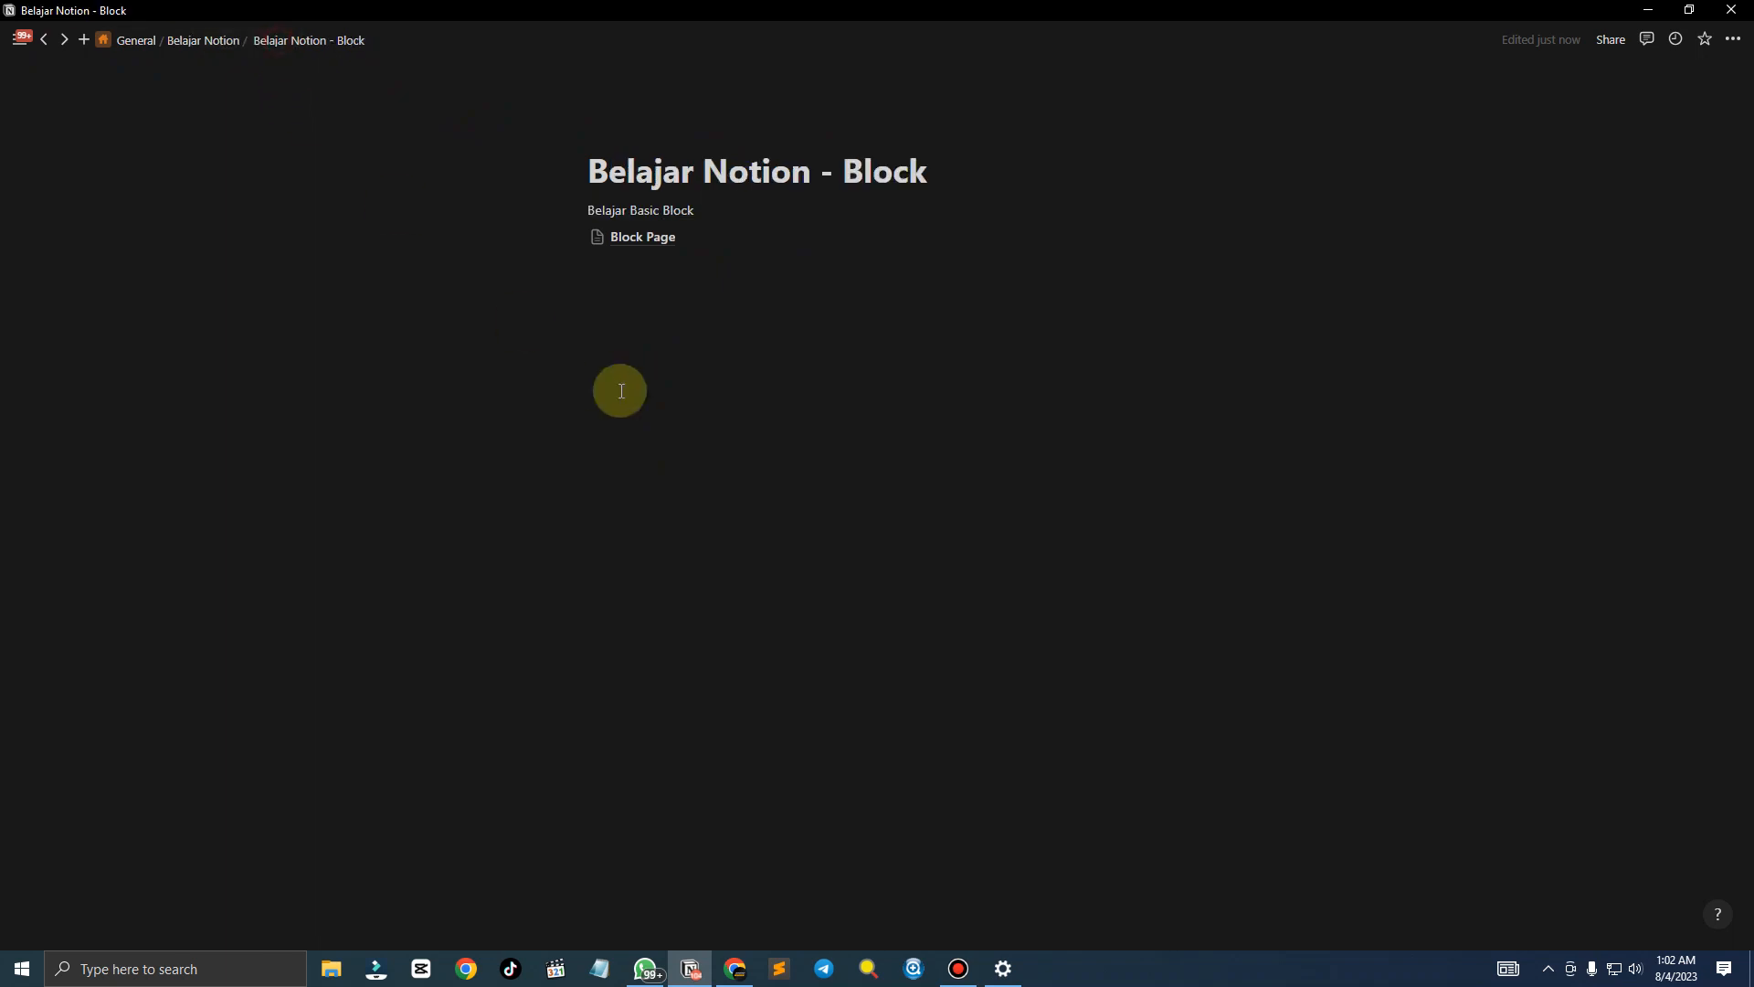
# Add a to-do list below Block Page with the items "Apa itu block" and "Manfaat block", and mark "Apa itu block" as done
pyautogui.click(616, 265)
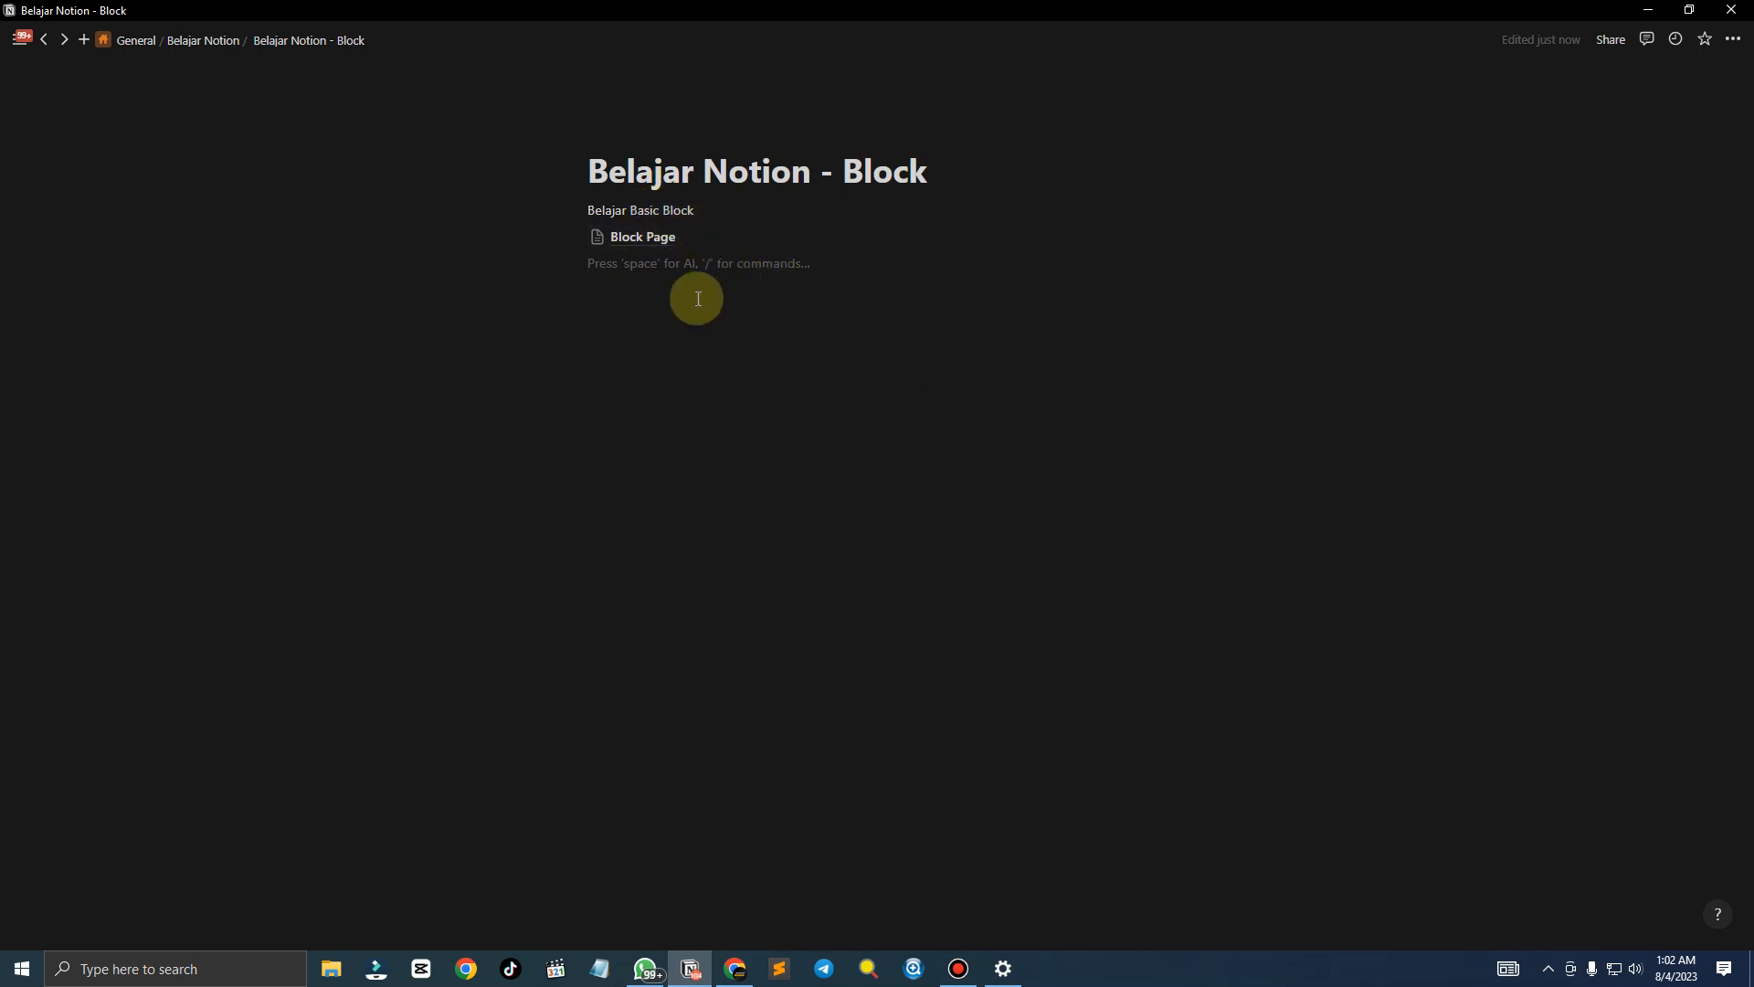
pyautogui.write('/')
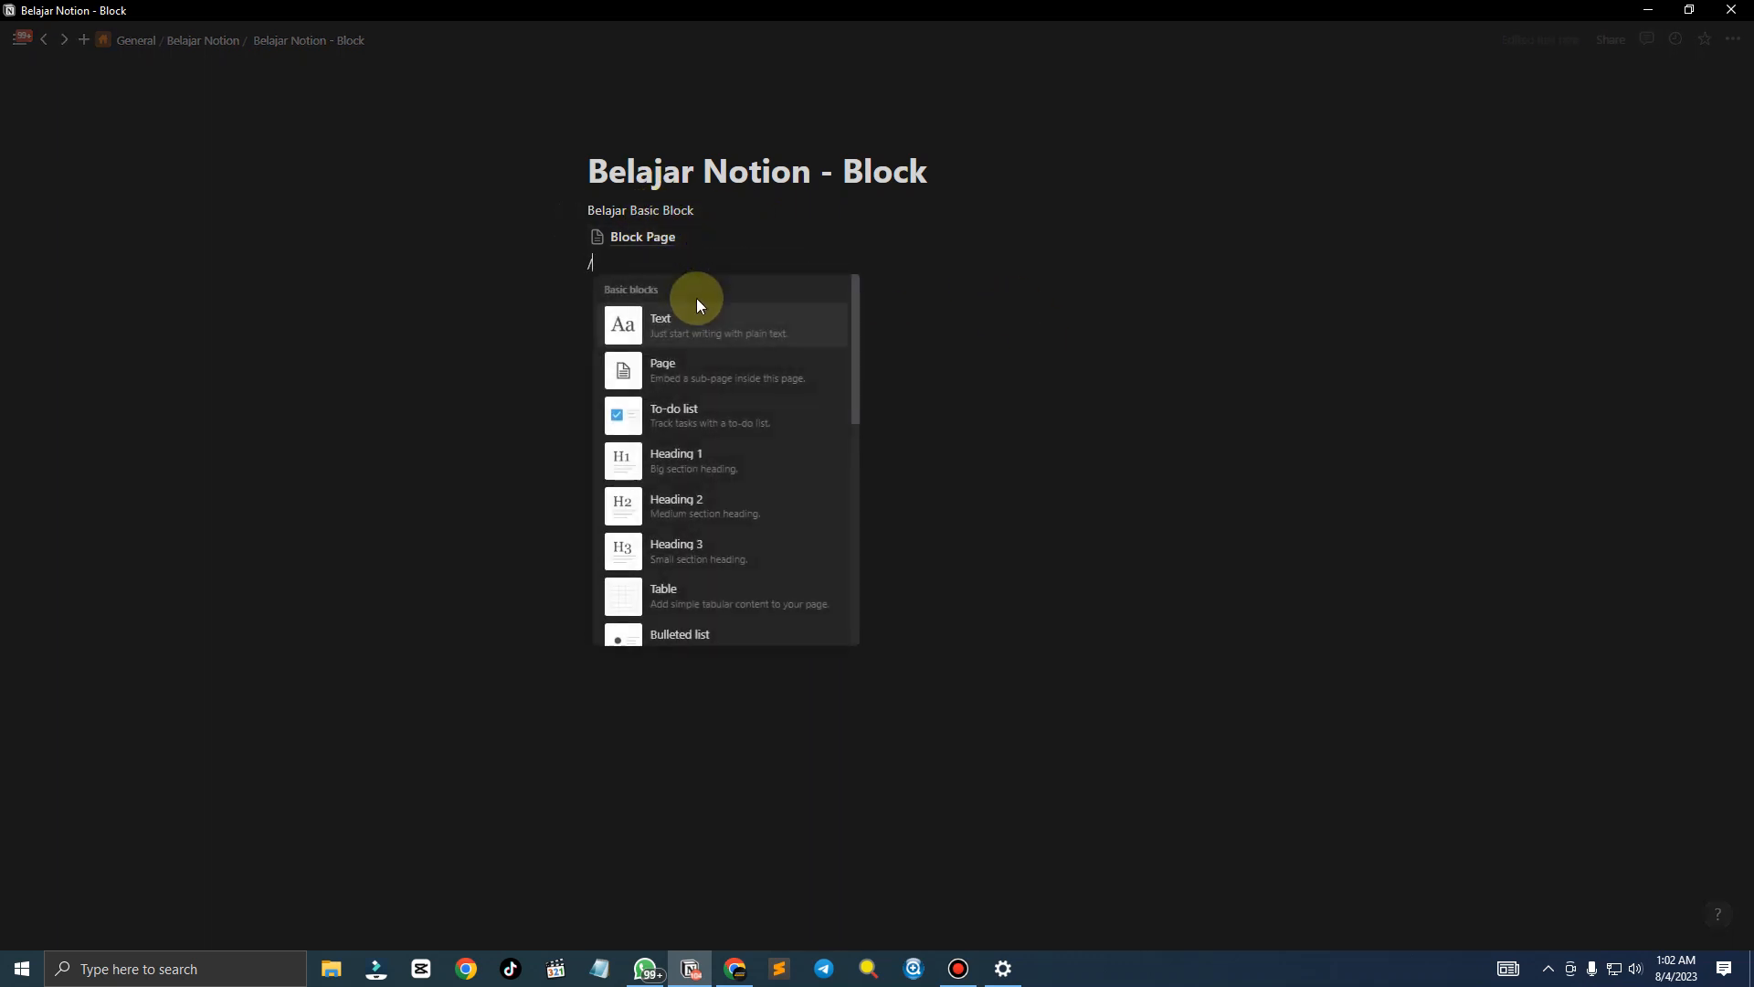
pyautogui.click(696, 418)
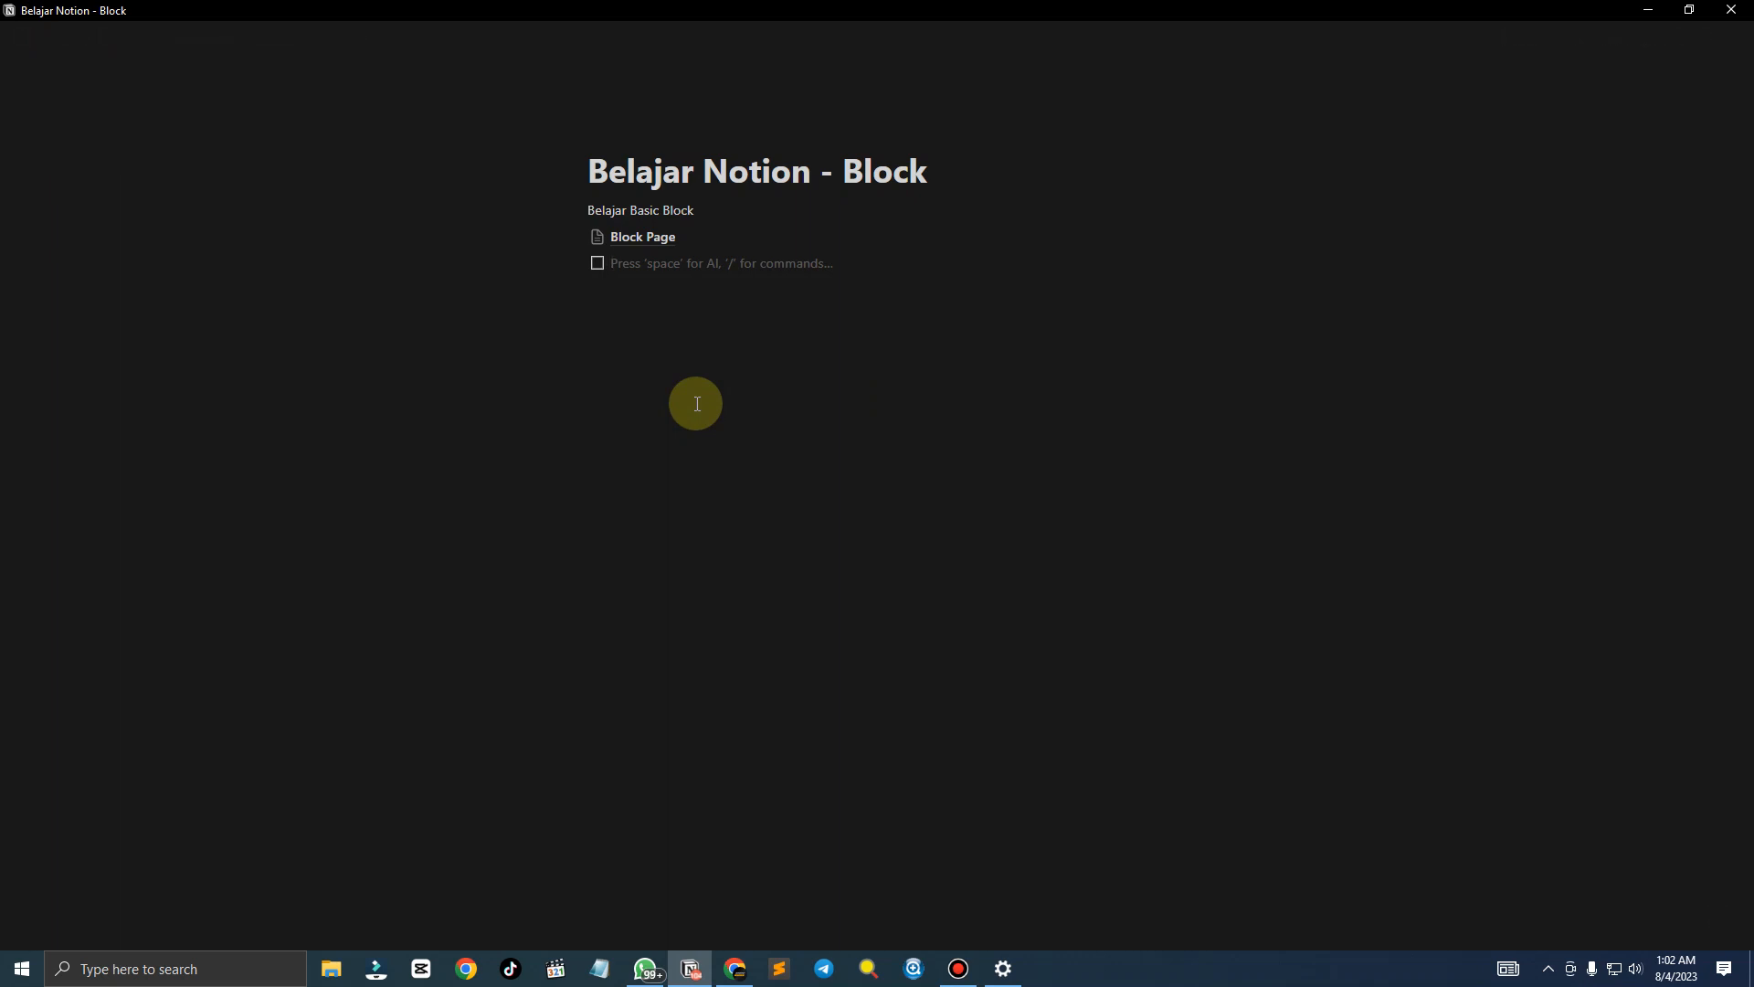
pyautogui.moveTo(577, 265)
pyautogui.mouseDown()
pyautogui.moveTo(587, 248)
pyautogui.moveTo(583, 270)
pyautogui.mouseUp()
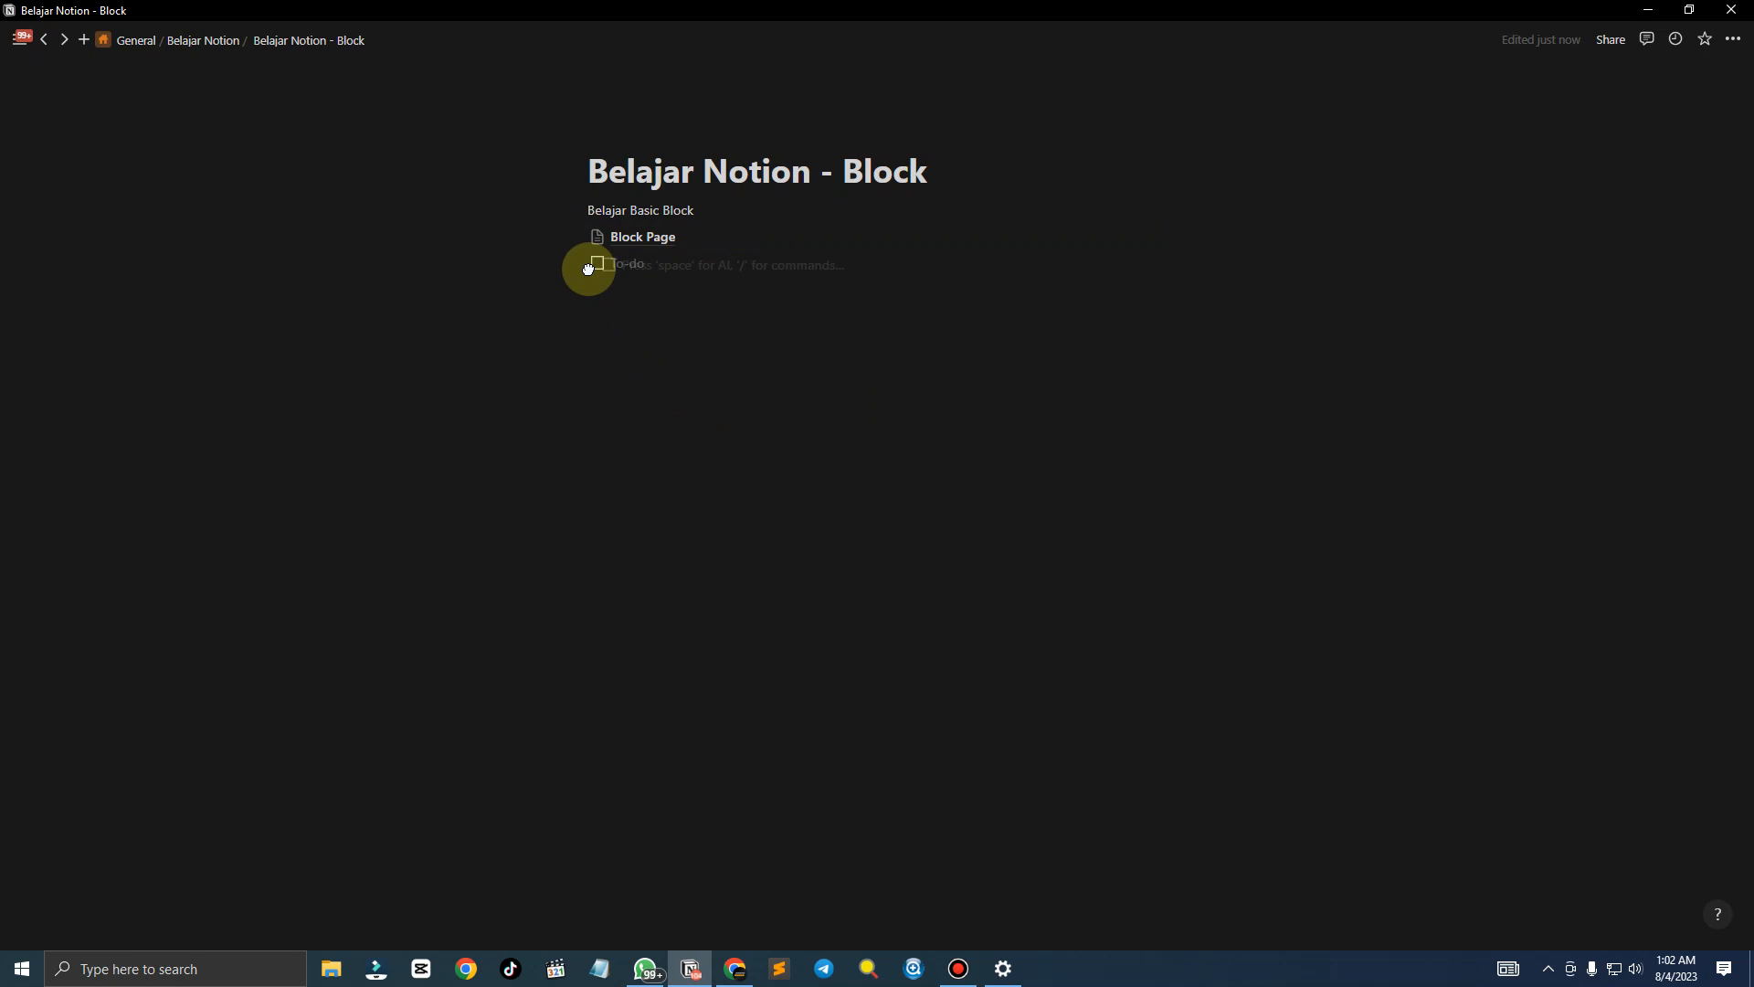
pyautogui.click(642, 267)
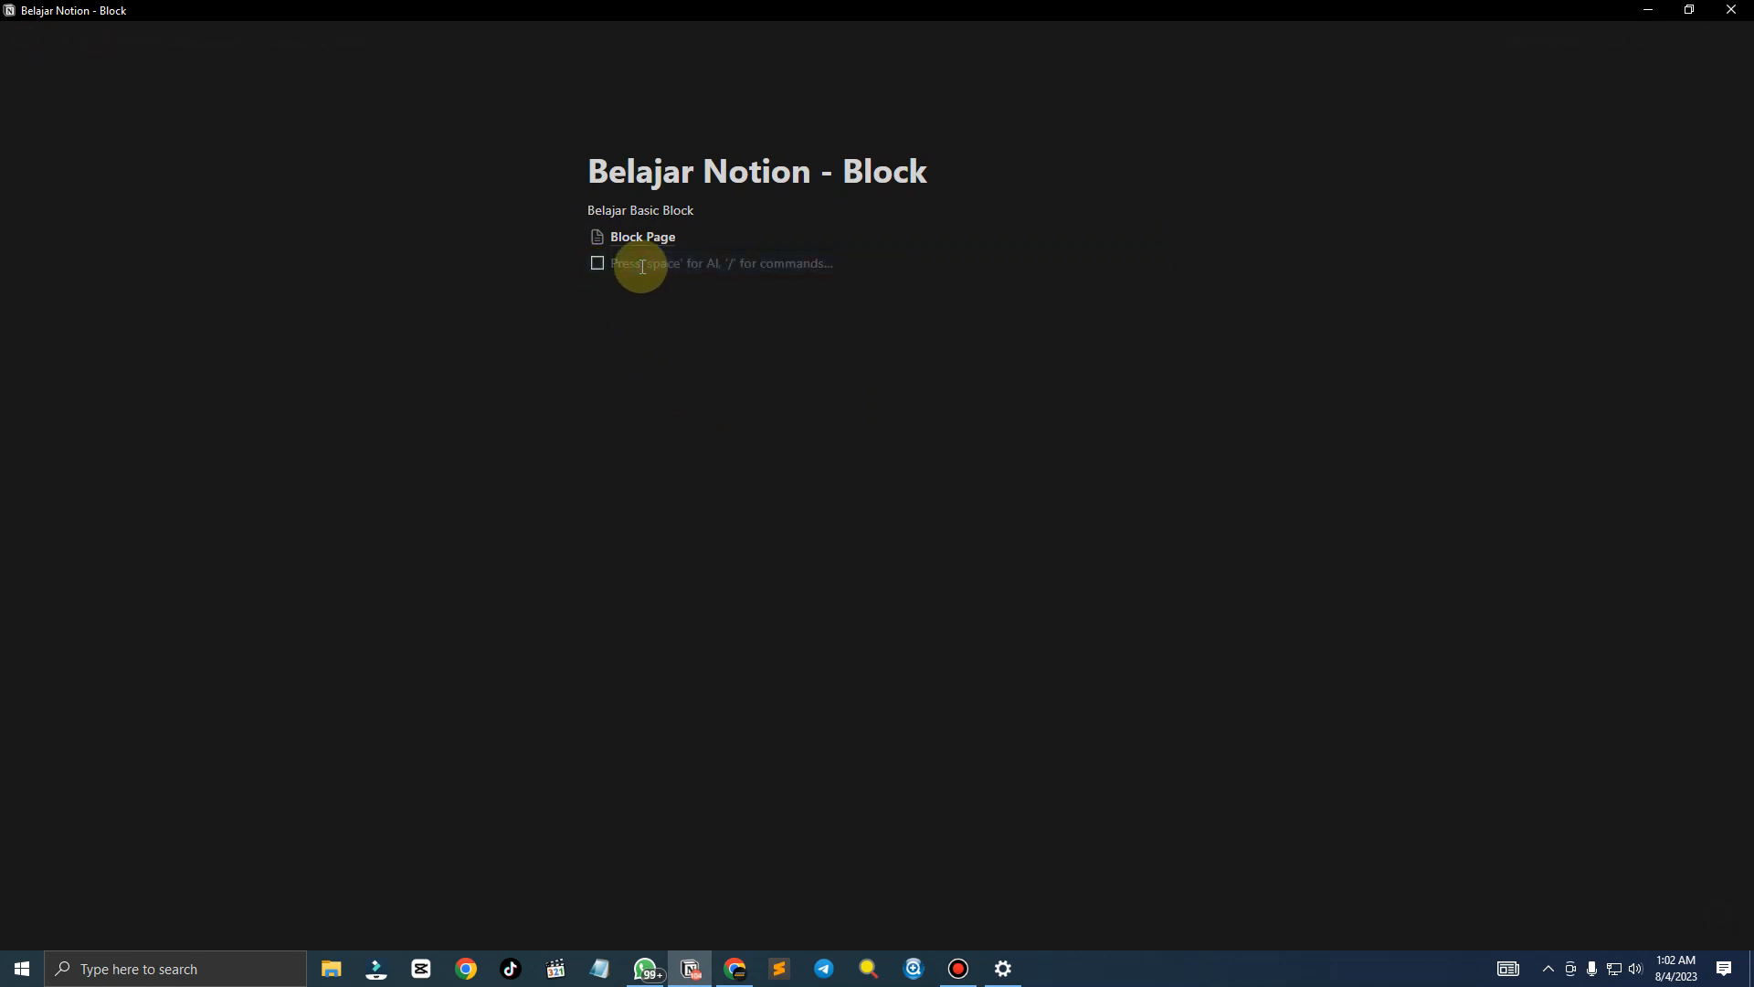
pyautogui.write('Apa itu block')
pyautogui.press('Return')
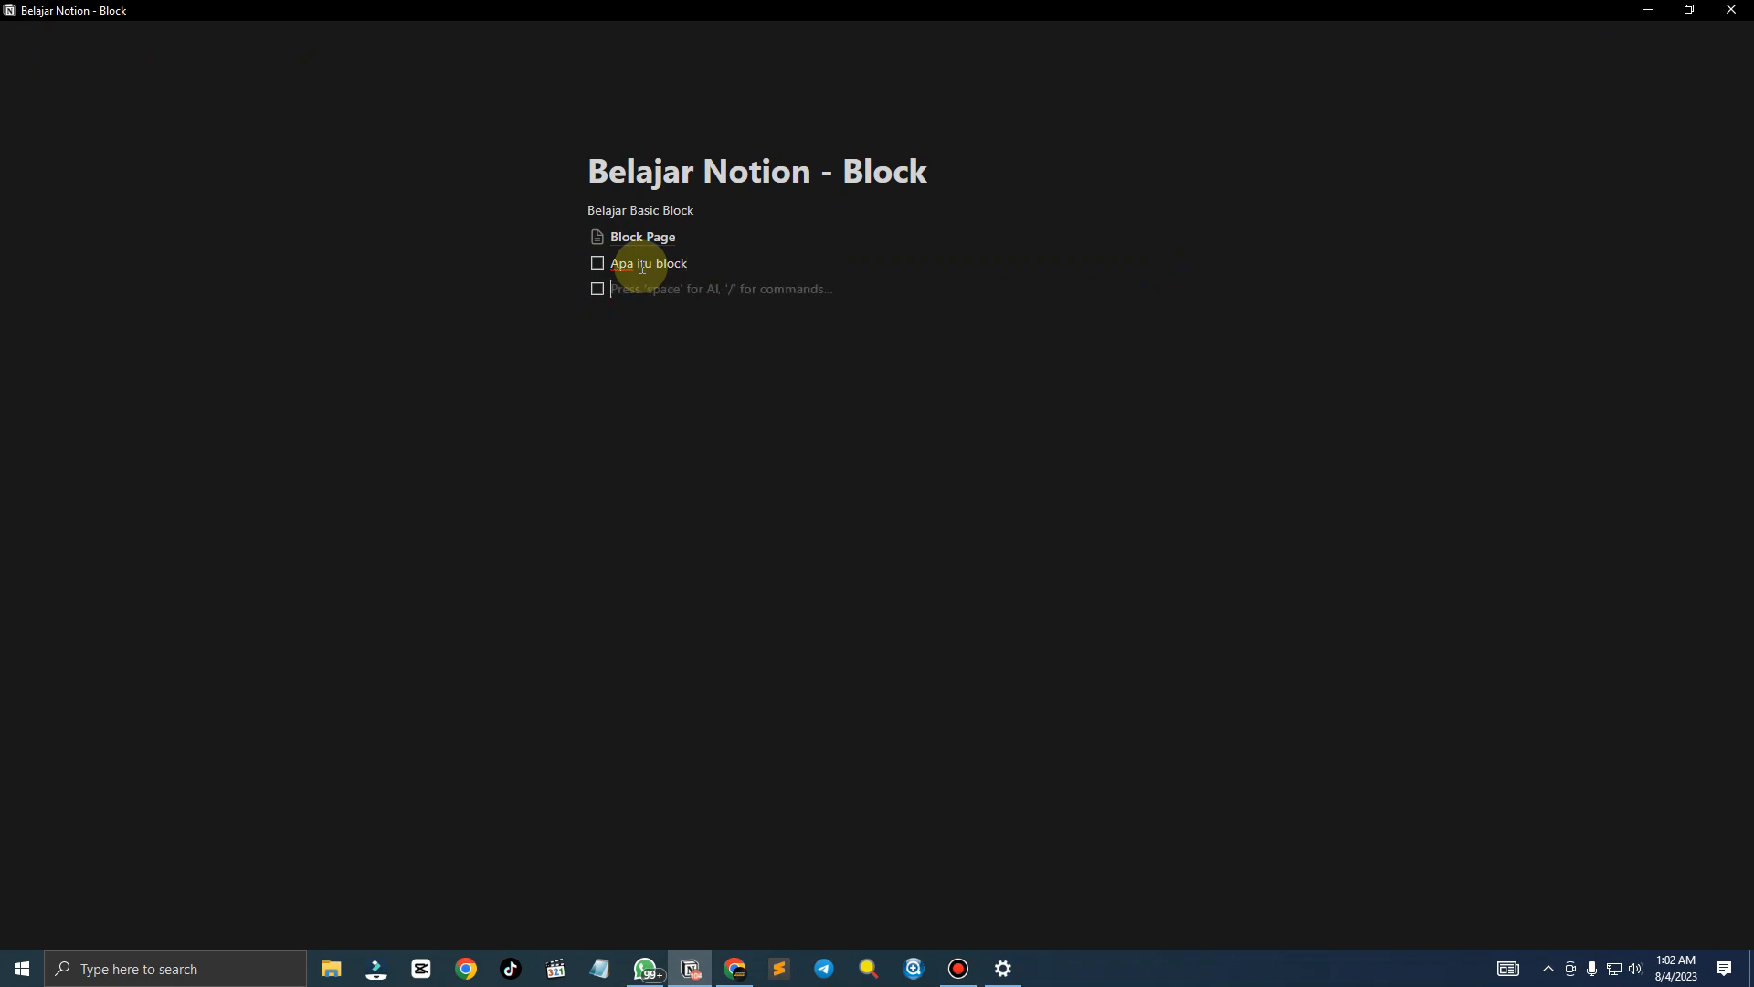
pyautogui.write('Manfaat block')
pyautogui.click(598, 263)
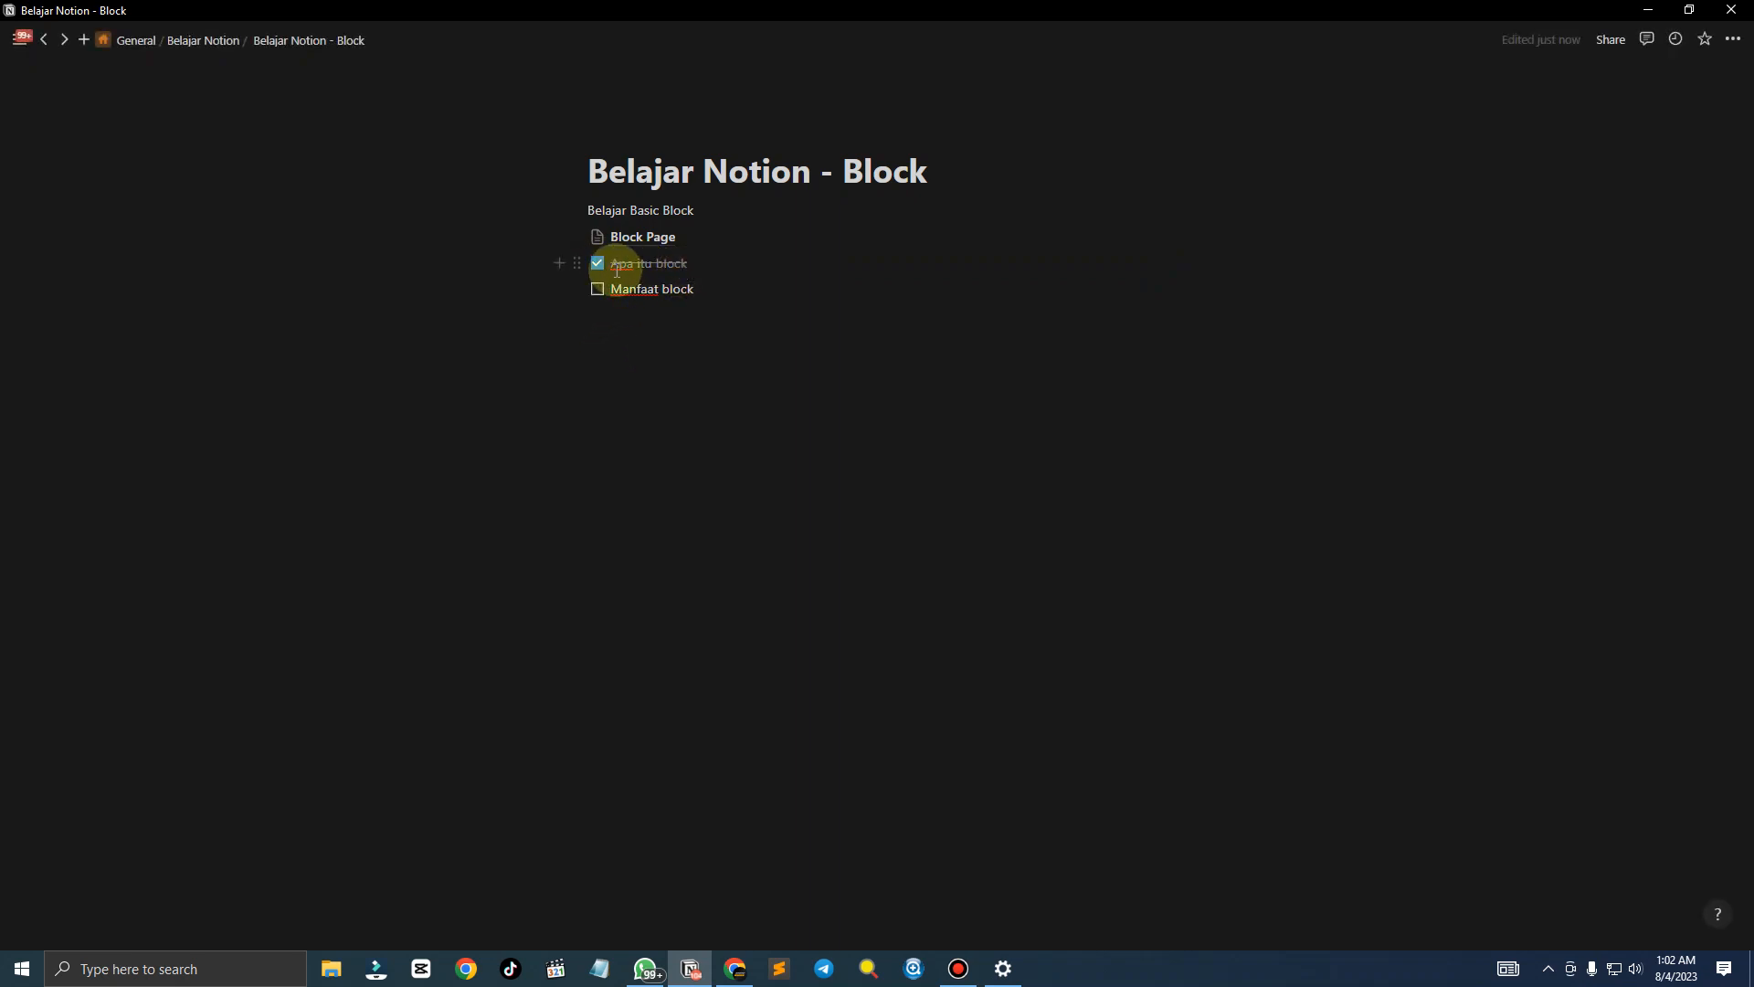
# Add a new line after "Manfaat block" and make it an empty plain text block
pyautogui.click(709, 288)
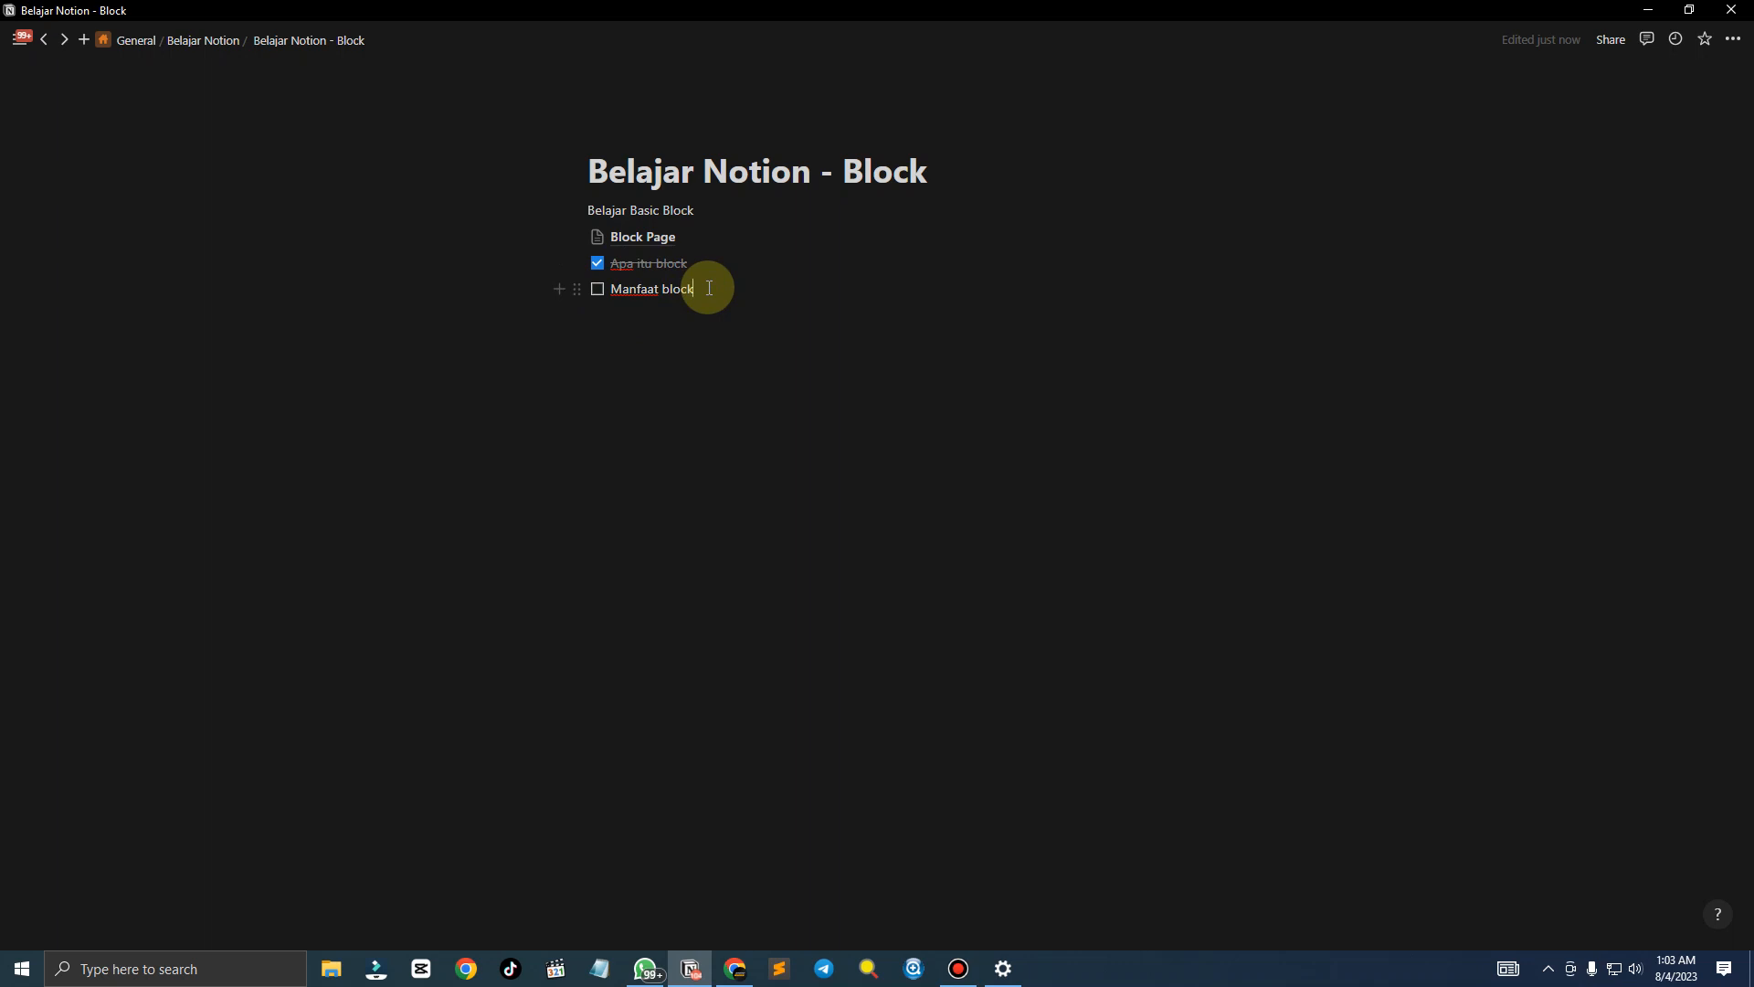
pyautogui.press('Return')
pyautogui.write('/')
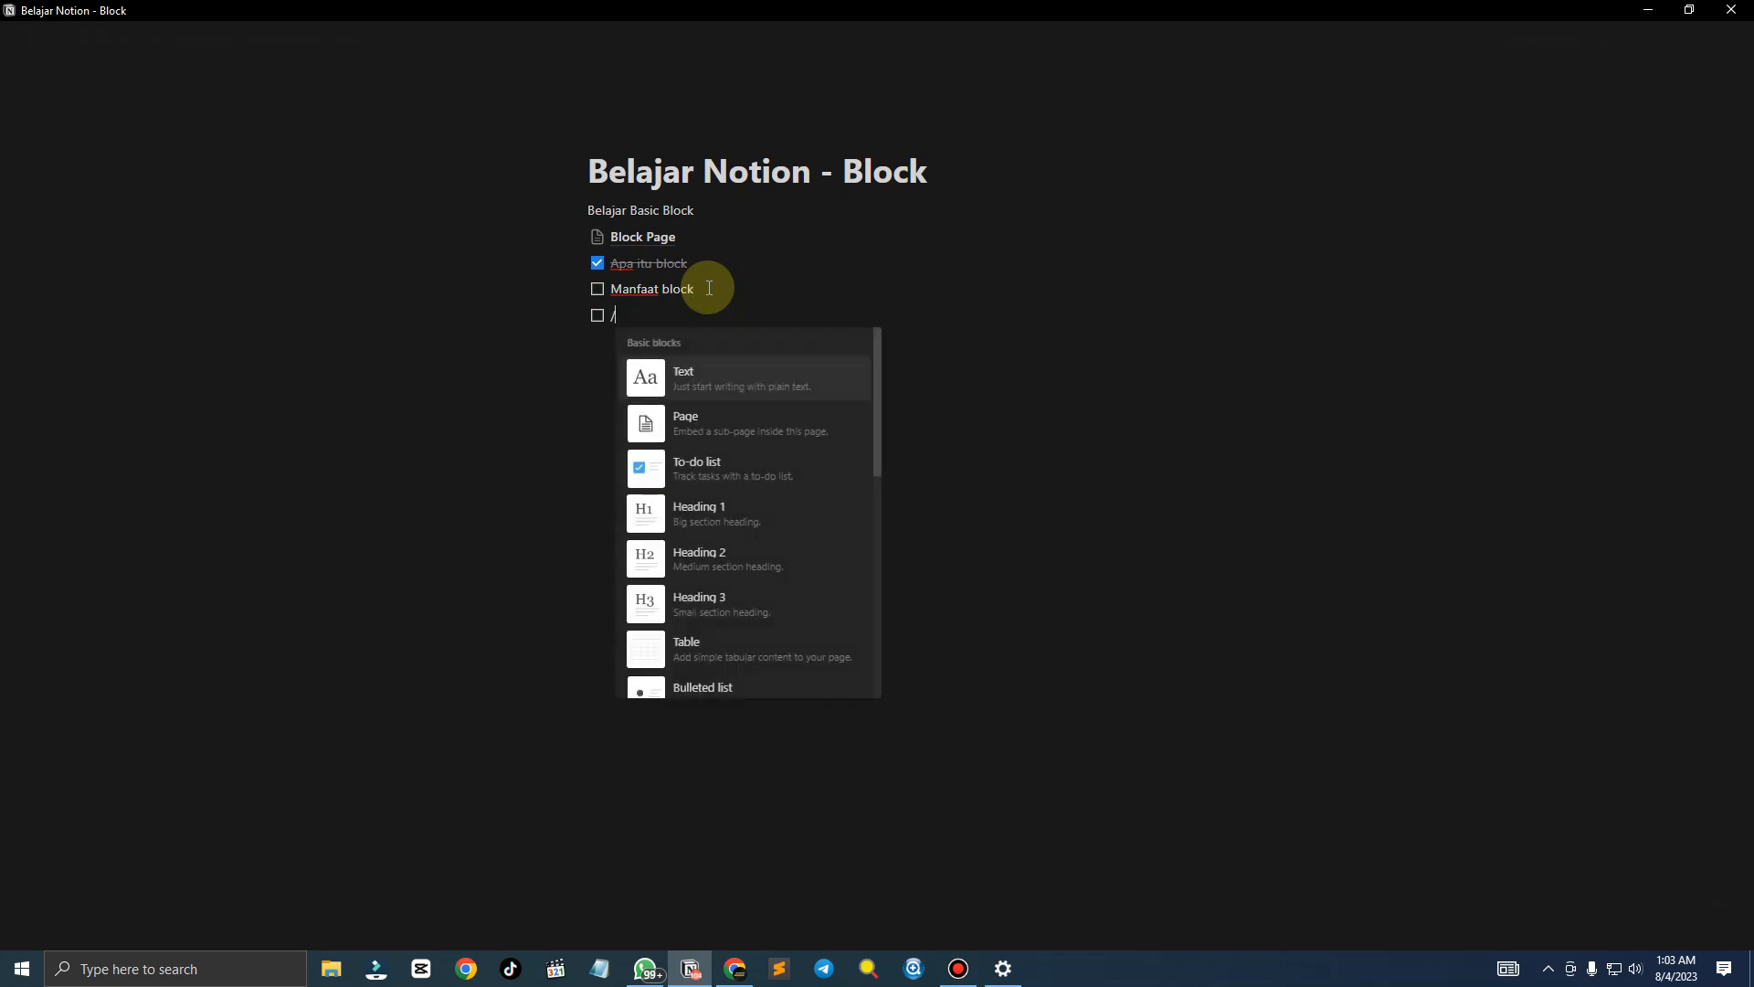
pyautogui.press('Return')
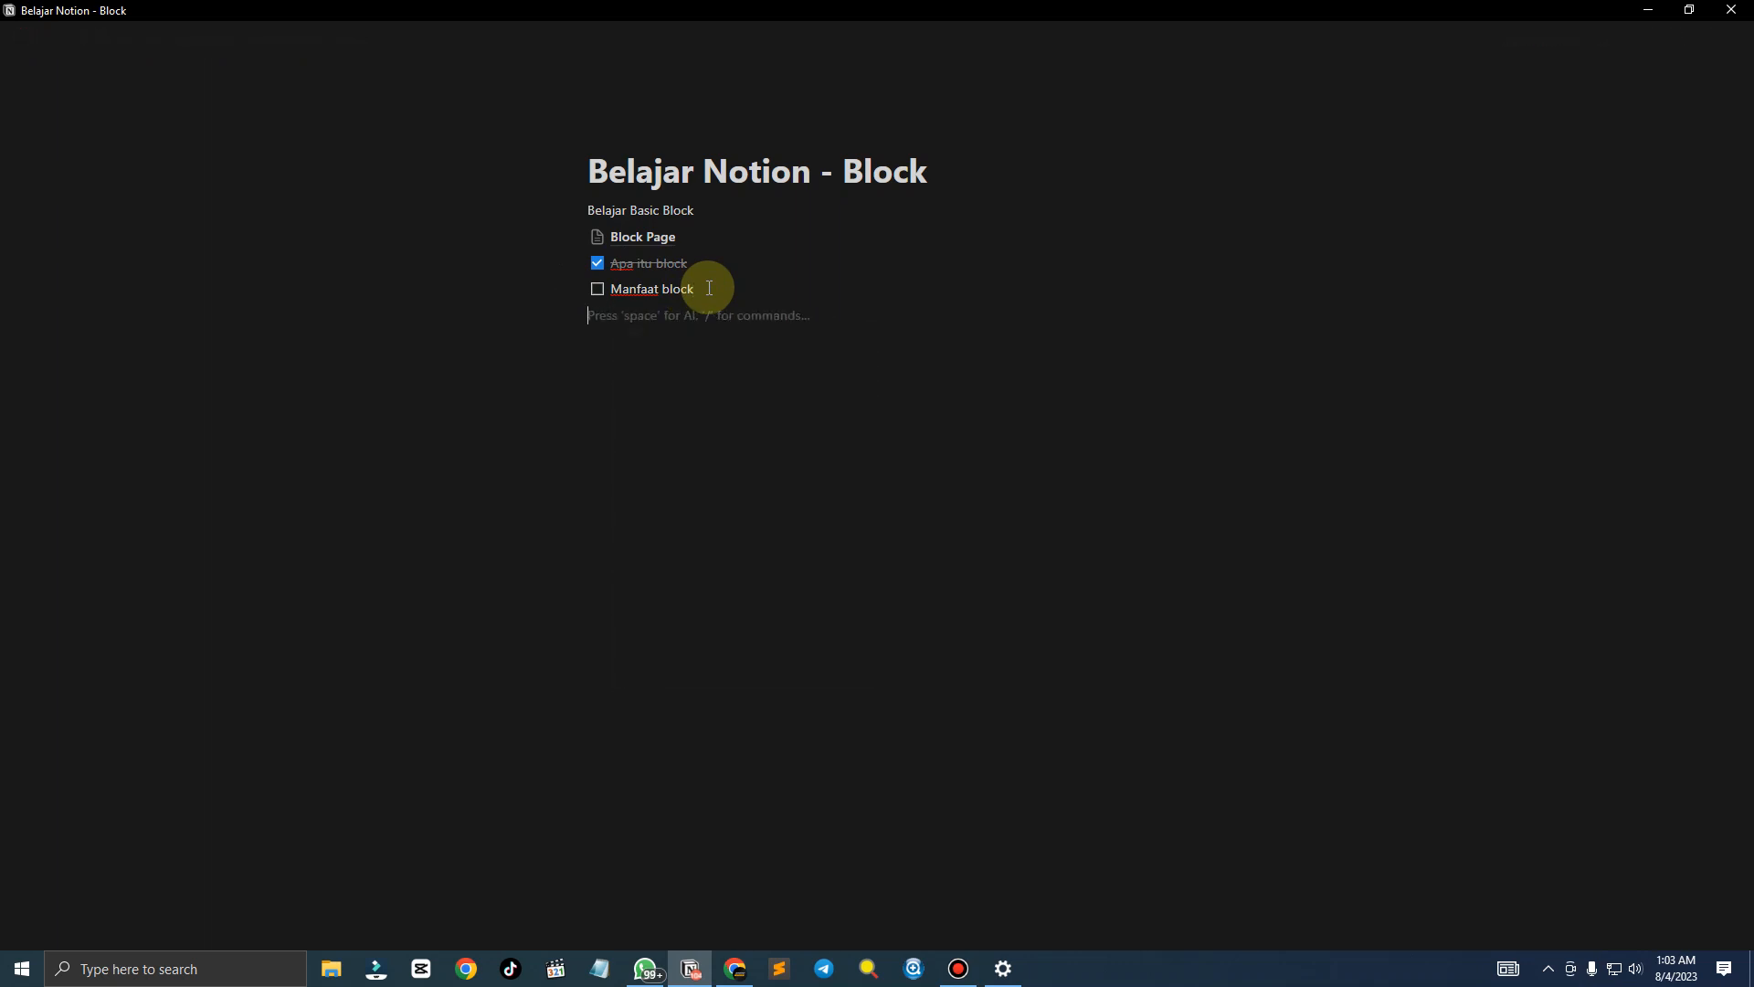
# Insert a Heading 1 block below the empty text line with the text "Heading 1"
pyautogui.press('Return')
pyautogui.write('/')
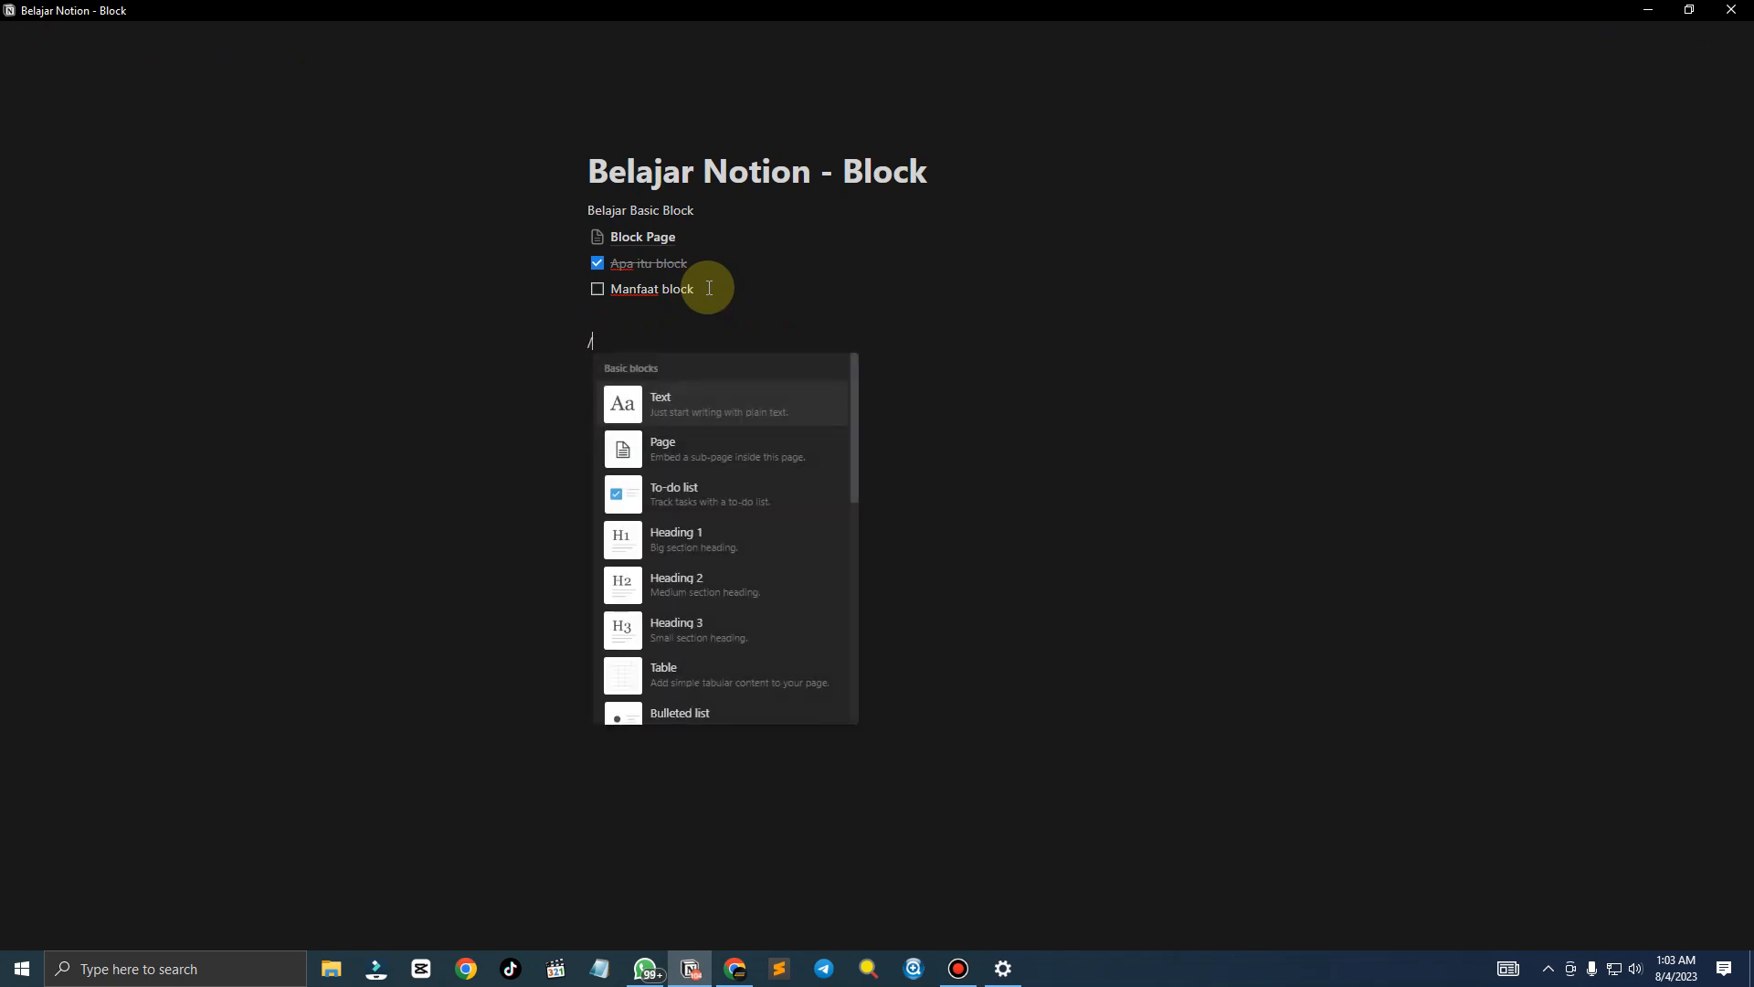
pyautogui.press('Down')
pyautogui.press('Down')
pyautogui.press('Down')
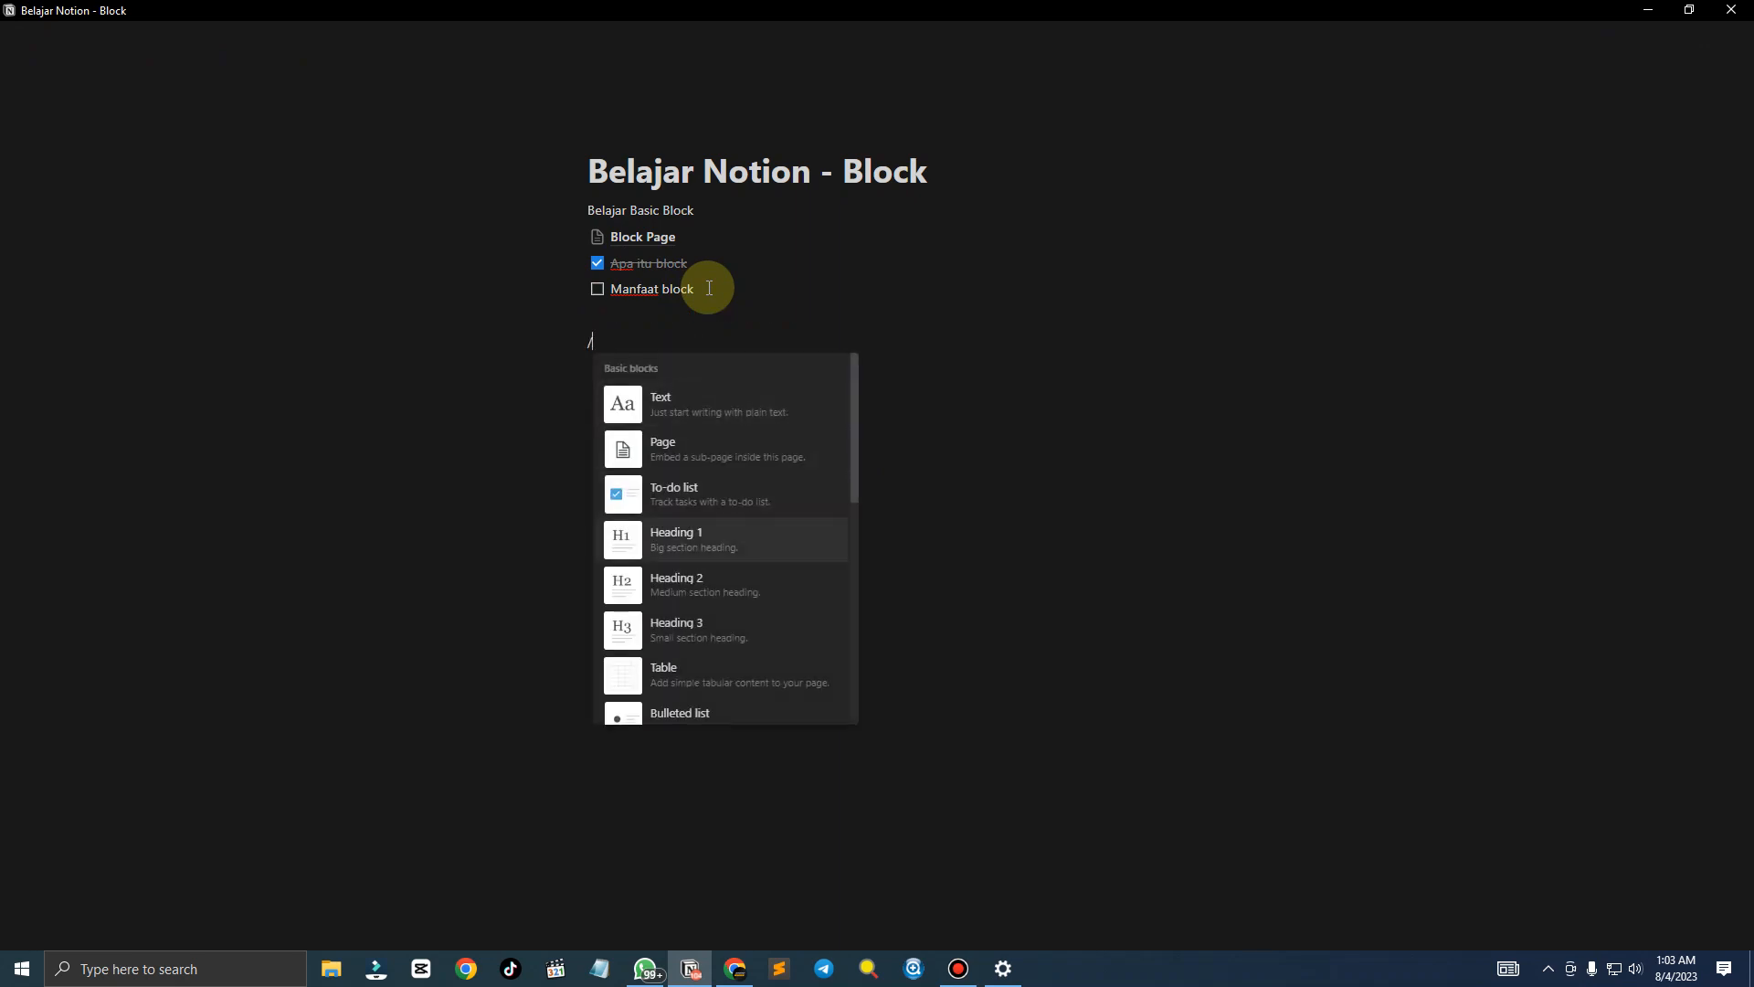
pyautogui.press('Return')
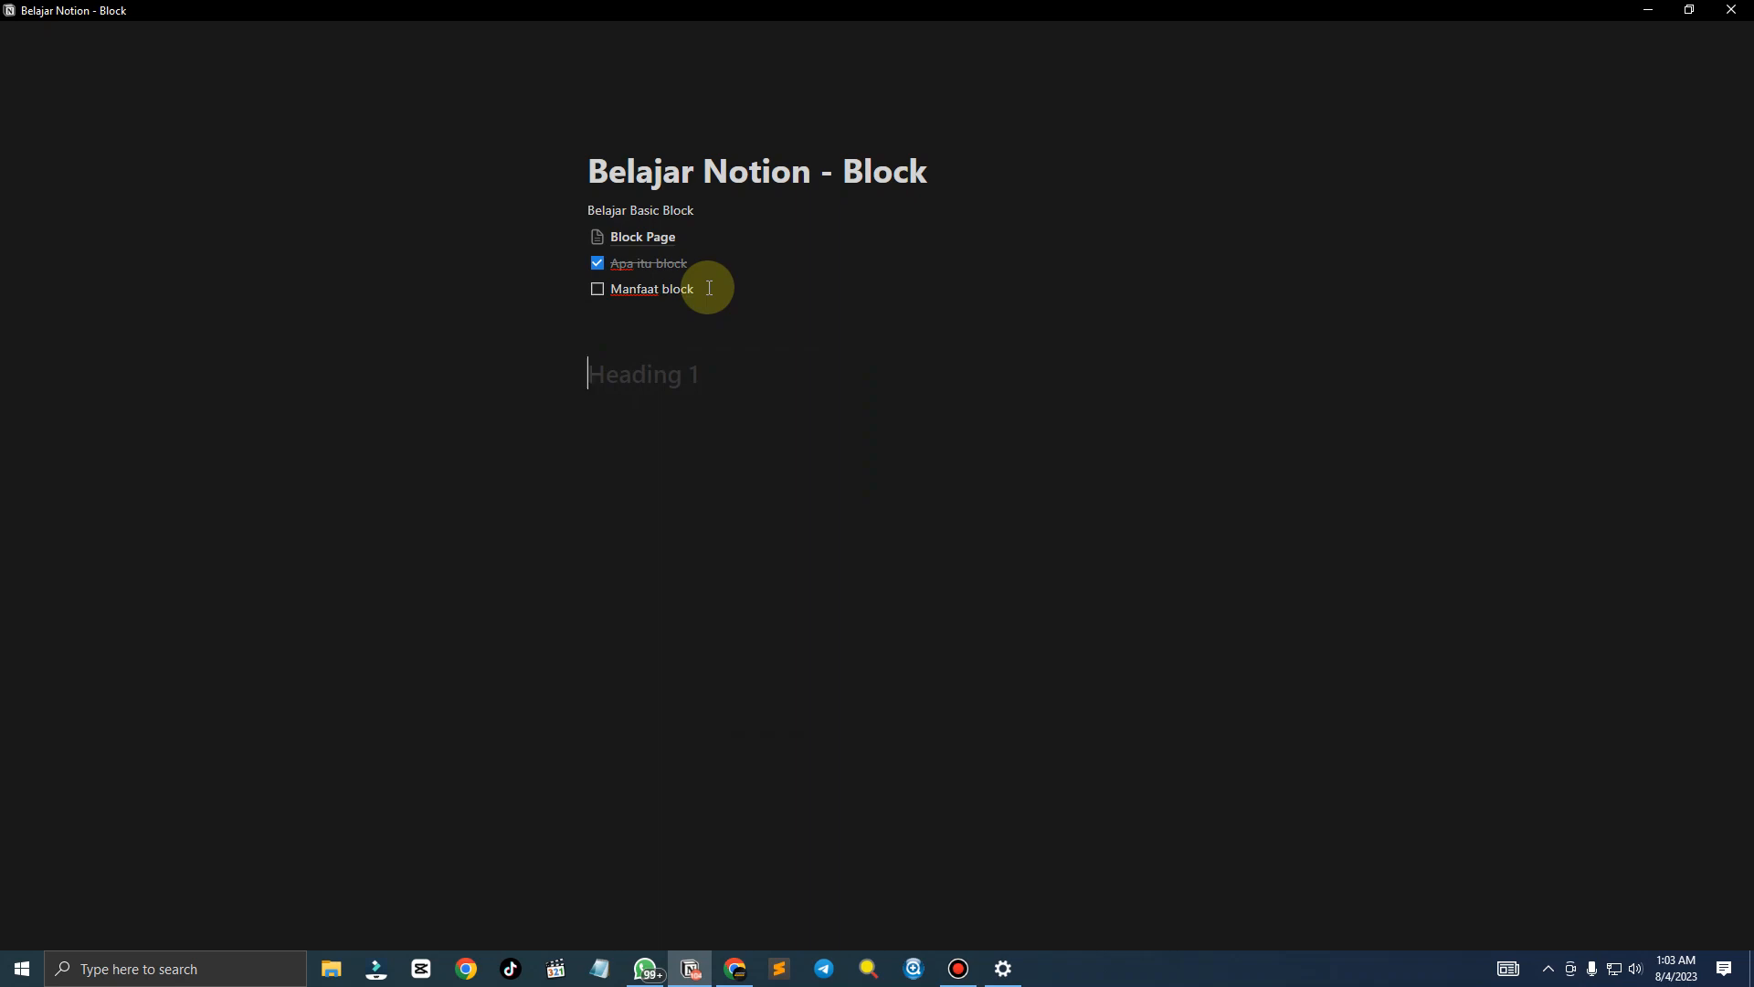
pyautogui.write('Heading')
pyautogui.press('Return')
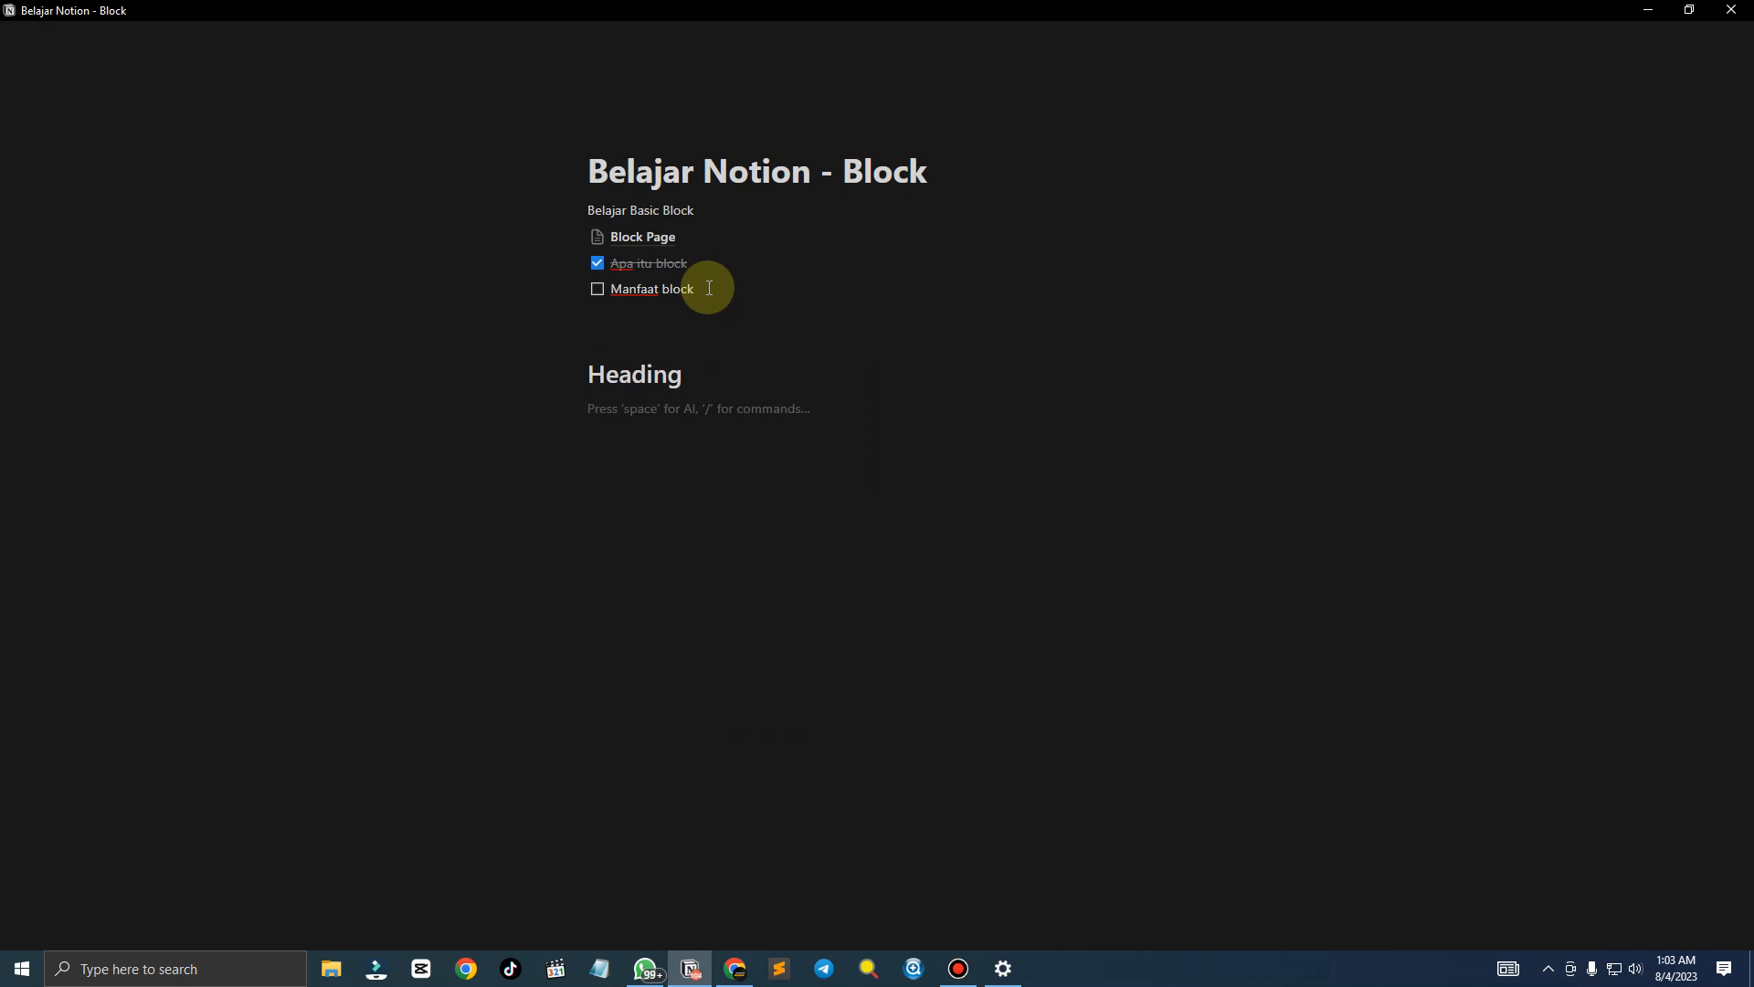
pyautogui.press('BackSpace')
pyautogui.write('1')
# Insert a Heading 2 block under "Heading 1" with the text "Heading 2" and start a new line below it
pyautogui.press('Return')
pyautogui.write('/')
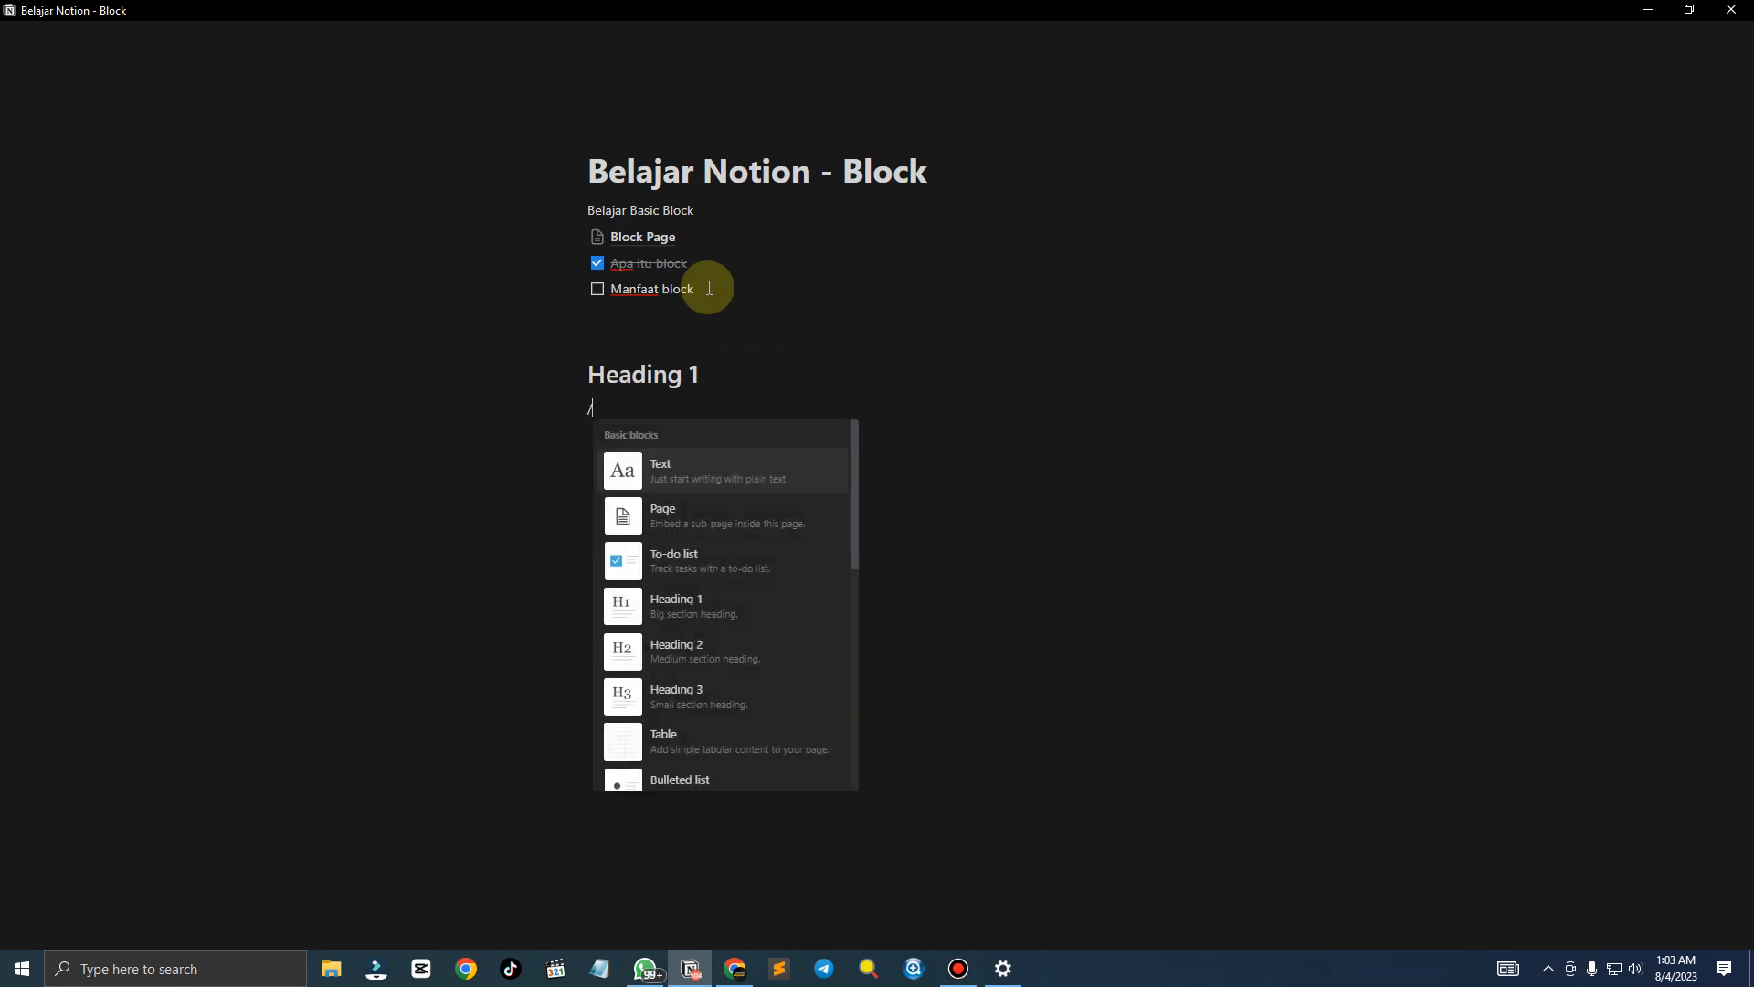
pyautogui.press('Down')
pyautogui.press('Down')
pyautogui.press('Down')
pyautogui.press('Down')
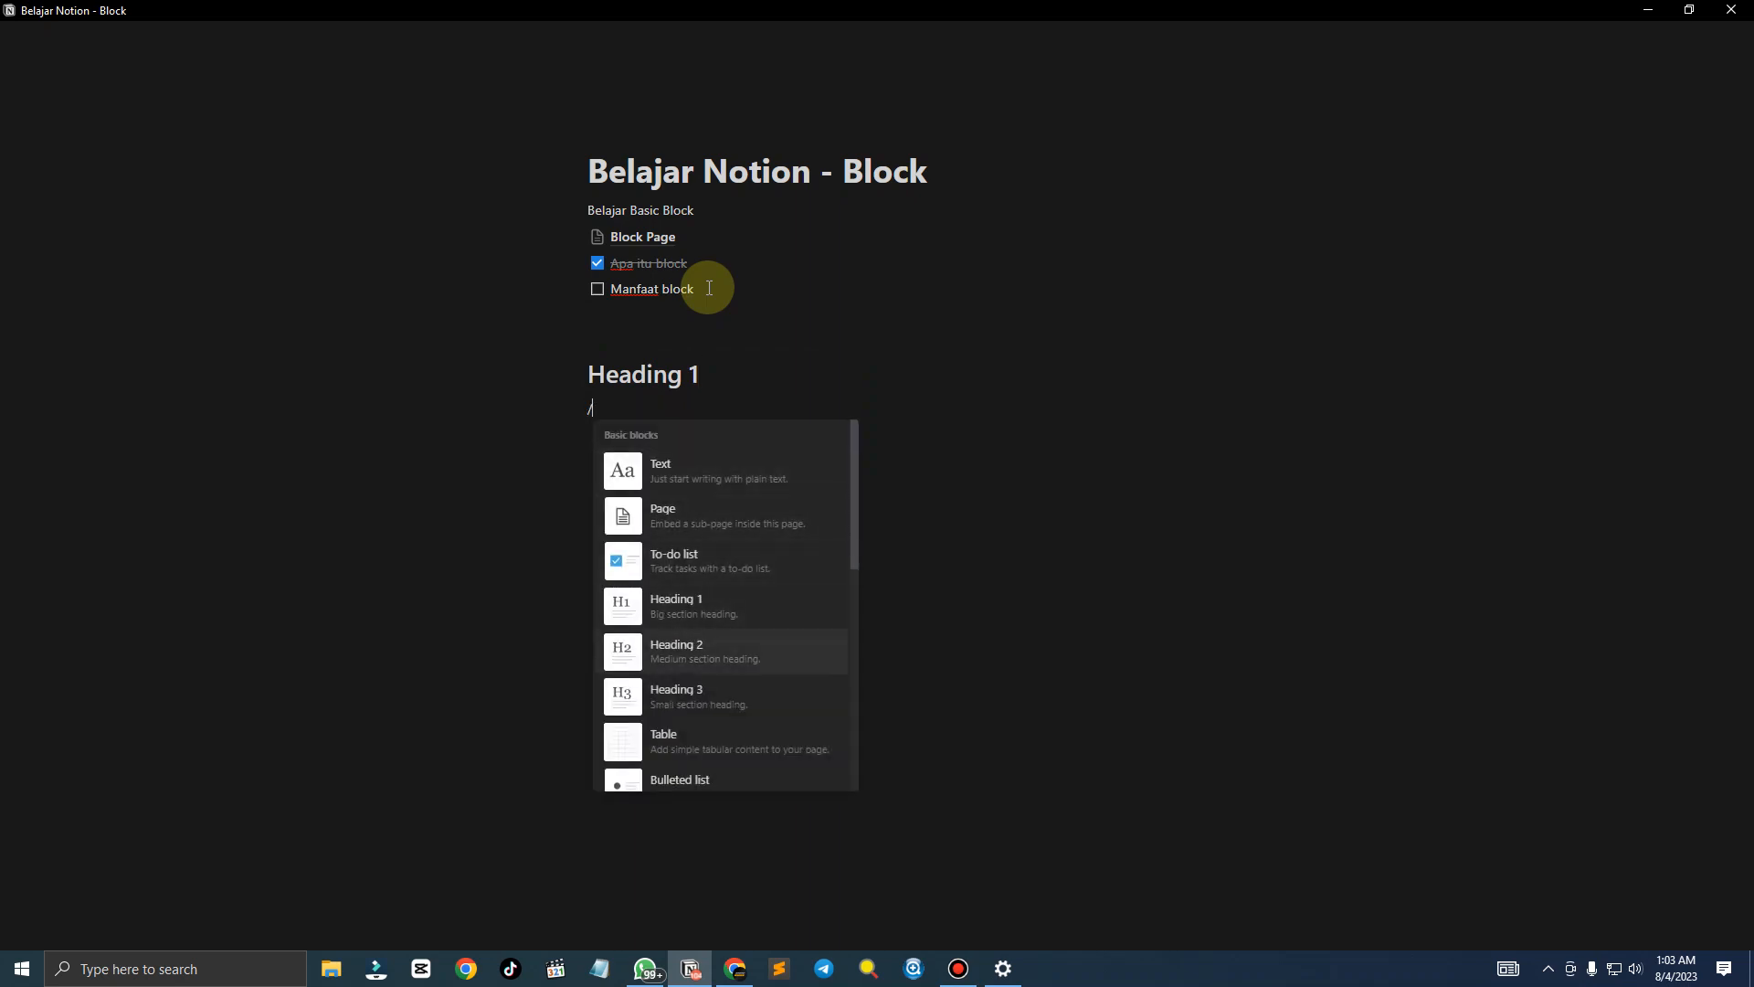
pyautogui.press('Return')
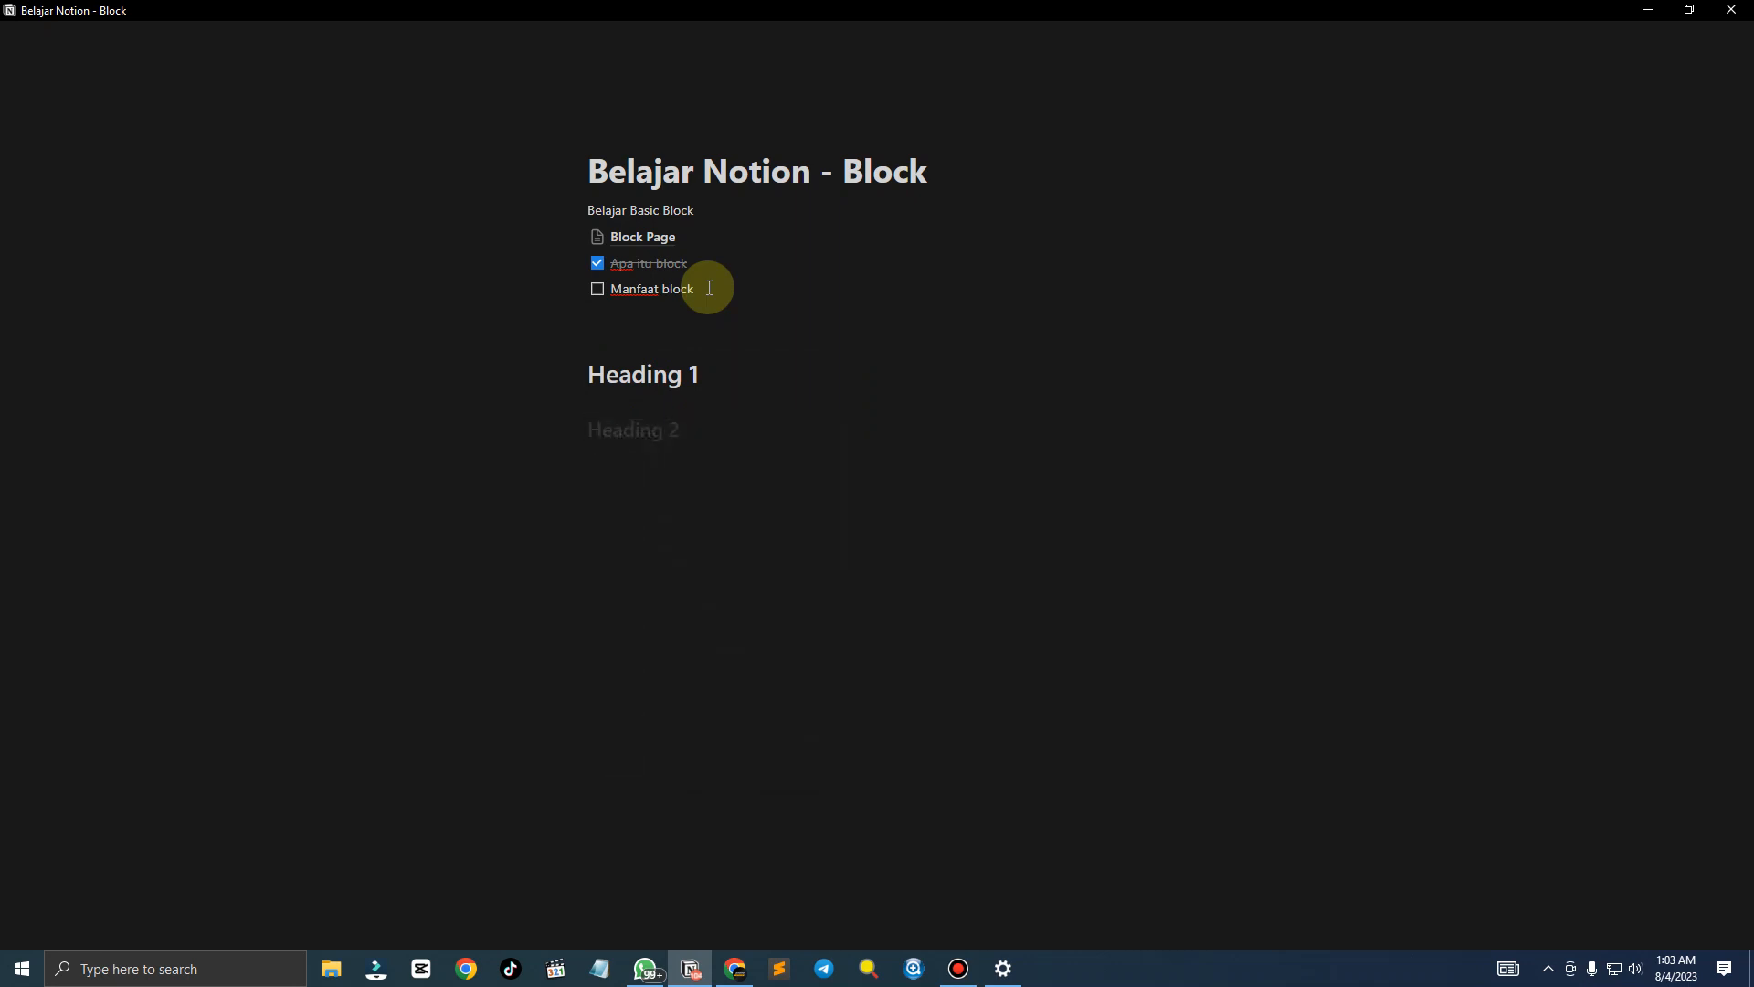
pyautogui.write('Heading 2')
pyautogui.press('Return')
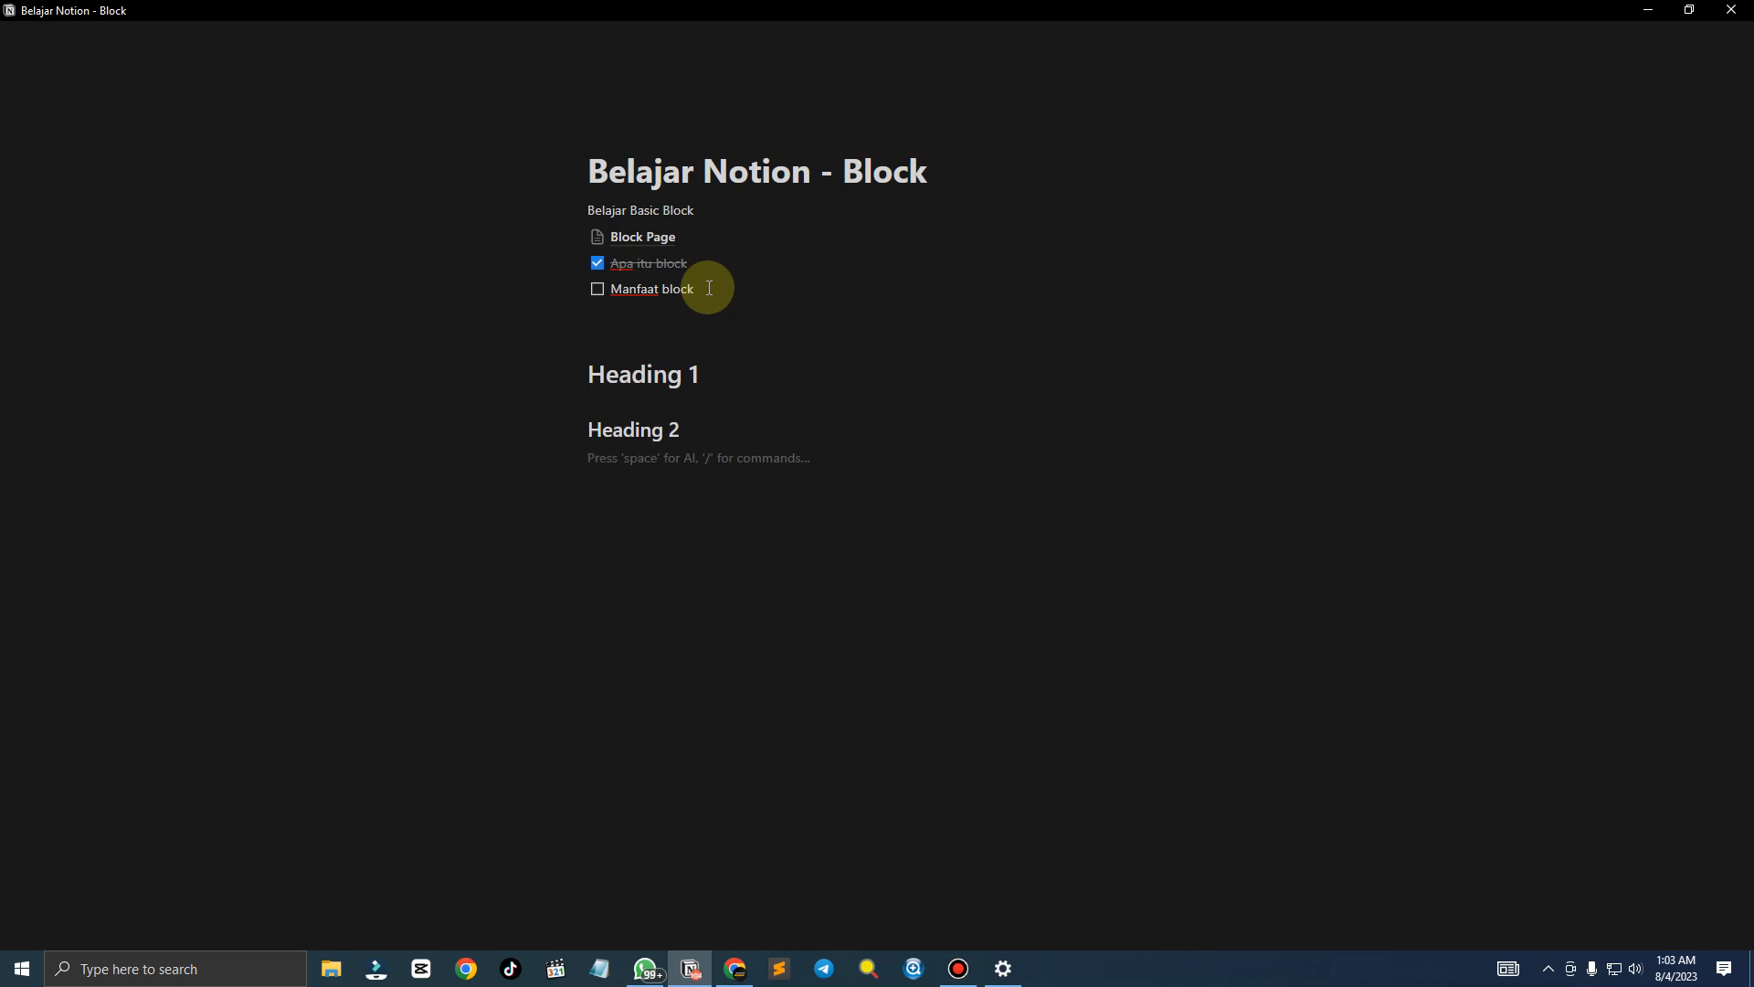
pyautogui.write('/w')
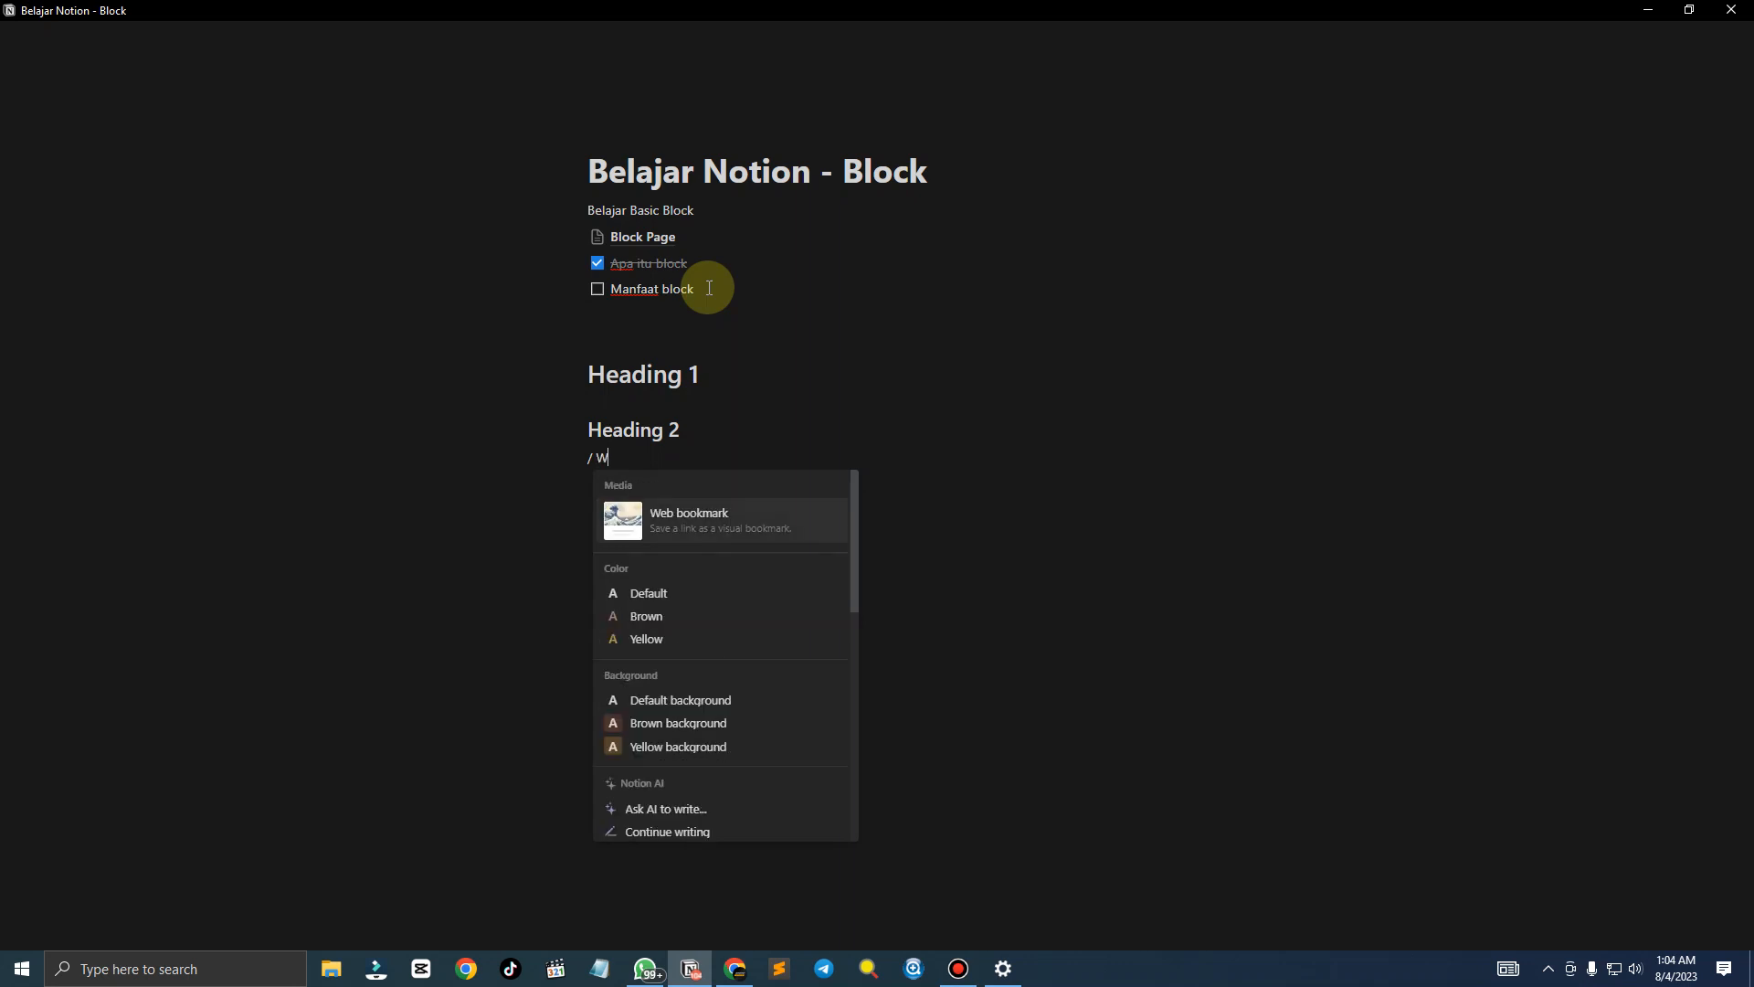
pyautogui.press('BackSpace')
pyautogui.press('BackSpace')
# Leave an empty line under "Heading 2" and insert a divider below it
pyautogui.press('Return')
pyautogui.write('-')
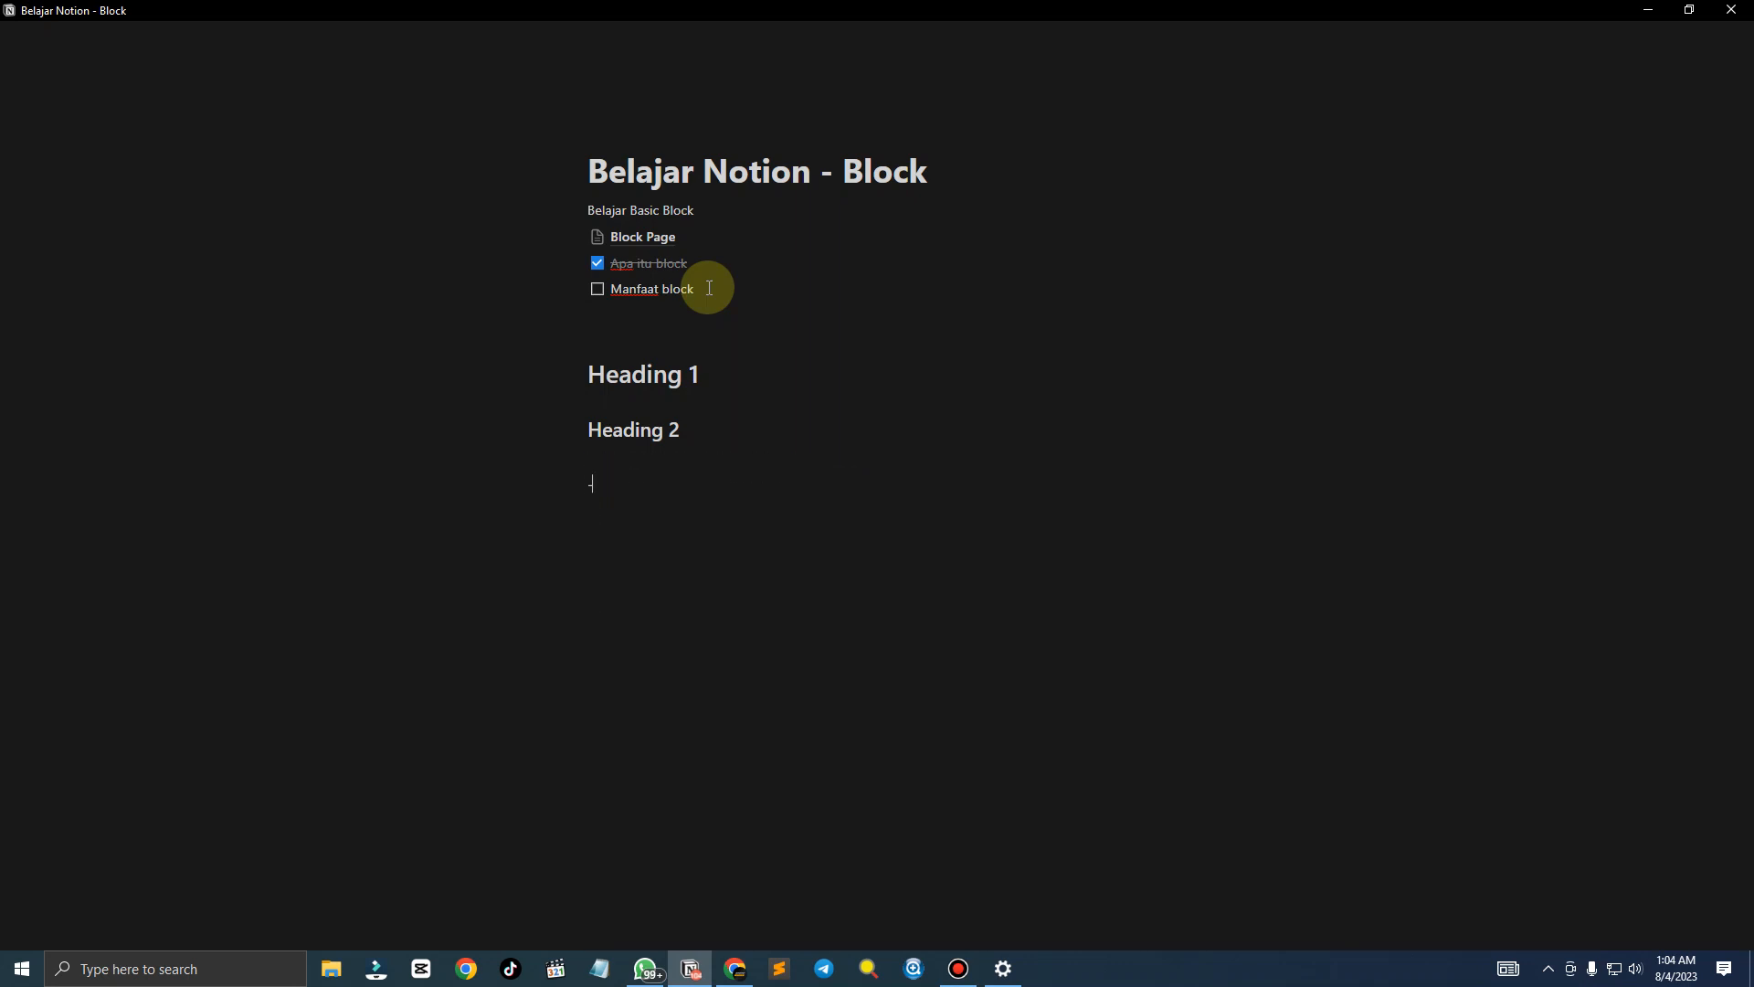
pyautogui.write('--')
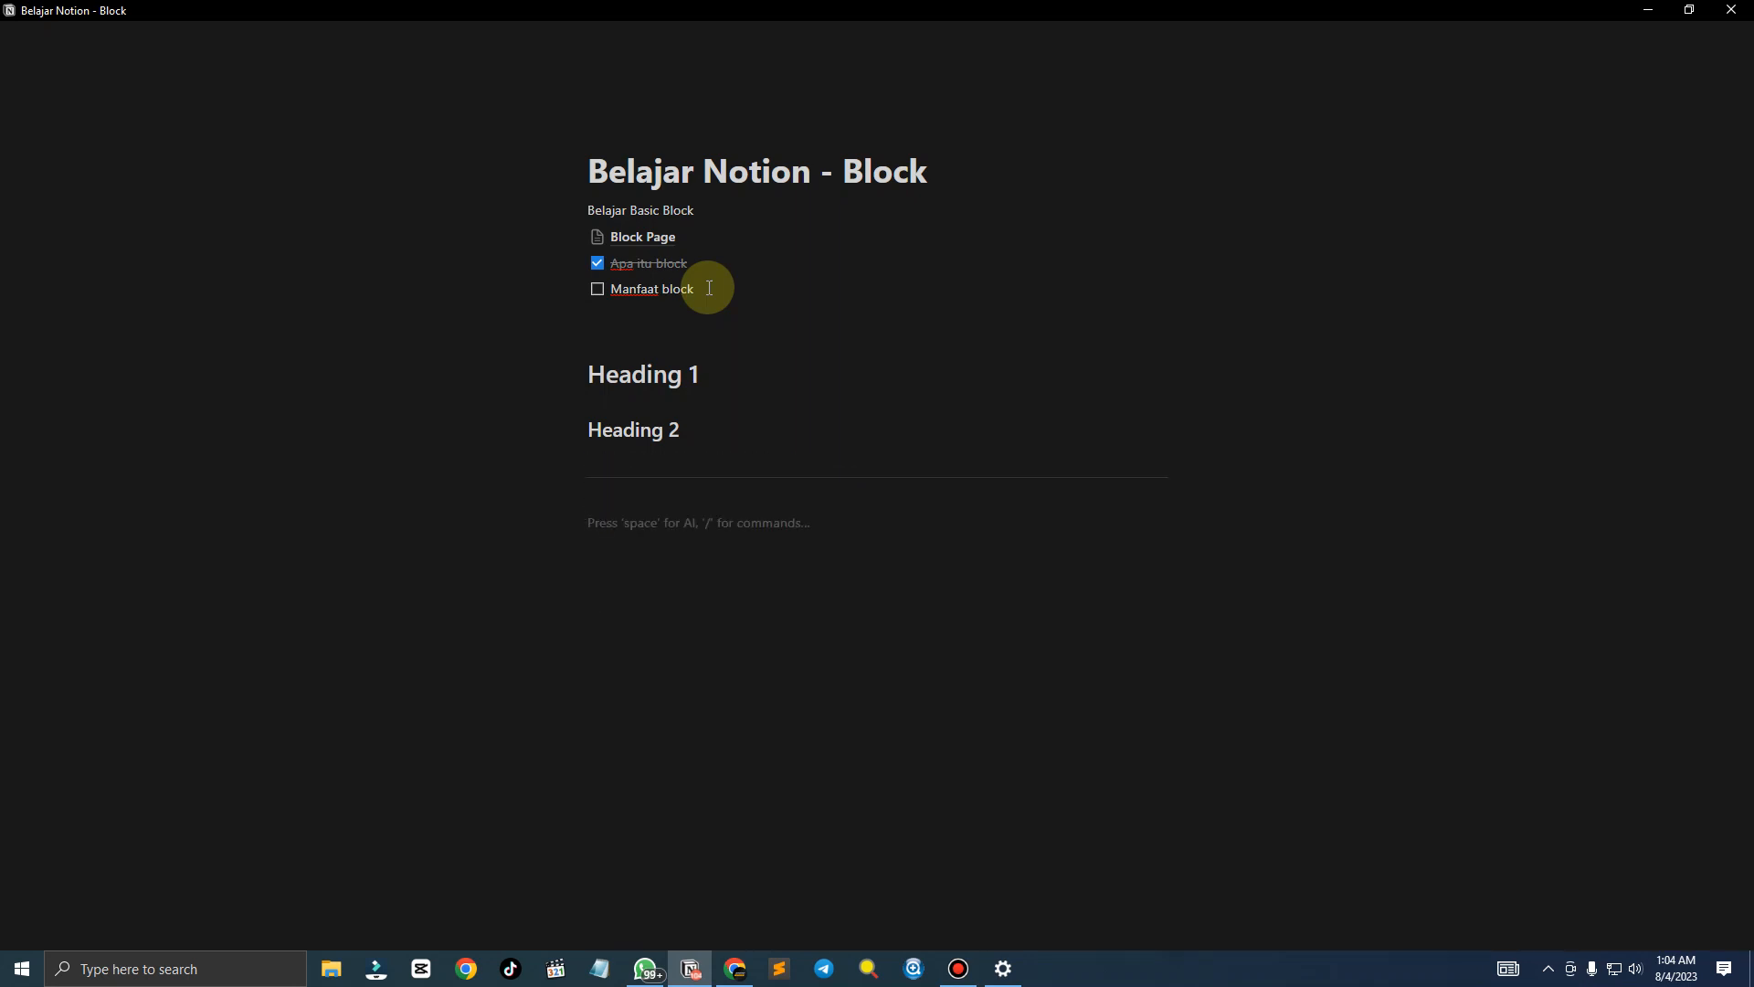
# Add a Heading 1 block below the divider reading "Wisata Terbaik Di Cirebon"
pyautogui.write('/H')
pyautogui.press('Return')
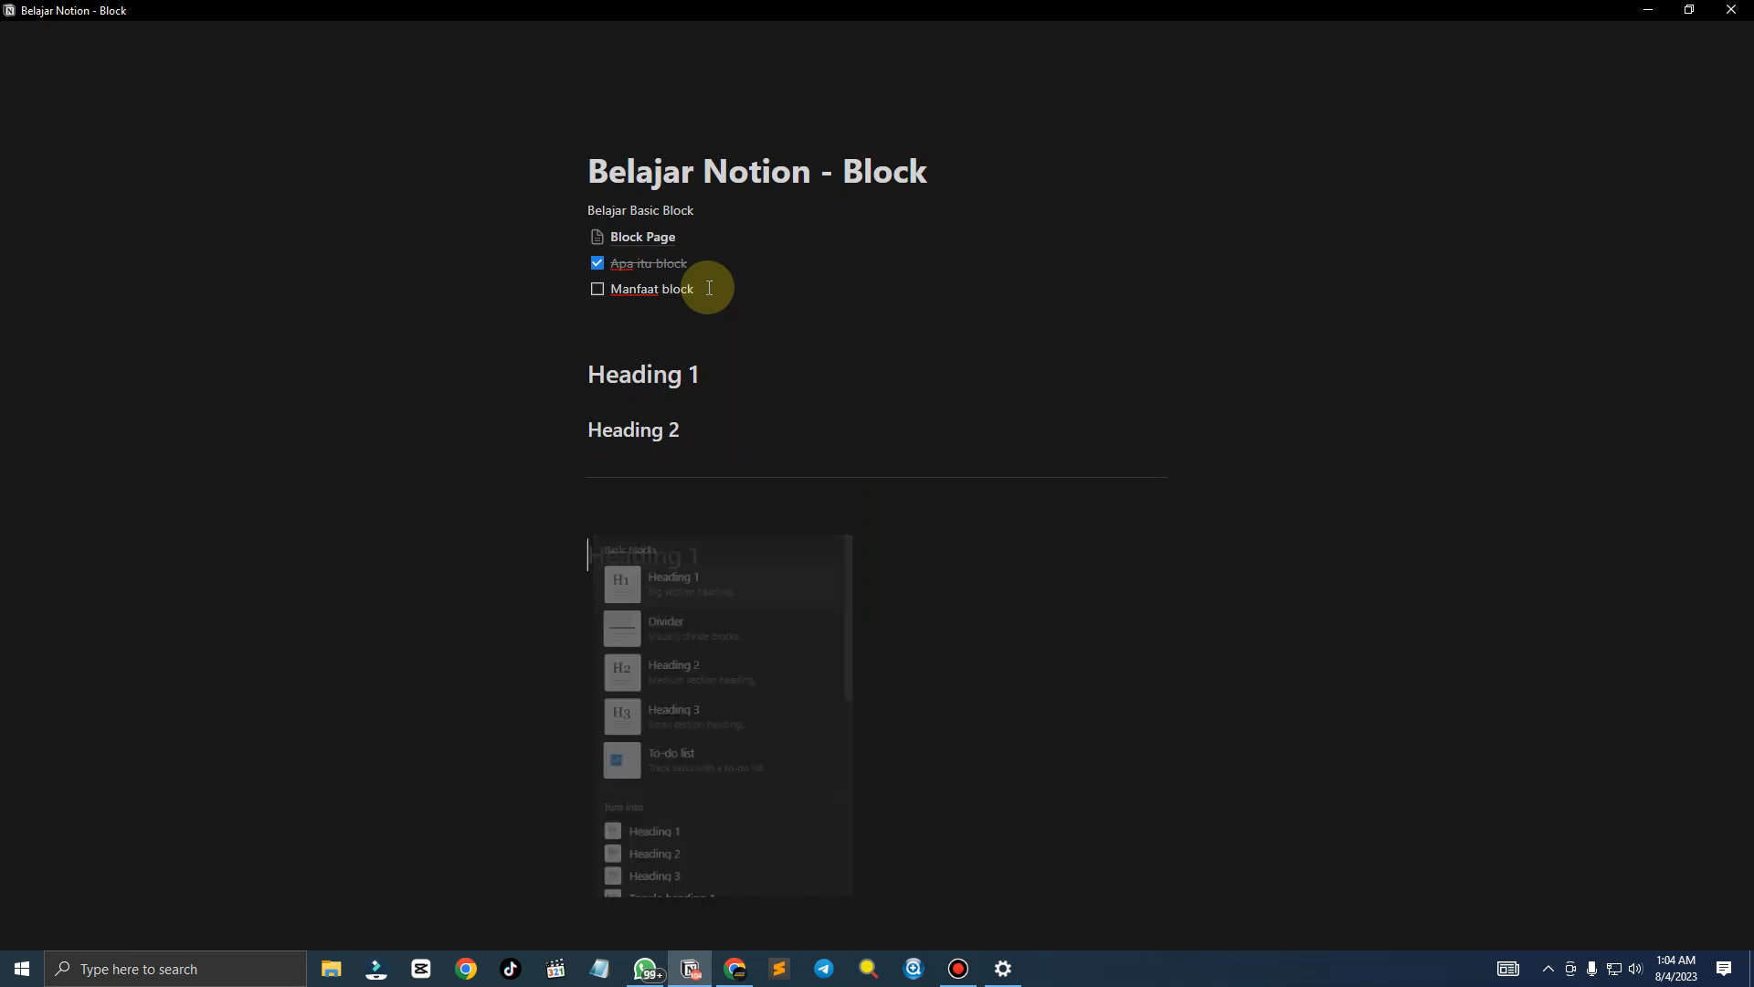
pyautogui.write('Wisata ')
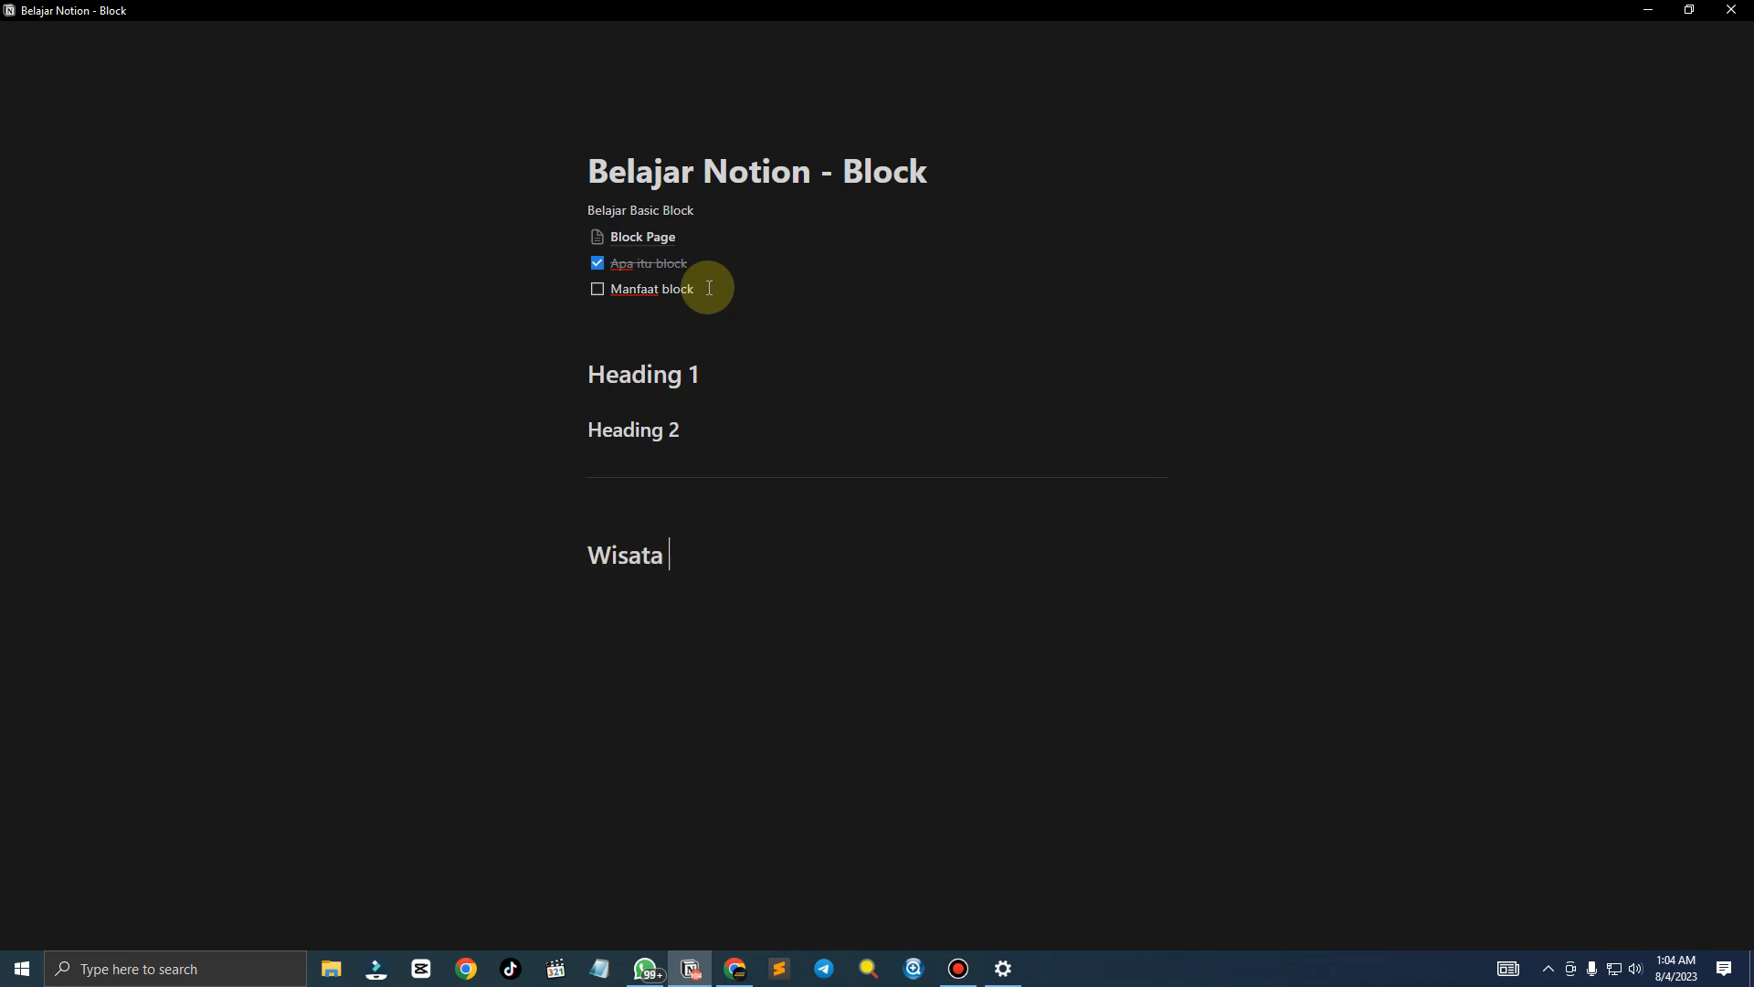
pyautogui.write('Terbaik Di Cirebon')
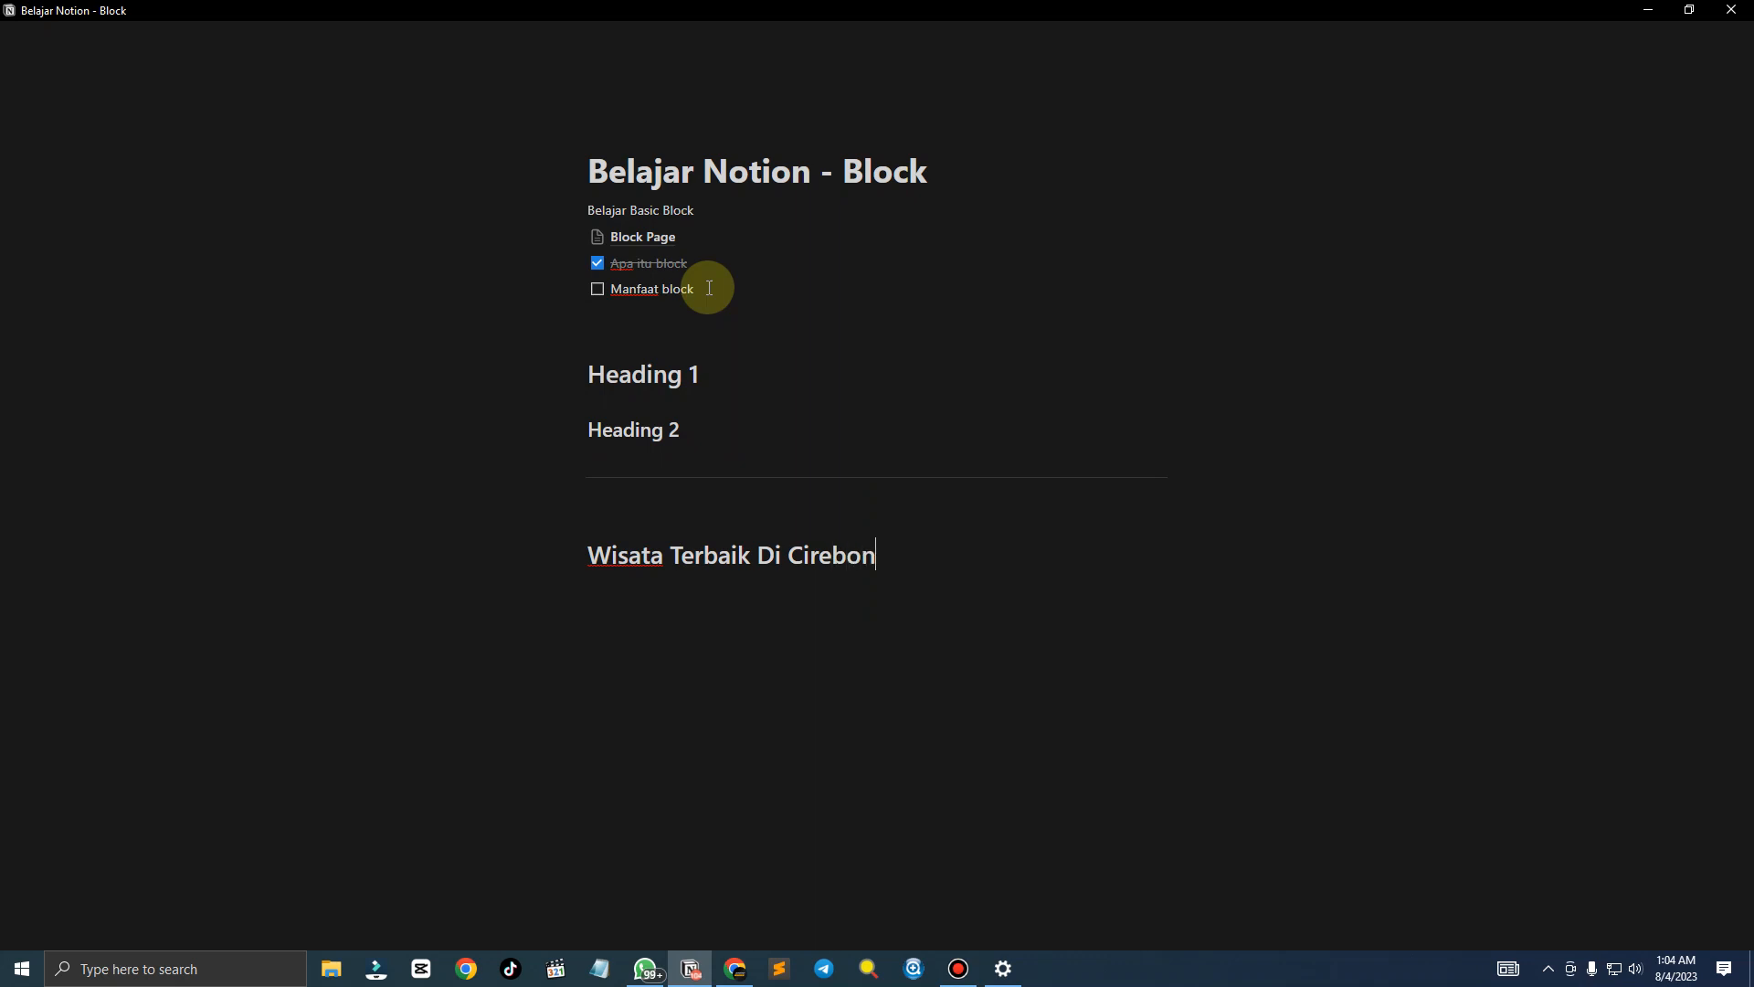
# Write the paragraph "Cirebon adalah sebuah kota yang terletak di dekat garis pantai, berikut ini adalah daftar wisata terbaik di Cirebon" under the Wisata heading
pyautogui.press('Return')
pyautogui.write('Cirebon adalah sebuah kota yang terletak di pi')
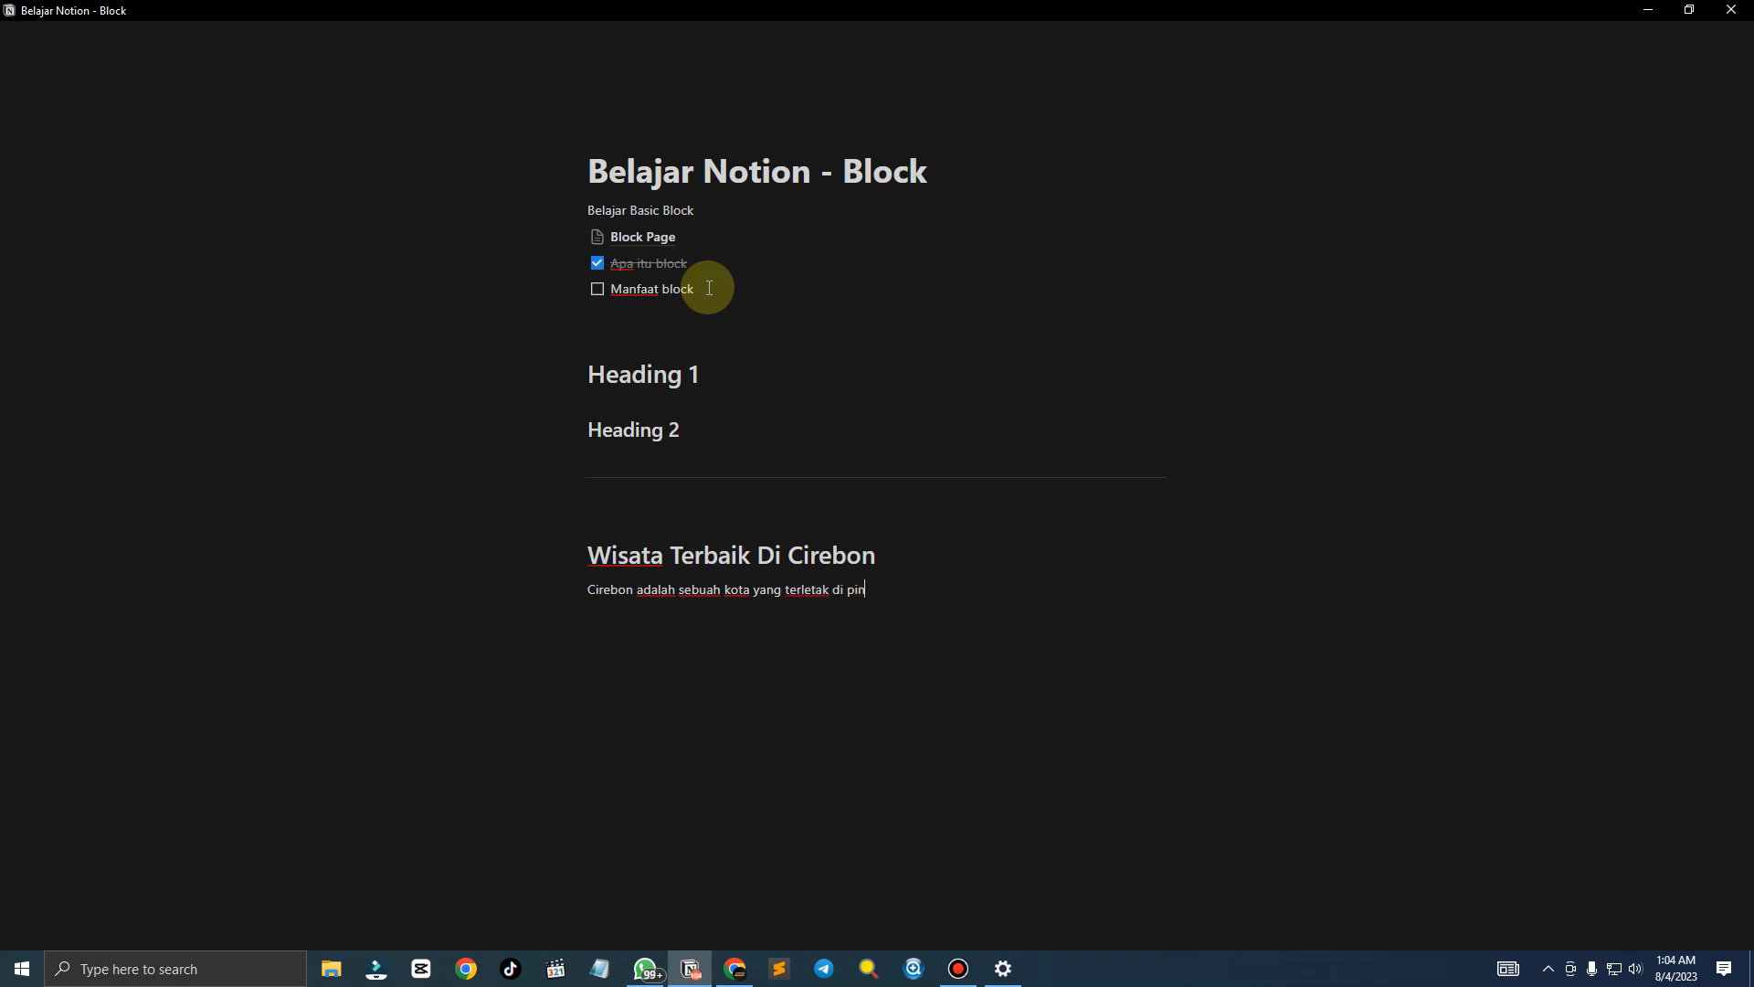
pyautogui.press('BackSpace')
pyautogui.press('BackSpace')
pyautogui.write('dekat')
pyautogui.write(' pa')
pyautogui.press('BackSpace')
pyautogui.press('BackSpace')
pyautogui.write('garis pantai, berikut ini adalah')
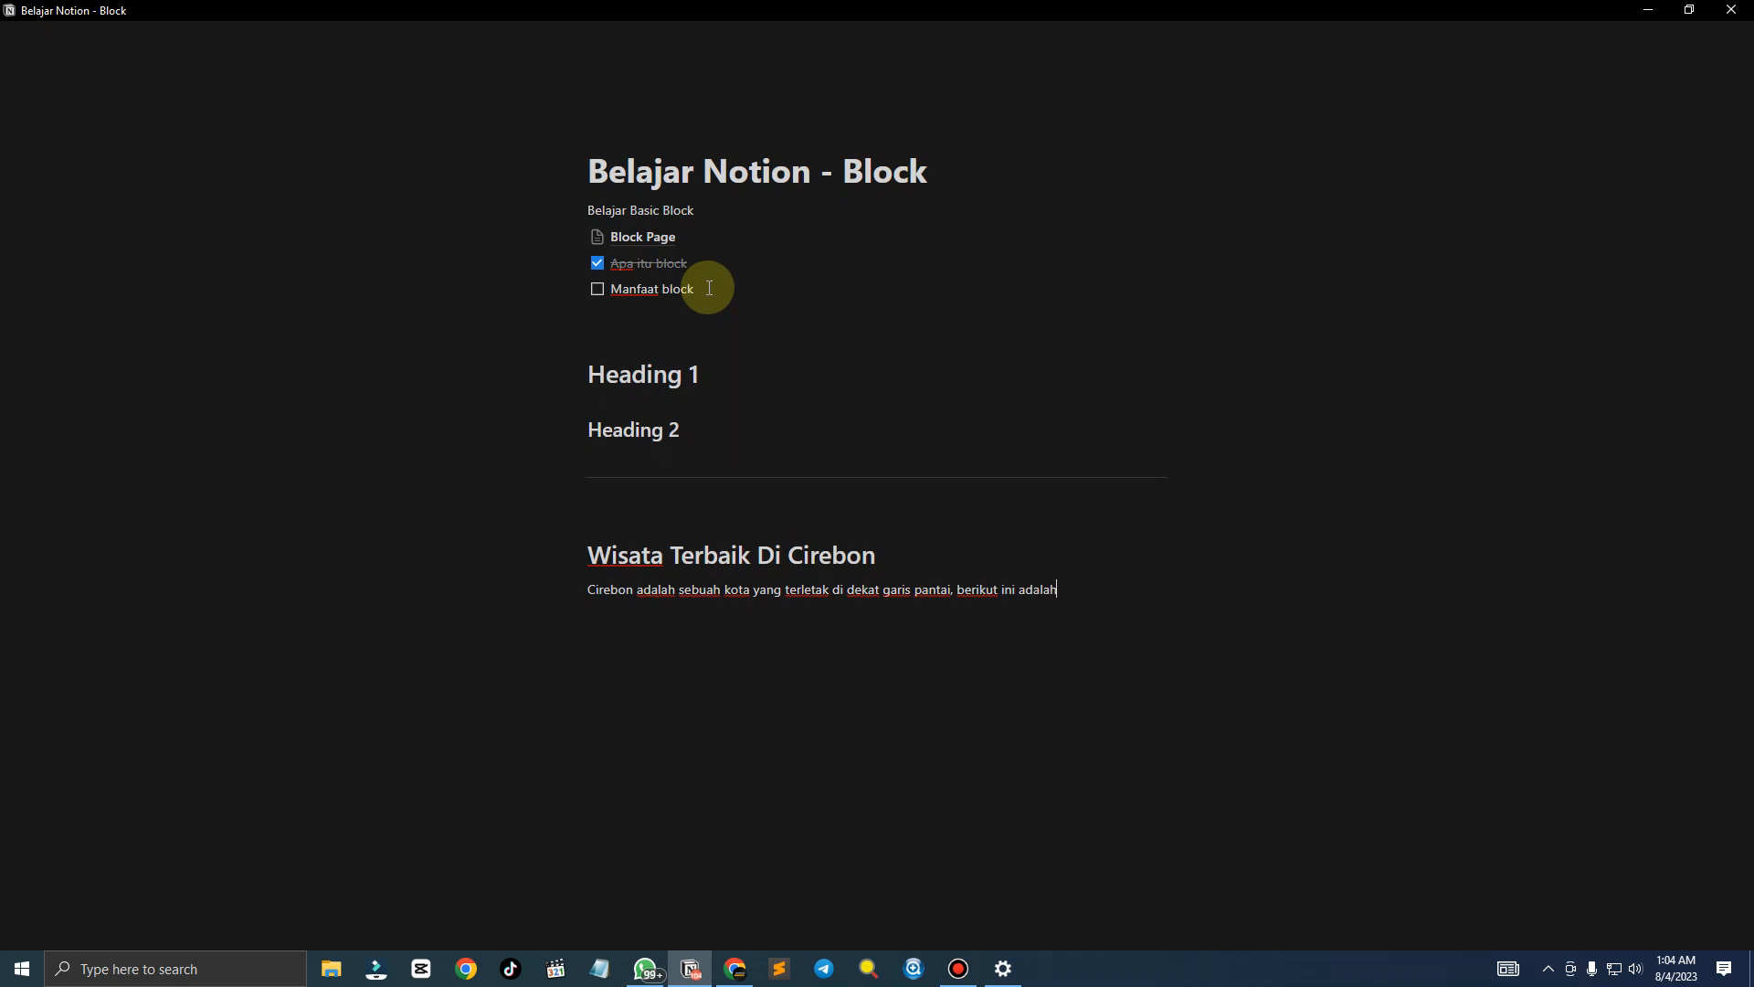
pyautogui.write(' daftar wisata terbaik di Cirebon')
# Add a Heading 2 block reading "Ade Irma Resort" below the Cirebon paragraph and start a new line under it
pyautogui.press('Return')
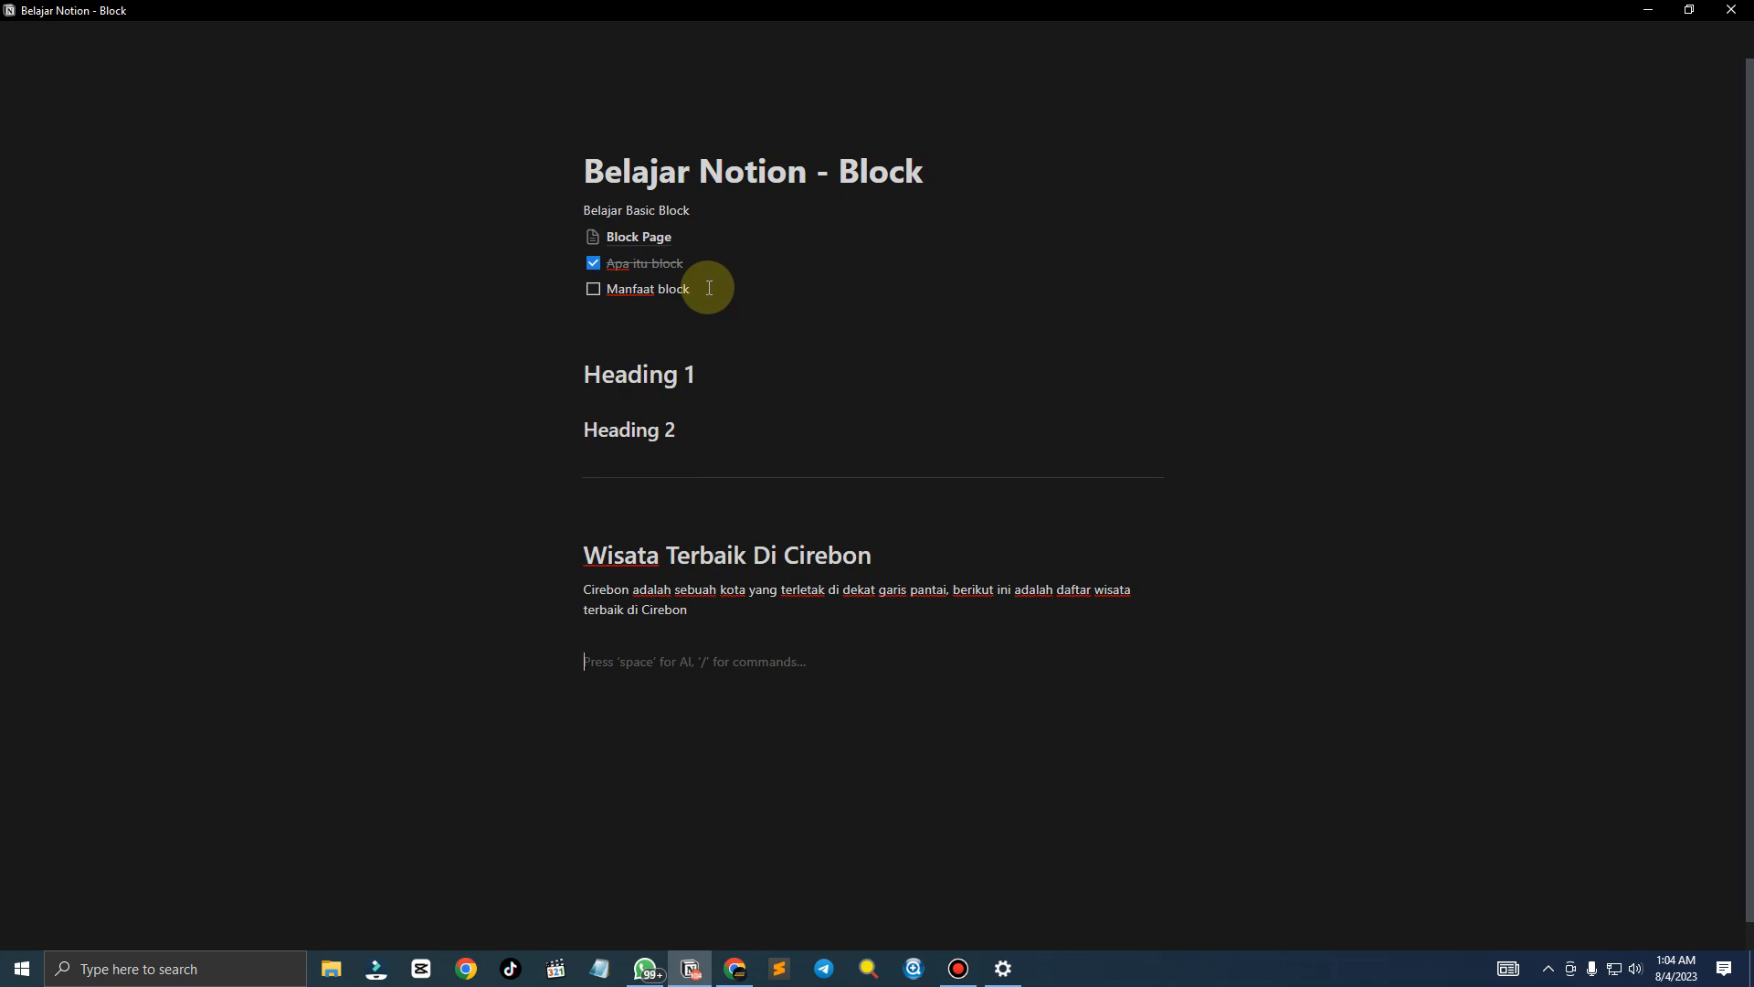
pyautogui.write('/')
pyautogui.press('Down')
pyautogui.press('Down')
pyautogui.press('Down')
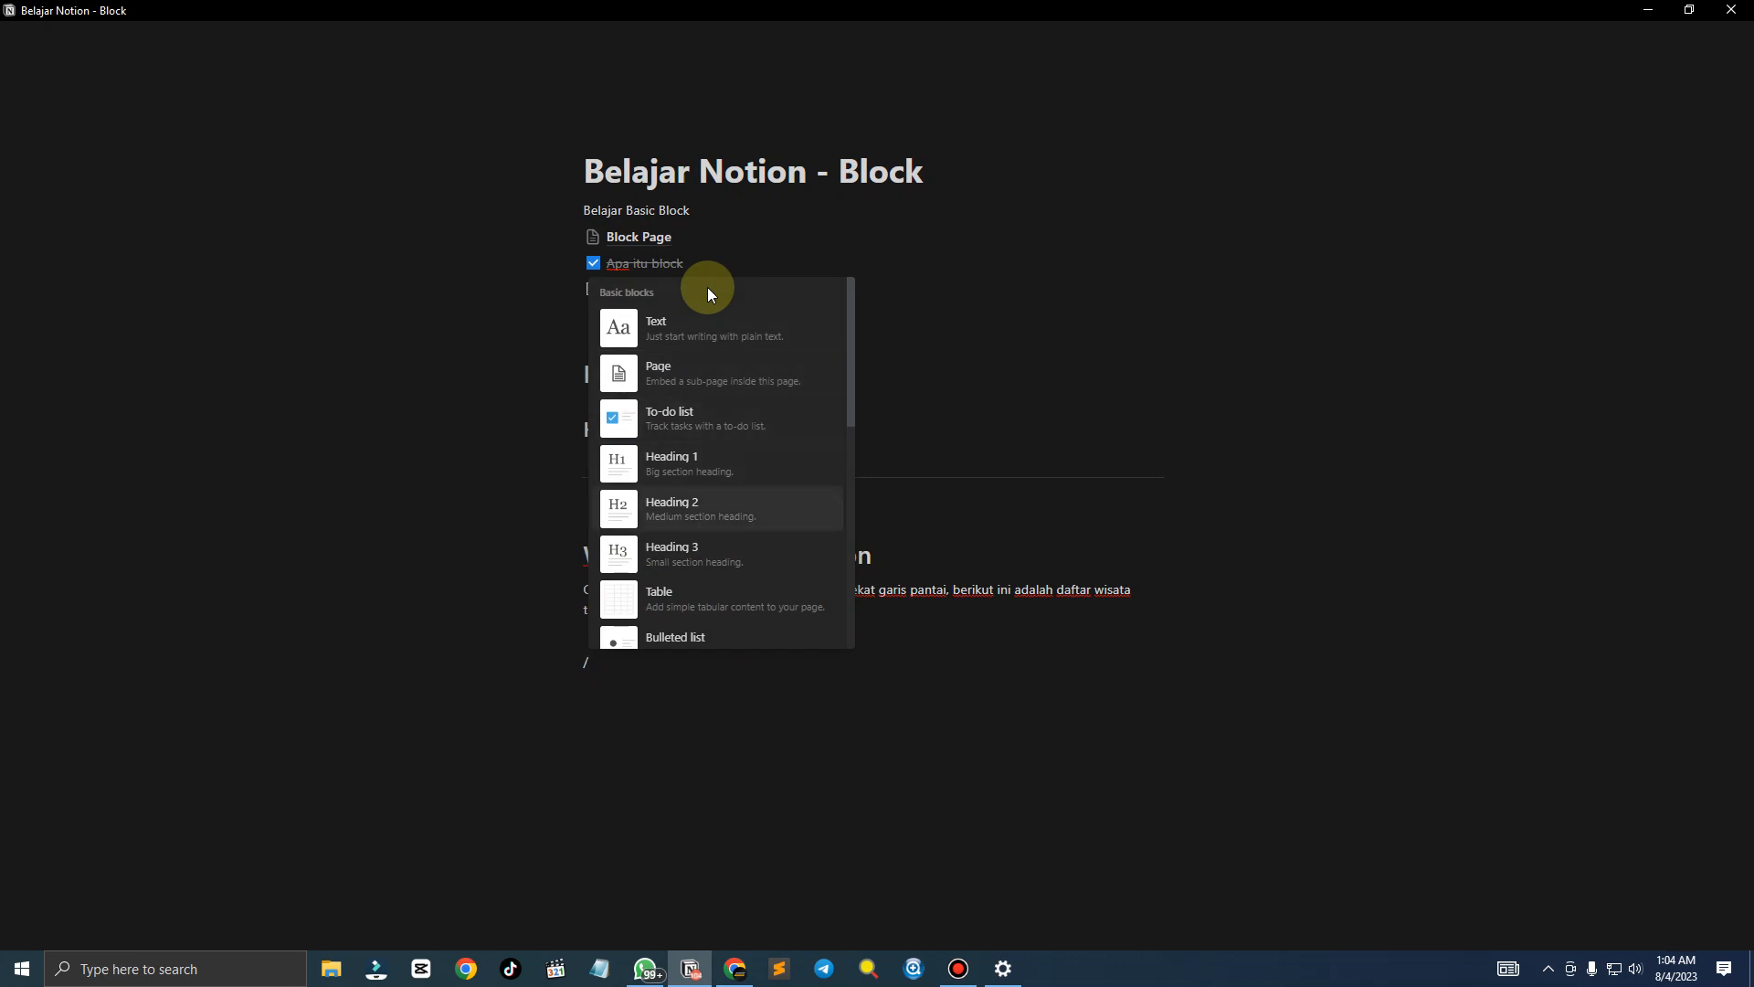
pyautogui.press('Return')
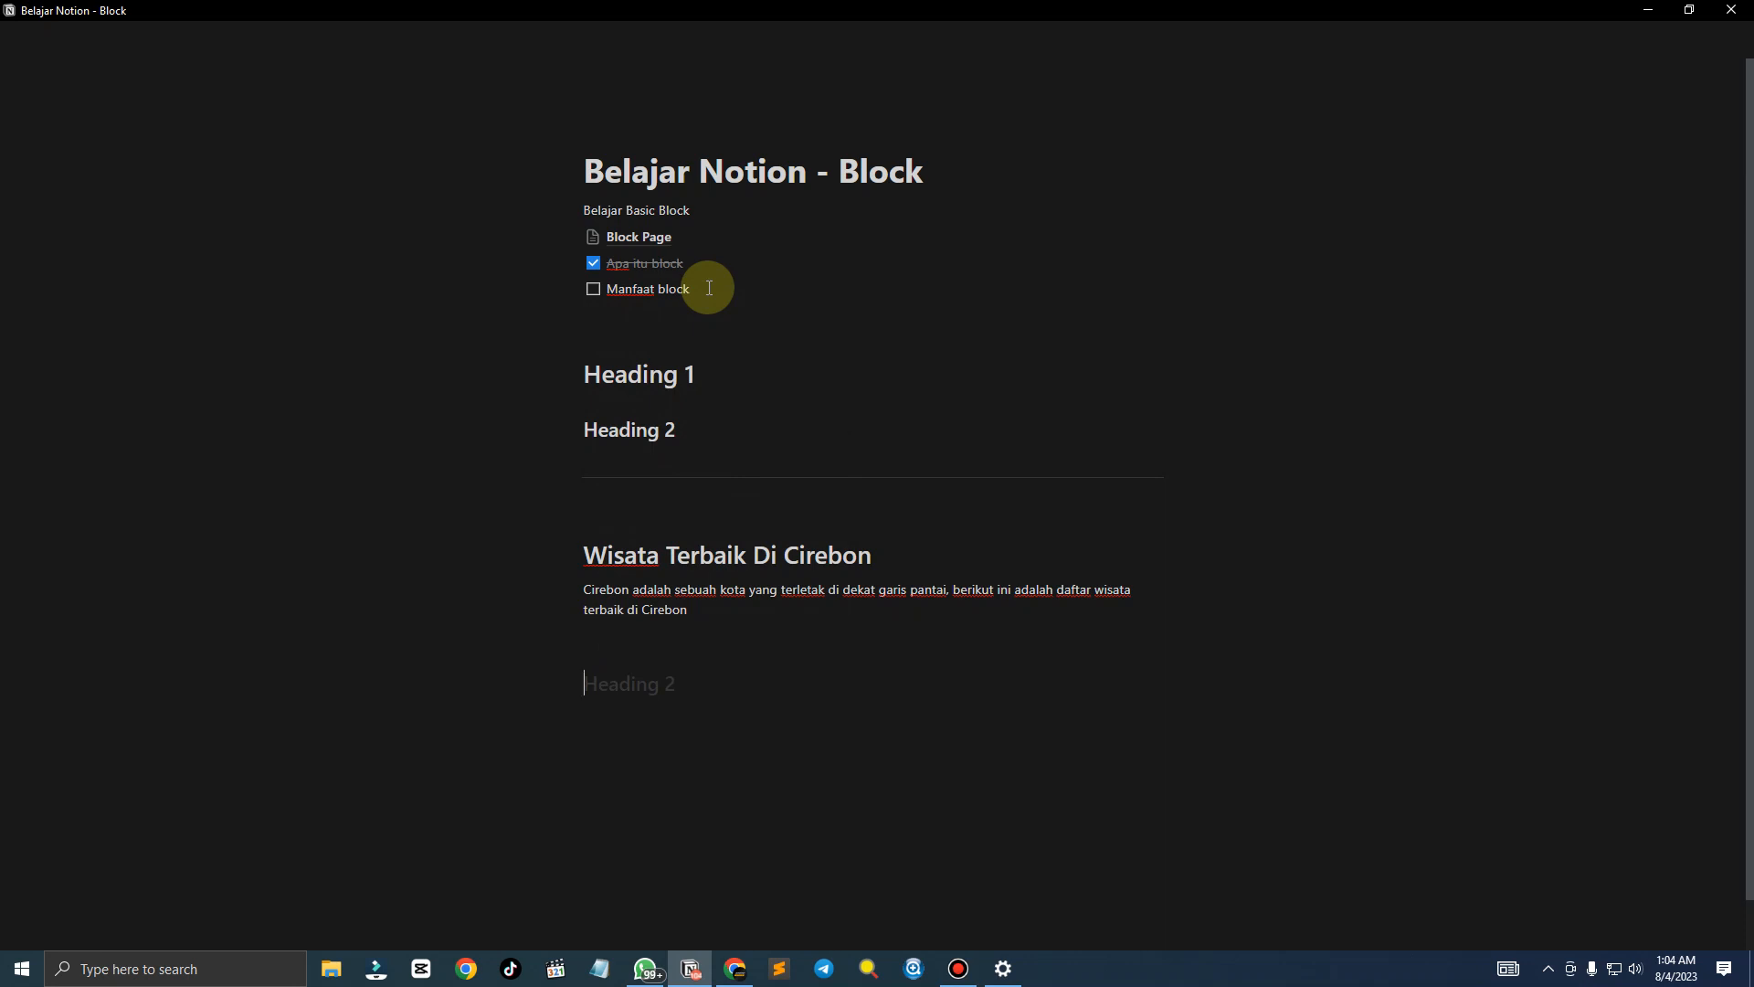
pyautogui.write('Ade Irma Resort')
pyautogui.press('Return')
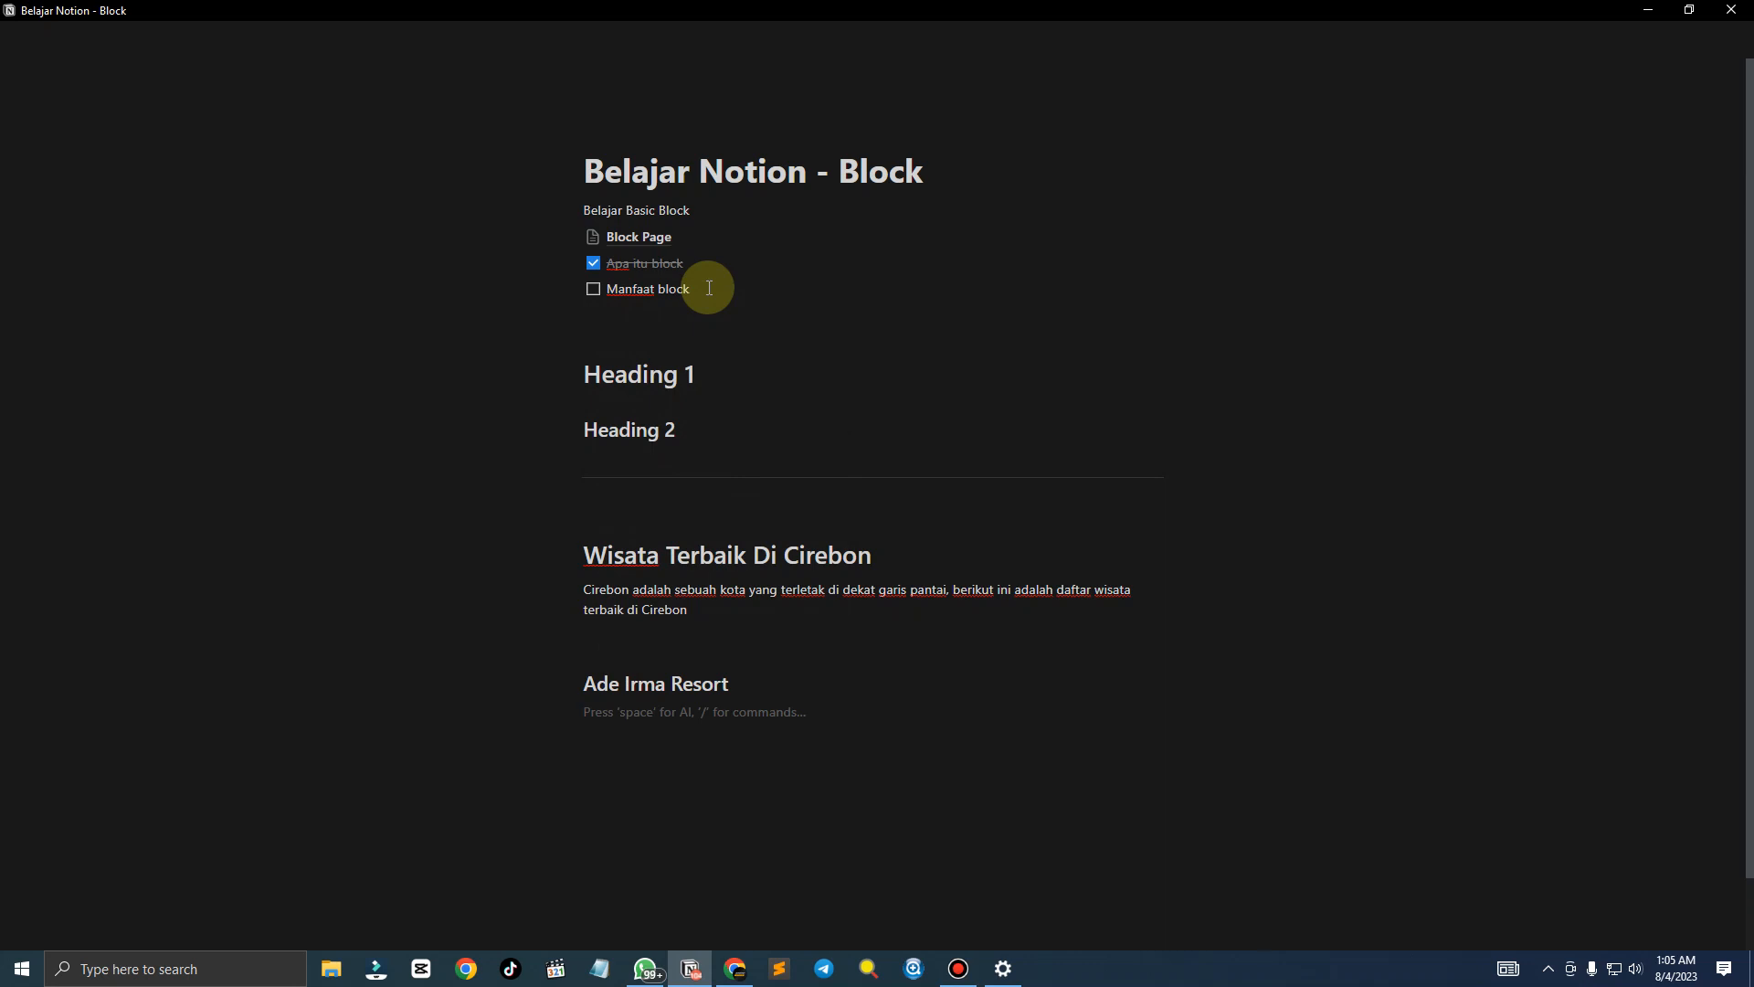
# Write the paragraph "Taman Ade Irma Resort adalah wisata yang terletak di xxx, berikut ini beberapa wahana yang terdapat didalamnya" under the Ade Irma Resort heading
pyautogui.write('Taman ade Irma')
pyautogui.press('BackSpace')
pyautogui.write('Ade Irma Resort adalah wisa')
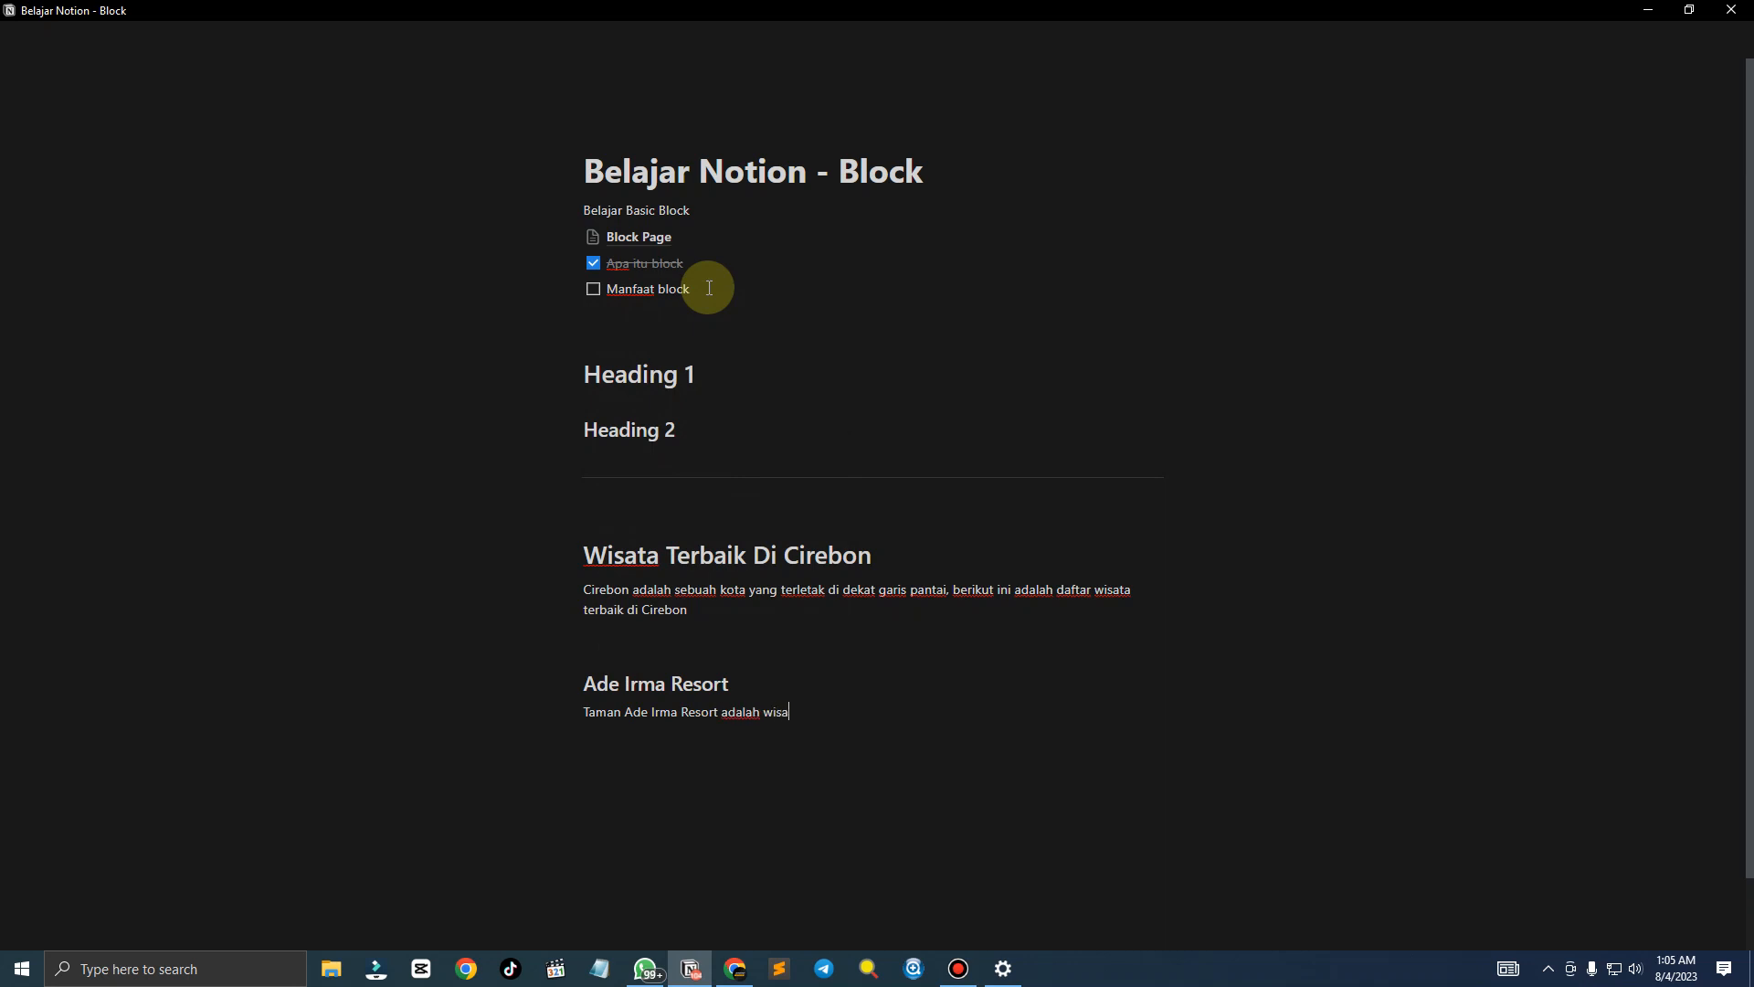
pyautogui.write('ta yang terletak di xxx')
pyautogui.press('Return')
pyautogui.write(', berik')
pyautogui.write('ut ini beberapa w')
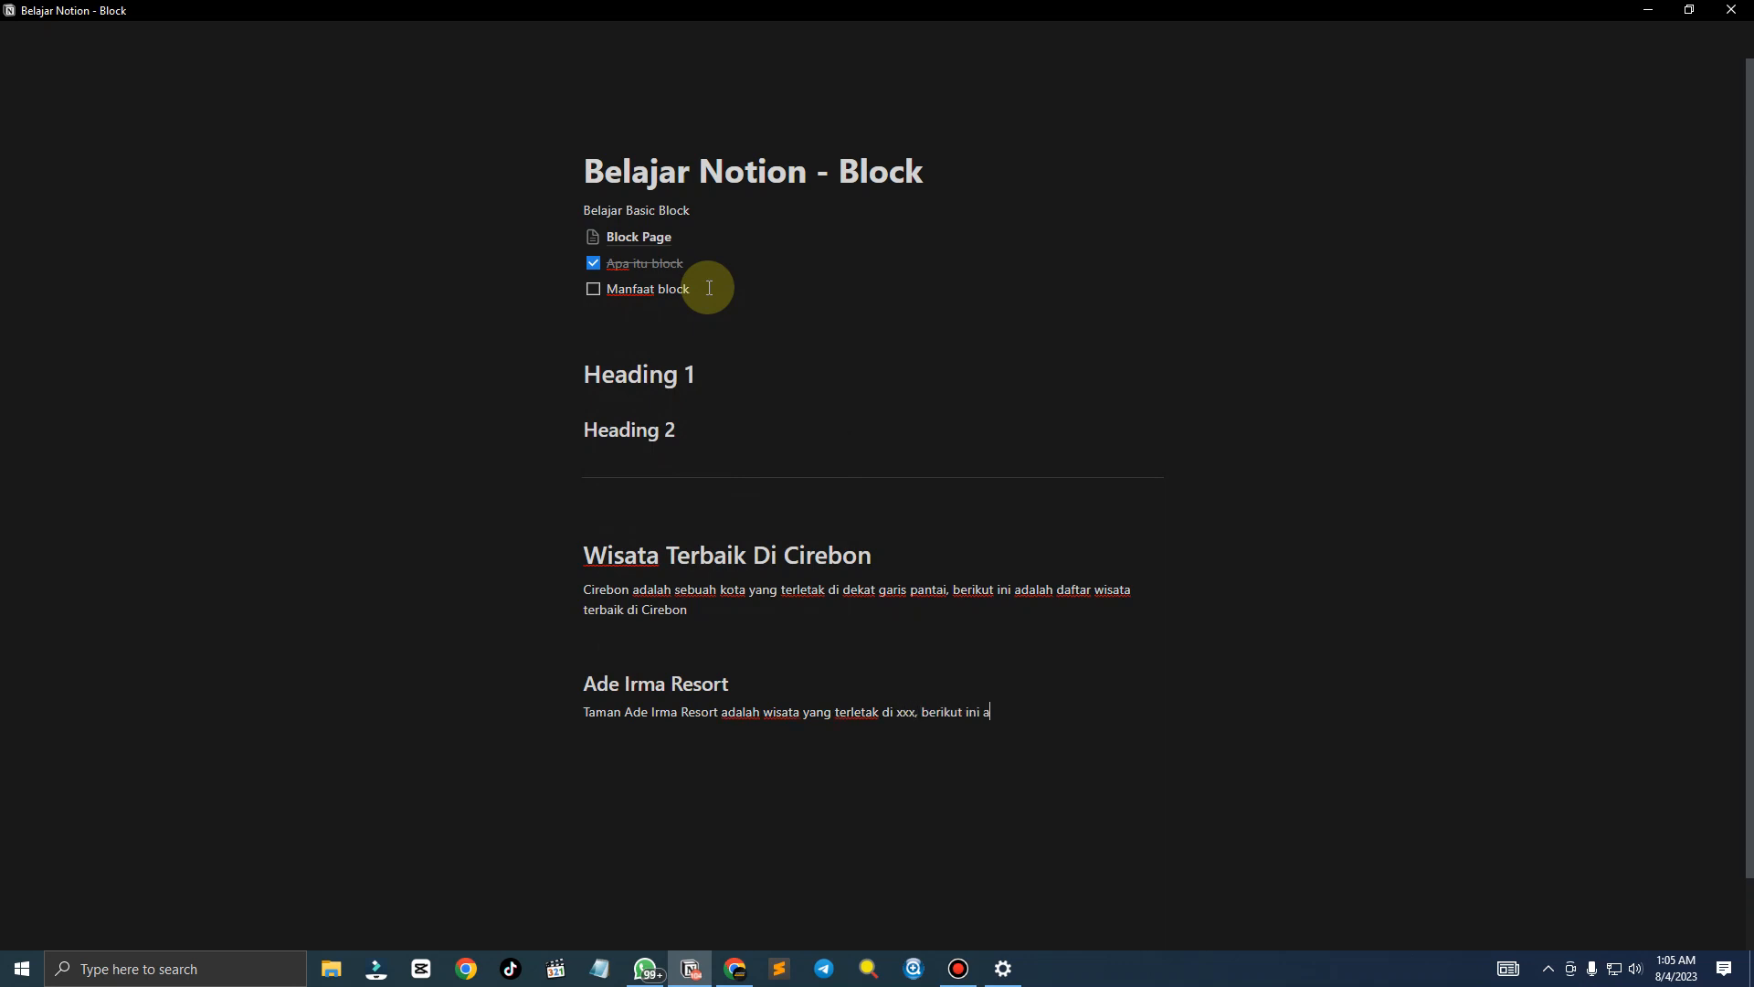
pyautogui.write('ahana yang terdapat didalamnya')
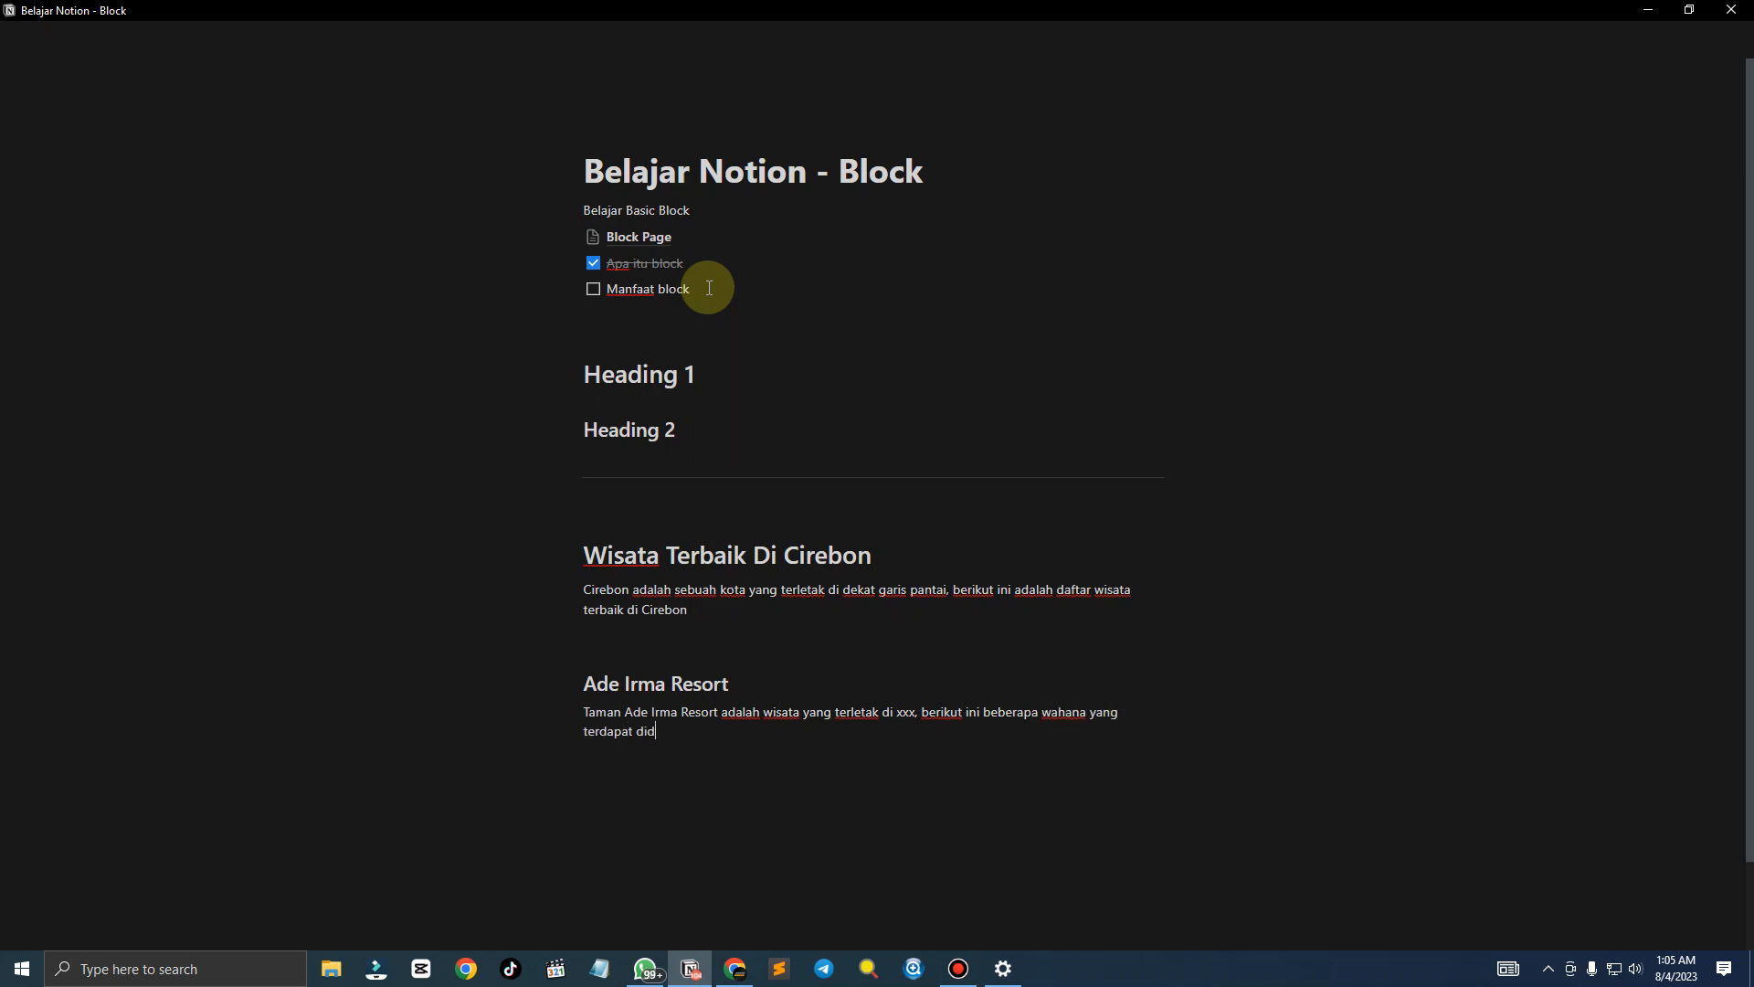
pyautogui.press('Return')
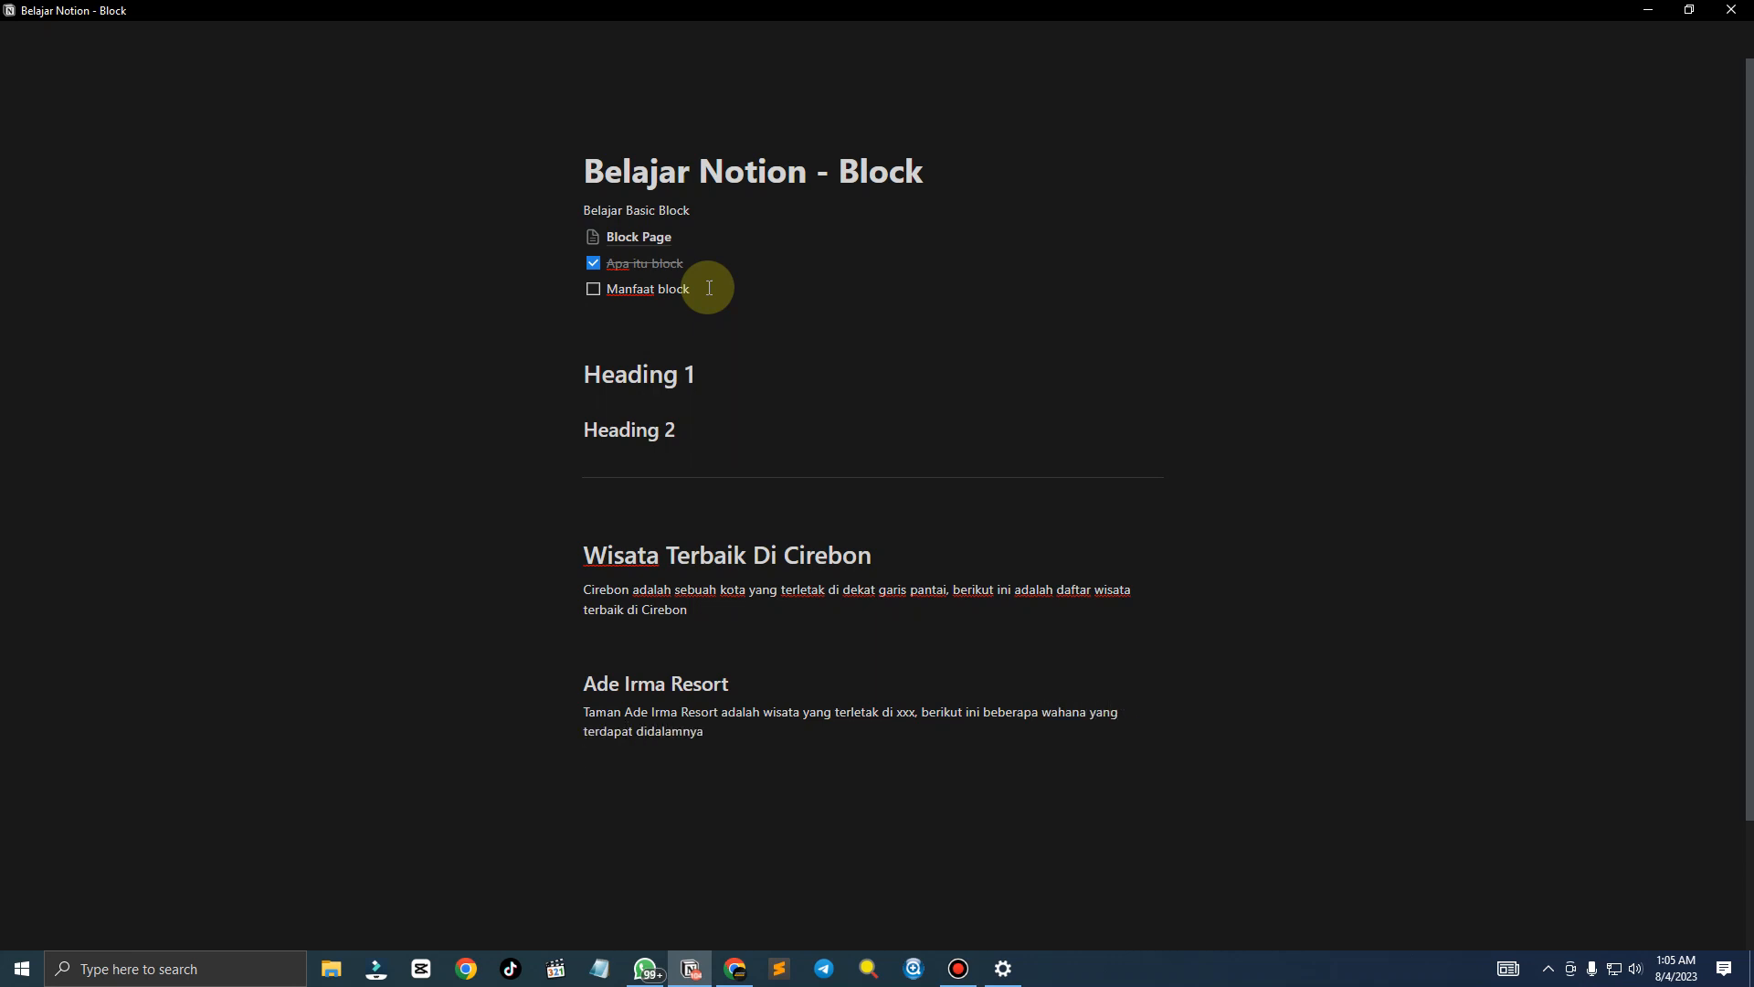
# Add a Heading 3 block reading "Perosotan" below the Ade Irma Resort paragraph and remove the extra empty line above it
pyautogui.write('/')
pyautogui.press('BackSpace')
pyautogui.write('/h')
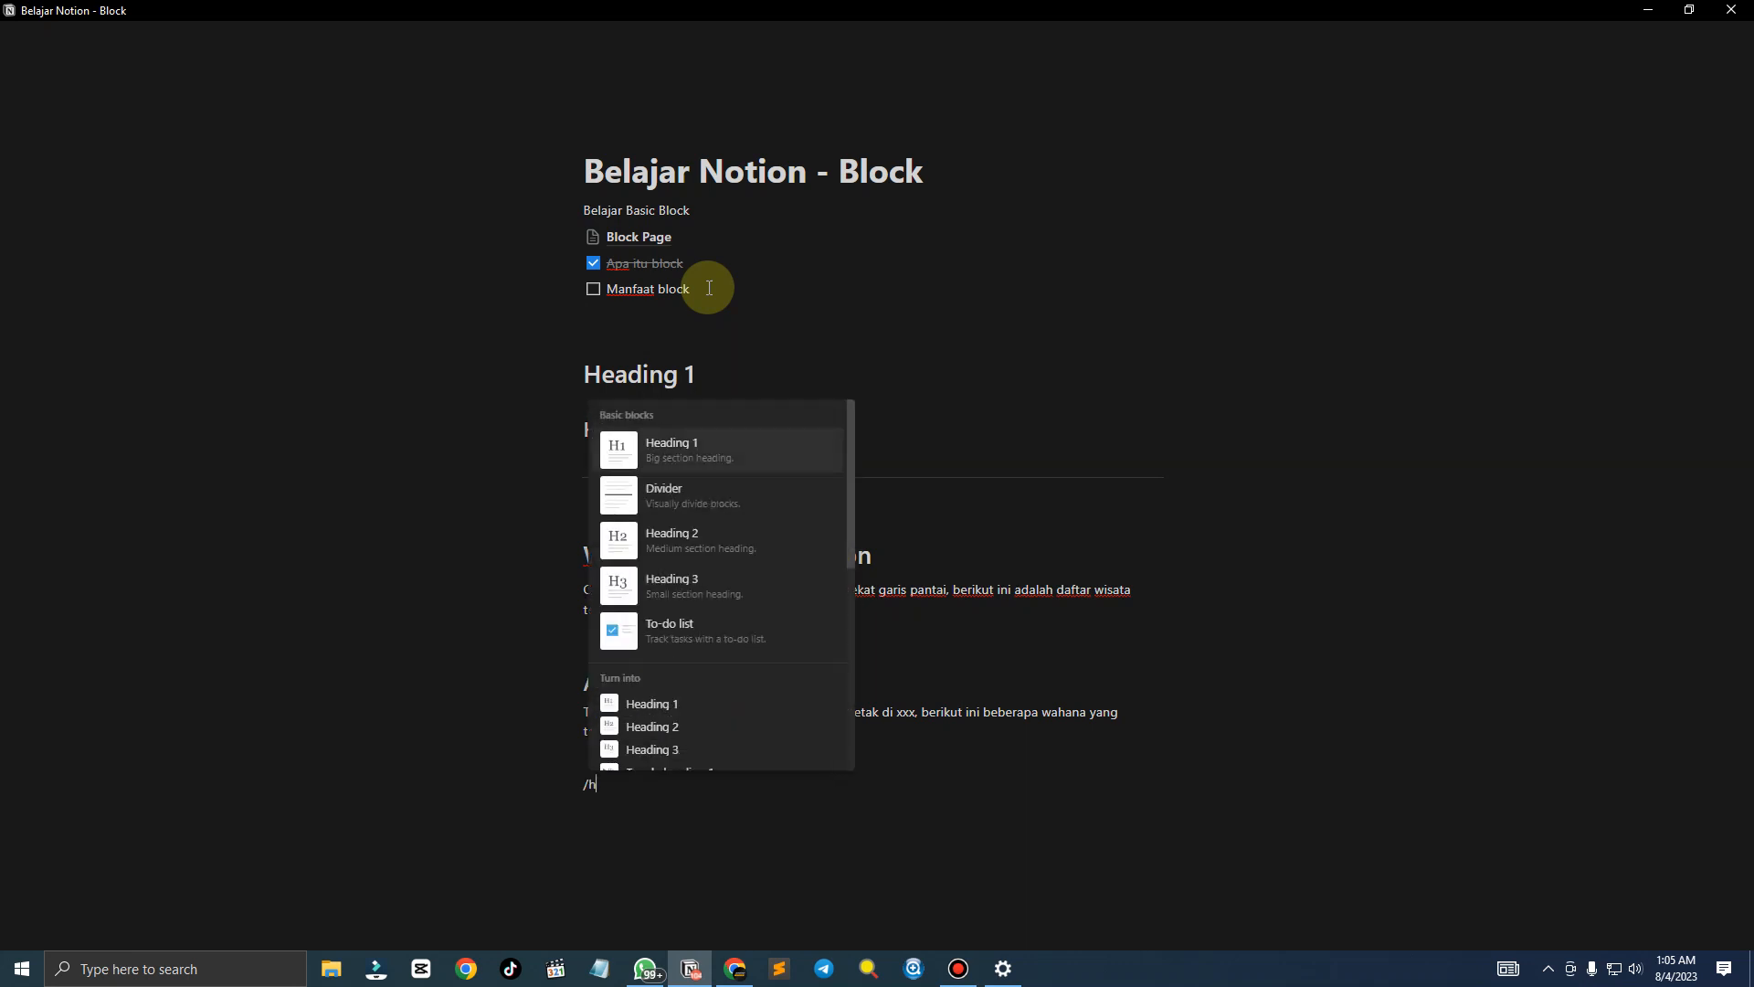
pyautogui.press('Down')
pyautogui.press('Down')
pyautogui.press('Down')
pyautogui.press('Return')
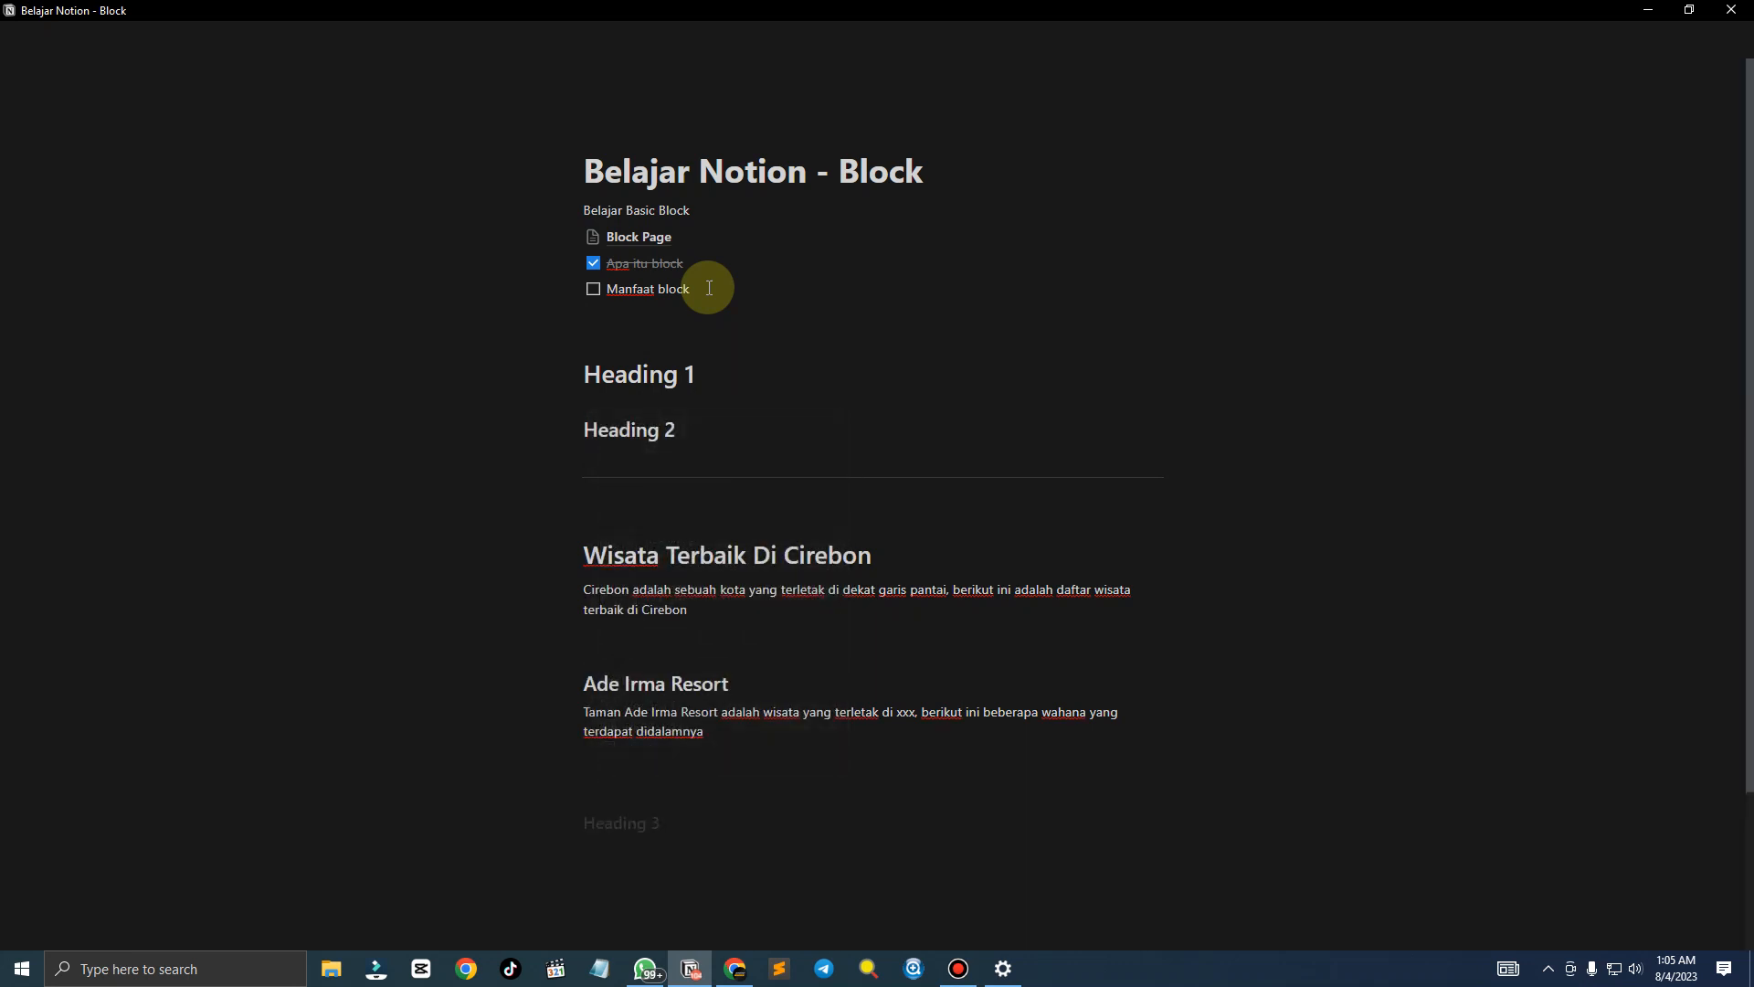
pyautogui.write('Perosotan')
pyautogui.press('Up')
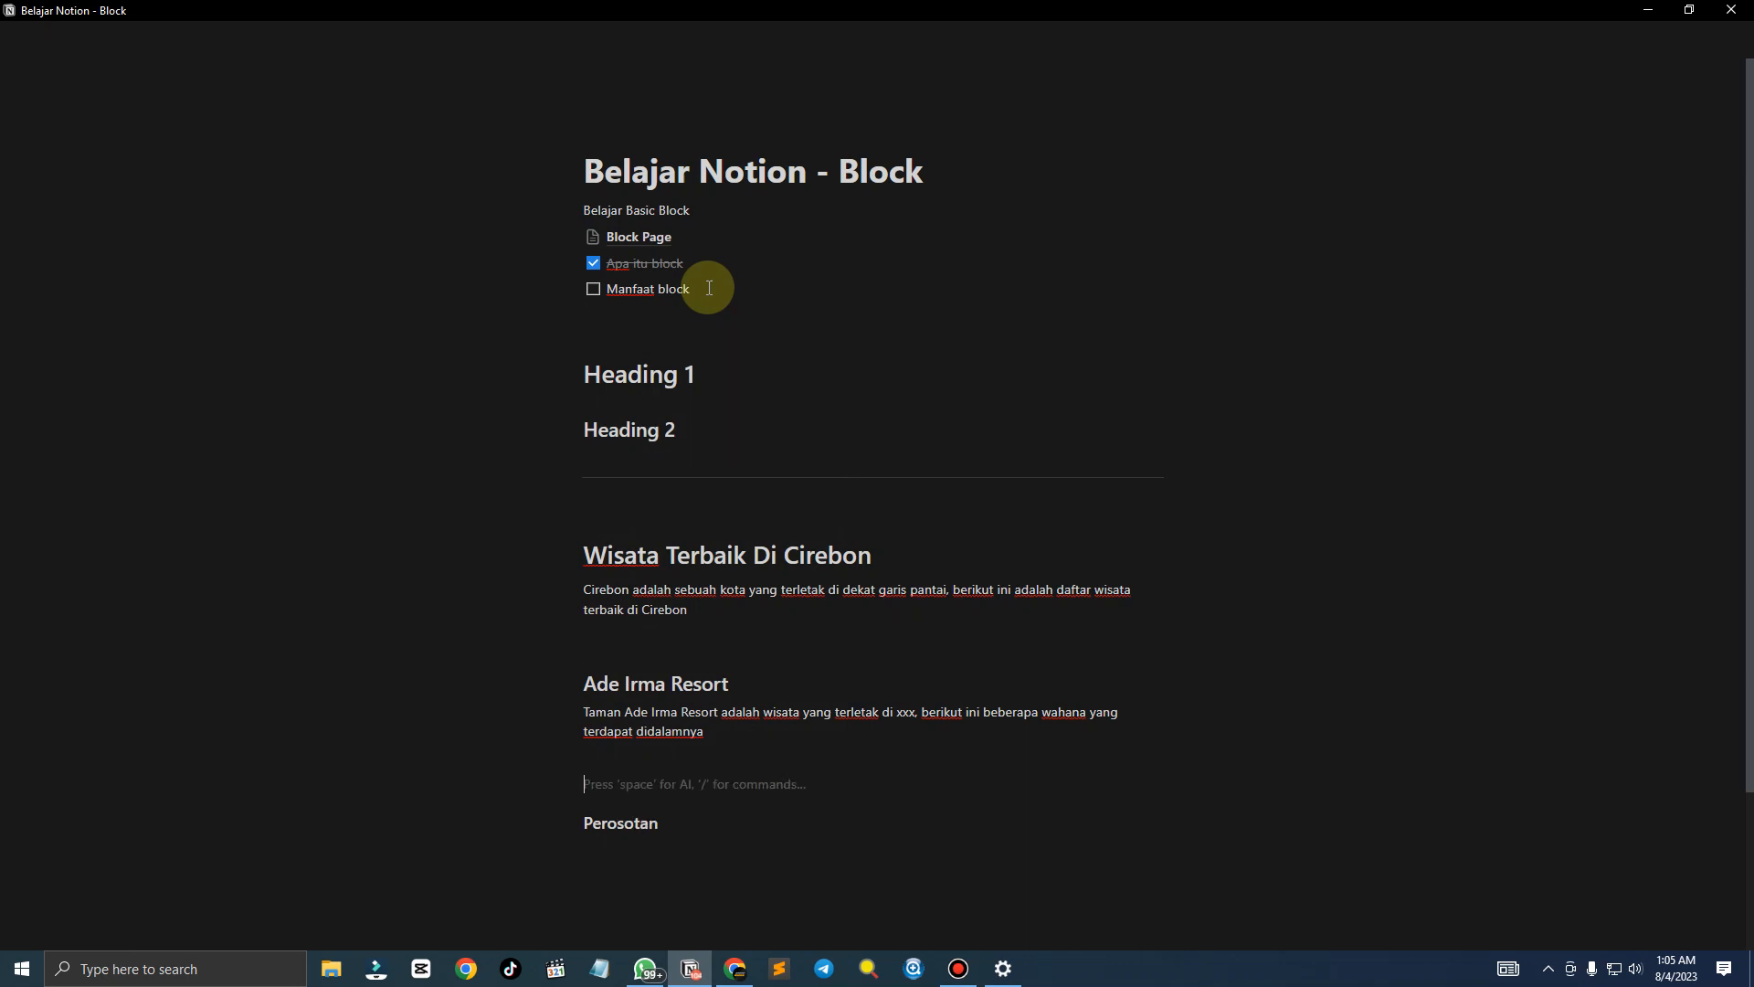
pyautogui.press('BackSpace')
pyautogui.press('Down')
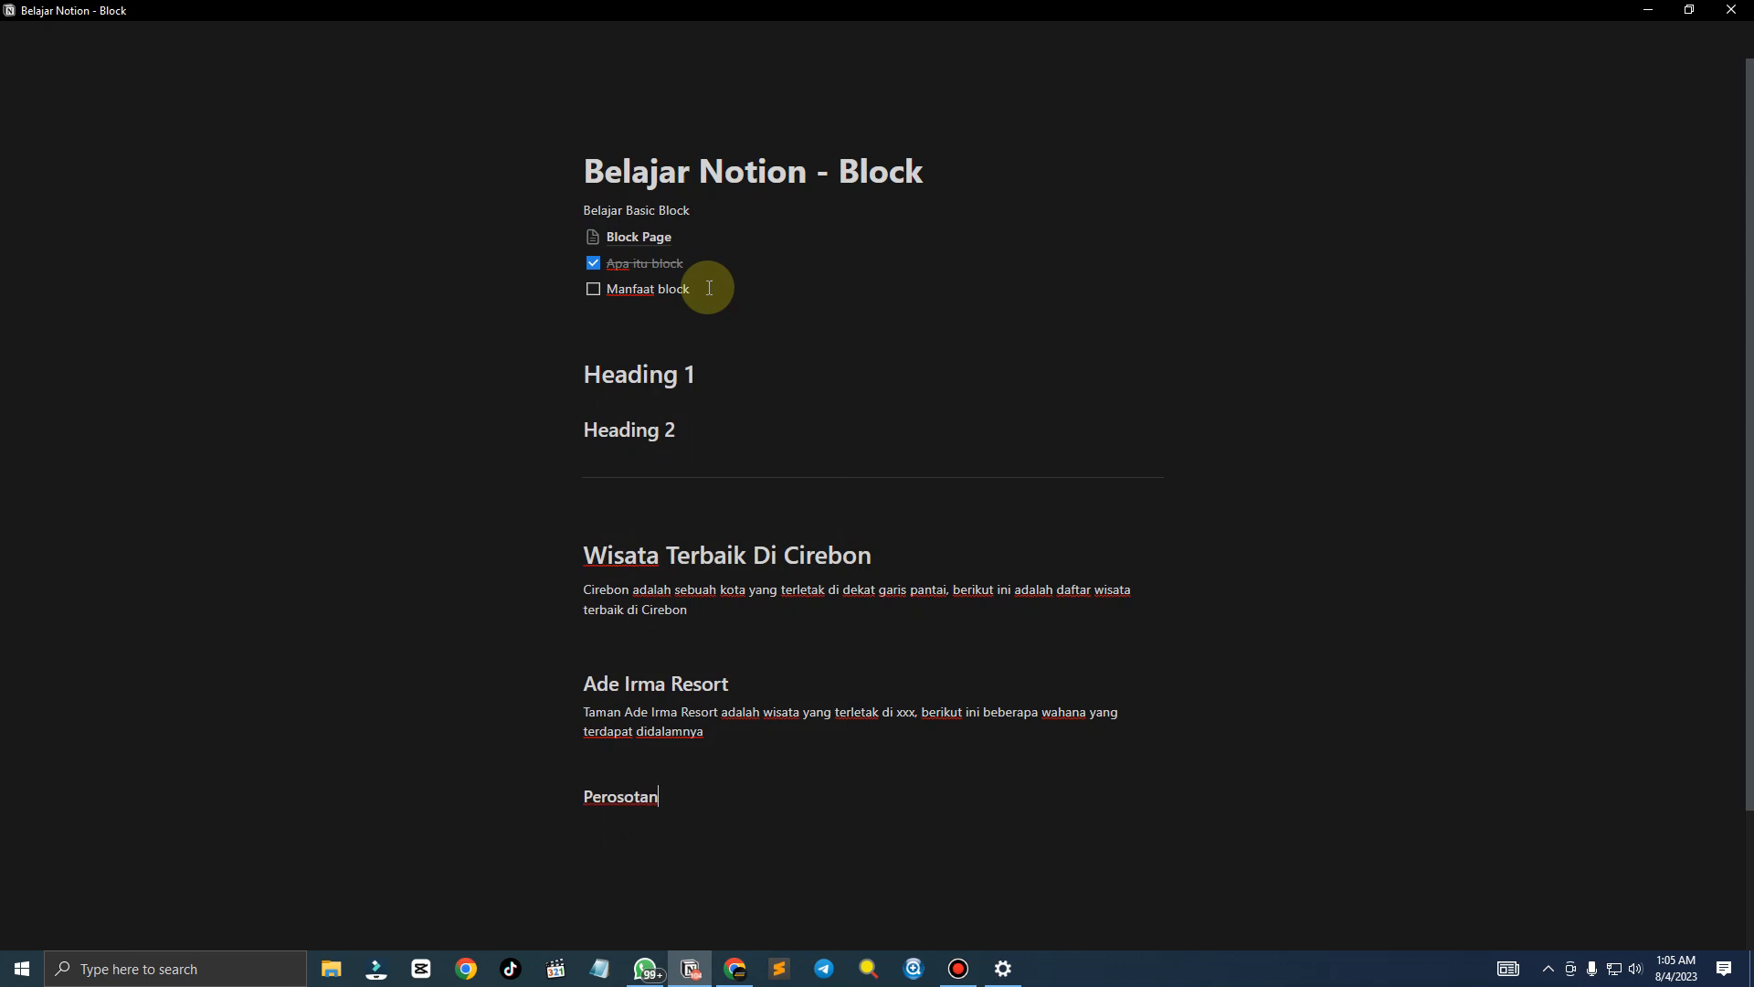
# Insert a divider below the "Perosotan" heading
pyautogui.press('Return')
pyautogui.press('Return')
pyautogui.write('---')
pyautogui.press('Return')
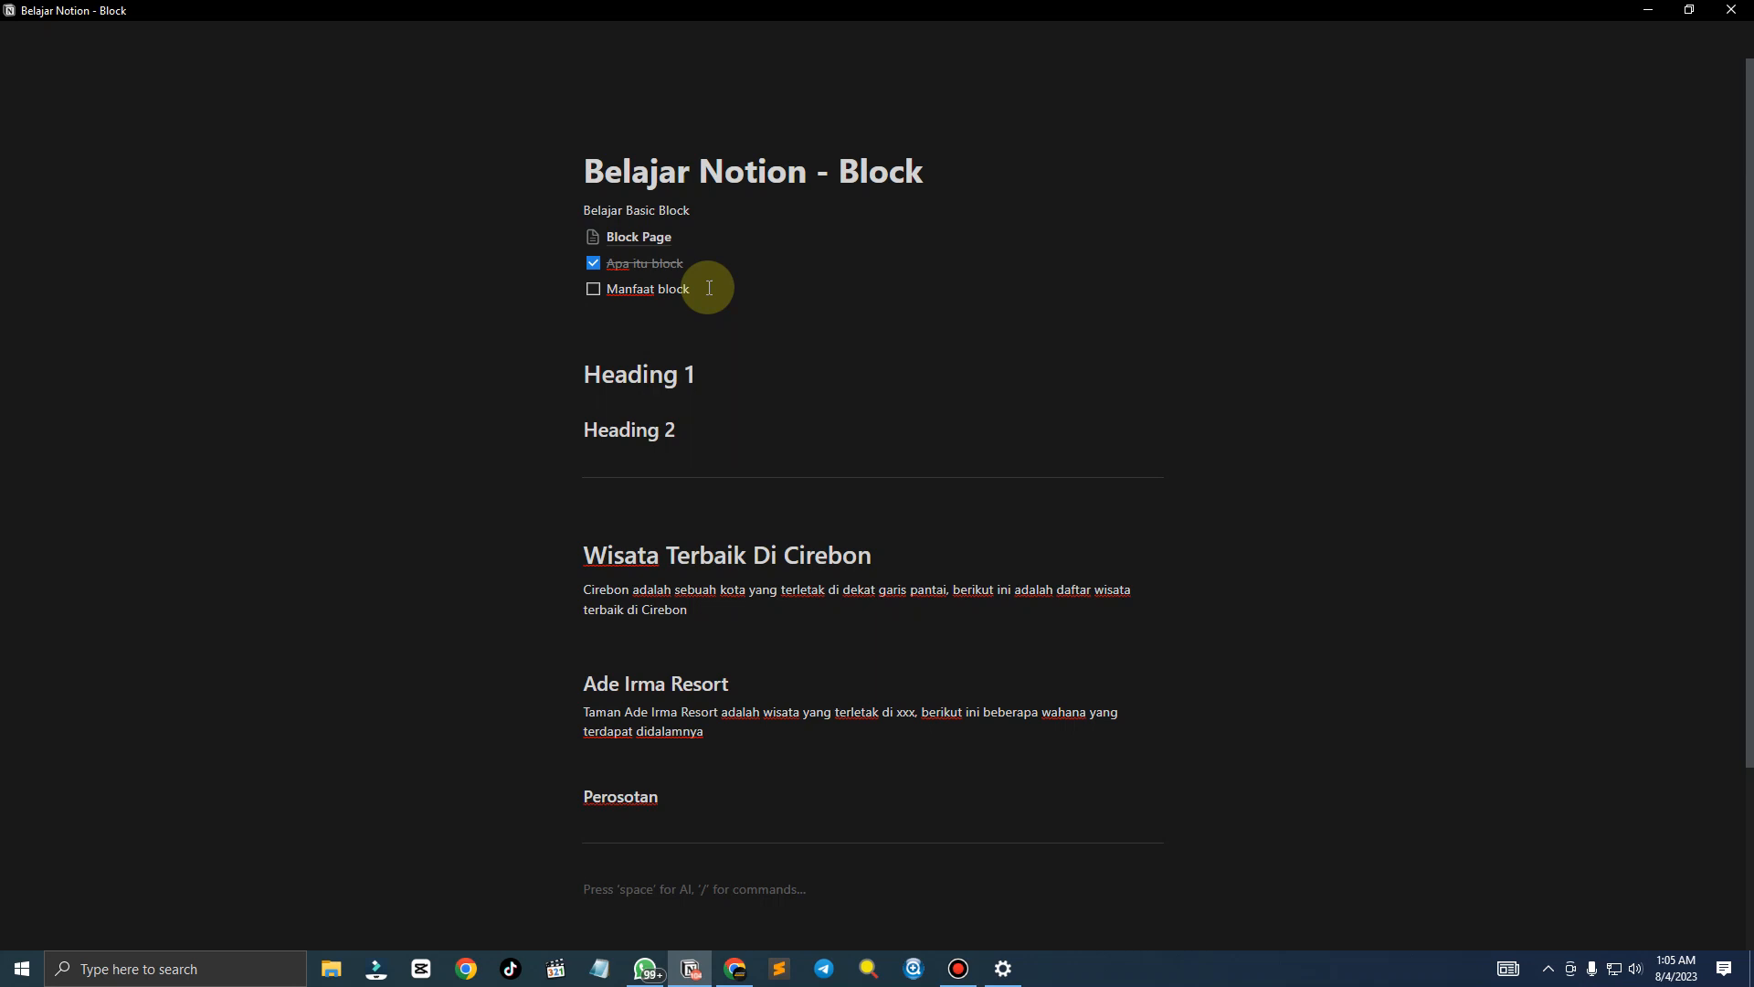
# Add a Heading 3 block reading "Heading 4" directly below the "Heading 2" block
pyautogui.click(734, 430)
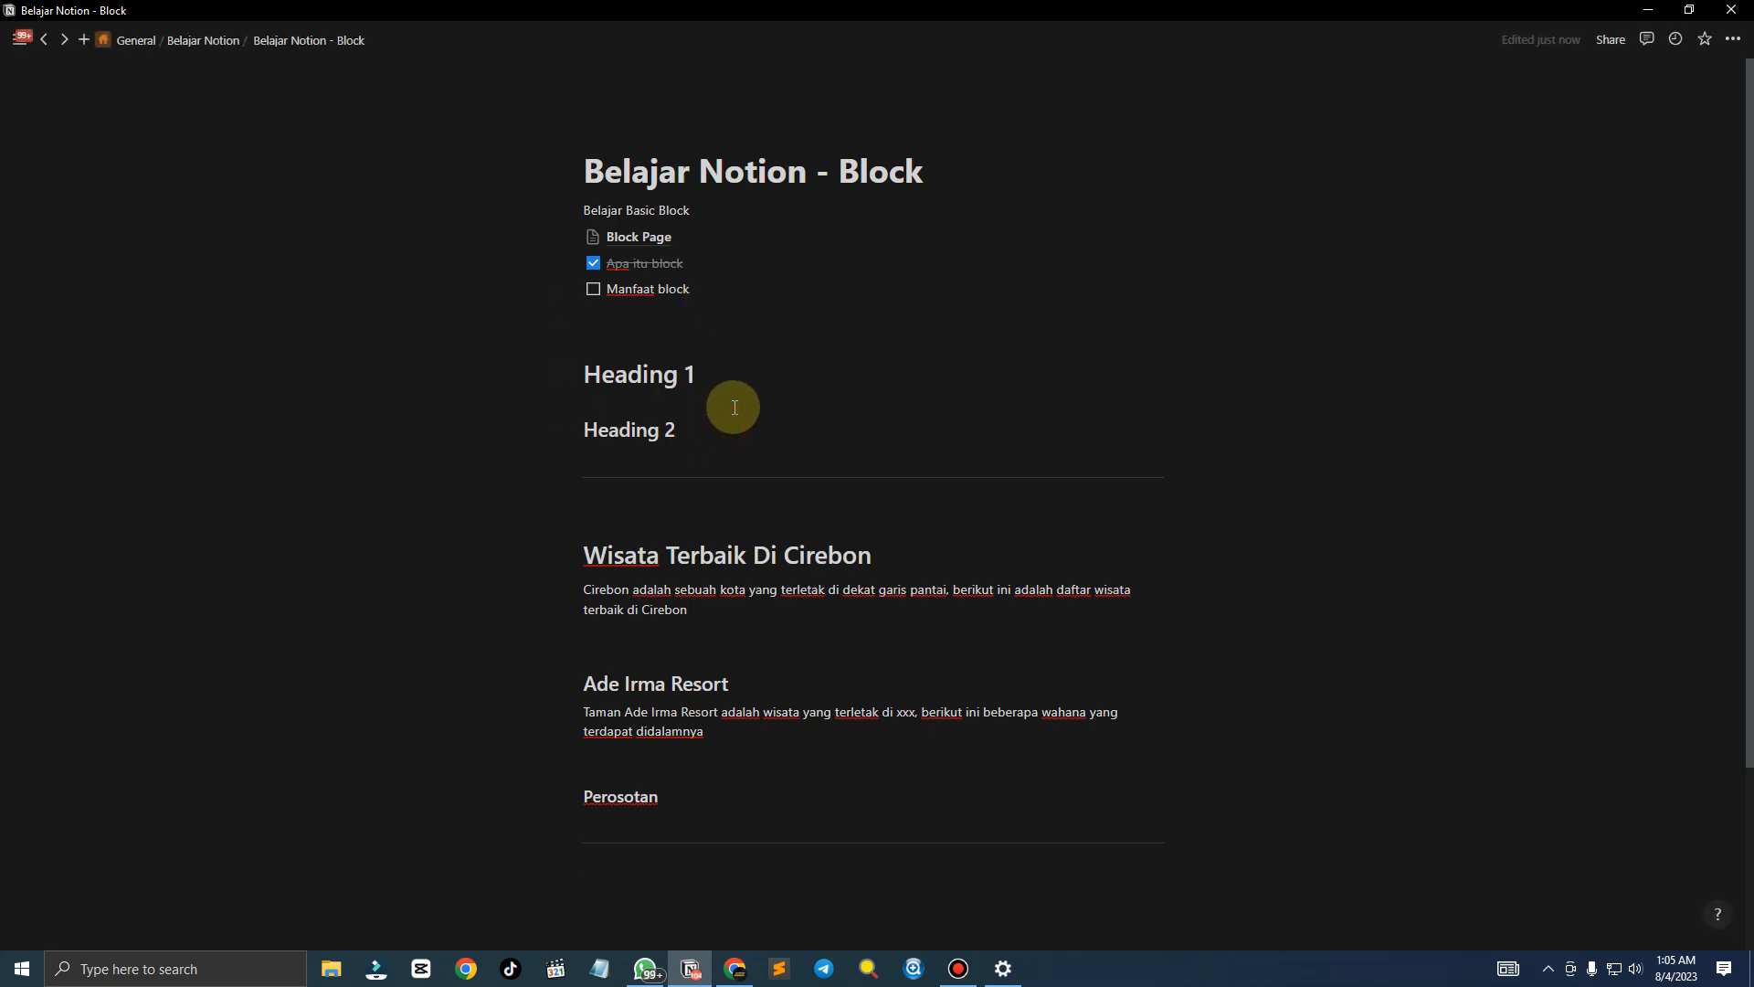
pyautogui.press('Return')
pyautogui.write('/h')
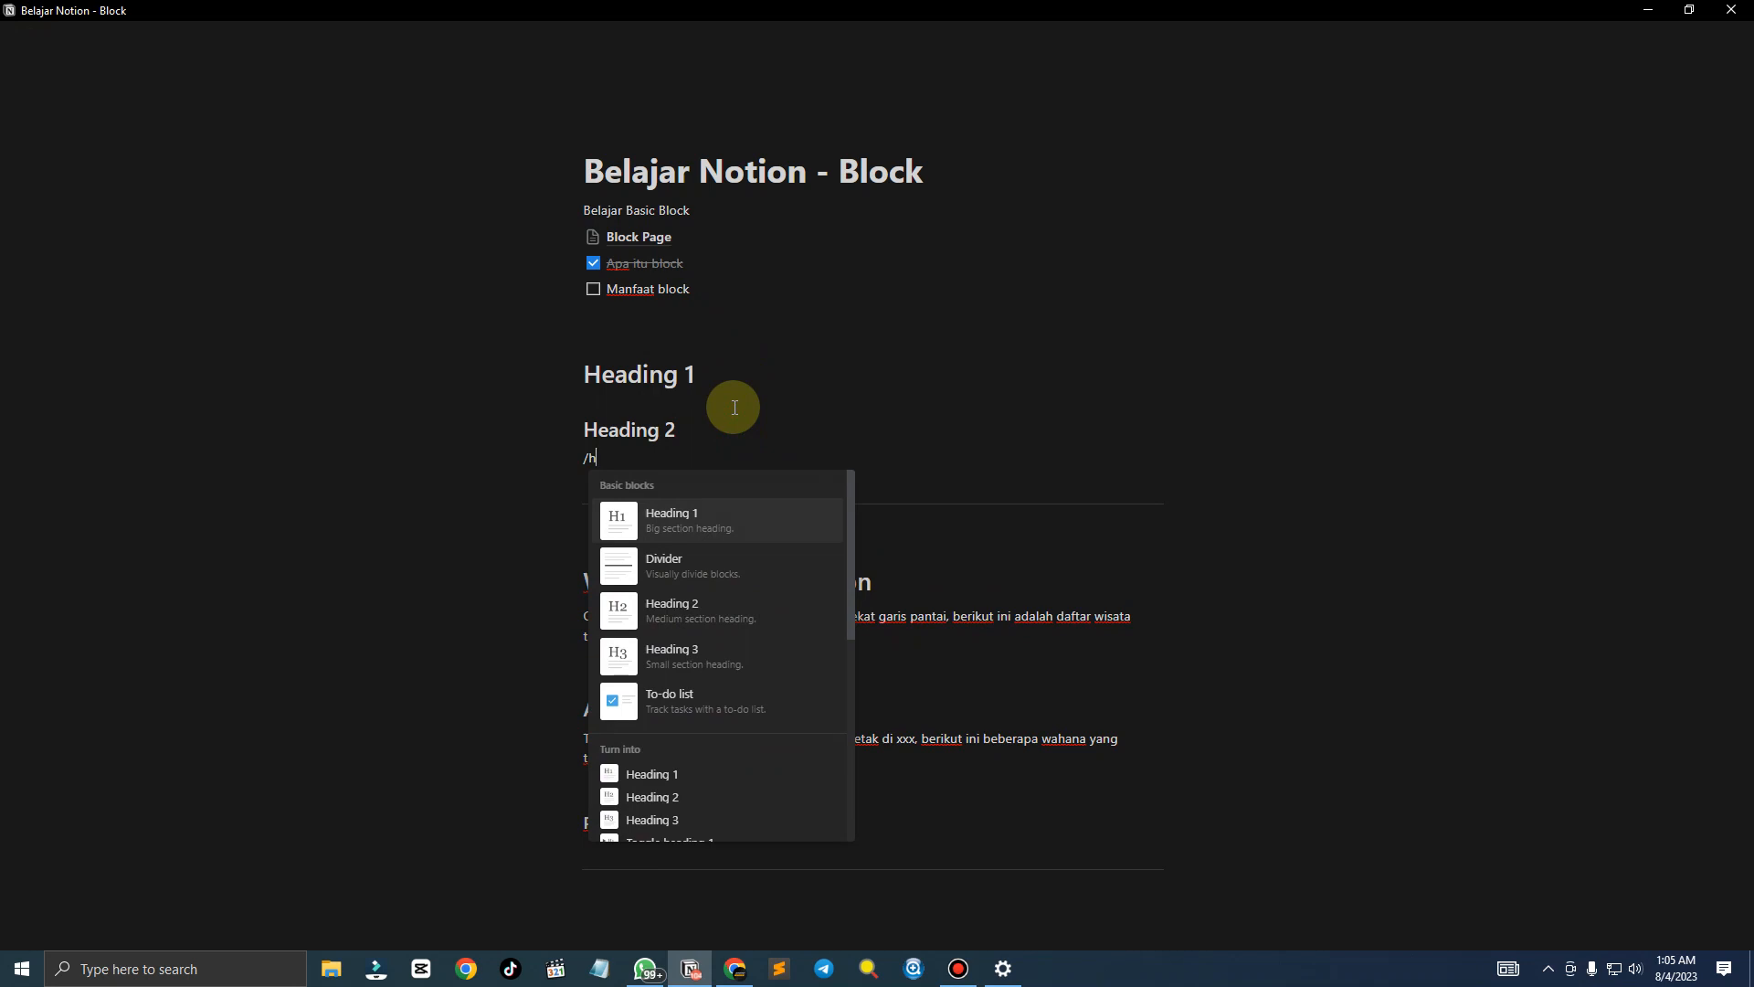
pyautogui.press('BackSpace')
pyautogui.write('h3')
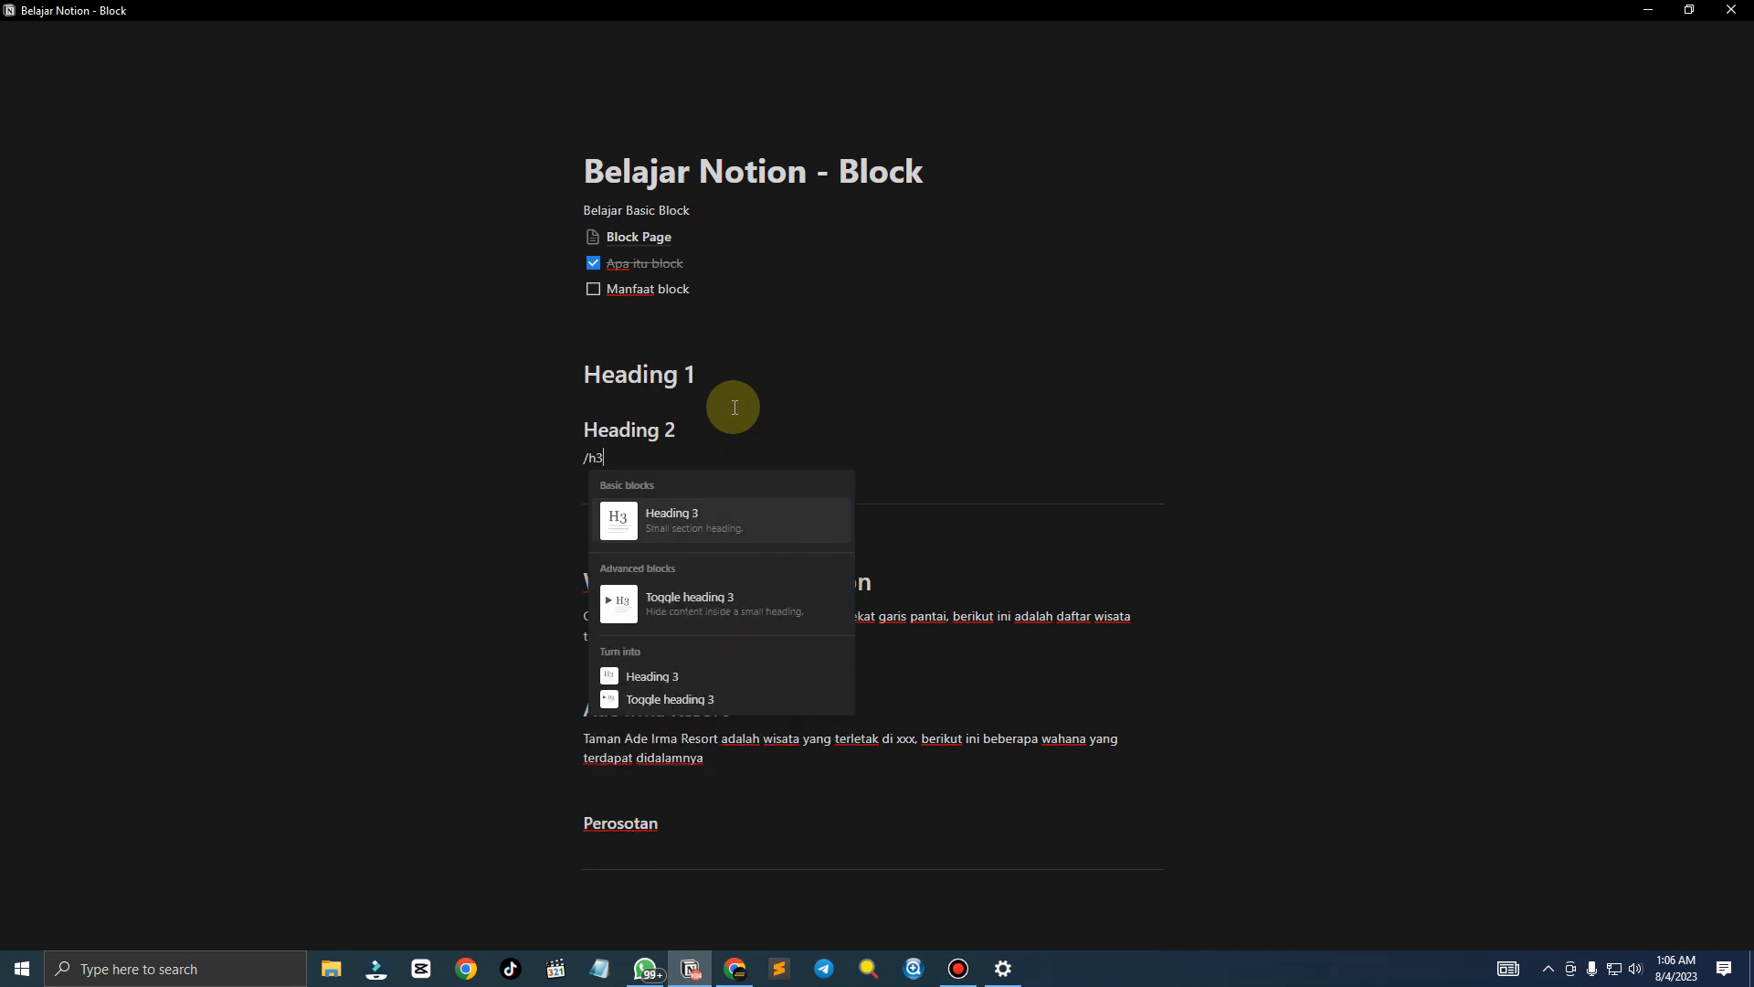
pyautogui.press('Return')
pyautogui.write('Head')
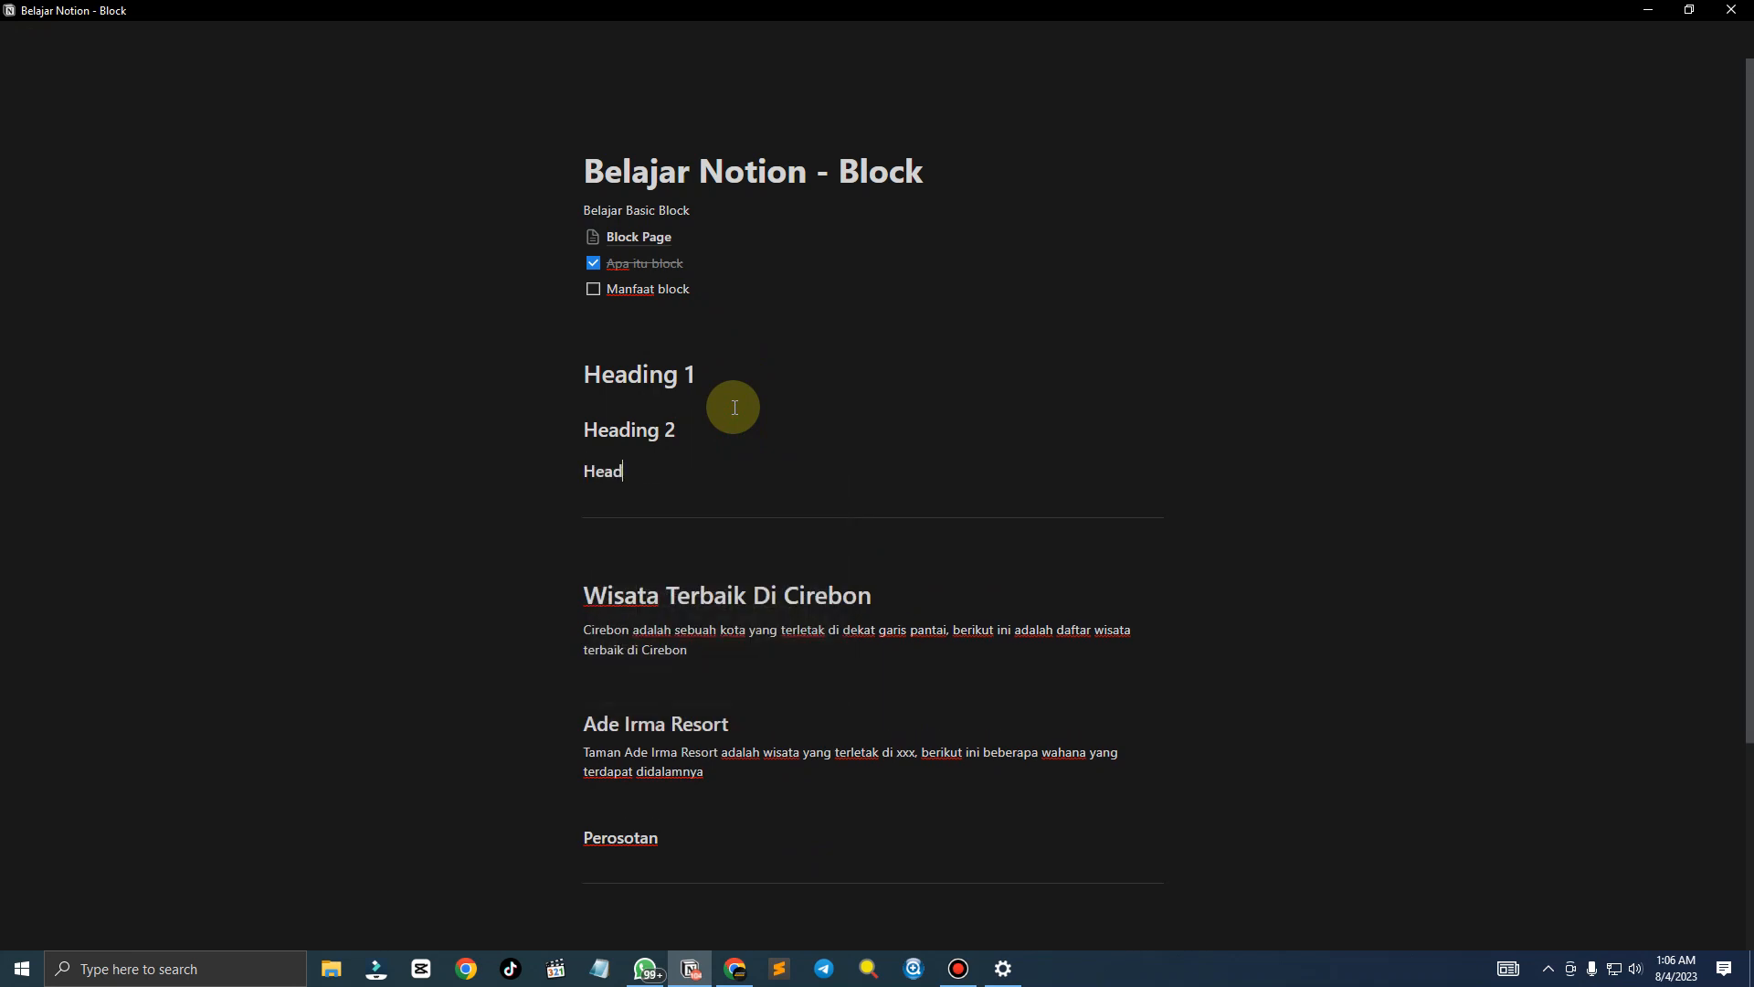
pyautogui.write('ing 4')
pyautogui.press('Up')
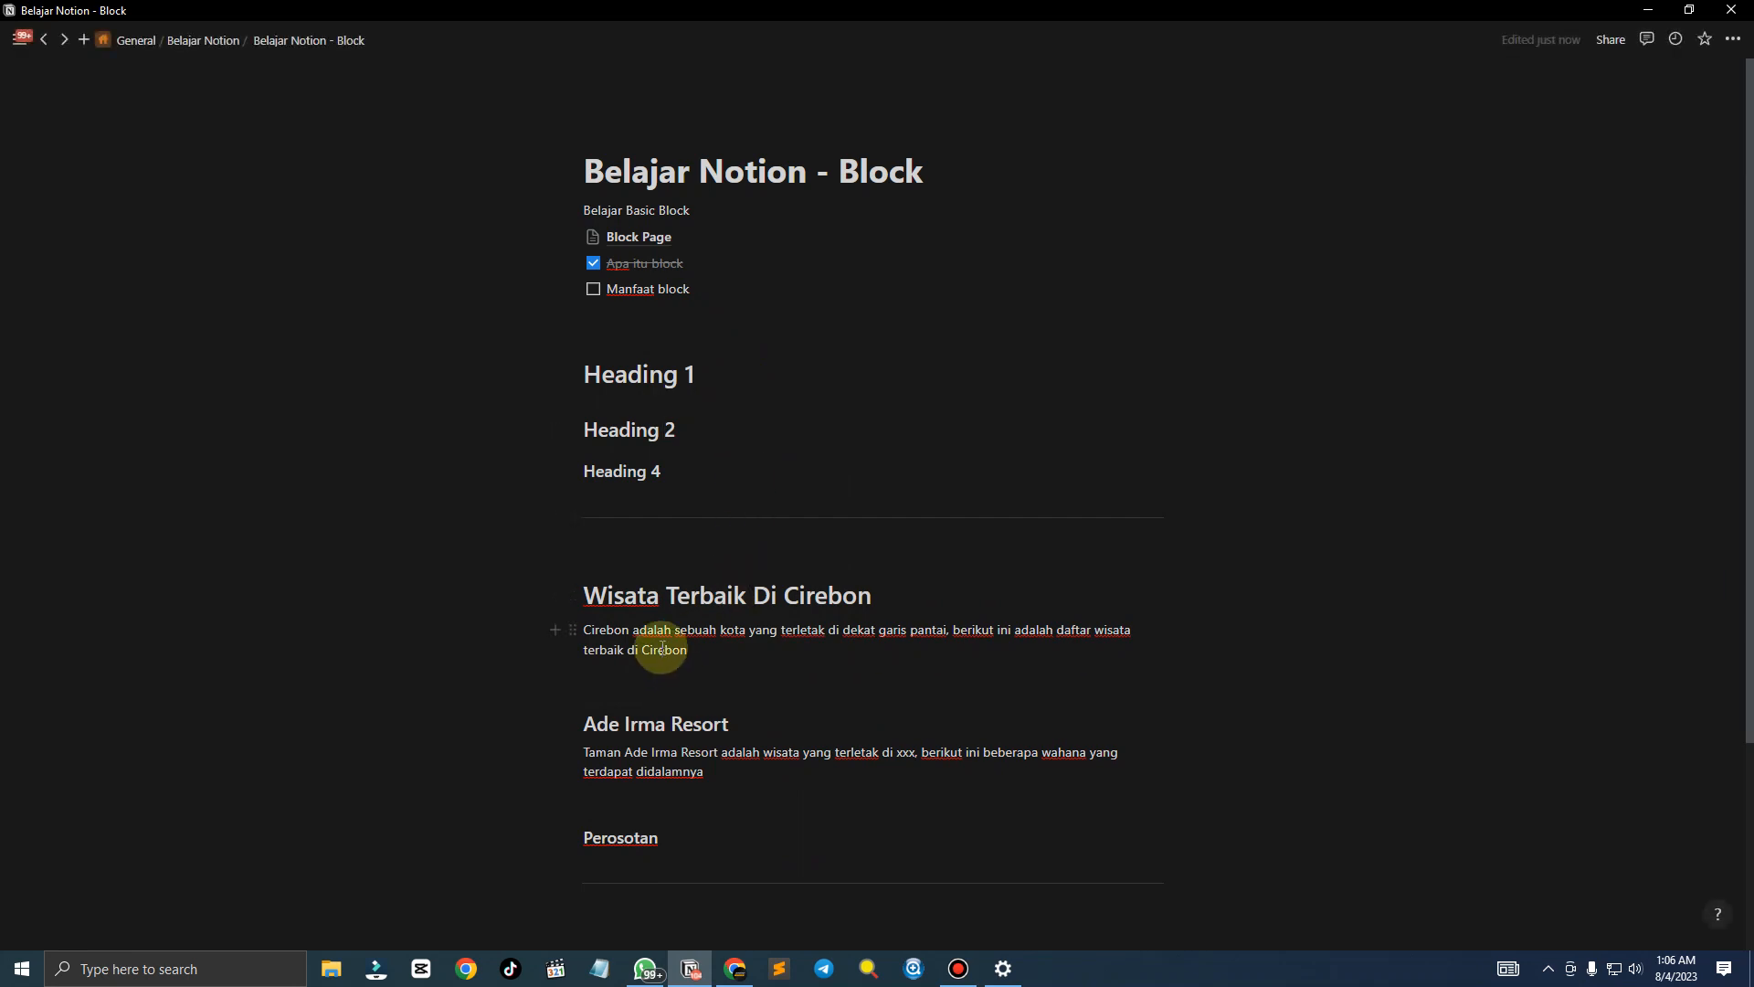
# Insert a simple table on the empty line below the divider that follows "Perosotan"
pyautogui.scroll(-2, 686, 729)
pyautogui.click(685, 740)
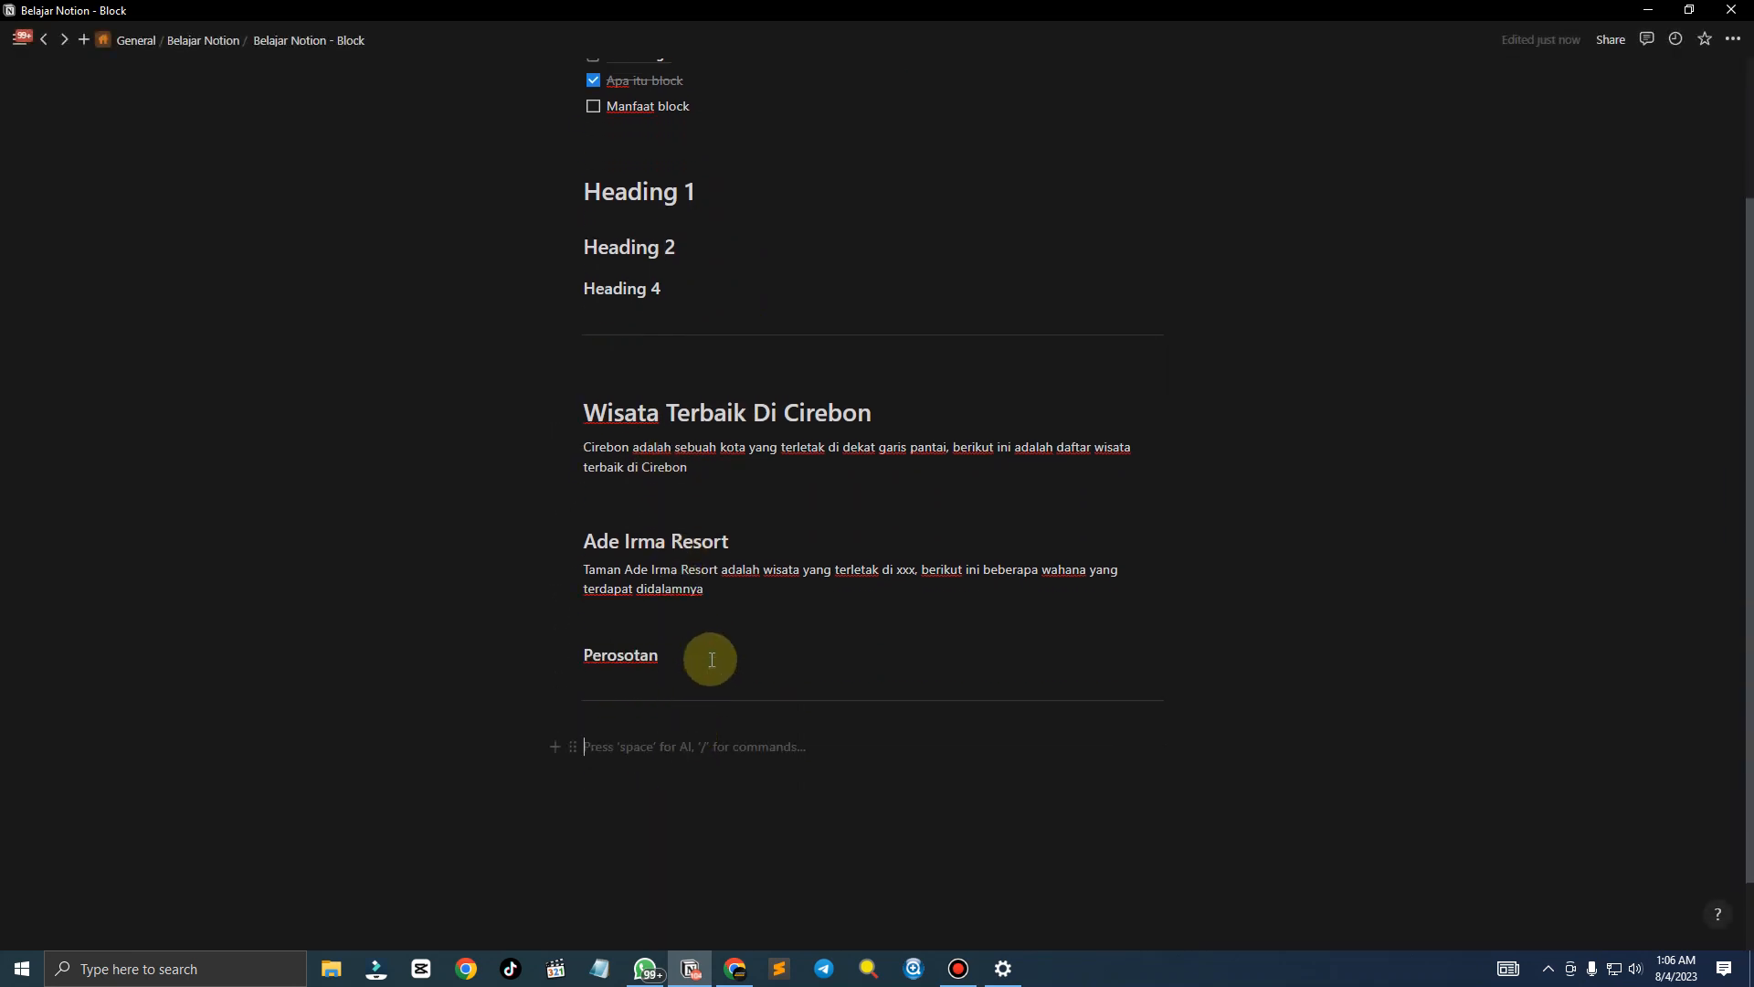
pyautogui.scroll(2, 784, 734)
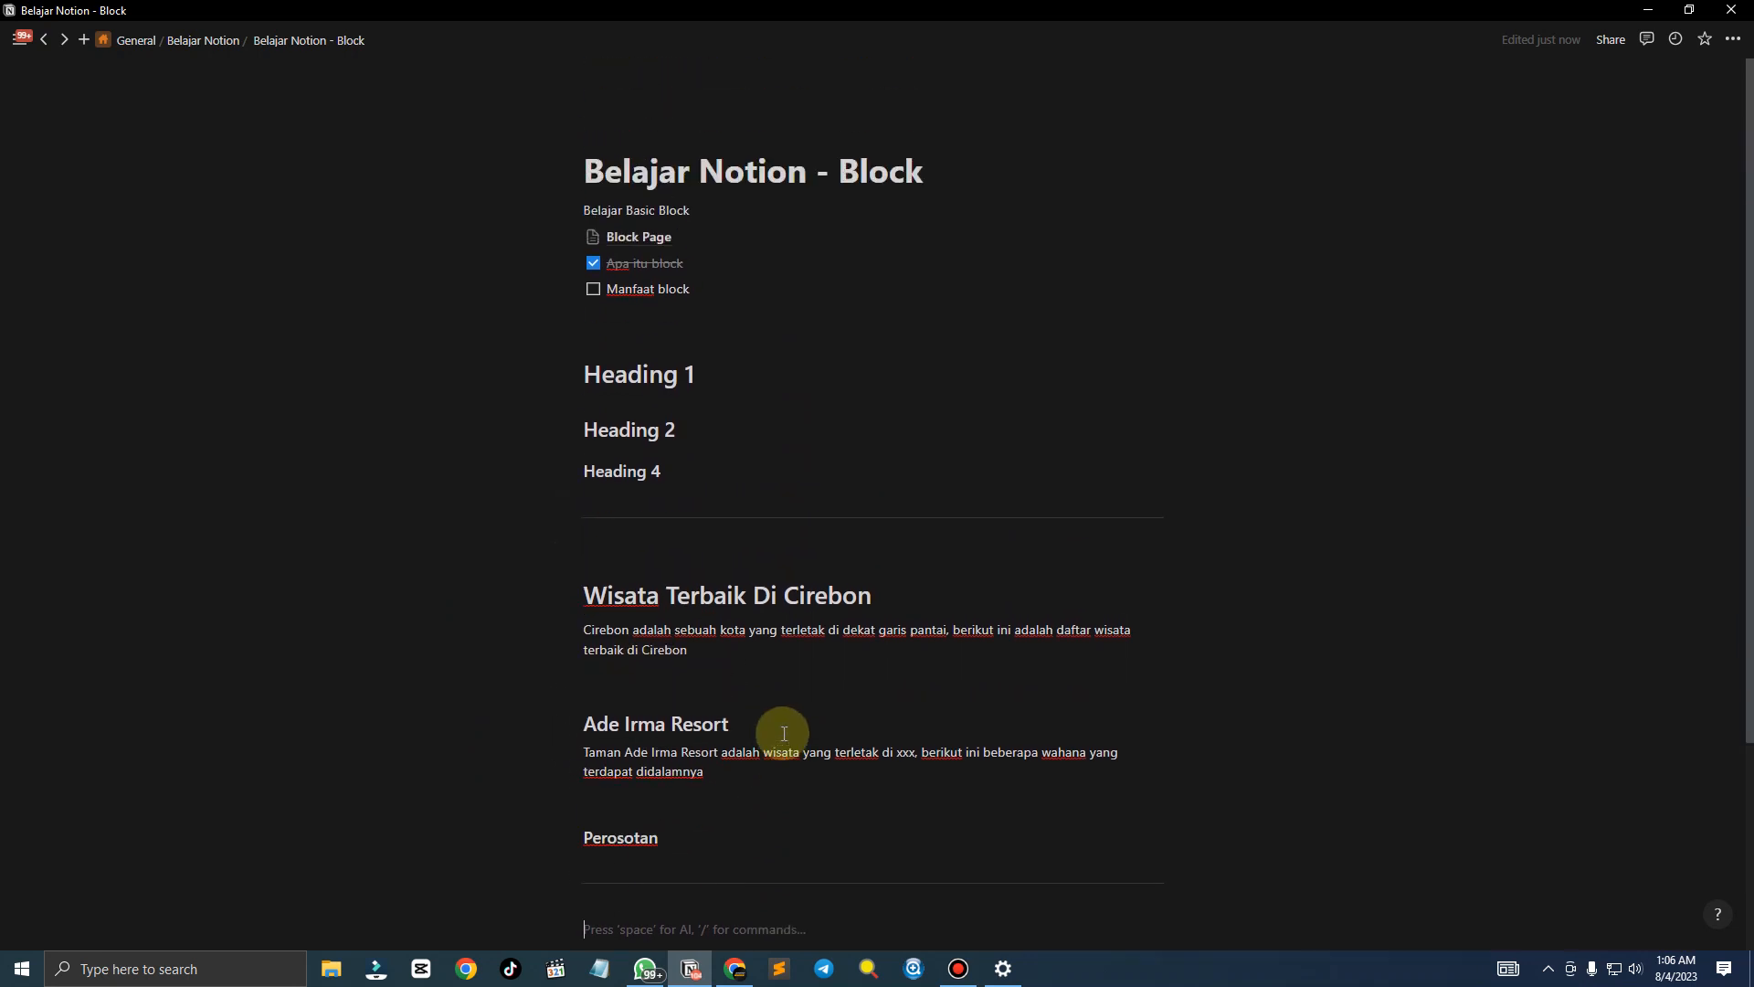
pyautogui.scroll(-3, 786, 725)
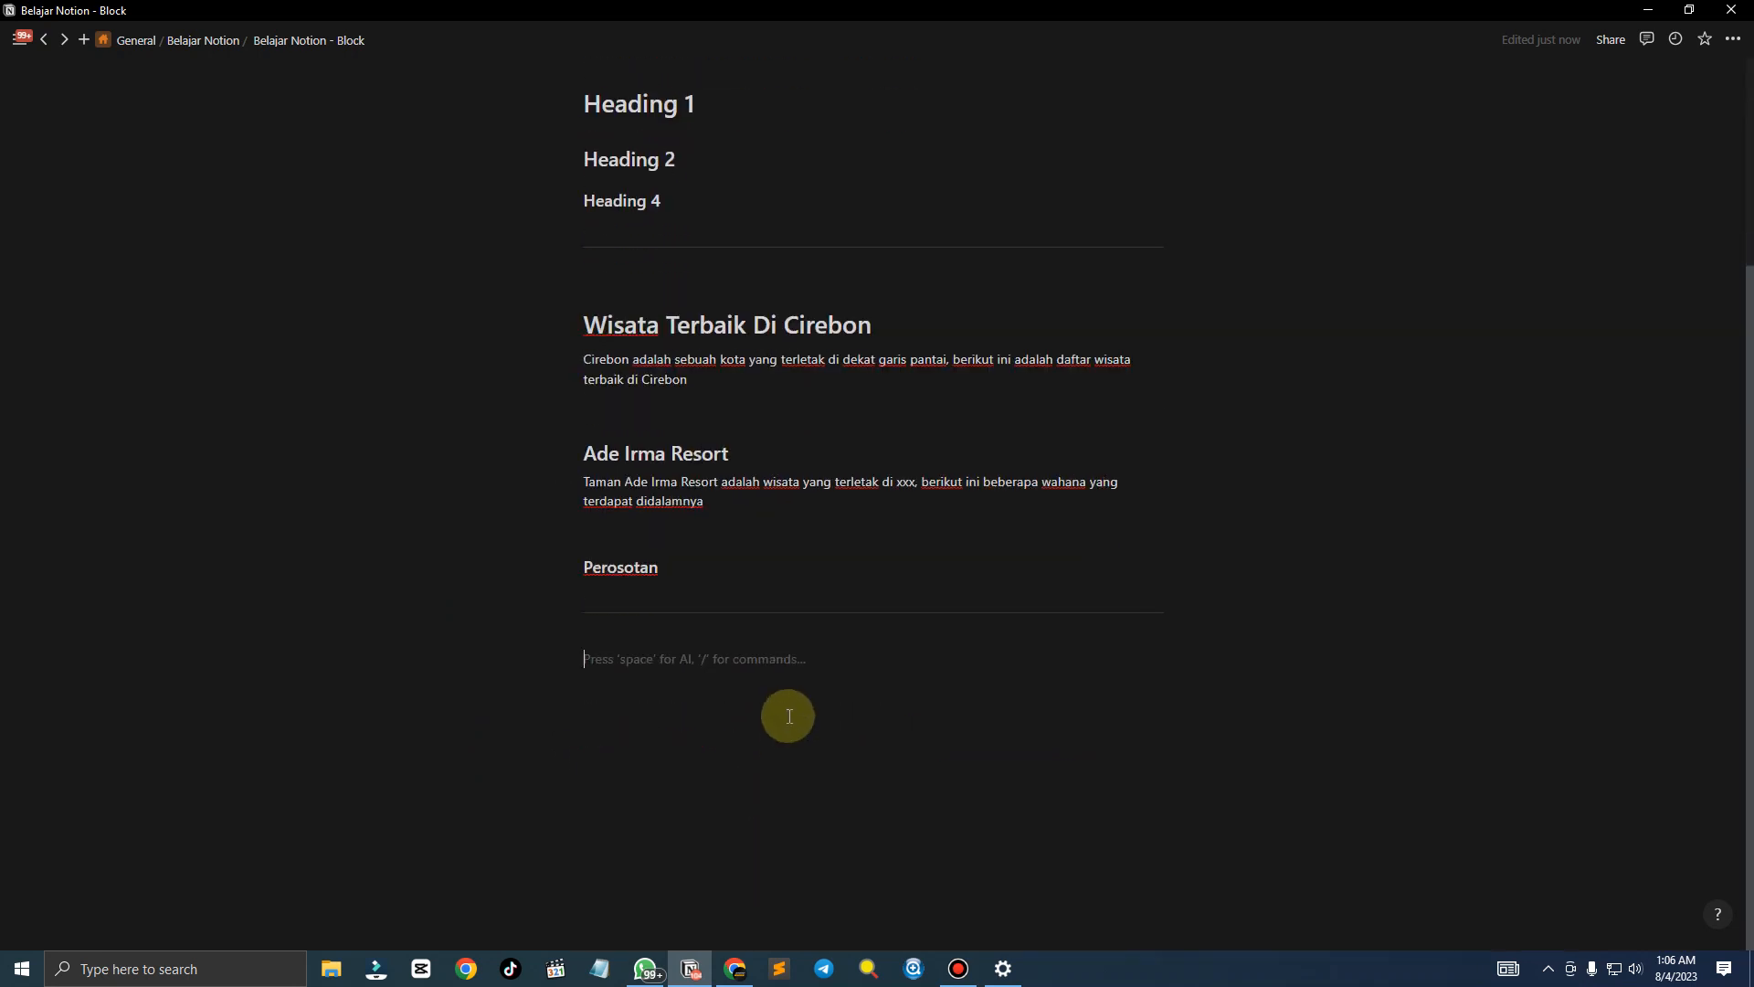
pyautogui.write('/')
pyautogui.press('Down')
pyautogui.press('Down')
pyautogui.press('Down')
pyautogui.press('Down')
pyautogui.press('Down')
pyautogui.press('Down')
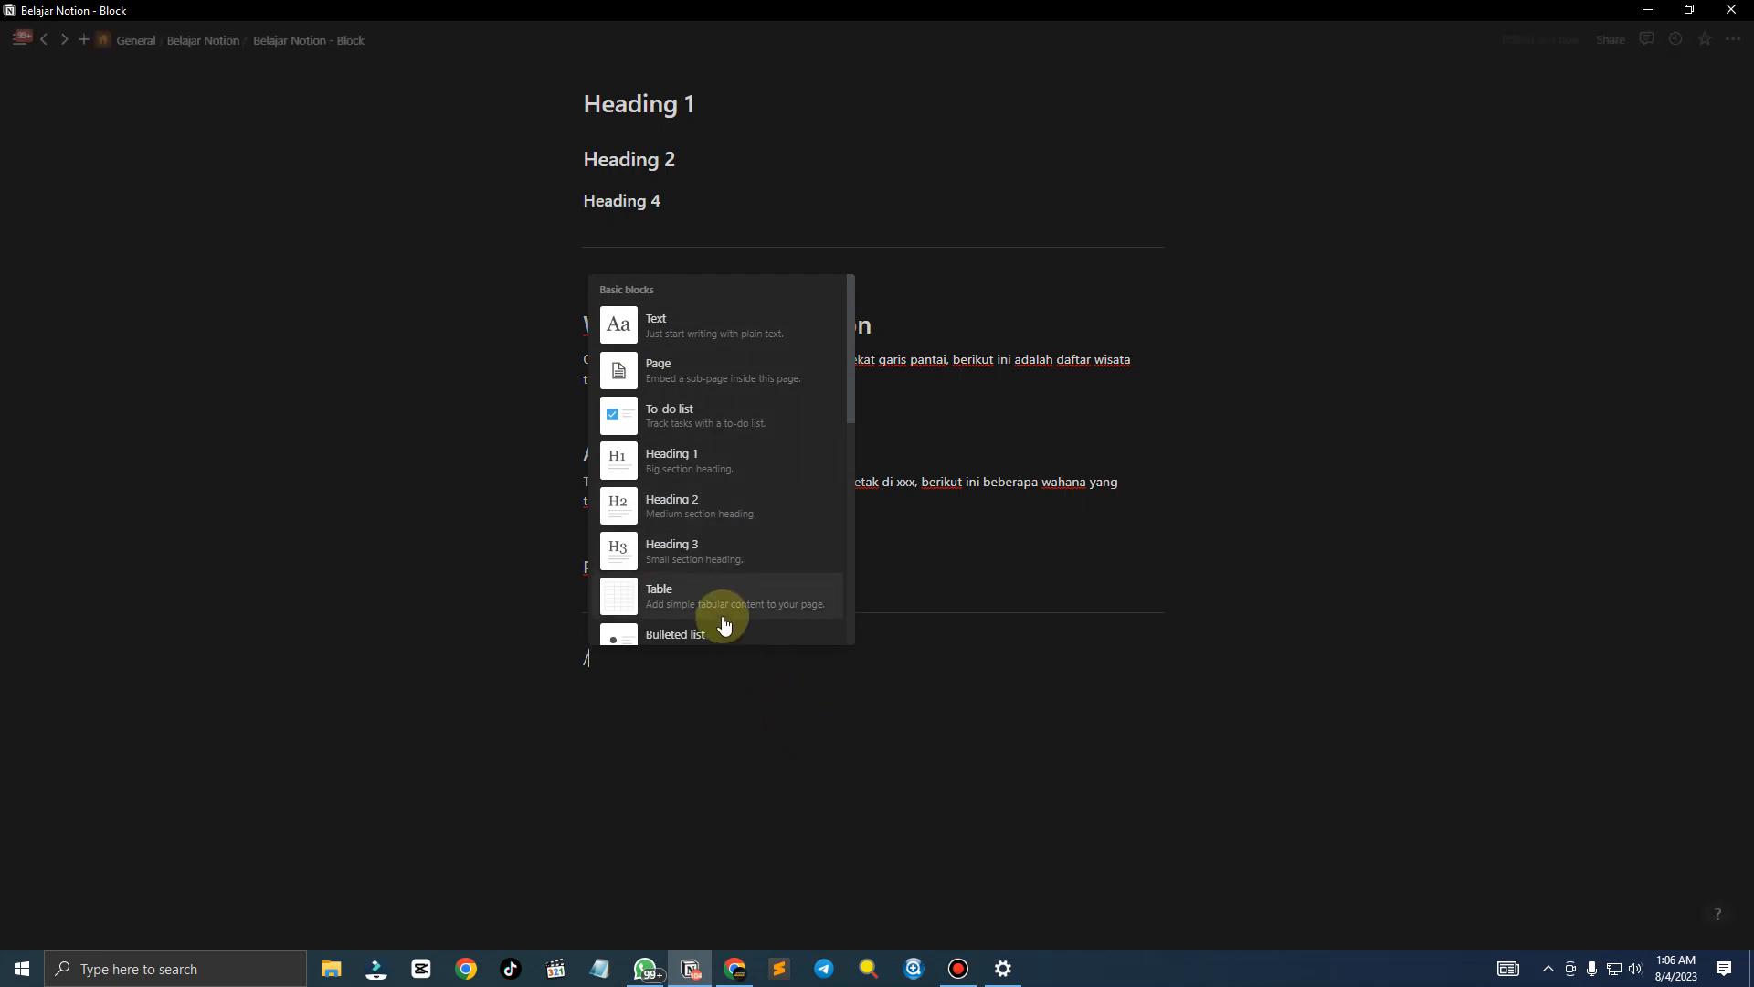
pyautogui.scroll(-1, 716, 576)
pyautogui.click(716, 502)
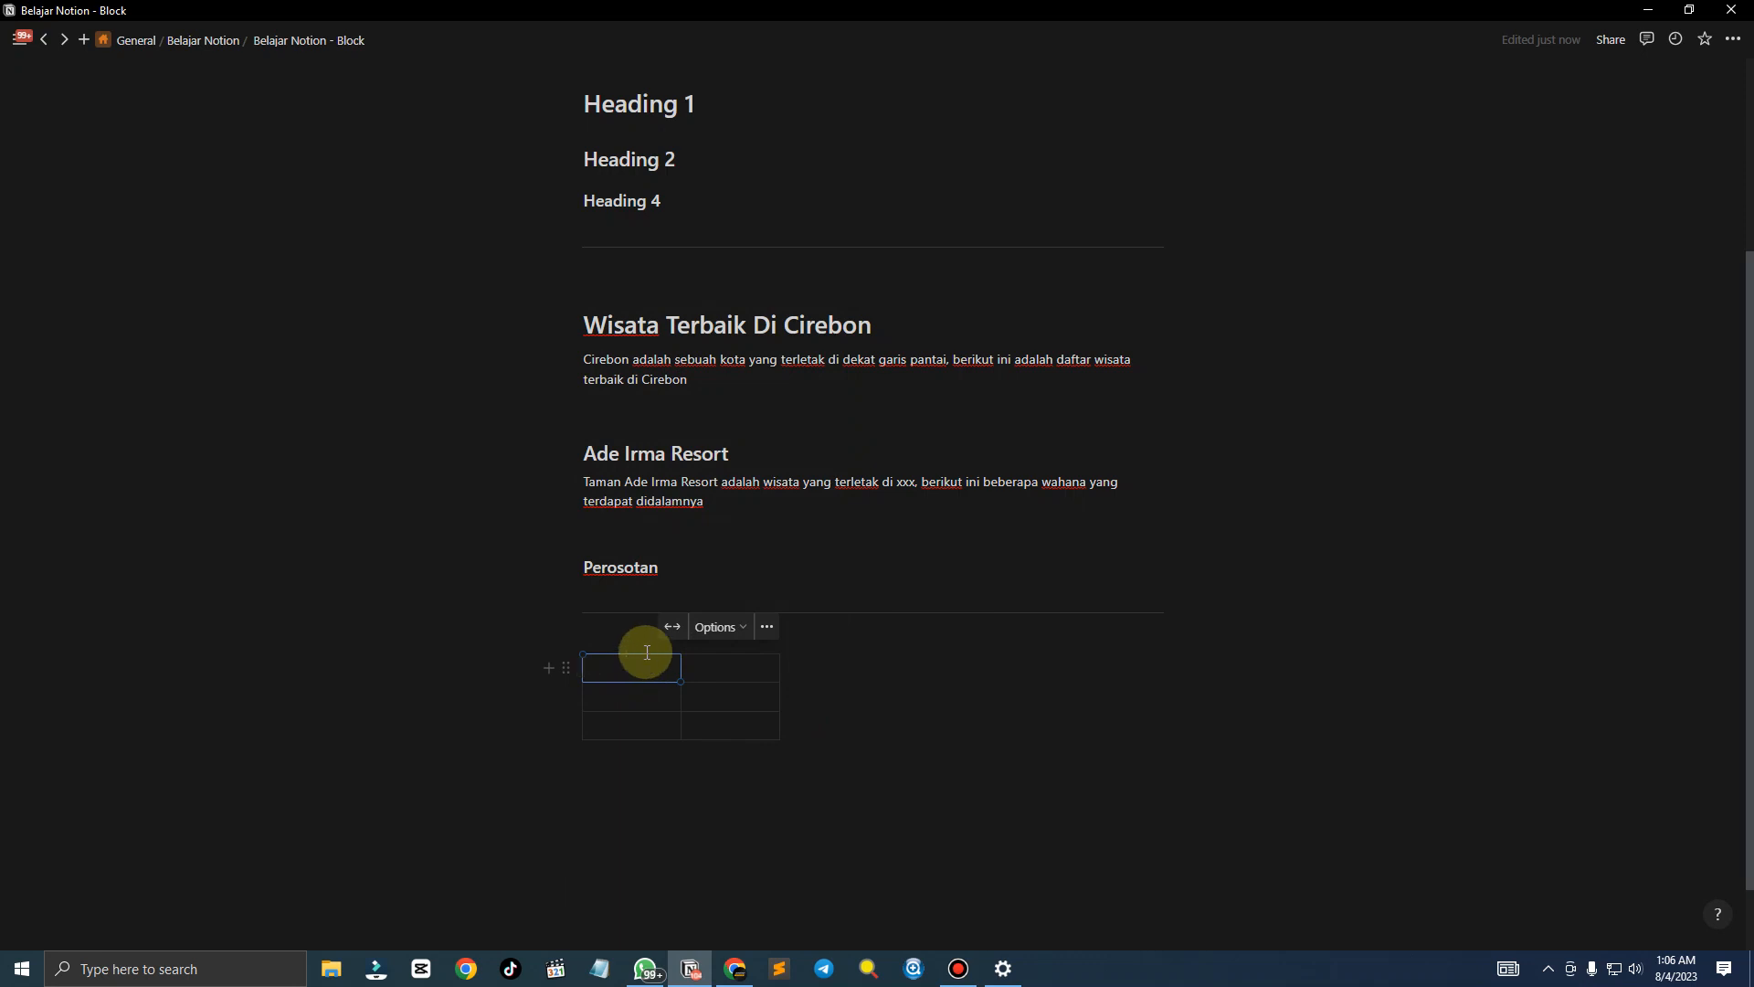
# Turn on both the header column and the header row for the new table
pyautogui.click(705, 670)
pyautogui.click(751, 636)
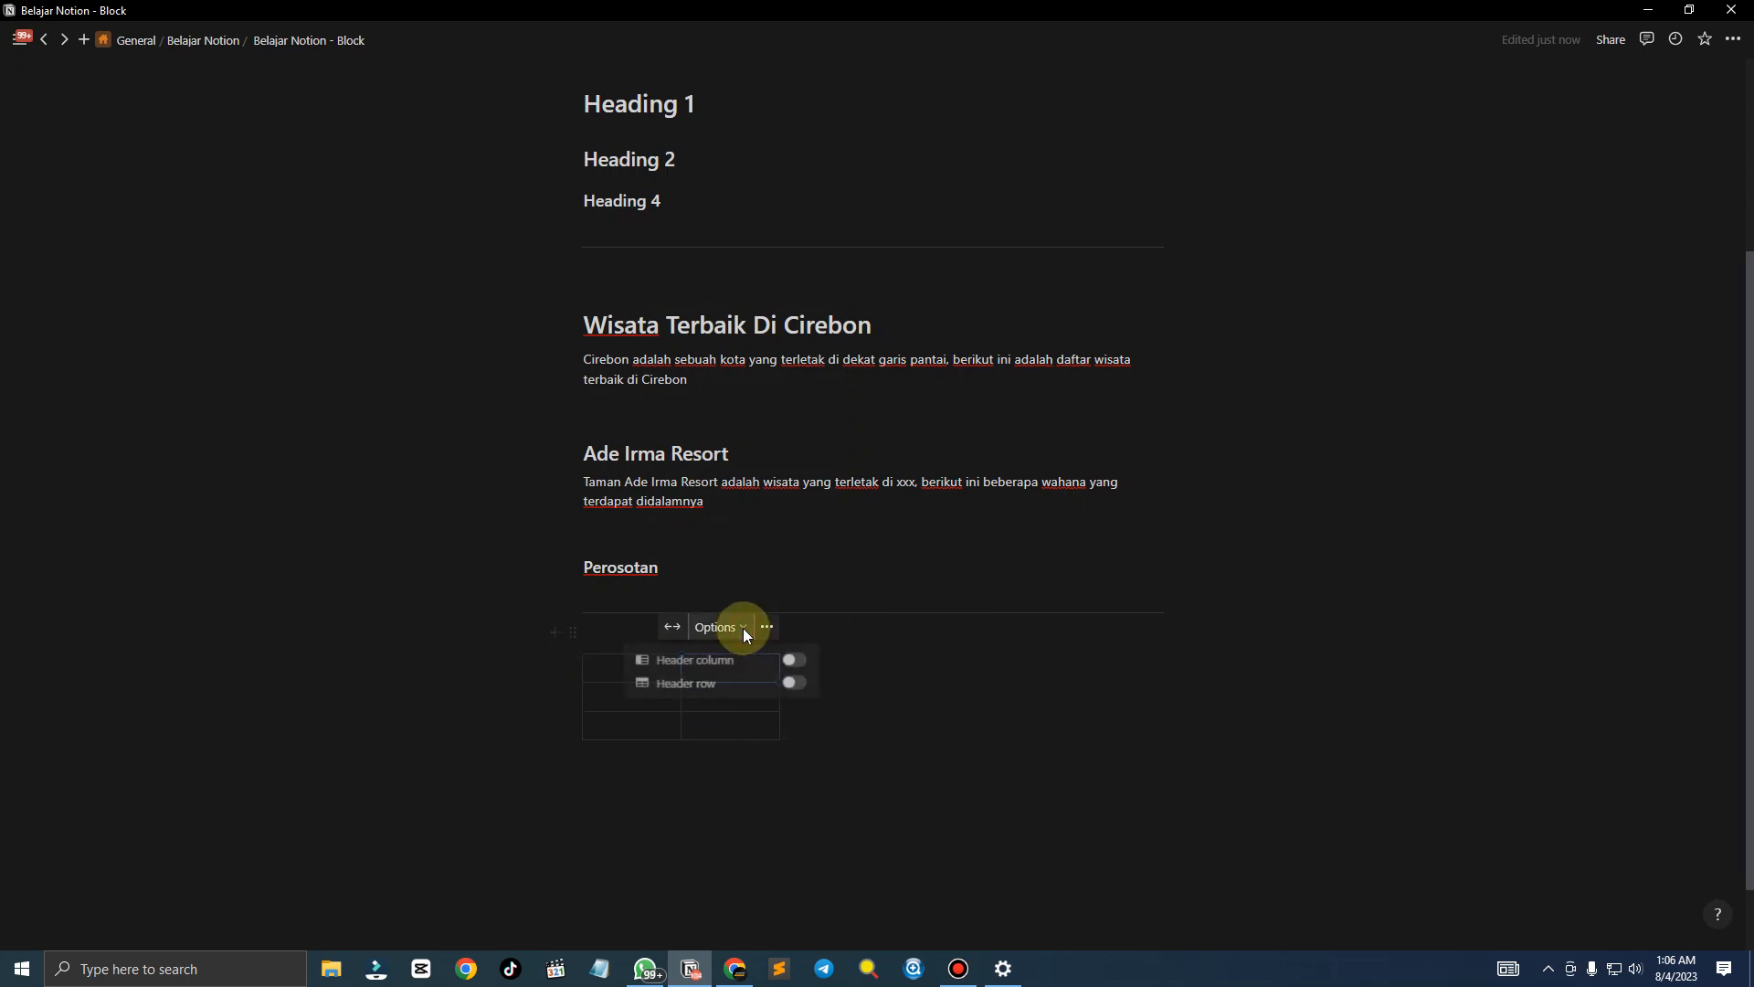
pyautogui.click(736, 703)
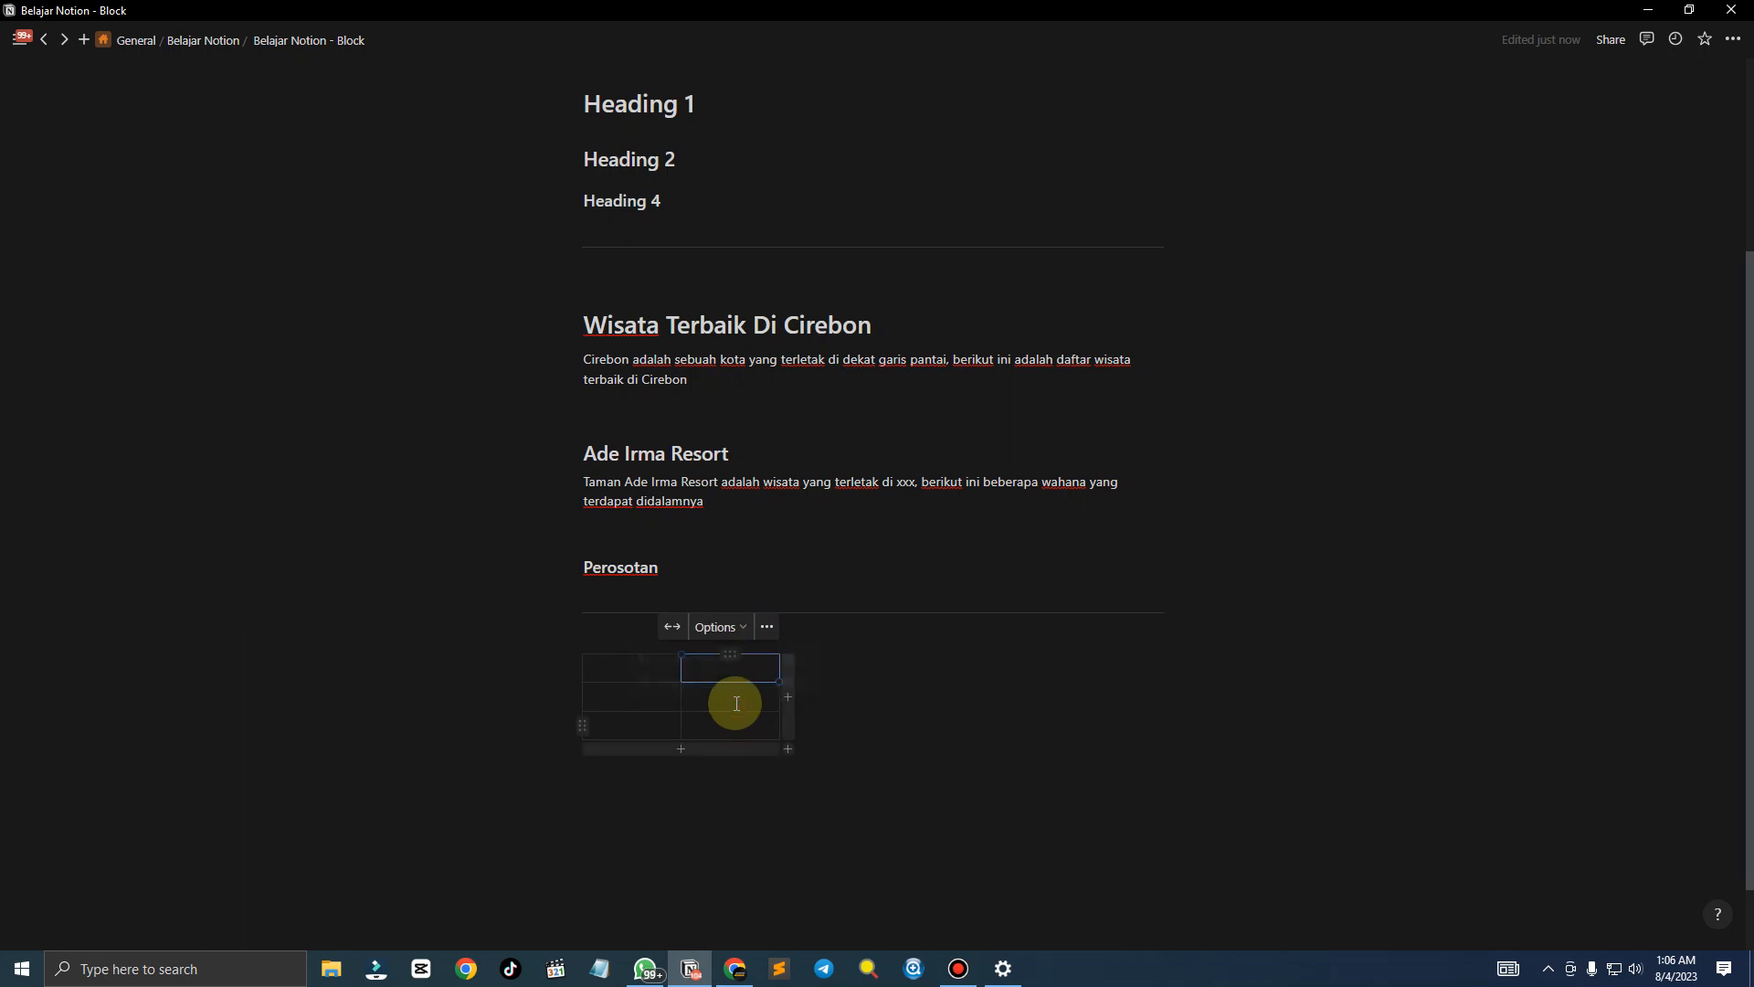
pyautogui.click(717, 627)
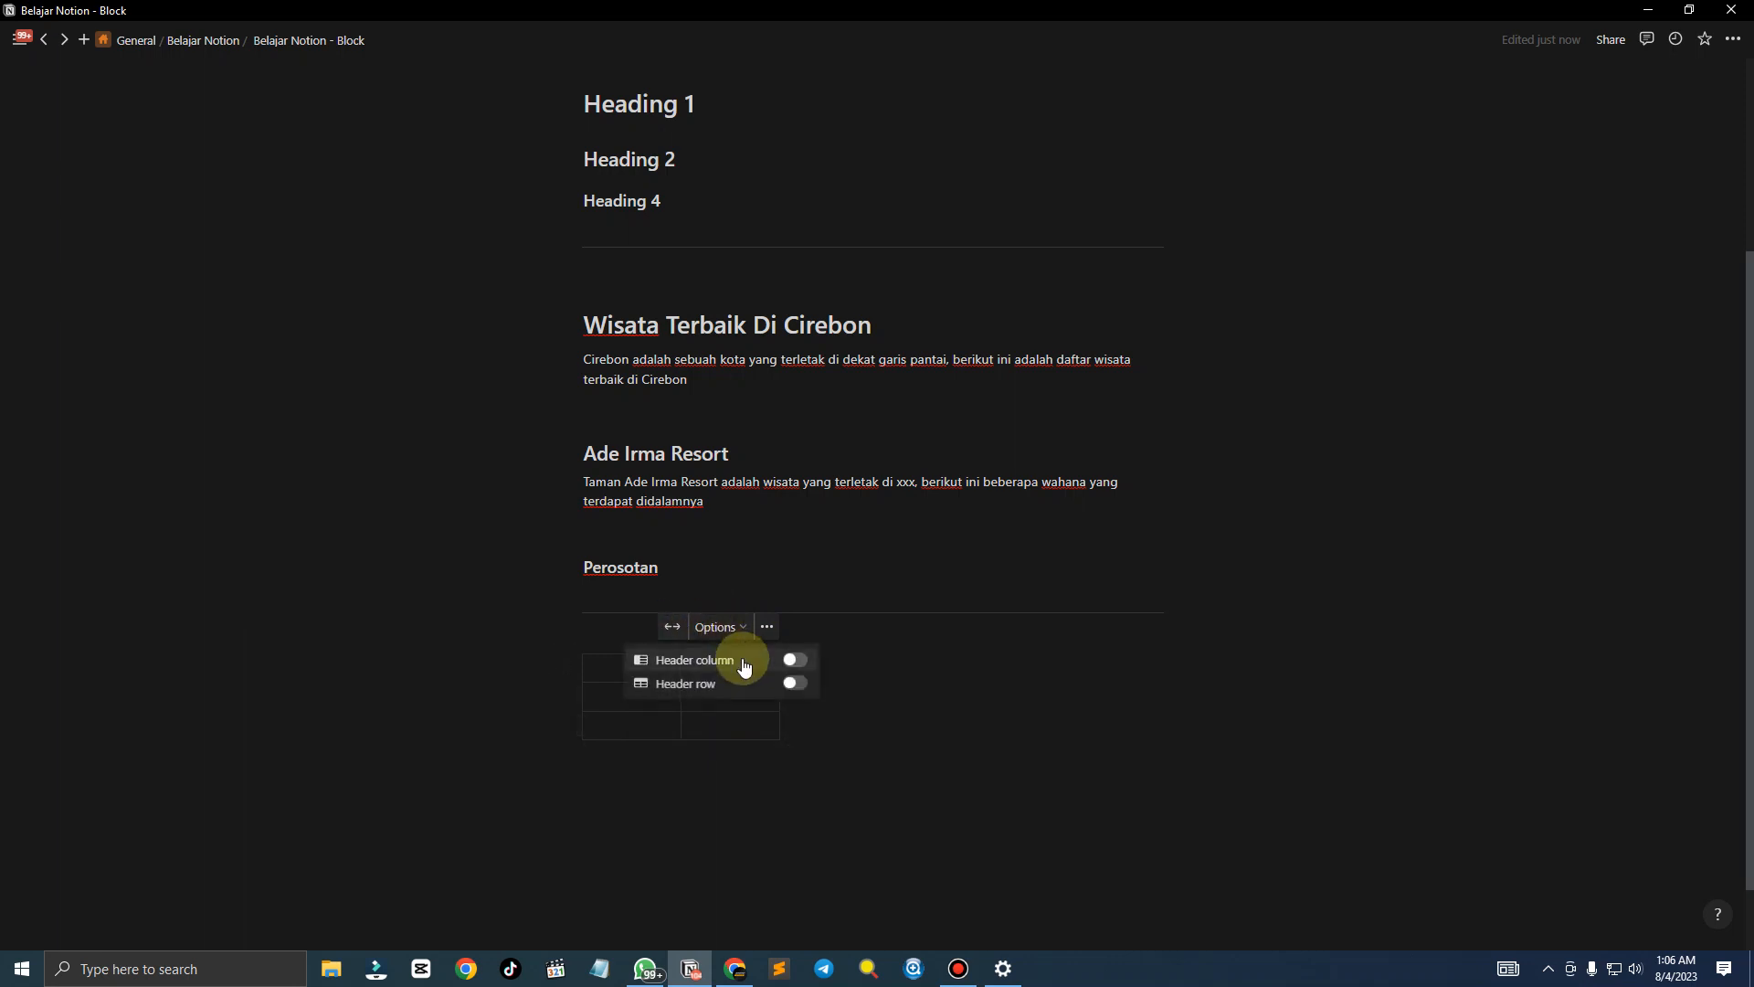
pyautogui.click(793, 660)
pyautogui.click(795, 683)
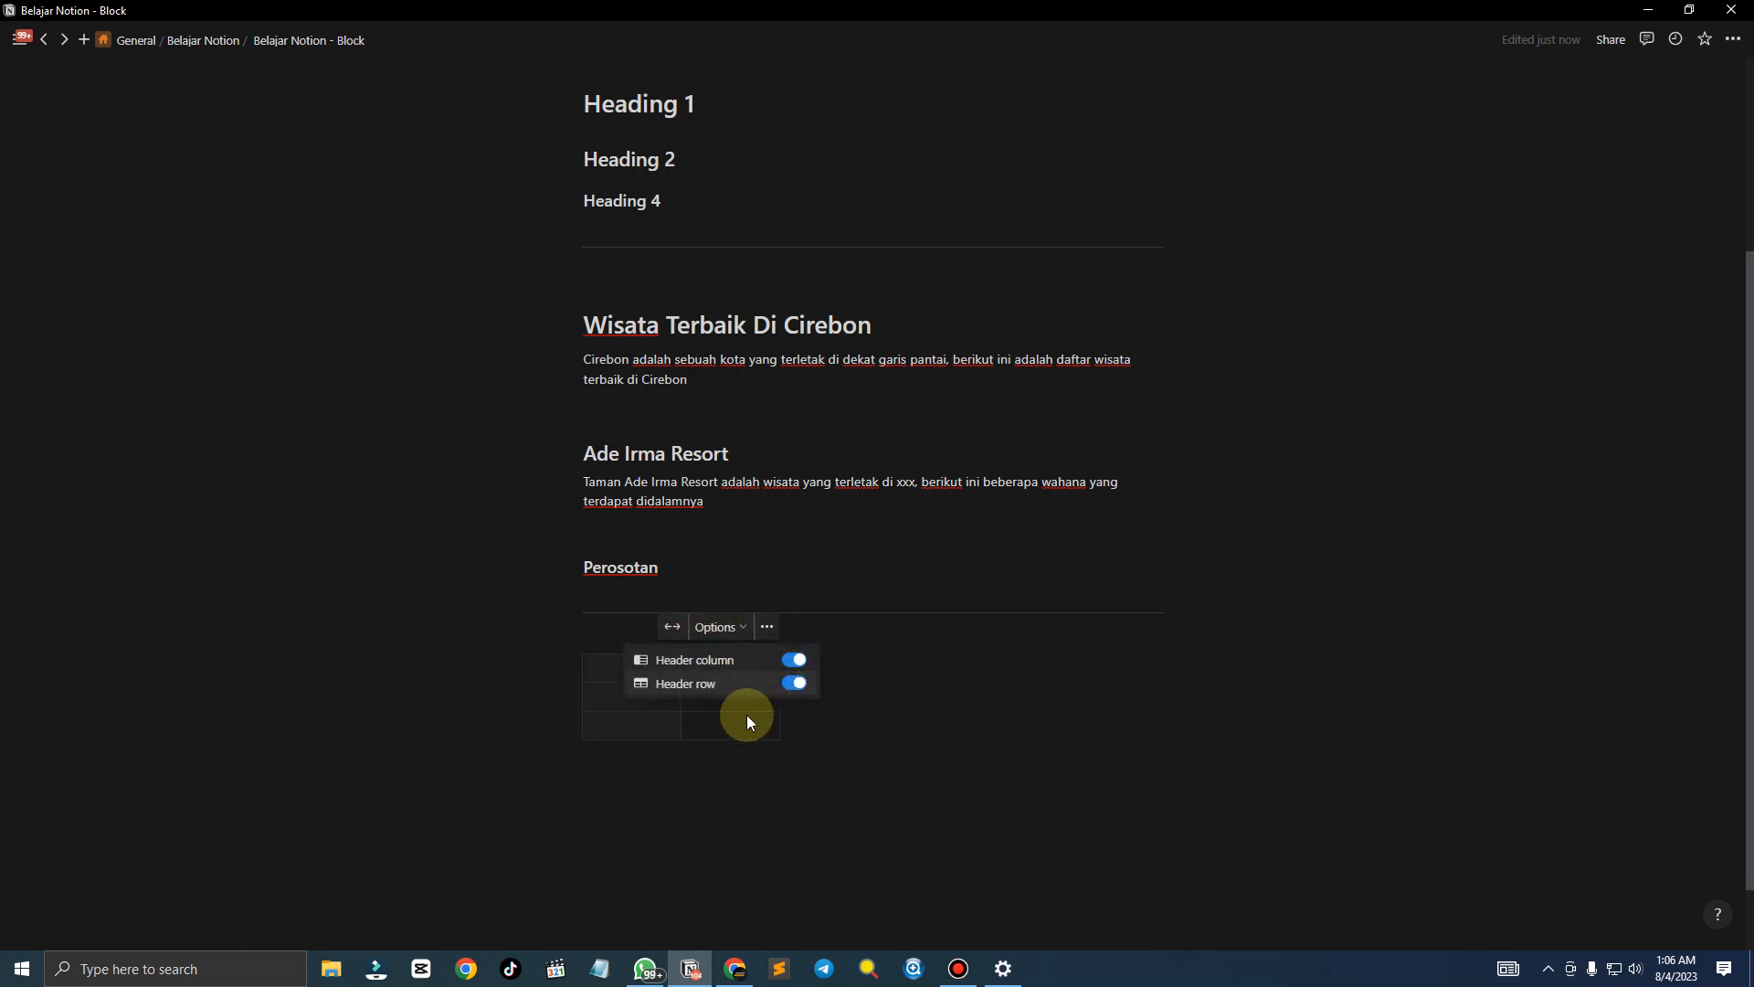
pyautogui.click(706, 721)
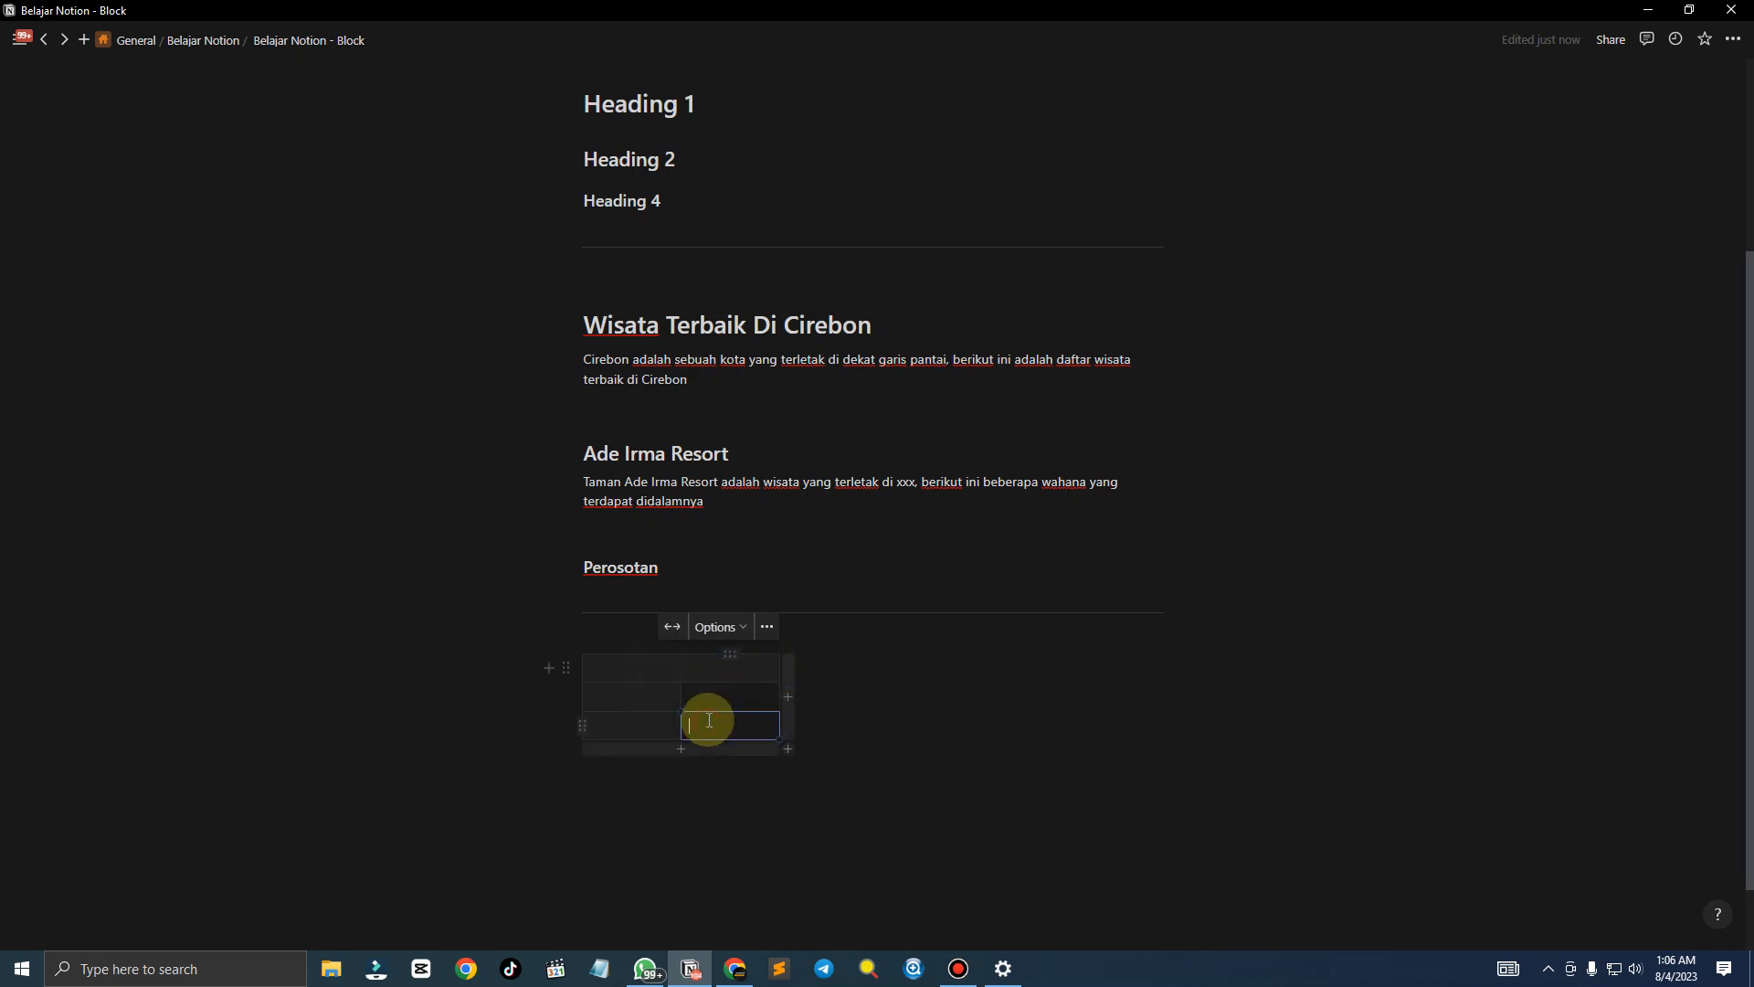
pyautogui.click(706, 721)
# Extend the table to six columns
pyautogui.click(788, 695)
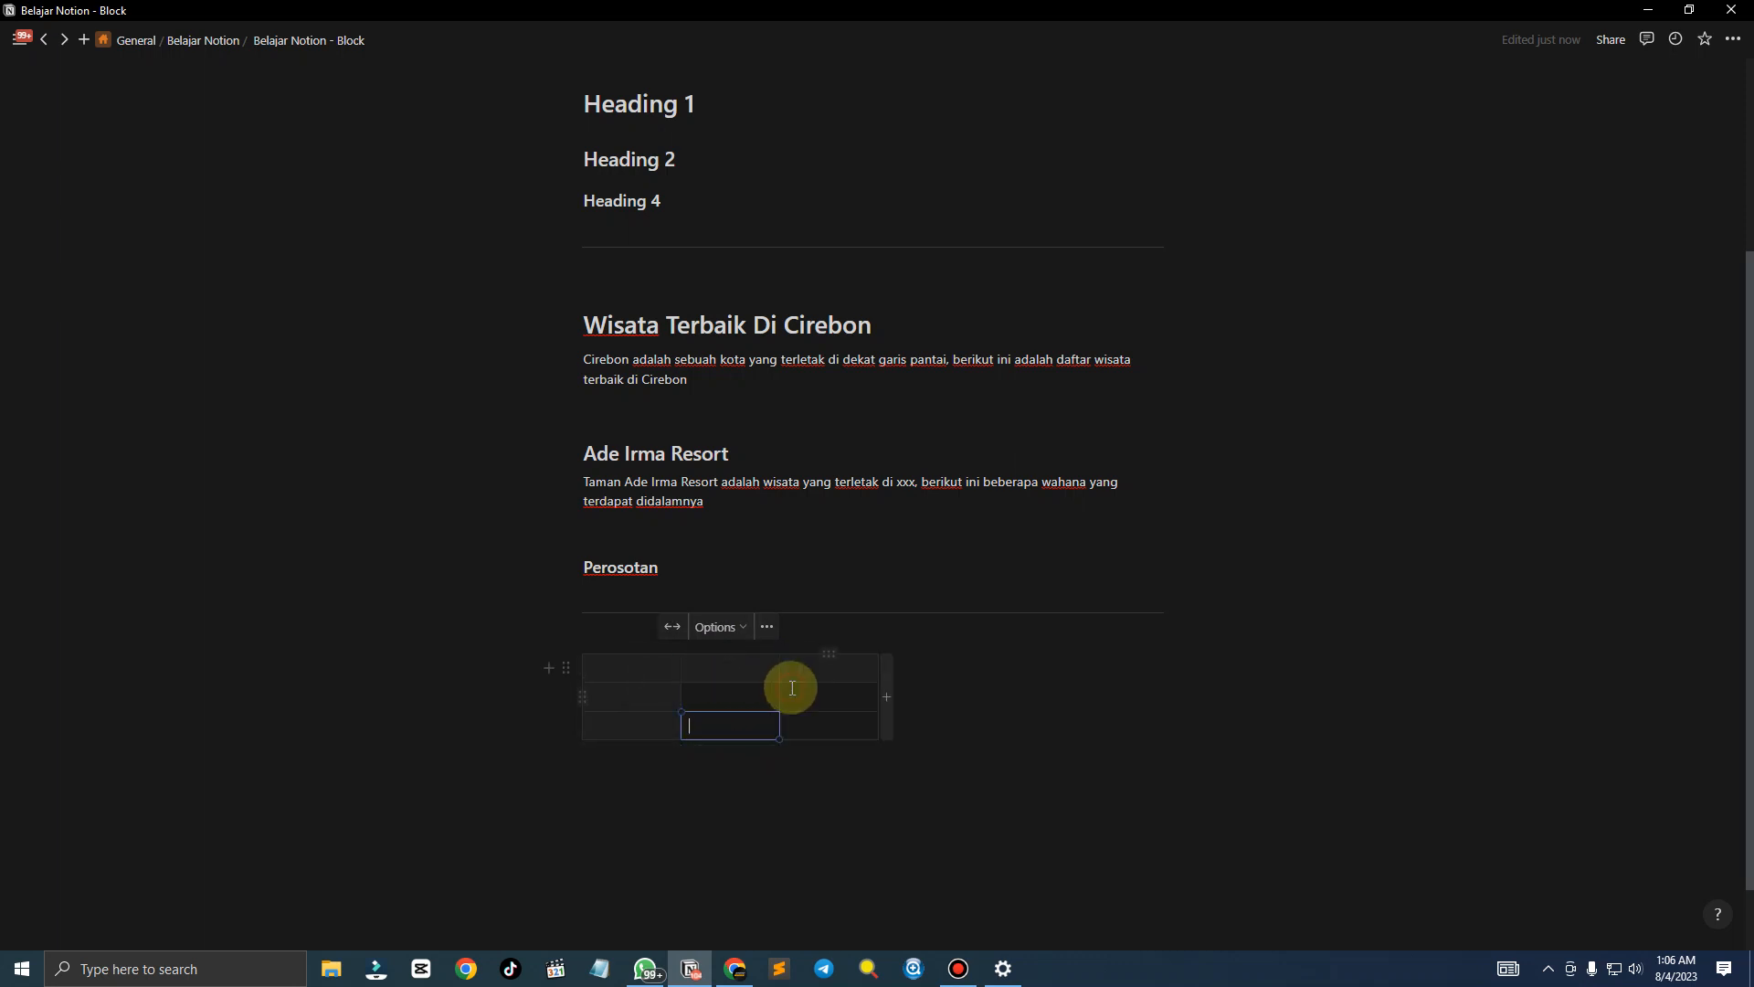
pyautogui.moveTo(874, 697); pyautogui.dragTo(984, 695)
pyautogui.click(1085, 697)
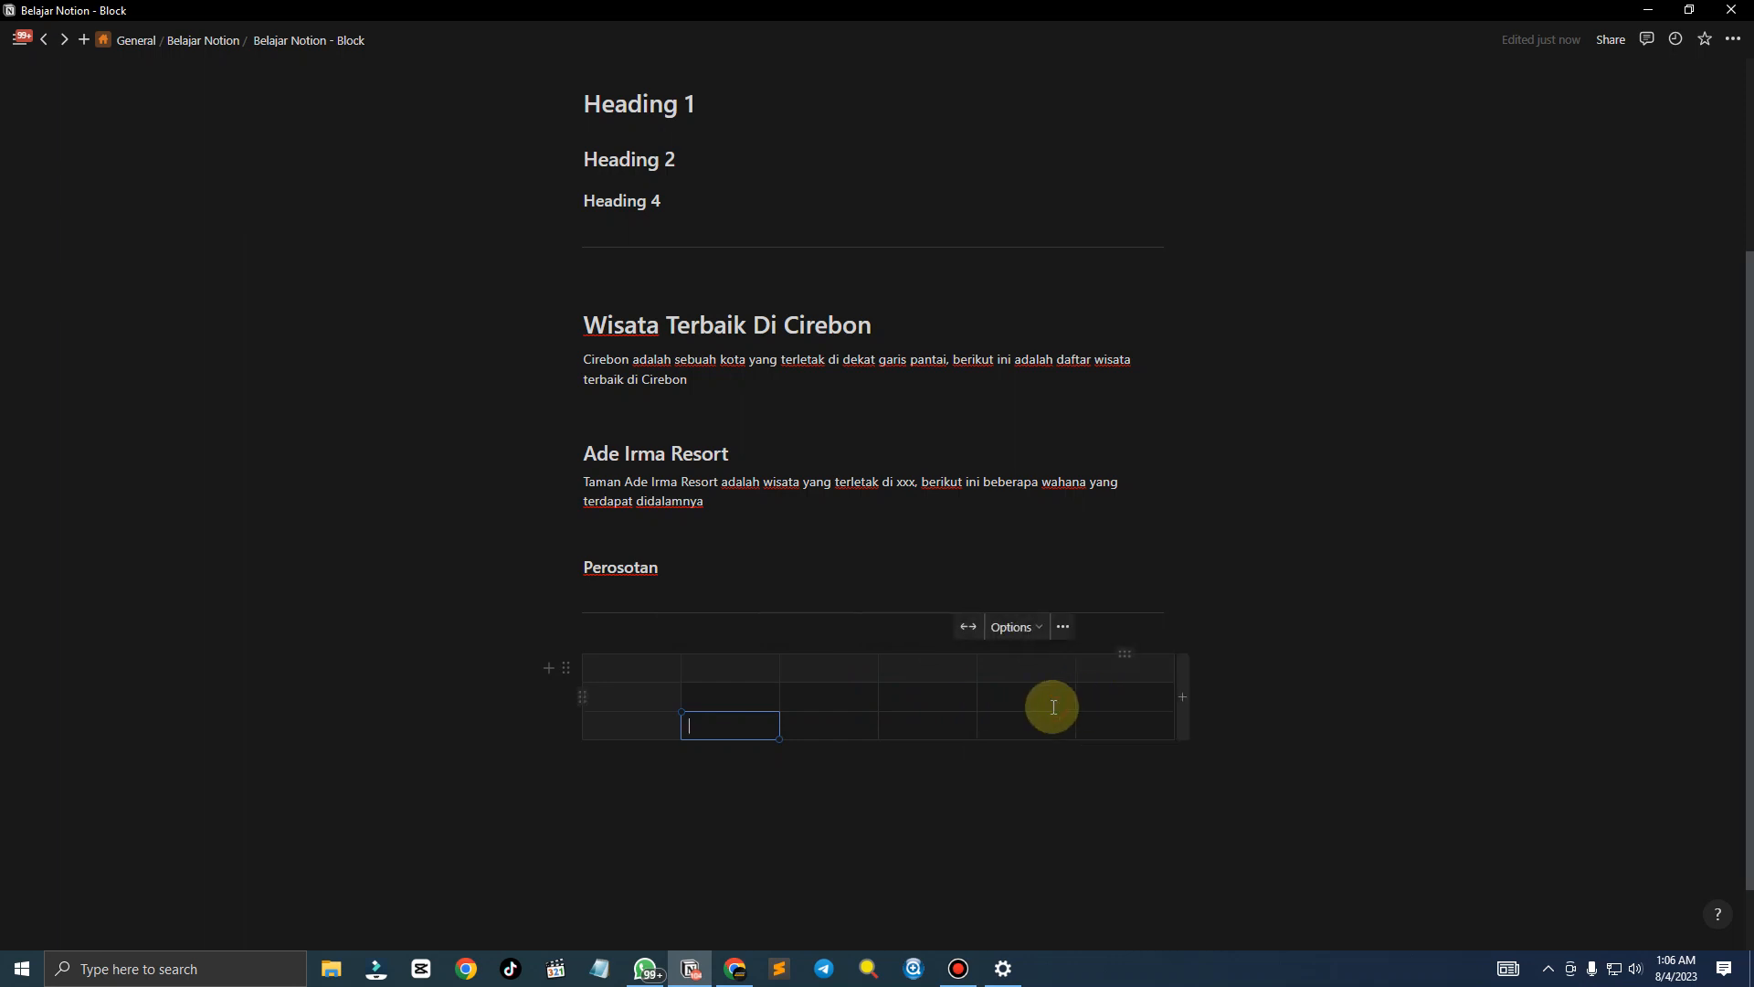
# Fit the table to the page width
pyautogui.click(617, 667)
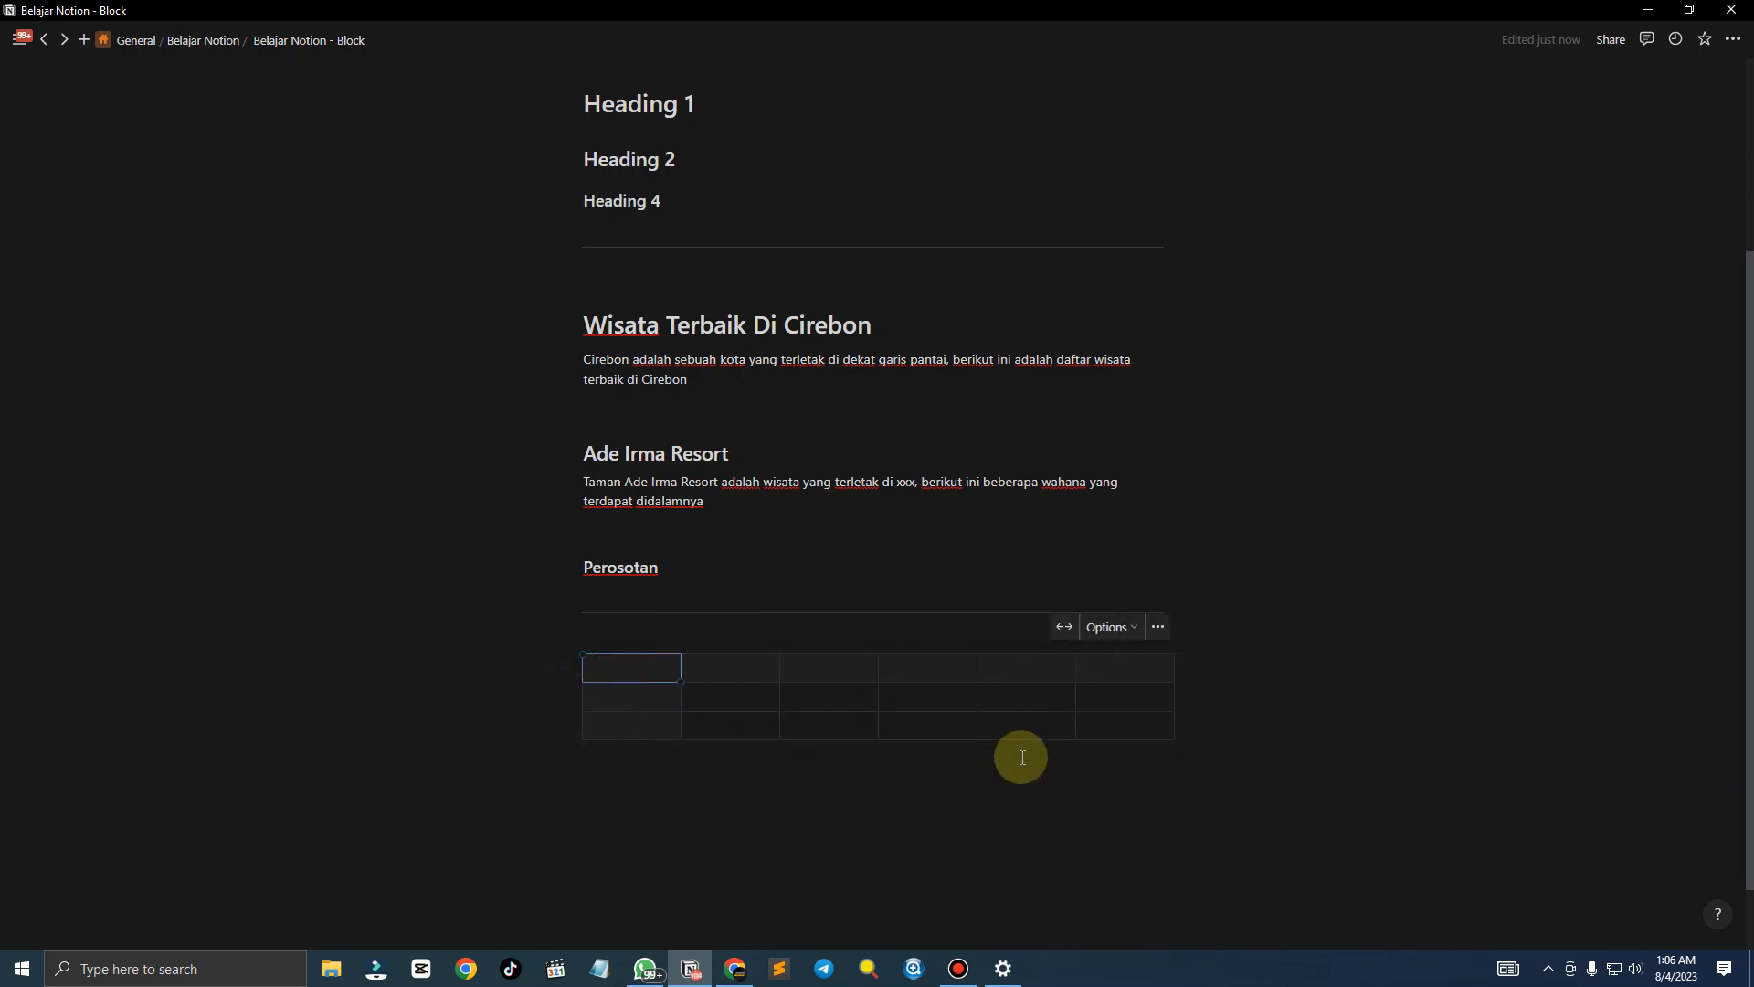
pyautogui.click(1109, 627)
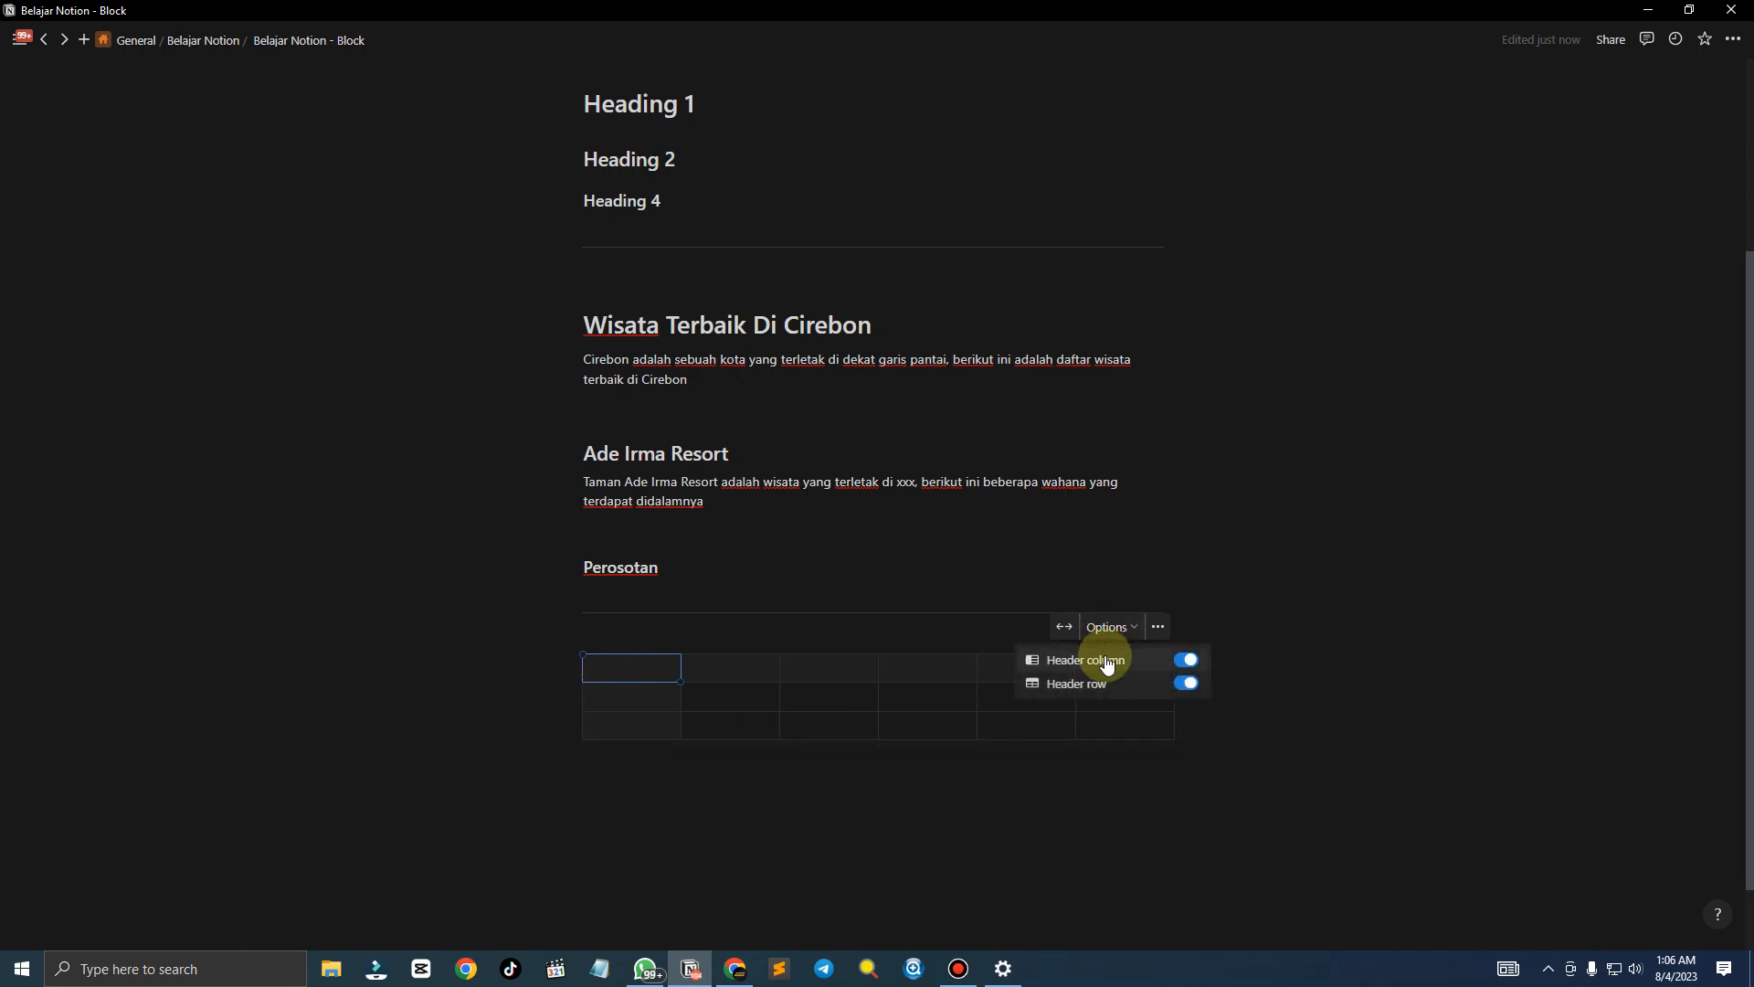
pyautogui.click(1186, 660)
pyautogui.click(1064, 630)
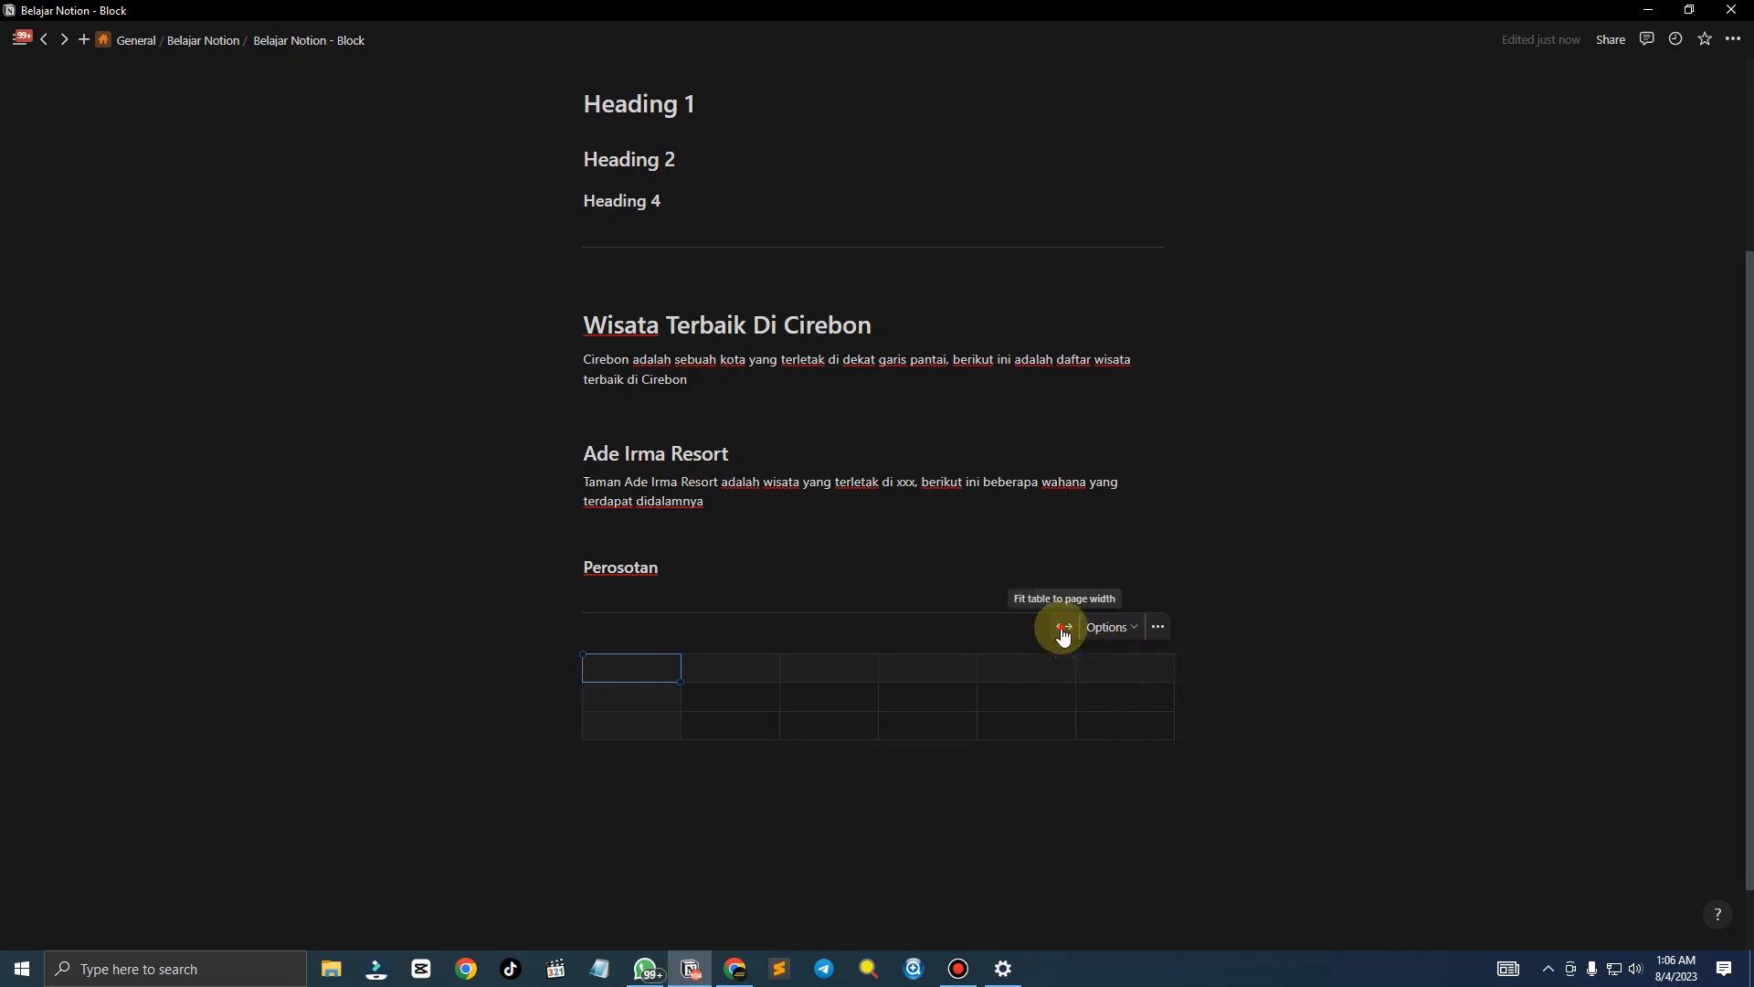
pyautogui.click(1055, 795)
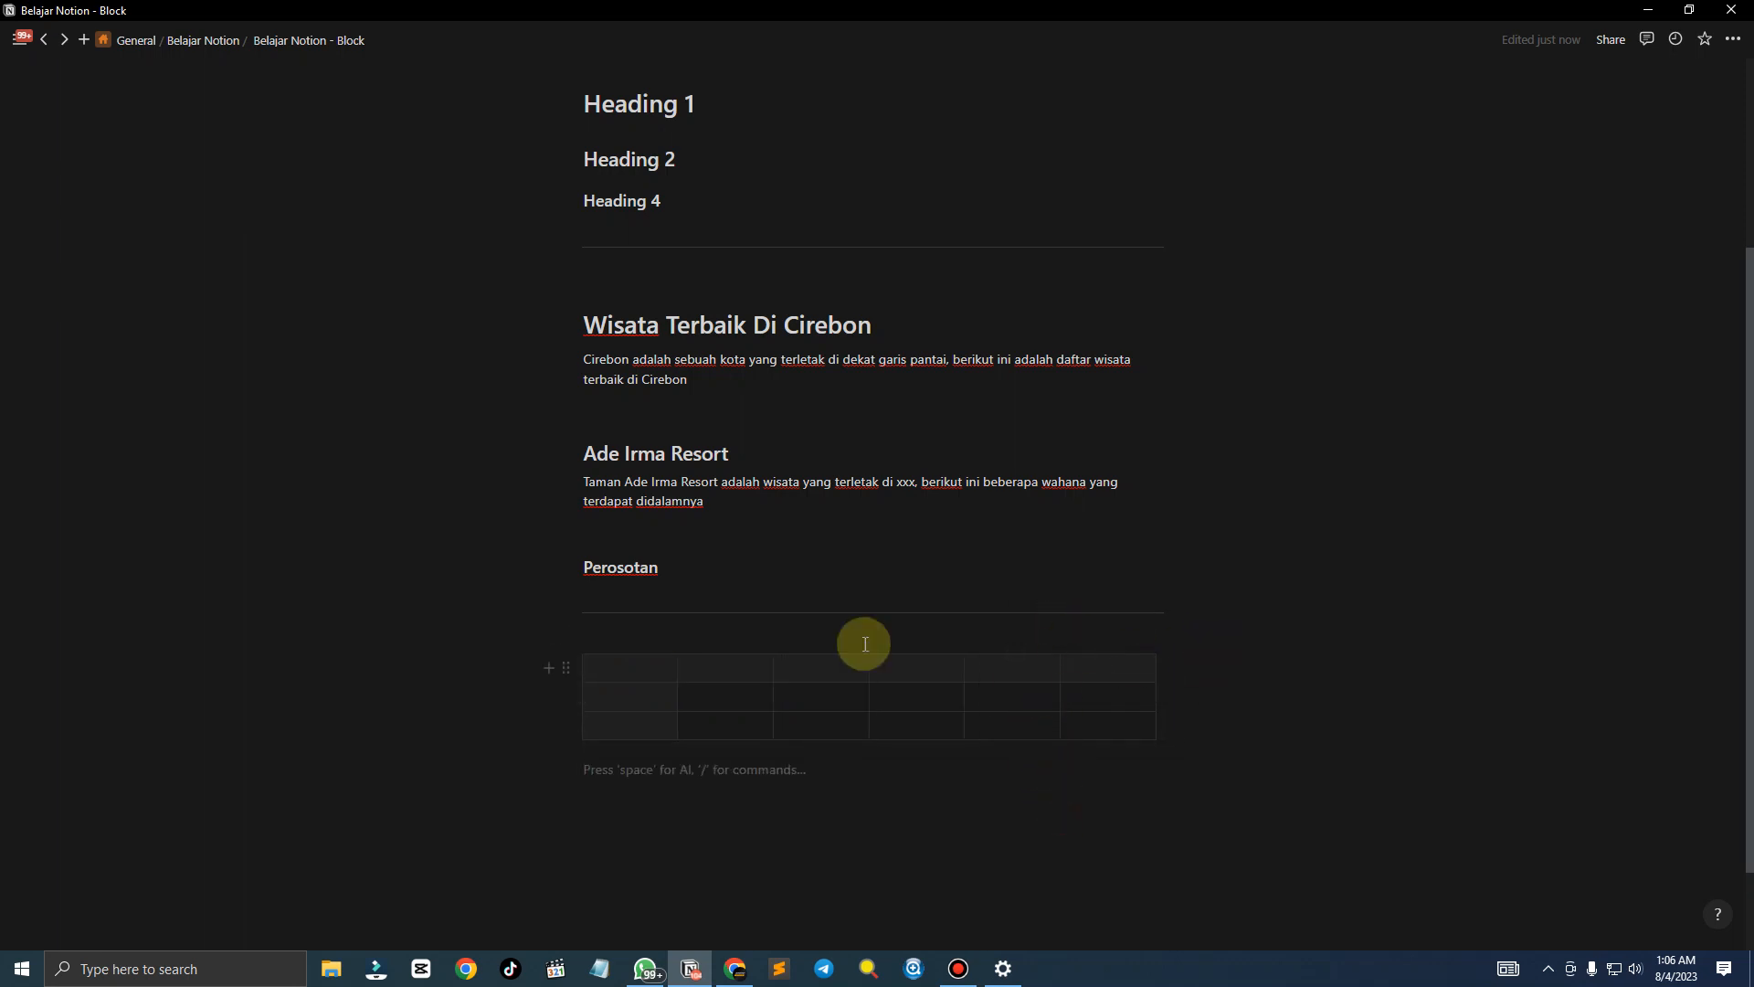
# Fill the first four cells of the table's header row with "No.", "Nama", "Alamat" and "Gender"
pyautogui.click(653, 670)
pyautogui.write('No.')
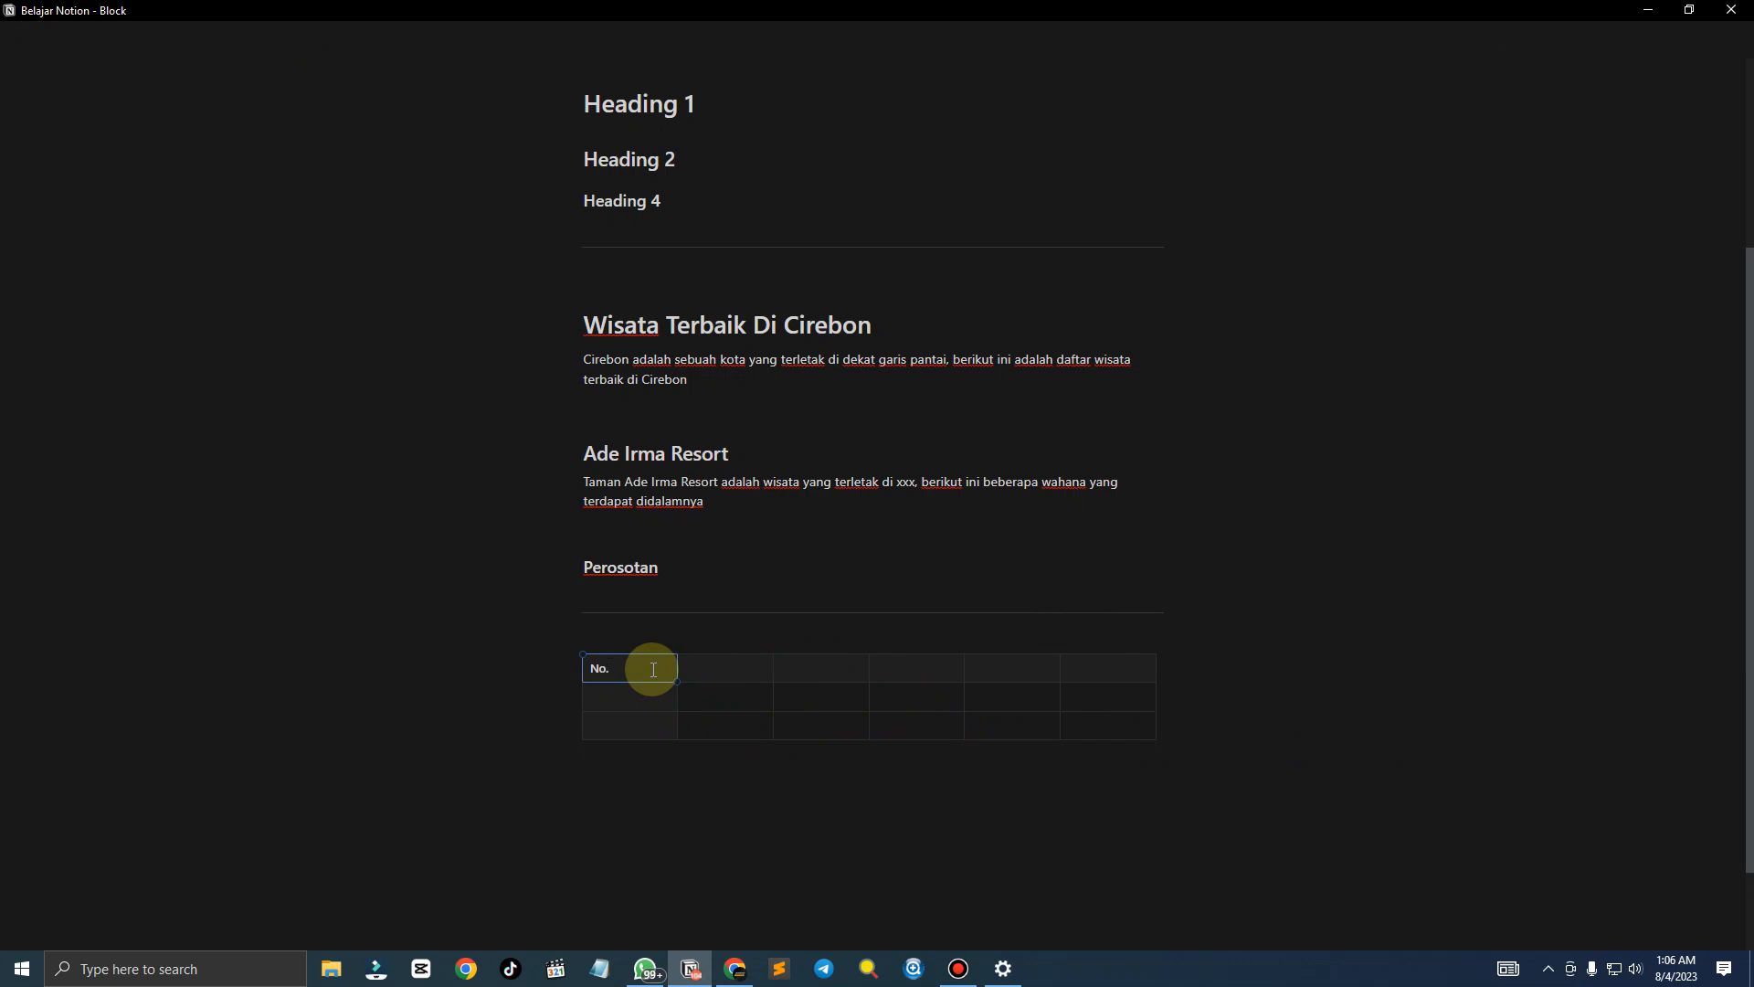
pyautogui.press('Tab')
pyautogui.write('Nam')
pyautogui.press('Tab')
pyautogui.write('Alamat')
pyautogui.press('Tab')
pyautogui.write('G')
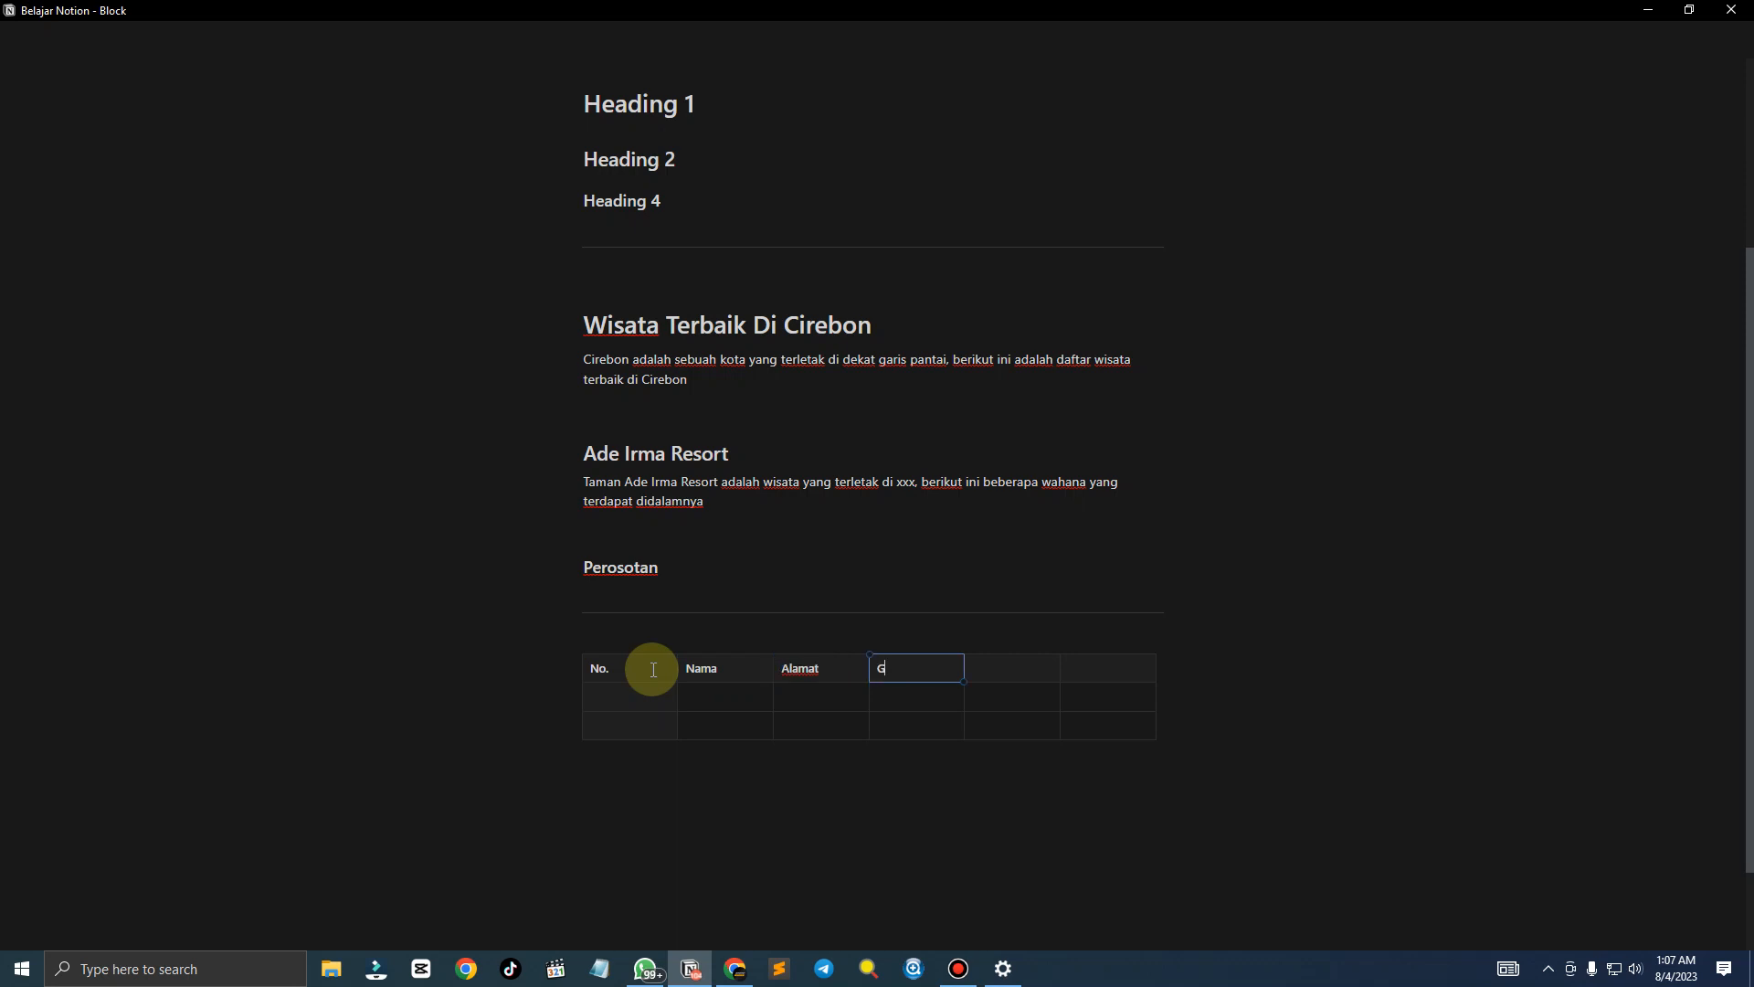
pyautogui.write('ender')
pyautogui.press('Down')
pyautogui.press('Left')
pyautogui.press('Left')
pyautogui.press('Left')
# Delete the two empty columns after the Gender column
pyautogui.moveTo(1030, 670); pyautogui.dragTo(1126, 715)
pyautogui.click(1118, 693)
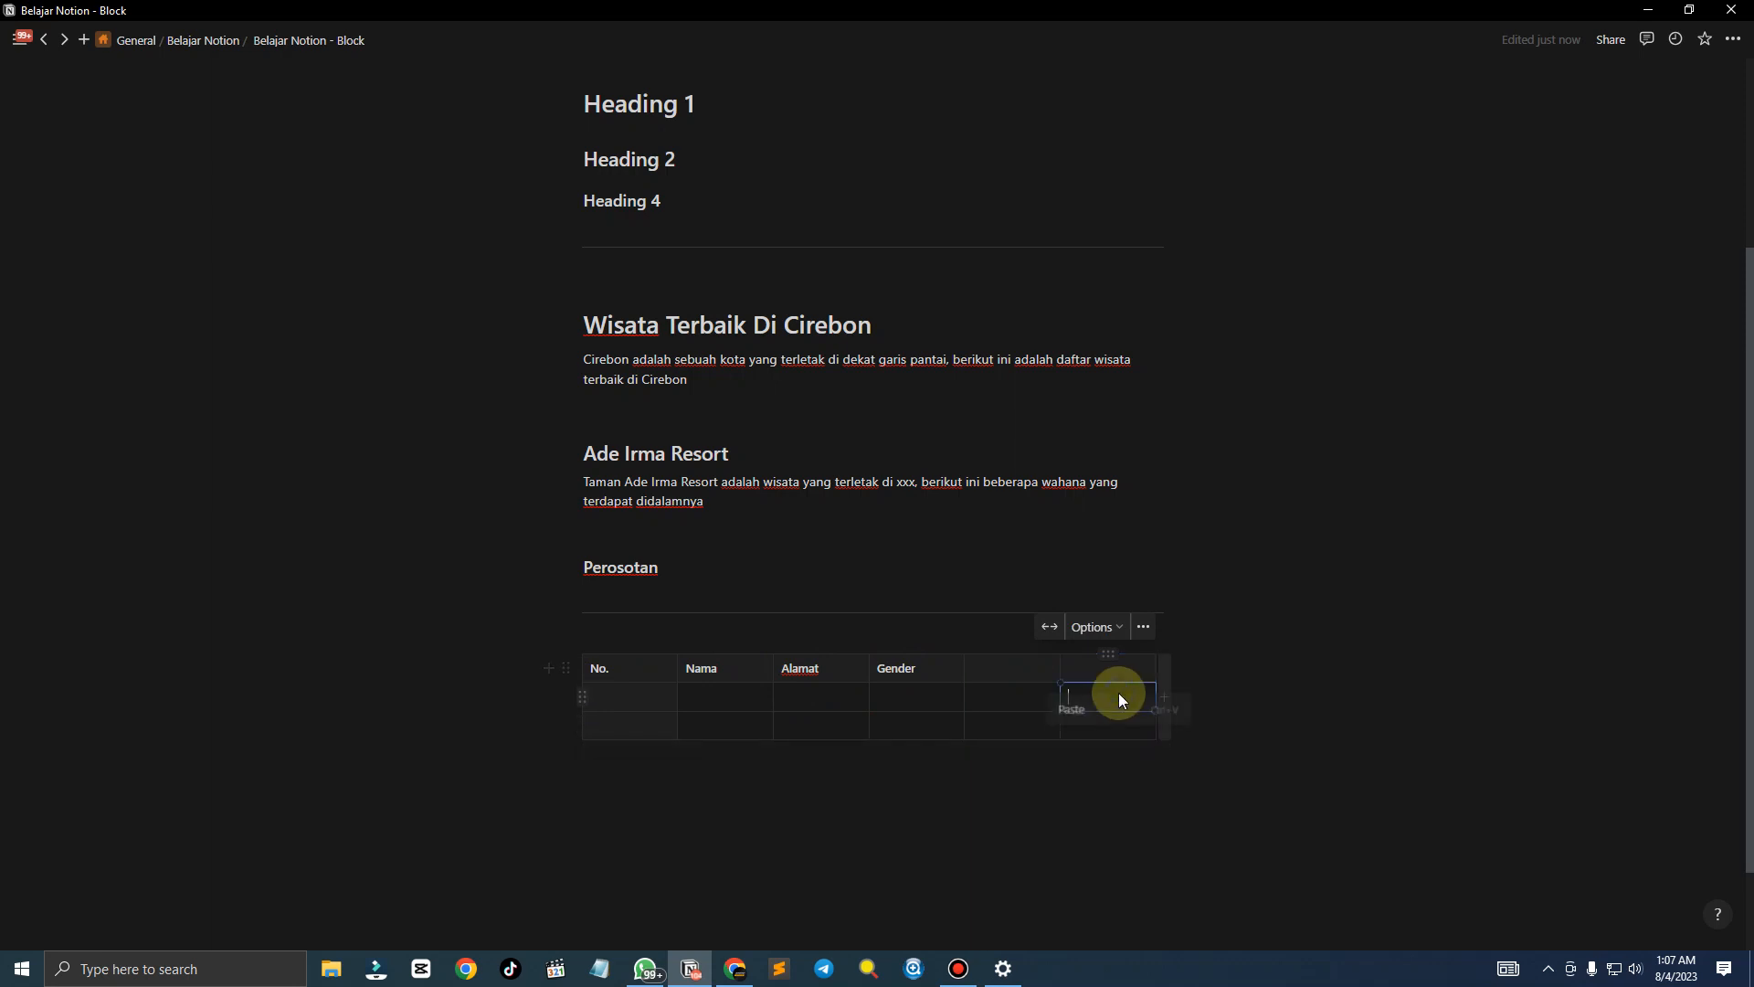
pyautogui.click(1108, 654)
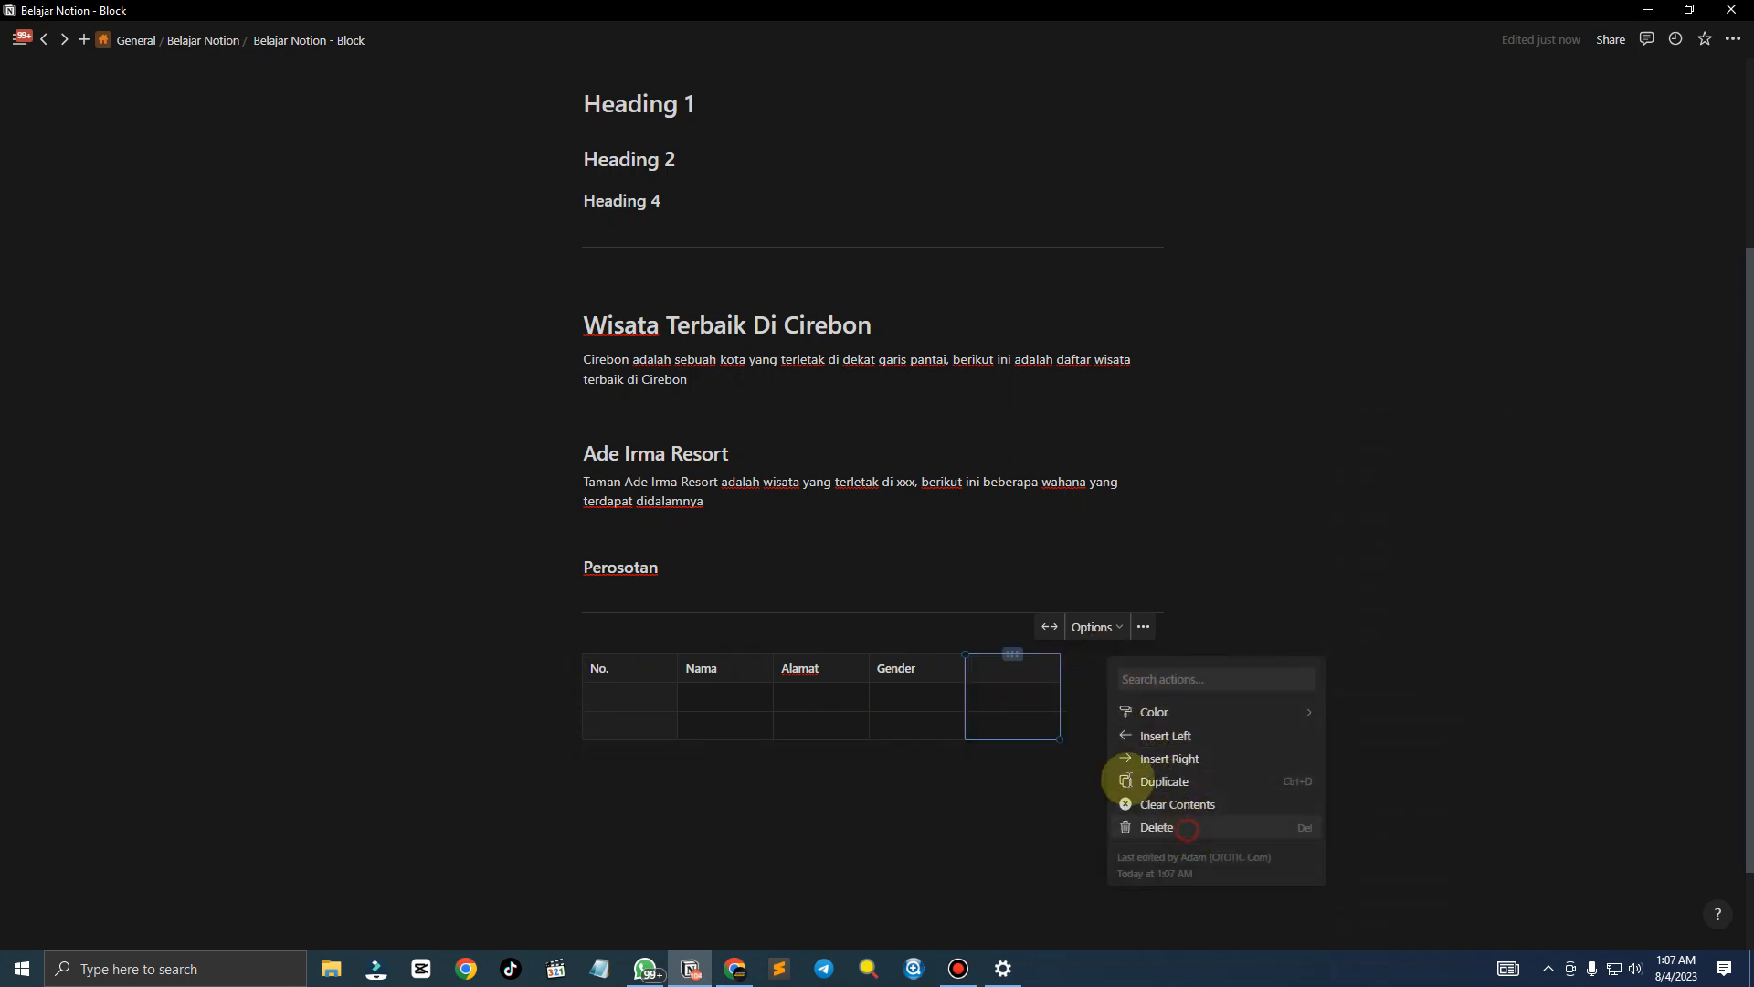
pyautogui.press('Delete')
pyautogui.click(1012, 655)
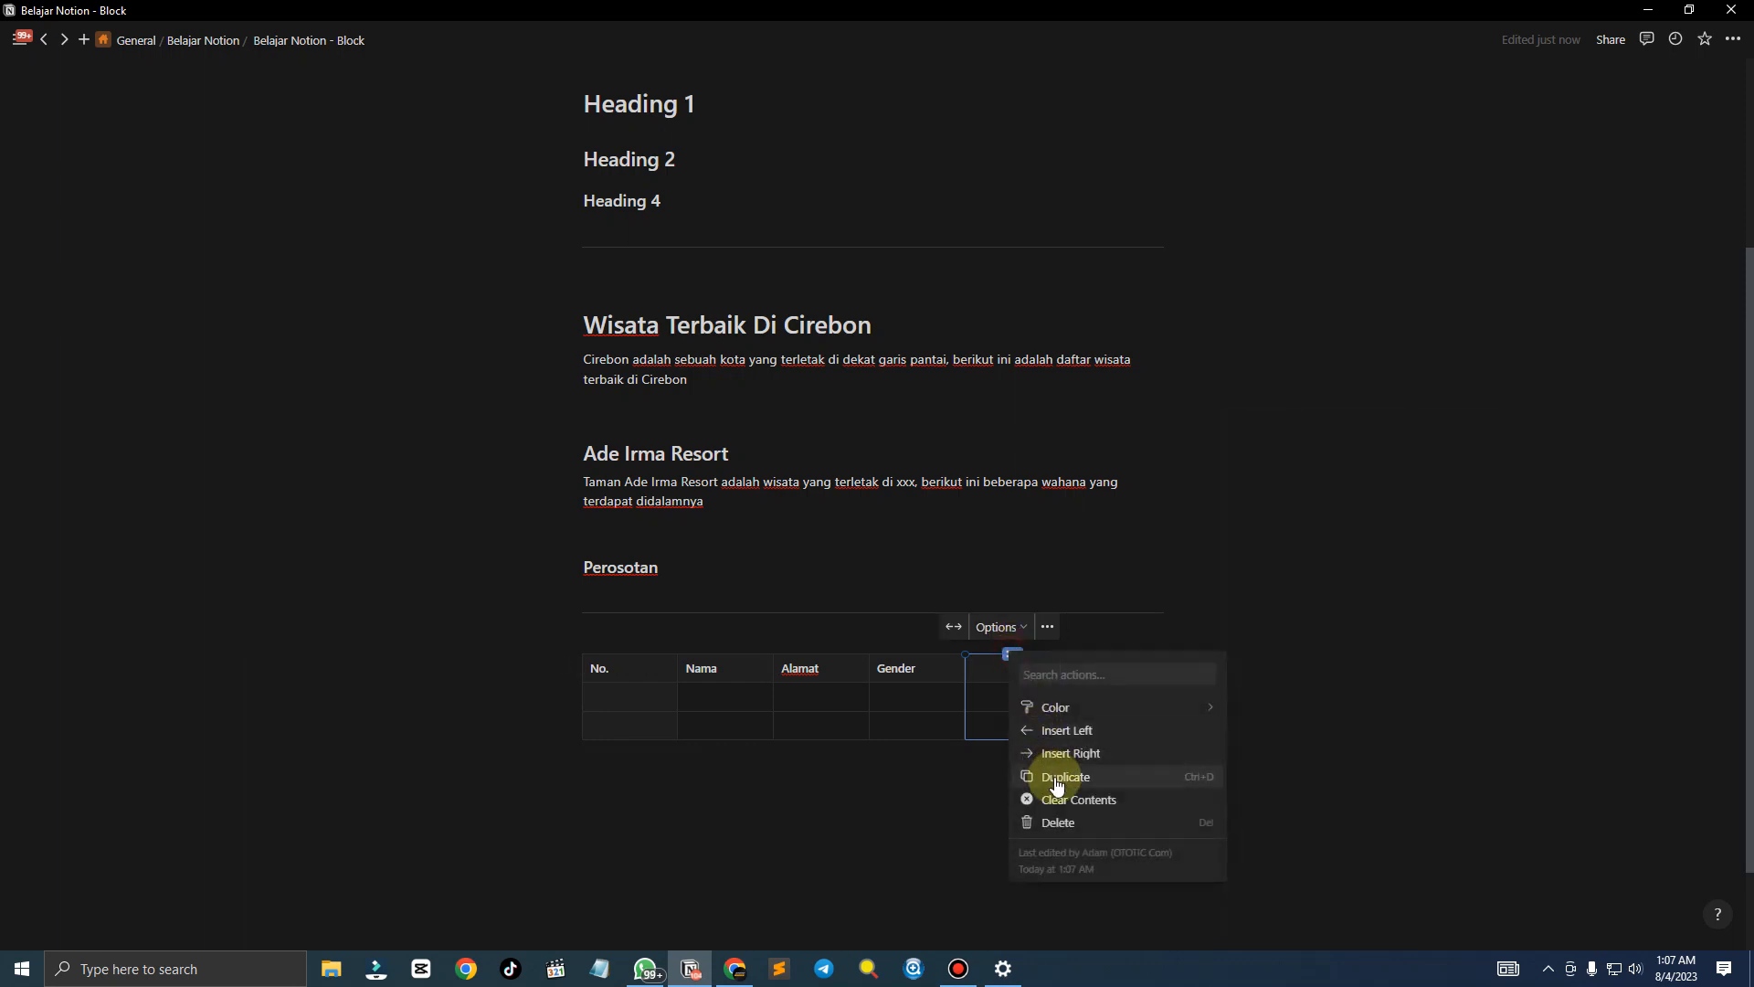
pyautogui.click(1069, 825)
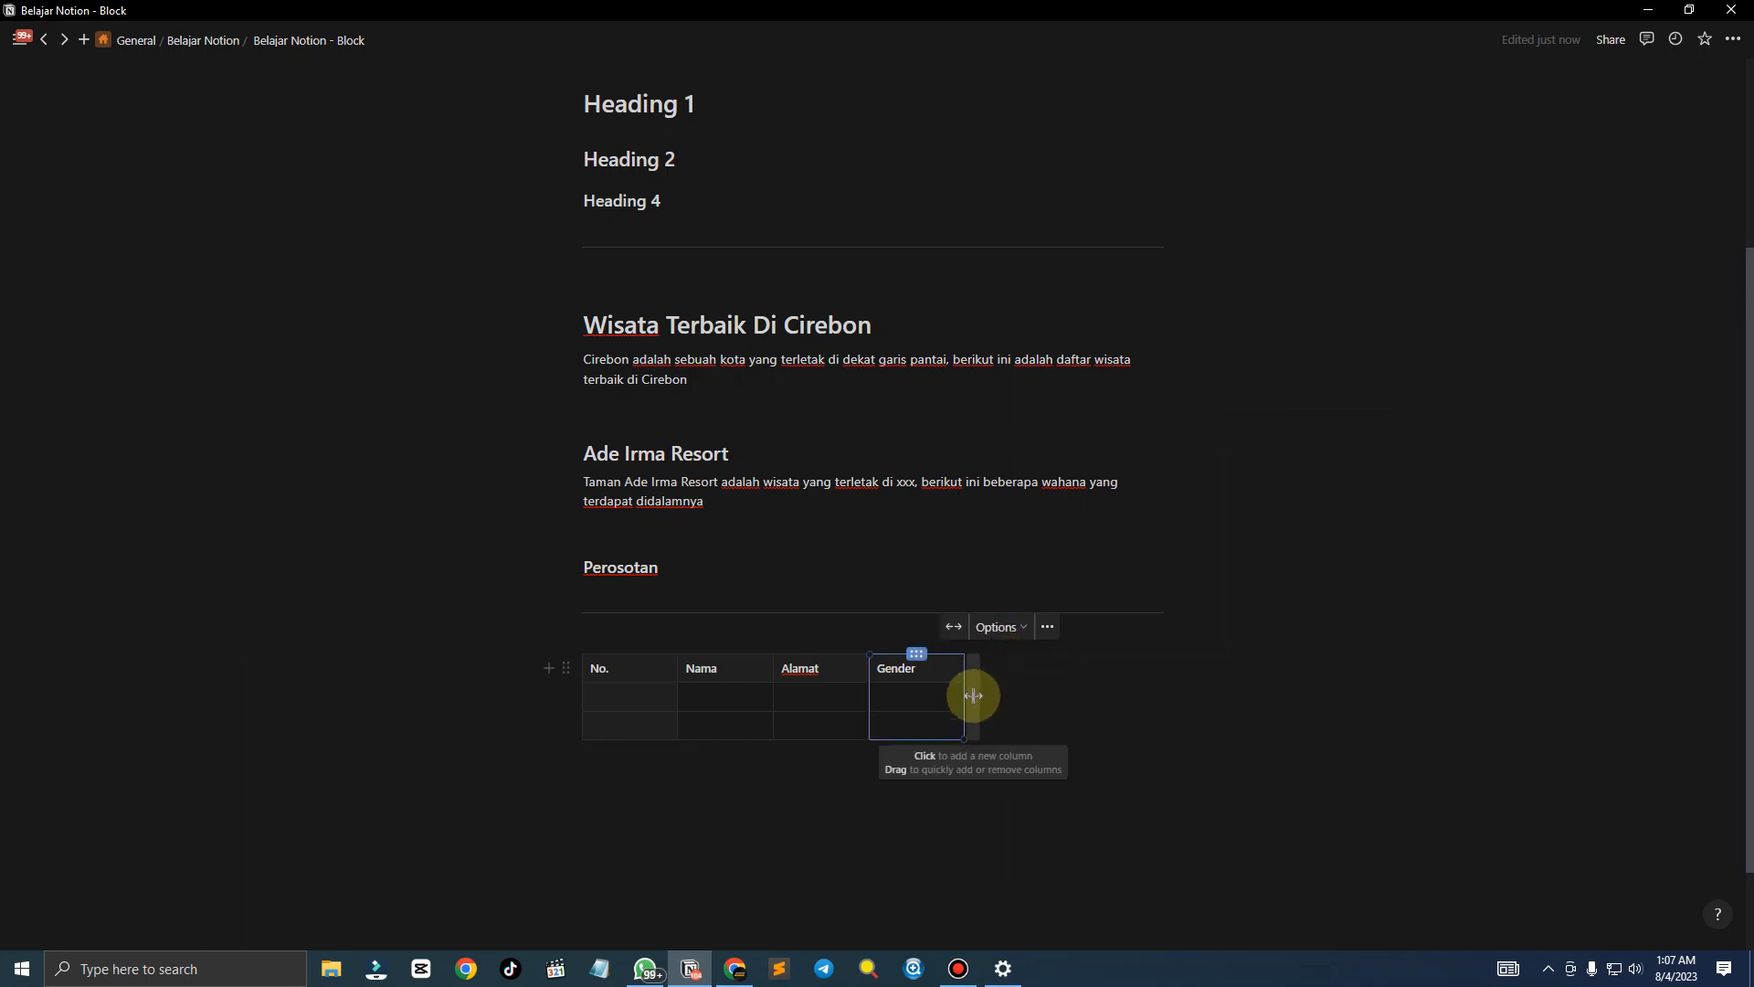
# Duplicate the table's last empty row to add one more row
pyautogui.click(916, 723)
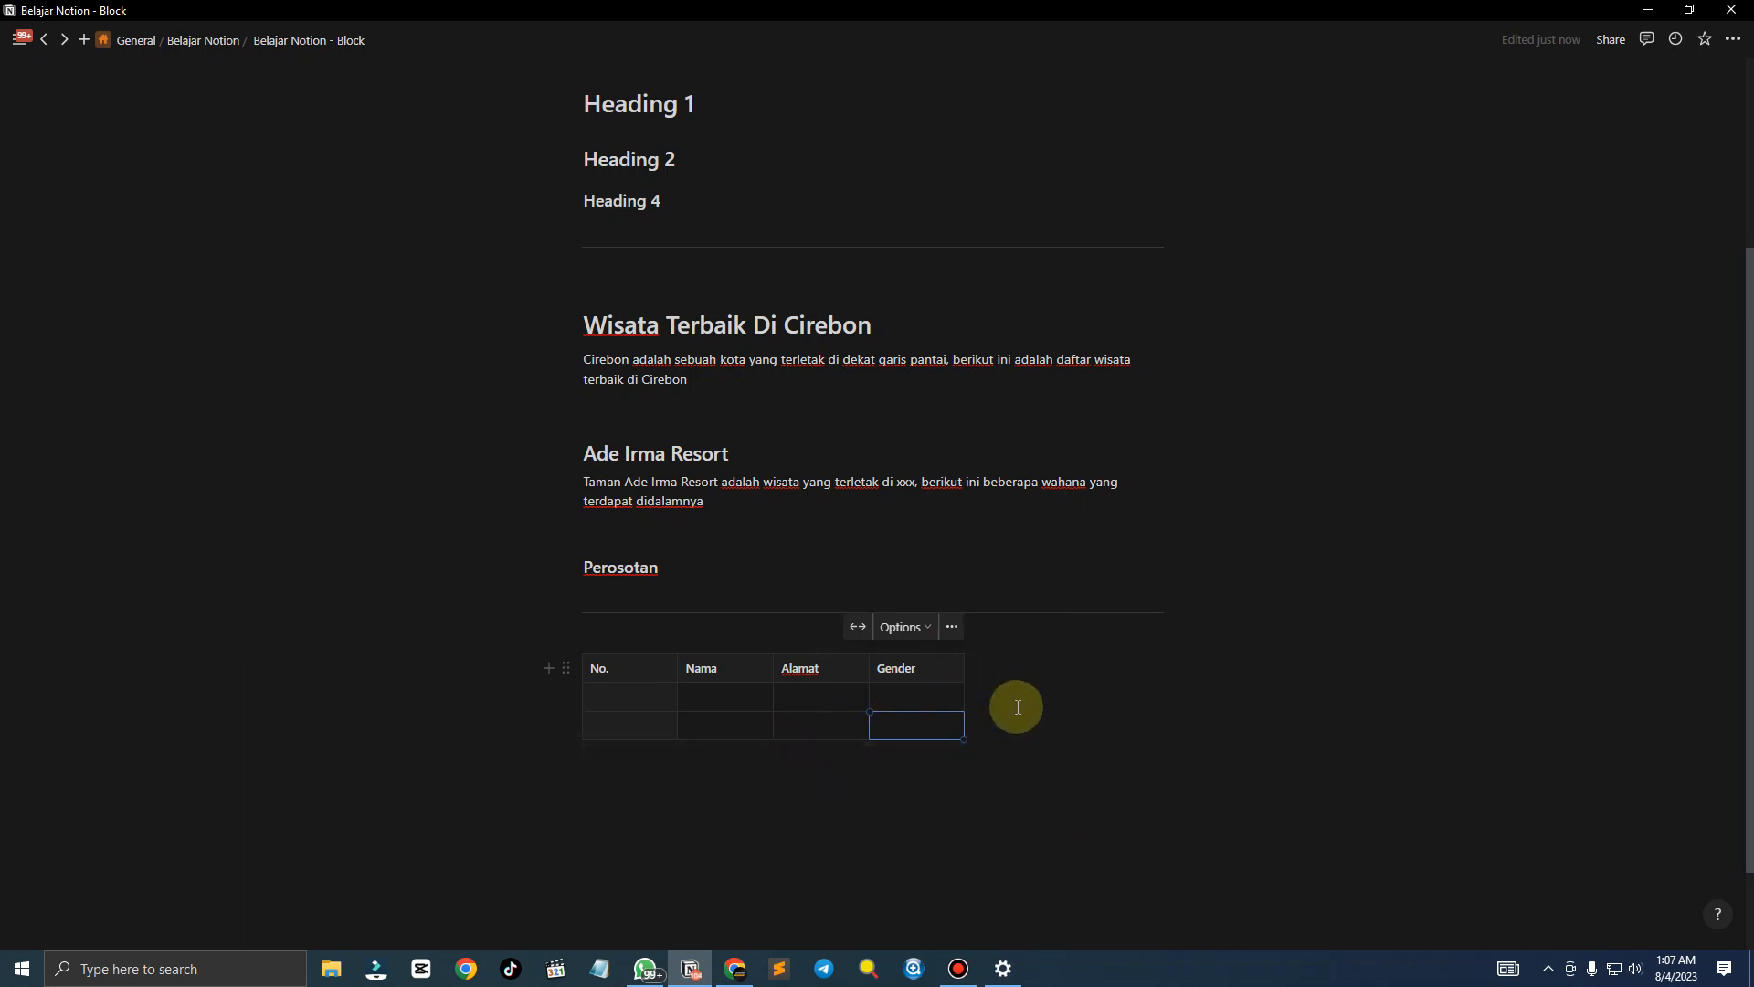
pyautogui.press('Down')
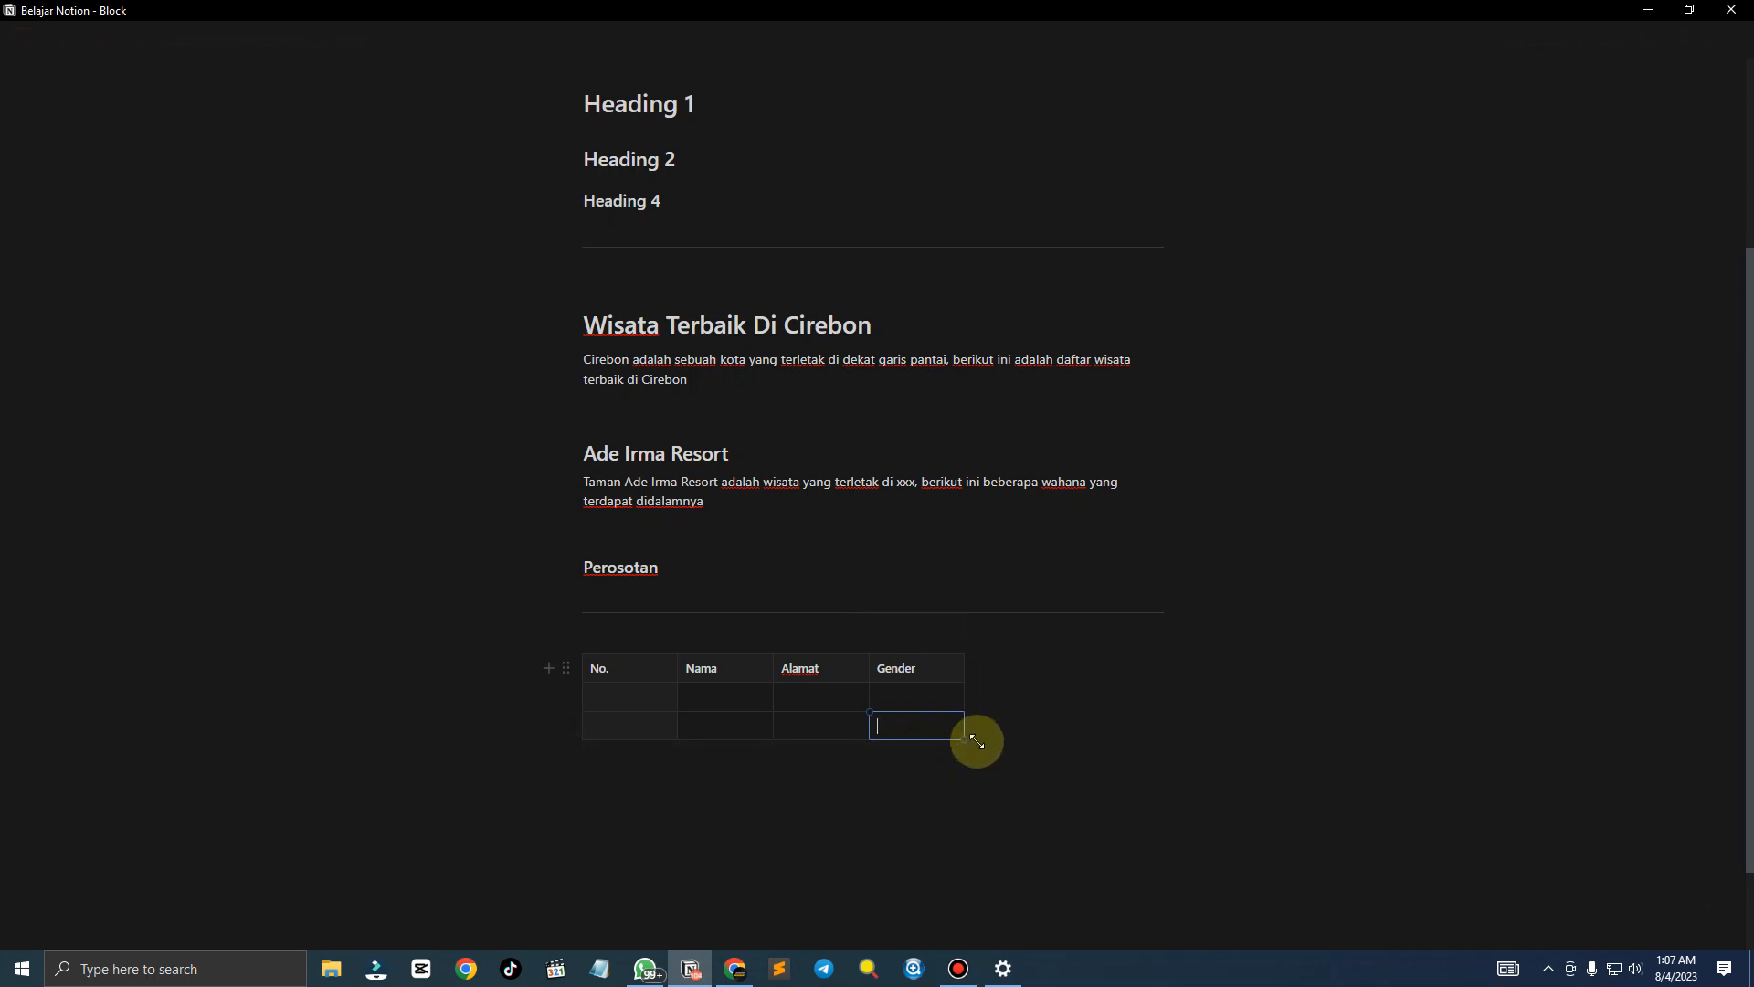
pyautogui.click(583, 725)
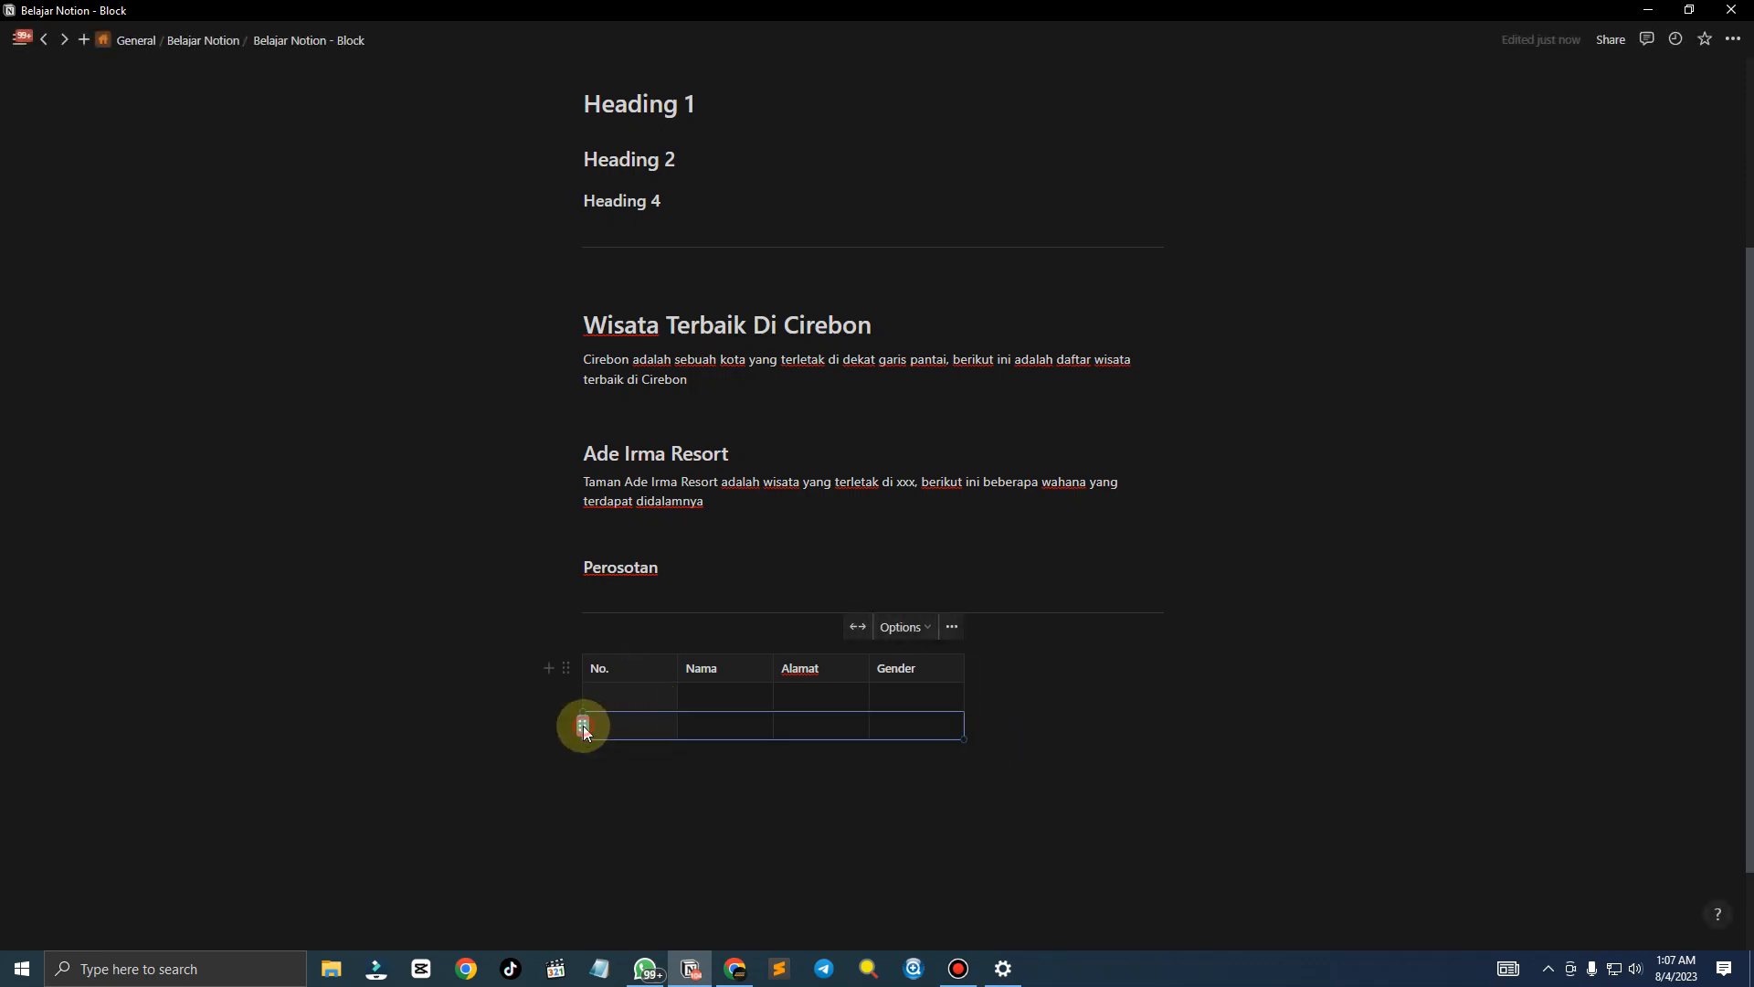
pyautogui.click(632, 625)
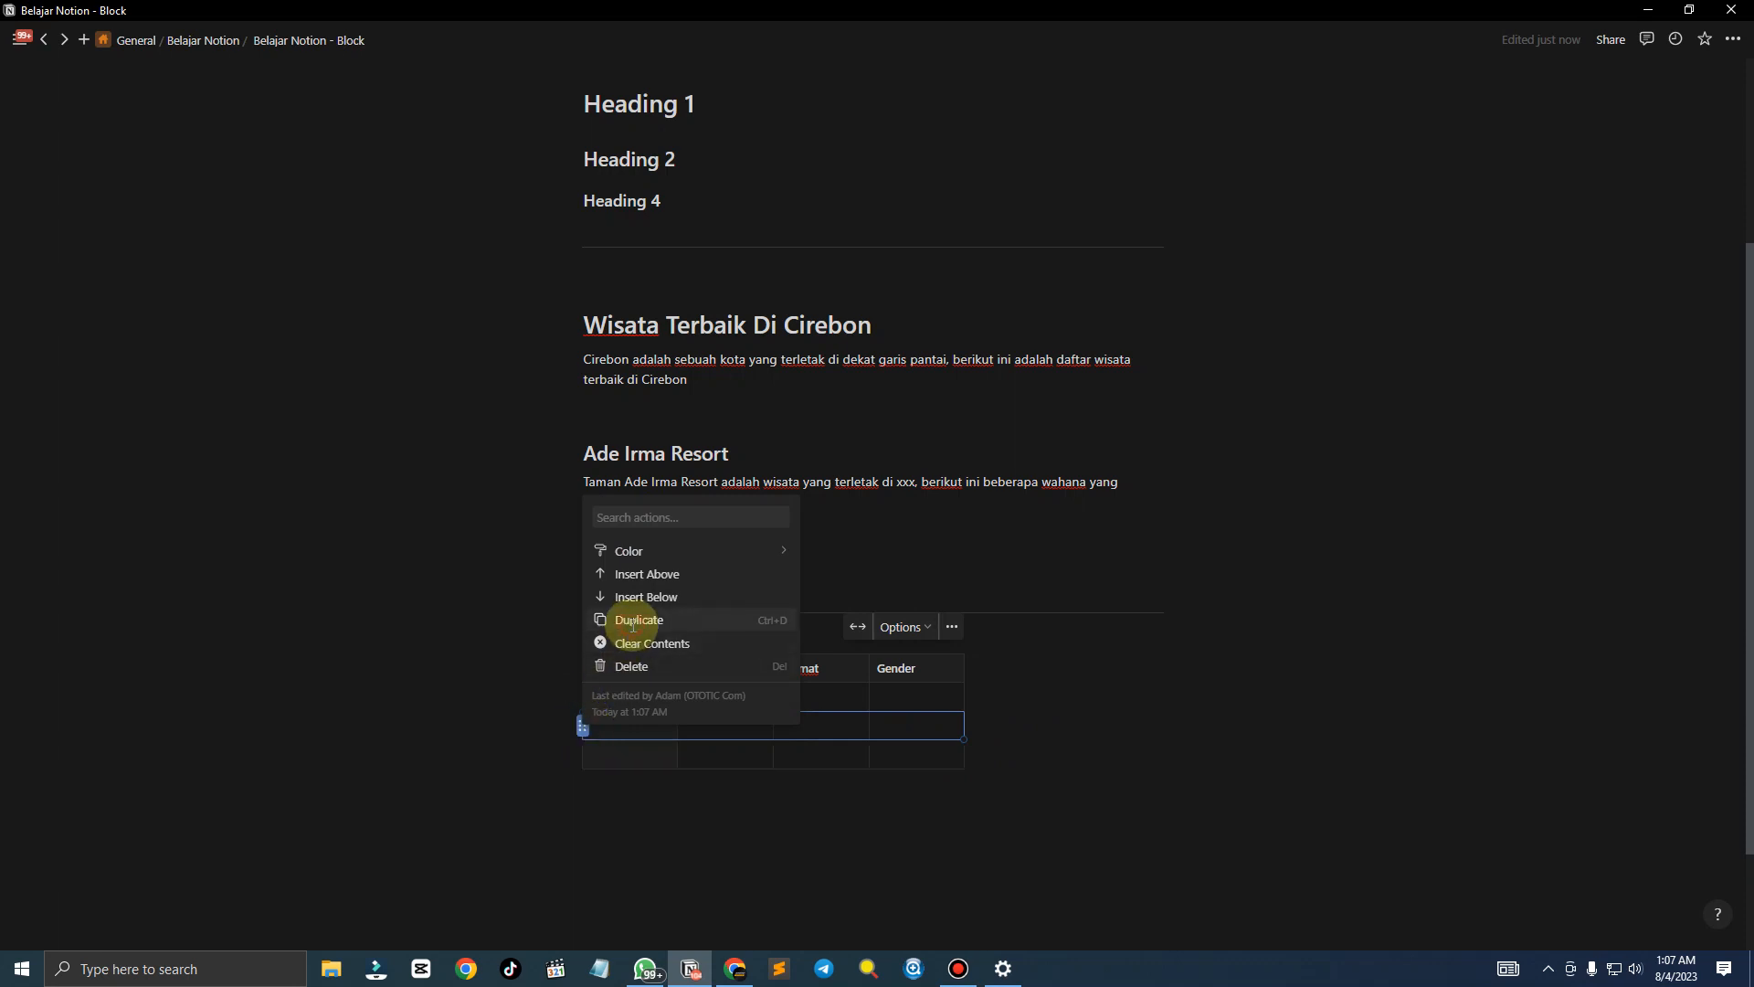
pyautogui.click(588, 753)
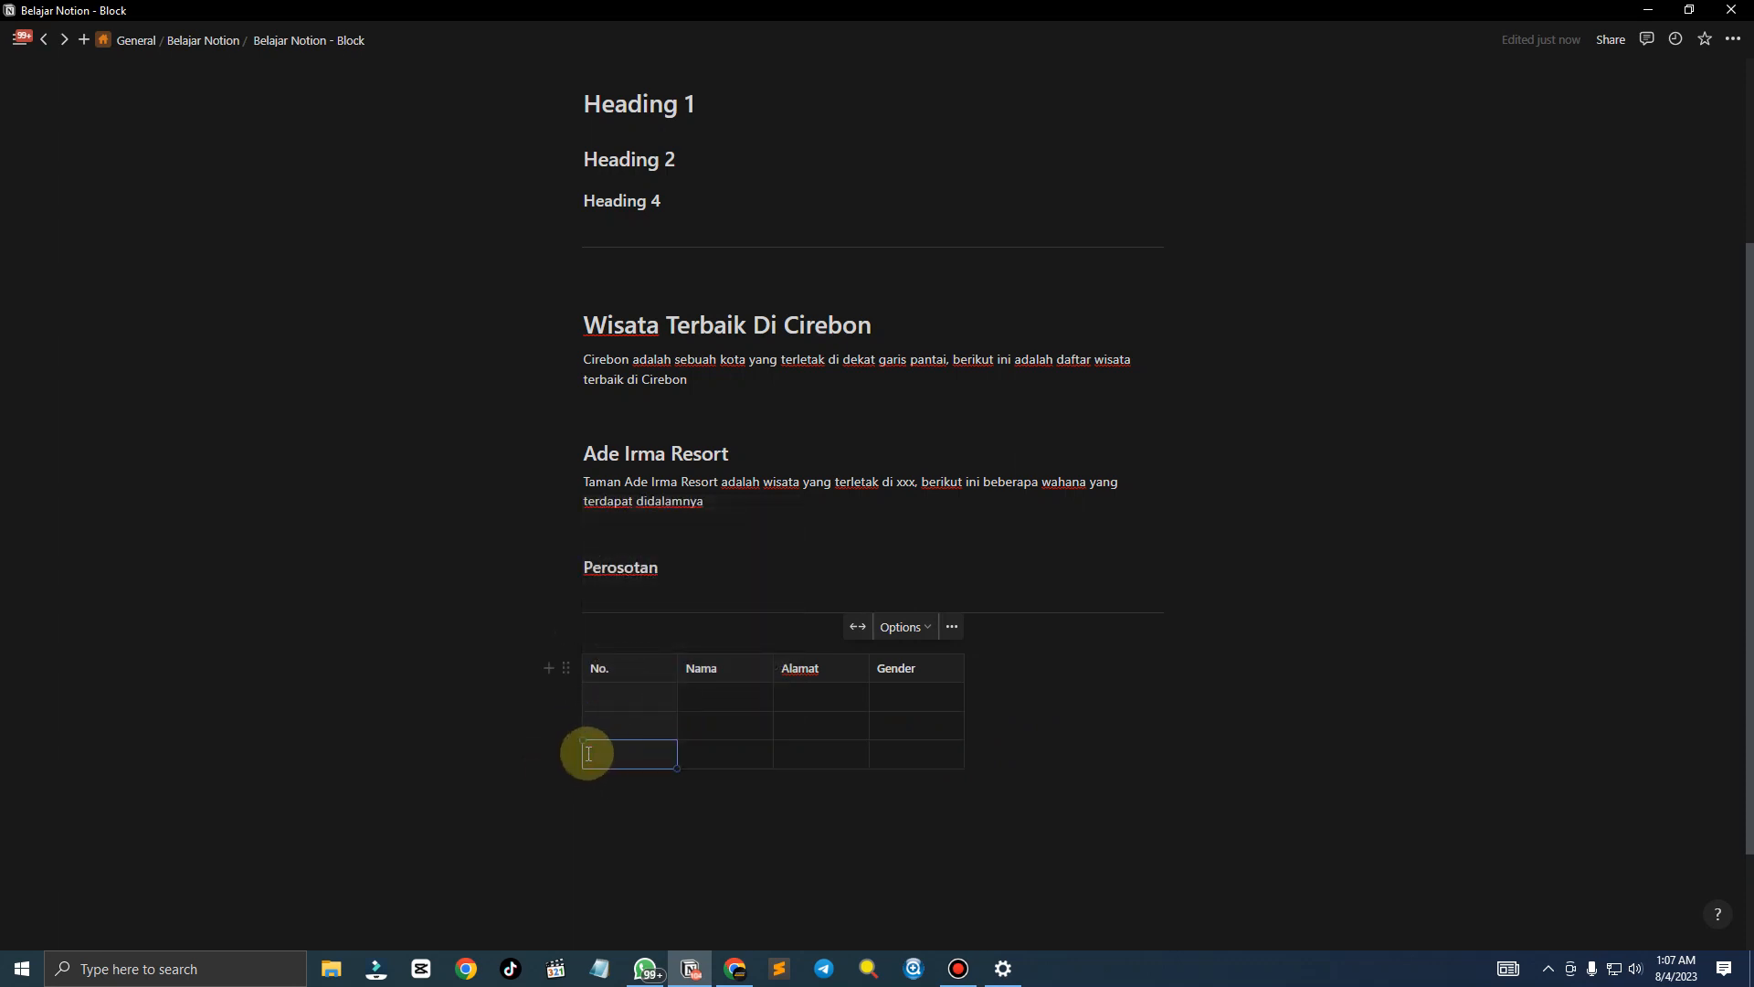
# Fit the four-column table to the page width, and refit it after narrowing the Gender column
pyautogui.click(858, 627)
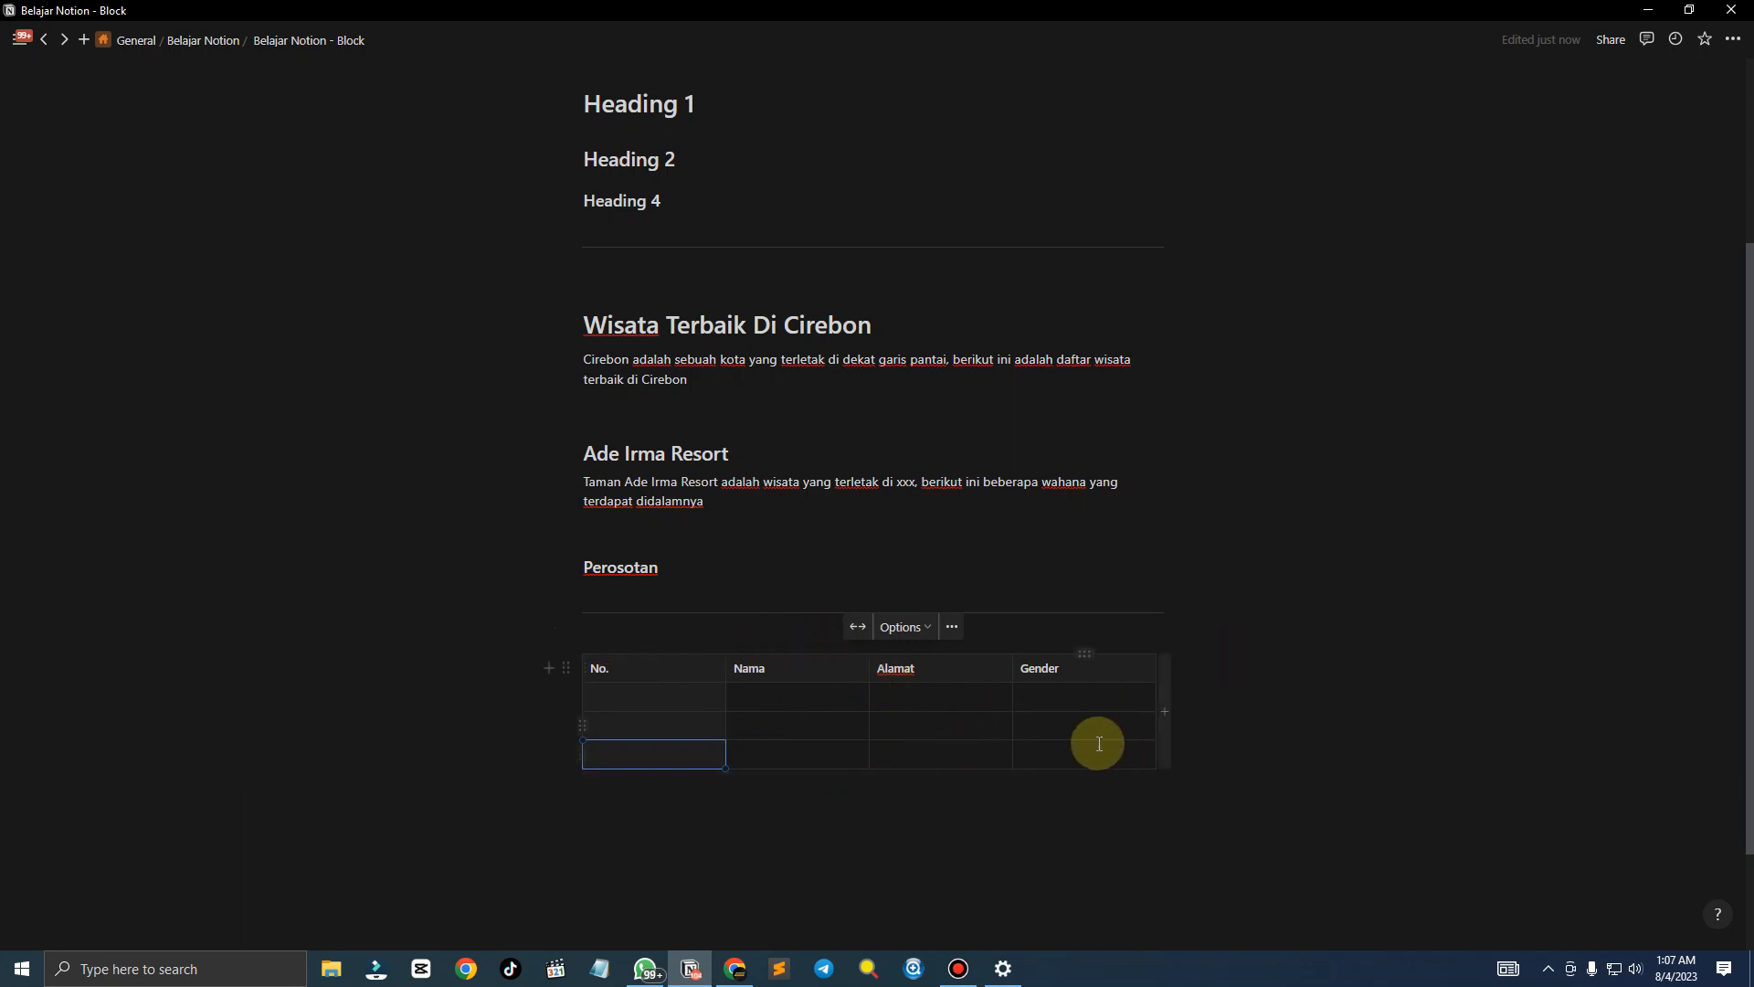
pyautogui.click(567, 674)
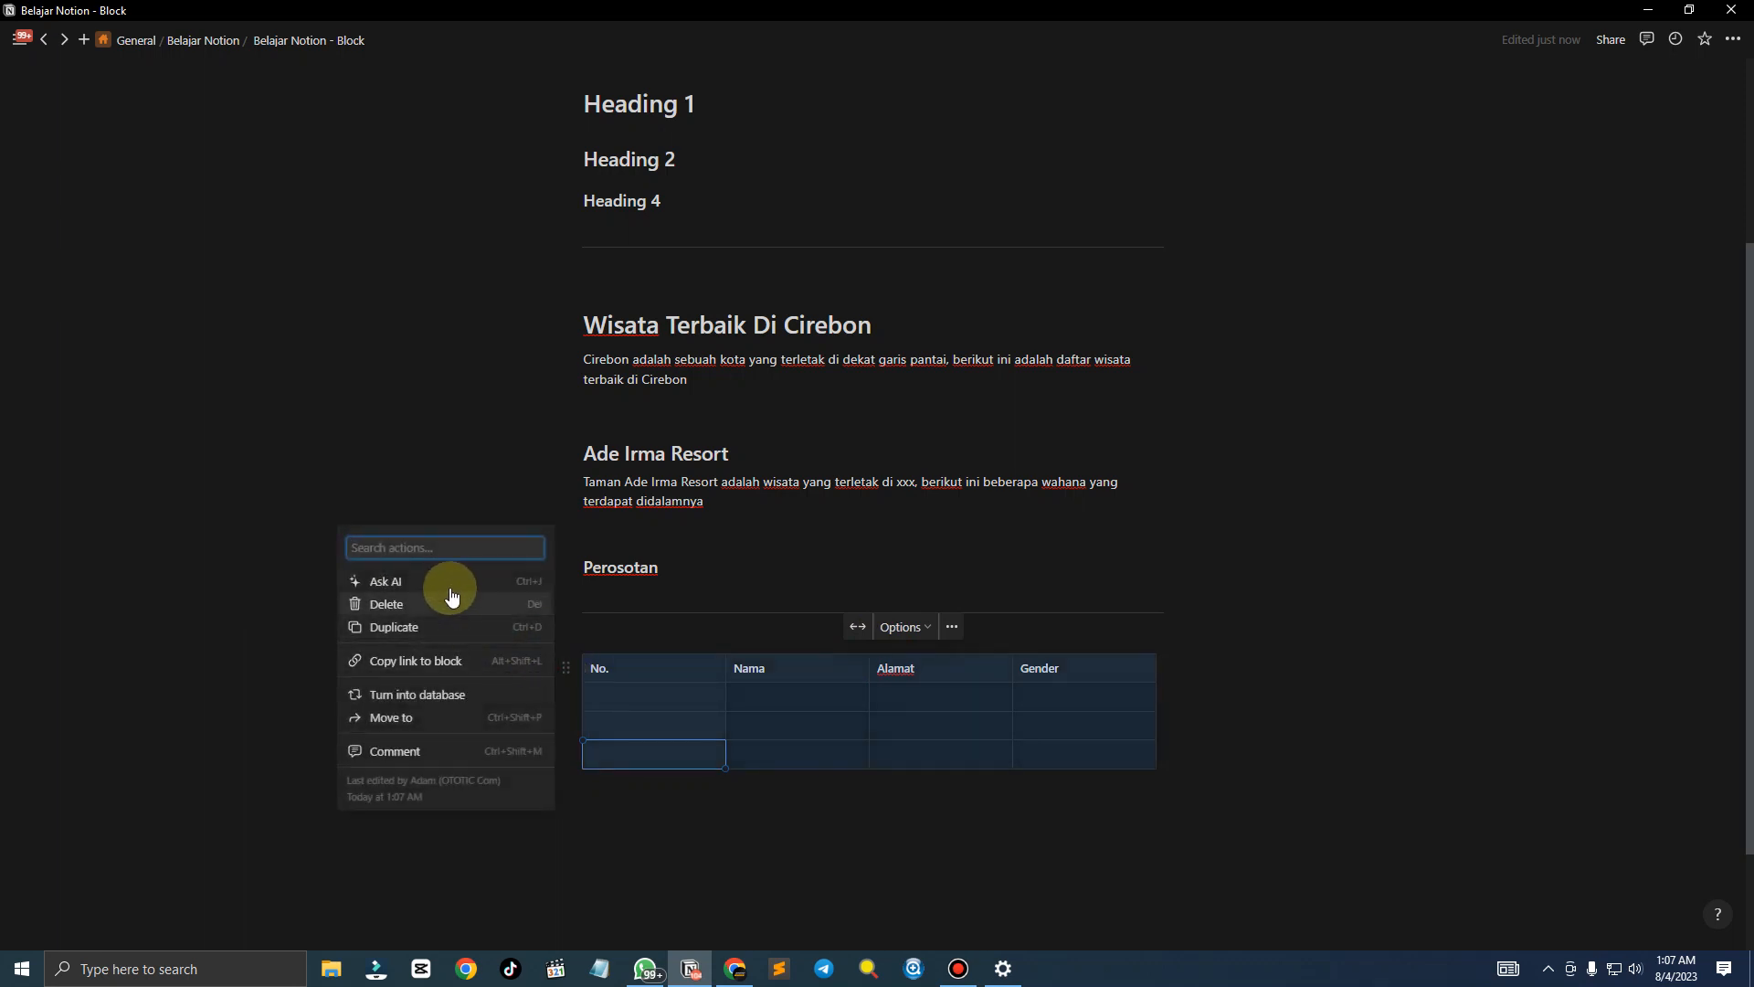
pyautogui.click(1039, 697)
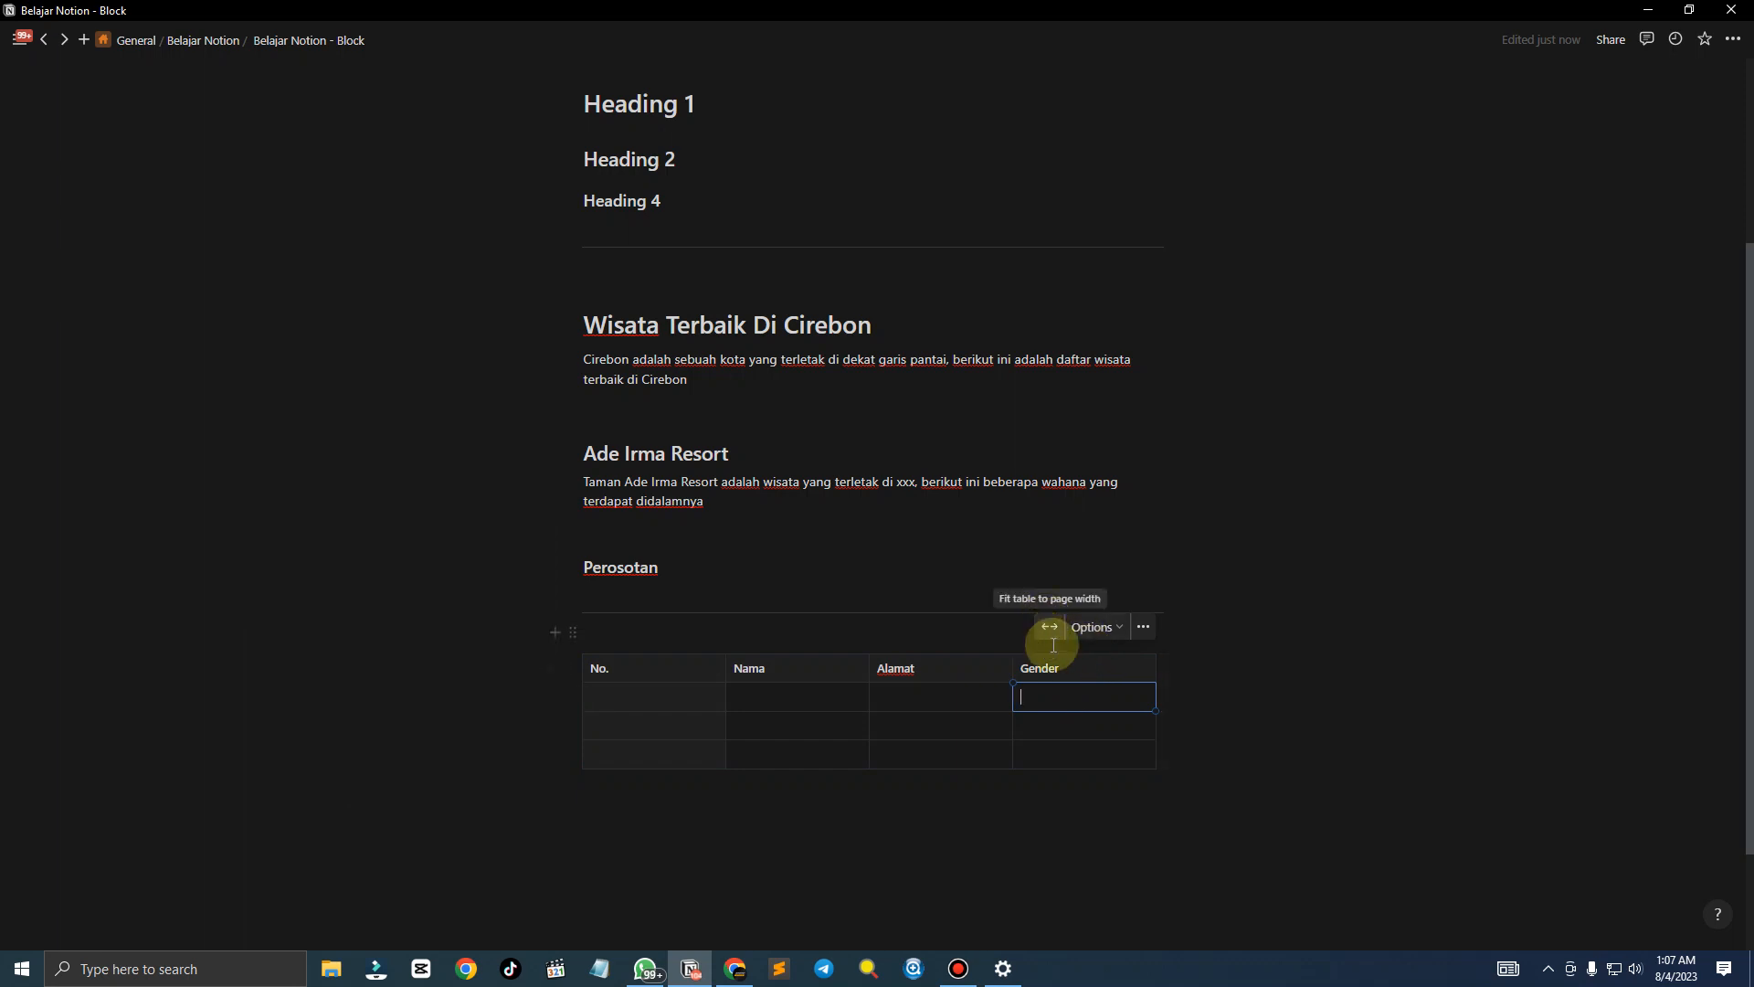
pyautogui.moveTo(1157, 678); pyautogui.dragTo(1035, 693)
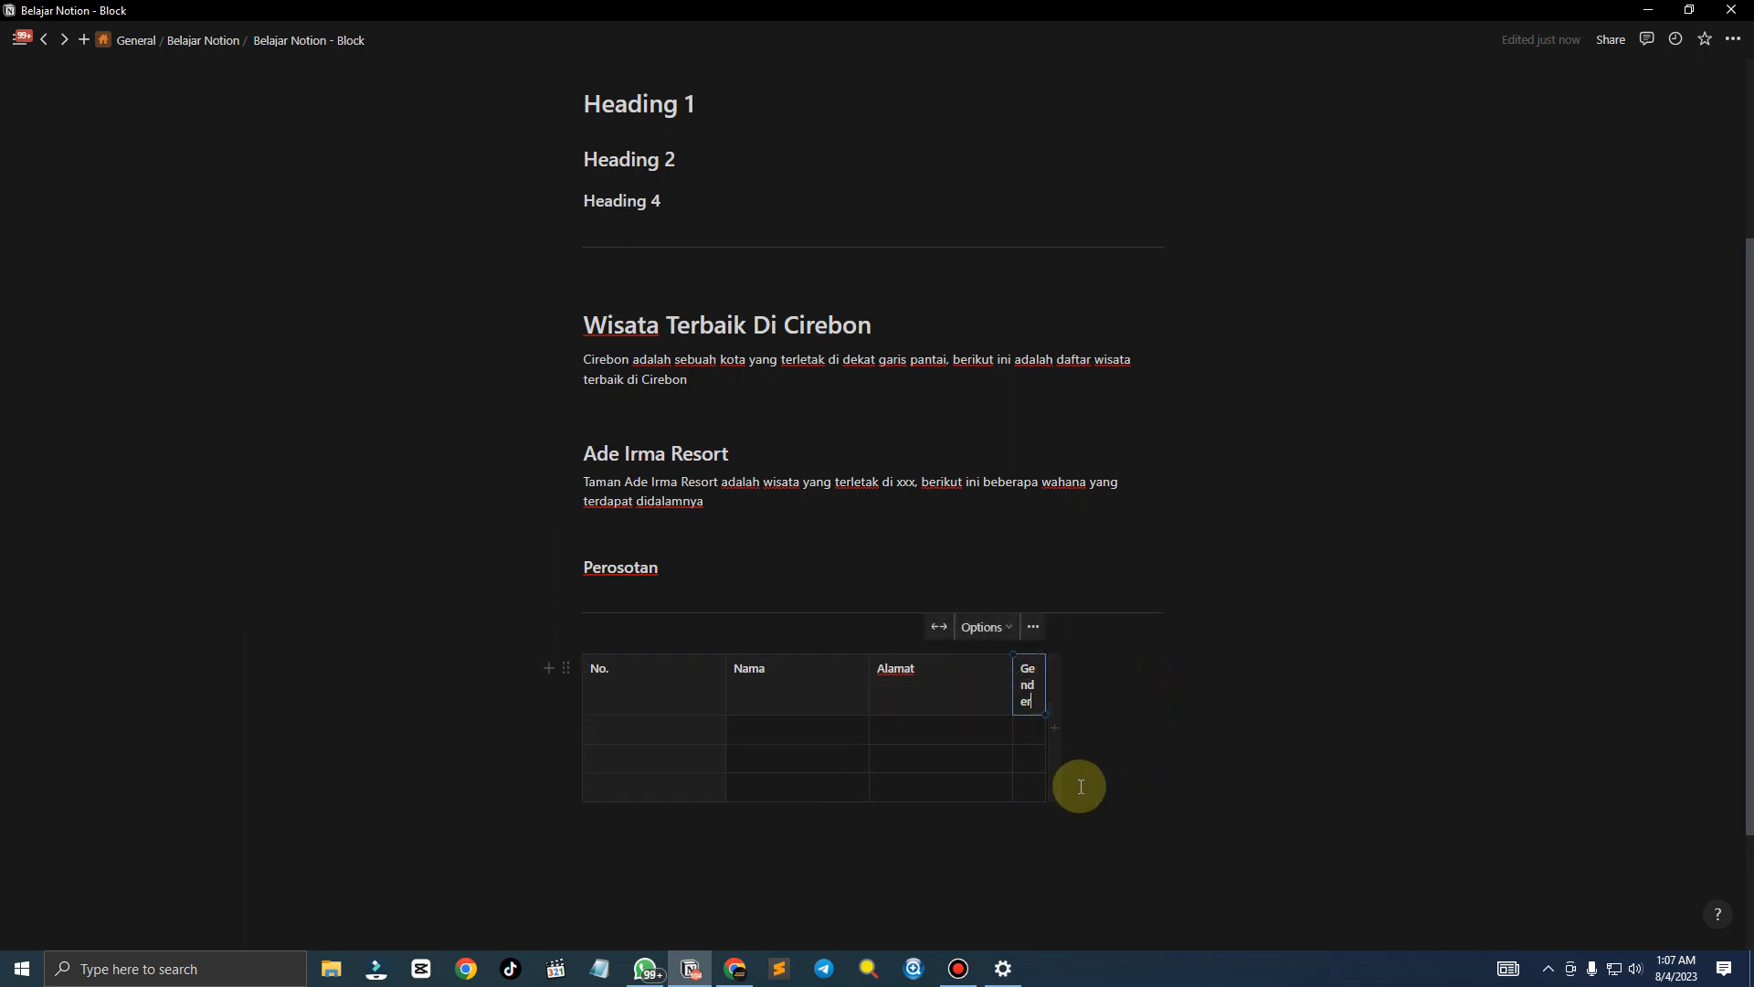
pyautogui.click(940, 629)
# Try switching the table's header row and header column off and back on, and look over the table's block actions
pyautogui.click(1093, 628)
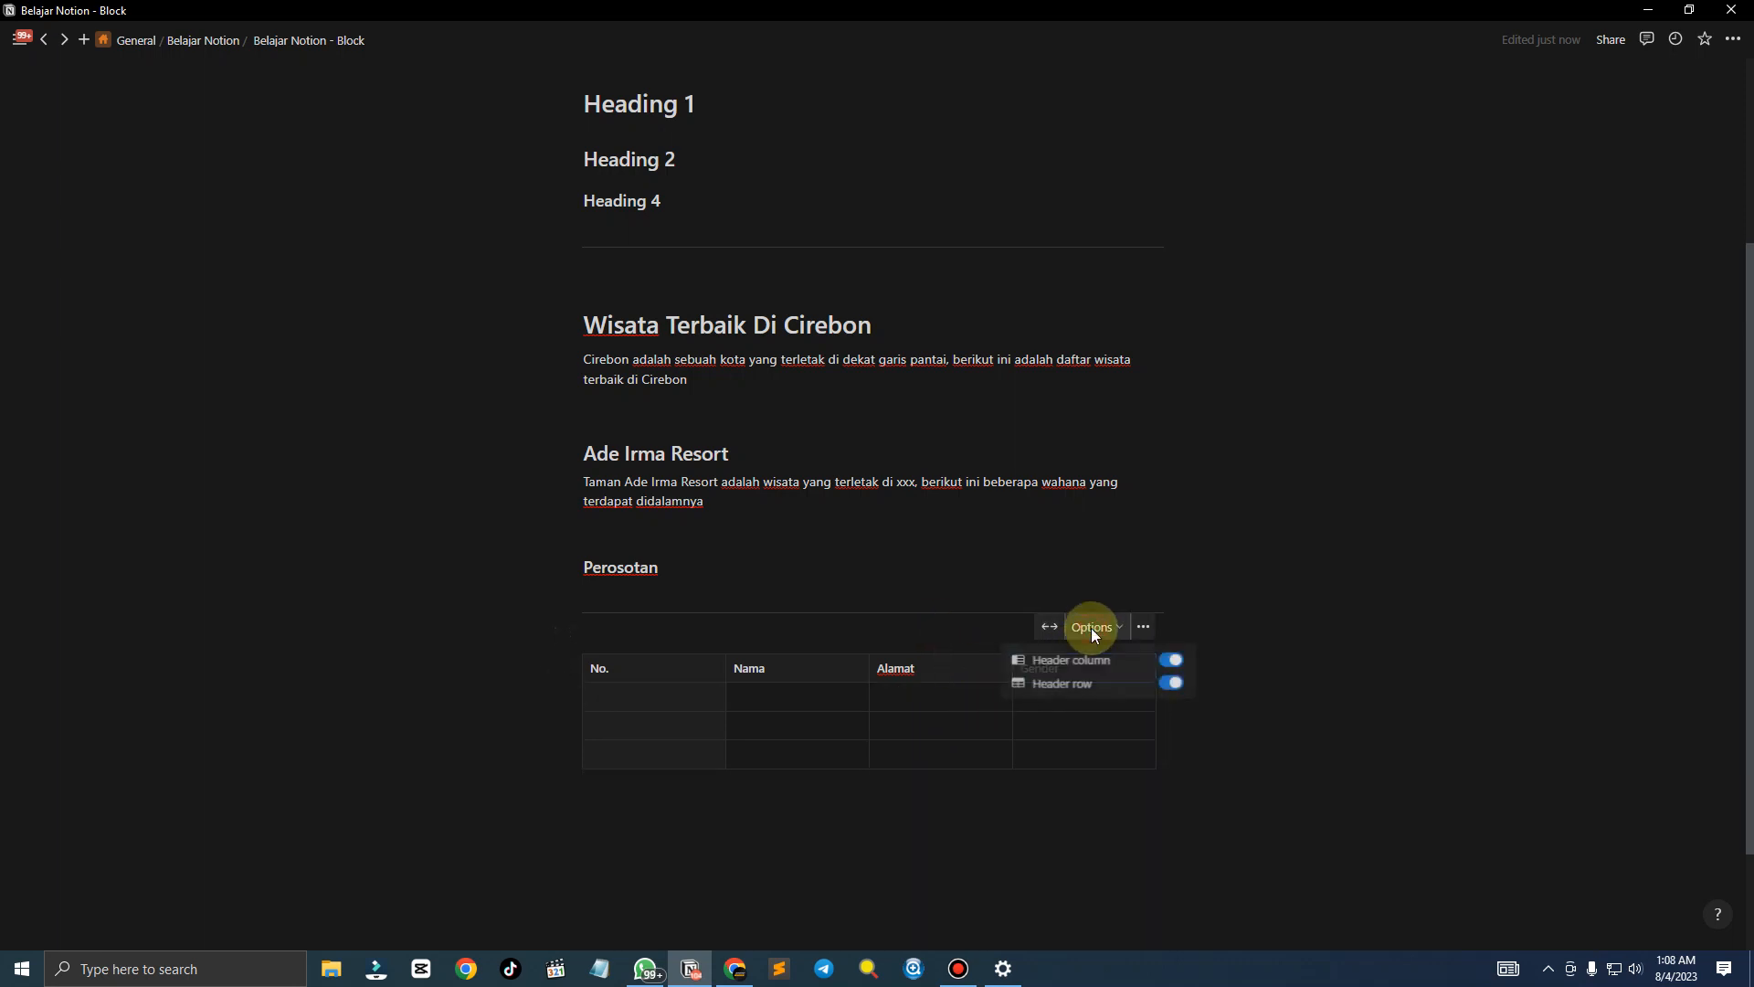
pyautogui.click(1170, 684)
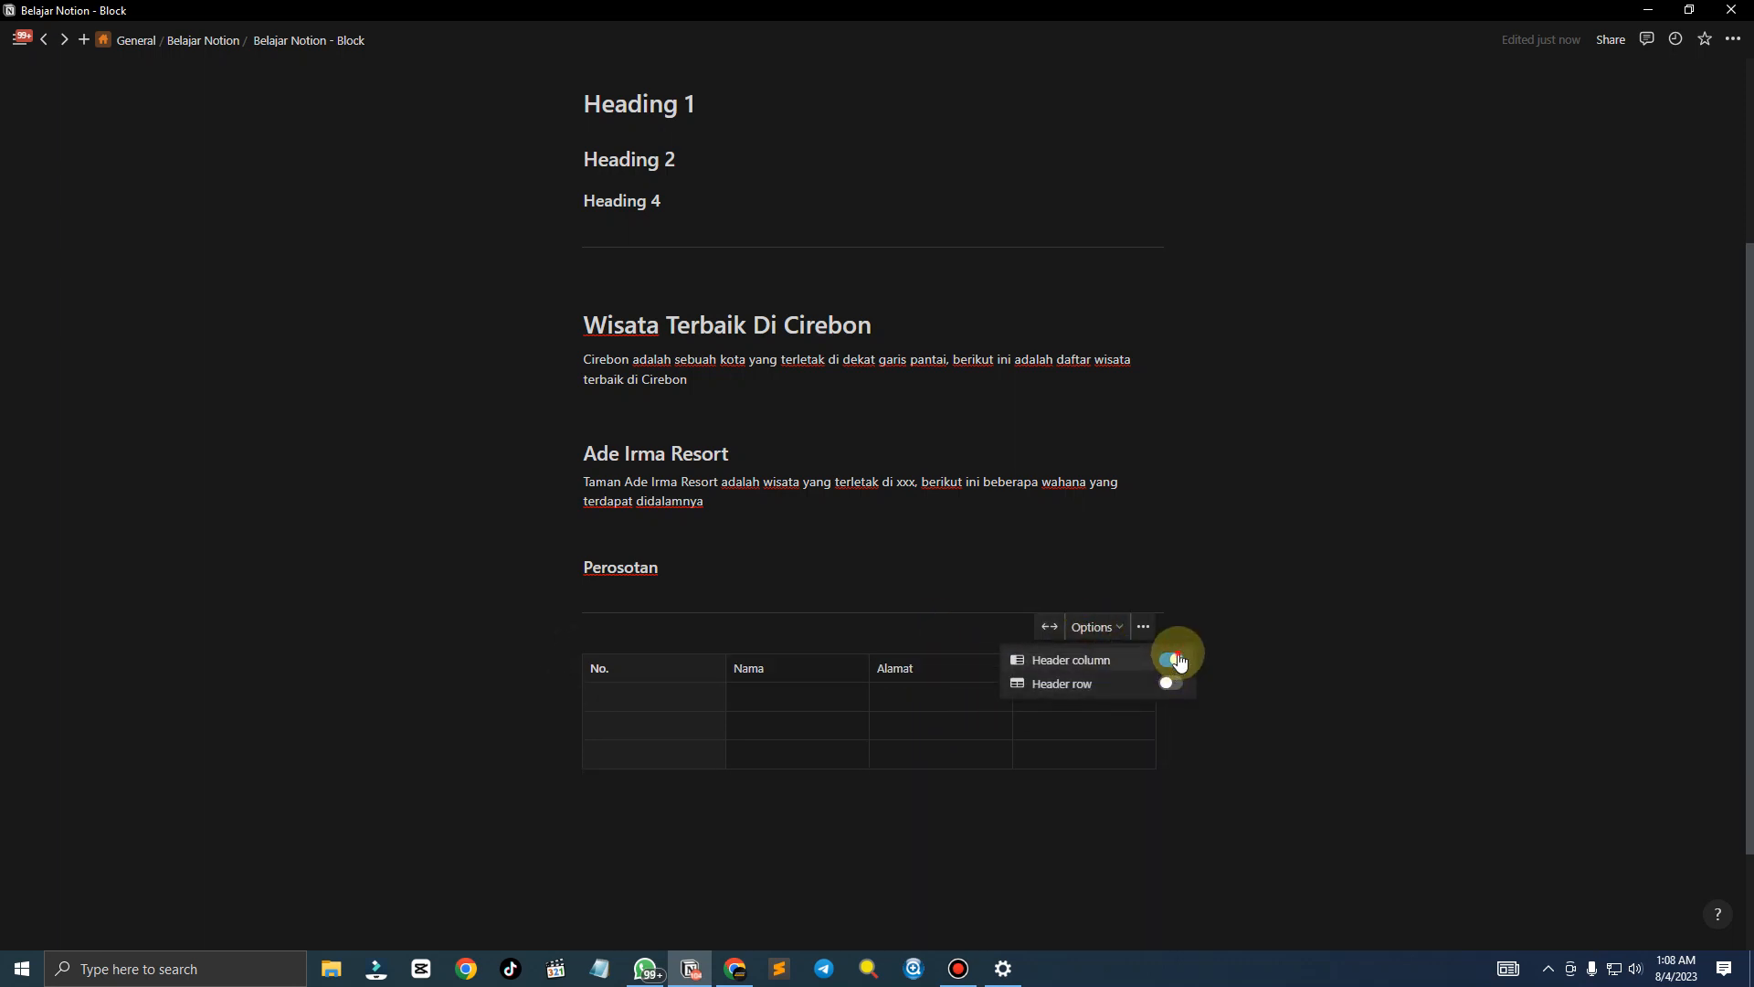
pyautogui.click(1171, 659)
pyautogui.click(1169, 683)
pyautogui.click(1170, 659)
pyautogui.click(1139, 628)
pyautogui.click(1143, 628)
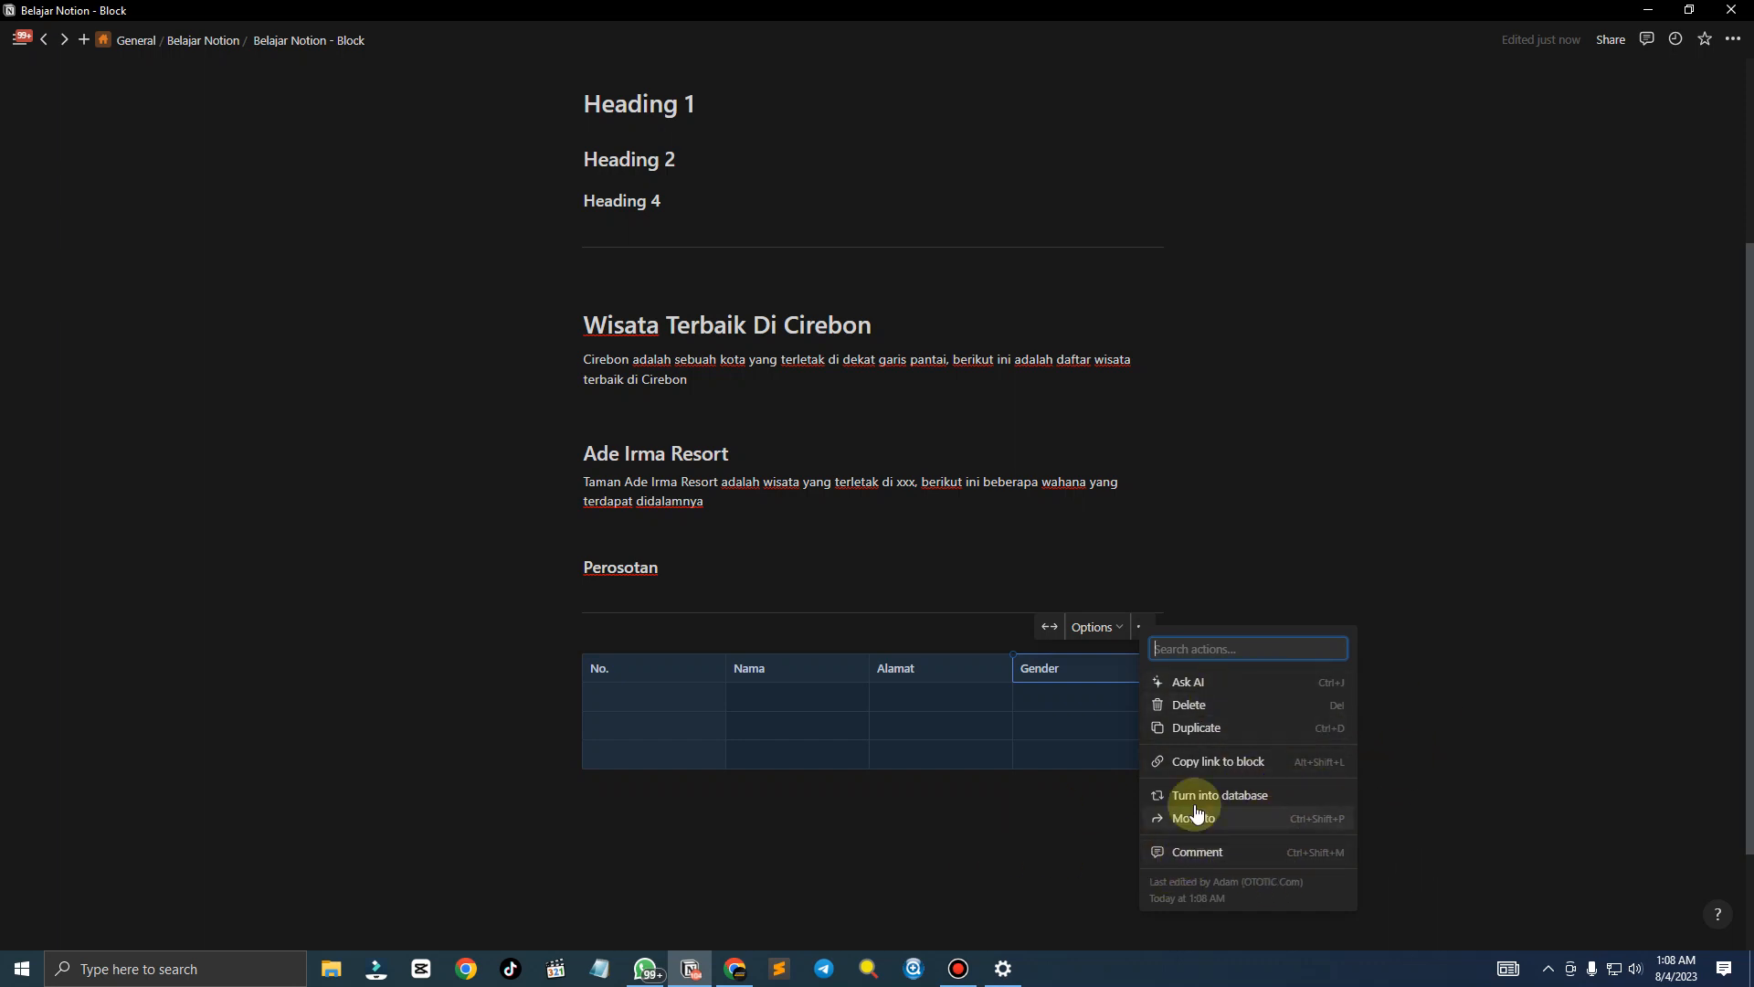
pyautogui.click(946, 840)
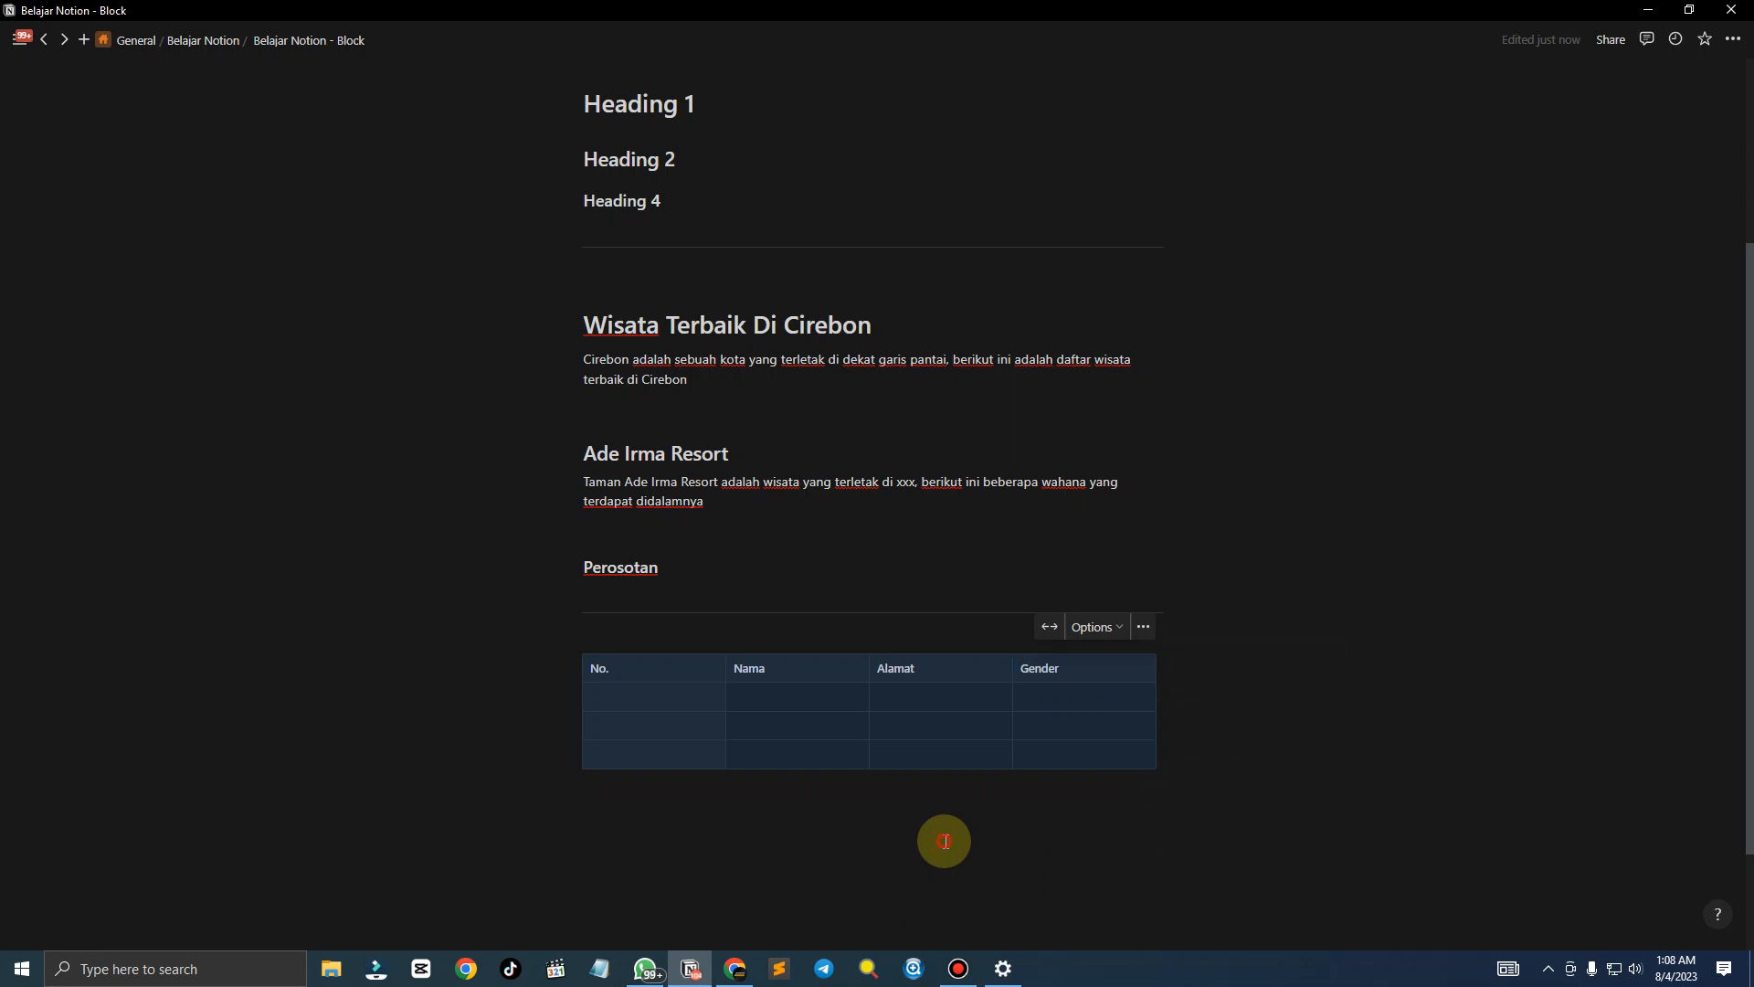
# Label the table by entering "Table" in the empty line above it
pyautogui.click(949, 834)
pyautogui.press('Up')
pyautogui.press('Up')
pyautogui.press('Up')
pyautogui.press('Up')
pyautogui.press('Up')
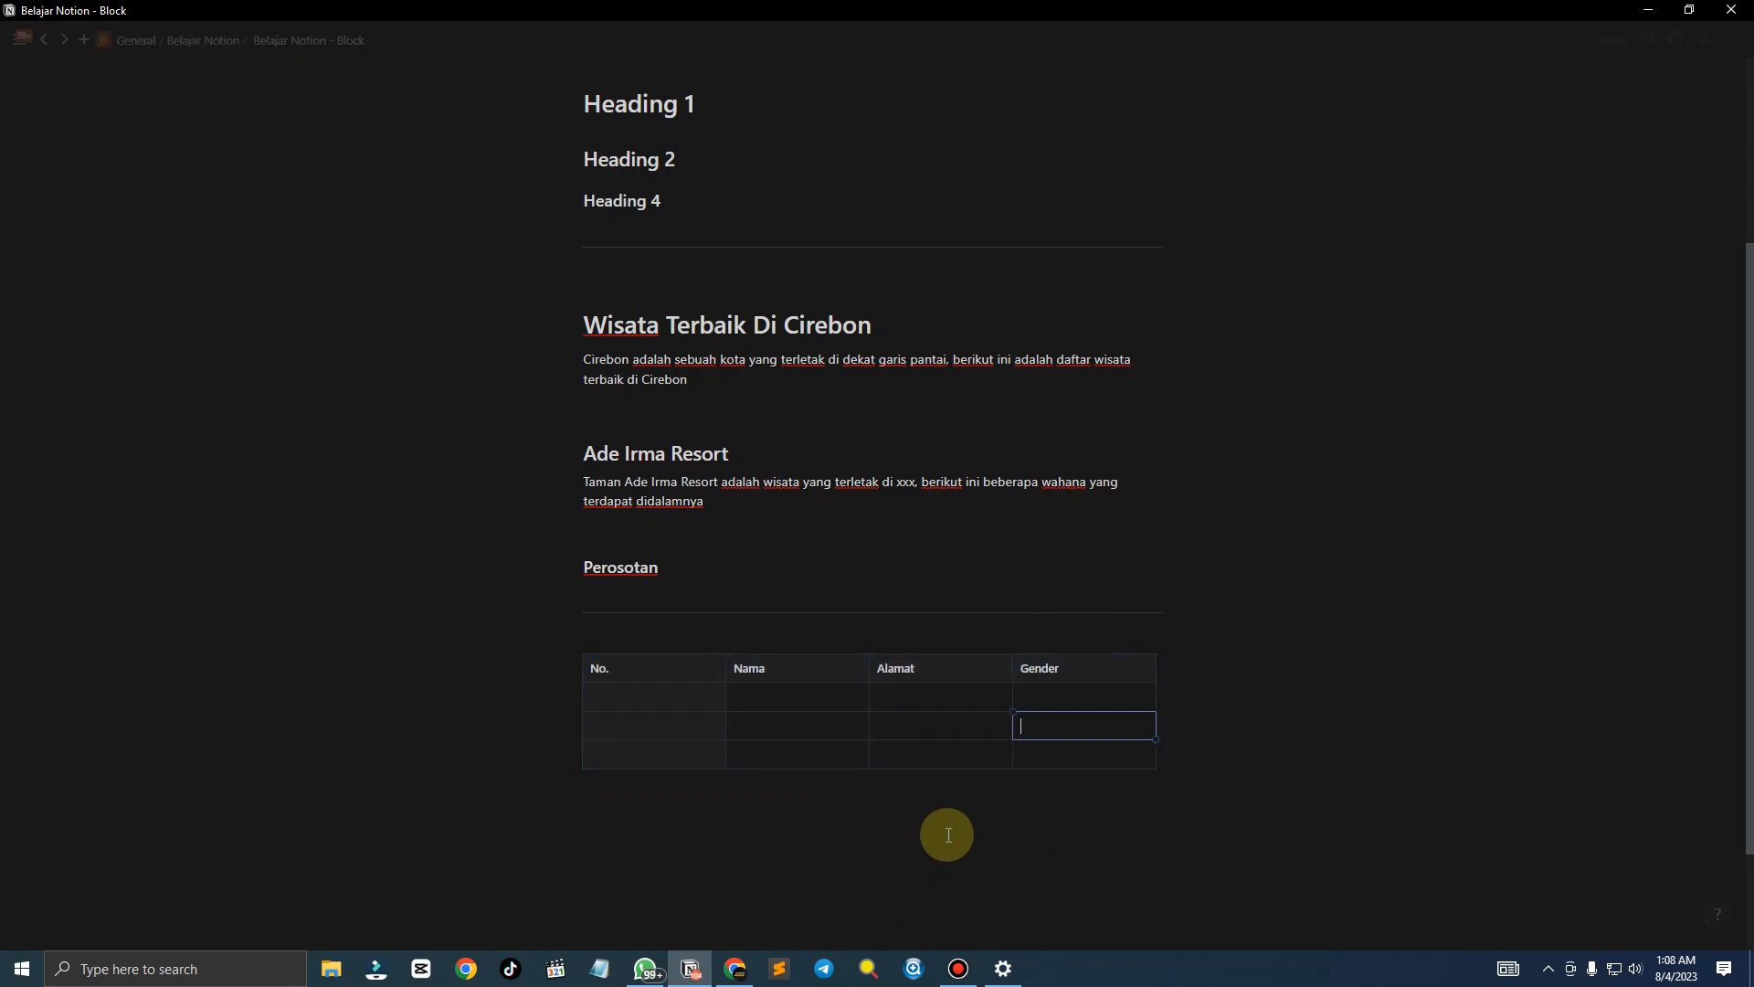
pyautogui.write('Tabl')
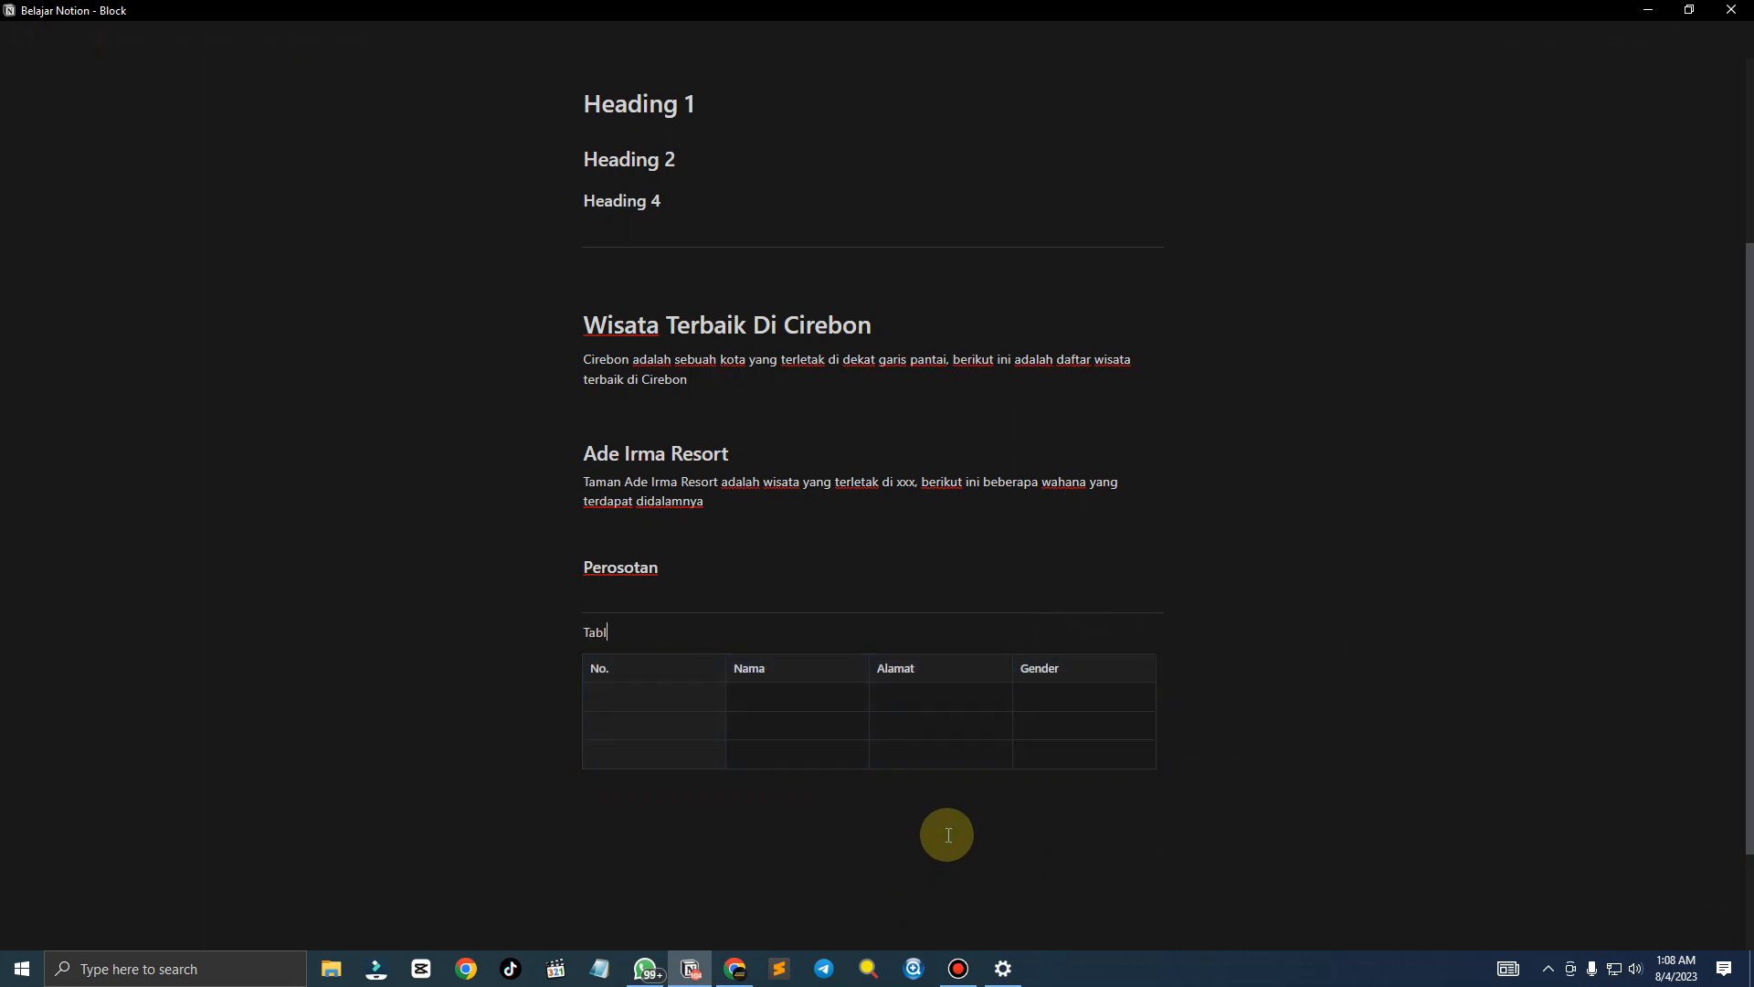
# Insert a bulleted list block below the table, leaving one empty line between them
pyautogui.press('Down')
pyautogui.press('Down')
pyautogui.press('Down')
pyautogui.press('Down')
pyautogui.press('Down')
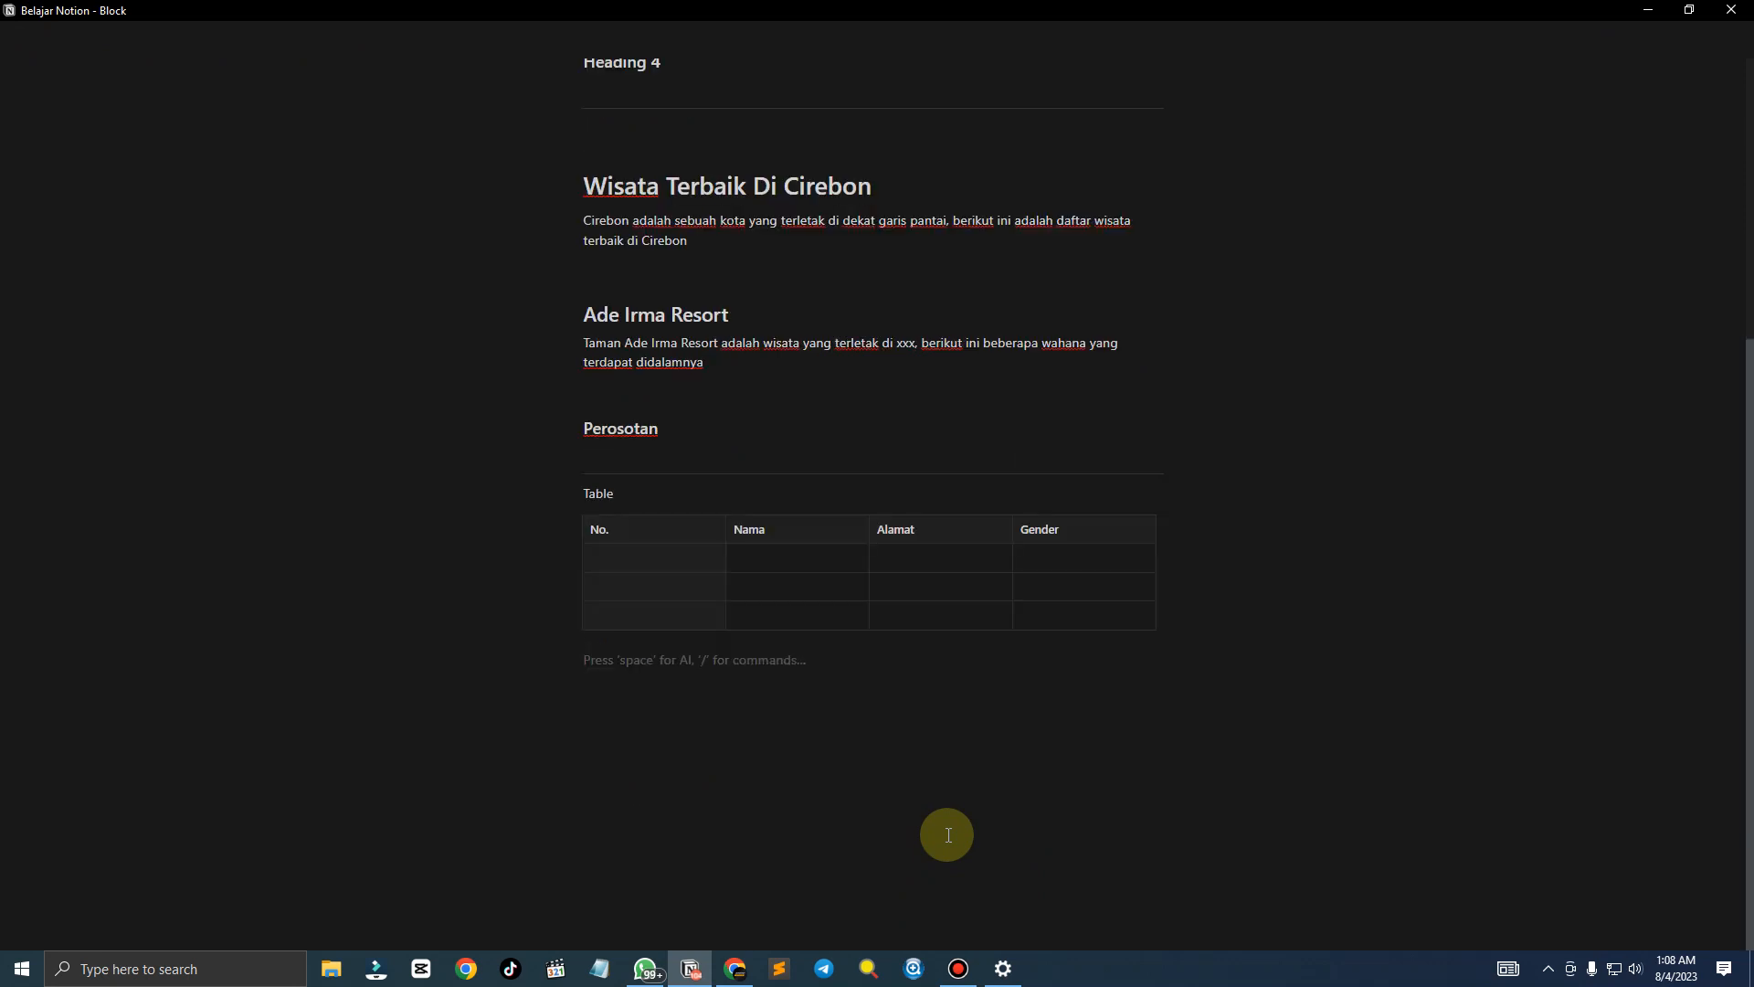
pyautogui.press('Return')
pyautogui.write('/')
pyautogui.press('Down')
pyautogui.press('Down')
pyautogui.press('Down')
pyautogui.press('Down')
pyautogui.press('Down')
pyautogui.press('Down')
pyautogui.press('Down')
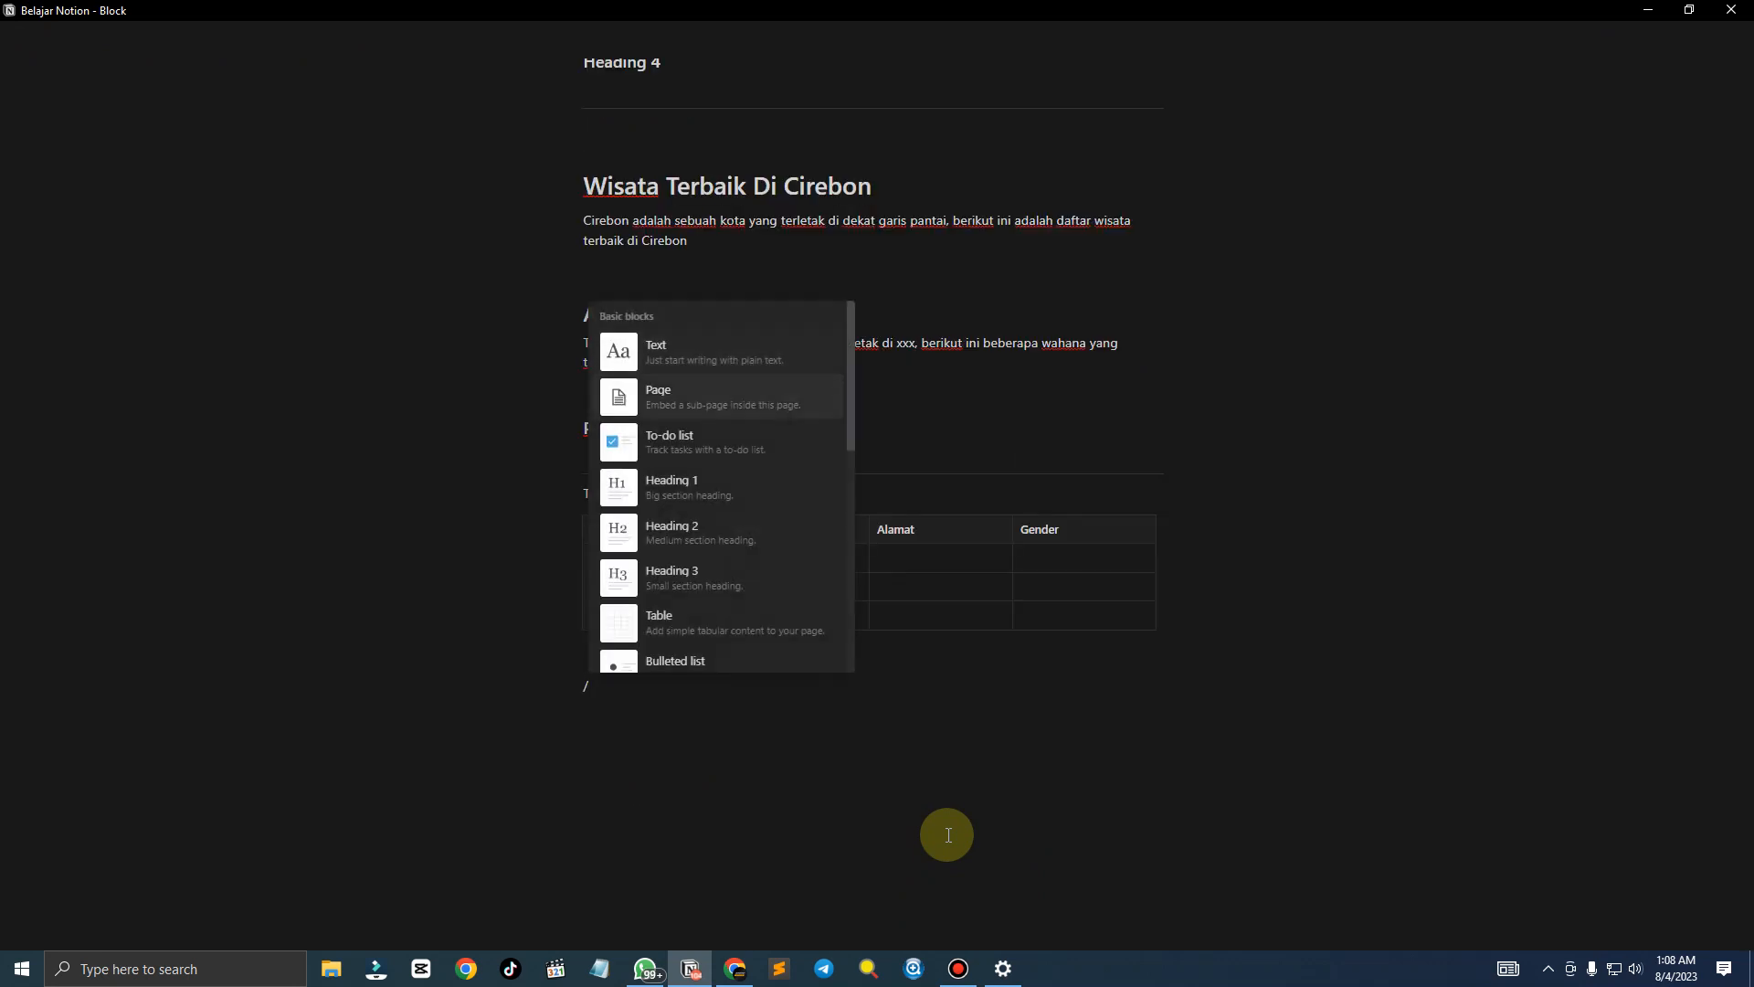
pyautogui.press('Return')
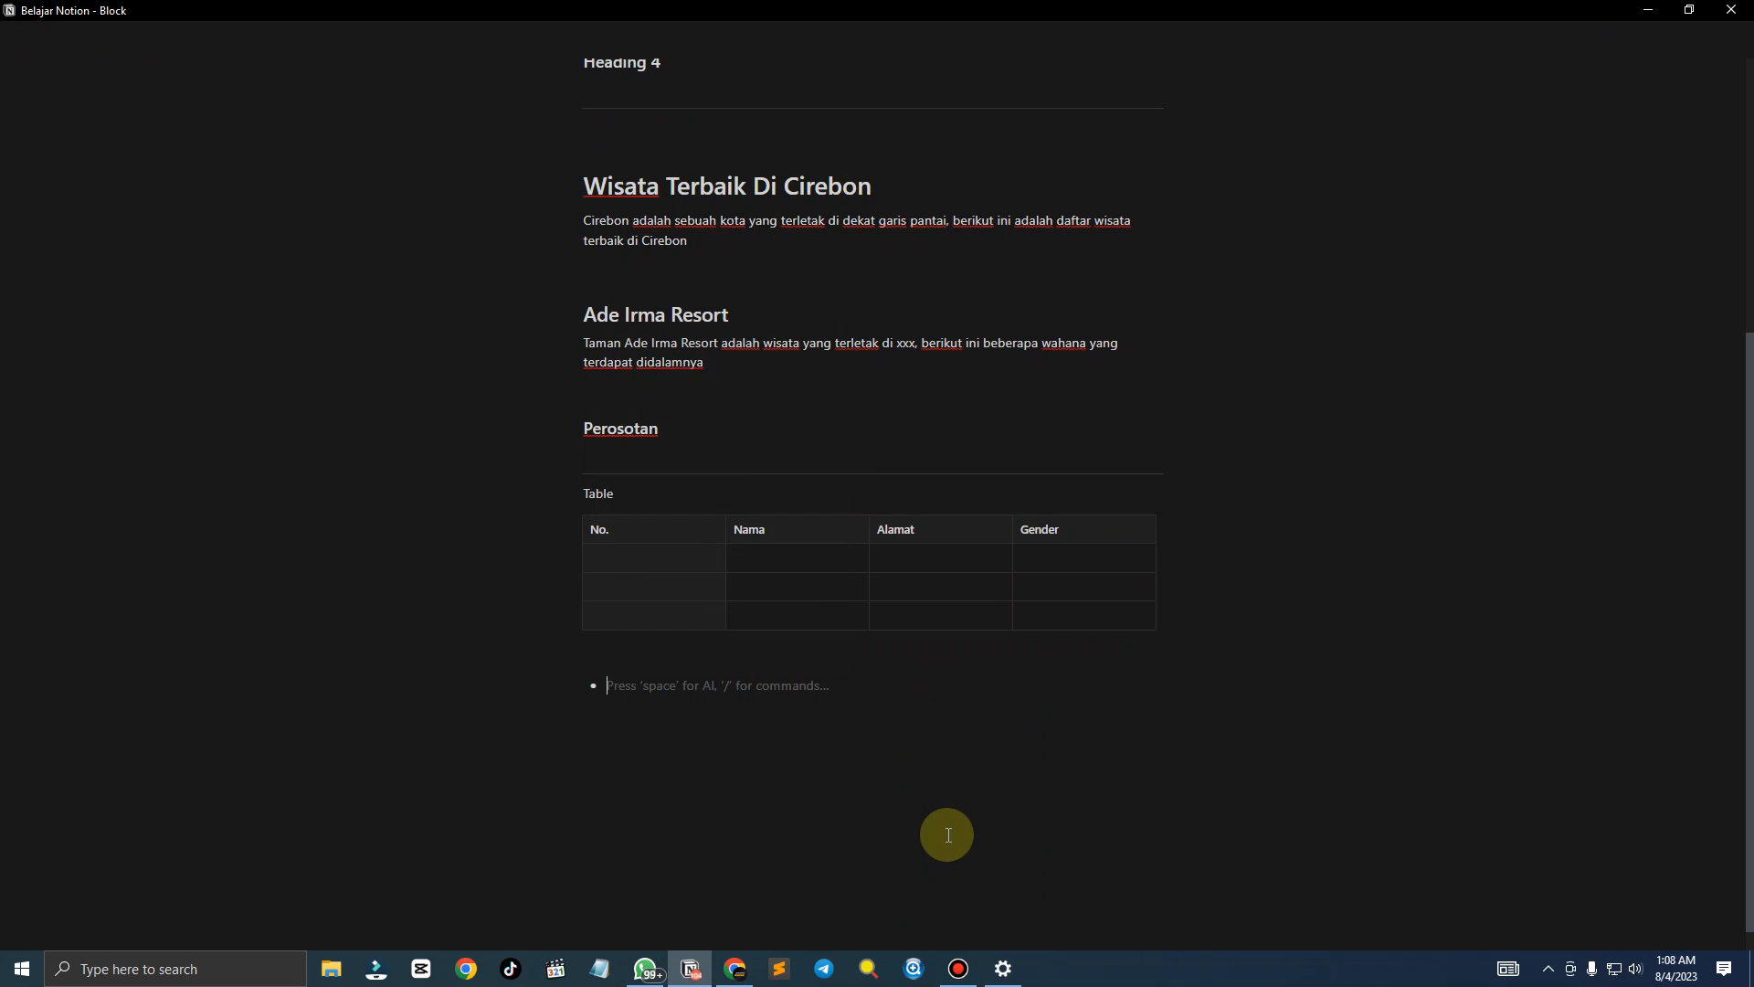
# Add the introductory line "Beberapa alasan team tidak mencapai goal" above the bulleted list
pyautogui.press('Up')
pyautogui.press('Return')
pyautogui.write('Beberapa alasan')
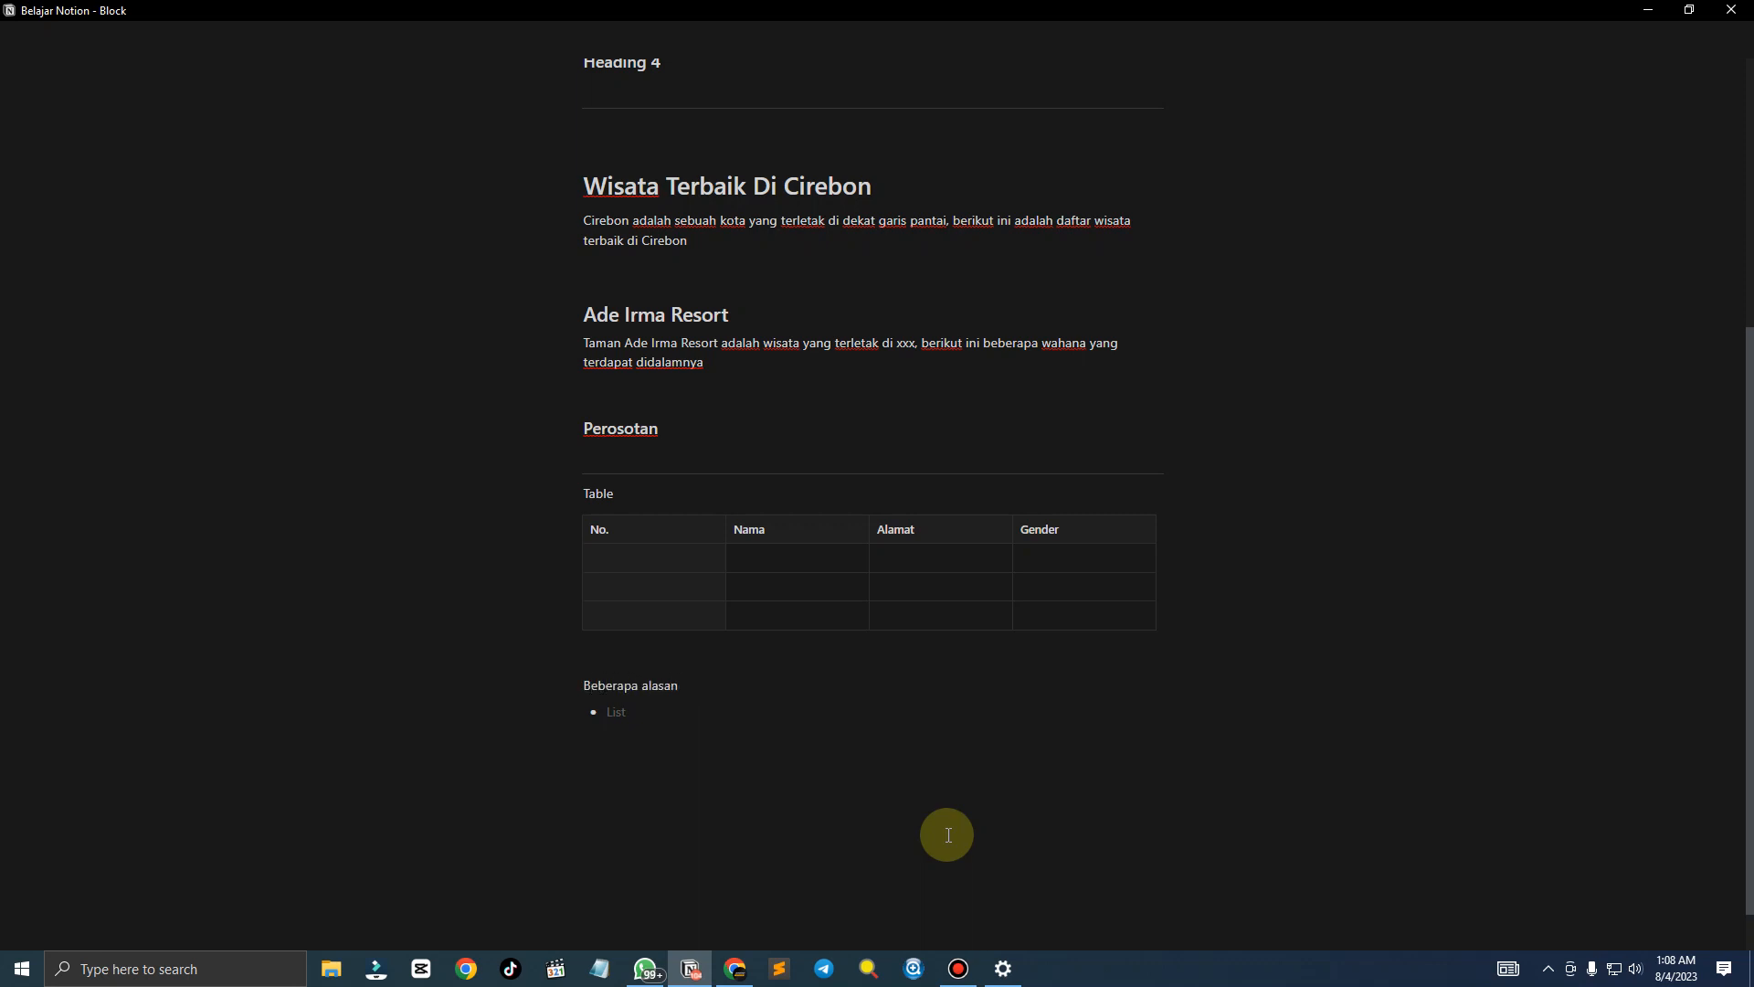
pyautogui.write(' team tidak mencapai goal')
# Enter the bullet items "Kurangnya edukasi" and "Minimnya pendampingan"
pyautogui.press('Down')
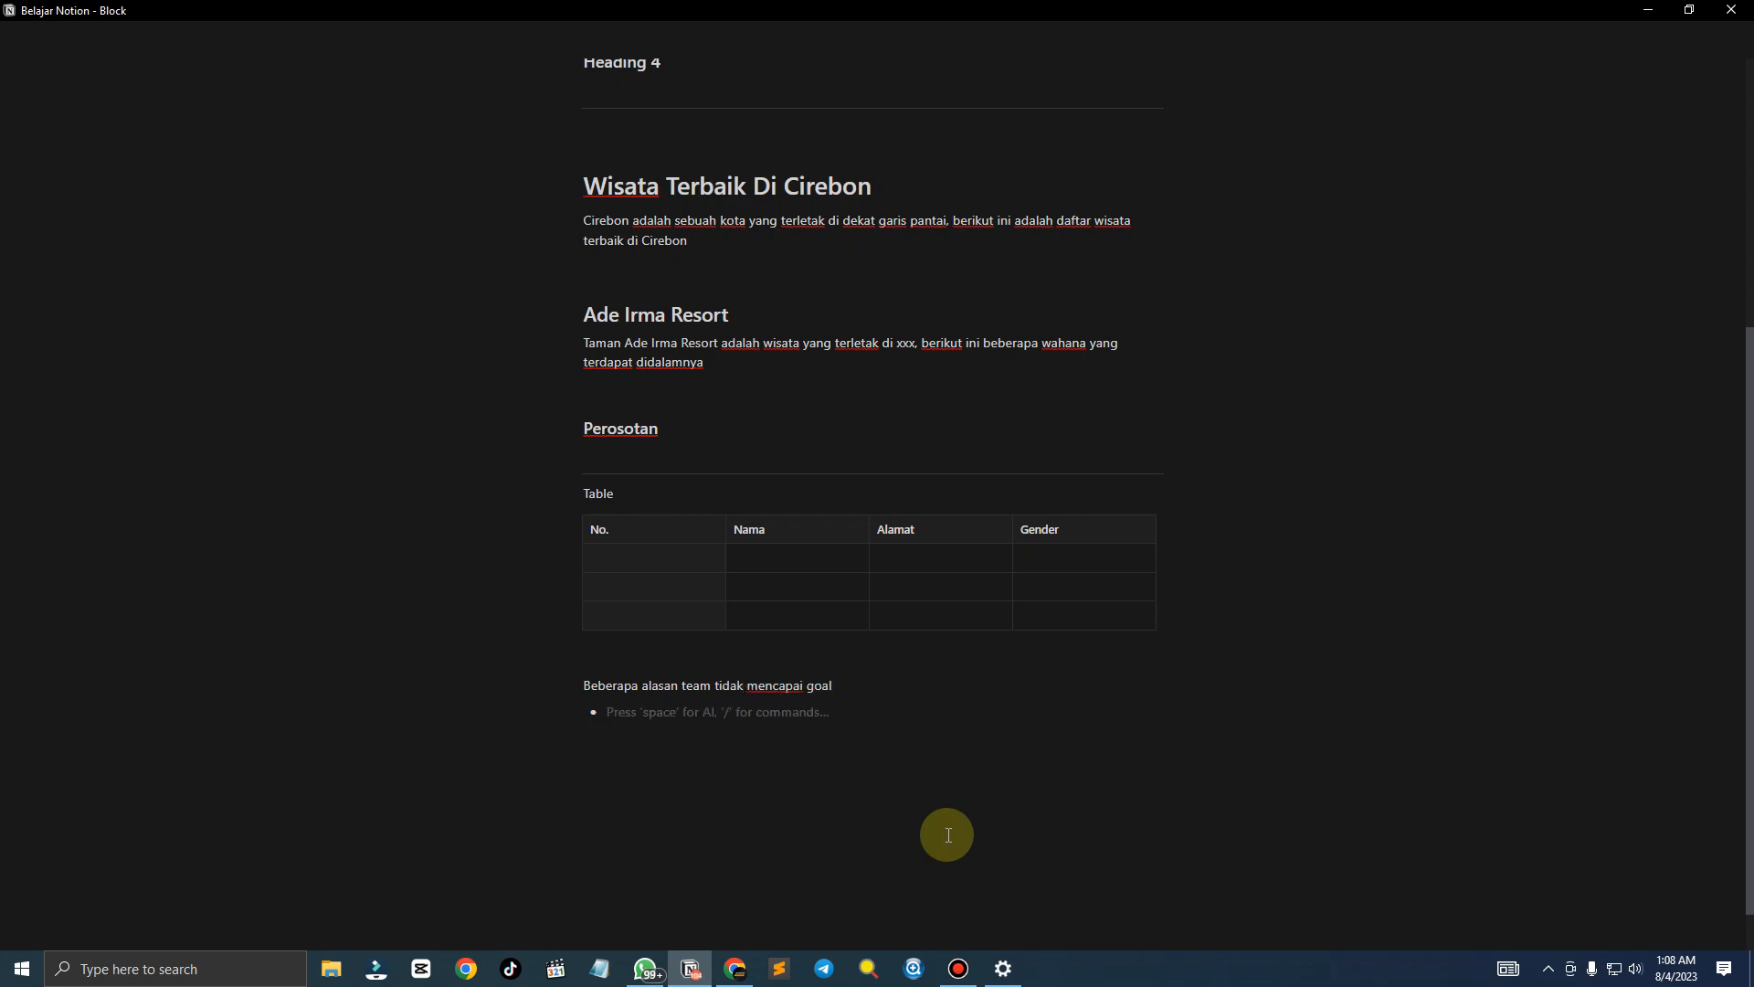
pyautogui.write('Kurangnya edukasi')
pyautogui.press('Return')
pyautogui.write('M')
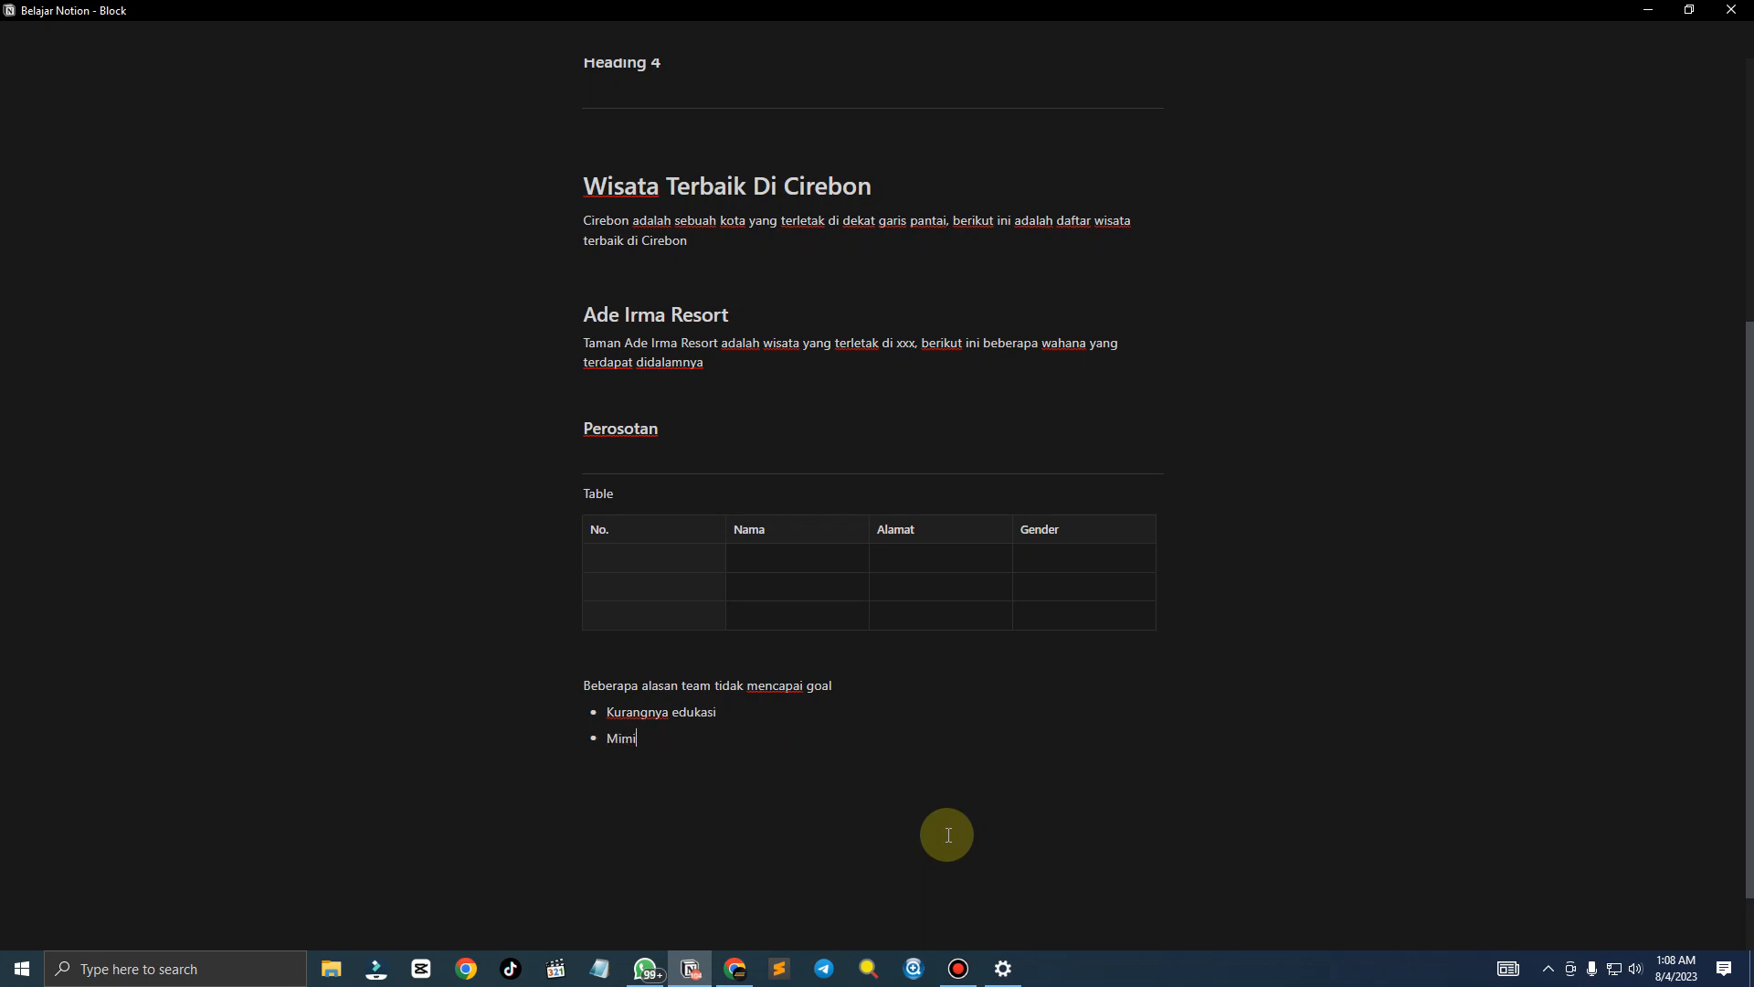
pyautogui.write('inimnya pendampingan')
pyautogui.press('Return')
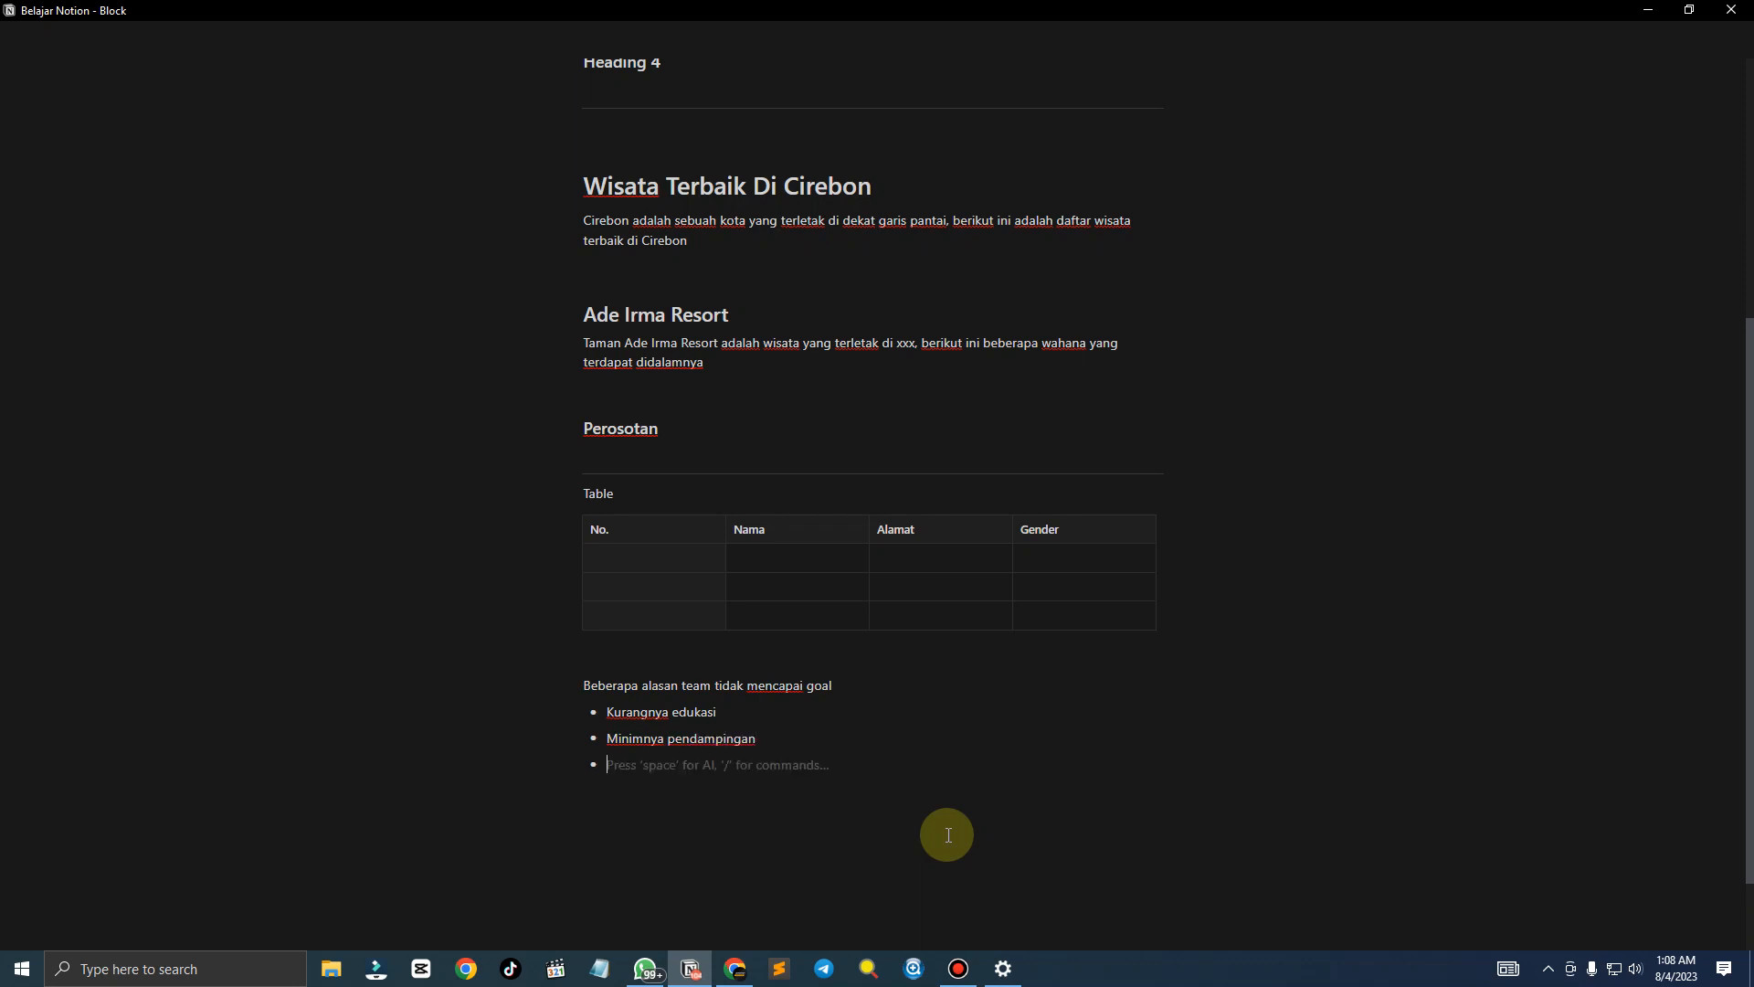
# View the block actions and color options available for the first bullet item
pyautogui.click(576, 710)
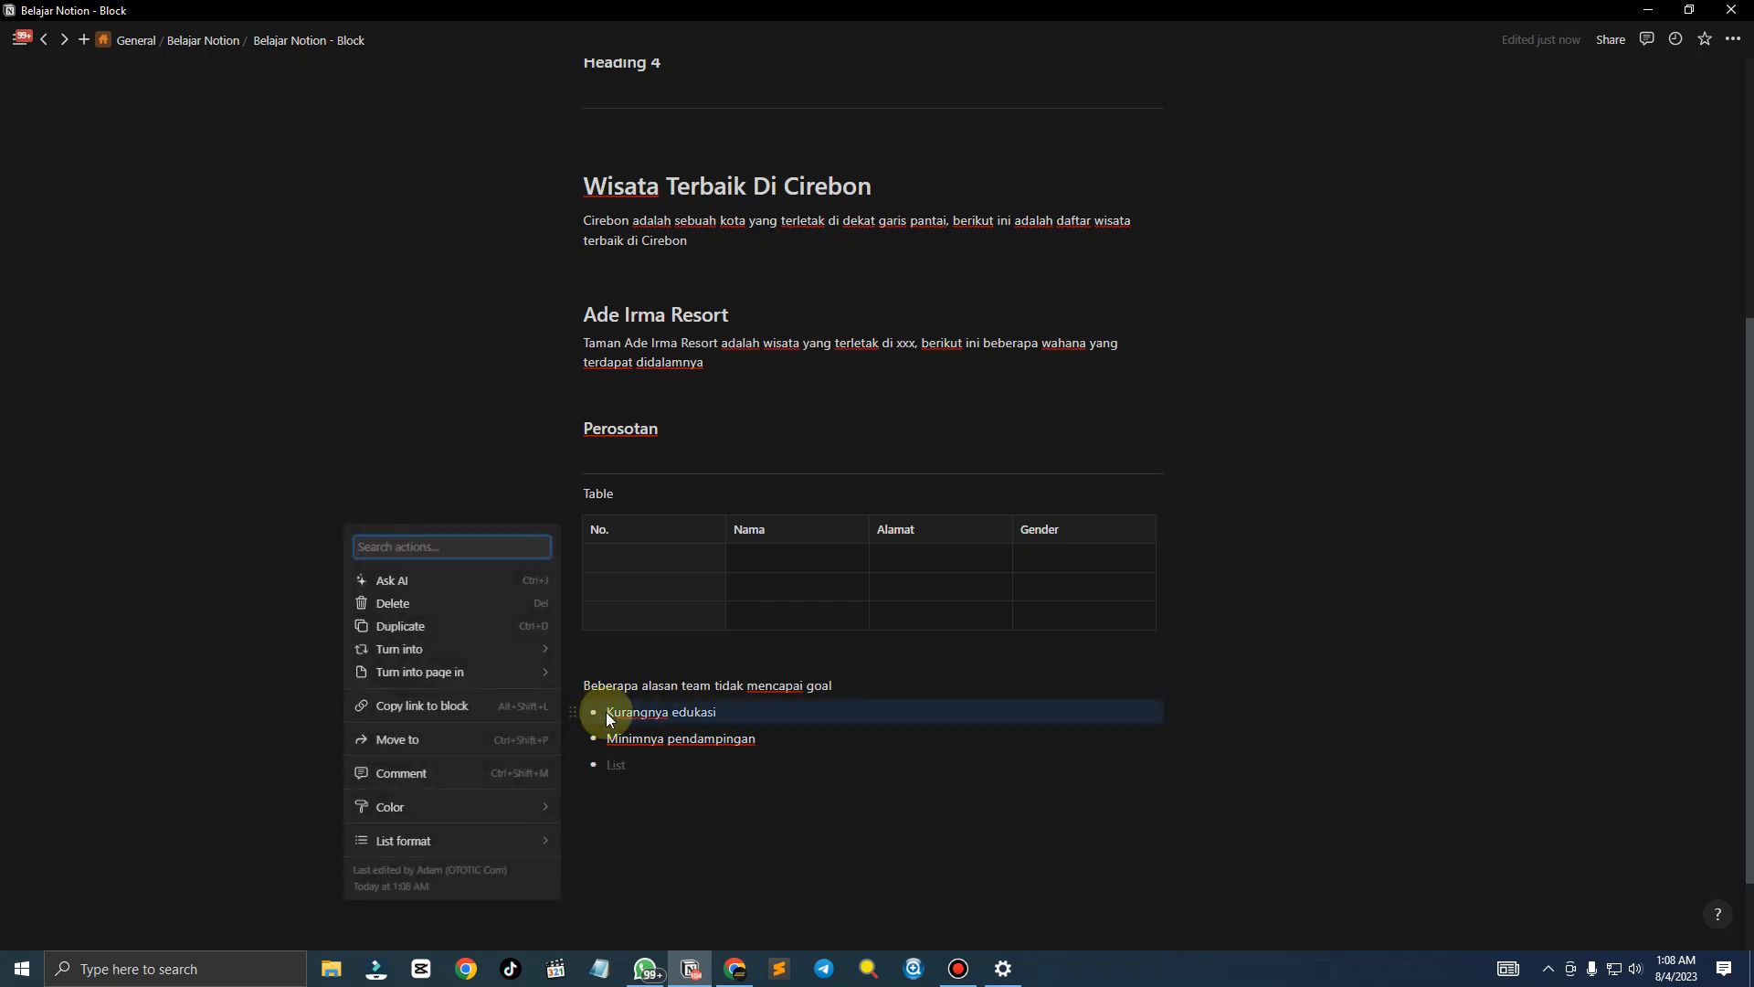
pyautogui.press('Escape')
pyautogui.click(573, 711)
pyautogui.moveTo(512, 807)
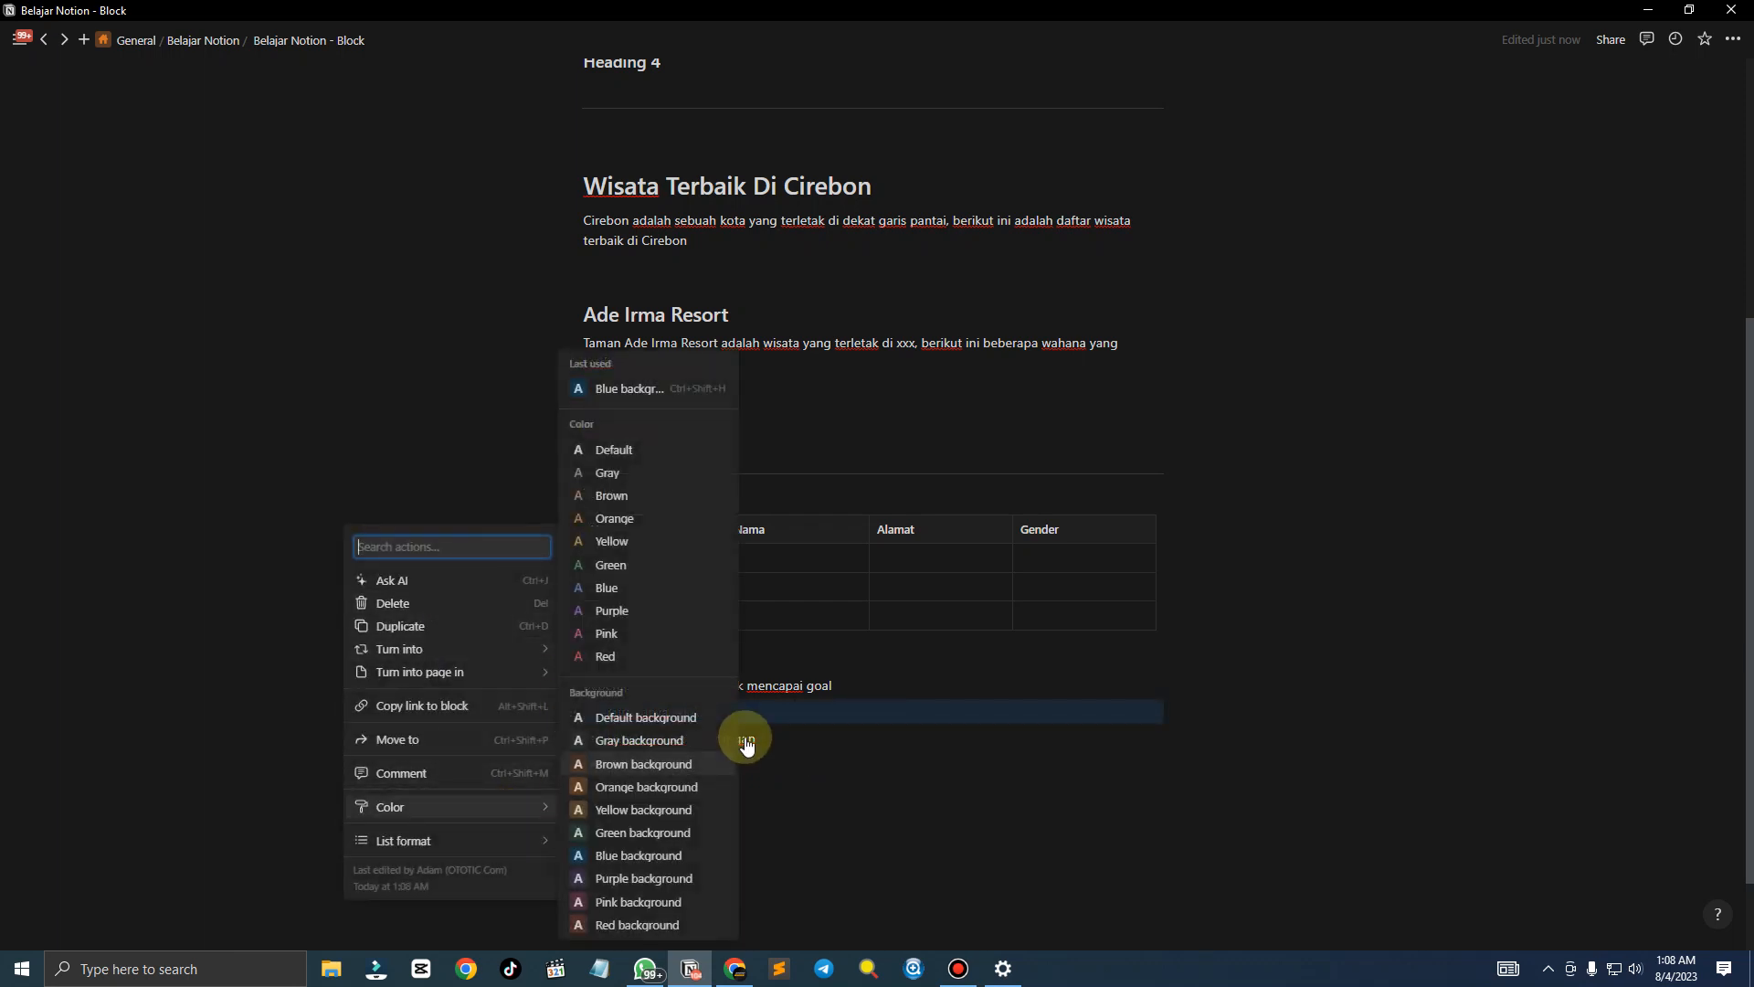
pyautogui.click(810, 731)
pyautogui.click(801, 734)
# Turn the empty third bullet into a plain line and label the list "Bullet" in the empty line above its introduction
pyautogui.click(733, 765)
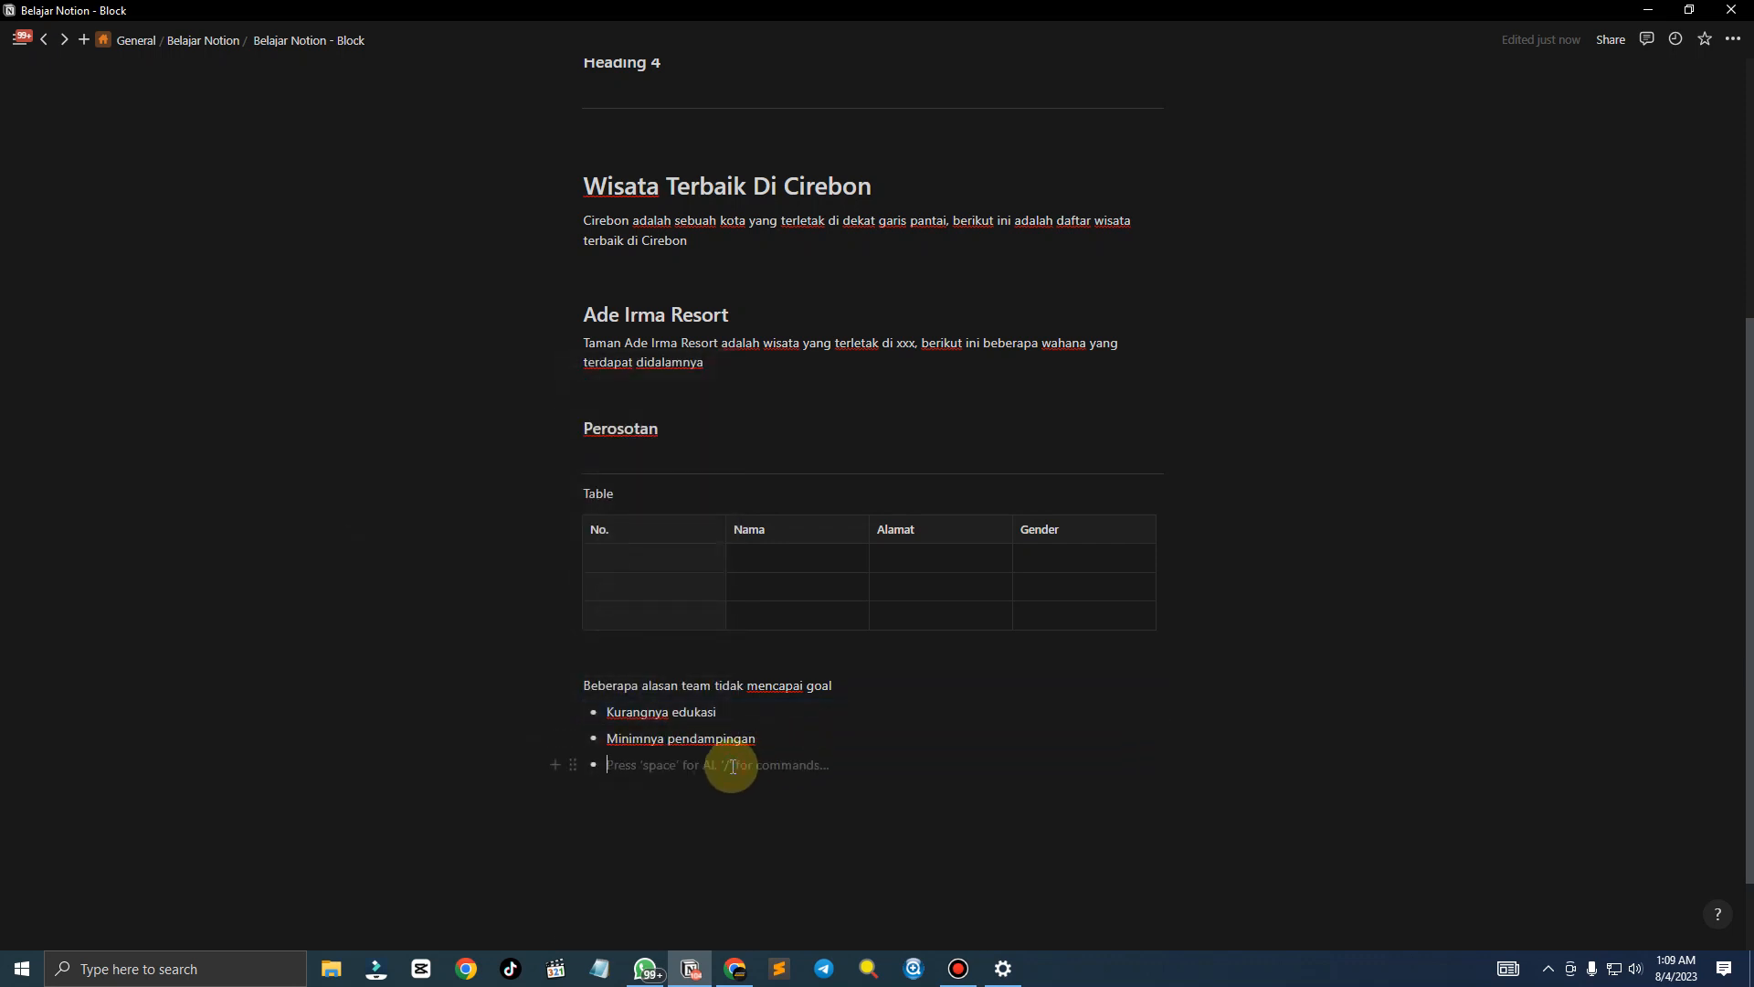
pyautogui.press('BackSpace')
pyautogui.hotkey('ctrl', 'shift', 'Up')
pyautogui.hotkey('ctrl', 'shift', 'Up')
pyautogui.hotkey('ctrl', 'shift', 'Up')
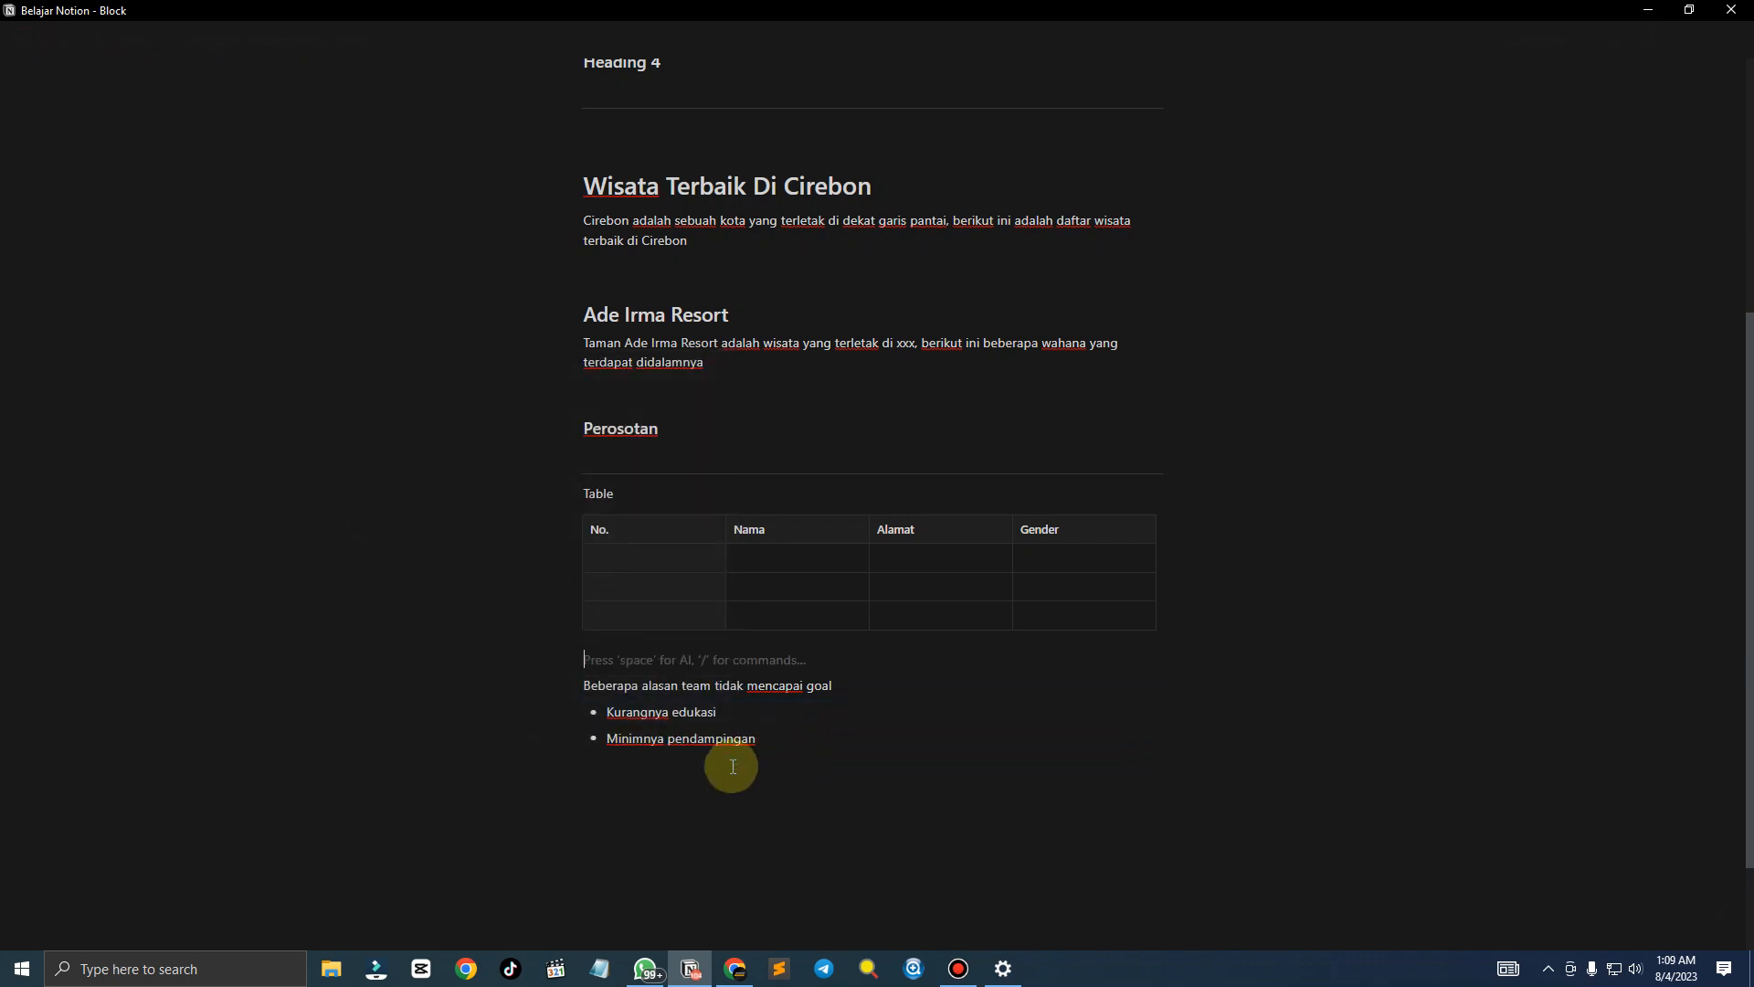
pyautogui.write('Bullet')
pyautogui.press('Down')
pyautogui.press('Return')
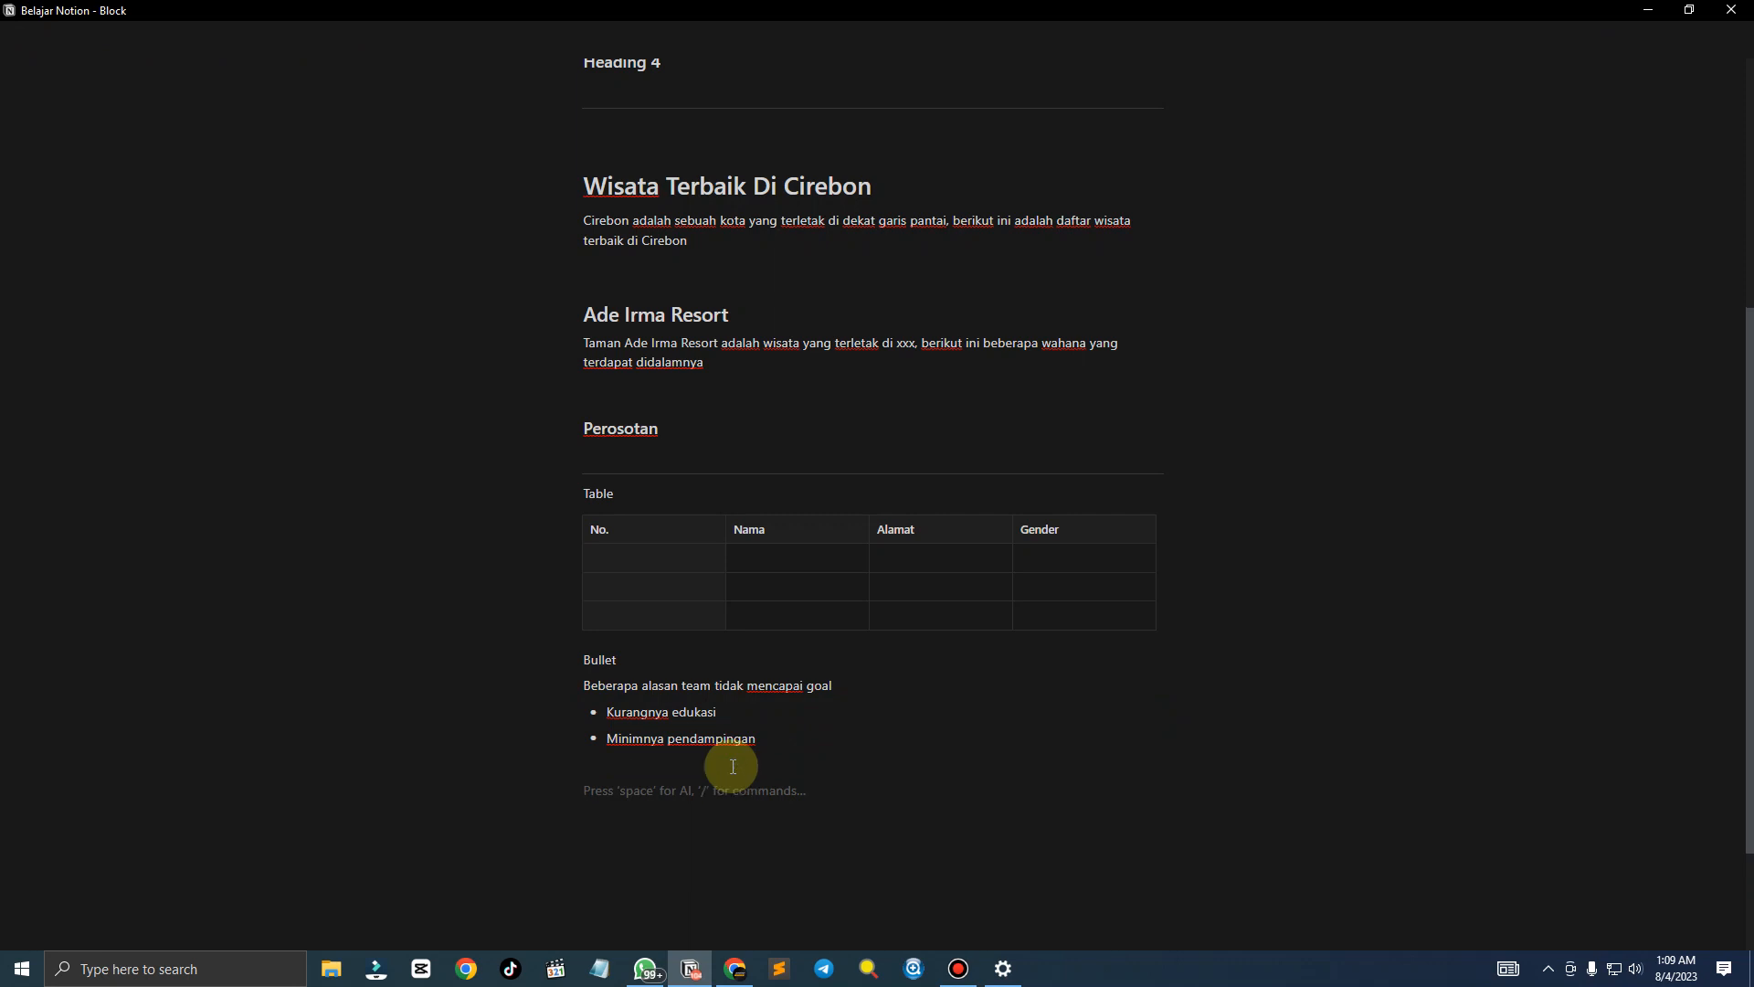
pyautogui.write('-')
pyautogui.press('BackSpace')
pyautogui.write('/bul')
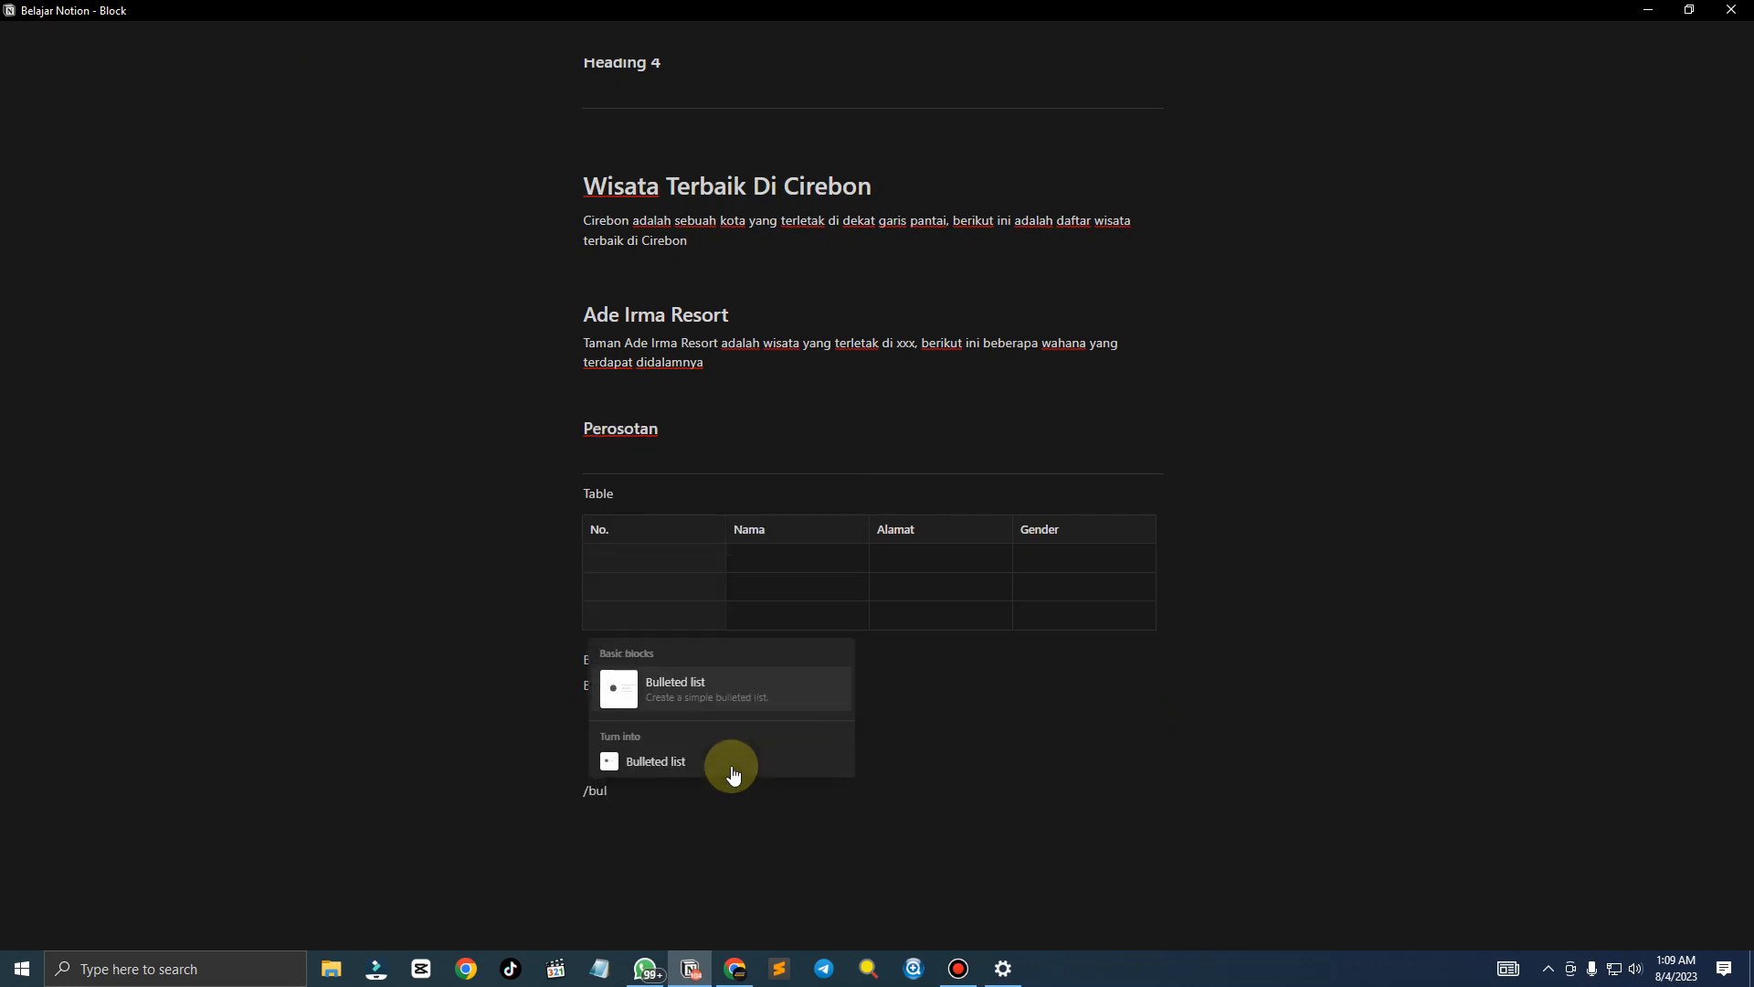
pyautogui.press('BackSpace')
pyautogui.press('BackSpace')
pyautogui.press('BackSpace')
pyautogui.press('BackSpace')
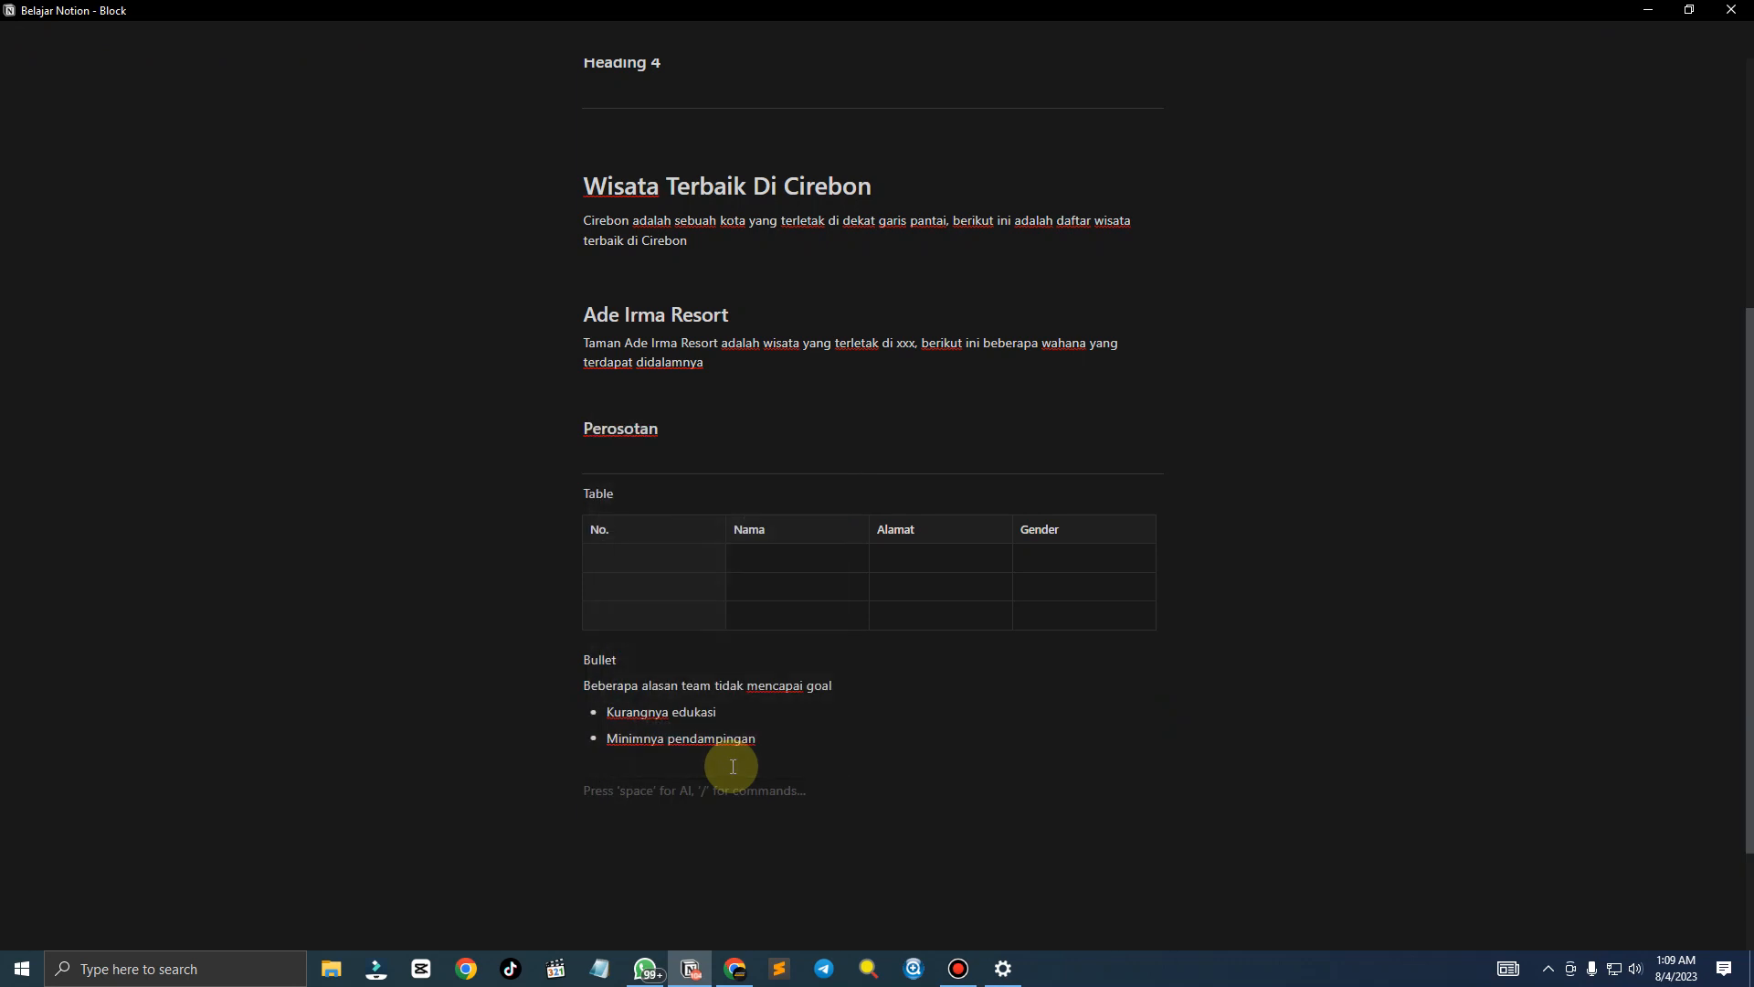
# Insert a numbered list block below the bulleted list, keeping an empty line above it for text
pyautogui.write('/')
pyautogui.press('Down')
pyautogui.press('Down')
pyautogui.press('Down')
pyautogui.press('Down')
pyautogui.press('Down')
pyautogui.press('Down')
pyautogui.press('Down')
pyautogui.press('Down')
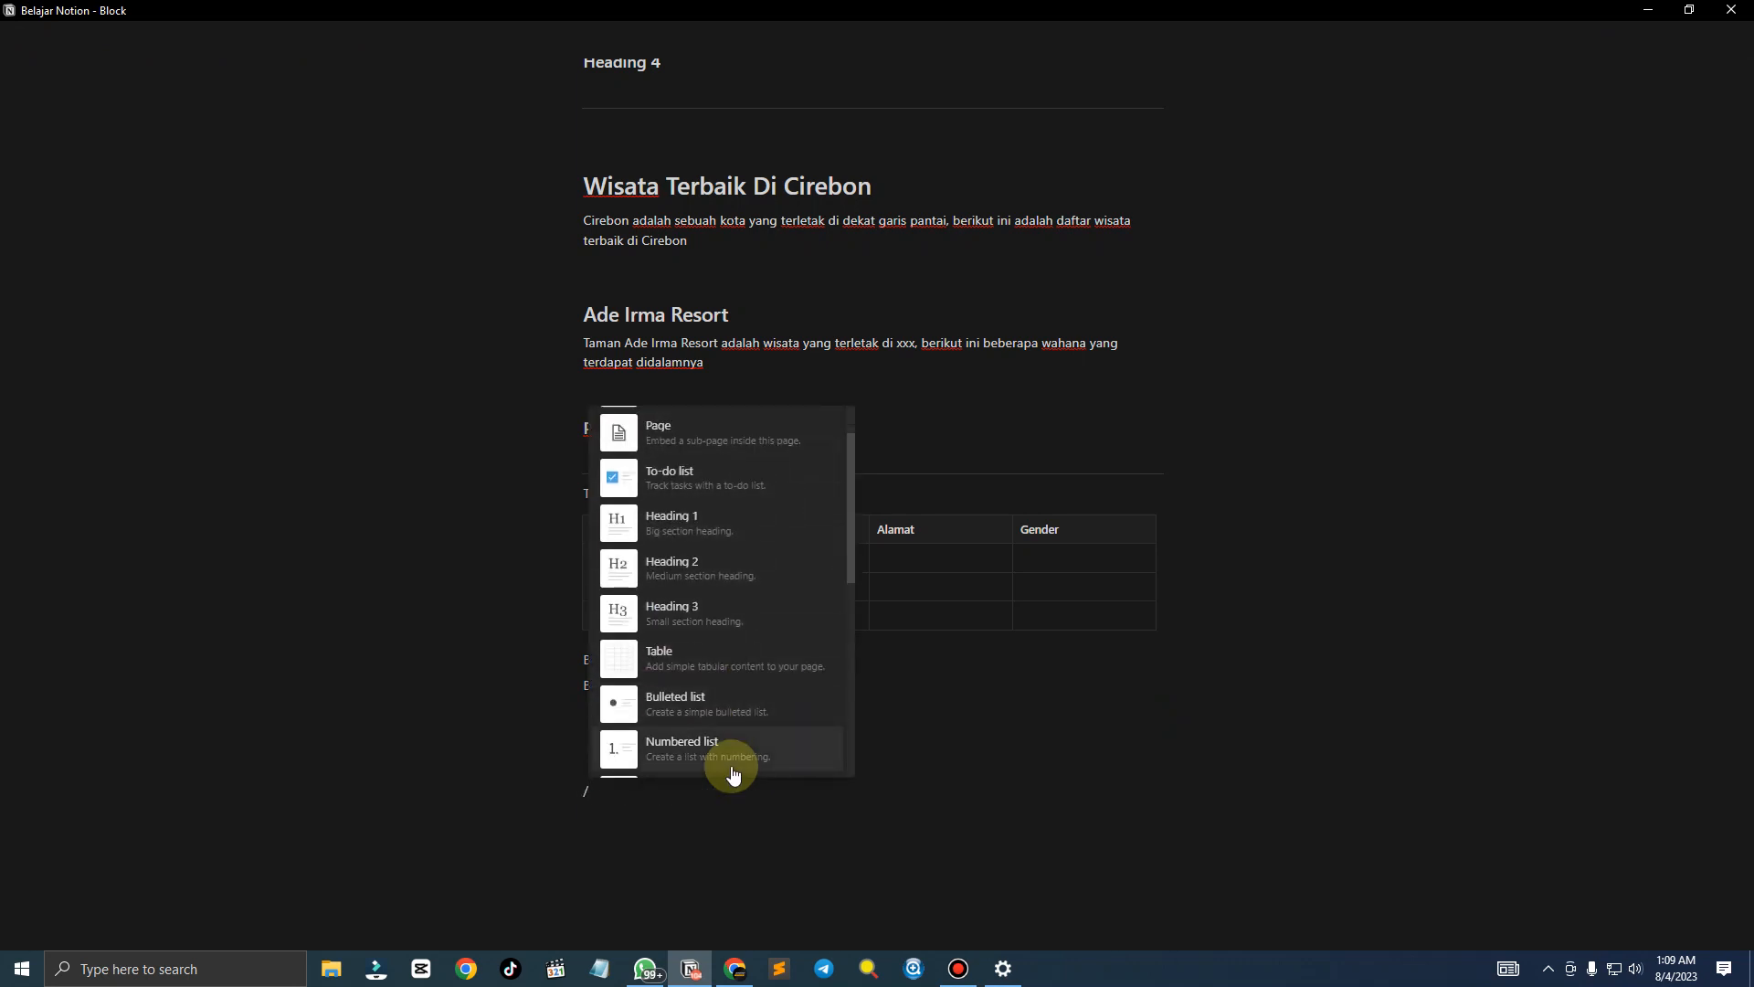
pyautogui.click(732, 766)
pyautogui.press('Up')
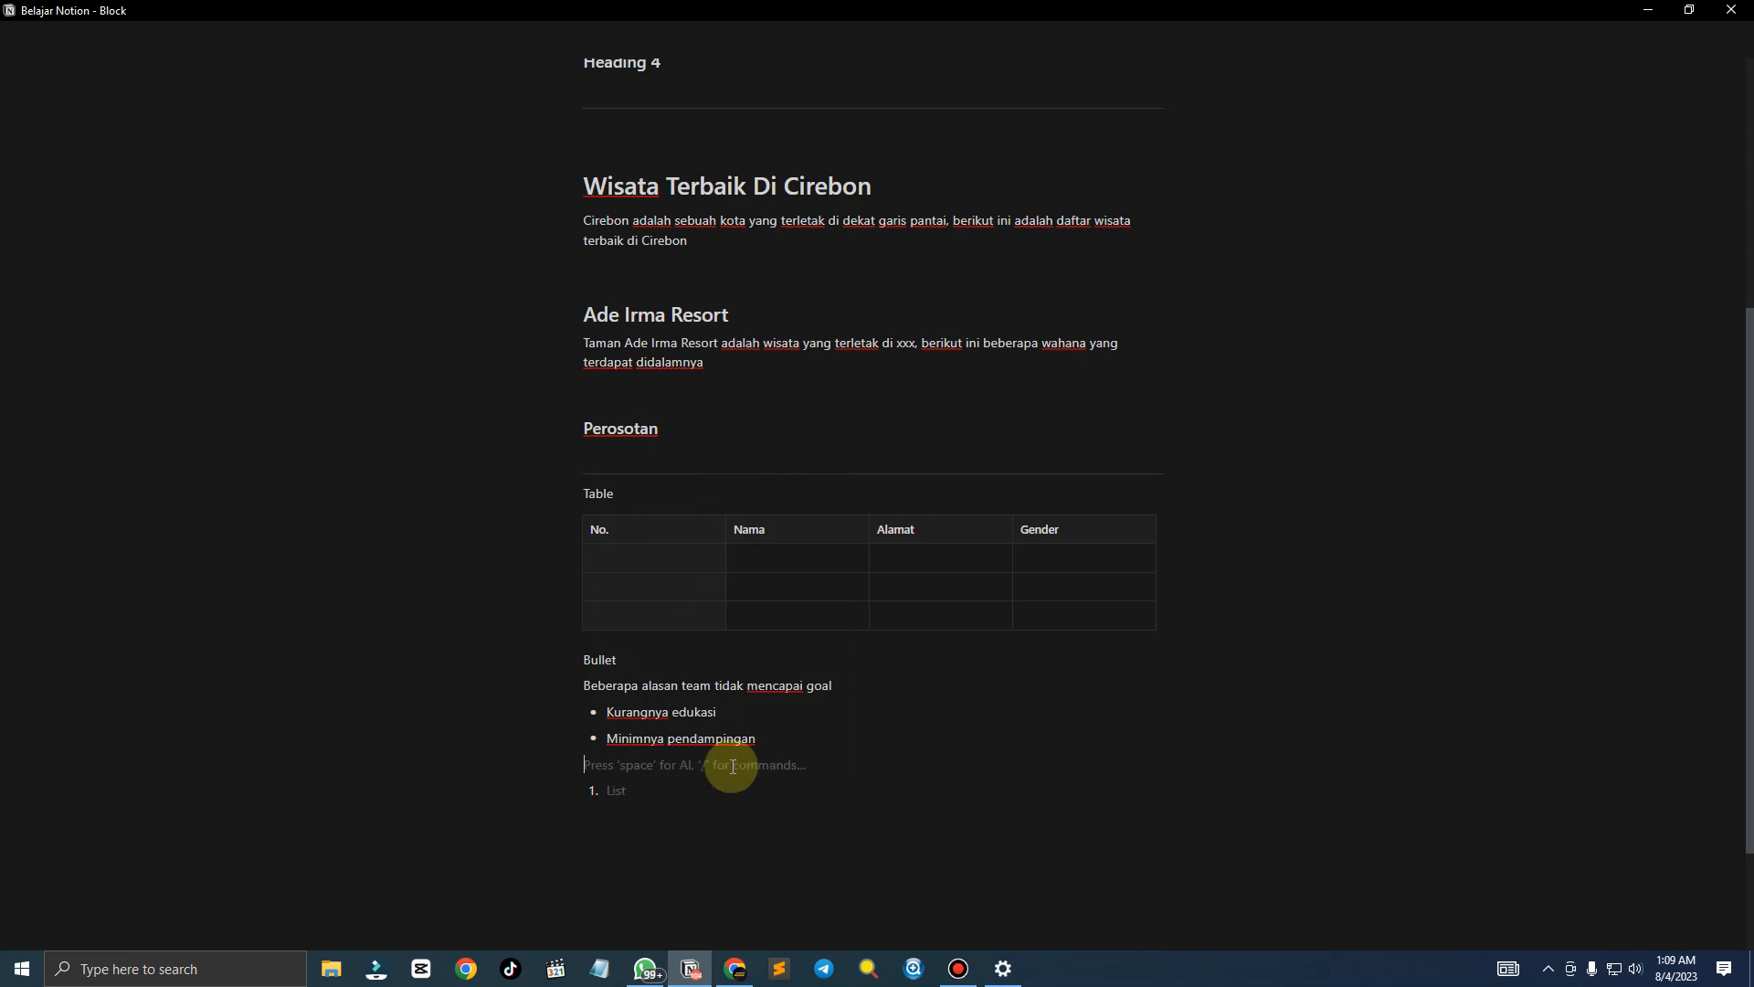
# Copy the sentence "Beberapa alasan team tidak mencapai goal" above the numbered list, leaving an empty line after the bulleted list
pyautogui.press('Return')
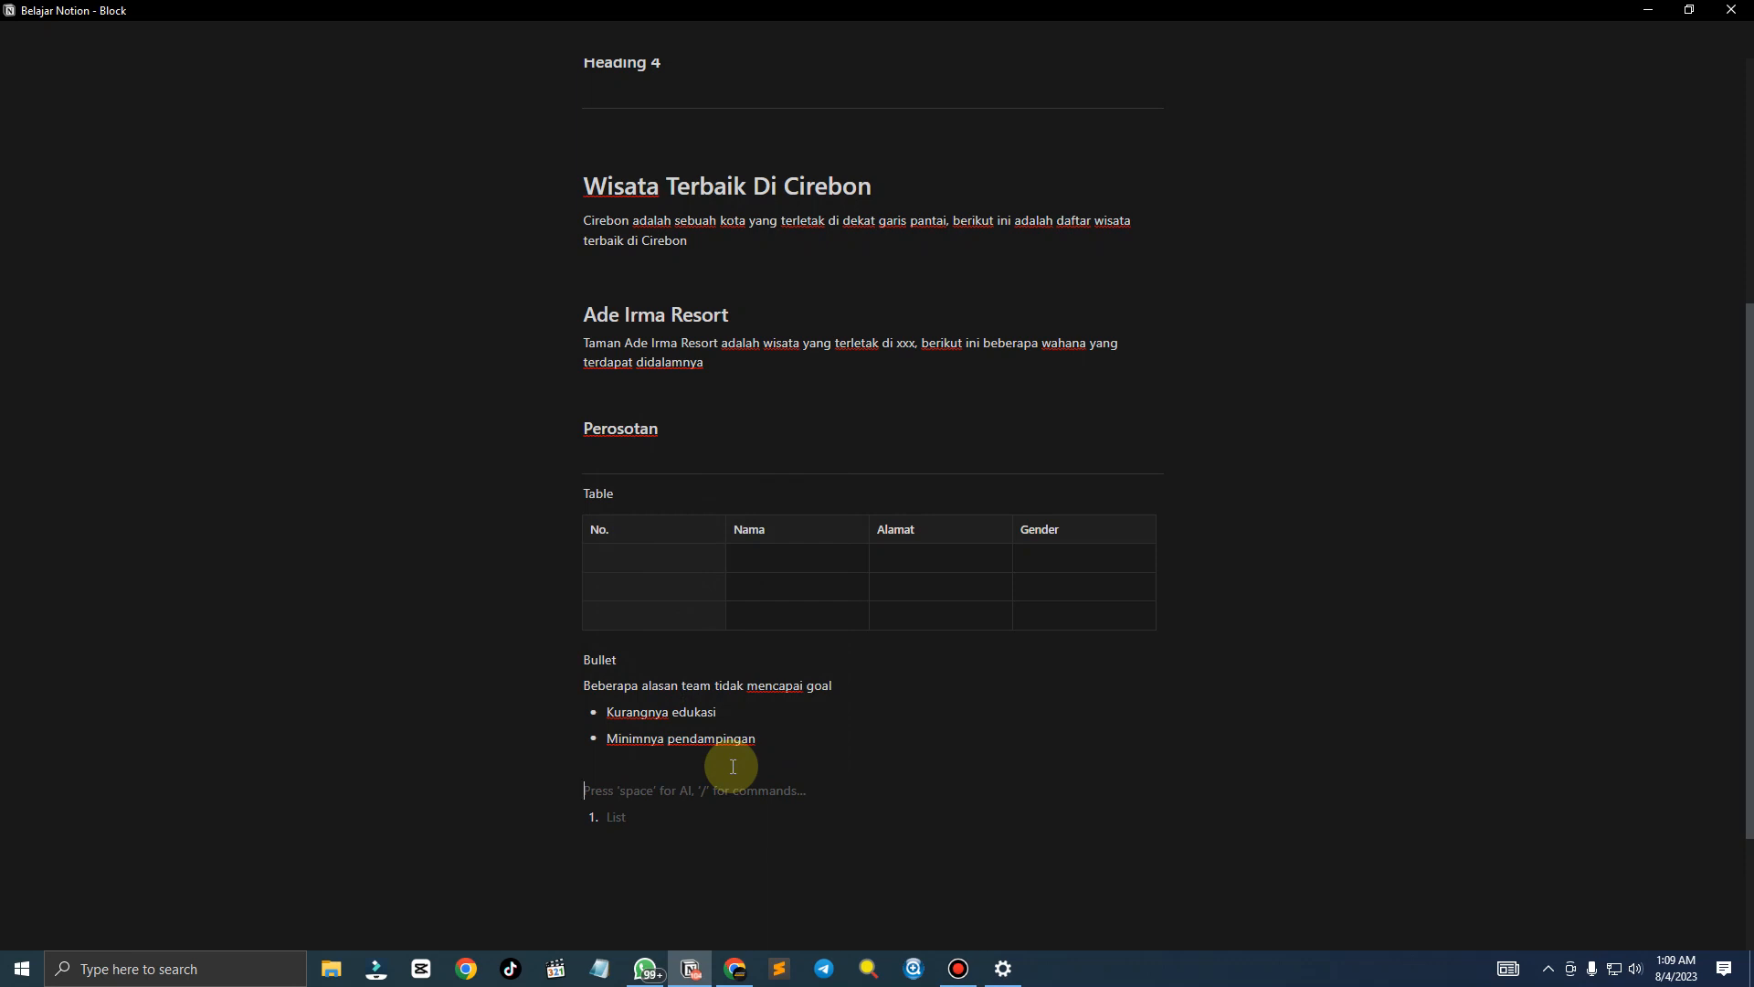
pyautogui.tripleClick(781, 691)
pyautogui.hotkey('ctrl', 'c')
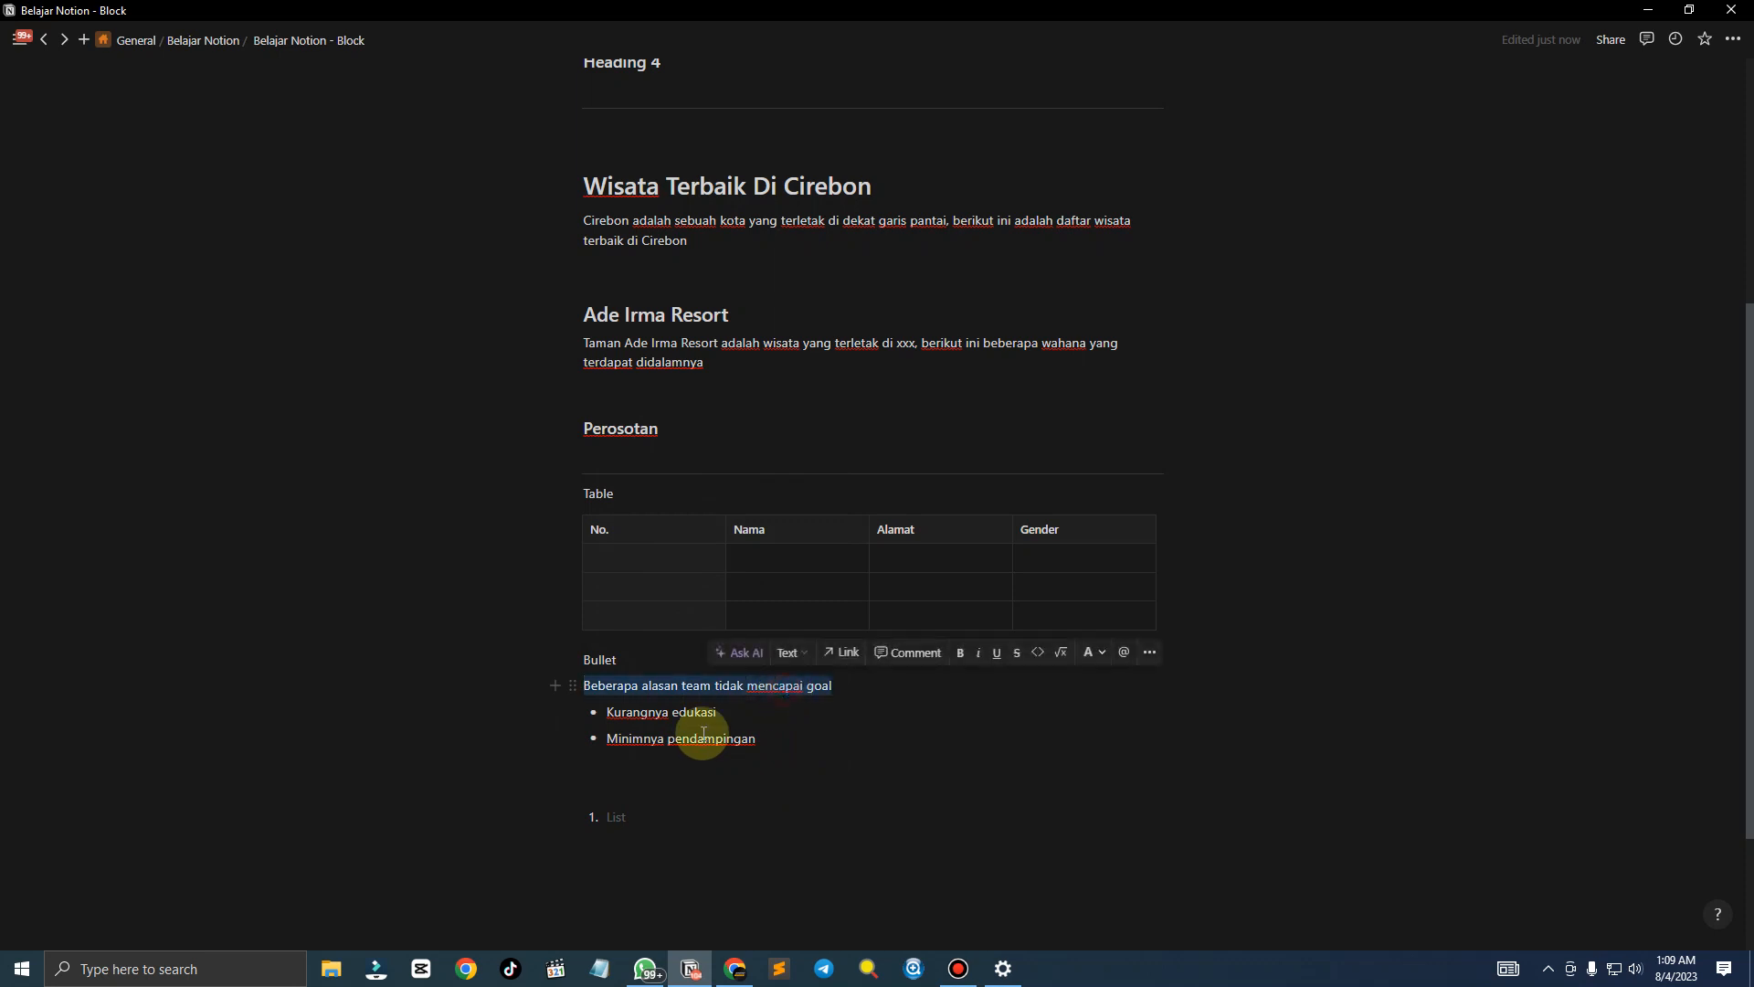
pyautogui.click(624, 806)
pyautogui.hotkey('ctrl', 'v')
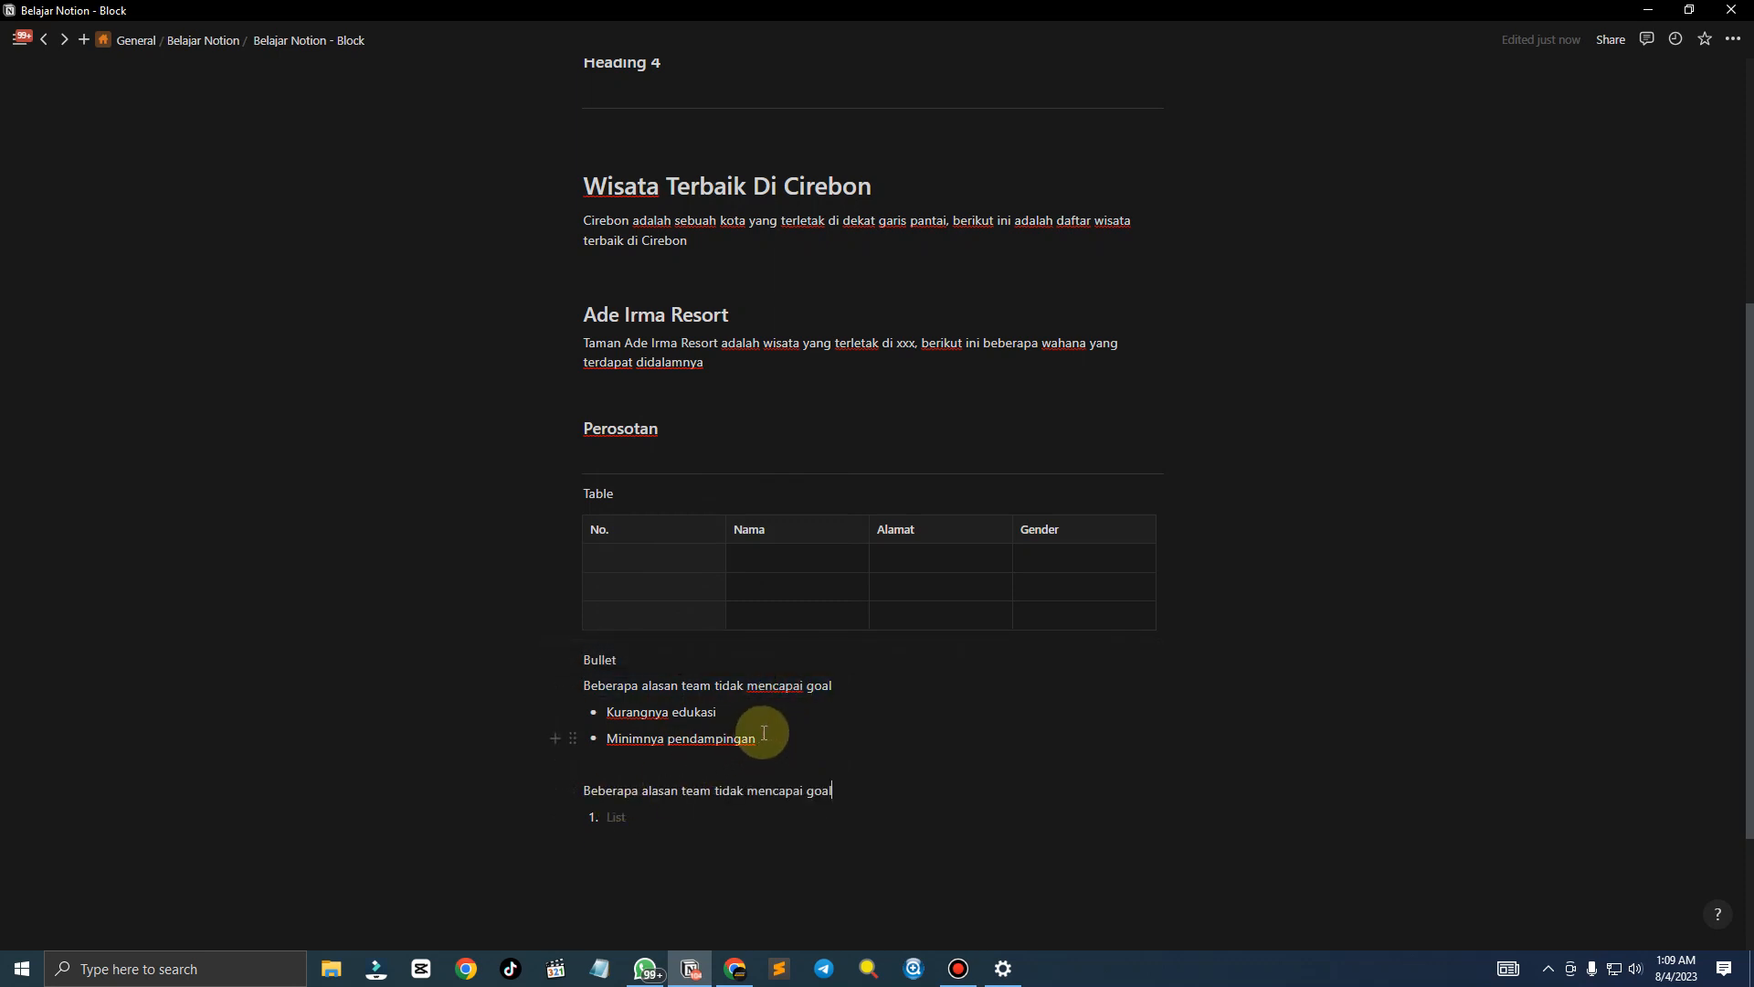
# Copy the bullets "Kurangnya edukasi" and "Minimnya pendampingan" into the numbered list, making the second one a numbered item too
pyautogui.moveTo(765, 734); pyautogui.dragTo(608, 715)
pyautogui.click(609, 715)
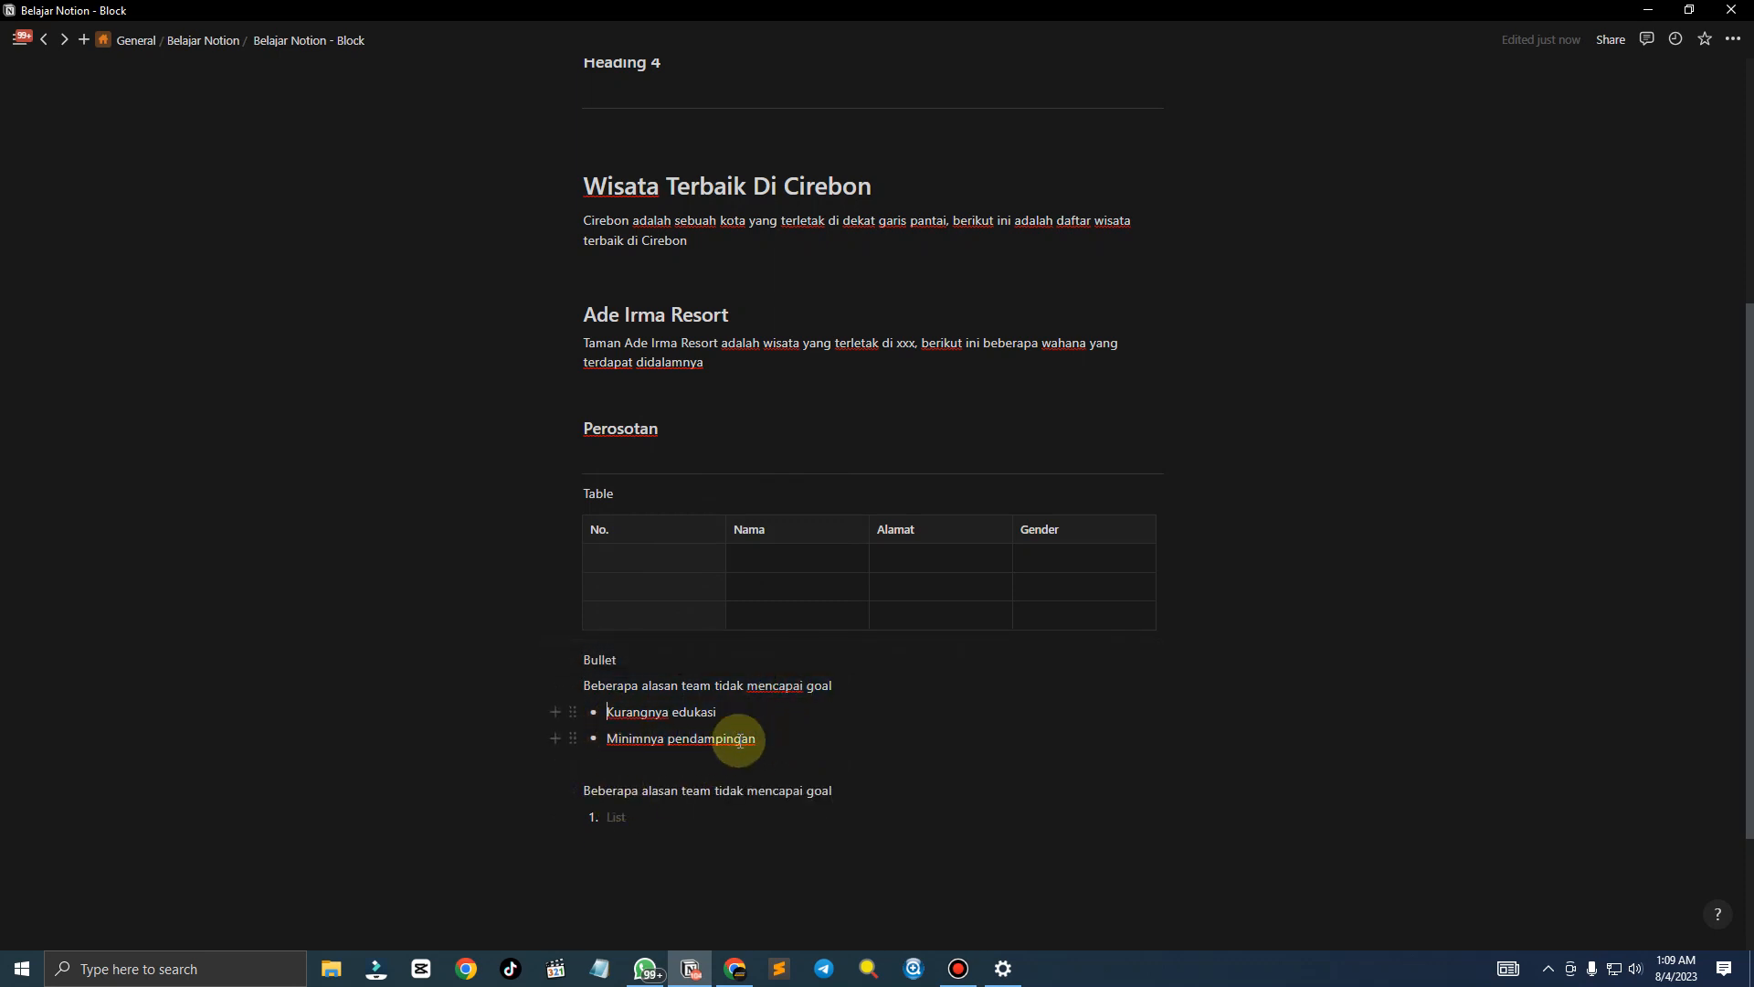
pyautogui.moveTo(768, 740); pyautogui.dragTo(588, 716)
pyautogui.hotkey('ctrl', 'c')
pyautogui.click(618, 819)
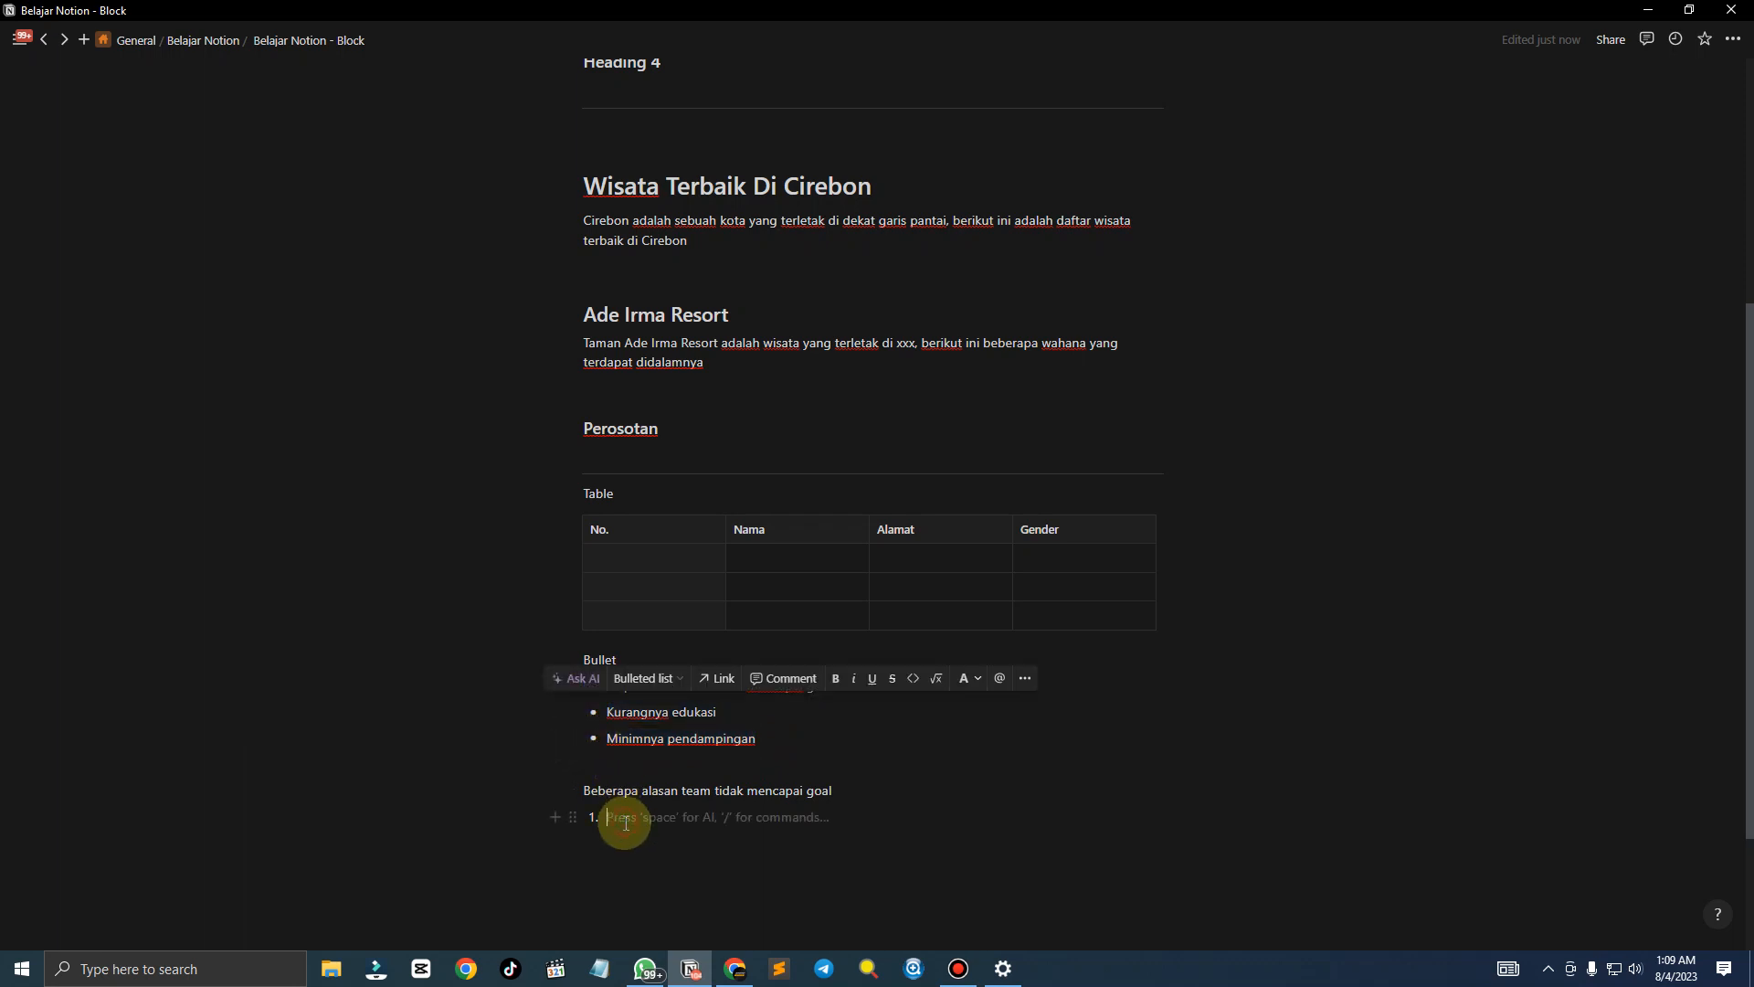
pyautogui.hotkey('ctrl', 'v')
pyautogui.click(606, 843)
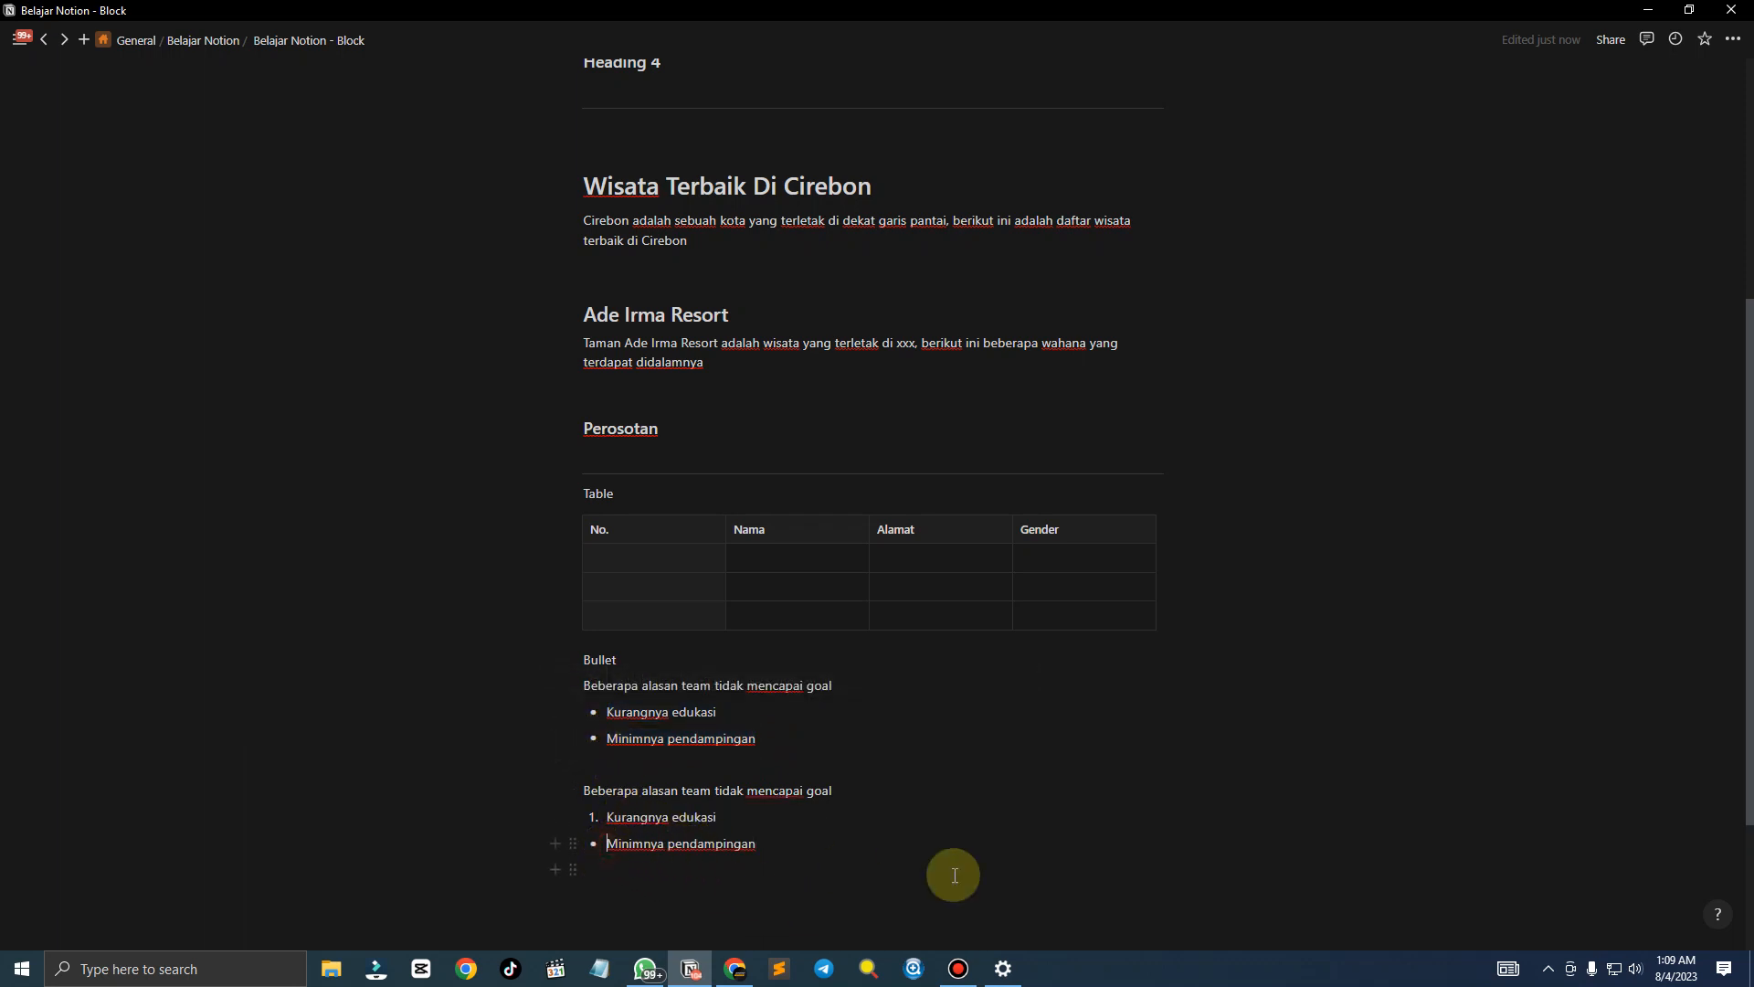
pyautogui.press('BackSpace')
pyautogui.press('BackSpace')
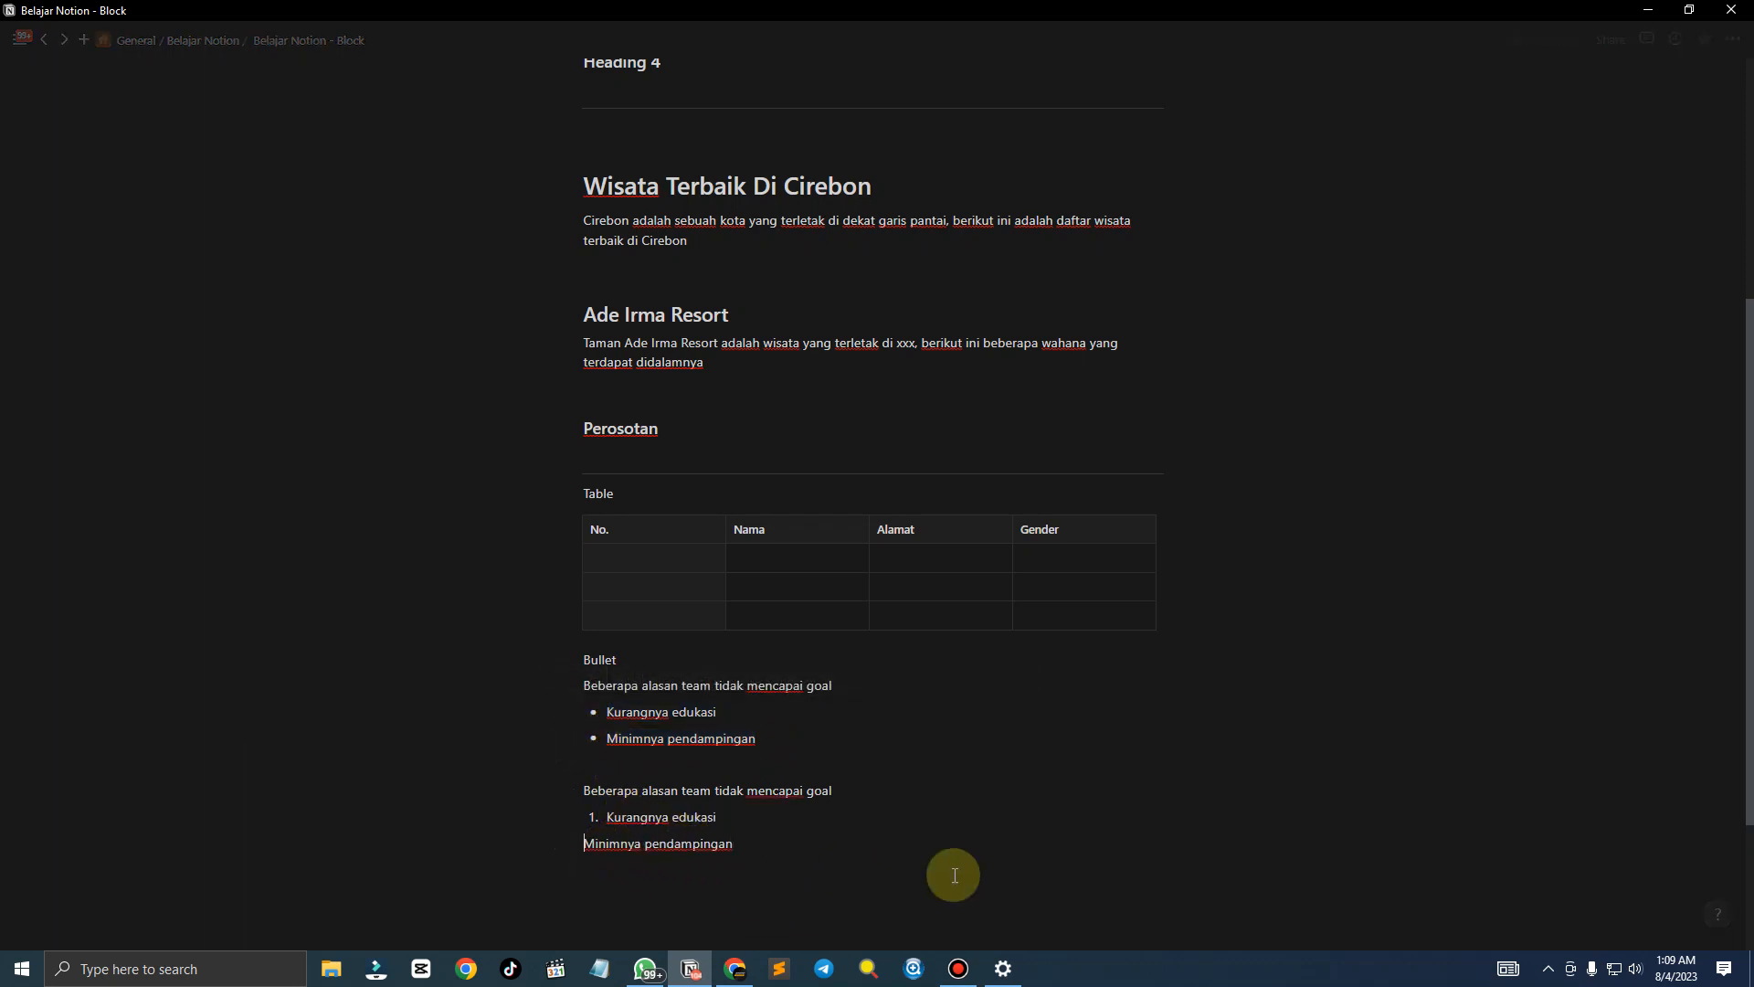
pyautogui.press('Return')
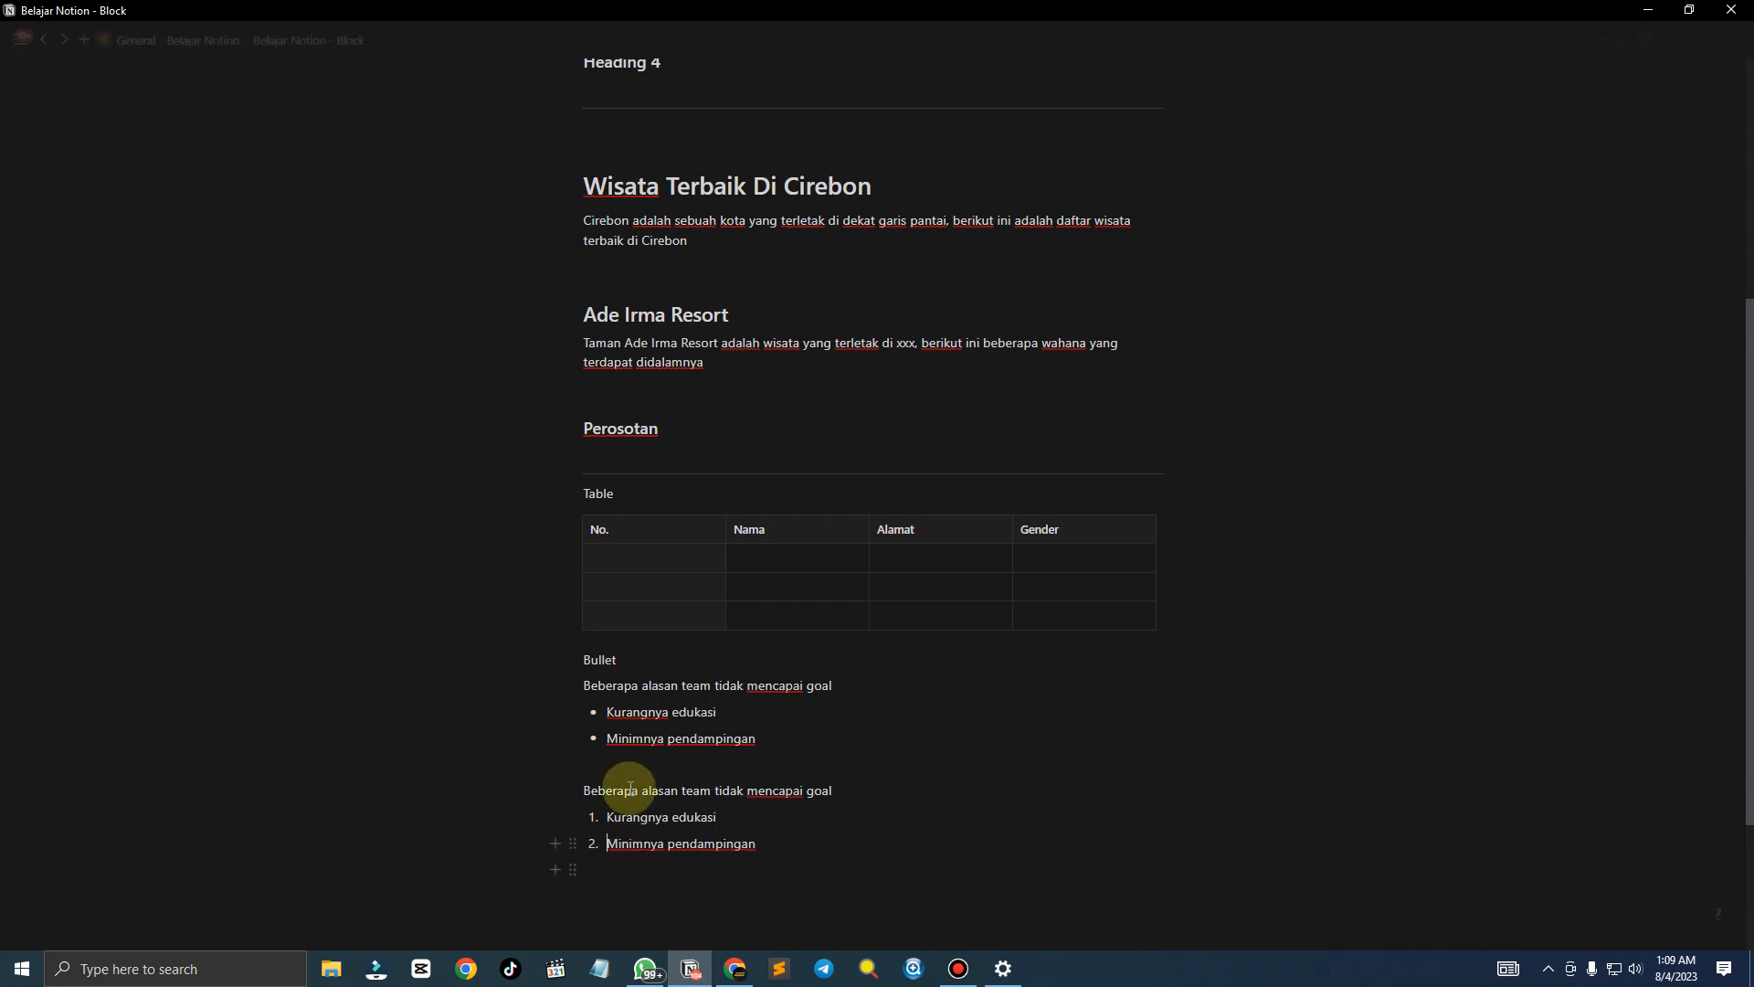
# Add the label "Number" on its own line above the numbered list's introduction
pyautogui.click(633, 768)
pyautogui.press('Return')
pyautogui.write('Numb')
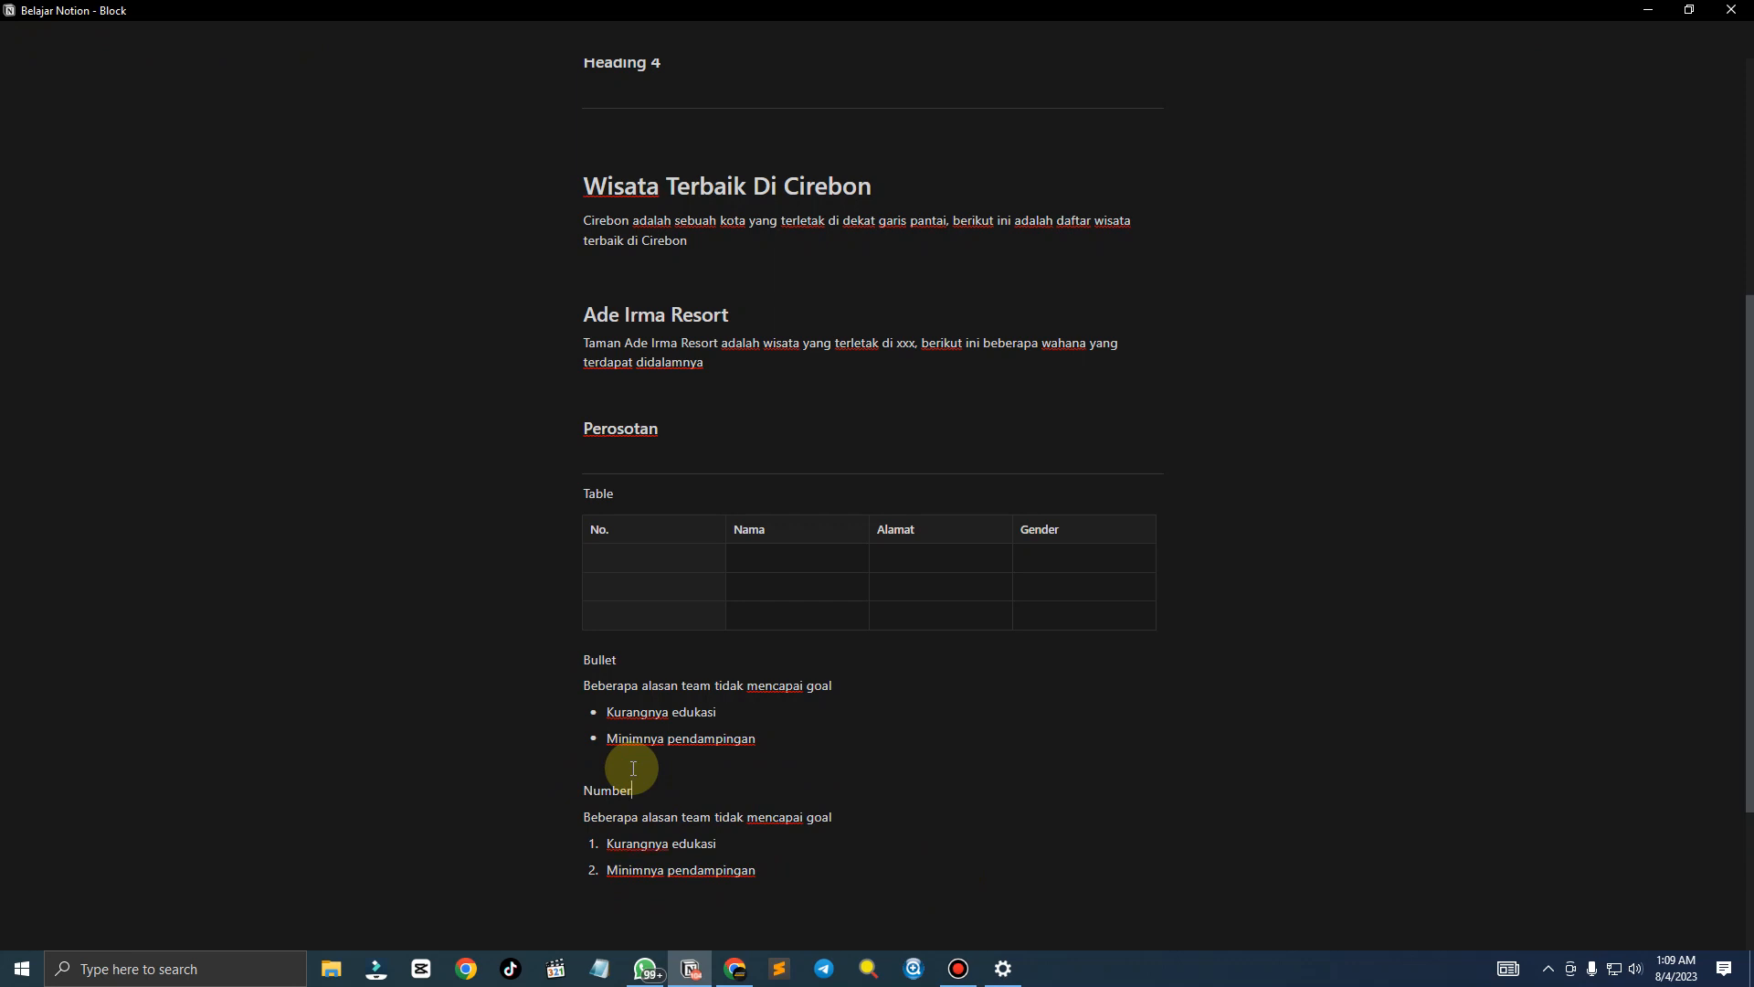
pyautogui.write('er')
# Insert a toggle list block below the numbered list and label it "Toggle" on the line above
pyautogui.click(621, 903)
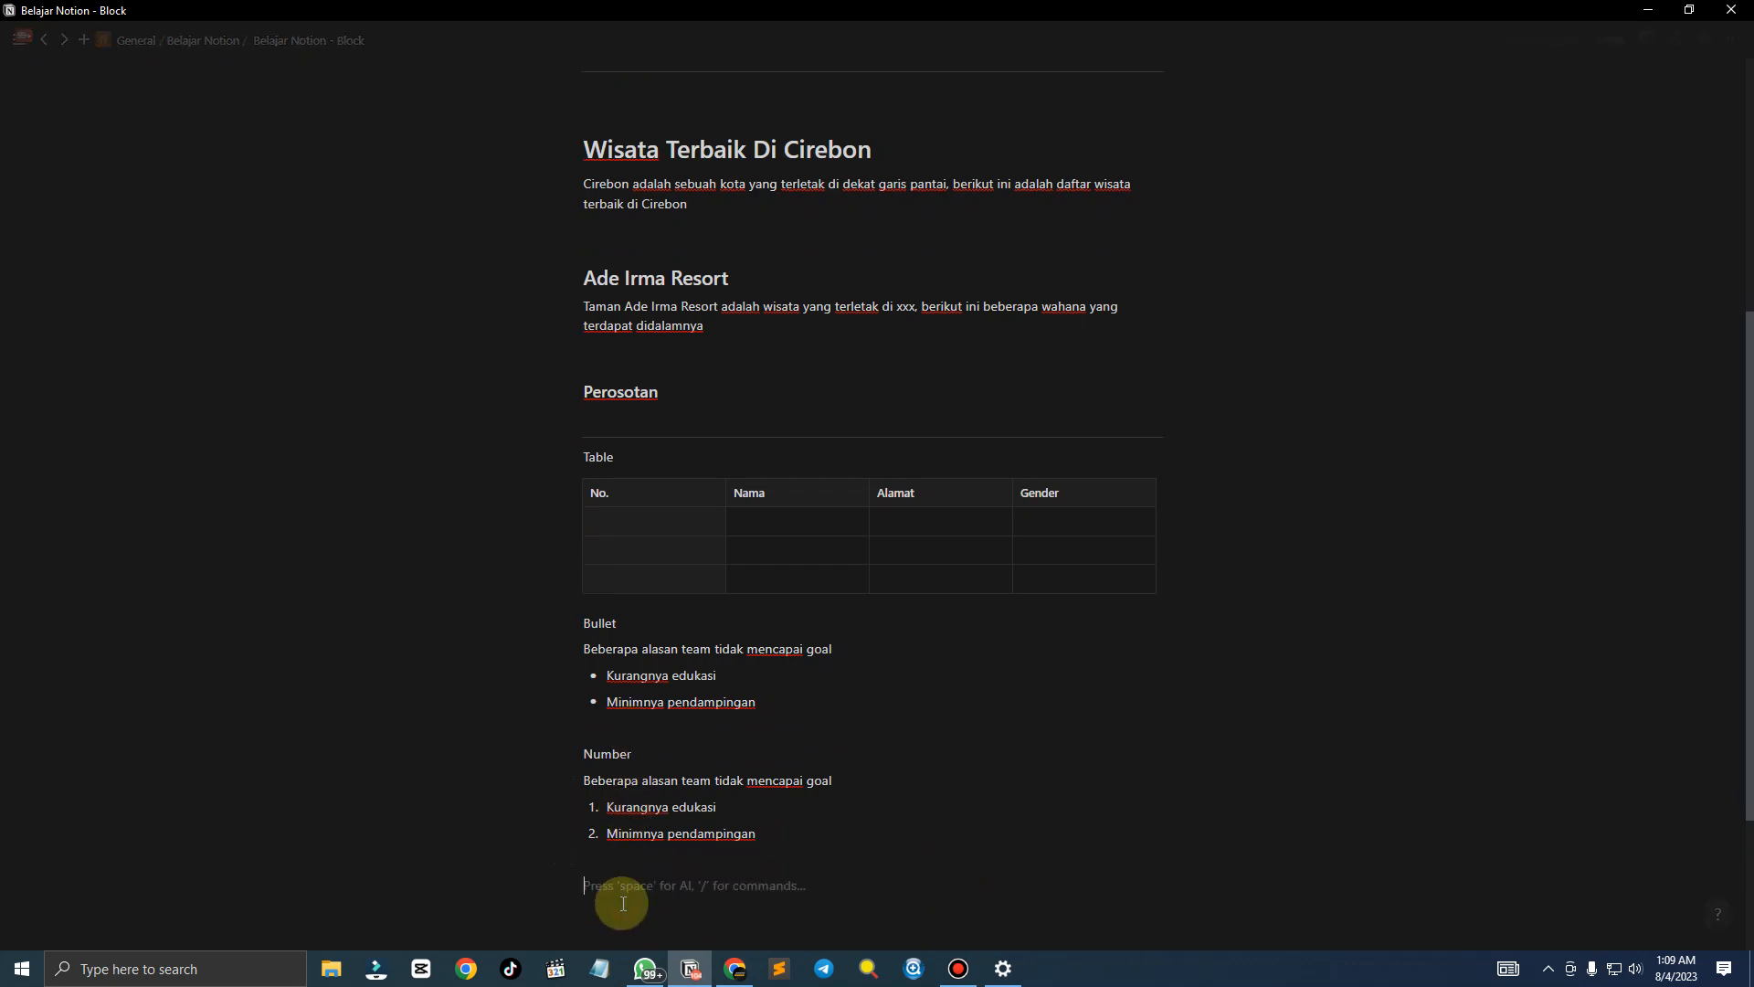
pyautogui.write('/')
pyautogui.scroll(-2, 766, 848)
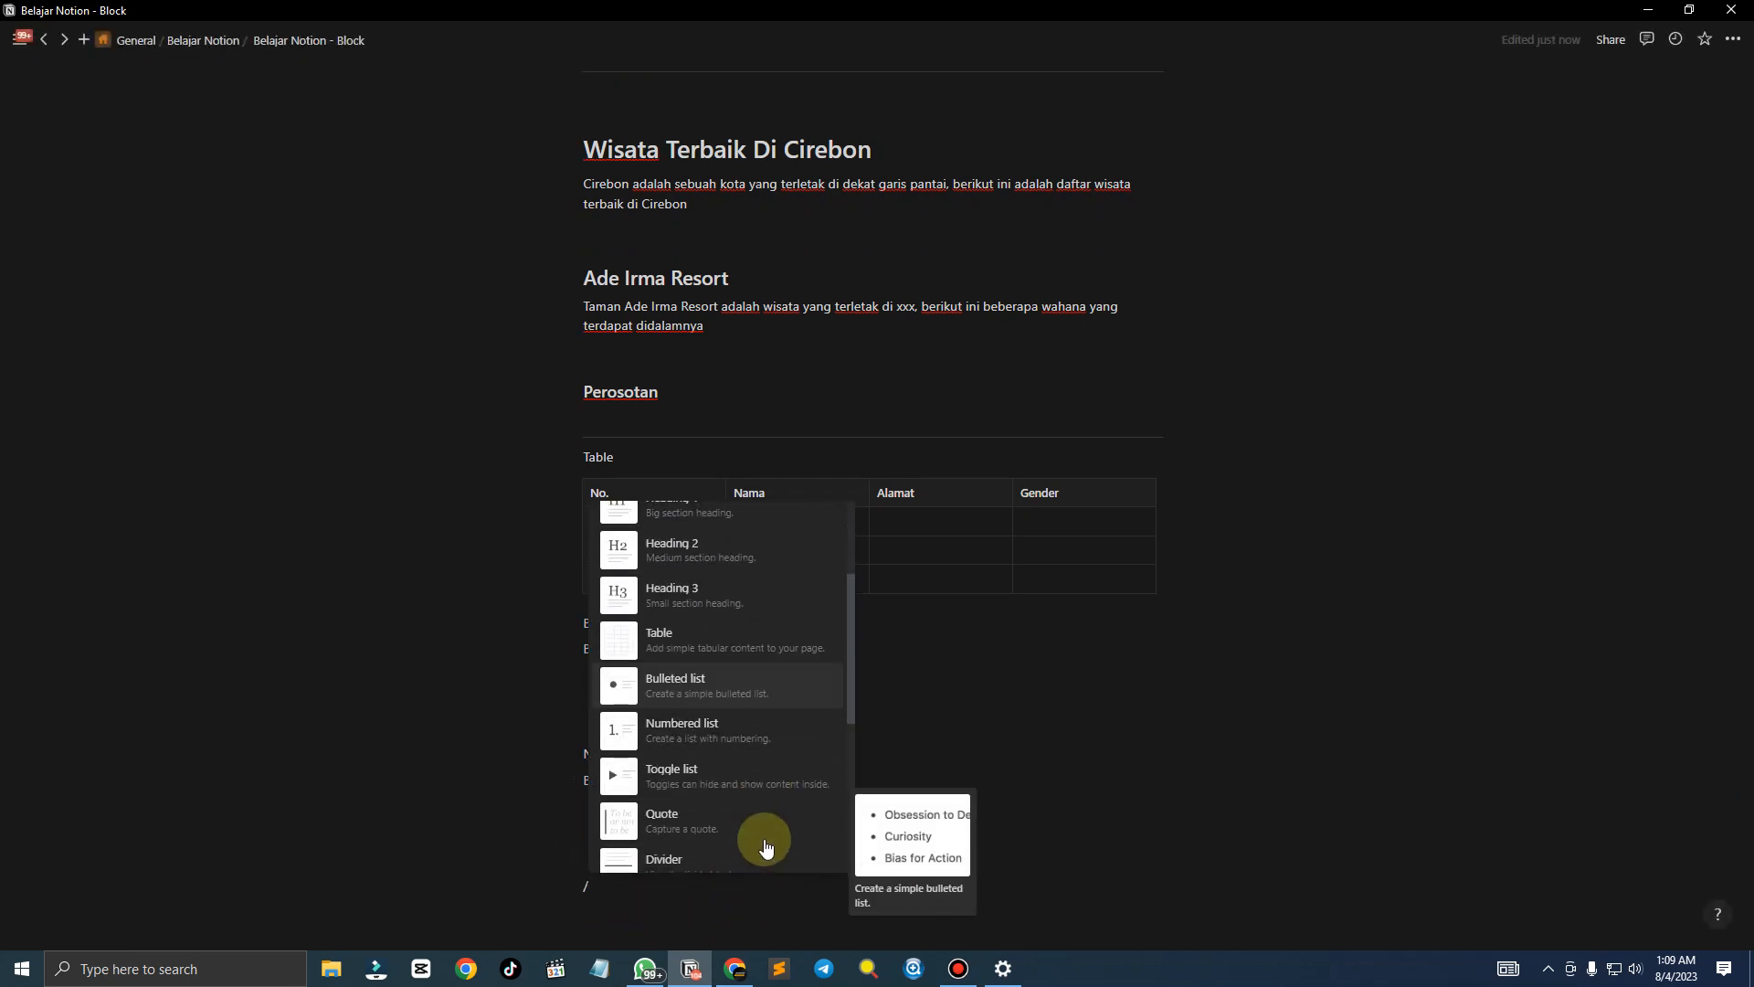
pyautogui.click(727, 775)
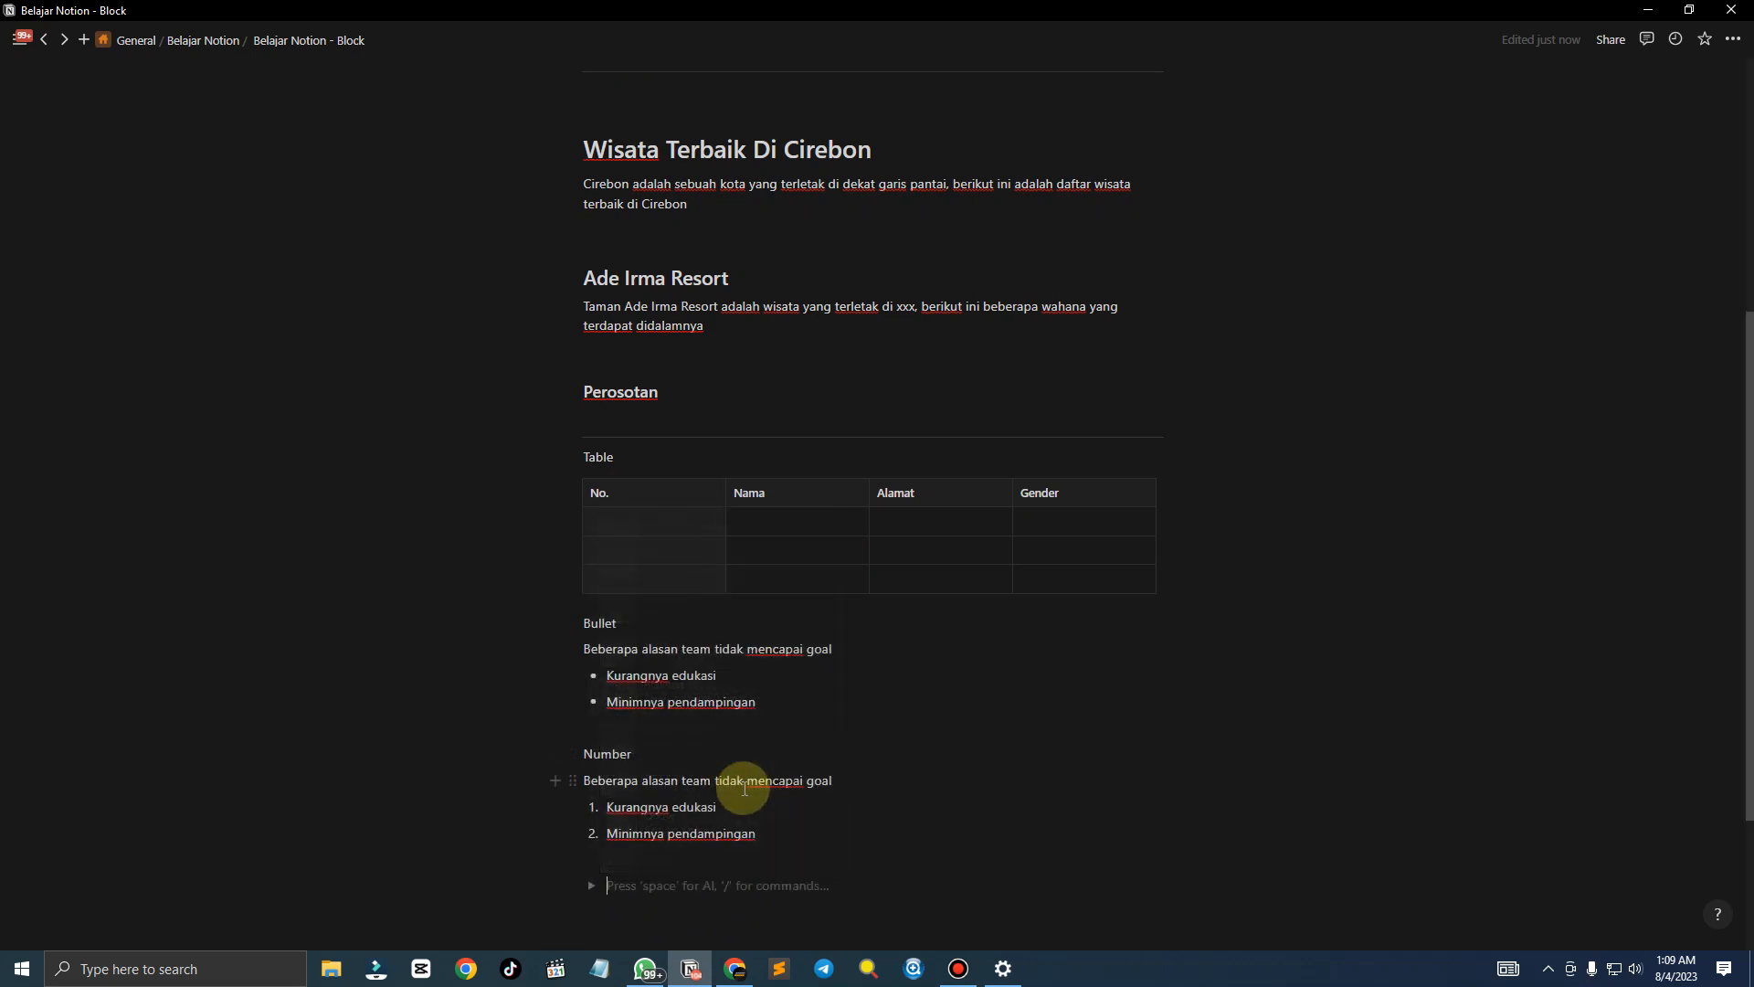
pyautogui.press('Return')
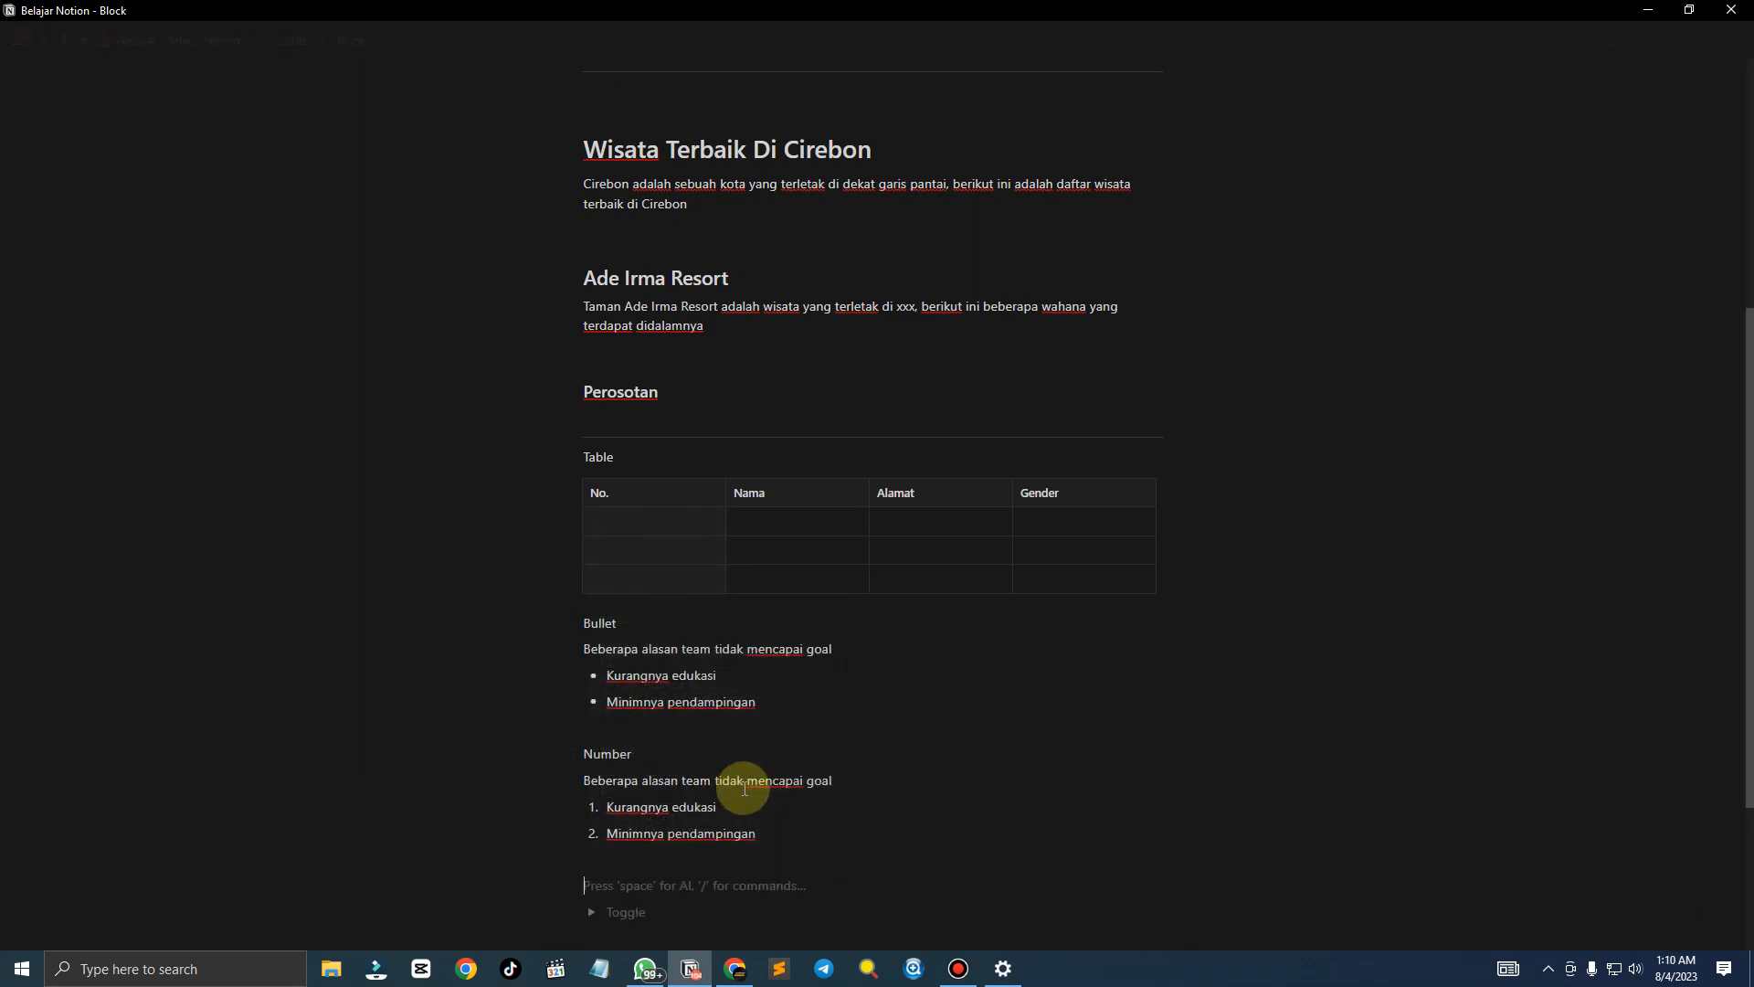
pyautogui.write('Toggle')
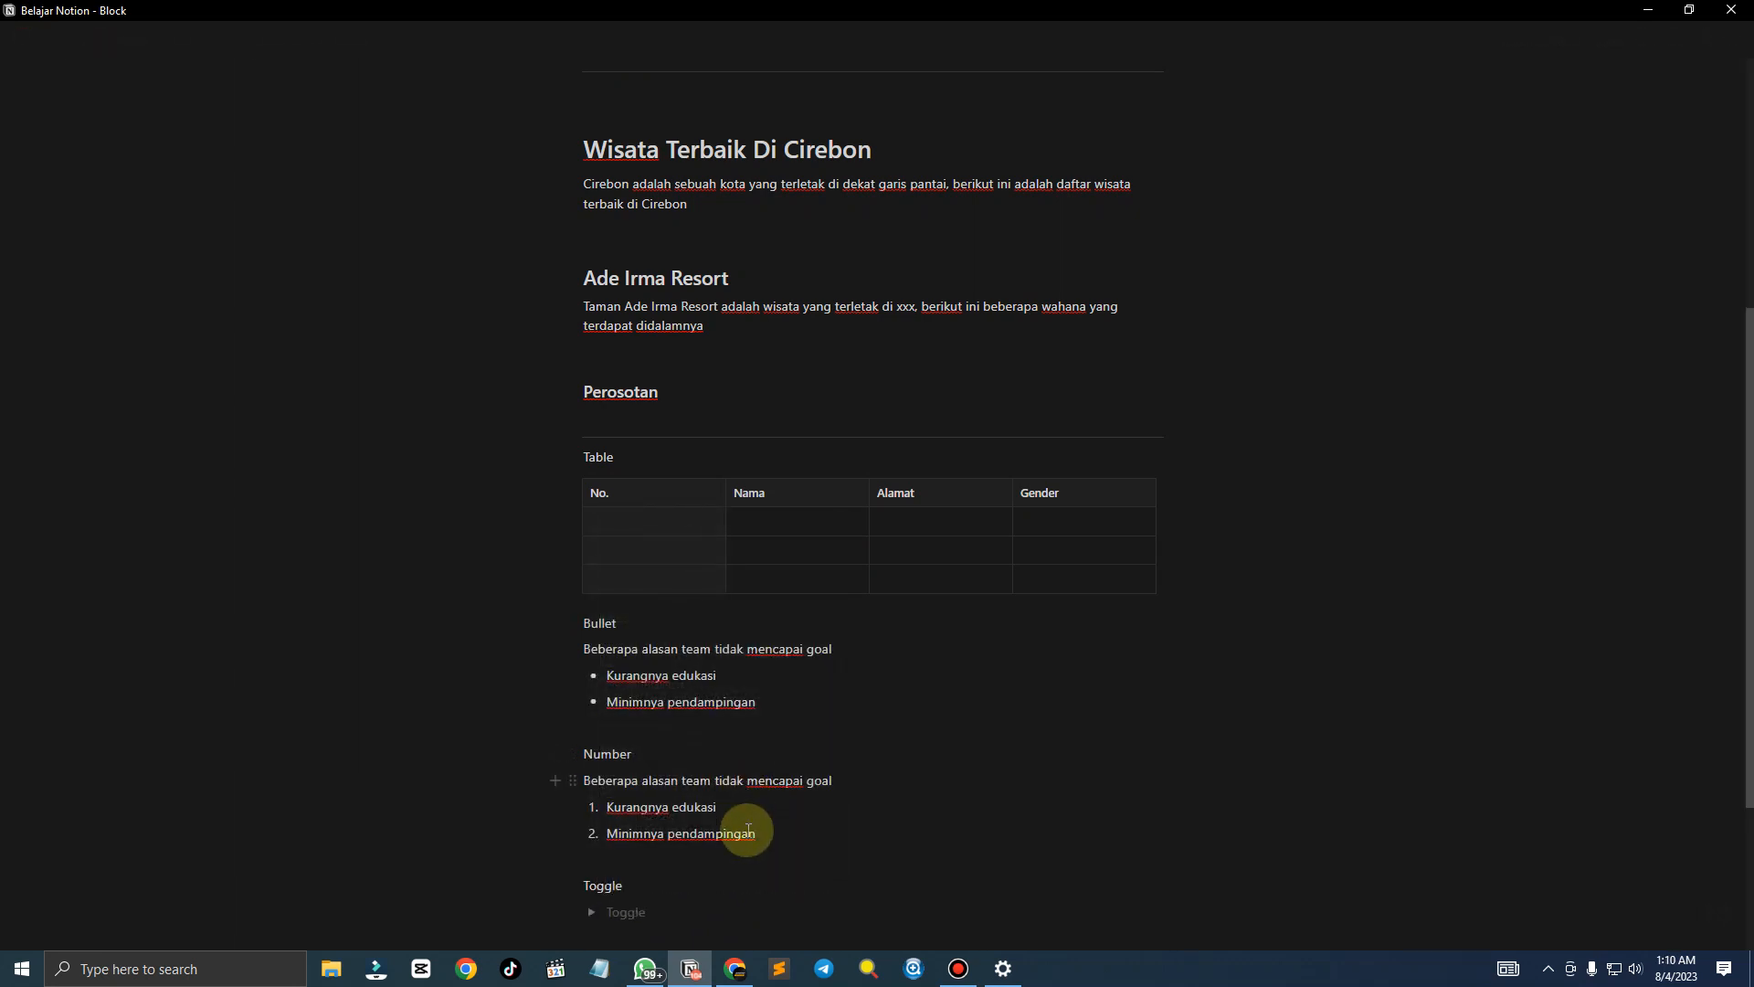
# Copy the Bullet and Number sections and paste them into the empty toggle block
pyautogui.scroll(-1, 648, 815)
pyautogui.click(652, 814)
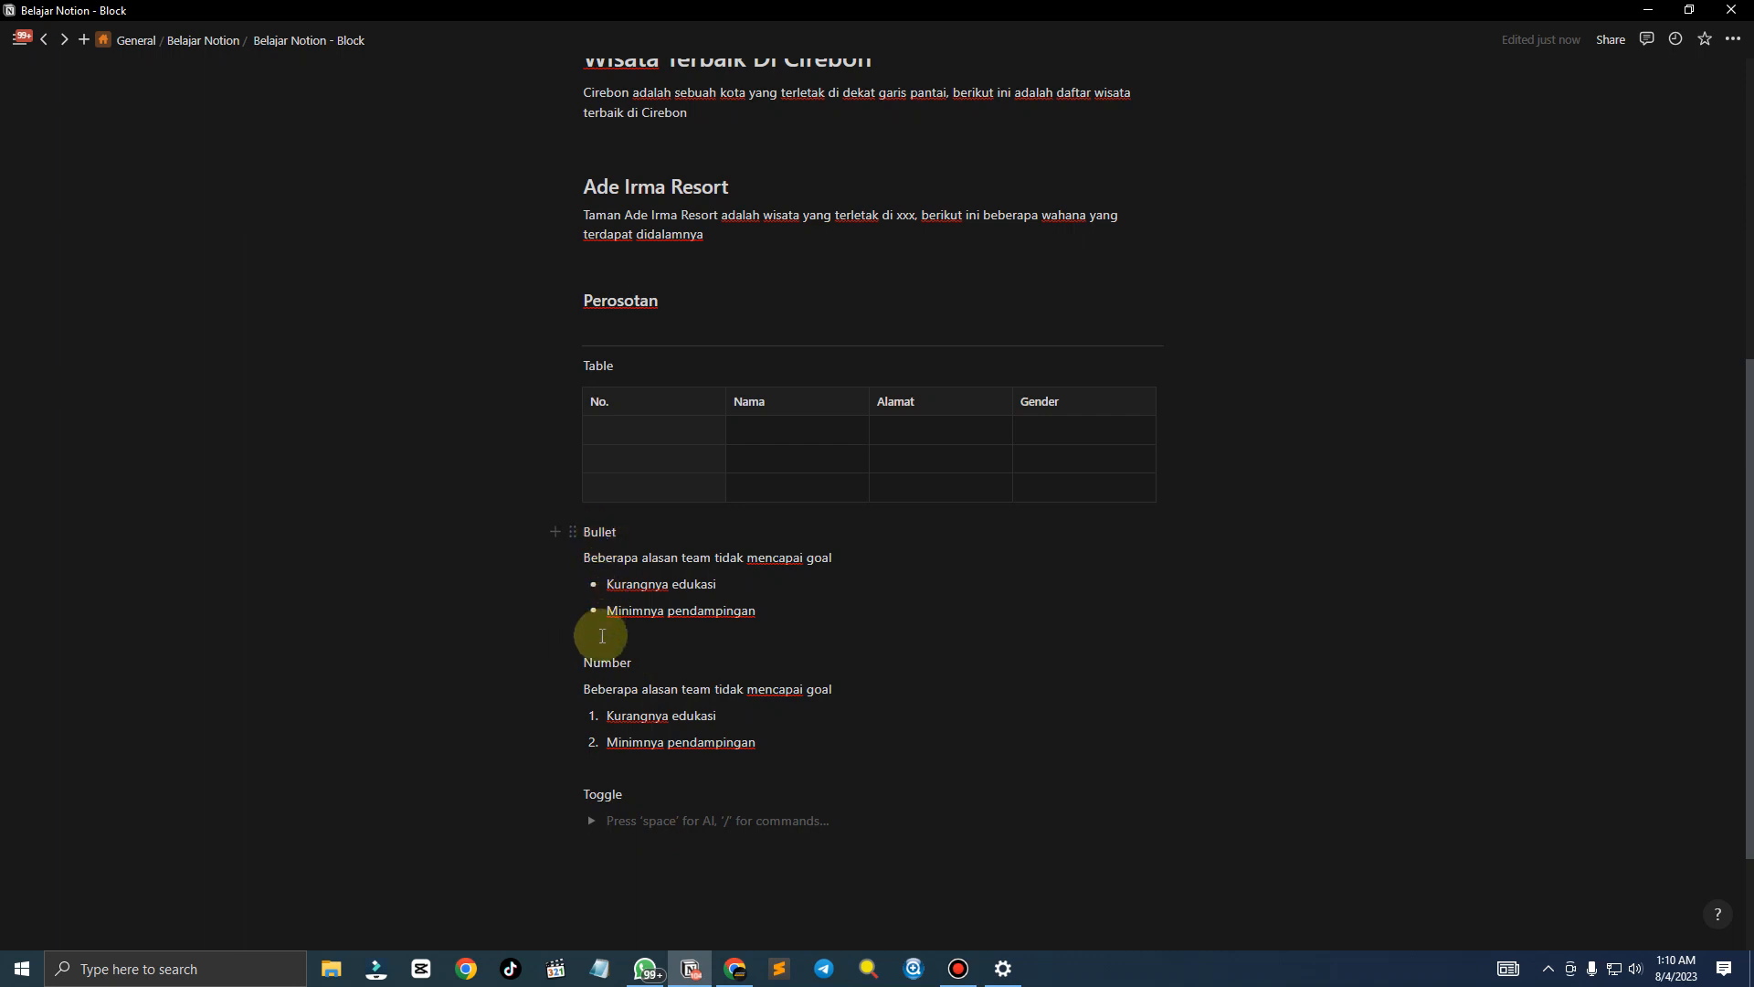
pyautogui.moveTo(736, 745); pyautogui.dragTo(765, 745)
pyautogui.moveTo(614, 651); pyautogui.dragTo(567, 536)
pyautogui.click(654, 823)
pyautogui.hotkey('ctrl', 'v')
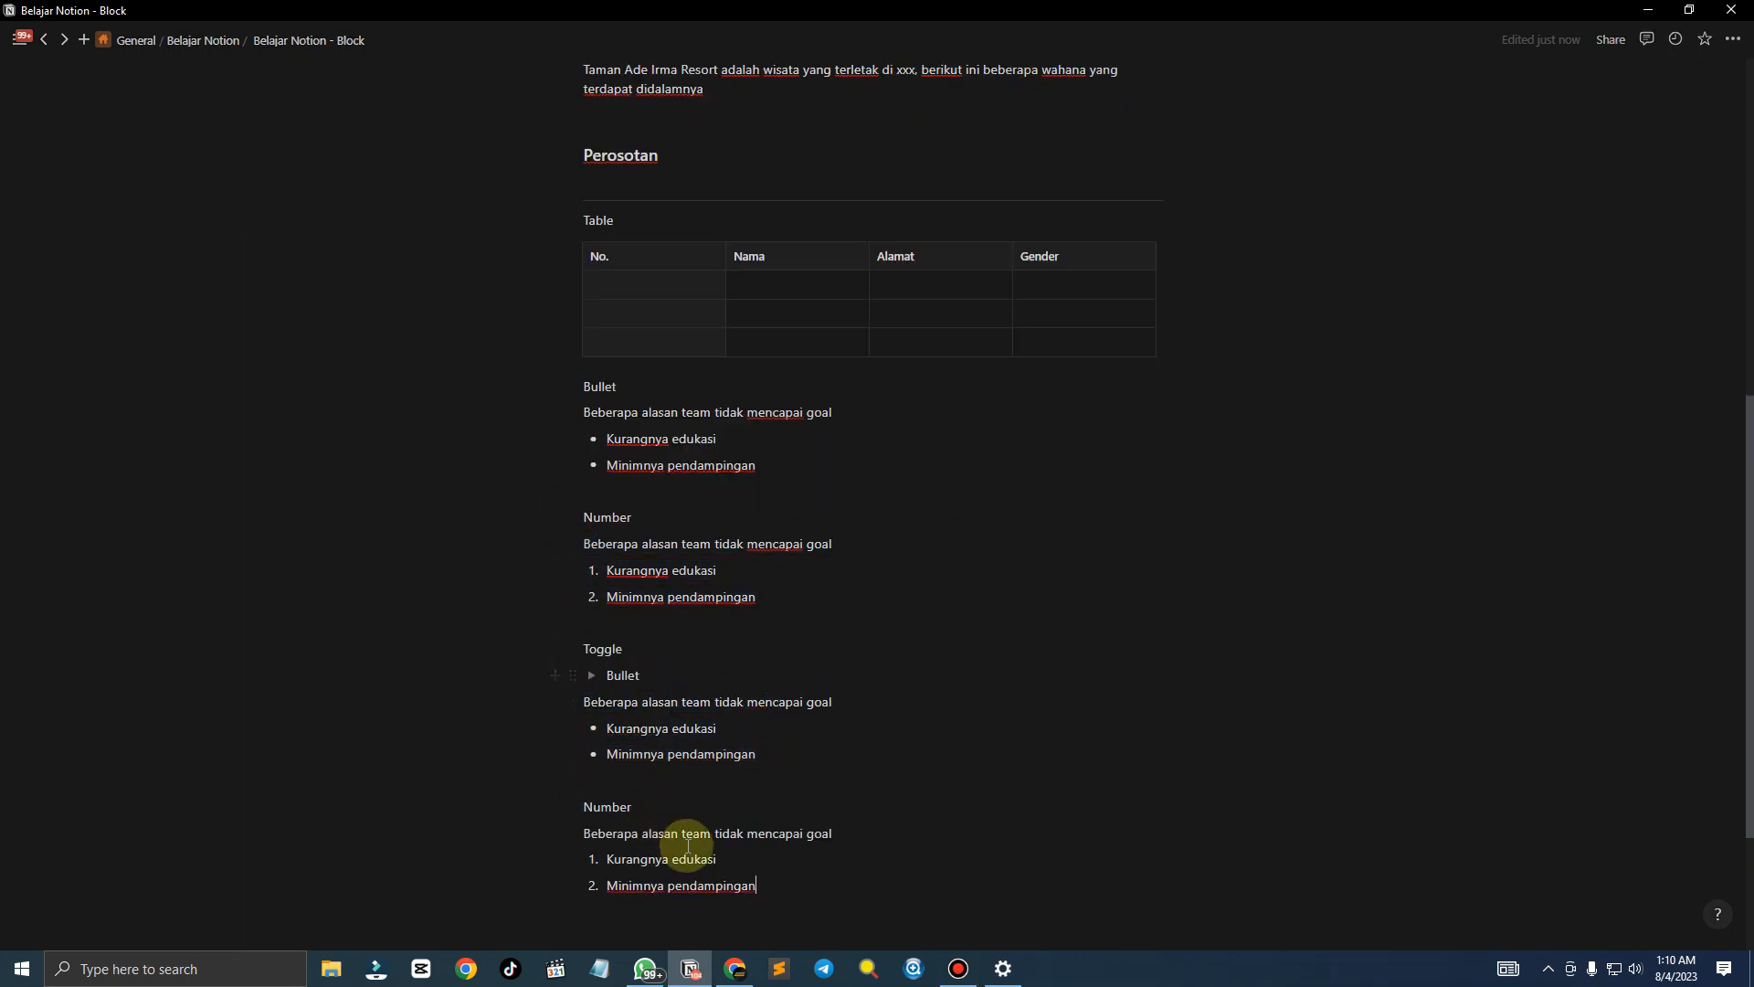
# Expand the "Bullet" toggle and move the sentence "Beberapa alasan team tidak mencapai goal" inside it
pyautogui.scroll(-2, 676, 822)
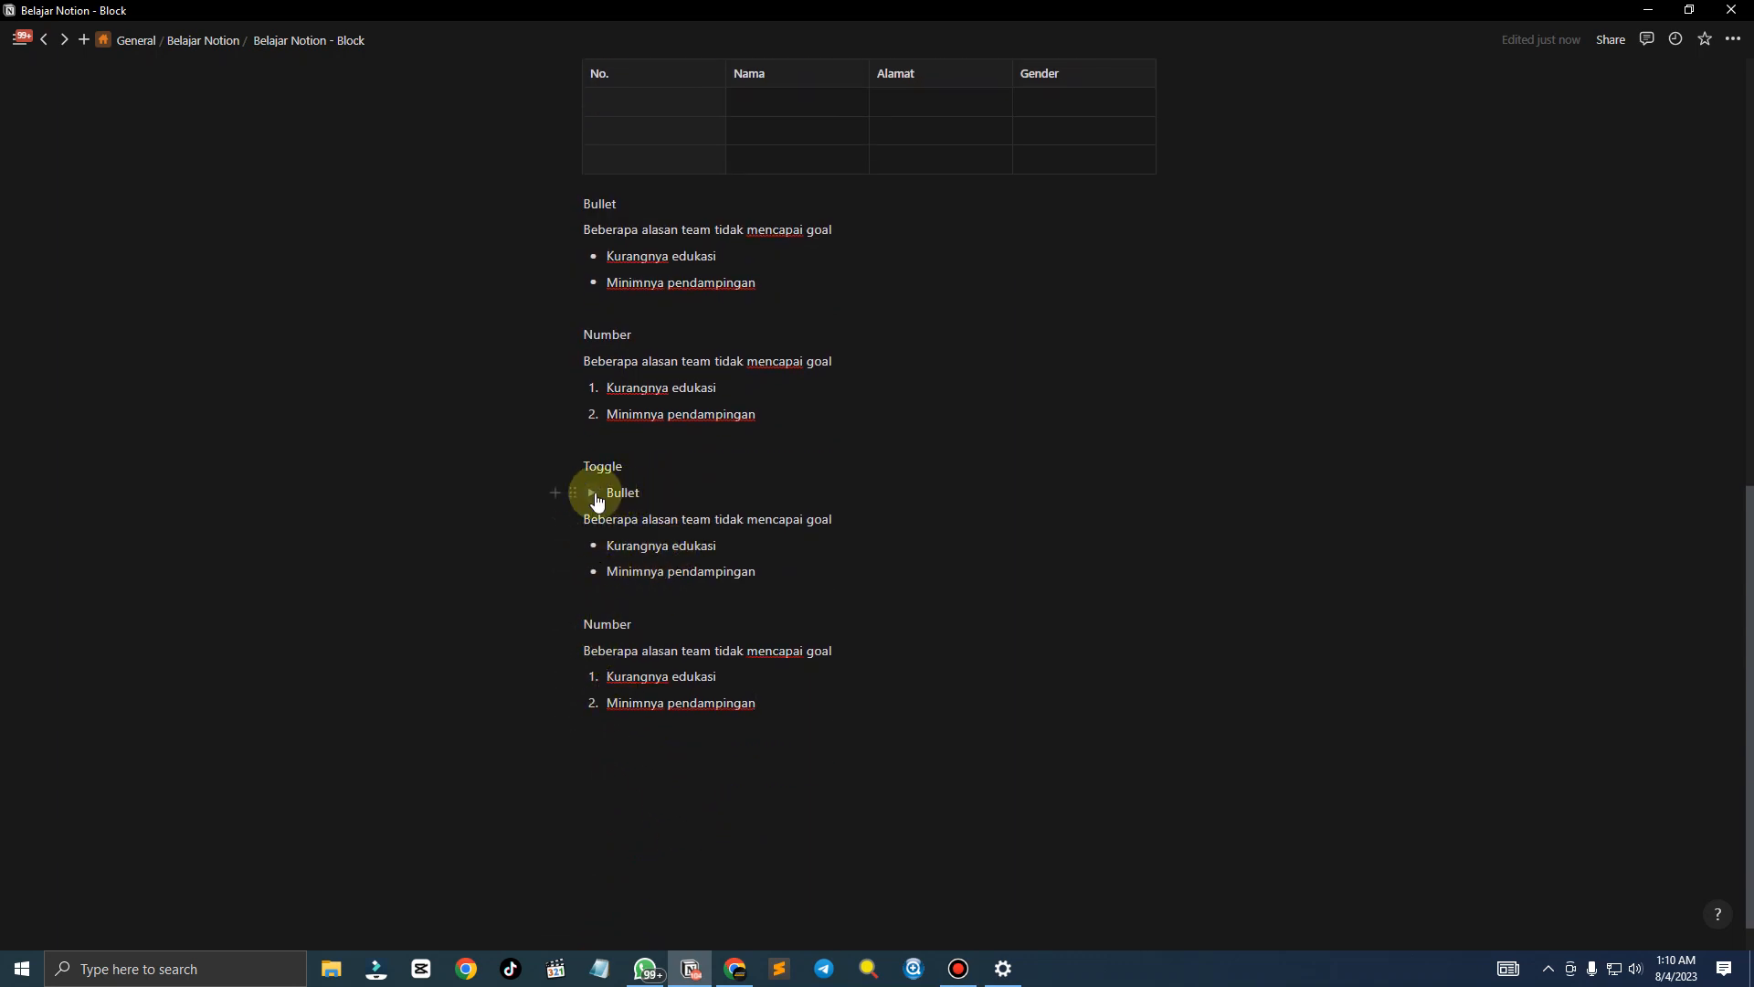
pyautogui.click(592, 494)
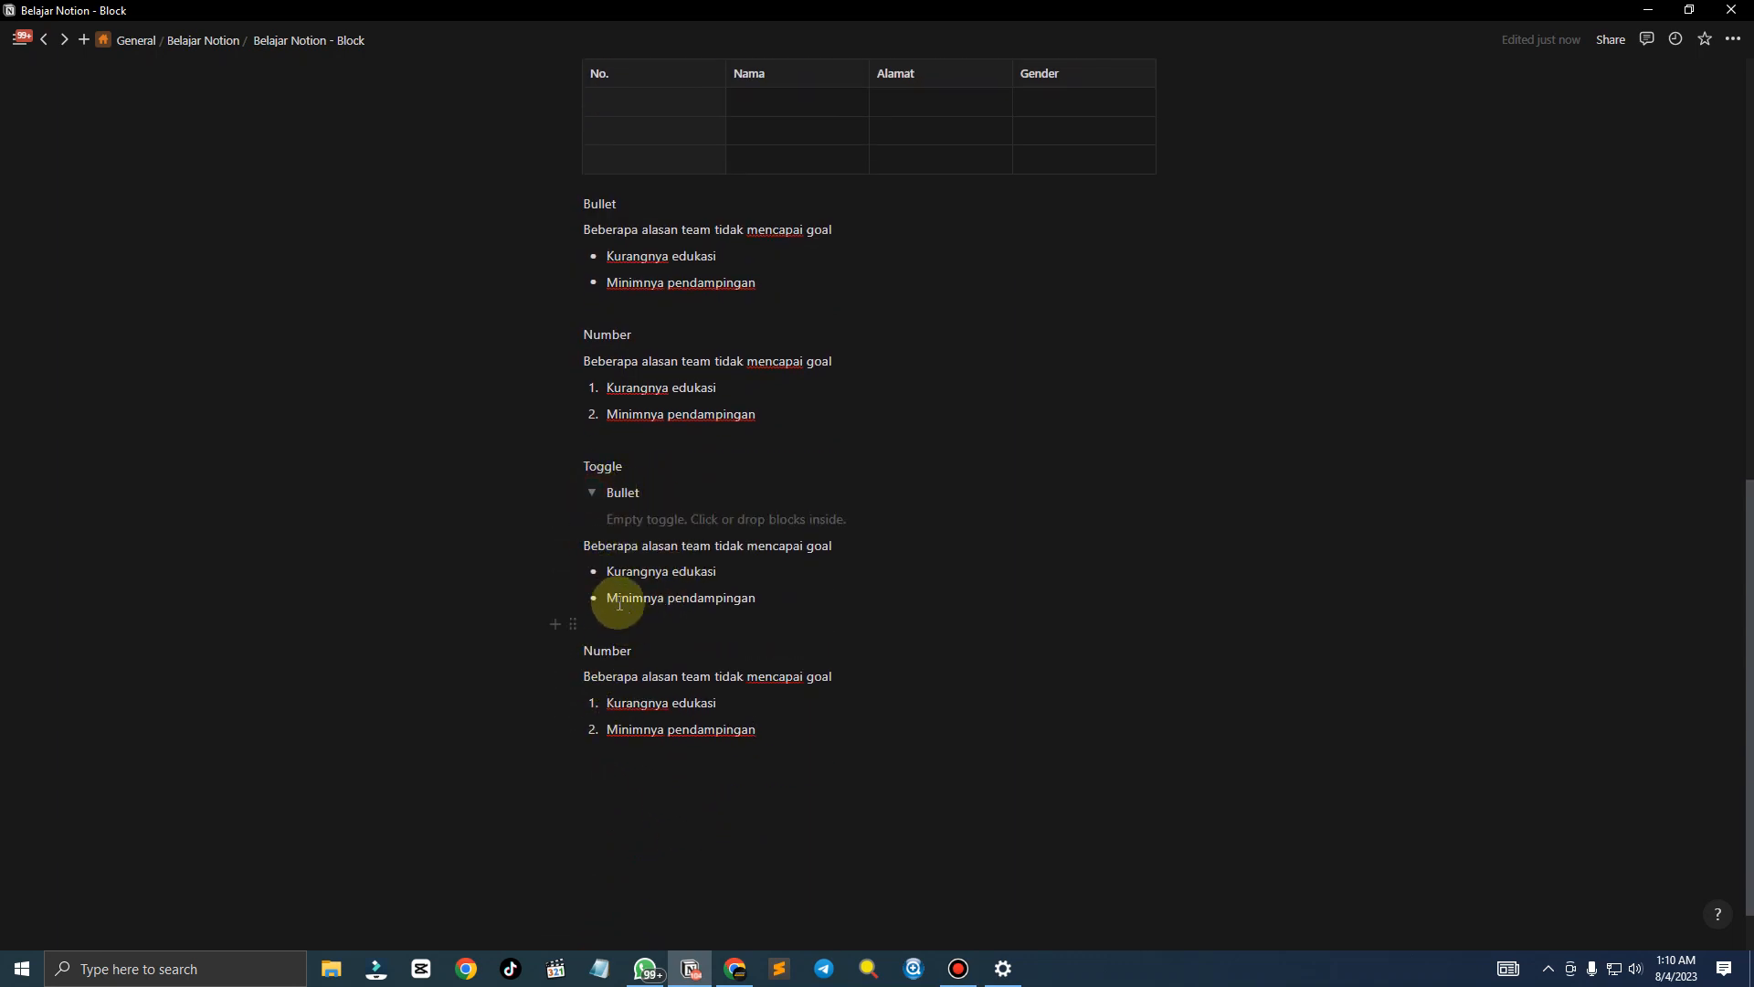
pyautogui.click(592, 494)
pyautogui.moveTo(570, 519)
pyautogui.mouseDown()
pyautogui.moveTo(618, 494)
pyautogui.moveTo(598, 500)
pyautogui.mouseUp()
pyautogui.click(593, 494)
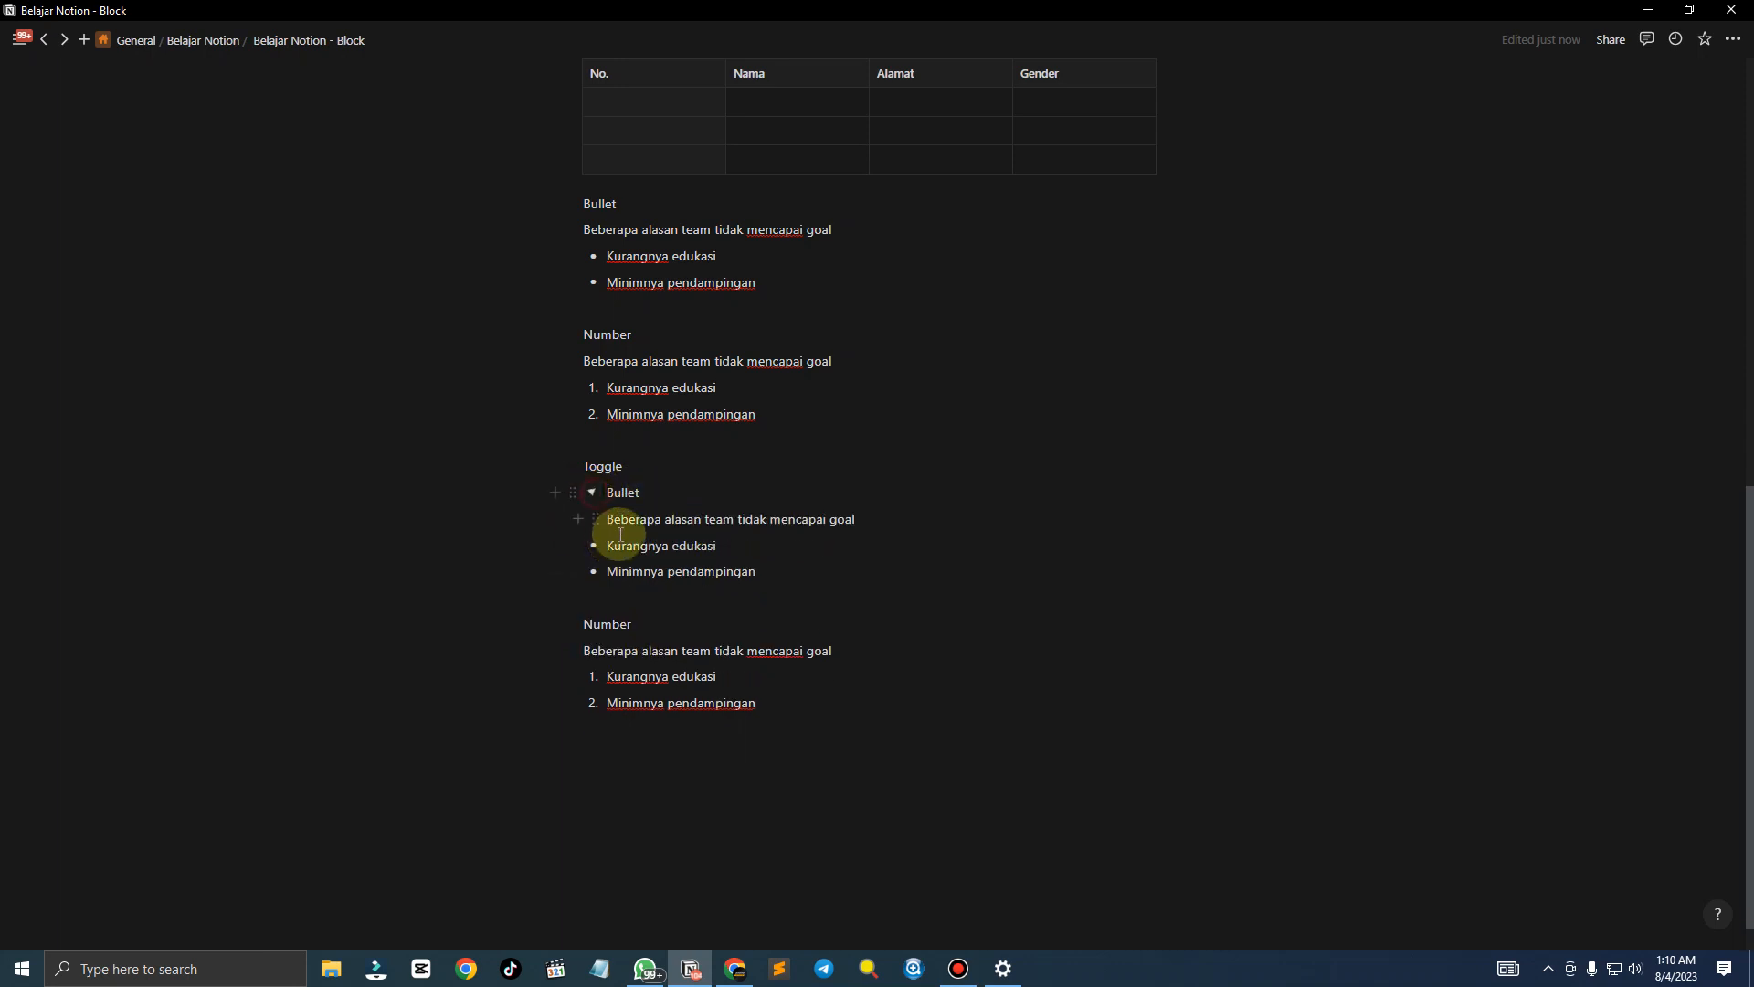
# Move the pasted bullets "Kurangnya edukasi" and "Minimnya pendampingan" into the toggle, and check it by collapsing and expanding it
pyautogui.click(632, 545)
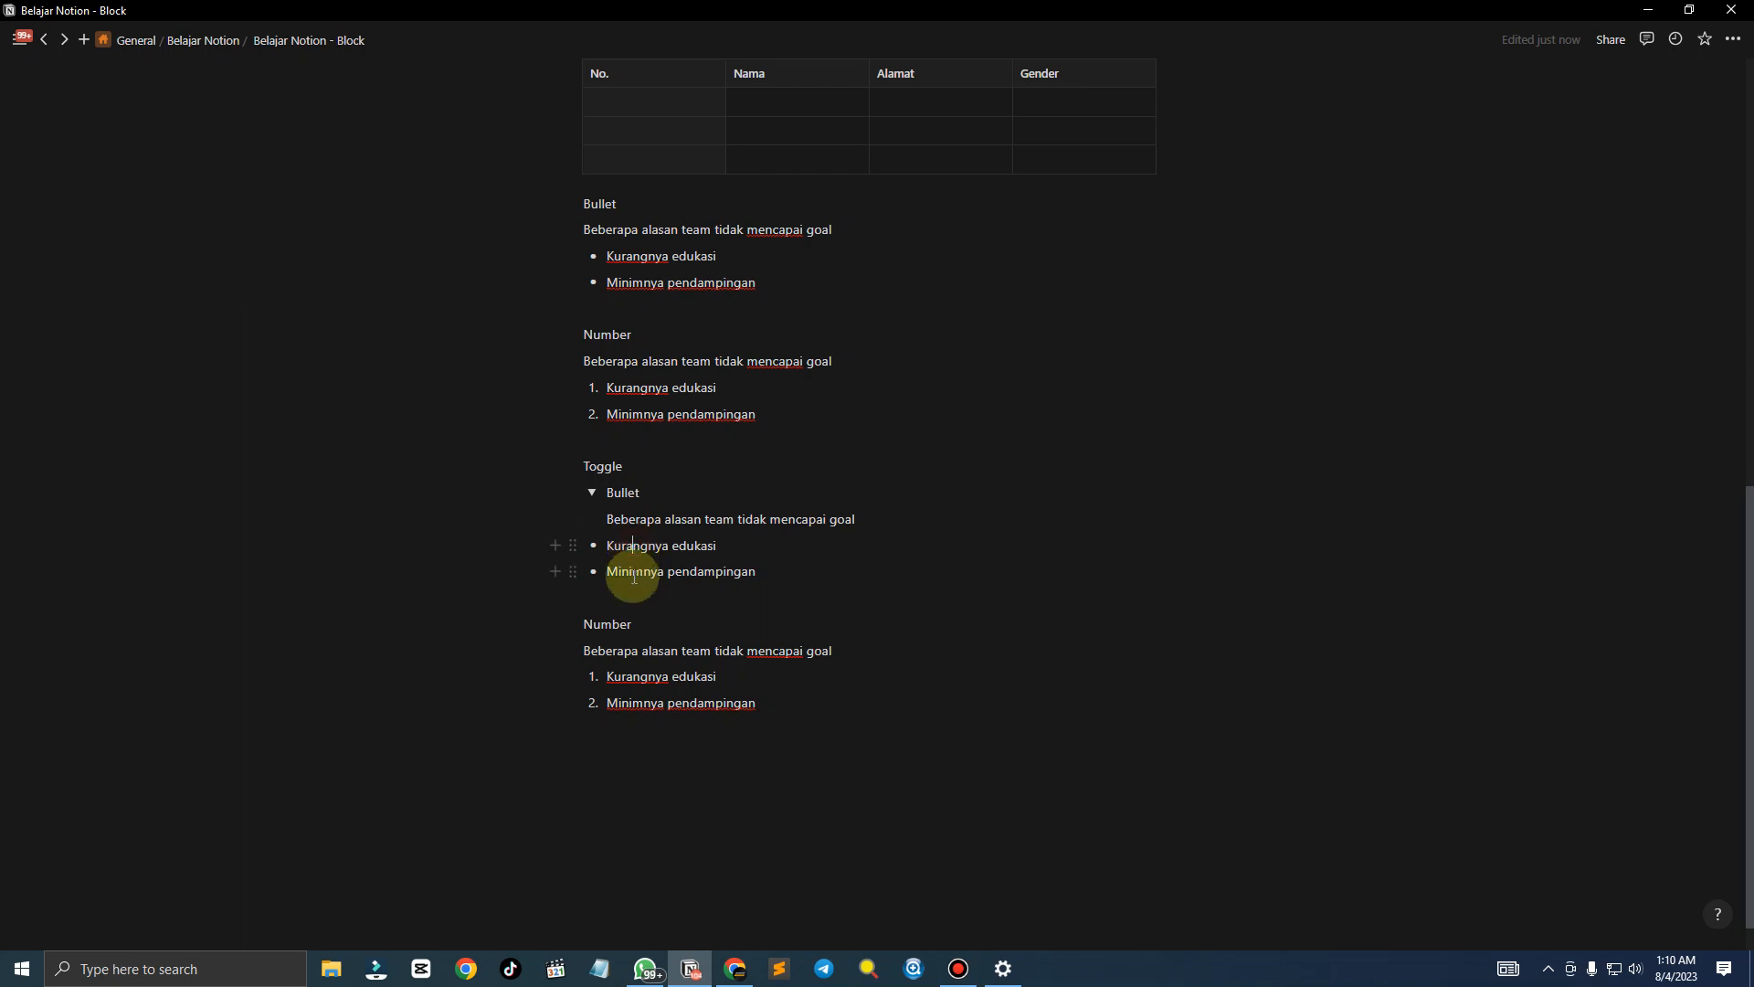
pyautogui.click(590, 493)
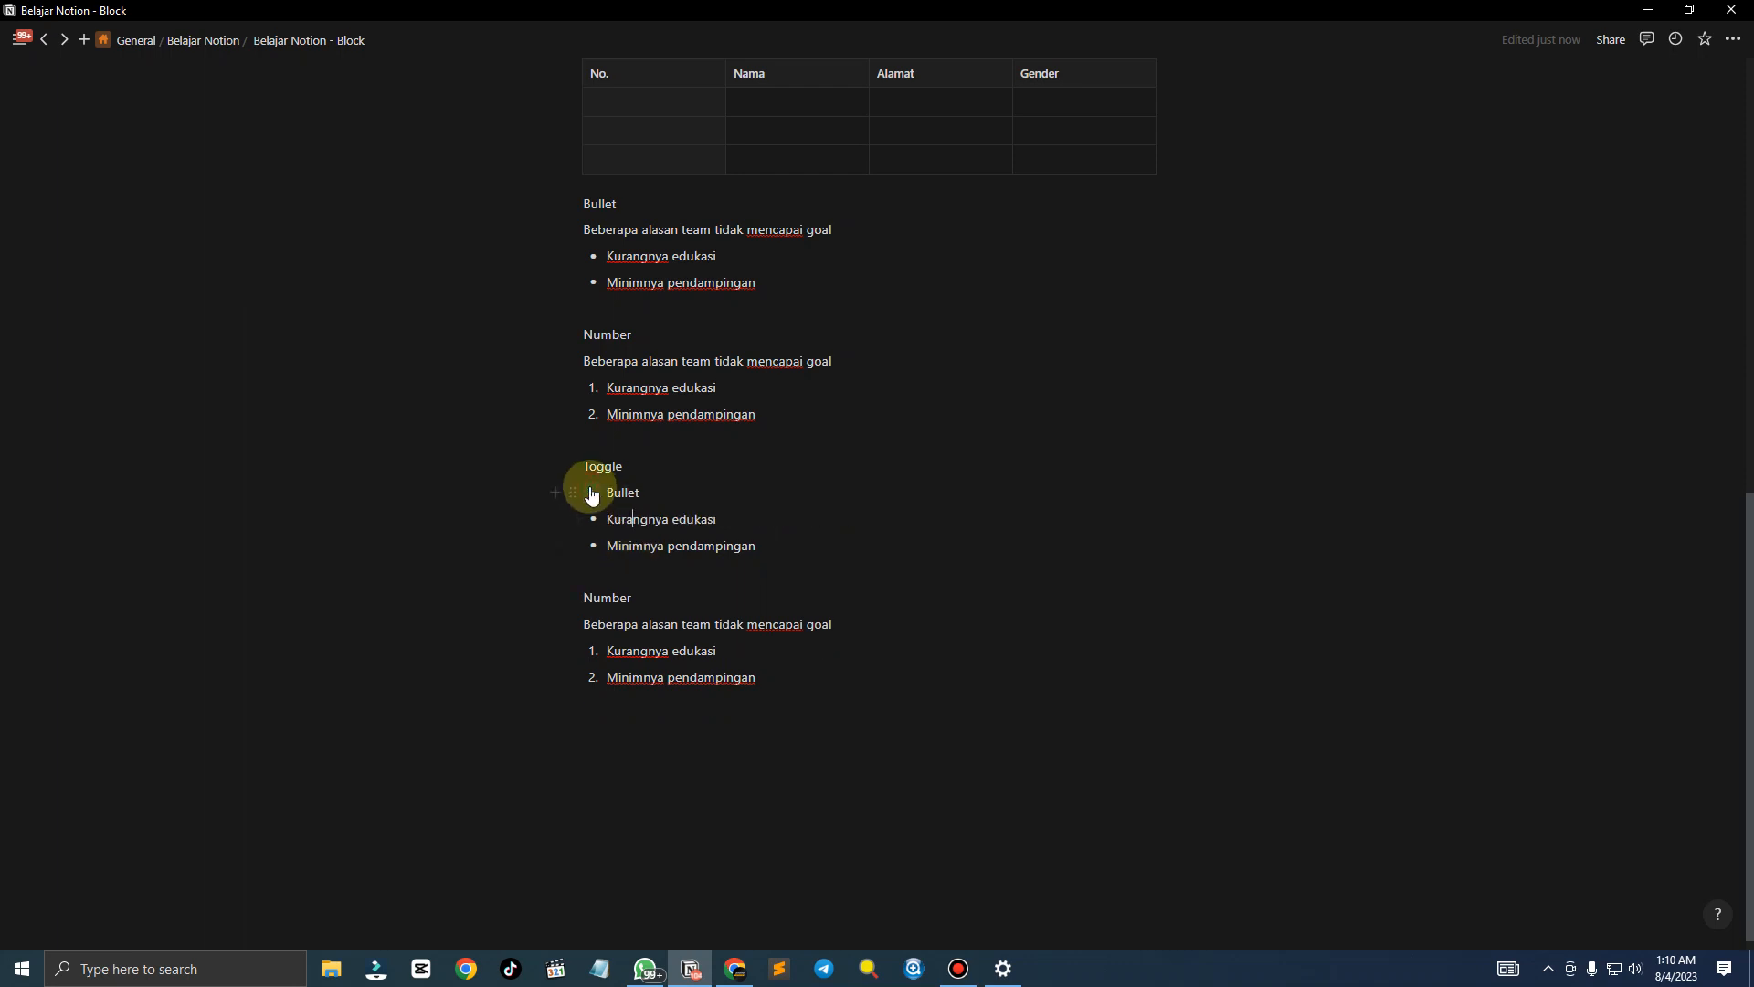
pyautogui.click(591, 493)
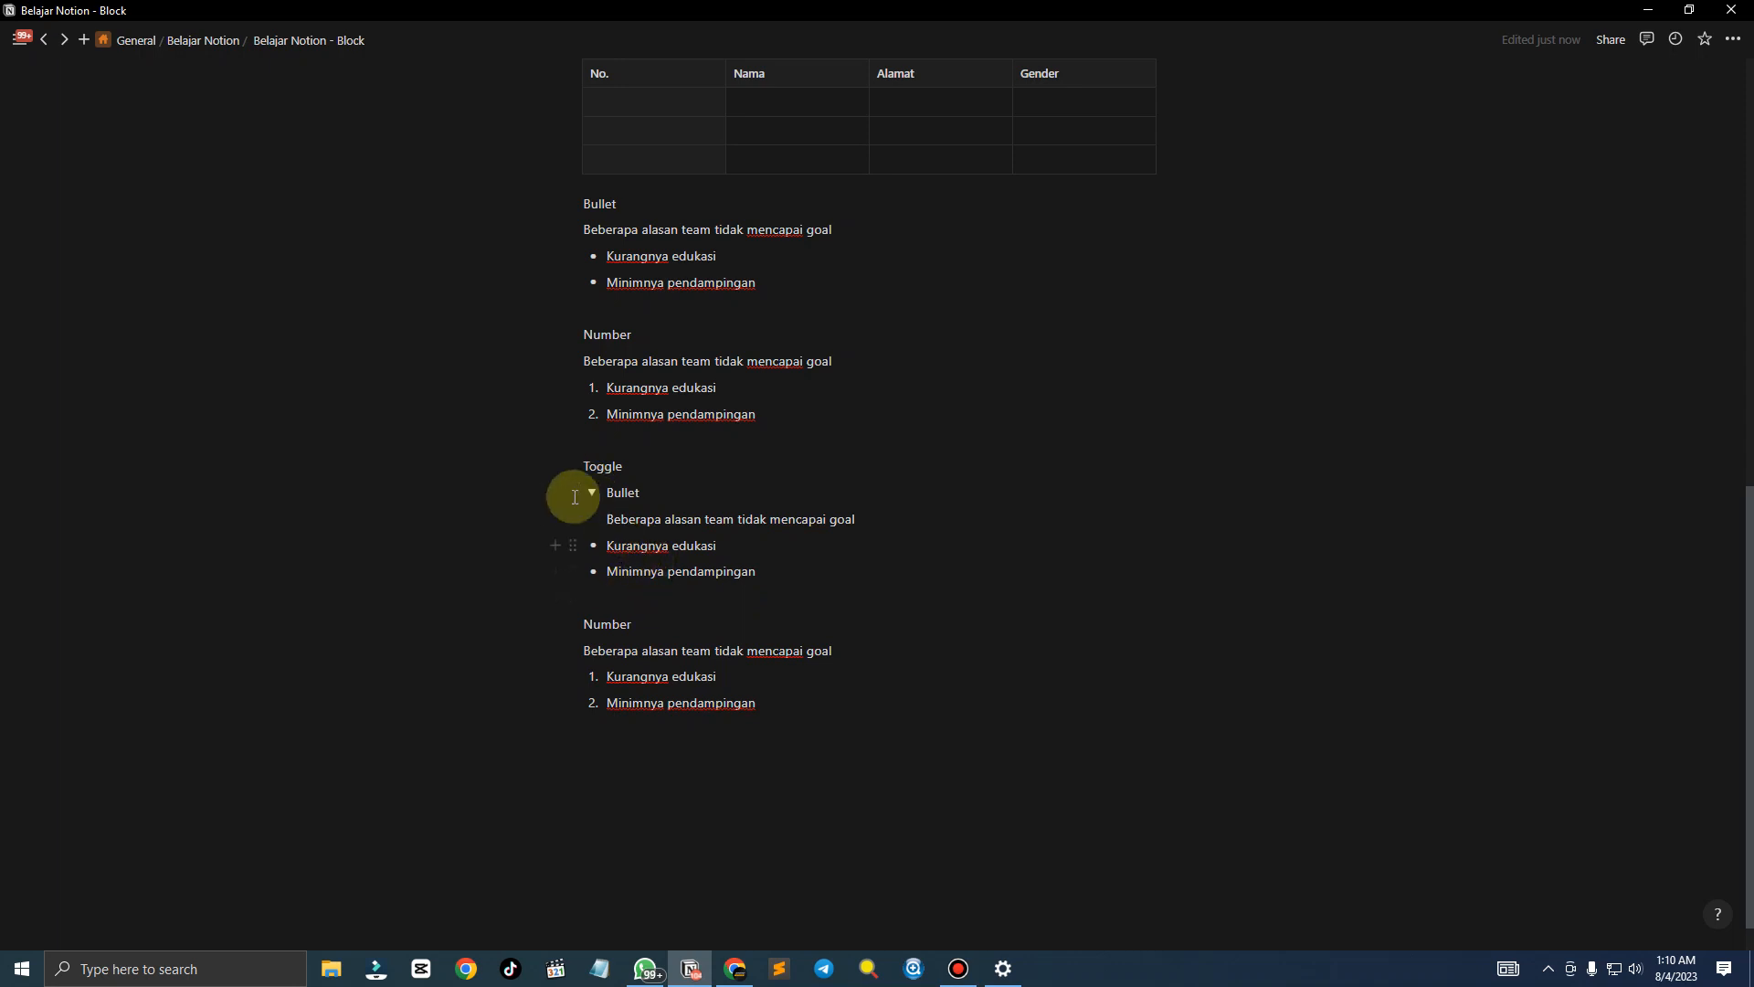
pyautogui.click(594, 494)
pyautogui.click(594, 494)
pyautogui.moveTo(574, 546); pyautogui.dragTo(645, 530)
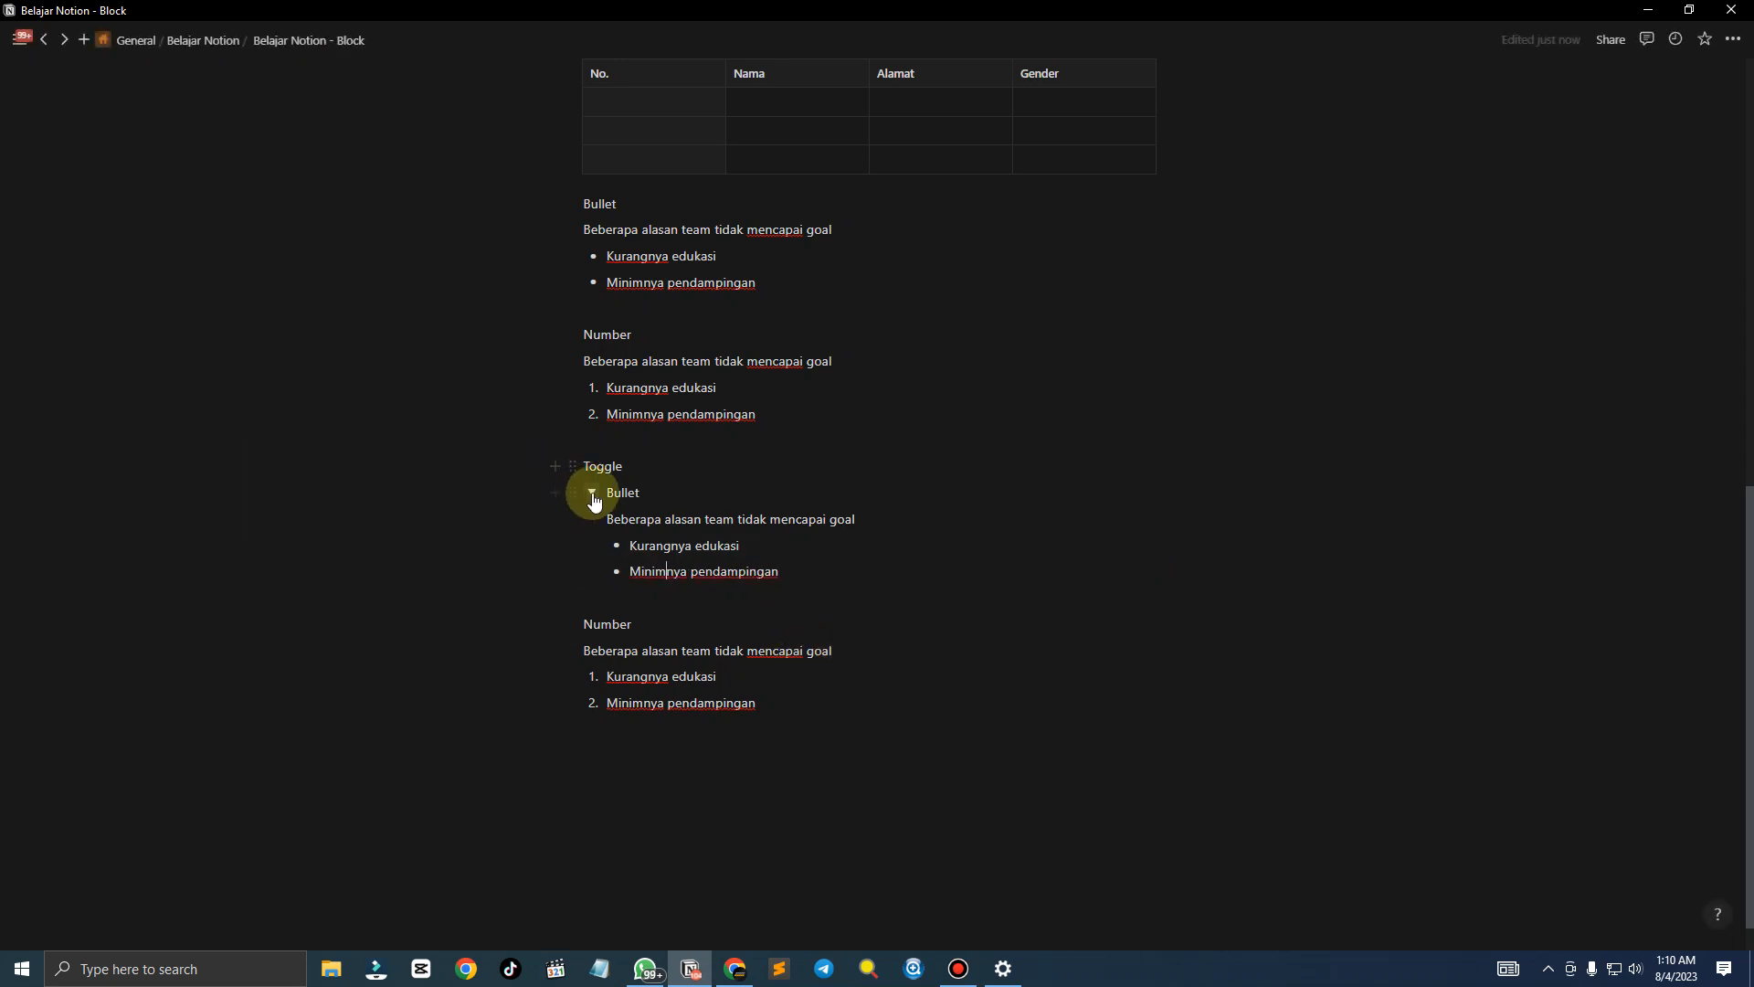
pyautogui.click(593, 494)
pyautogui.click(591, 527)
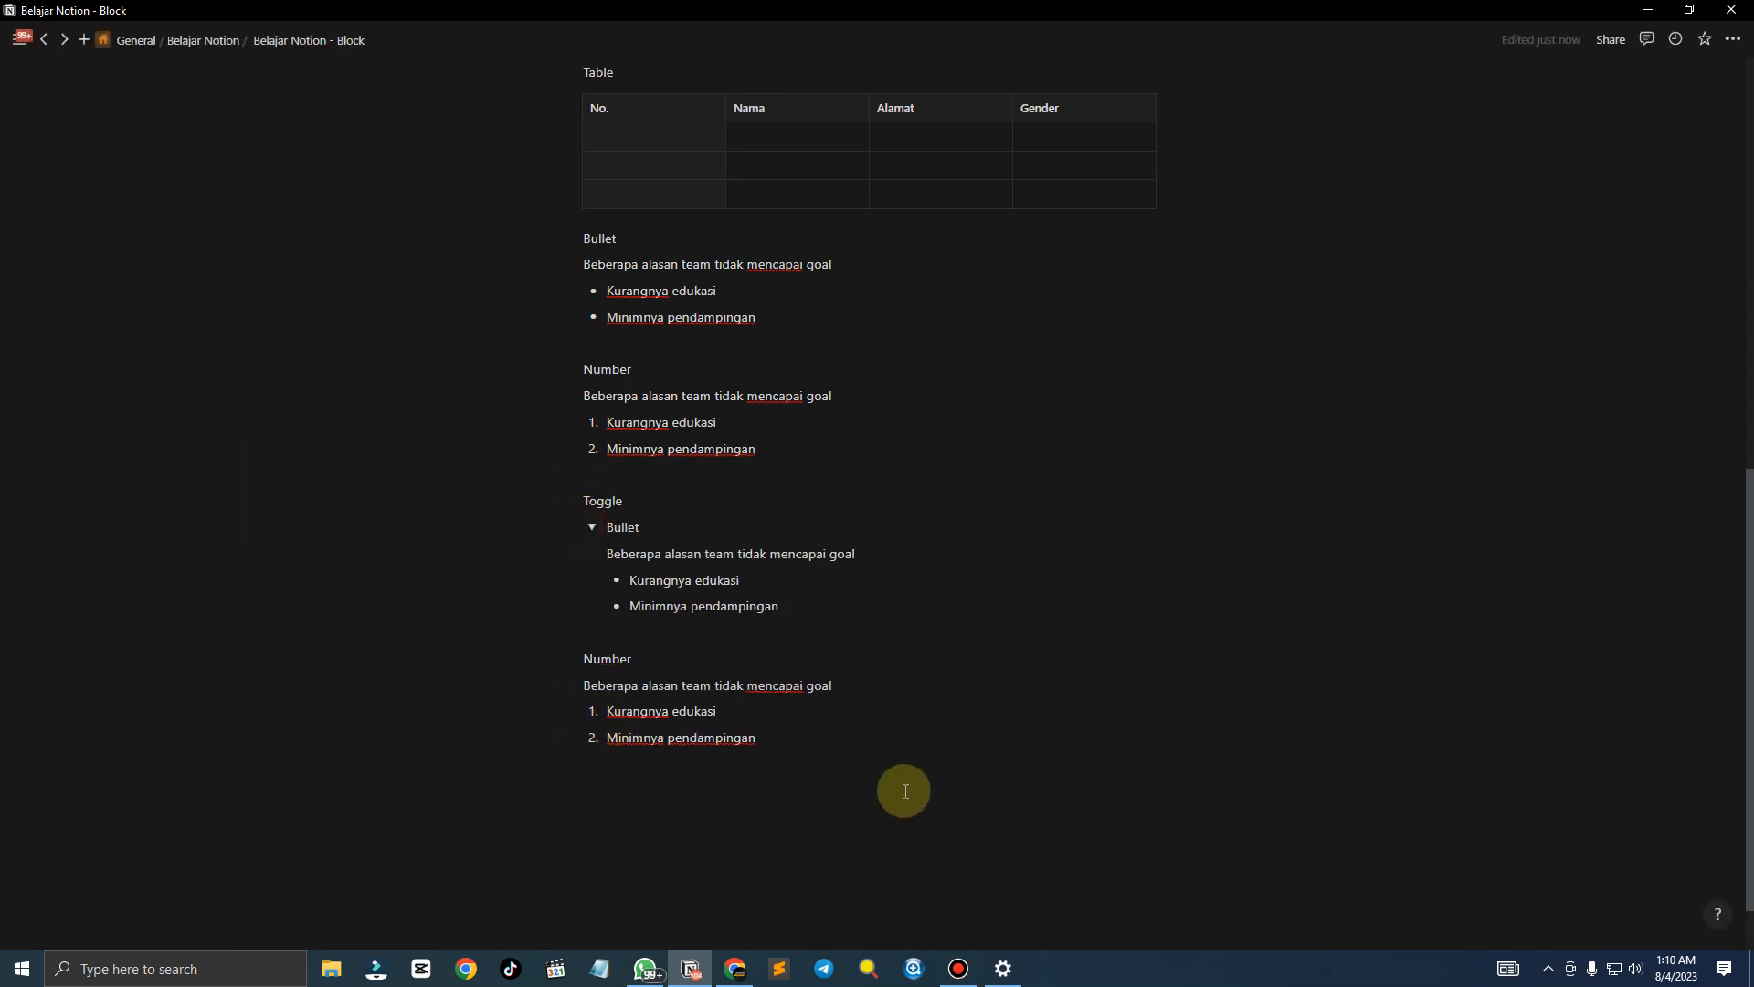
# Move the pasted Number section with its introduction and both numbered items into the toggle, below the bullets
pyautogui.moveTo(791, 752); pyautogui.dragTo(689, 747)
pyautogui.click(439, 652)
pyautogui.moveTo(440, 656); pyautogui.dragTo(710, 741)
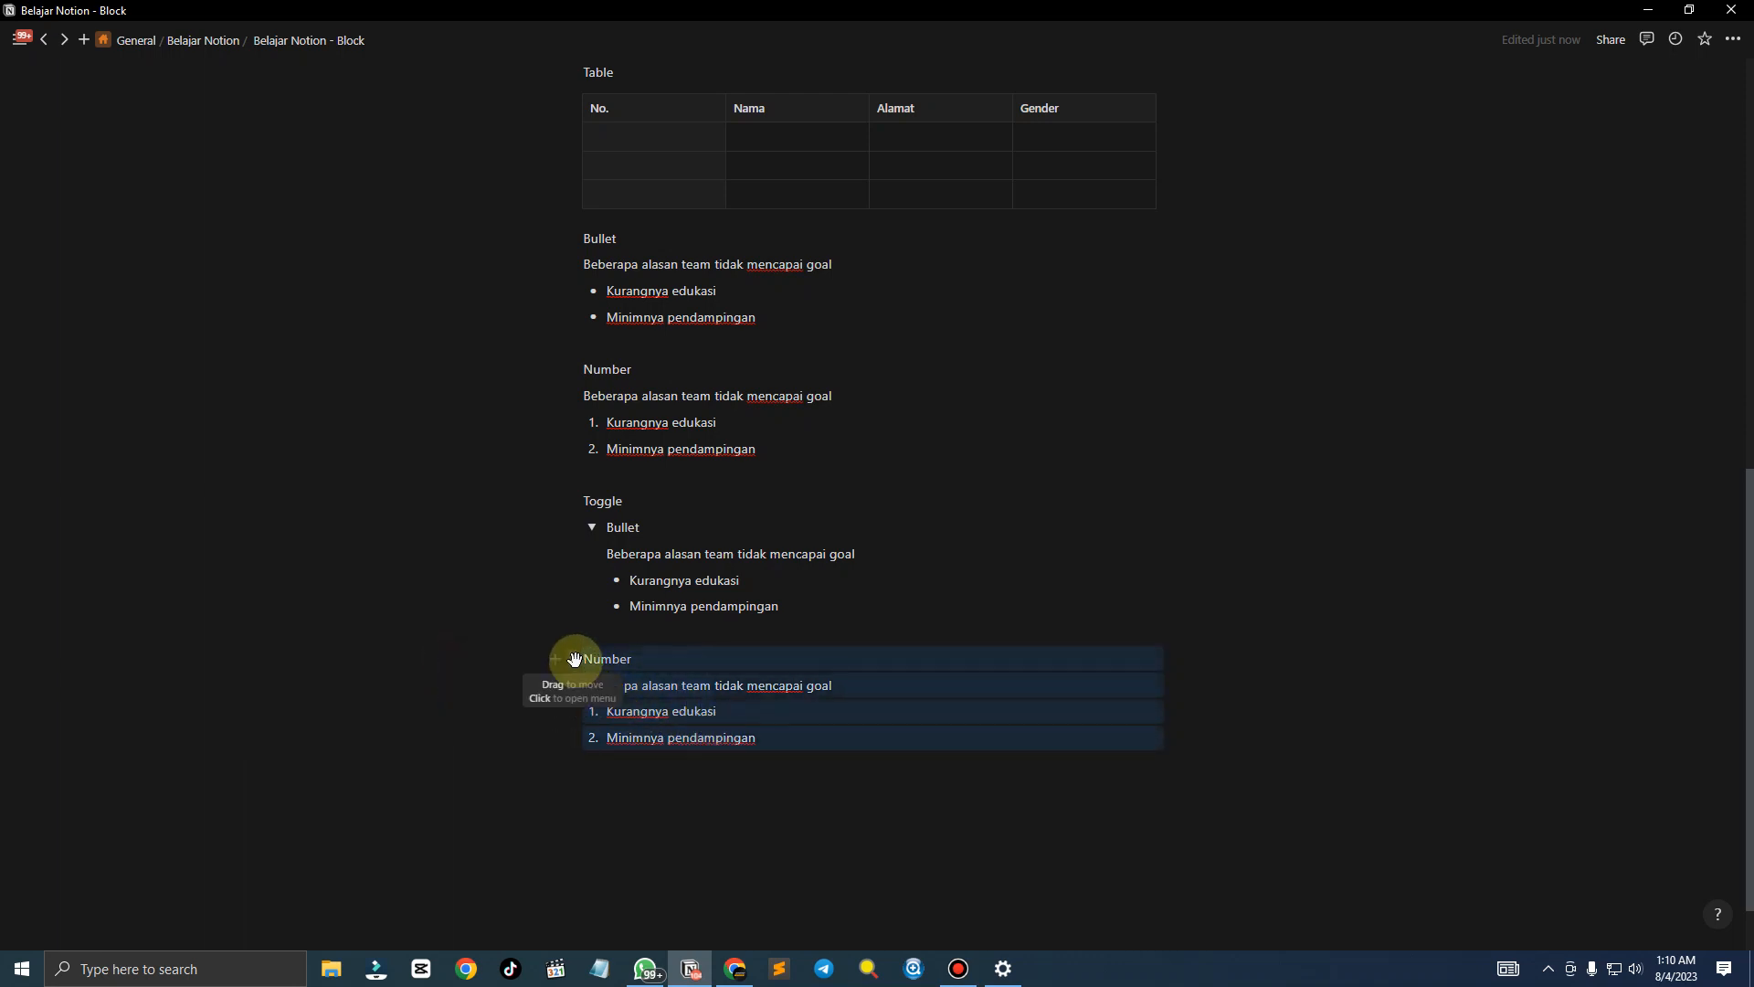
pyautogui.moveTo(574, 659); pyautogui.dragTo(618, 626)
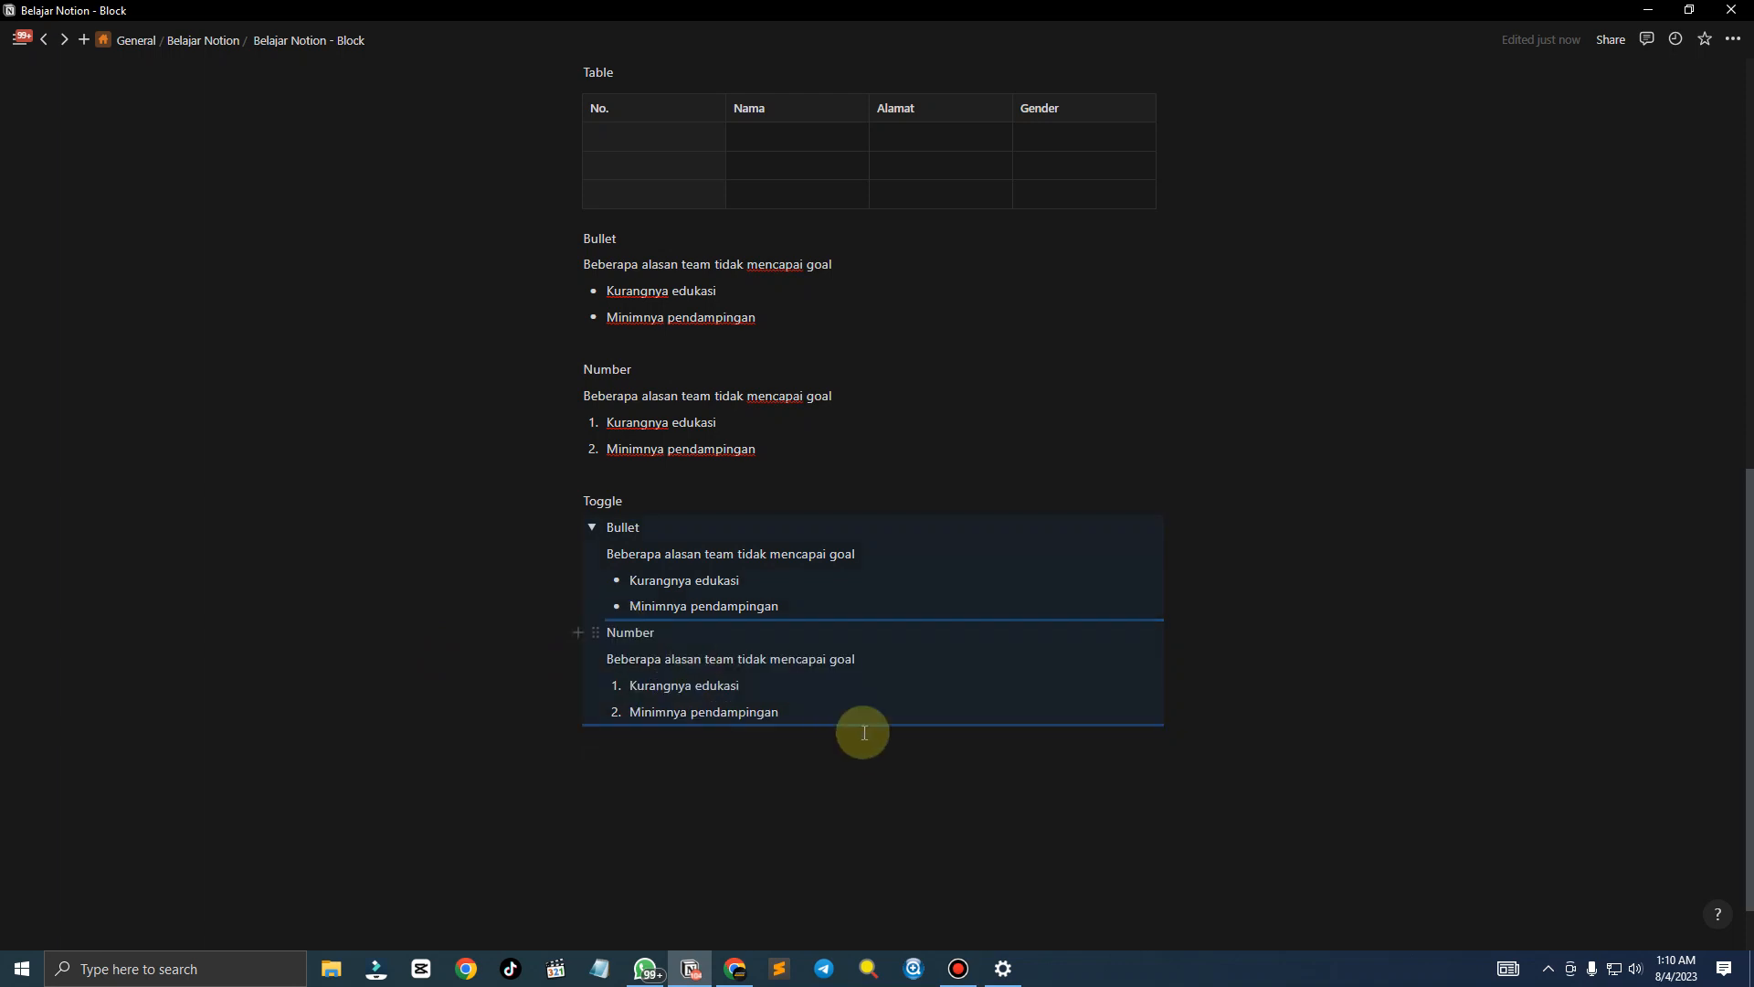
# Collapse and expand the "Bullet" toggle to check how it hides and shows its contents
pyautogui.click(594, 530)
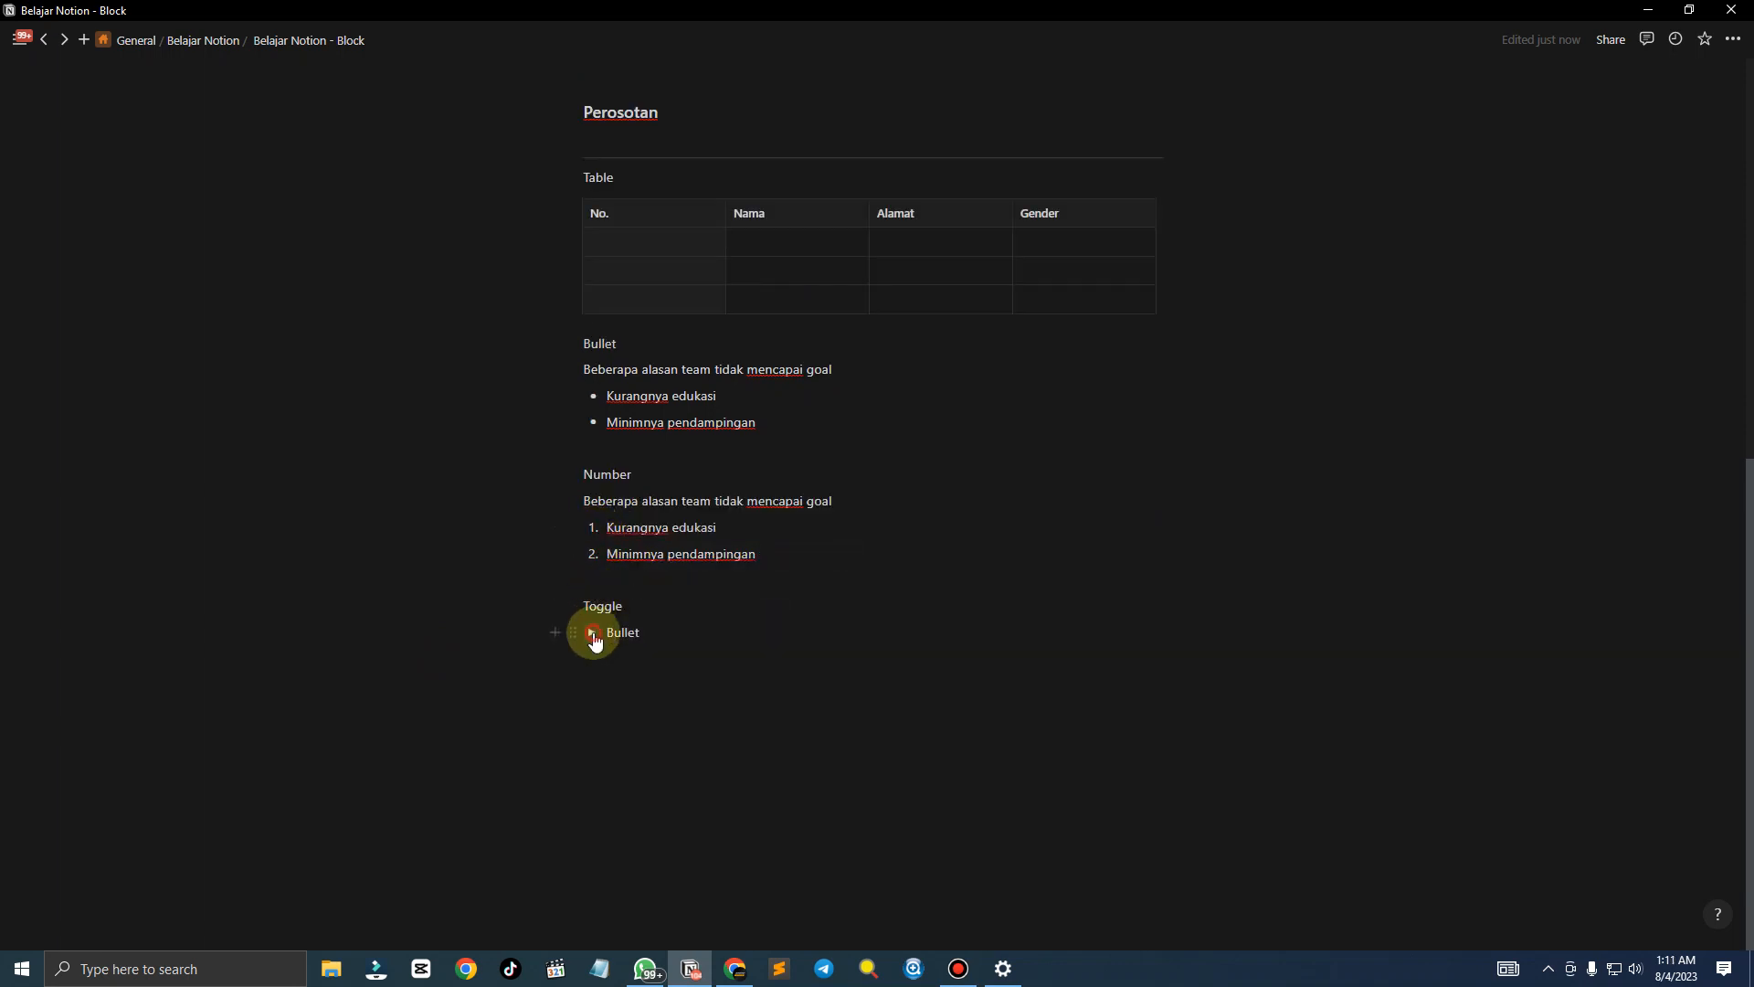
pyautogui.click(593, 634)
pyautogui.click(593, 634)
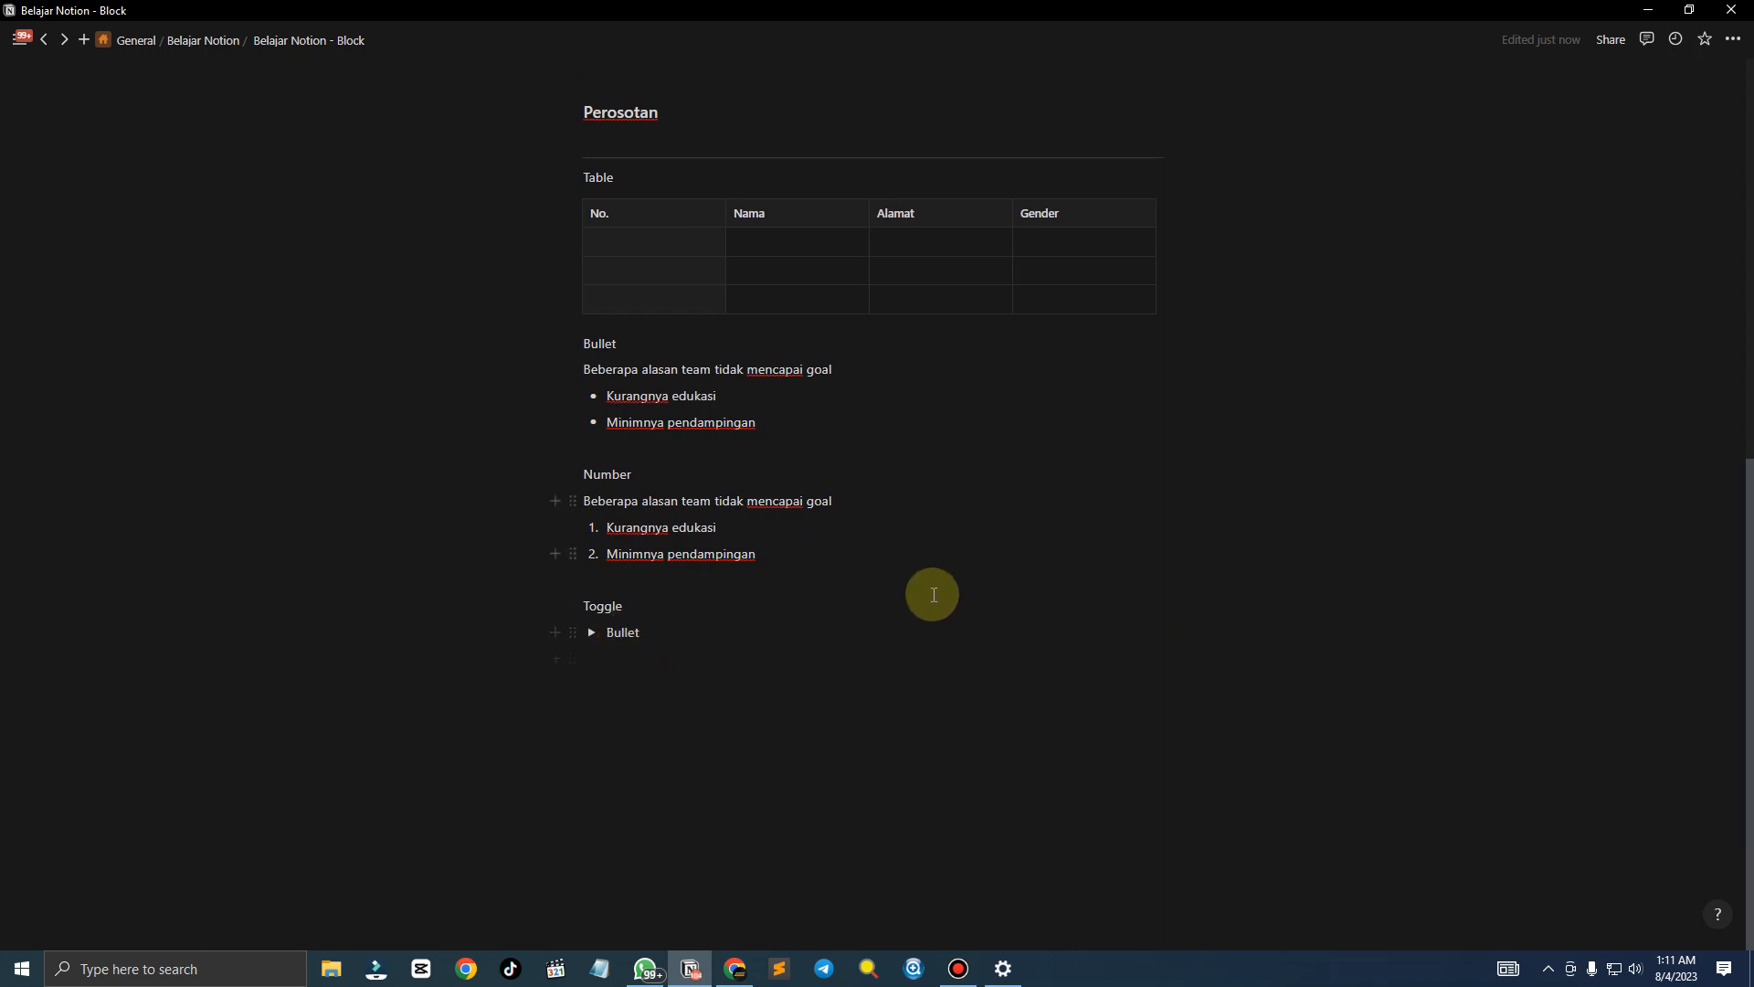
pyautogui.click(593, 633)
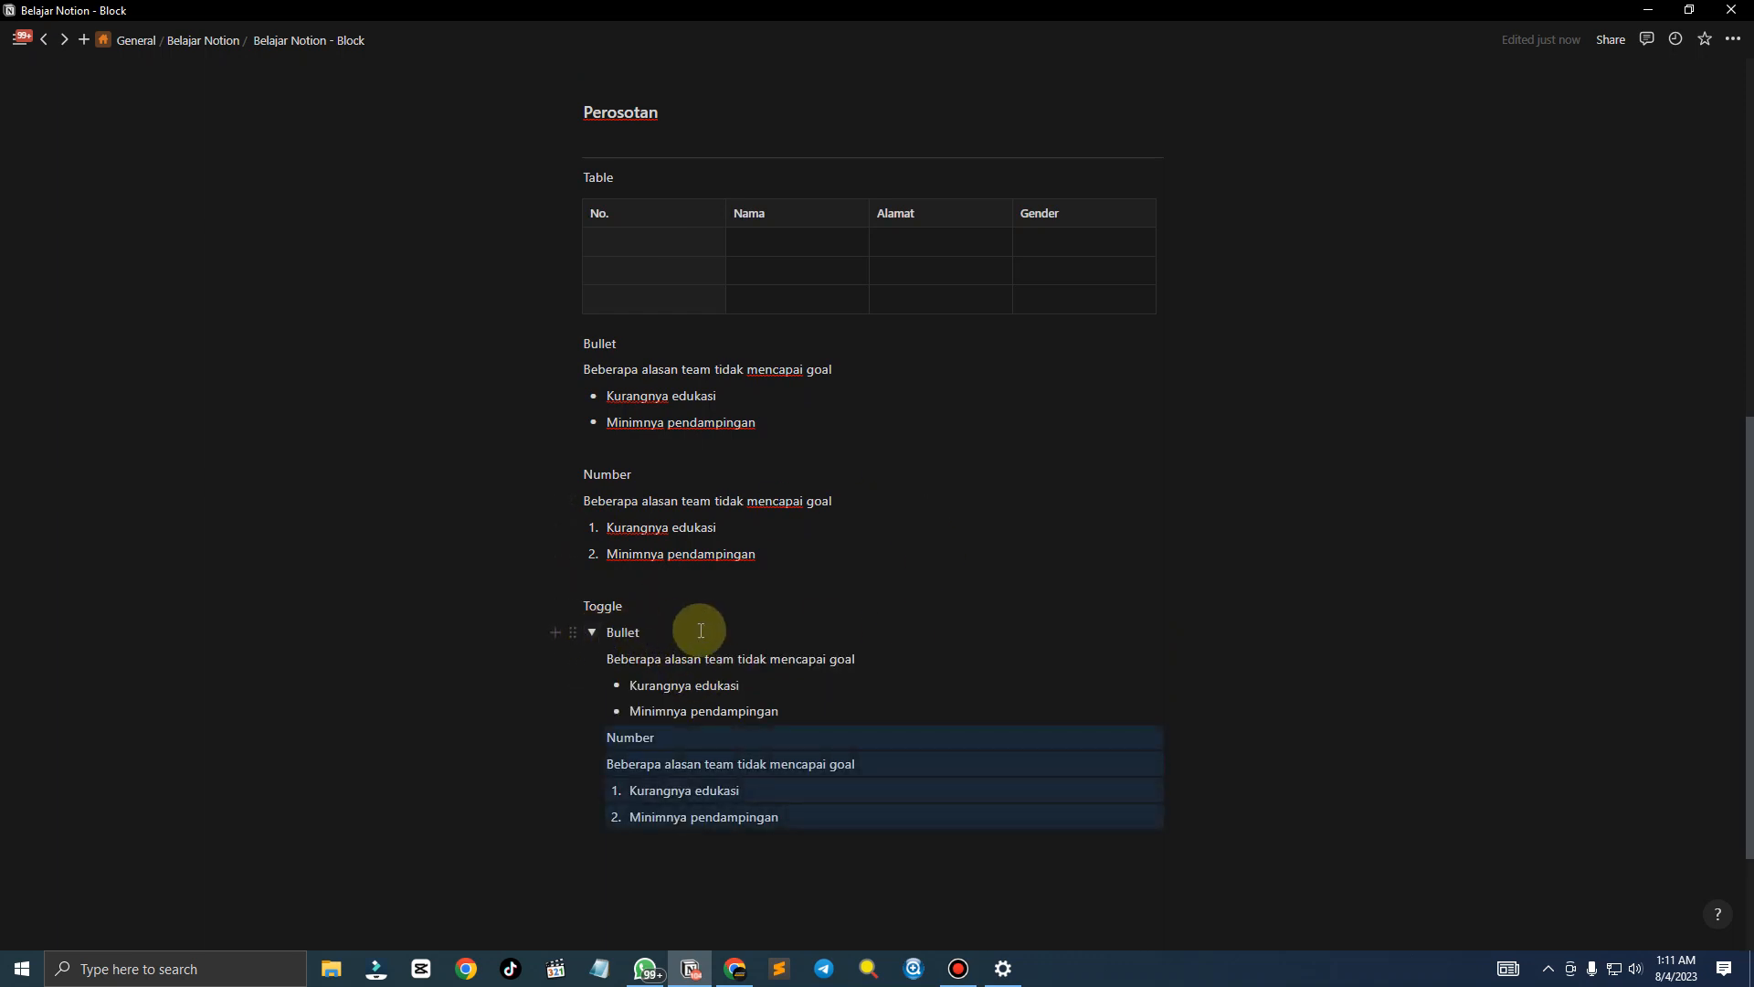
# Rename the toggle's title to "Toggle hide & see" and collapse the toggle
pyautogui.doubleClick(618, 634)
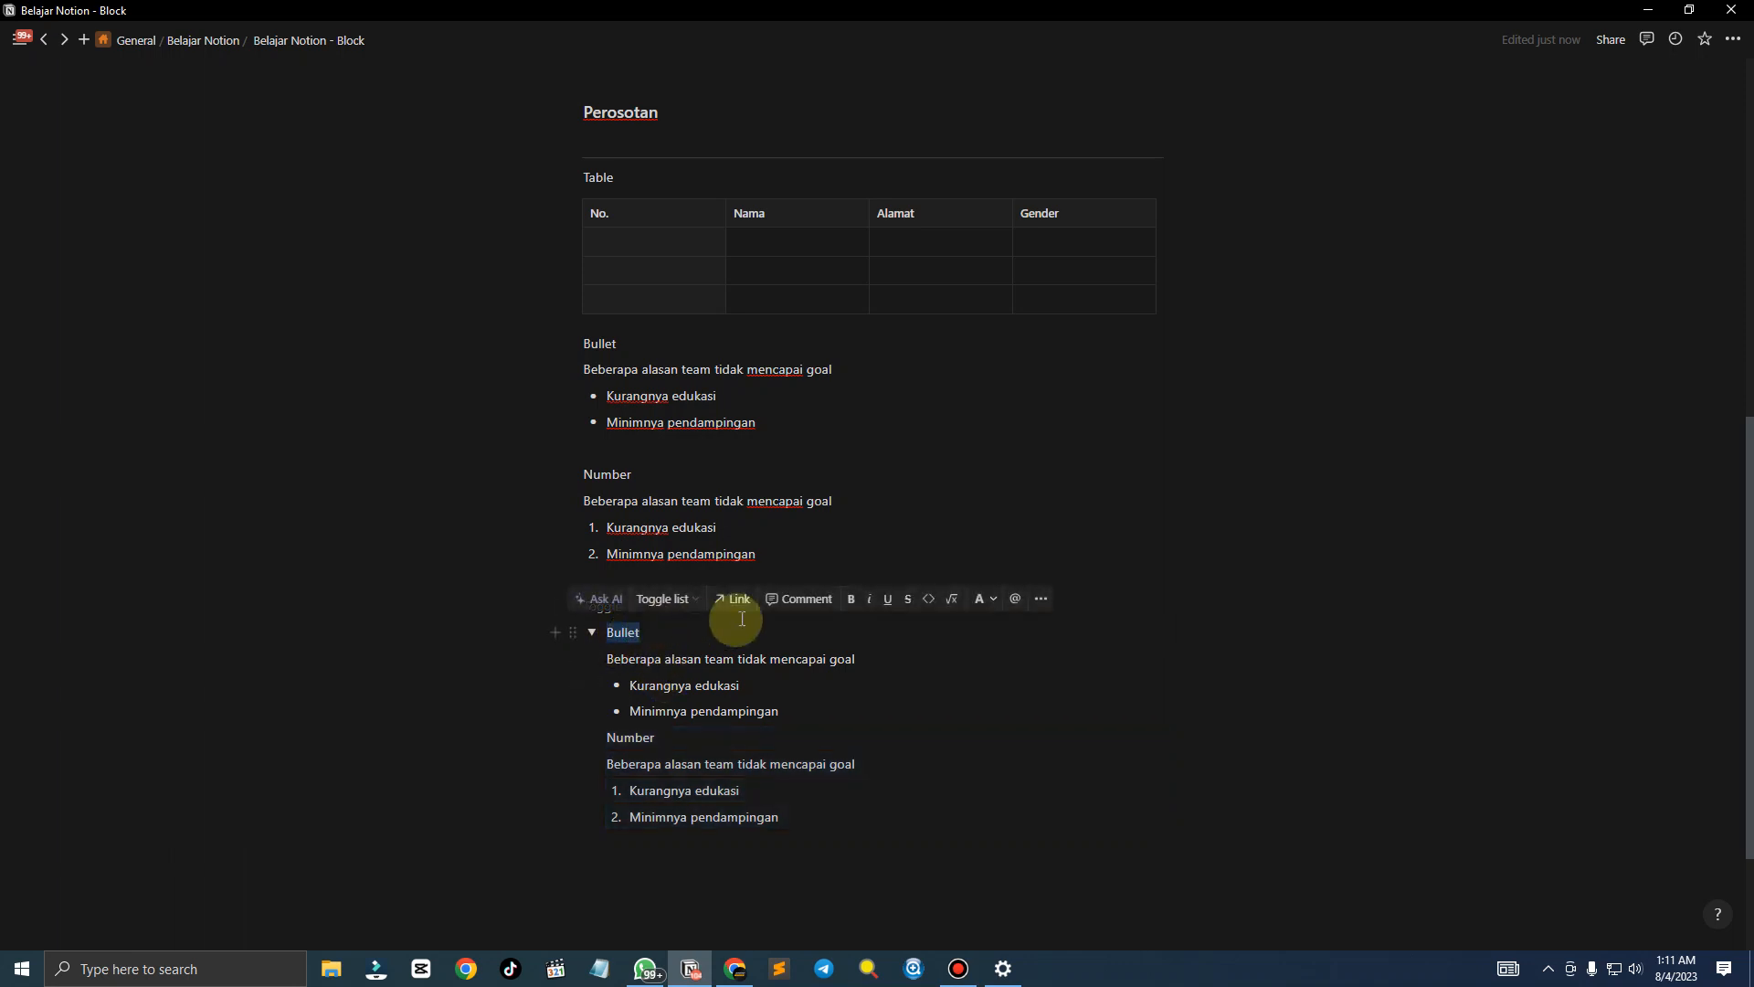
pyautogui.write('Toggle hide & see')
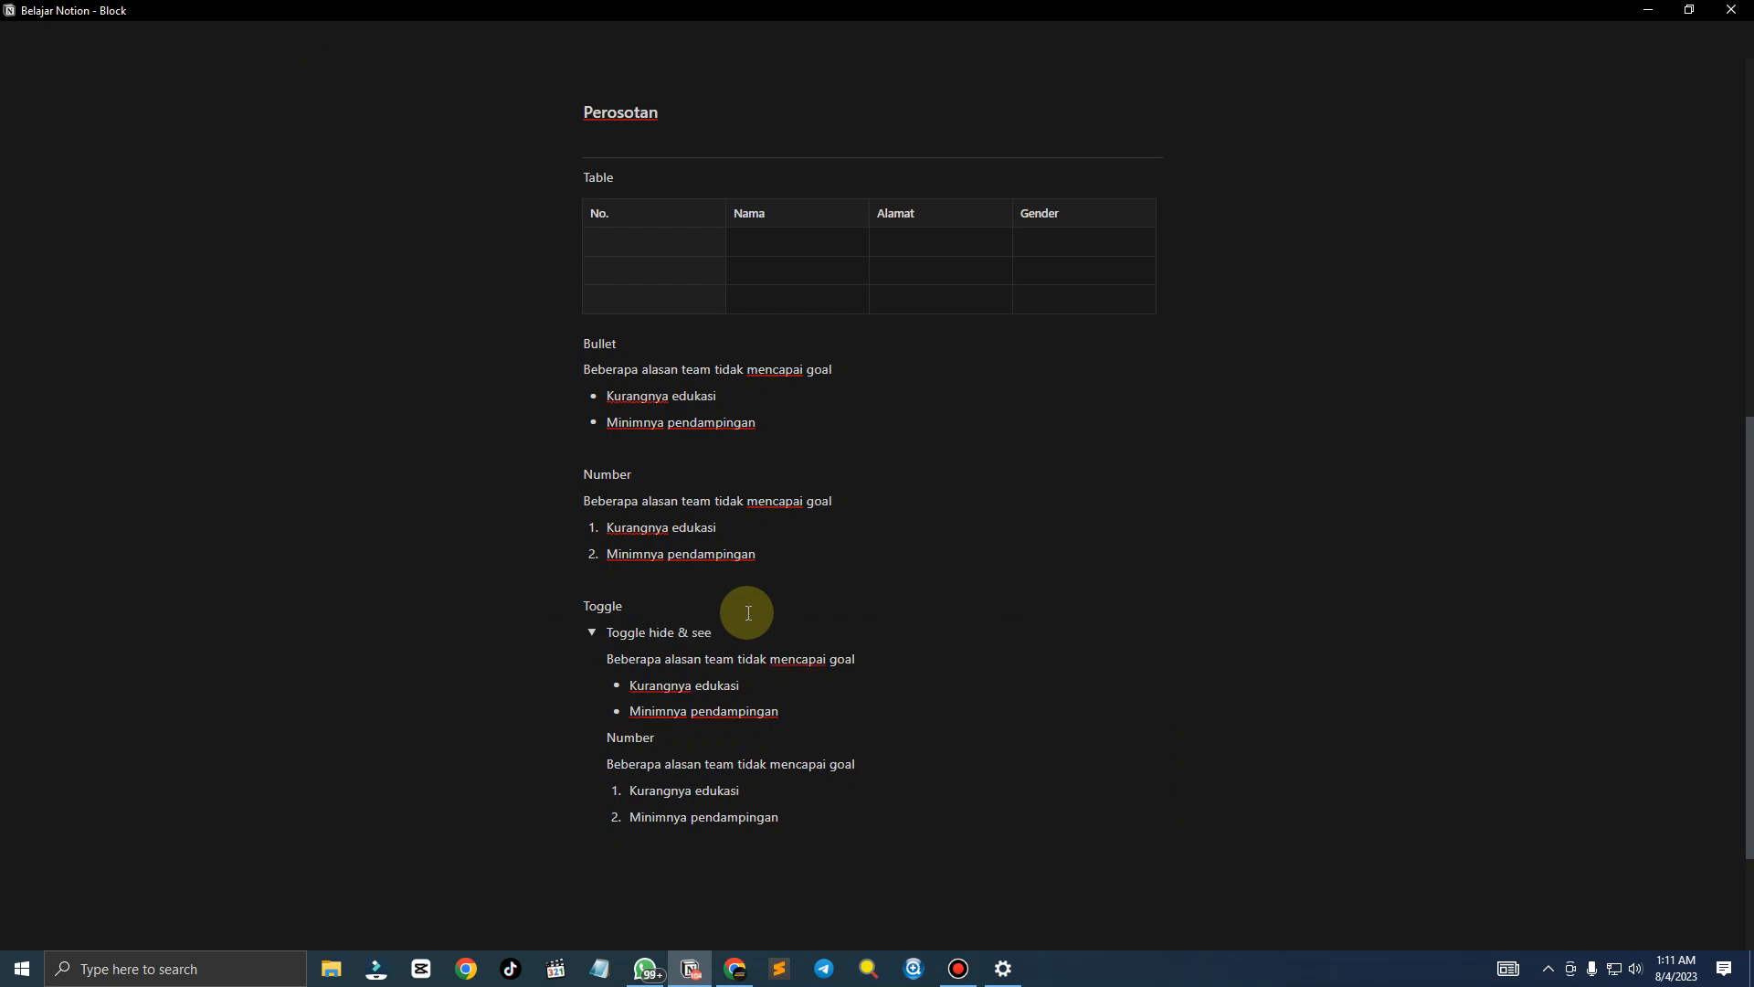
pyautogui.click(592, 632)
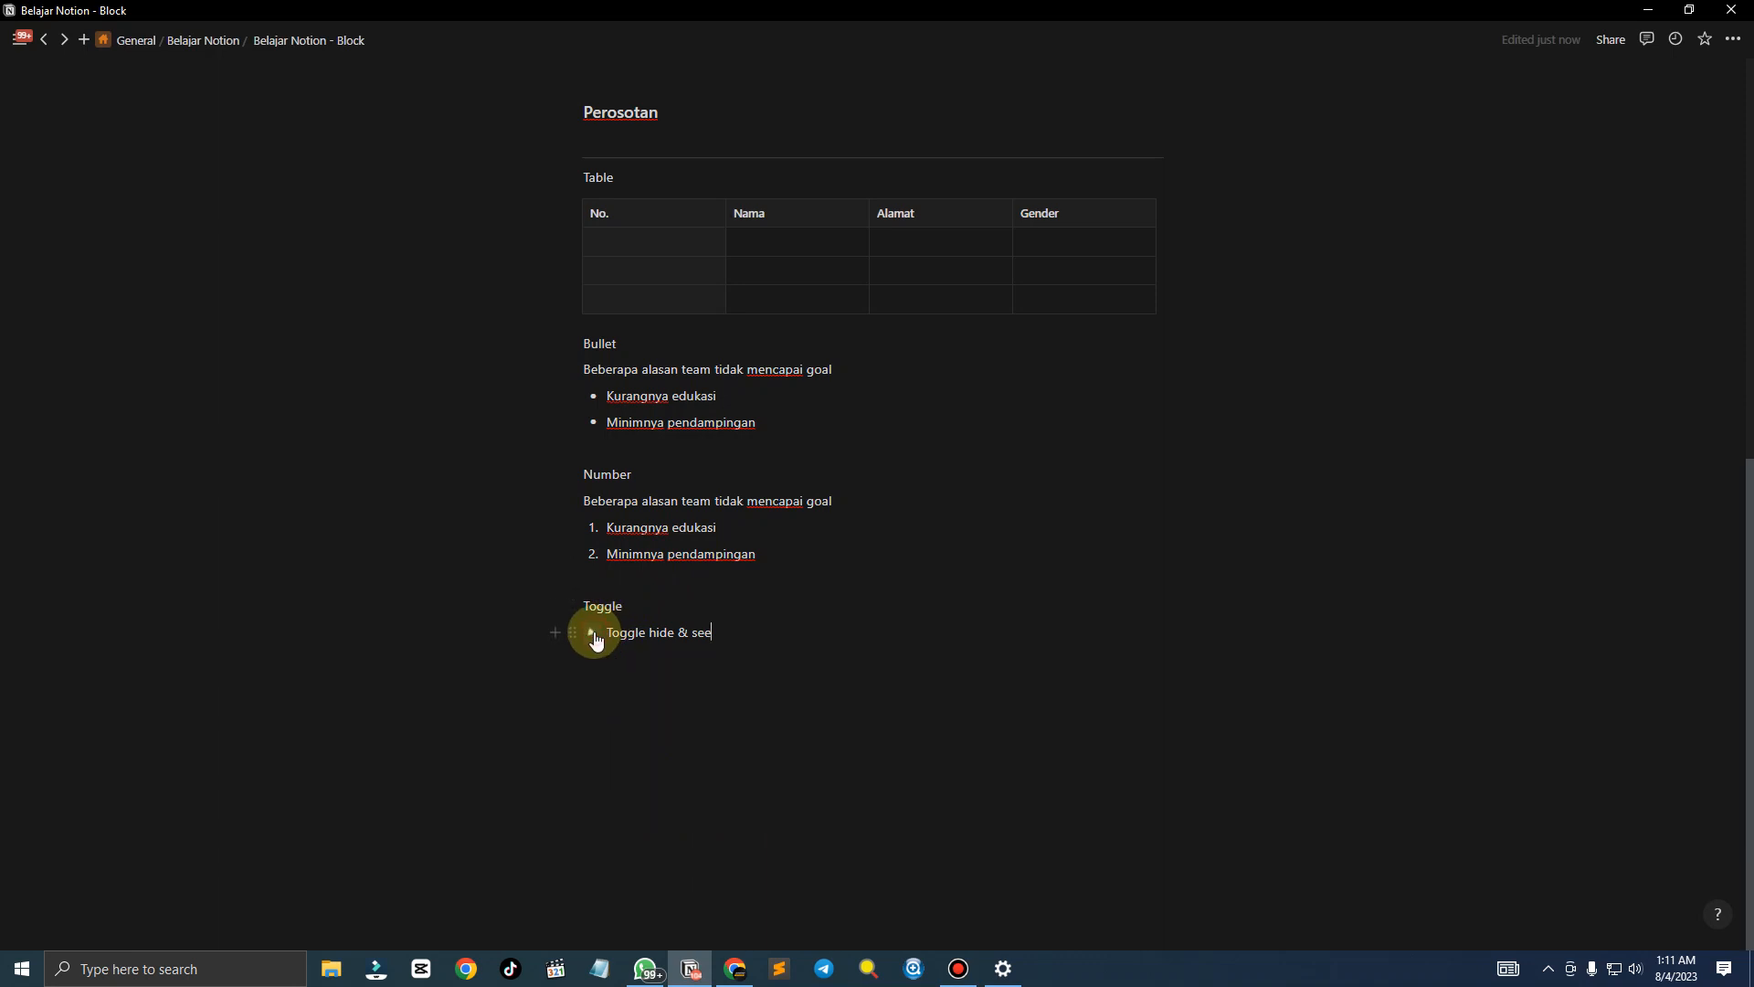
# Insert a quote block reading "Harap perhatikan penulisan" one blank line below the "Toggle hide & see" toggle
pyautogui.click(733, 657)
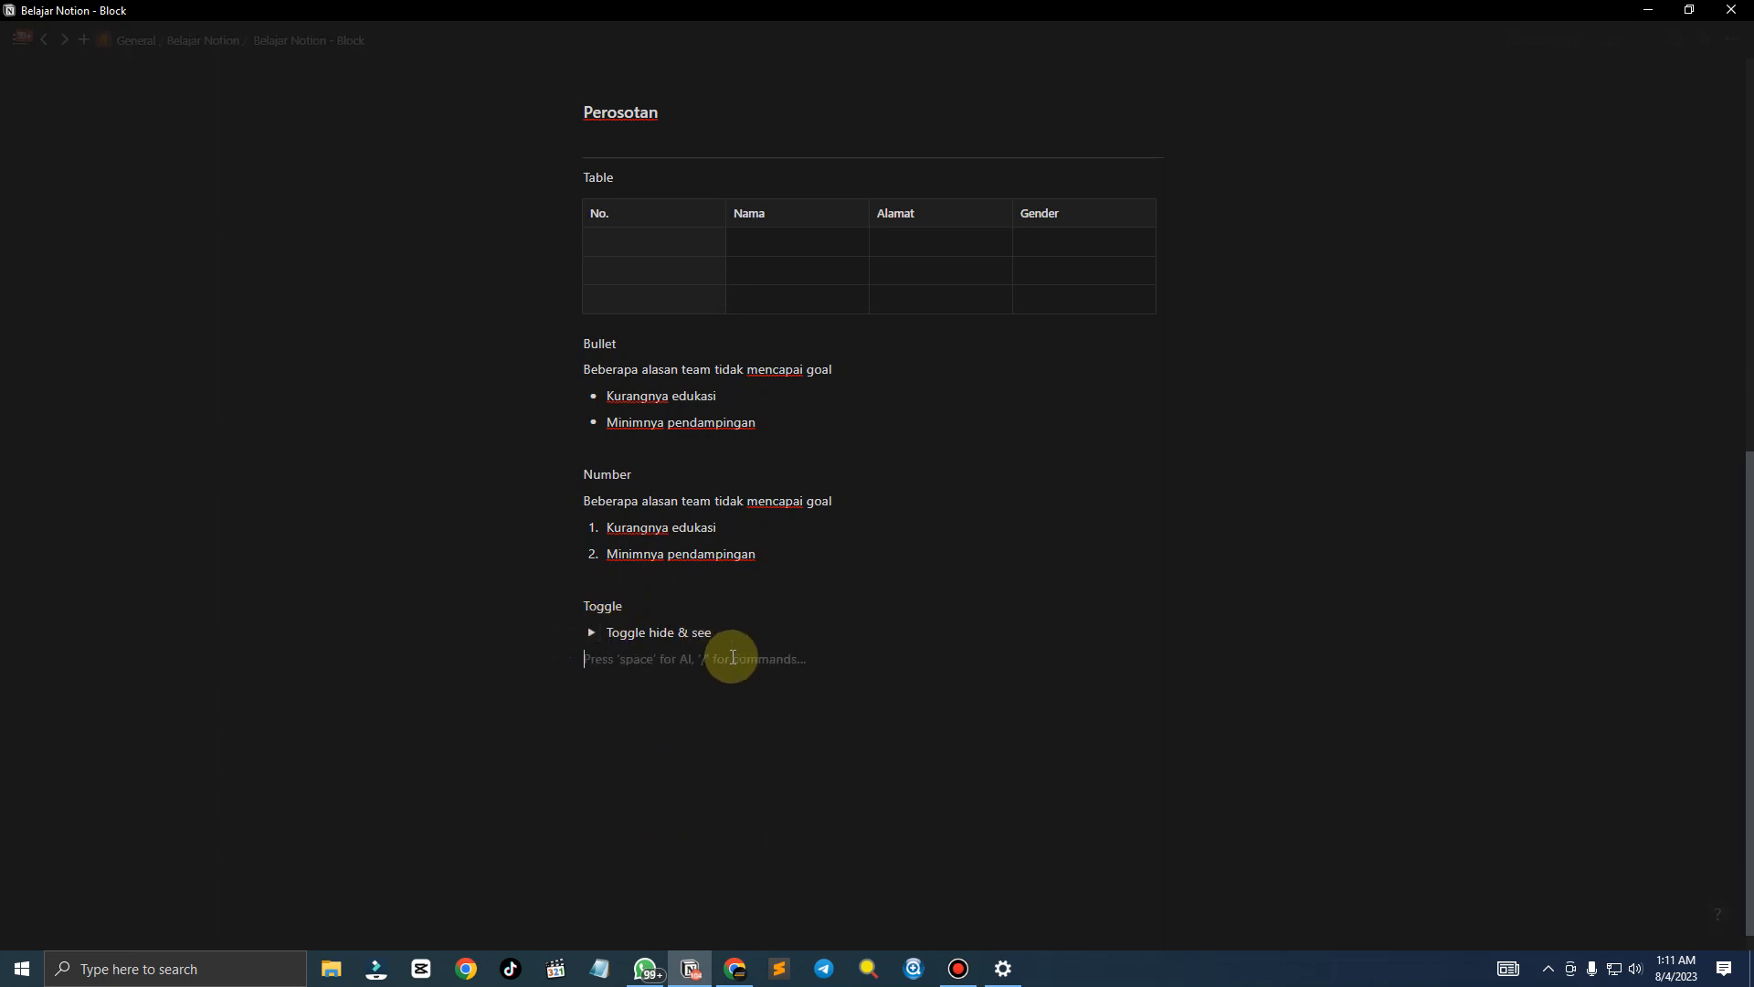
pyautogui.press('Return')
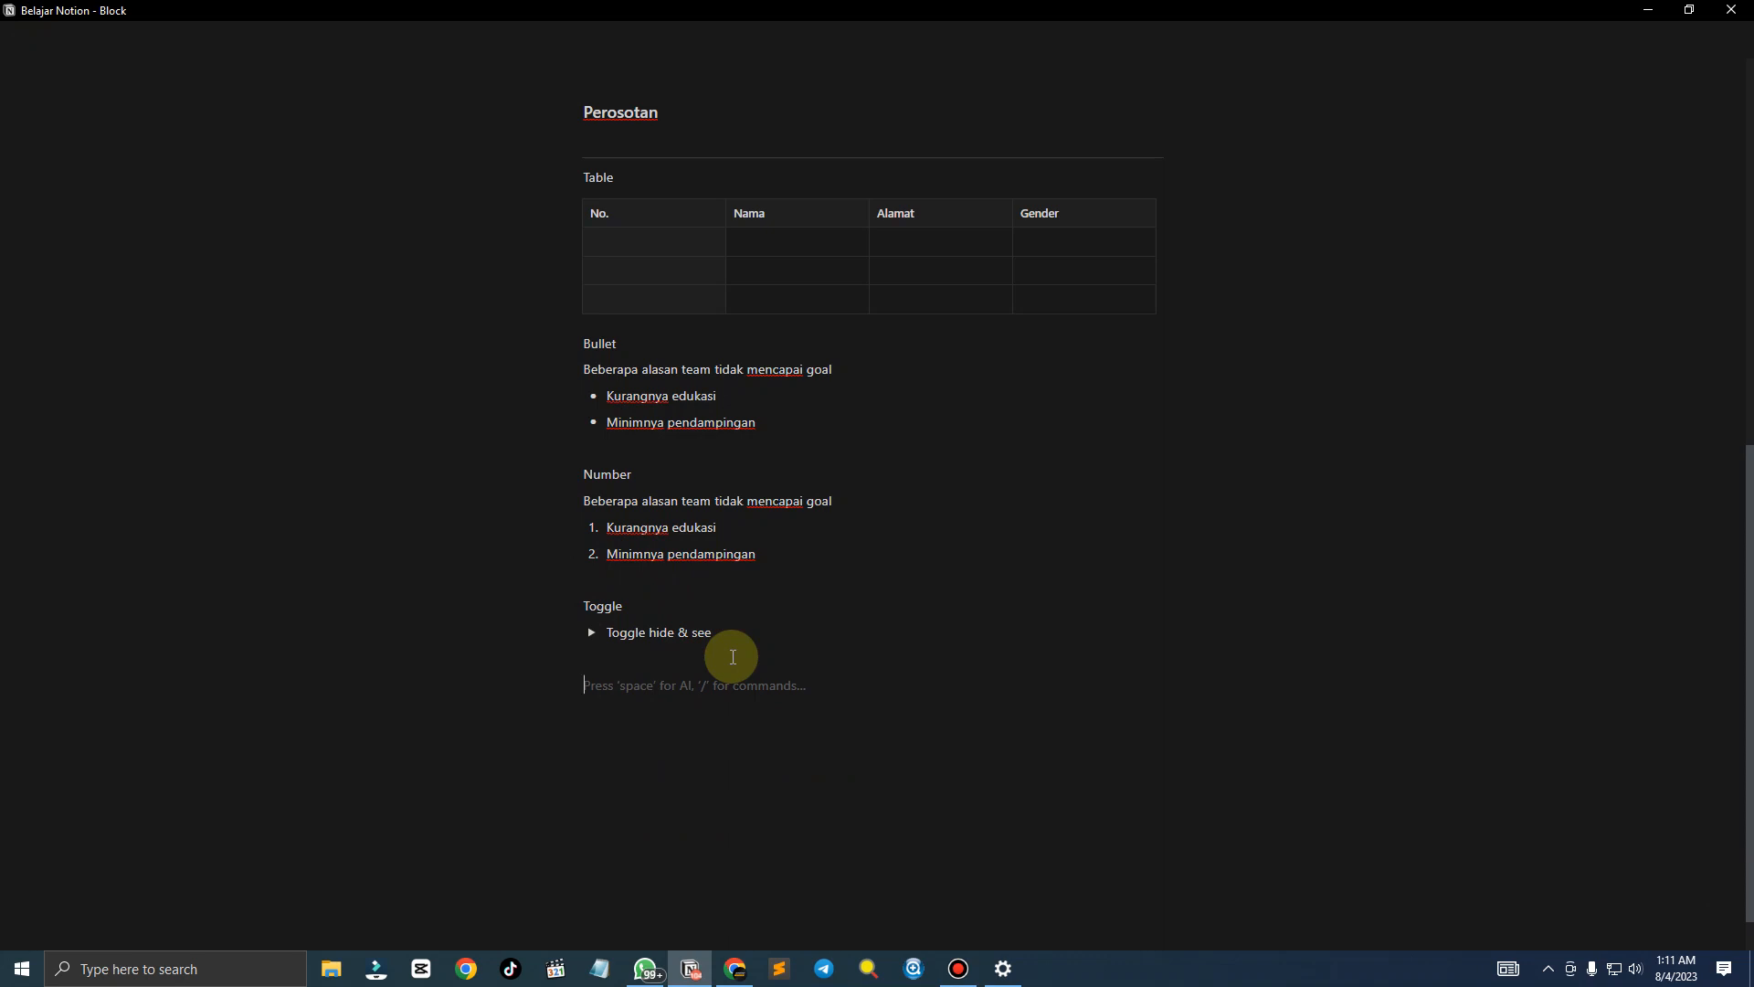
pyautogui.write('/')
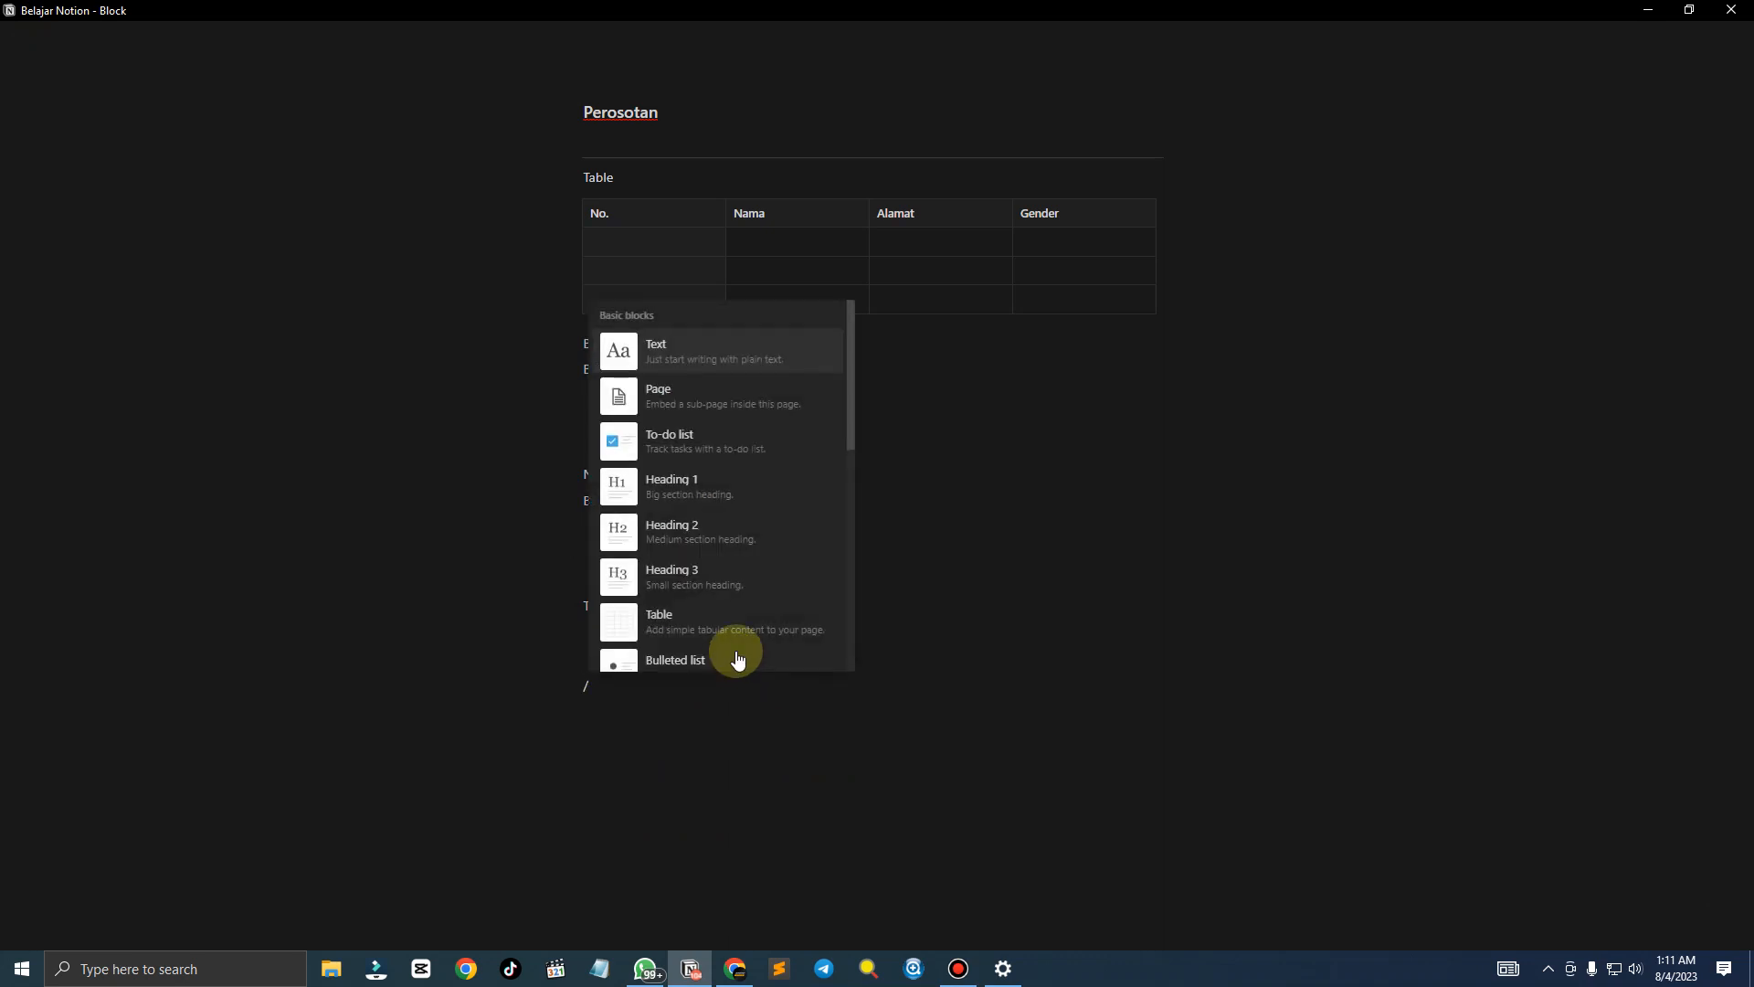
pyautogui.scroll(-2, 740, 610)
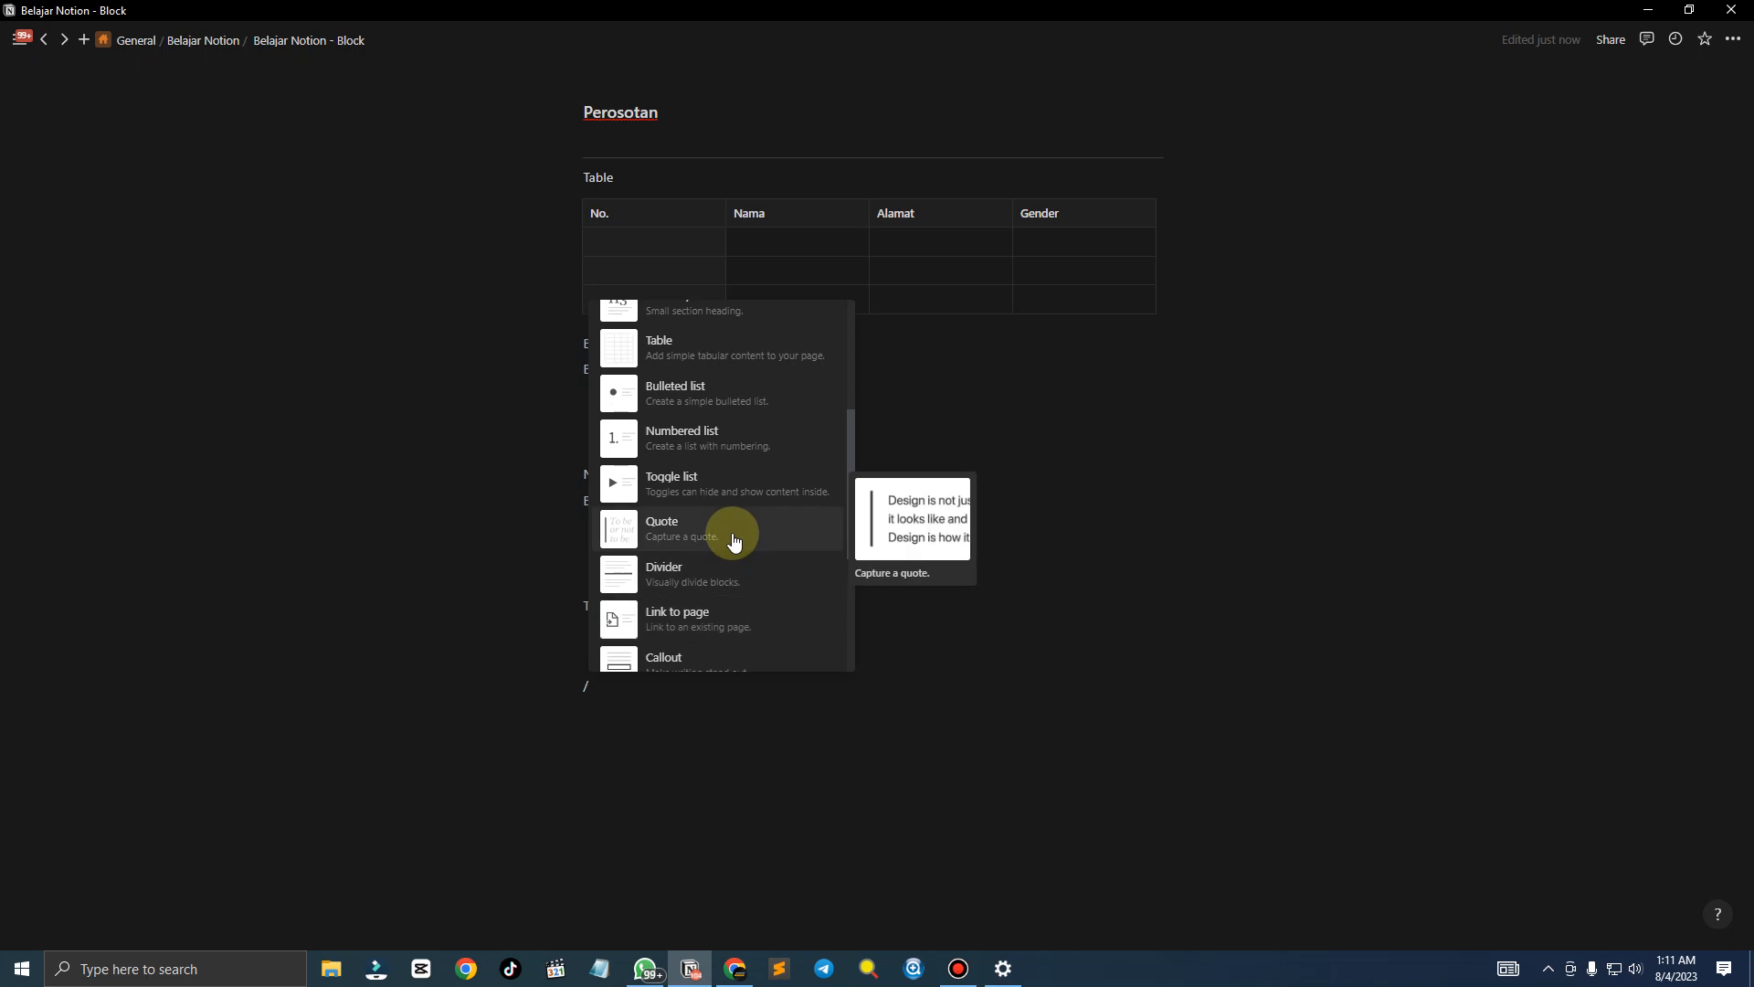
pyautogui.press('BackSpace')
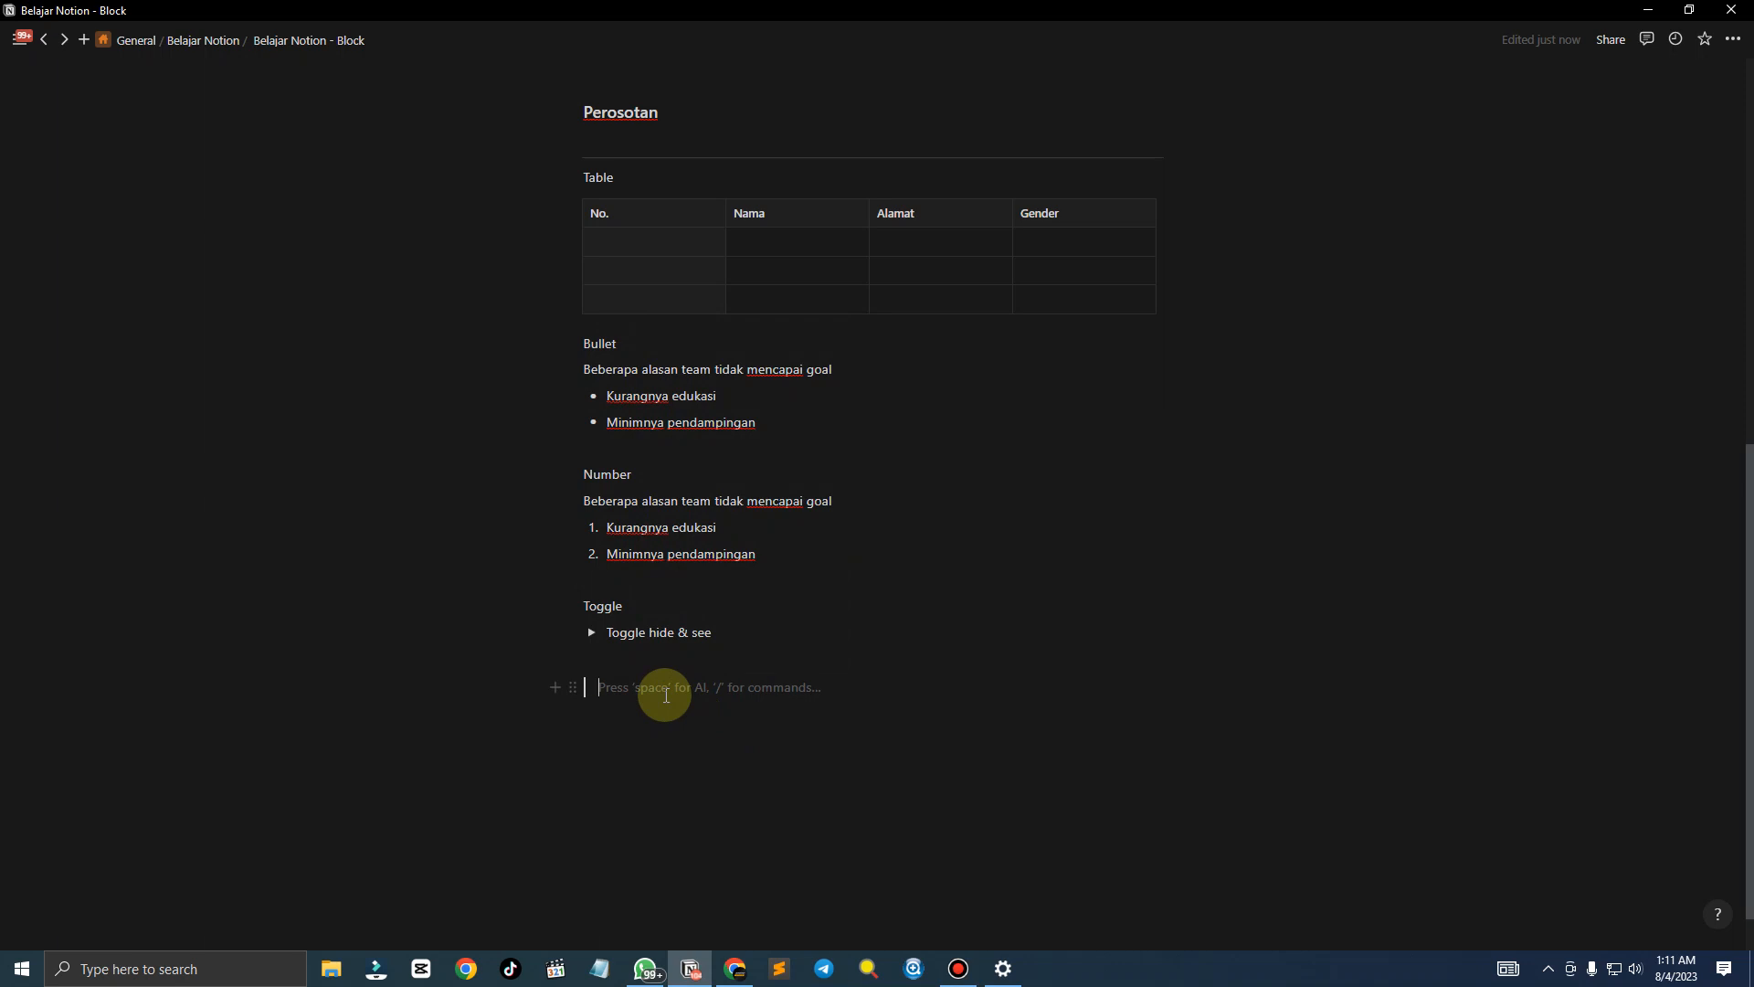
pyautogui.write('Harap per')
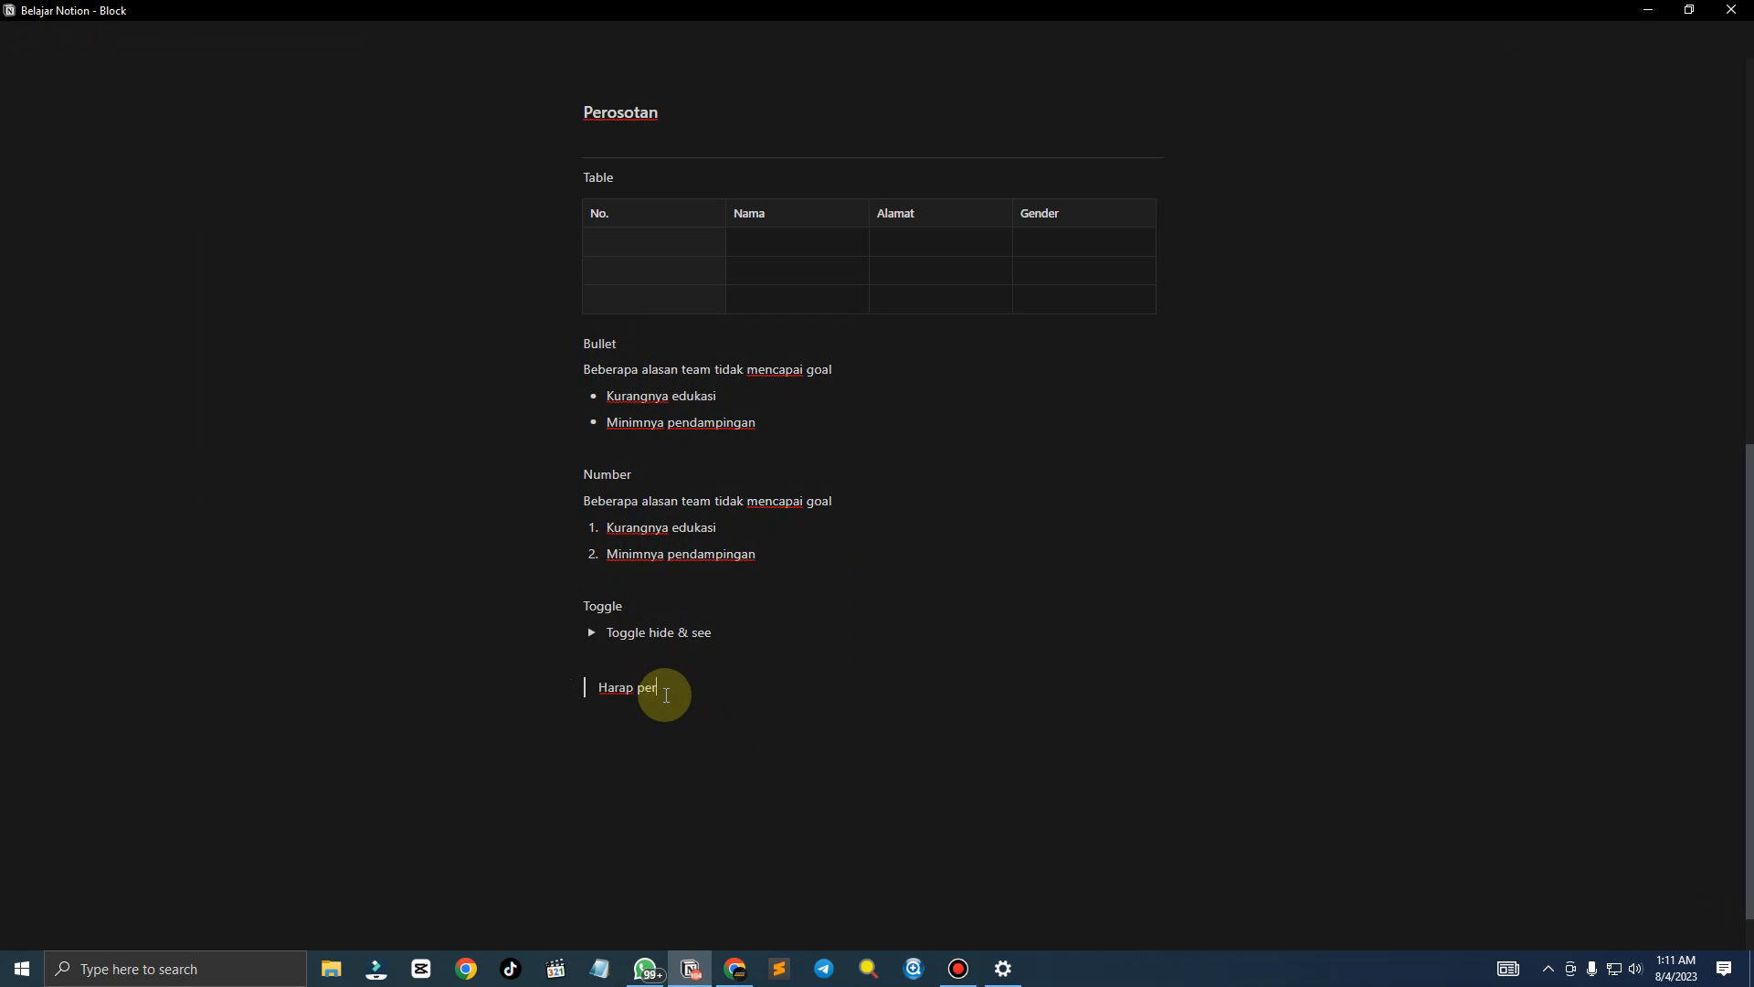
pyautogui.write('hatikan penulisan')
pyautogui.press('Return')
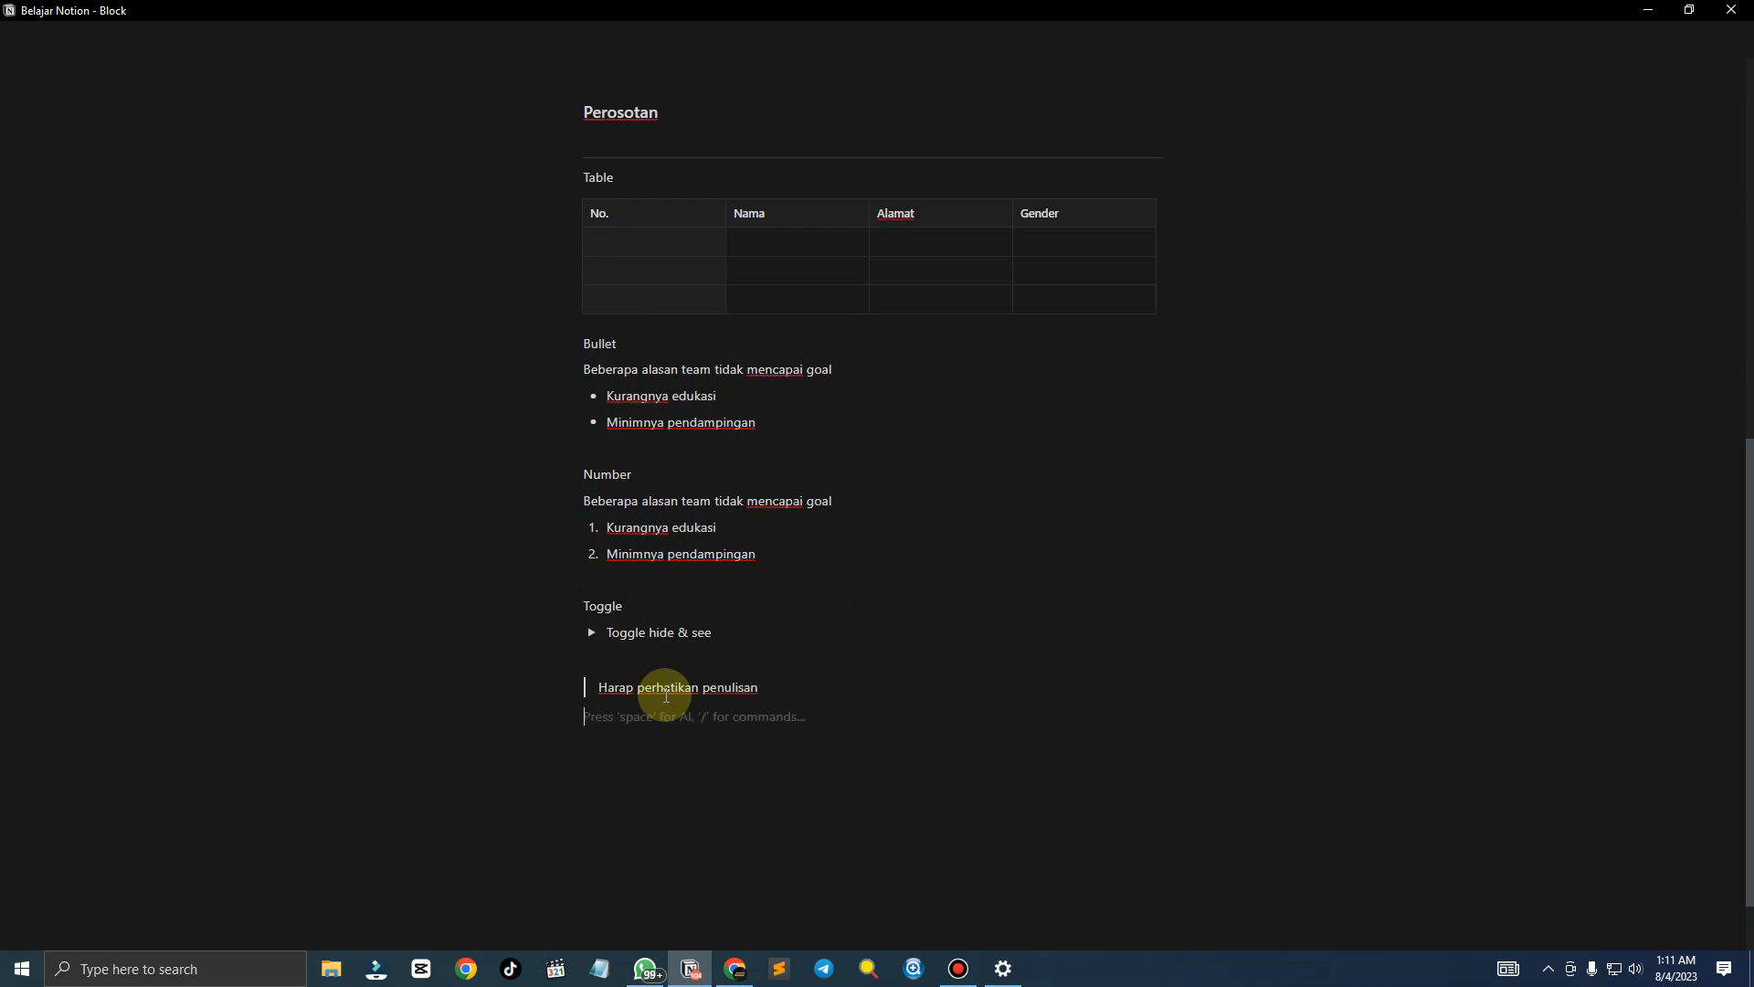
# Add a second quote block reading "Setiap hasil bisa berbeda" below the first quote, followed by a plain empty line
pyautogui.write('/')
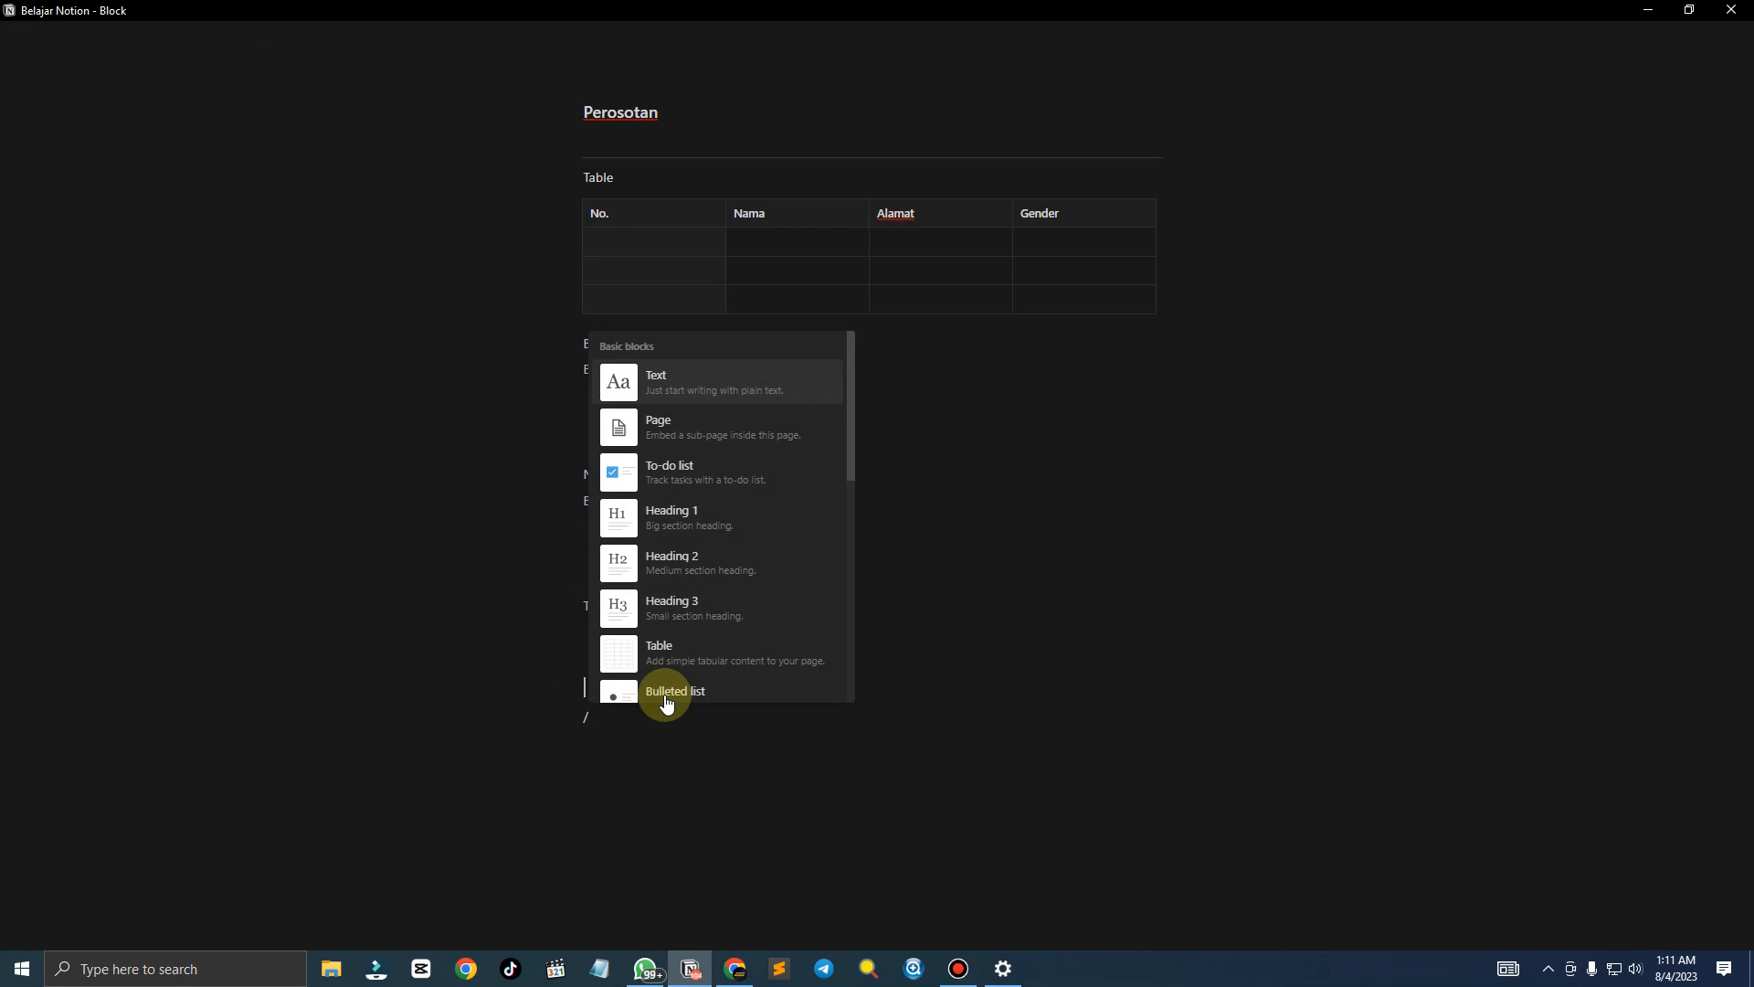
pyautogui.write('quo')
pyautogui.click(665, 697)
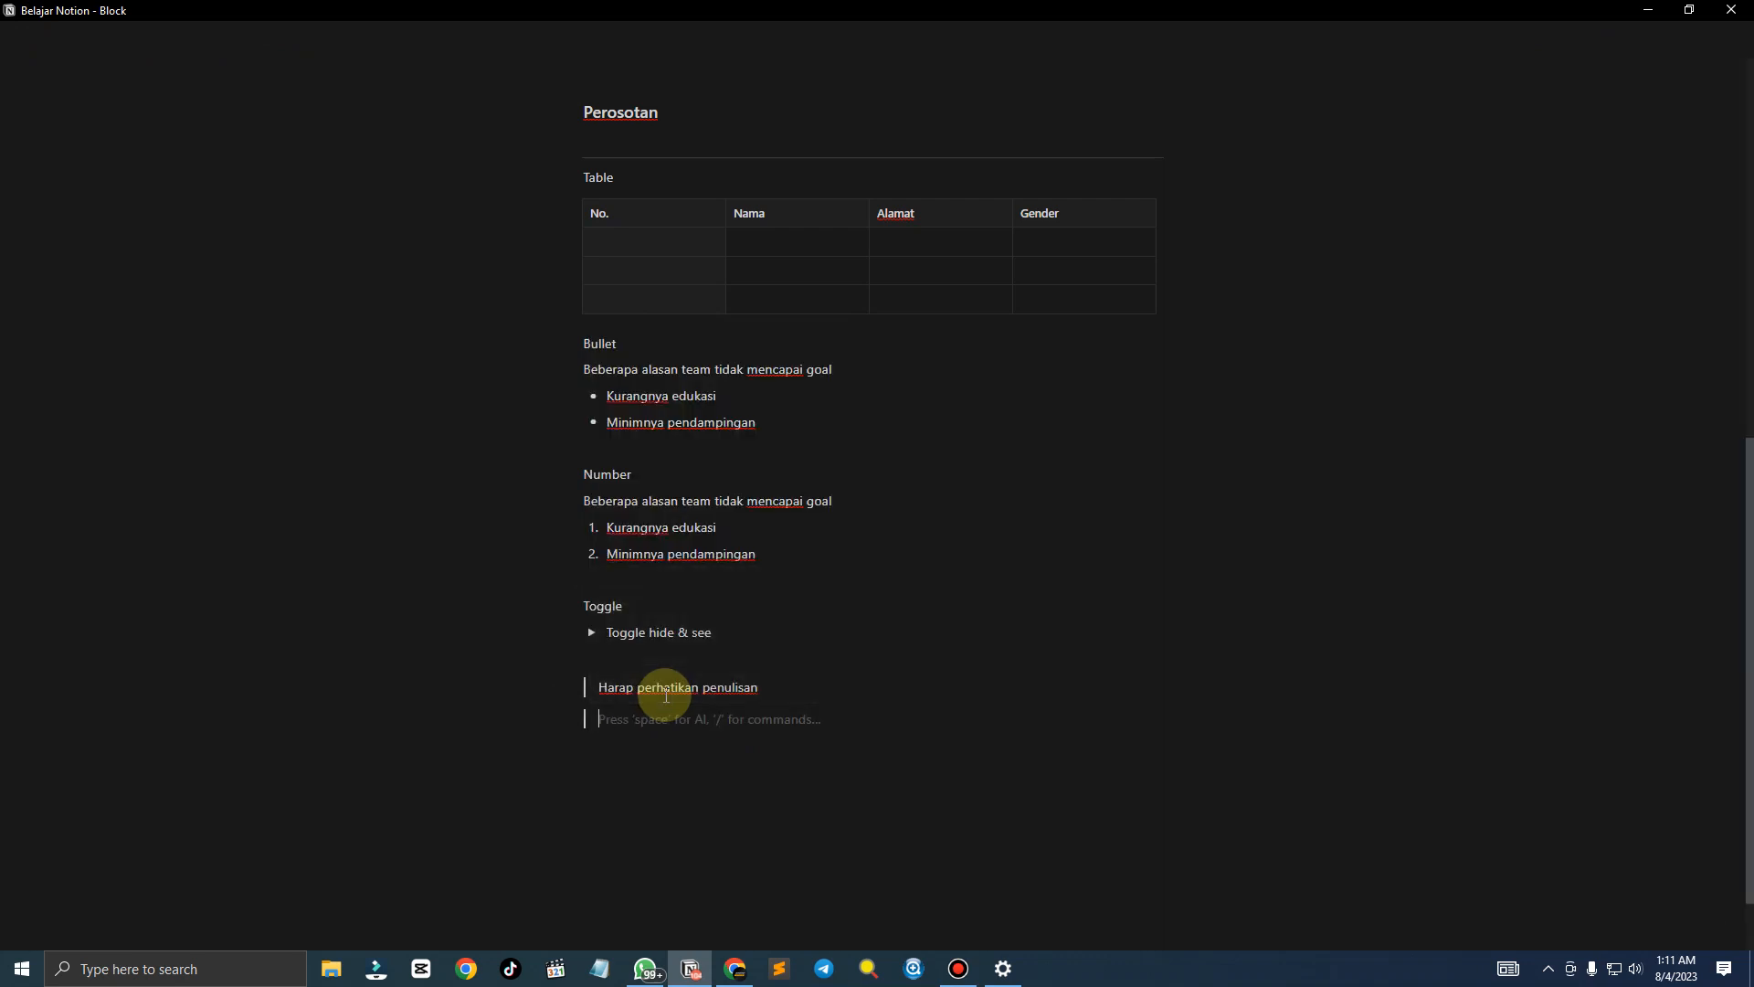
pyautogui.write('Setiap hasil bisa berbeda')
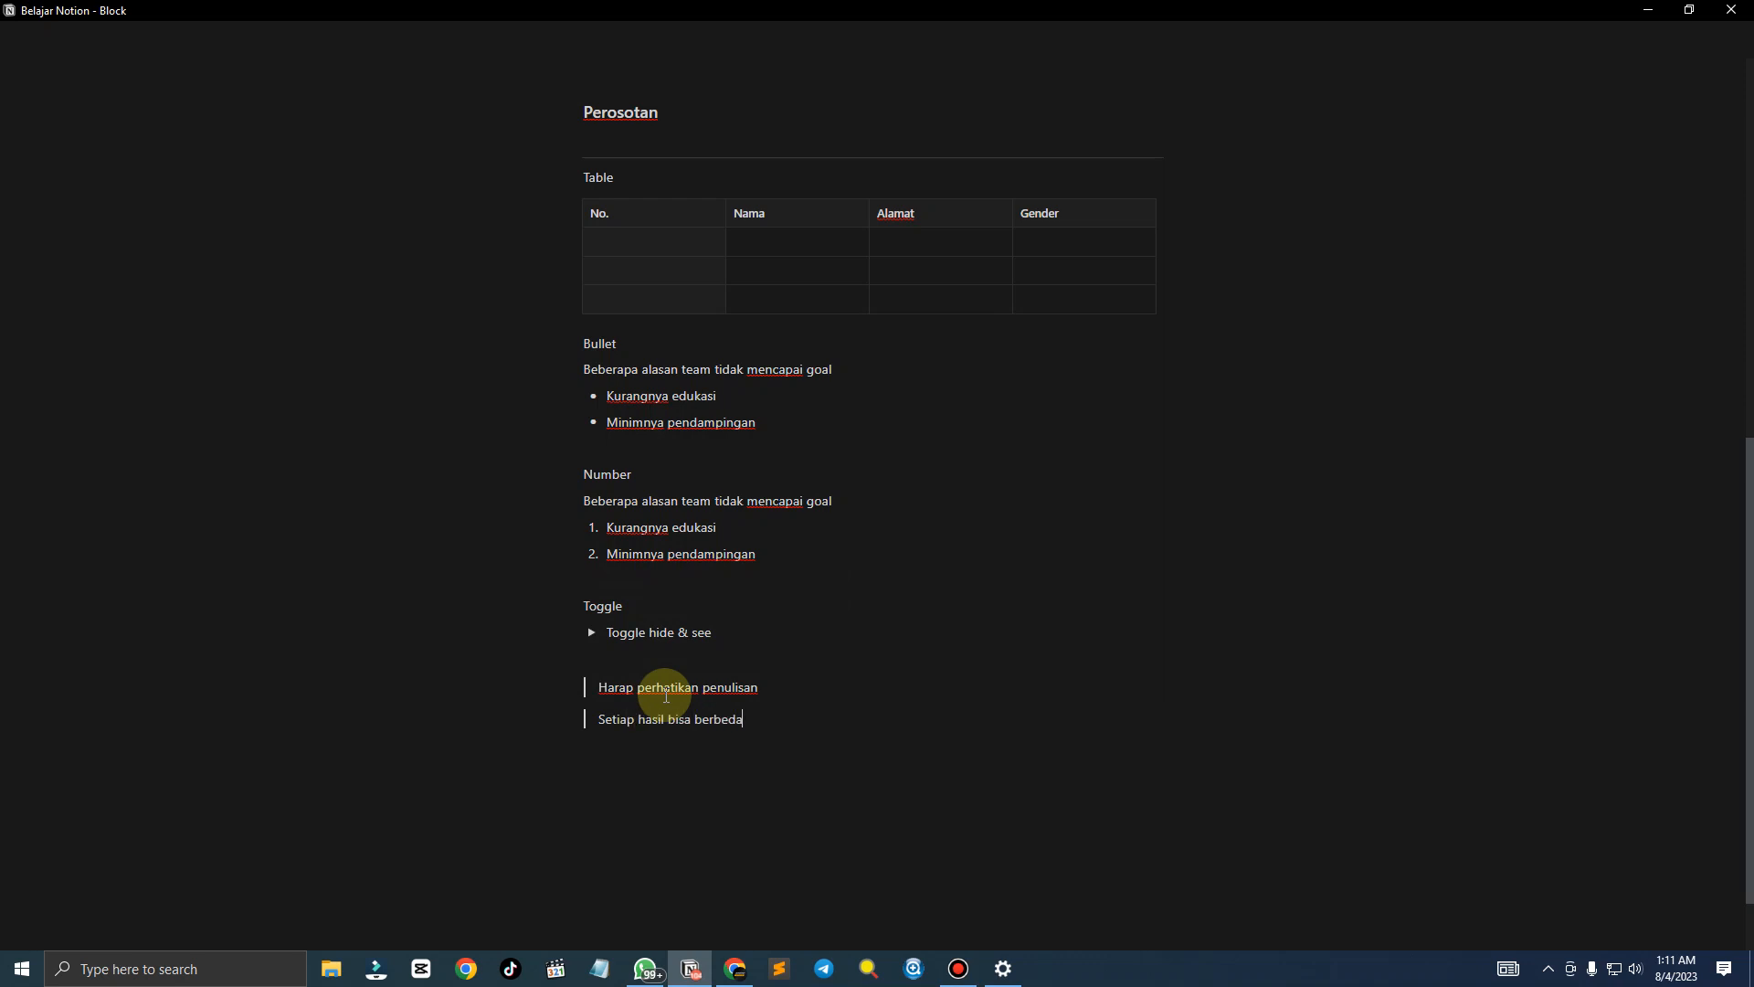
pyautogui.press('Return')
pyautogui.press('Return')
# Add the label "Quote" above the two quote blocks, keeping a blank line after the toggle
pyautogui.press('Up')
pyautogui.press('Up')
pyautogui.press('Up')
pyautogui.press('Up')
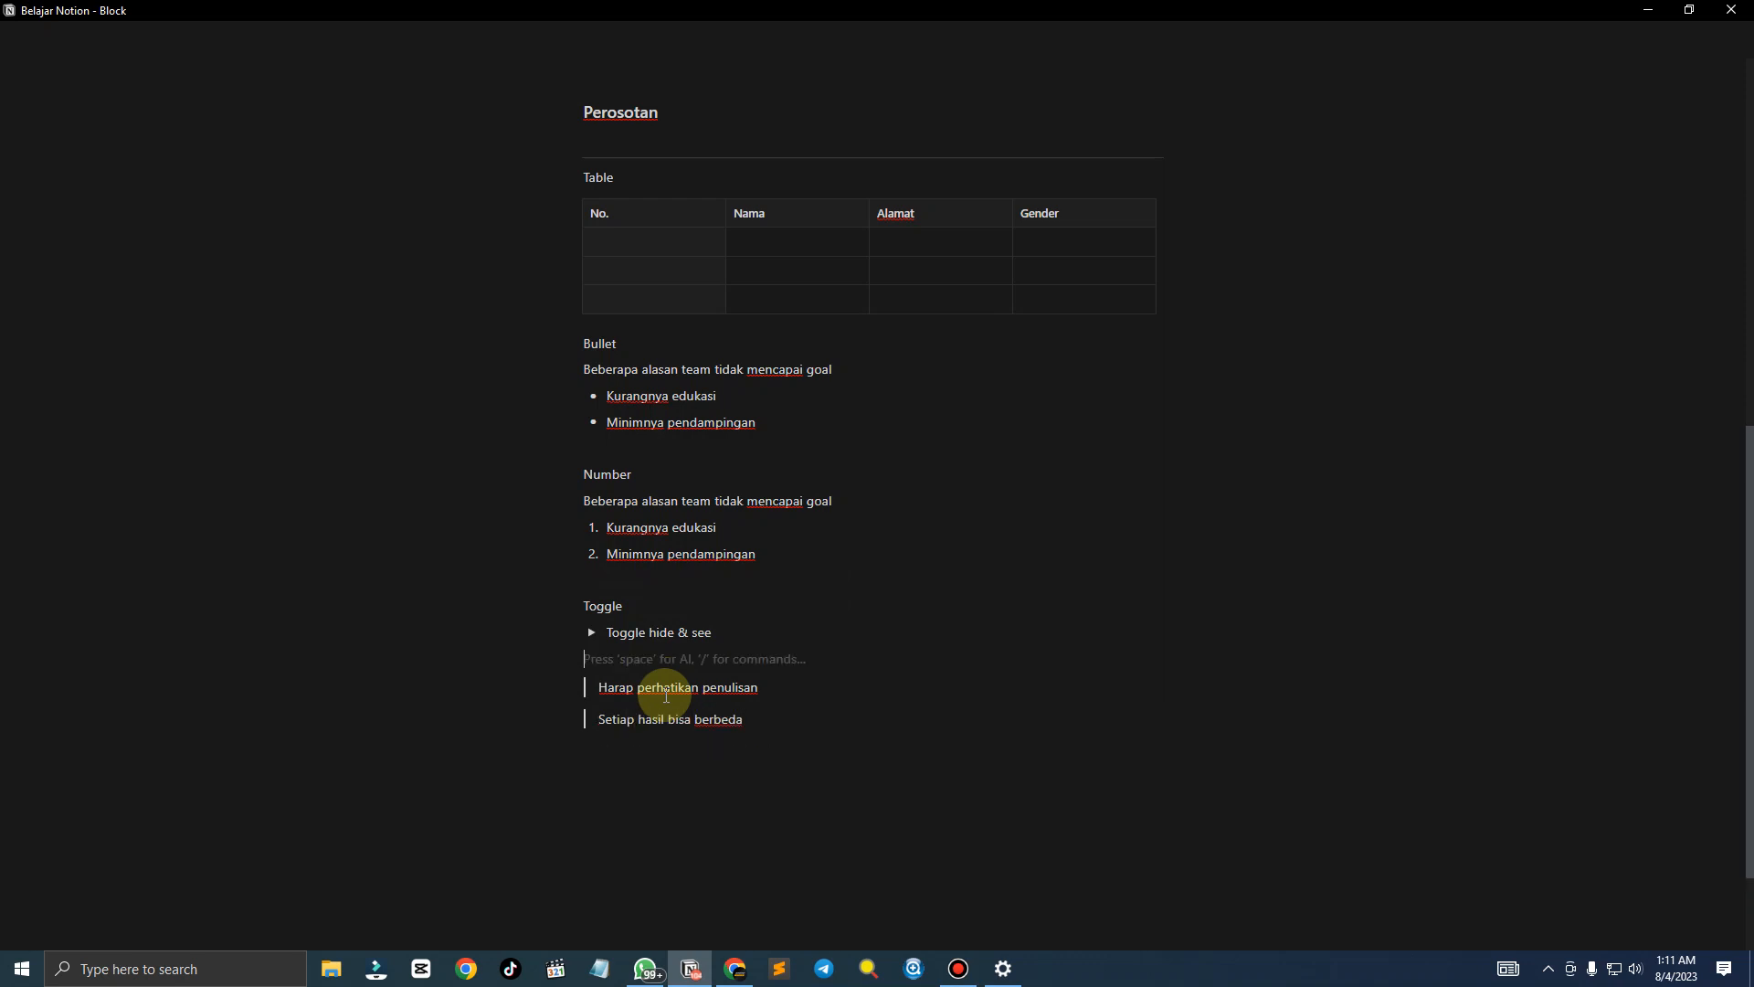
pyautogui.press('Return')
pyautogui.write('Quote')
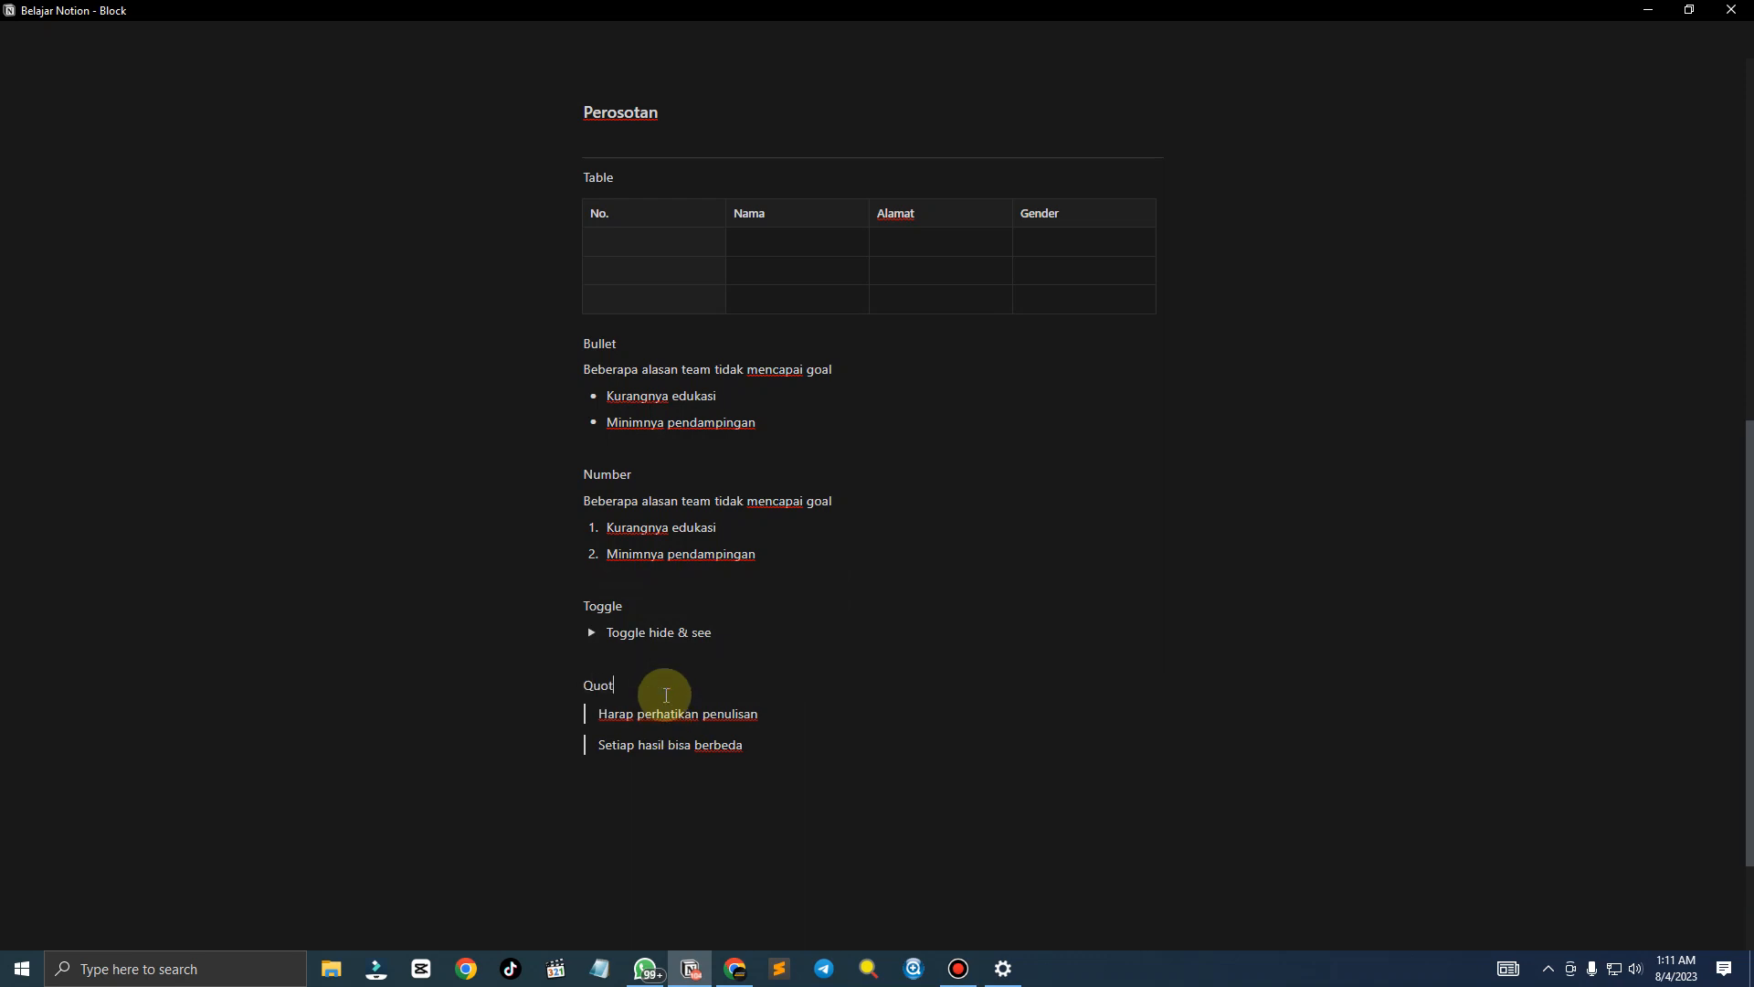
# Insert a divider below the two quote blocks, leaving a blank line between them
pyautogui.press('Down')
pyautogui.press('Down')
pyautogui.write('/')
pyautogui.scroll(-3, 667, 701)
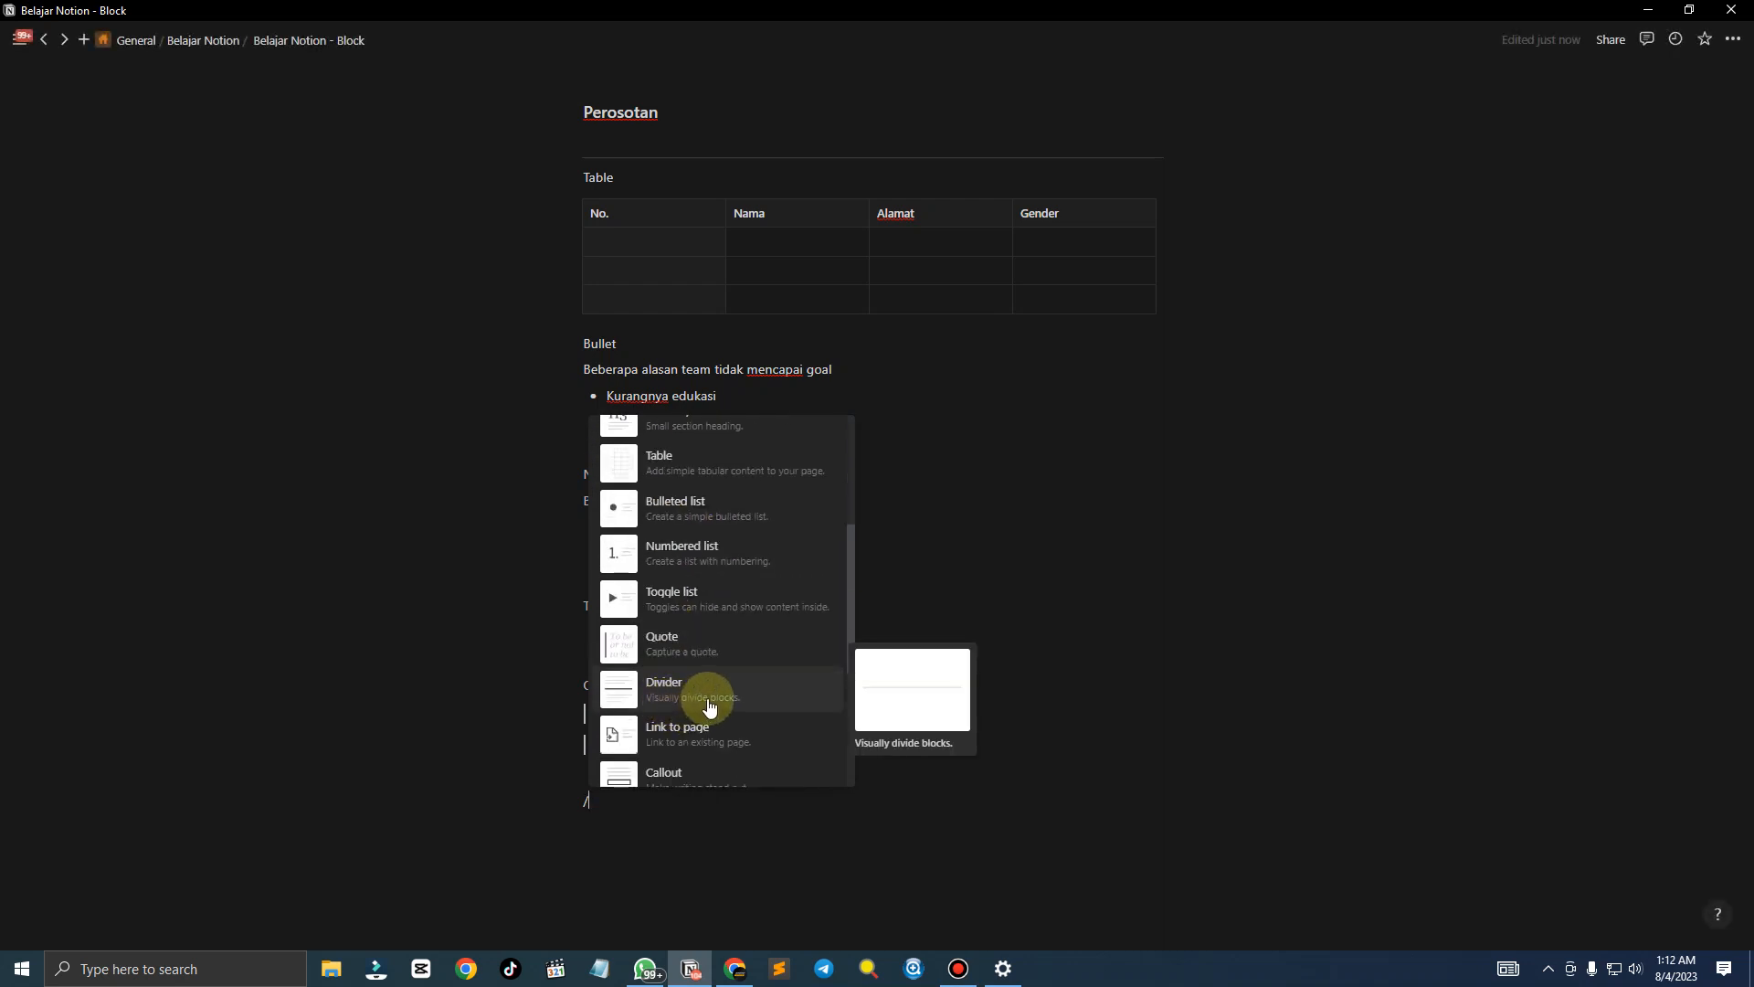
pyautogui.click(709, 707)
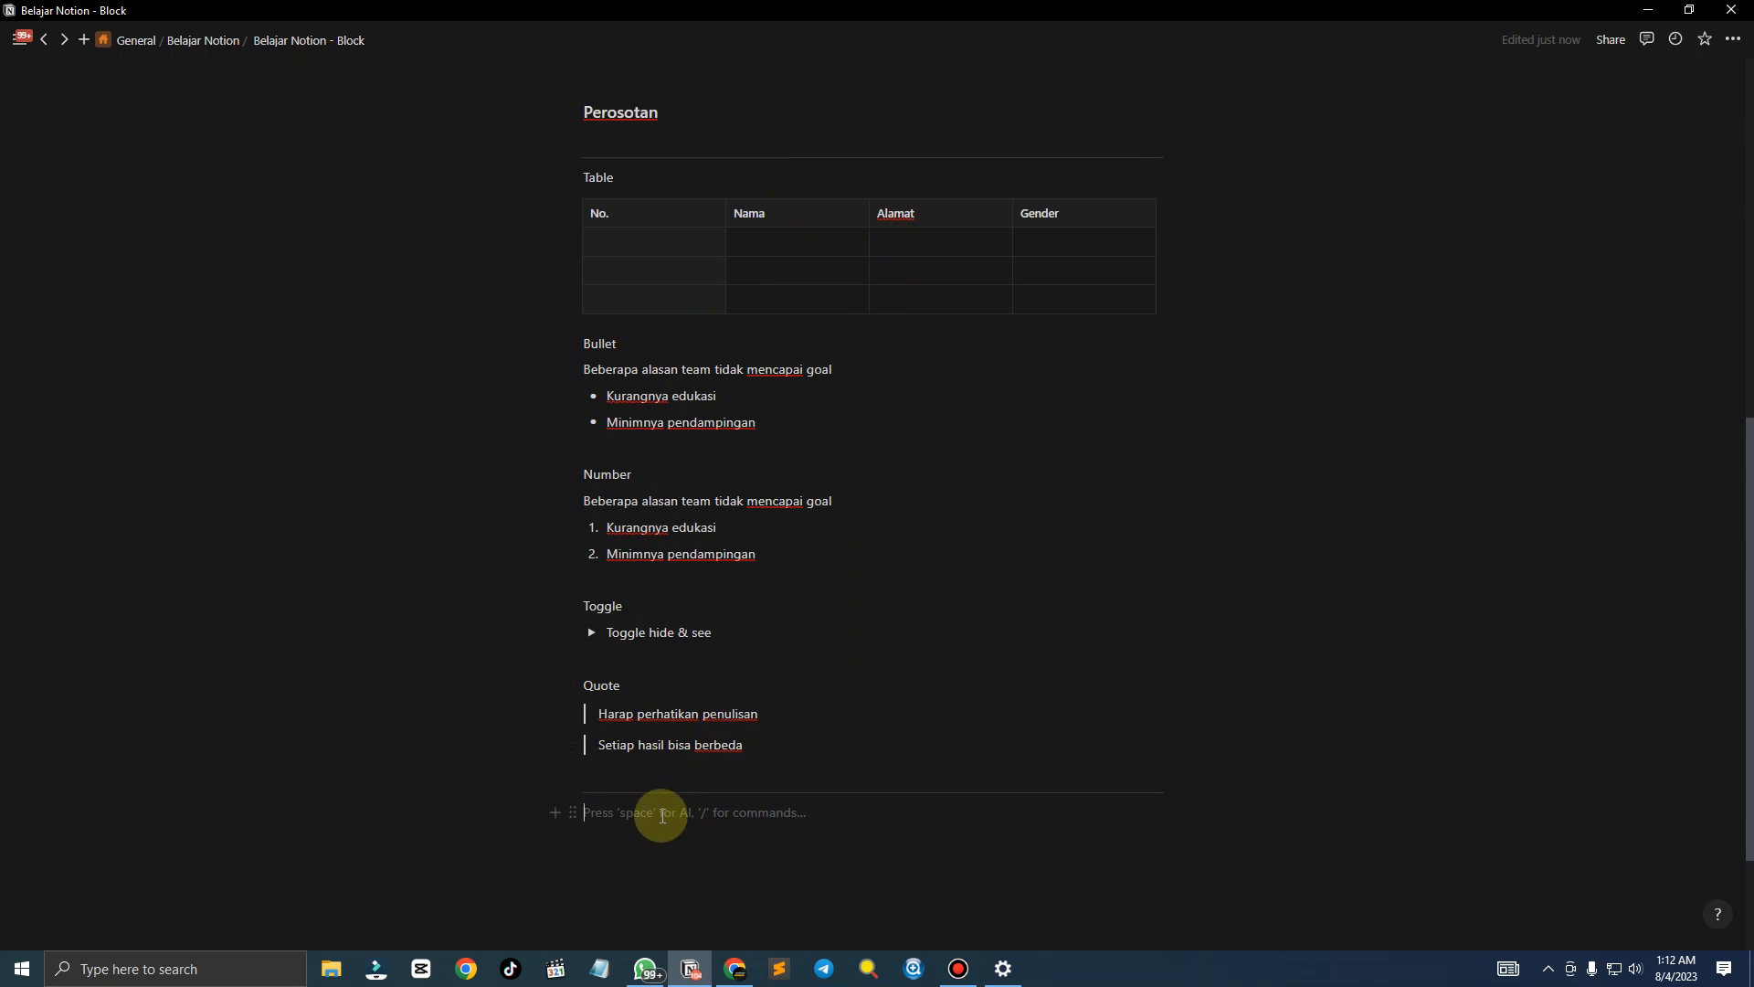
# Add three more dividers below the first using the dash shortcut, and restore the blank line between the quotes and dividers
pyautogui.write('-')
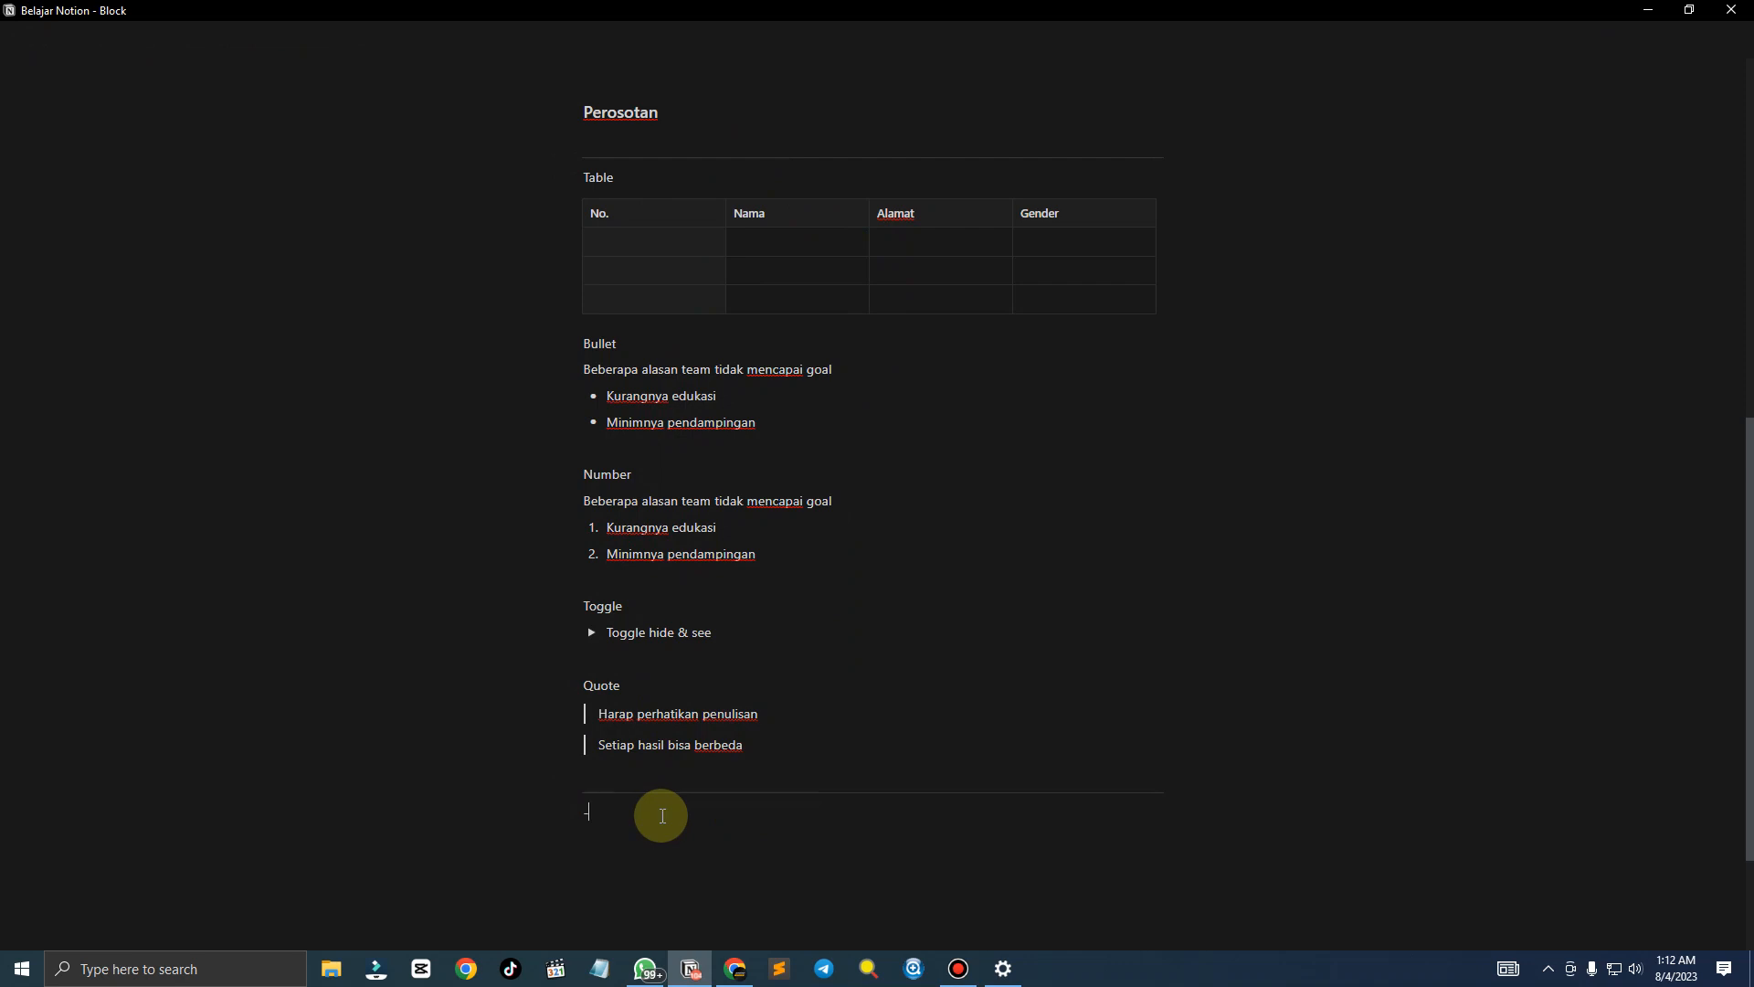
pyautogui.write('----------')
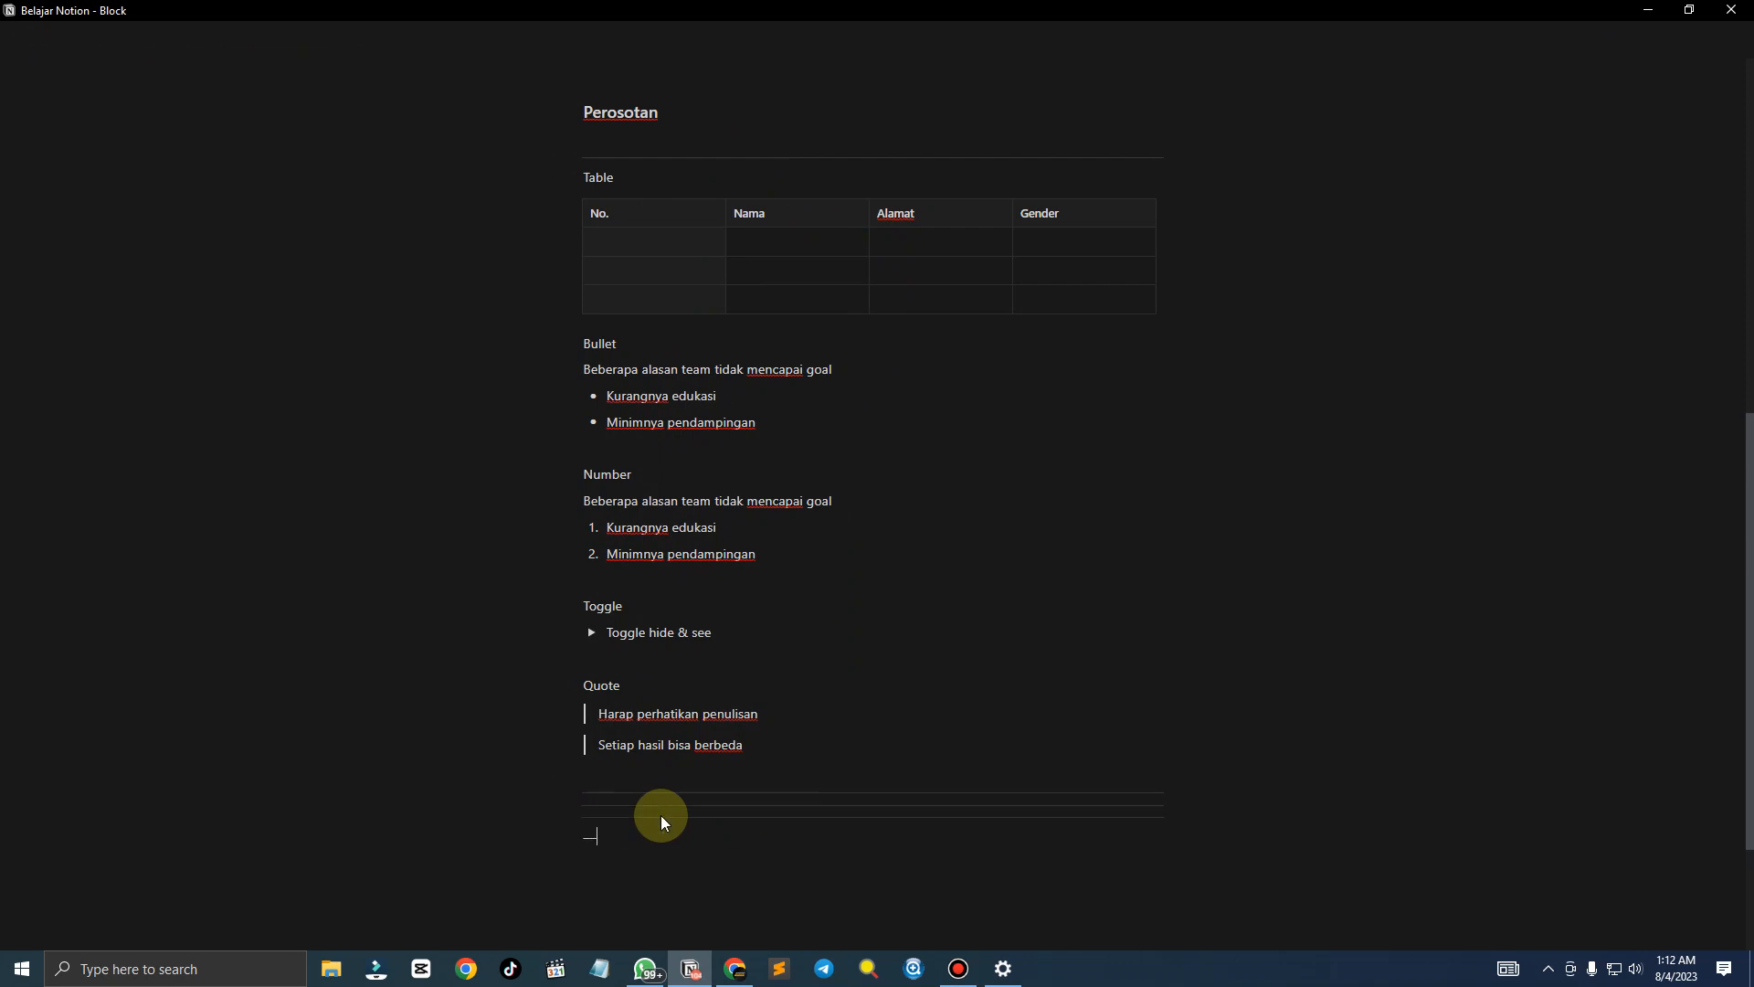
pyautogui.press('BackSpace')
pyautogui.press('BackSpace')
pyautogui.press('BackSpace')
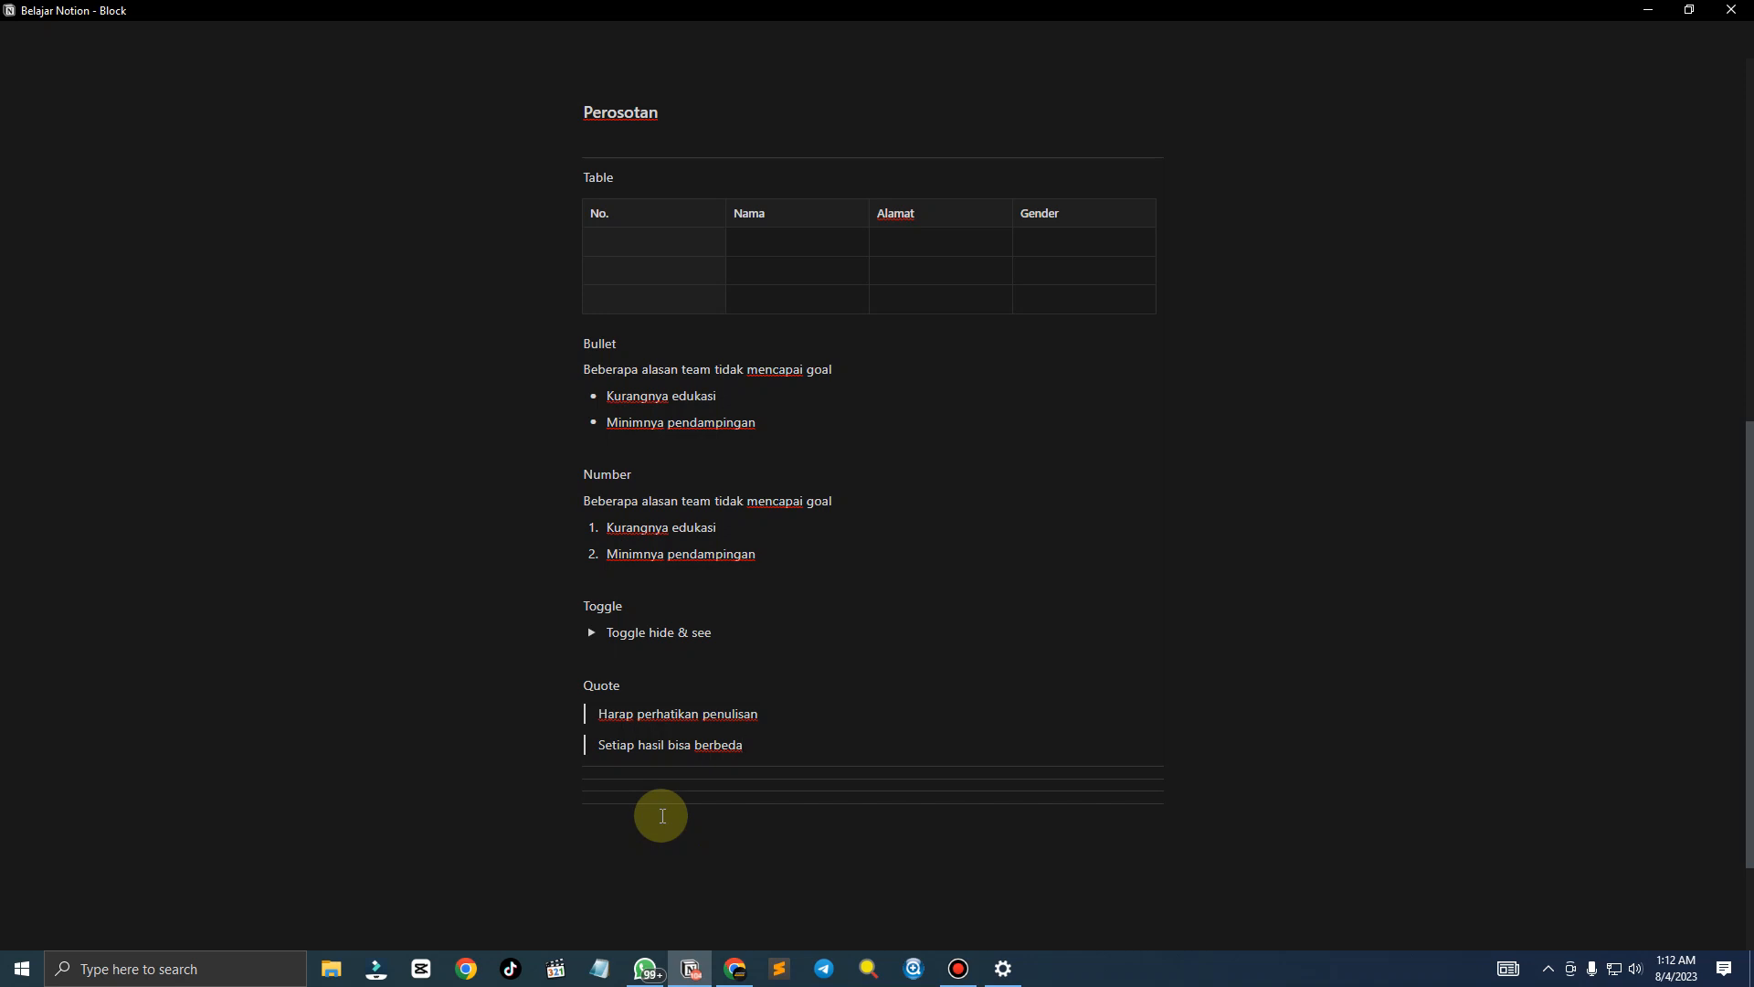
pyautogui.press('Down')
pyautogui.press('Up')
pyautogui.press('Return')
pyautogui.press('Down')
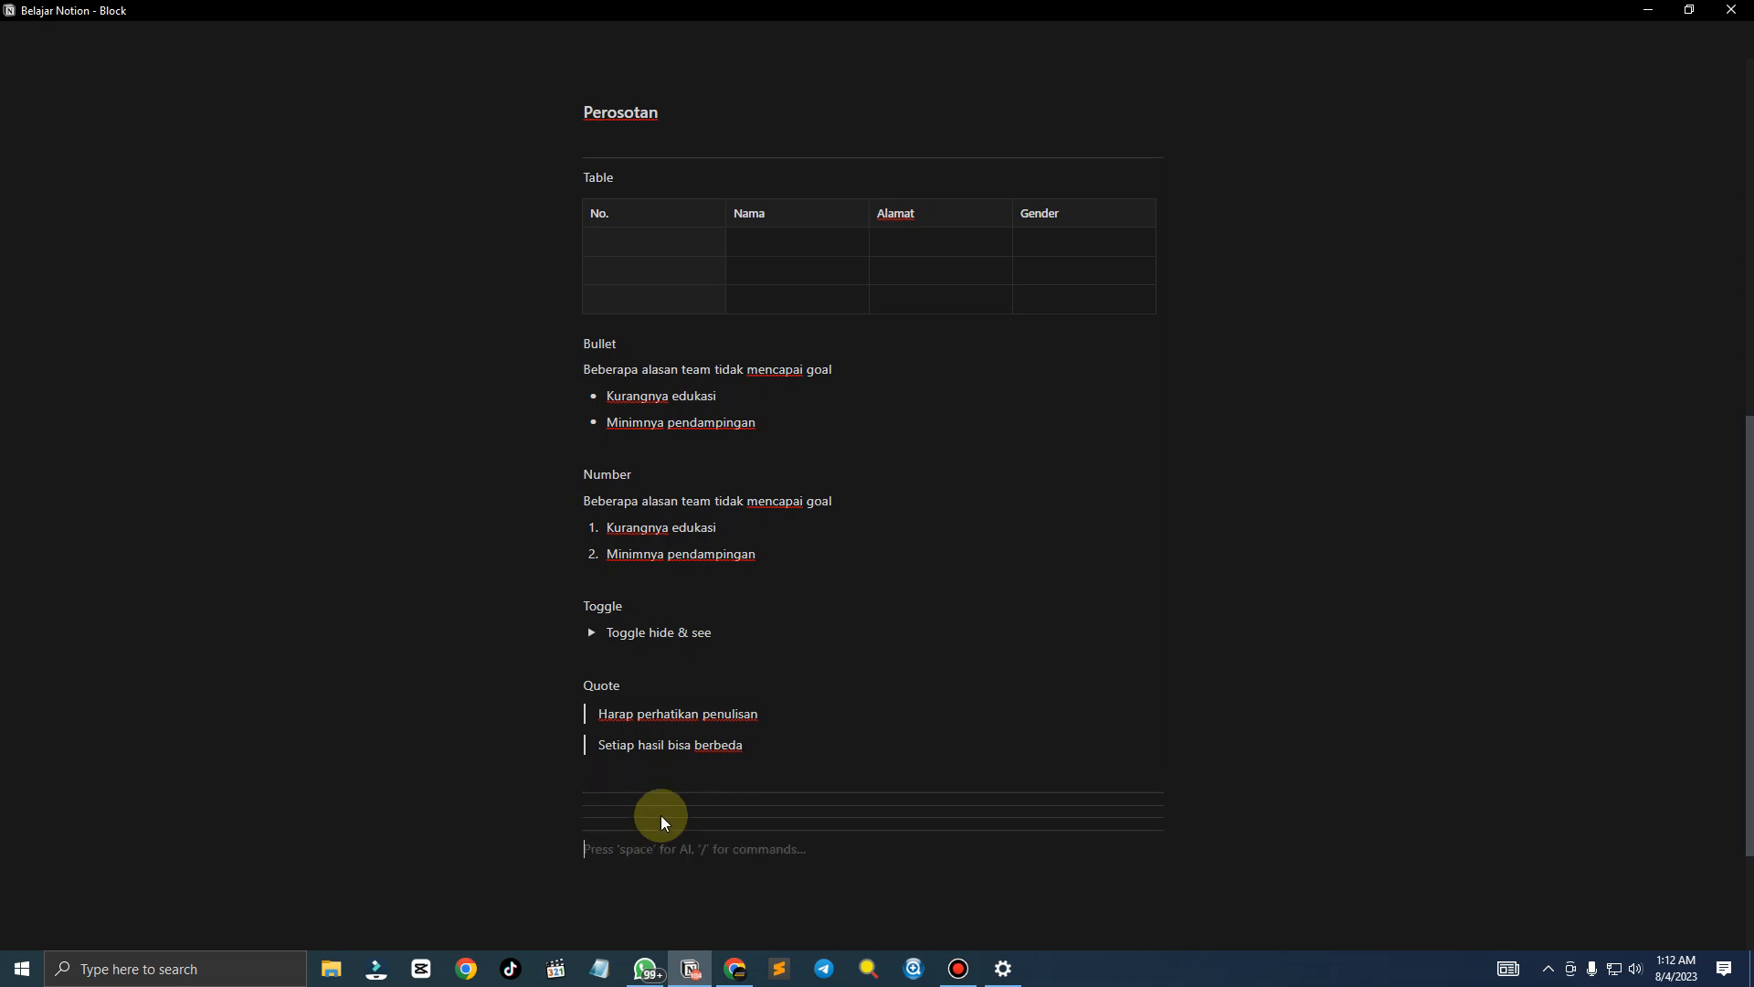
pyautogui.press('Up')
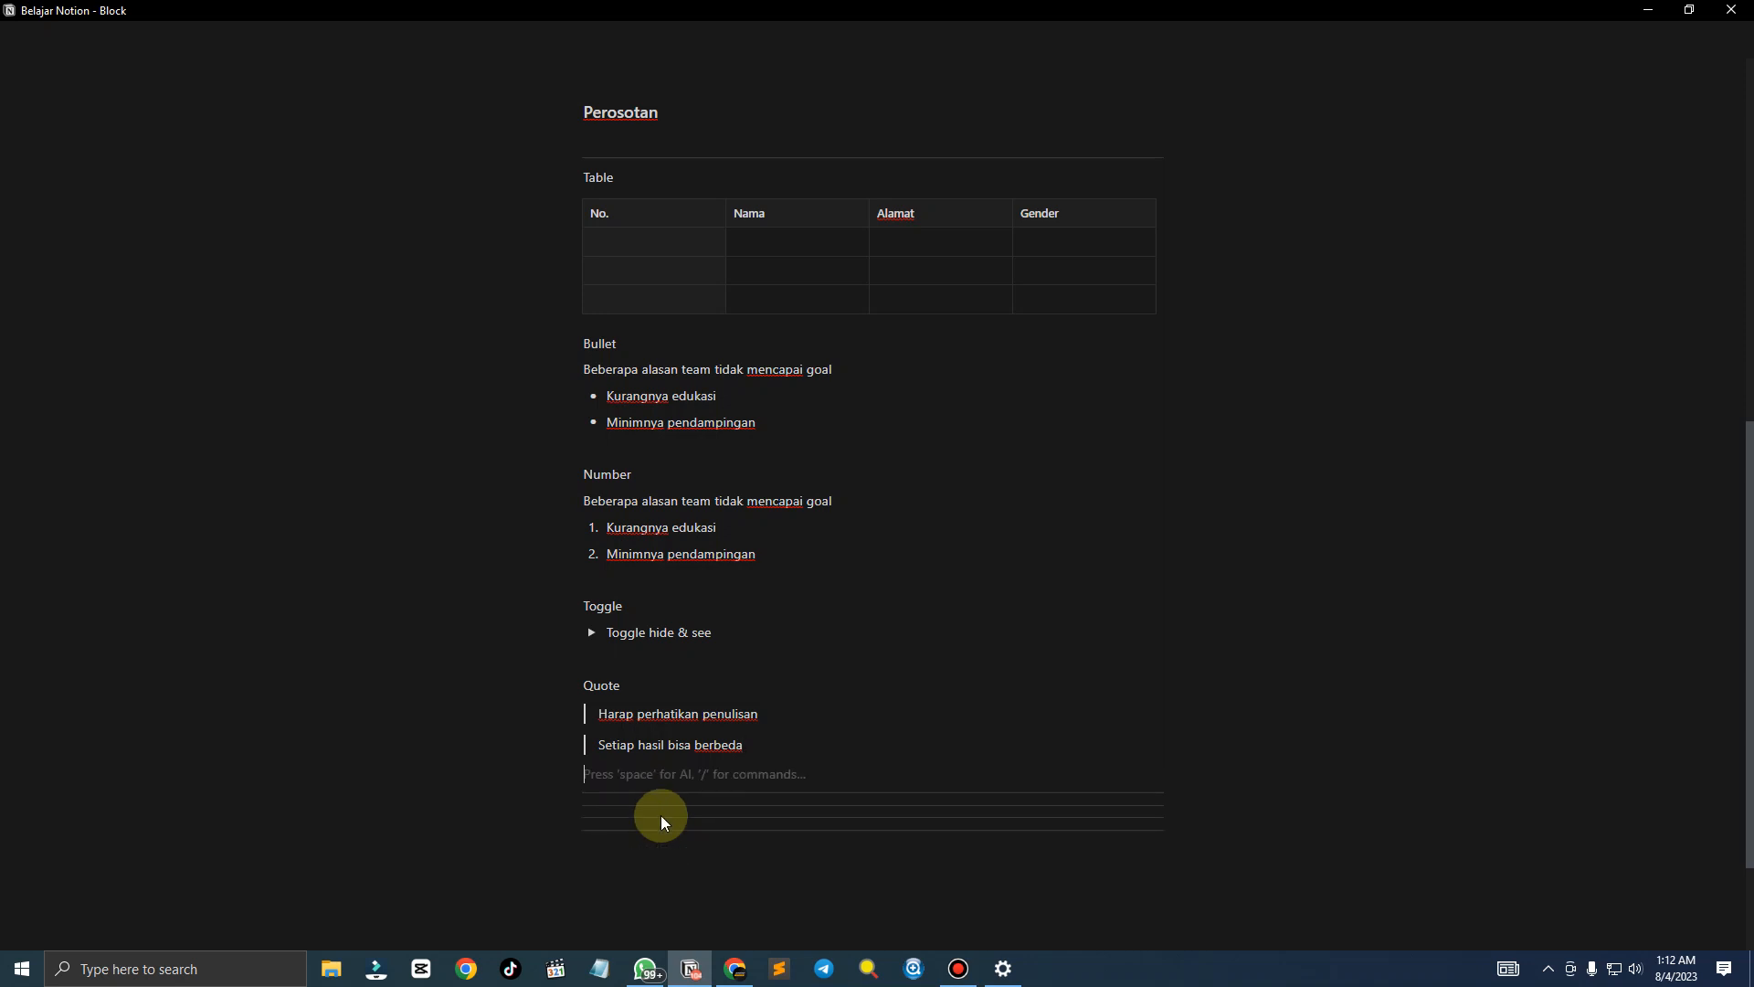
# Delete the three extra dividers so that only one remains below the quotes
pyautogui.click(631, 853)
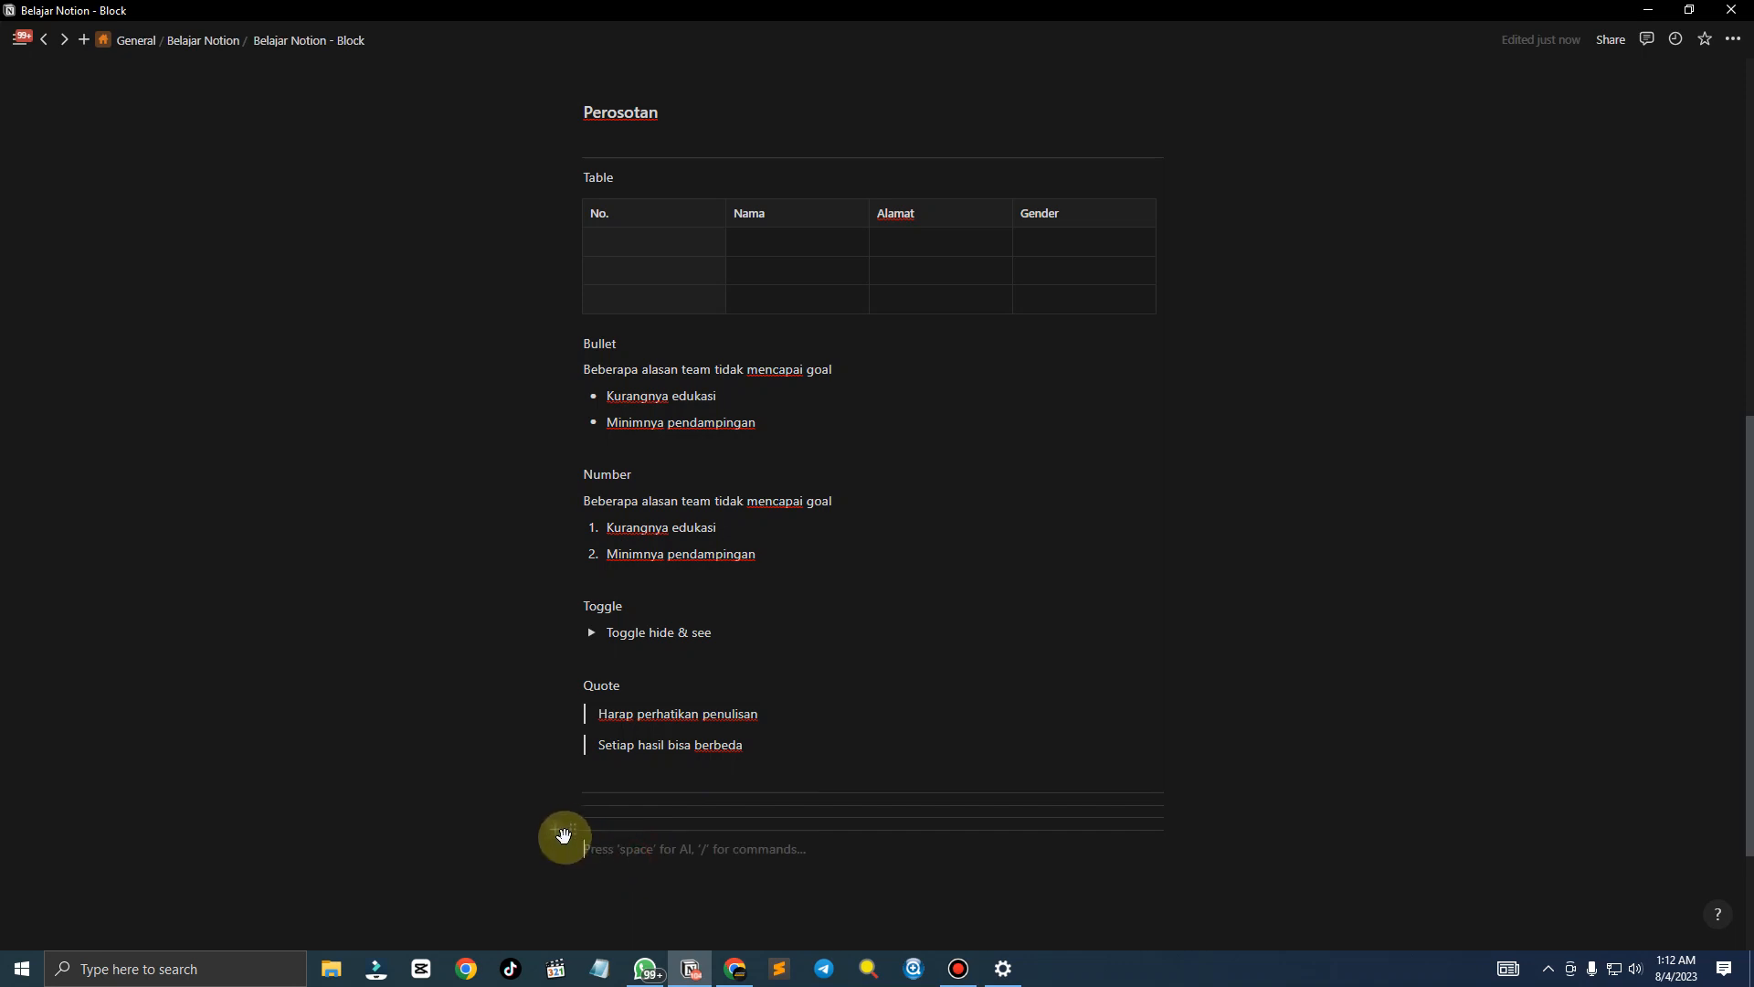
pyautogui.click(573, 830)
pyautogui.click(486, 793)
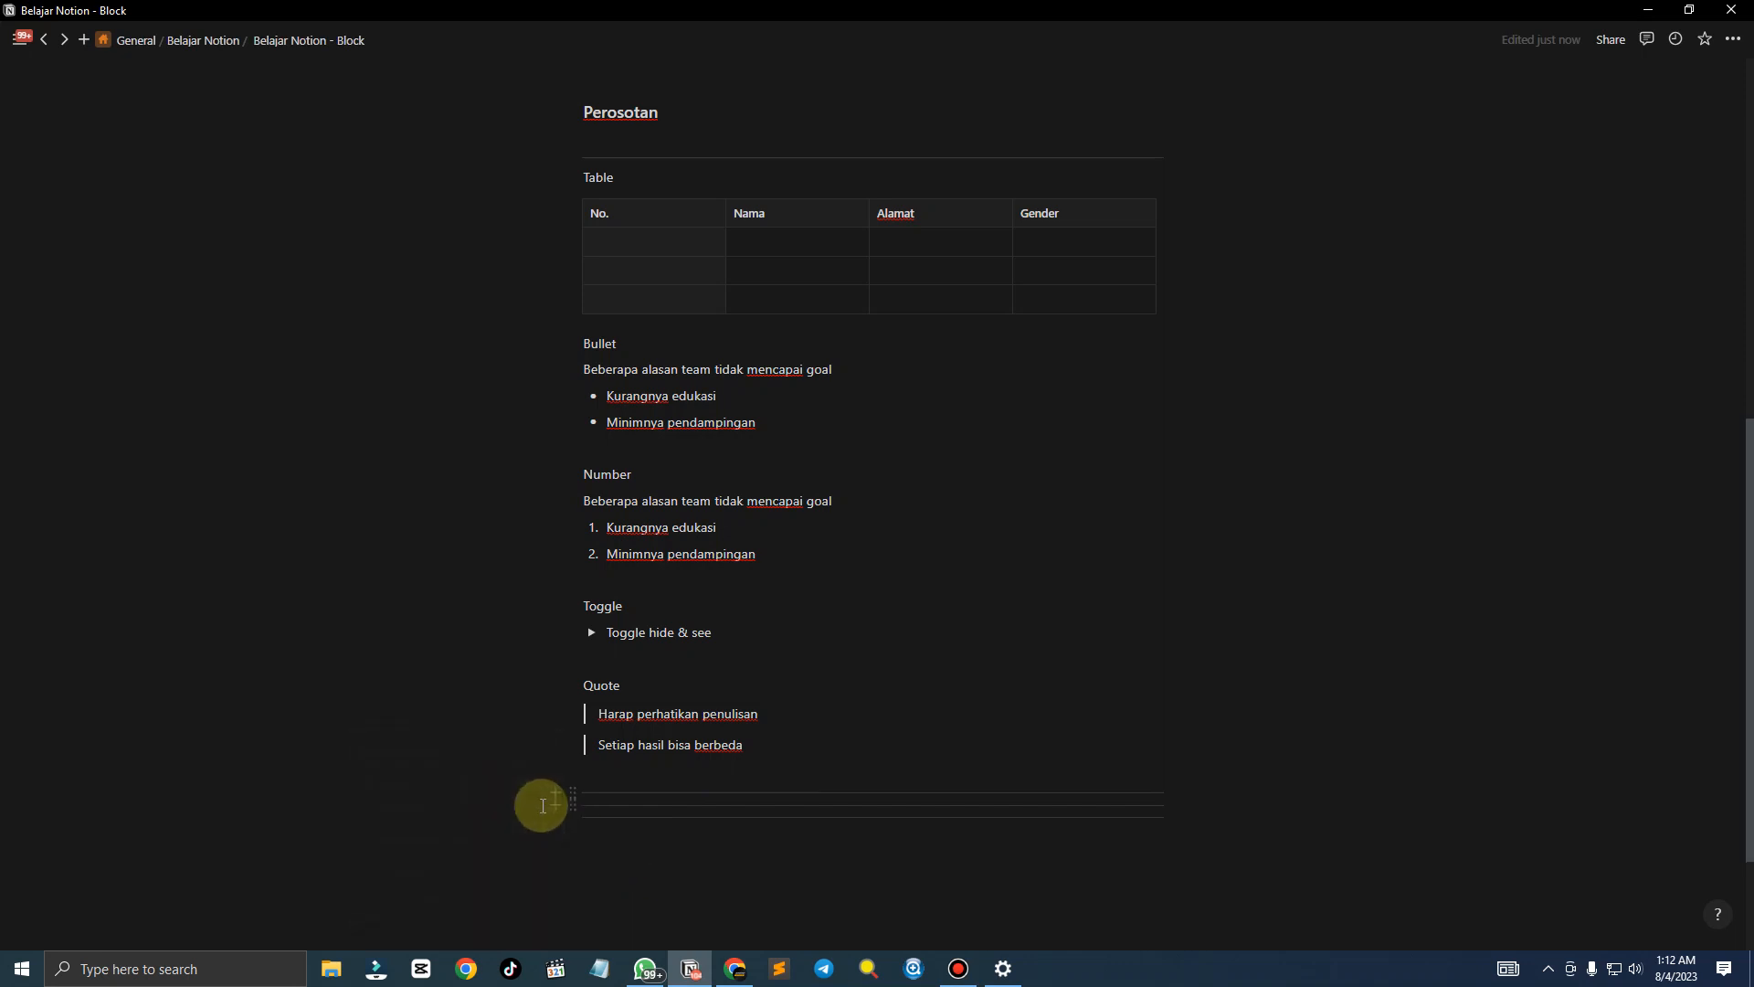
pyautogui.click(573, 818)
pyautogui.click(509, 778)
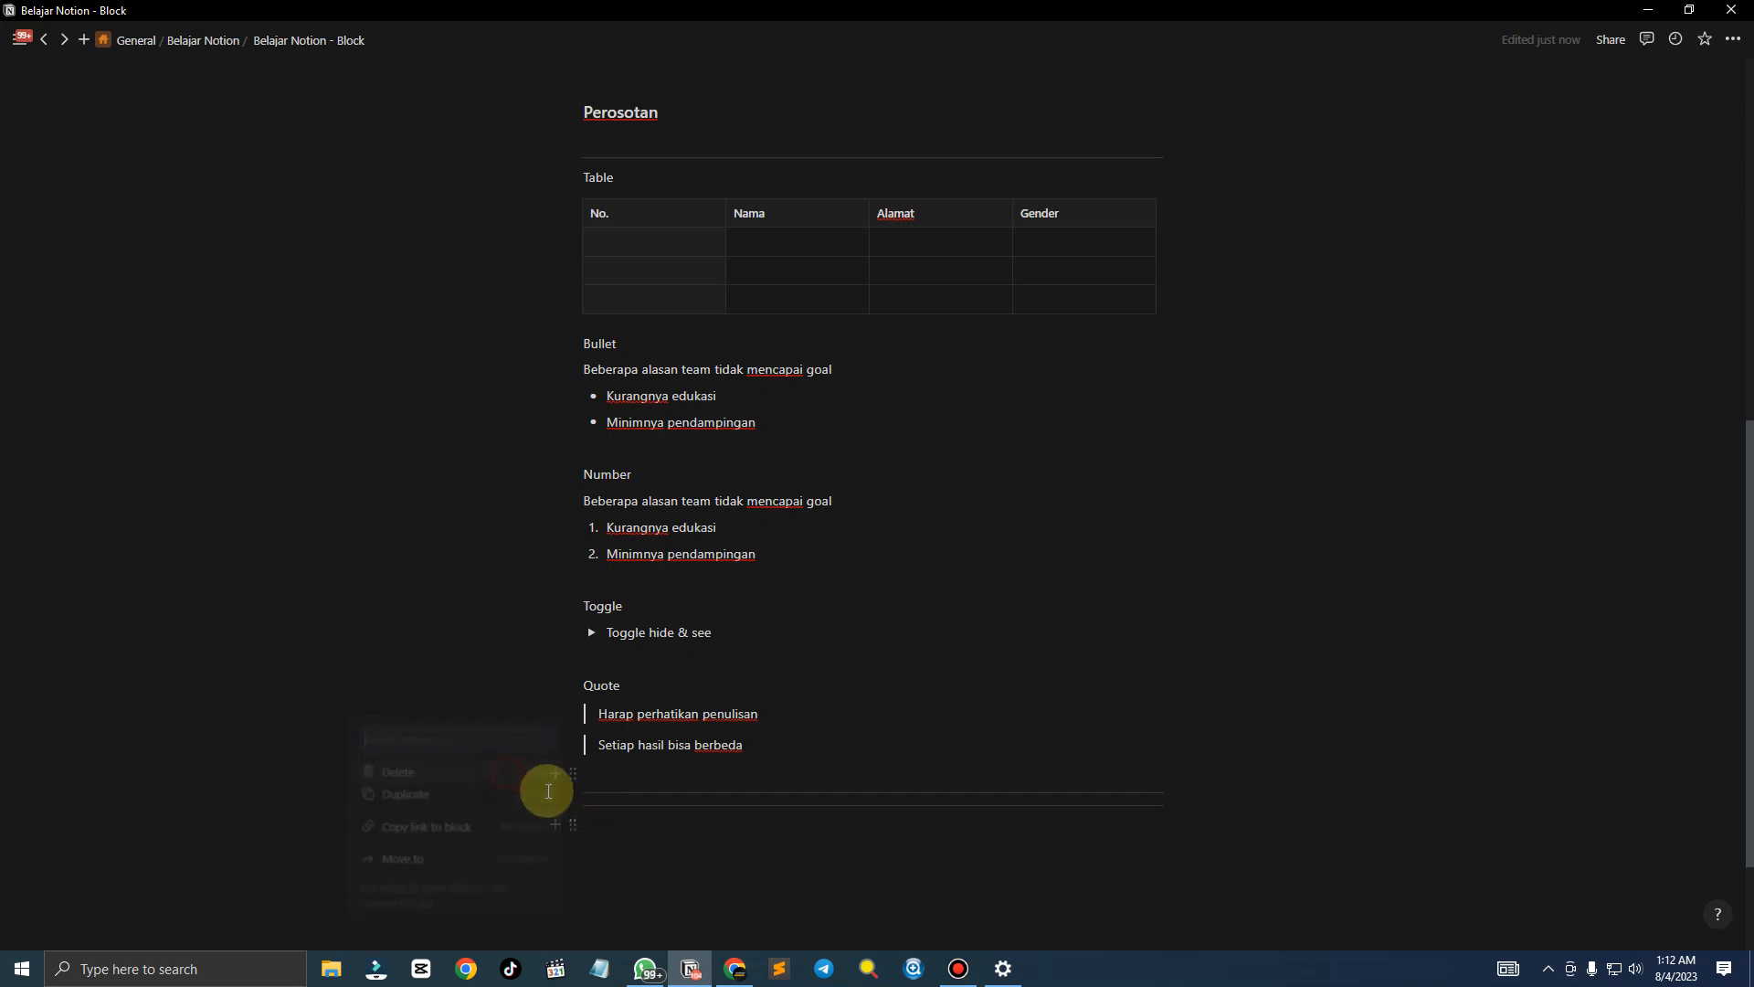
pyautogui.click(573, 804)
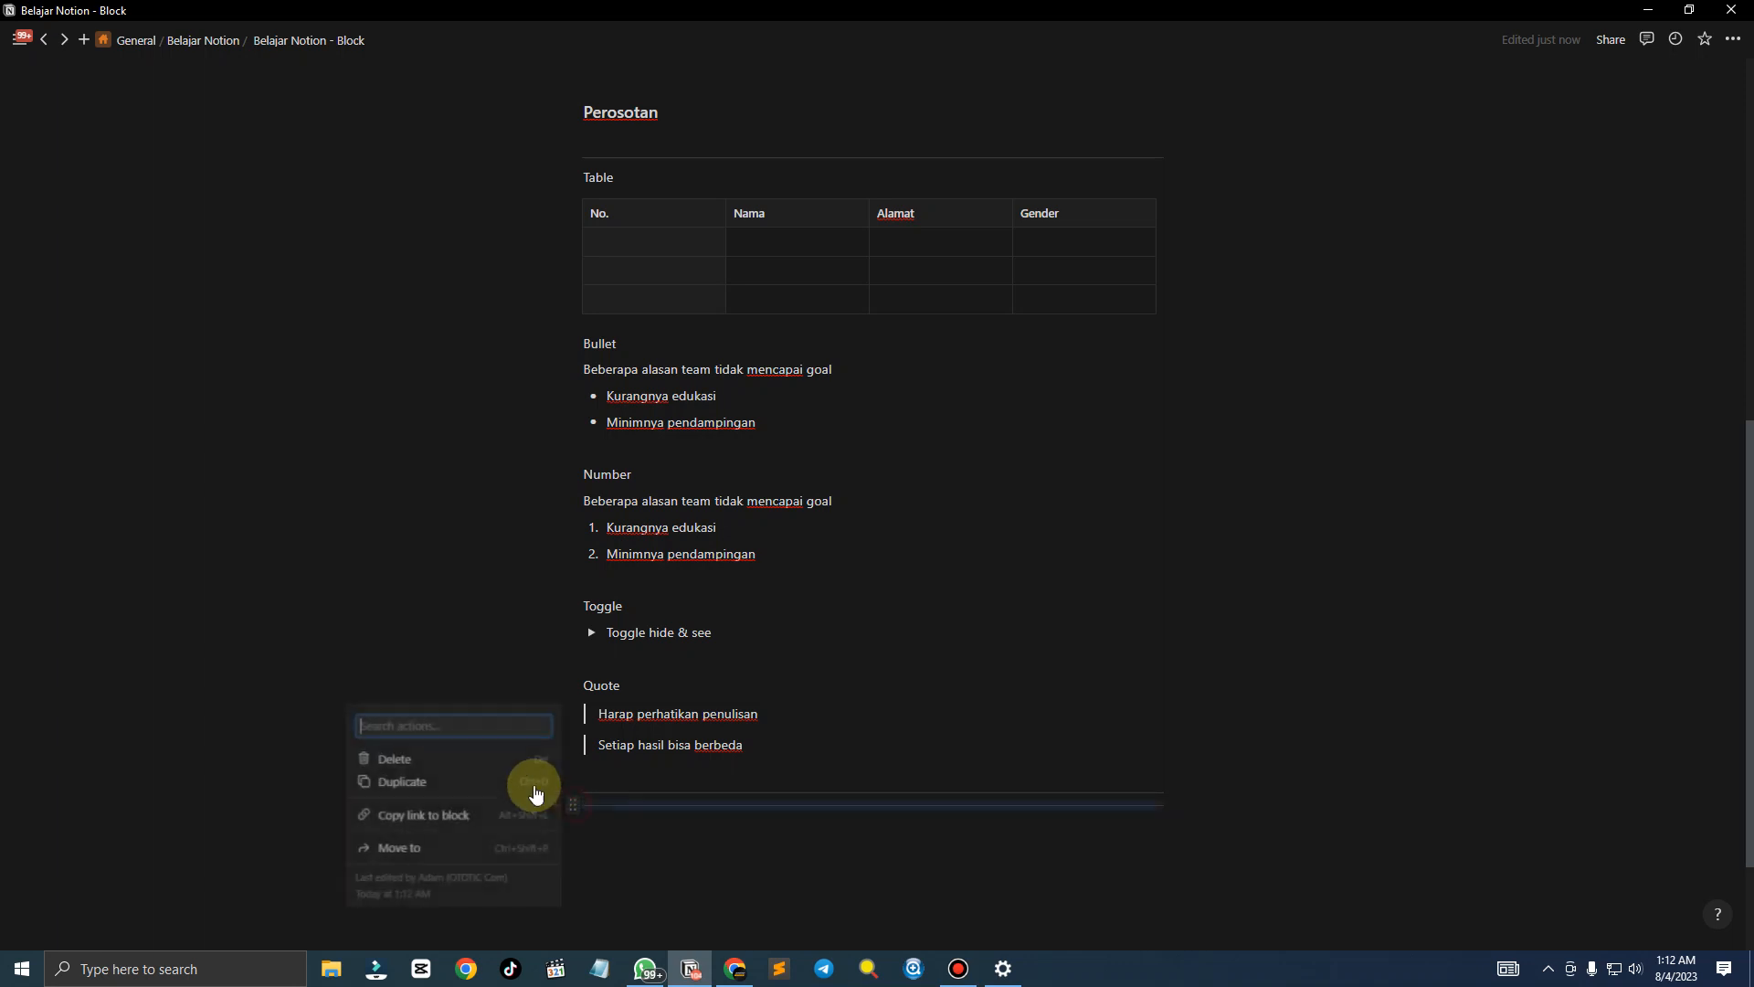
pyautogui.click(450, 760)
# Add a second divider using three dashes, and write the label "Divider" above both lines
pyautogui.click(608, 814)
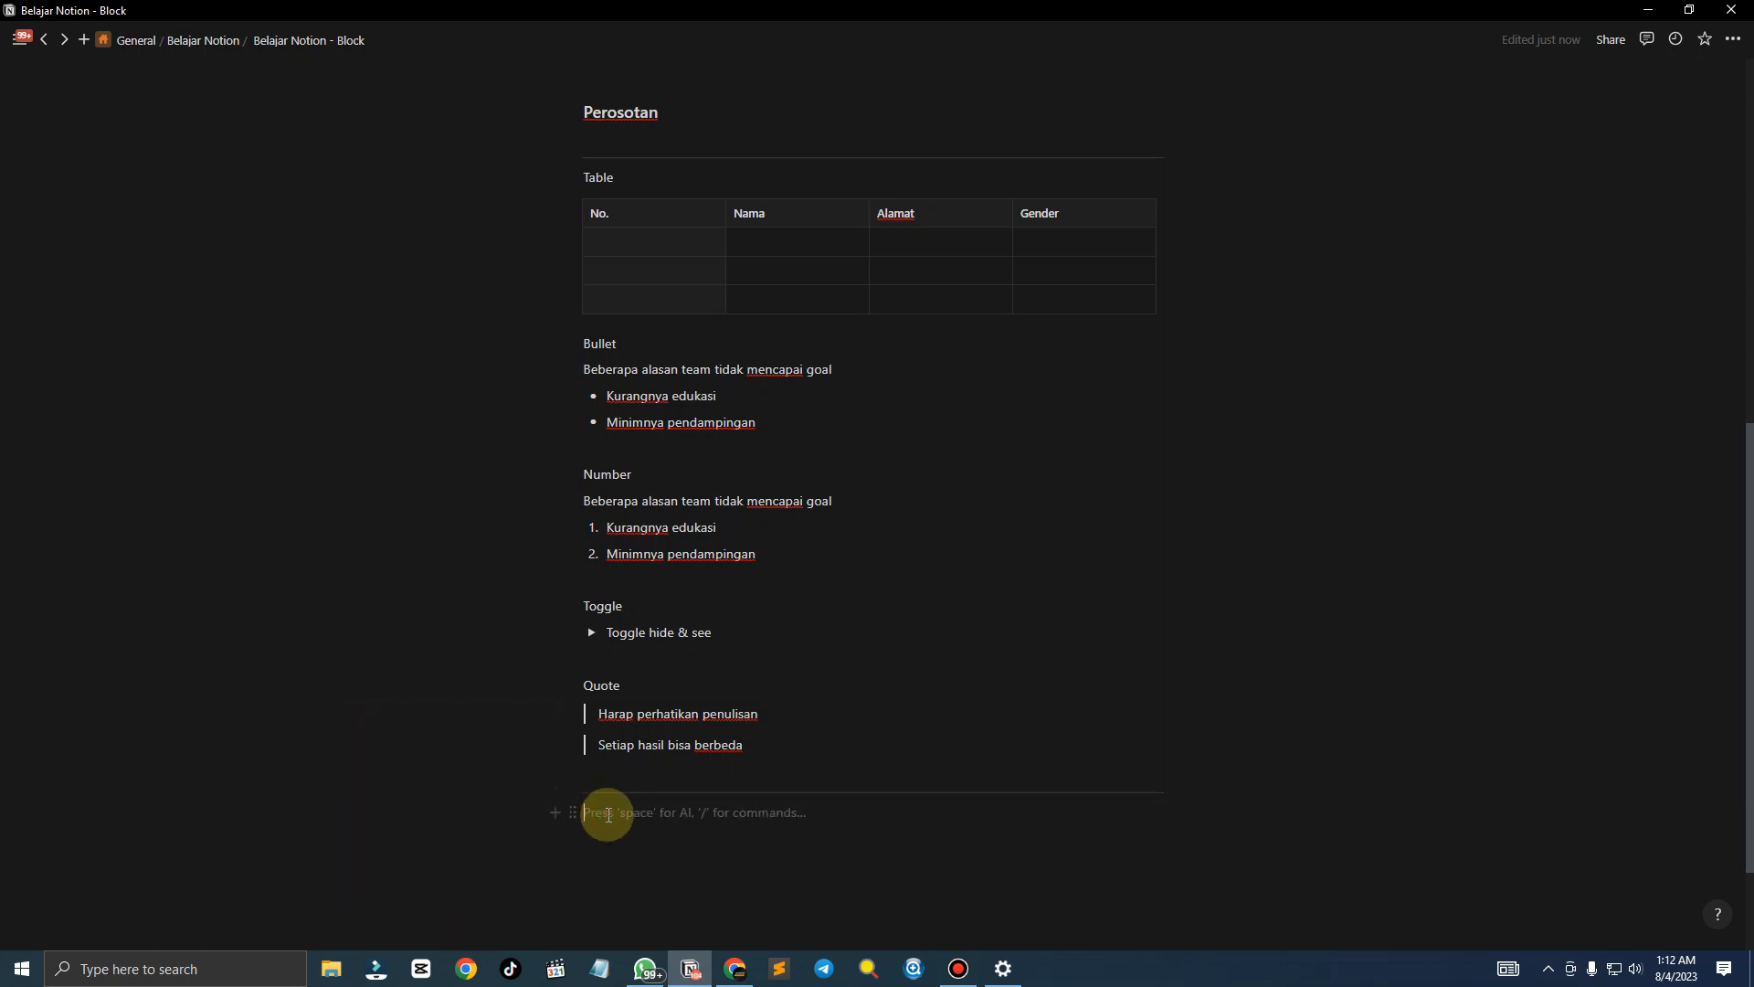
pyautogui.write('---')
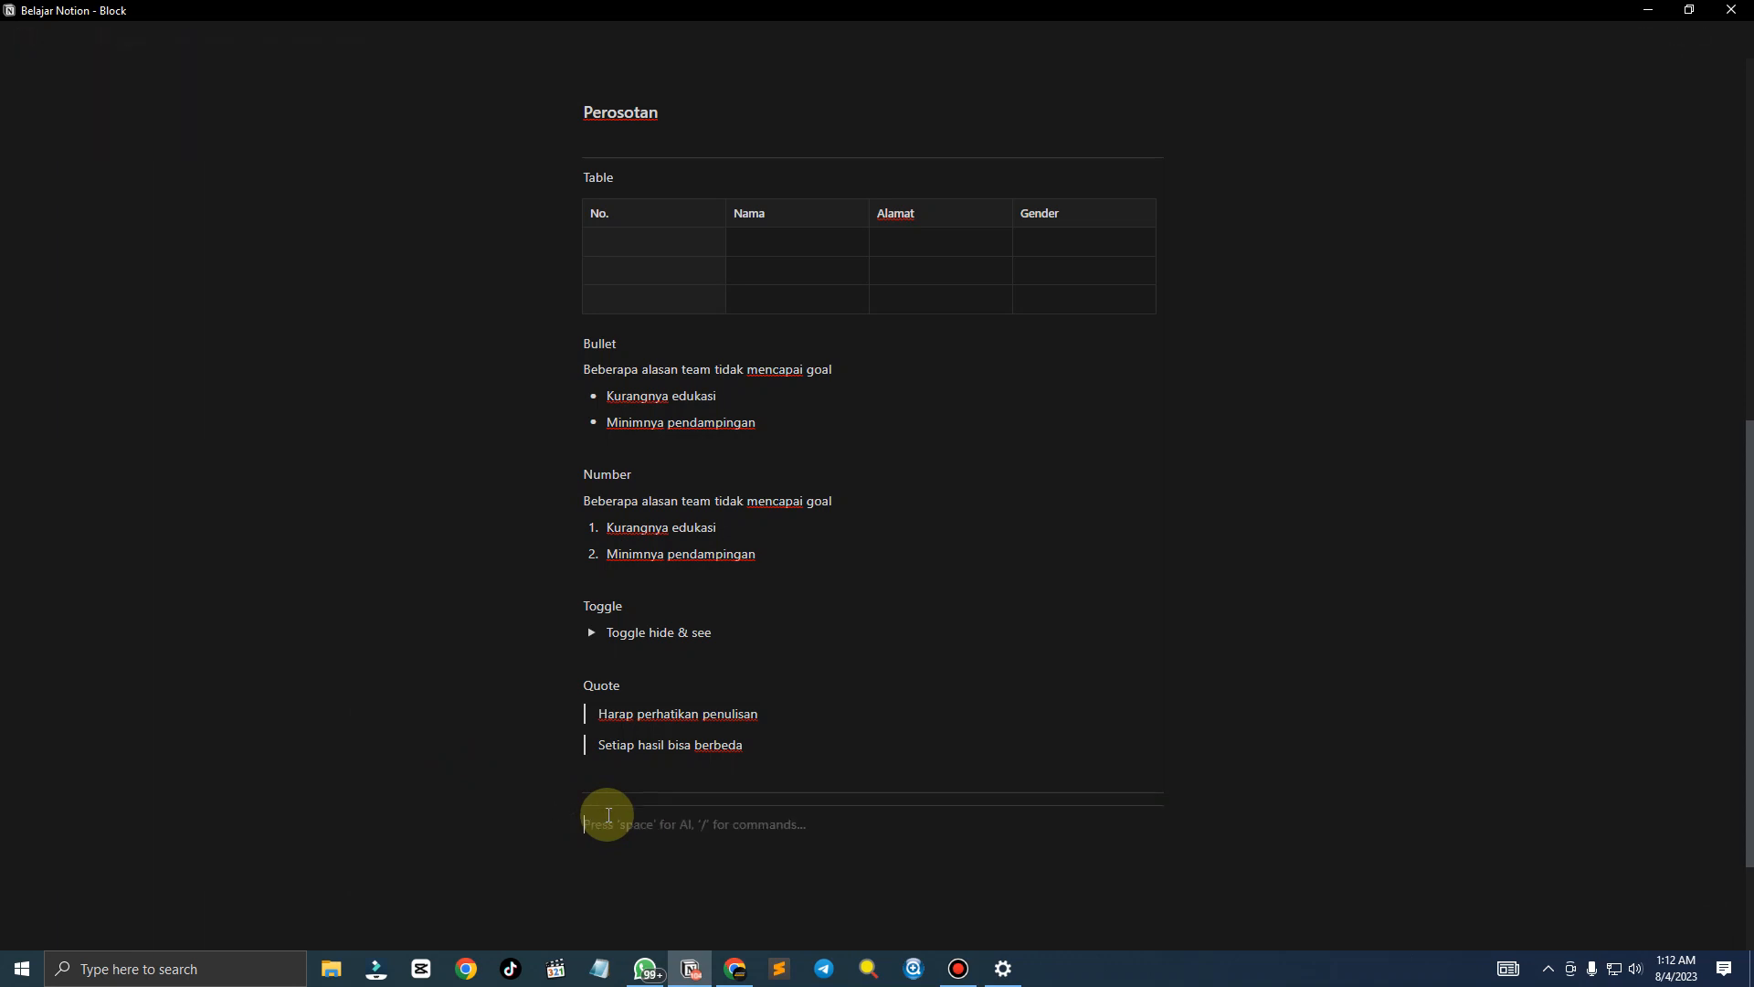
pyautogui.press('Up')
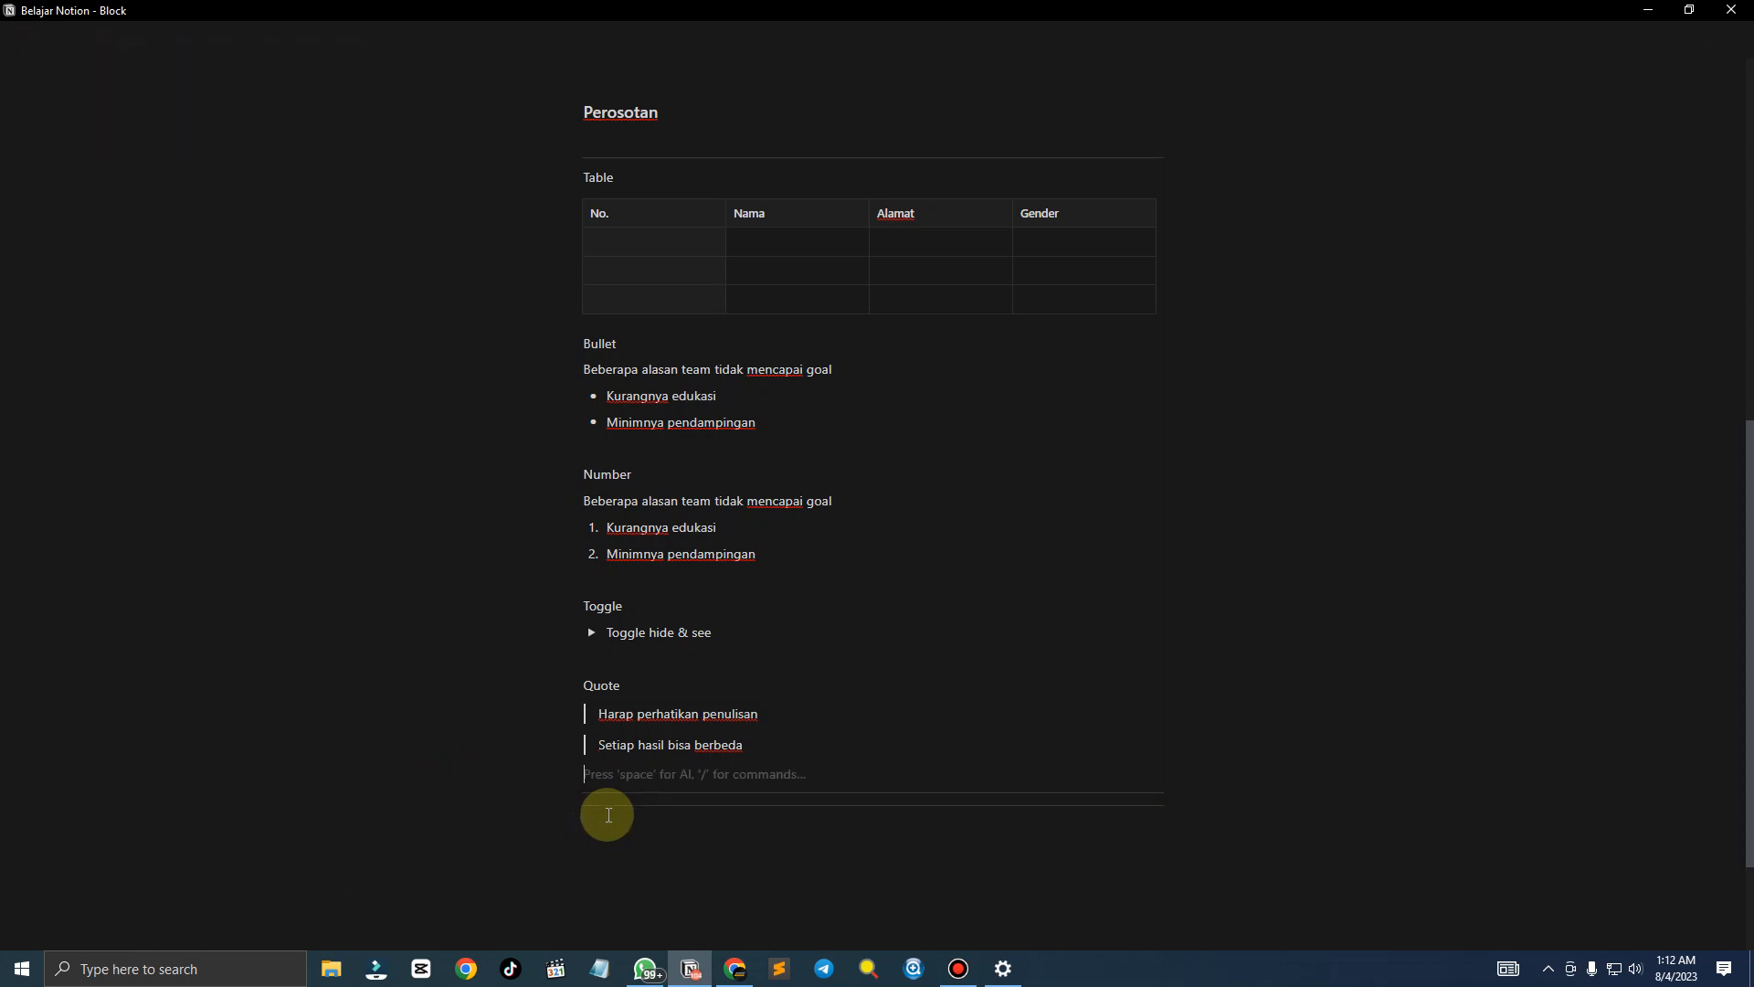
pyautogui.write('\\')
pyautogui.press('BackSpace')
pyautogui.press('Return')
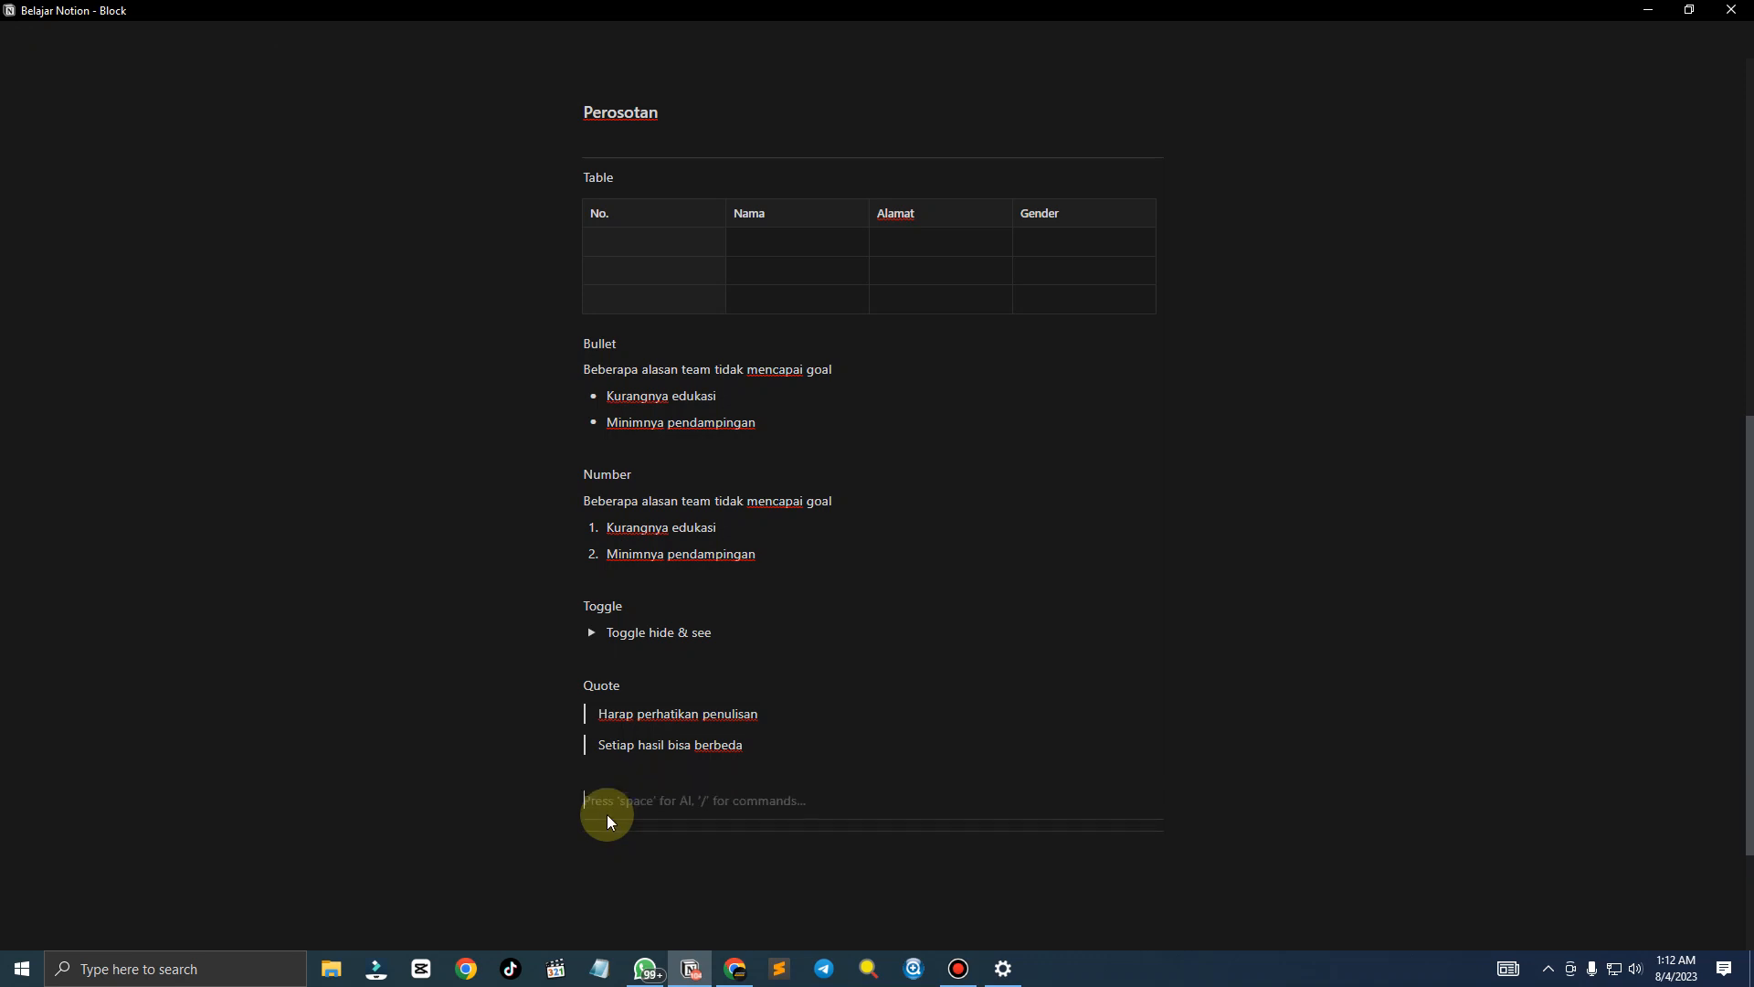
pyautogui.write('Divider')
pyautogui.press('Down')
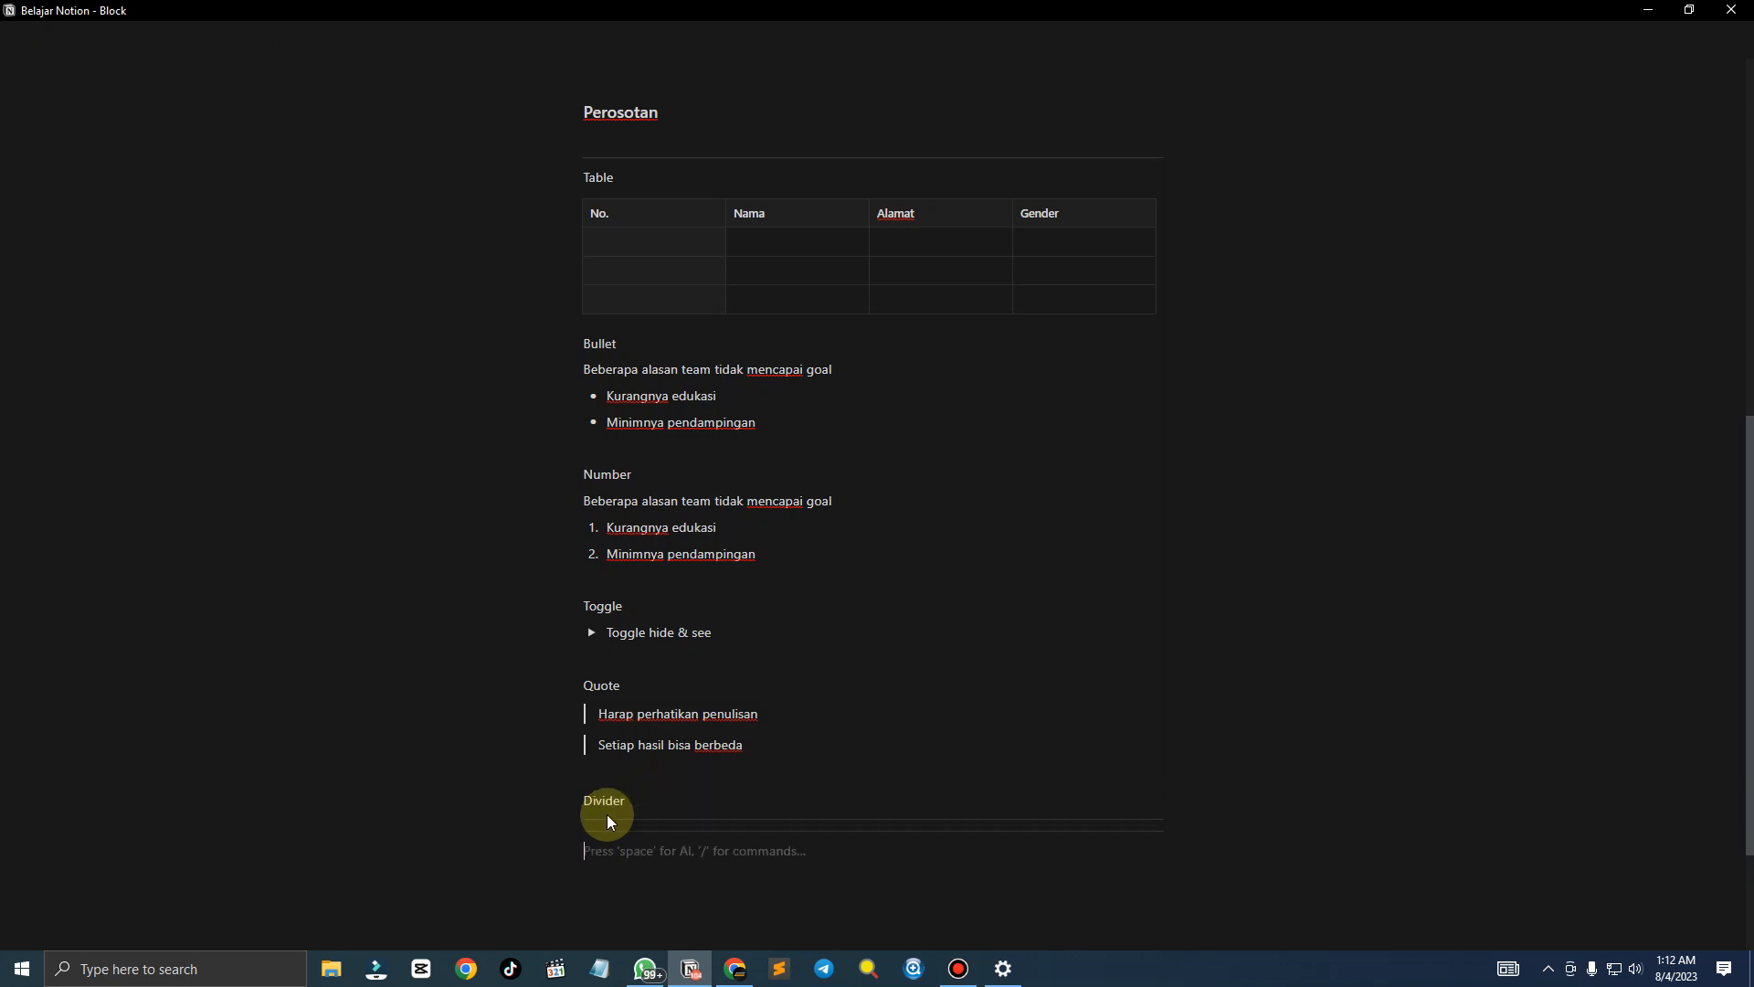
# Insert a link to the existing "Belajar Notion" page below the dividers, with an empty line after it
pyautogui.scroll(-2, 608, 814)
pyautogui.press('Return')
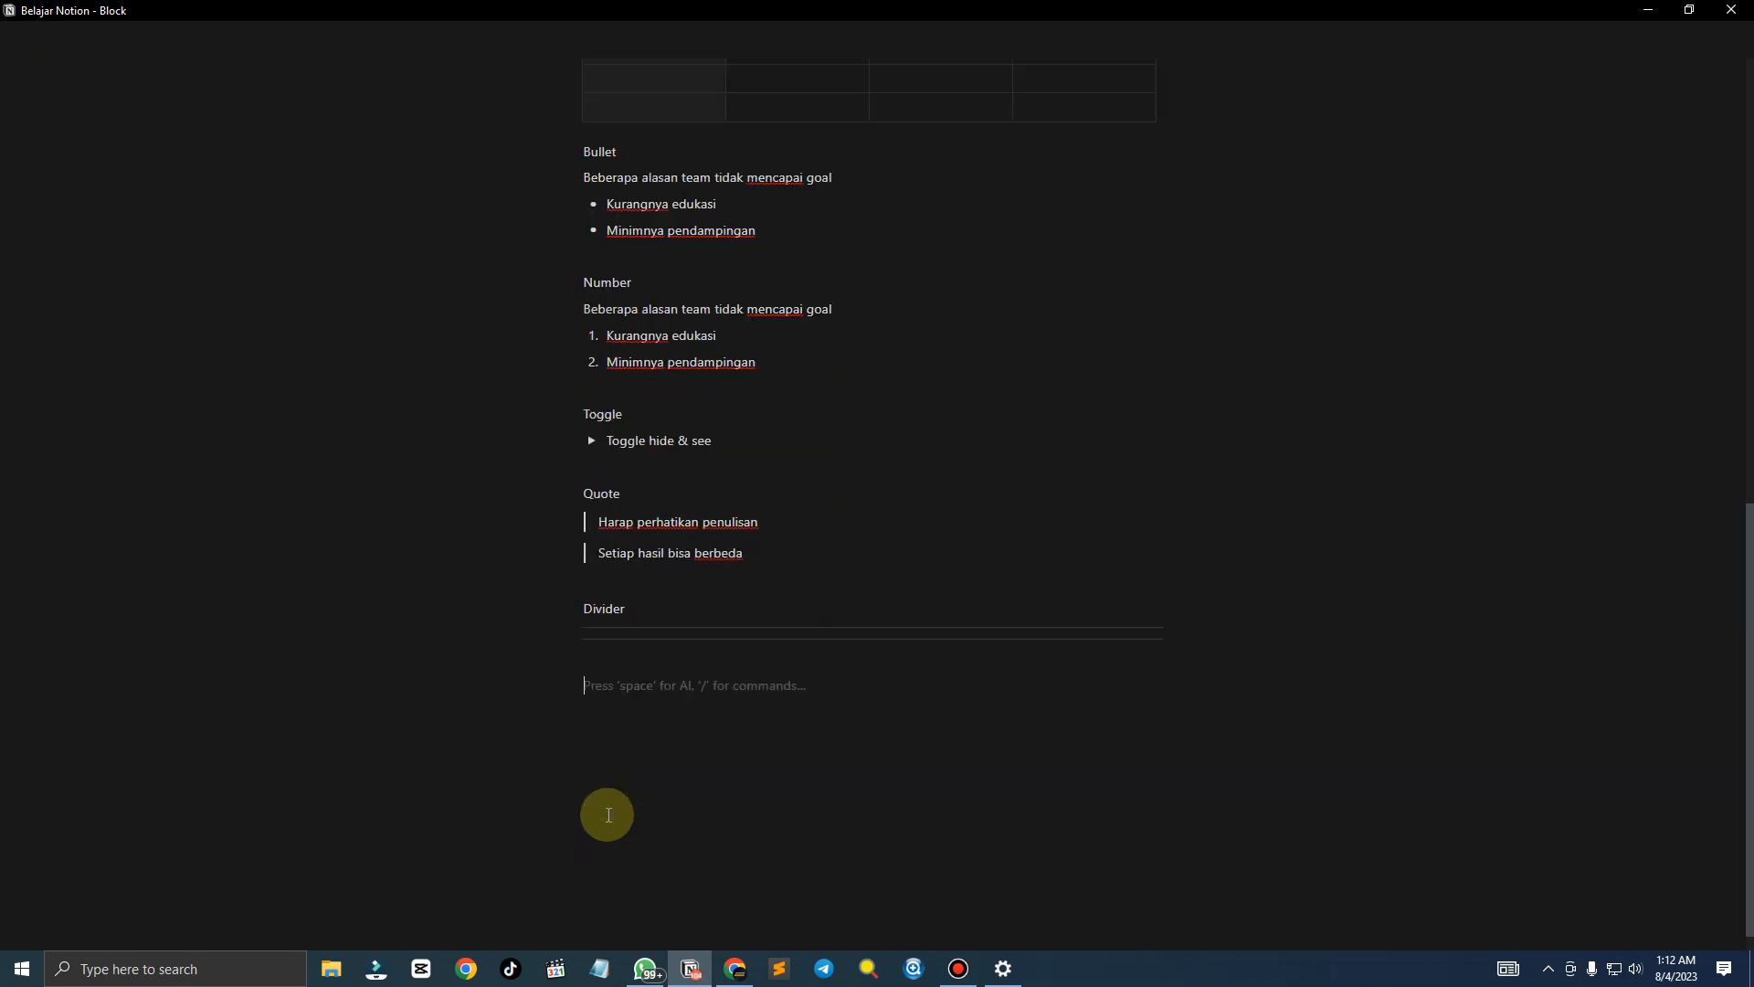
pyautogui.write('/')
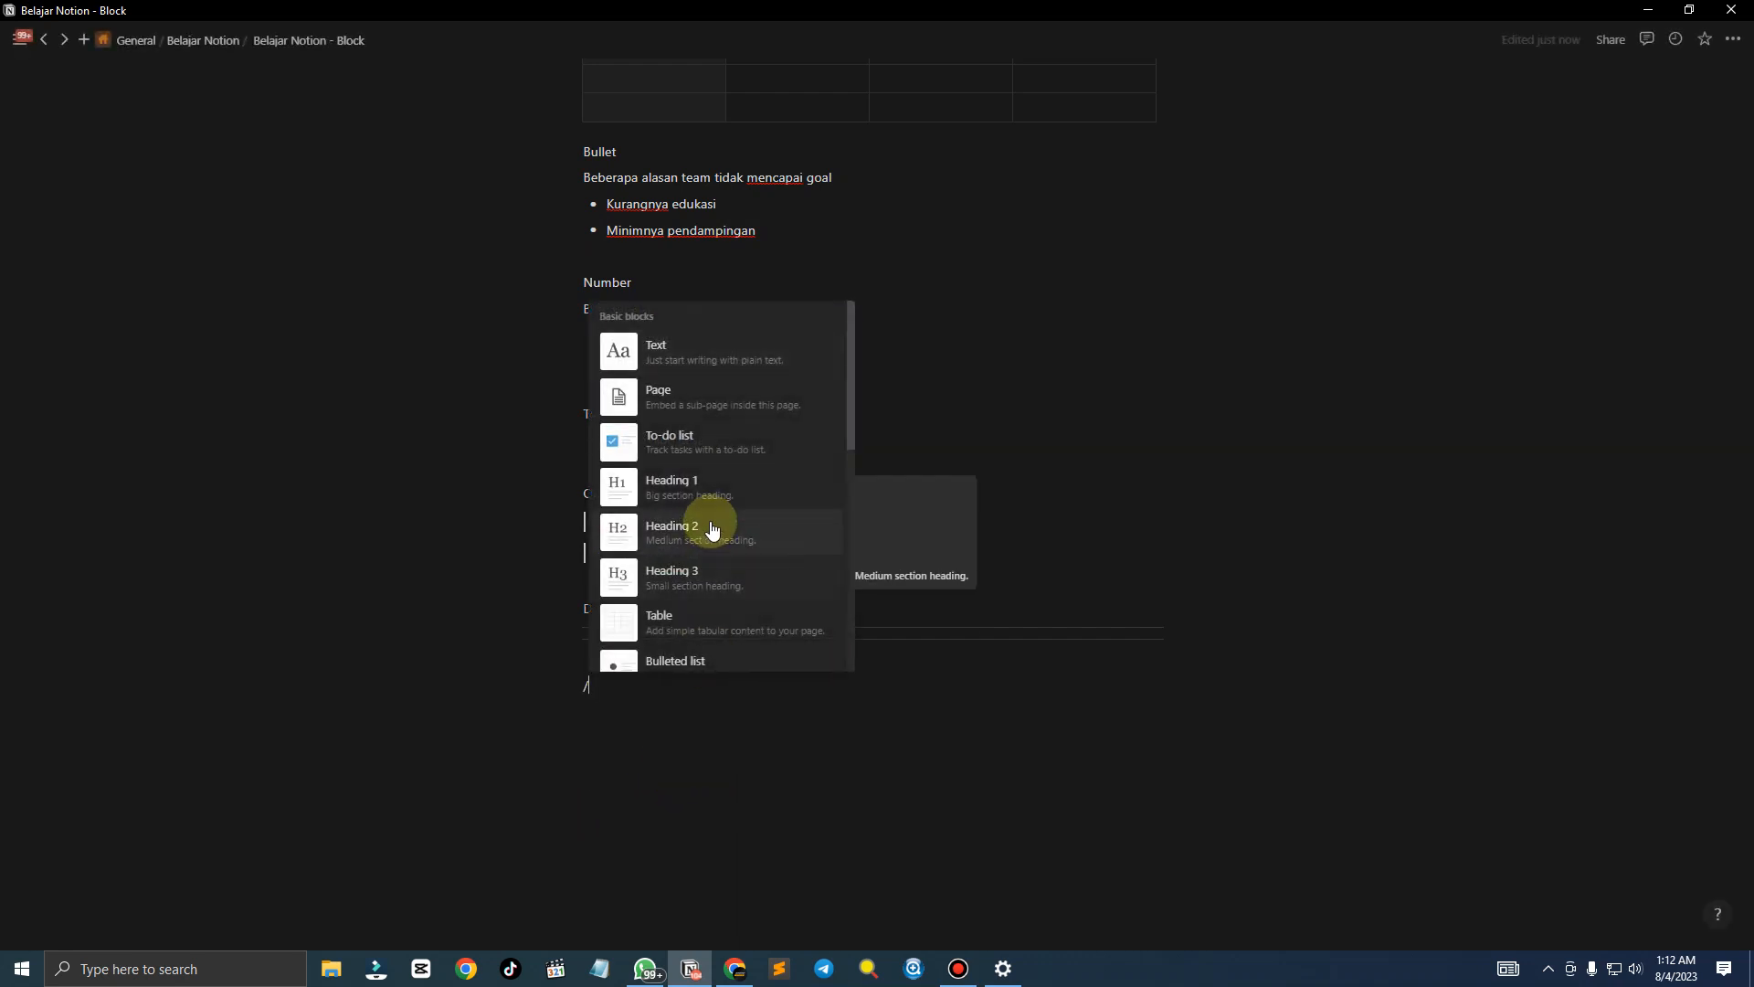
pyautogui.scroll(-1, 714, 530)
pyautogui.scroll(-5, 714, 530)
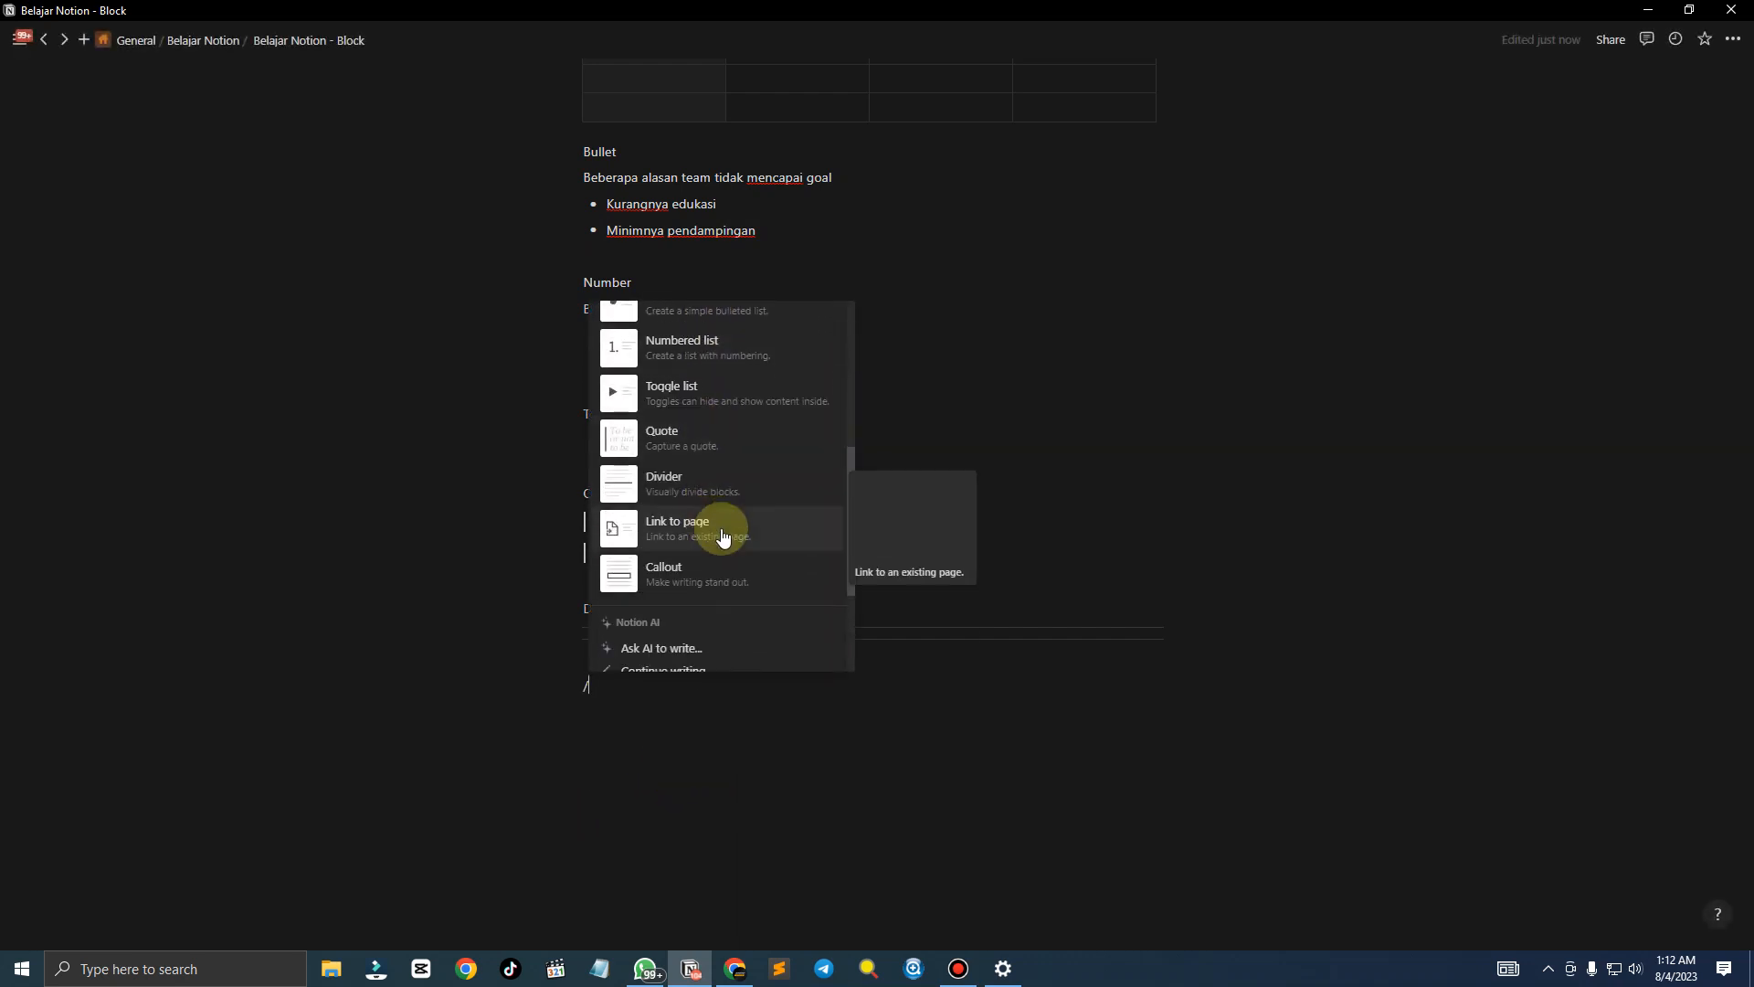
pyautogui.click(731, 548)
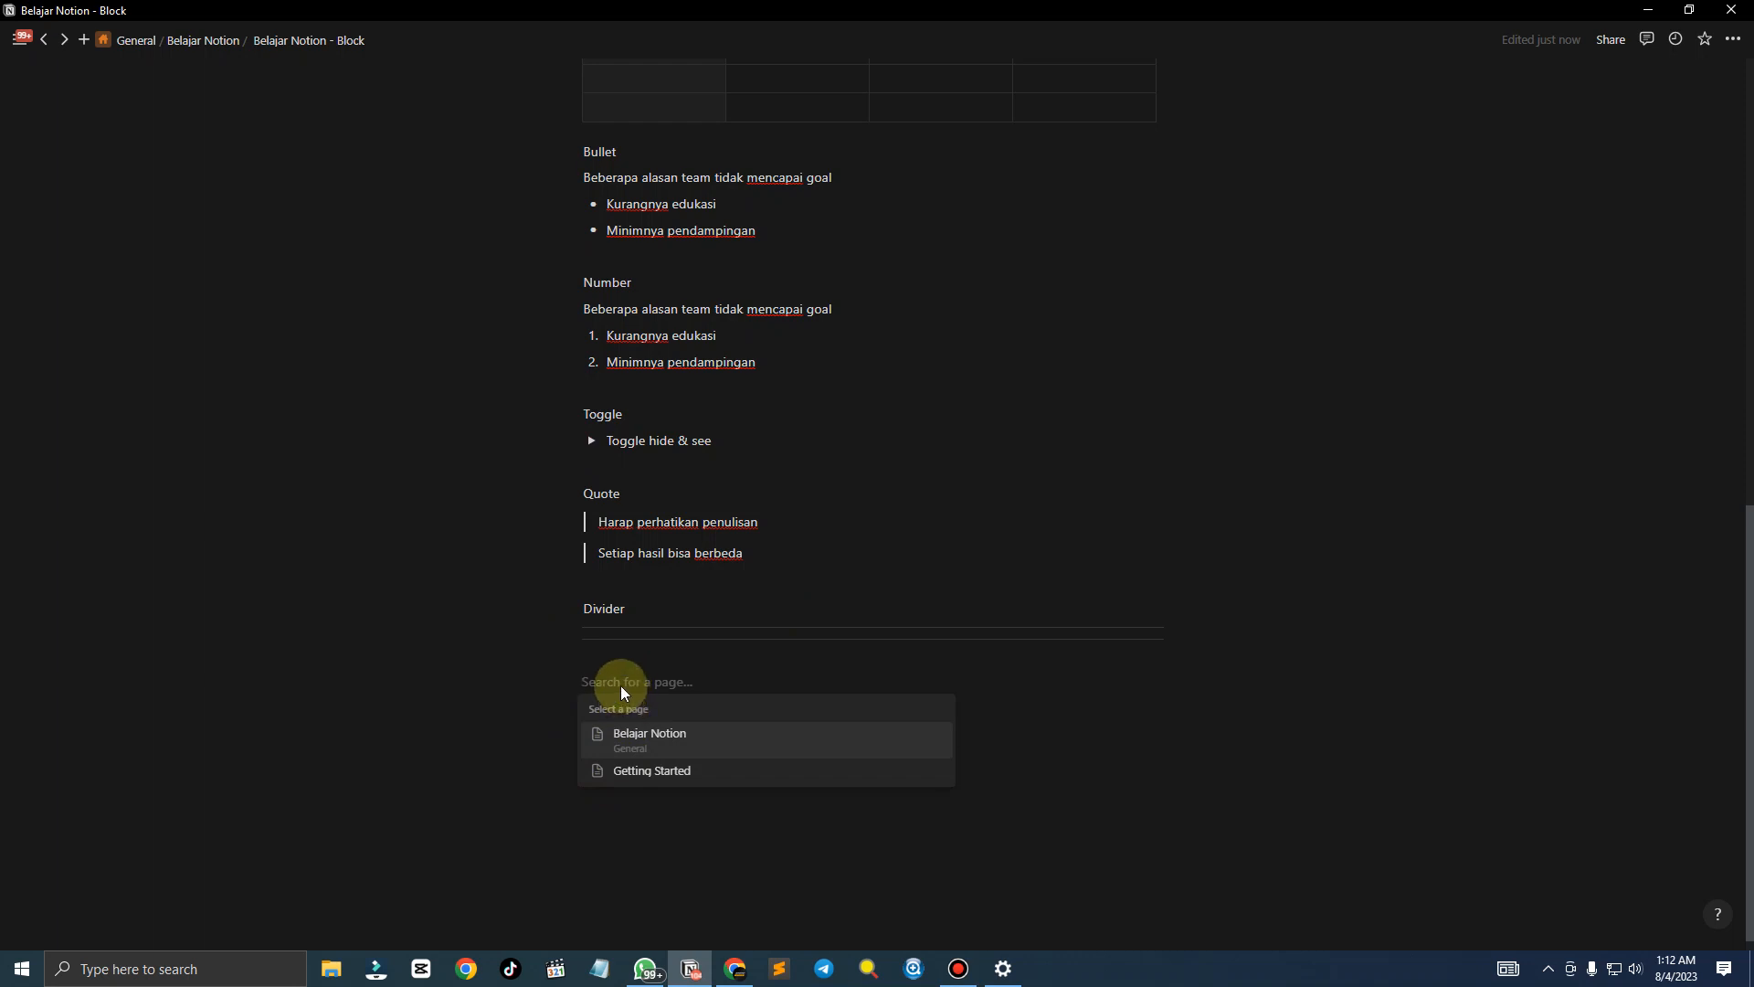
pyautogui.click(629, 735)
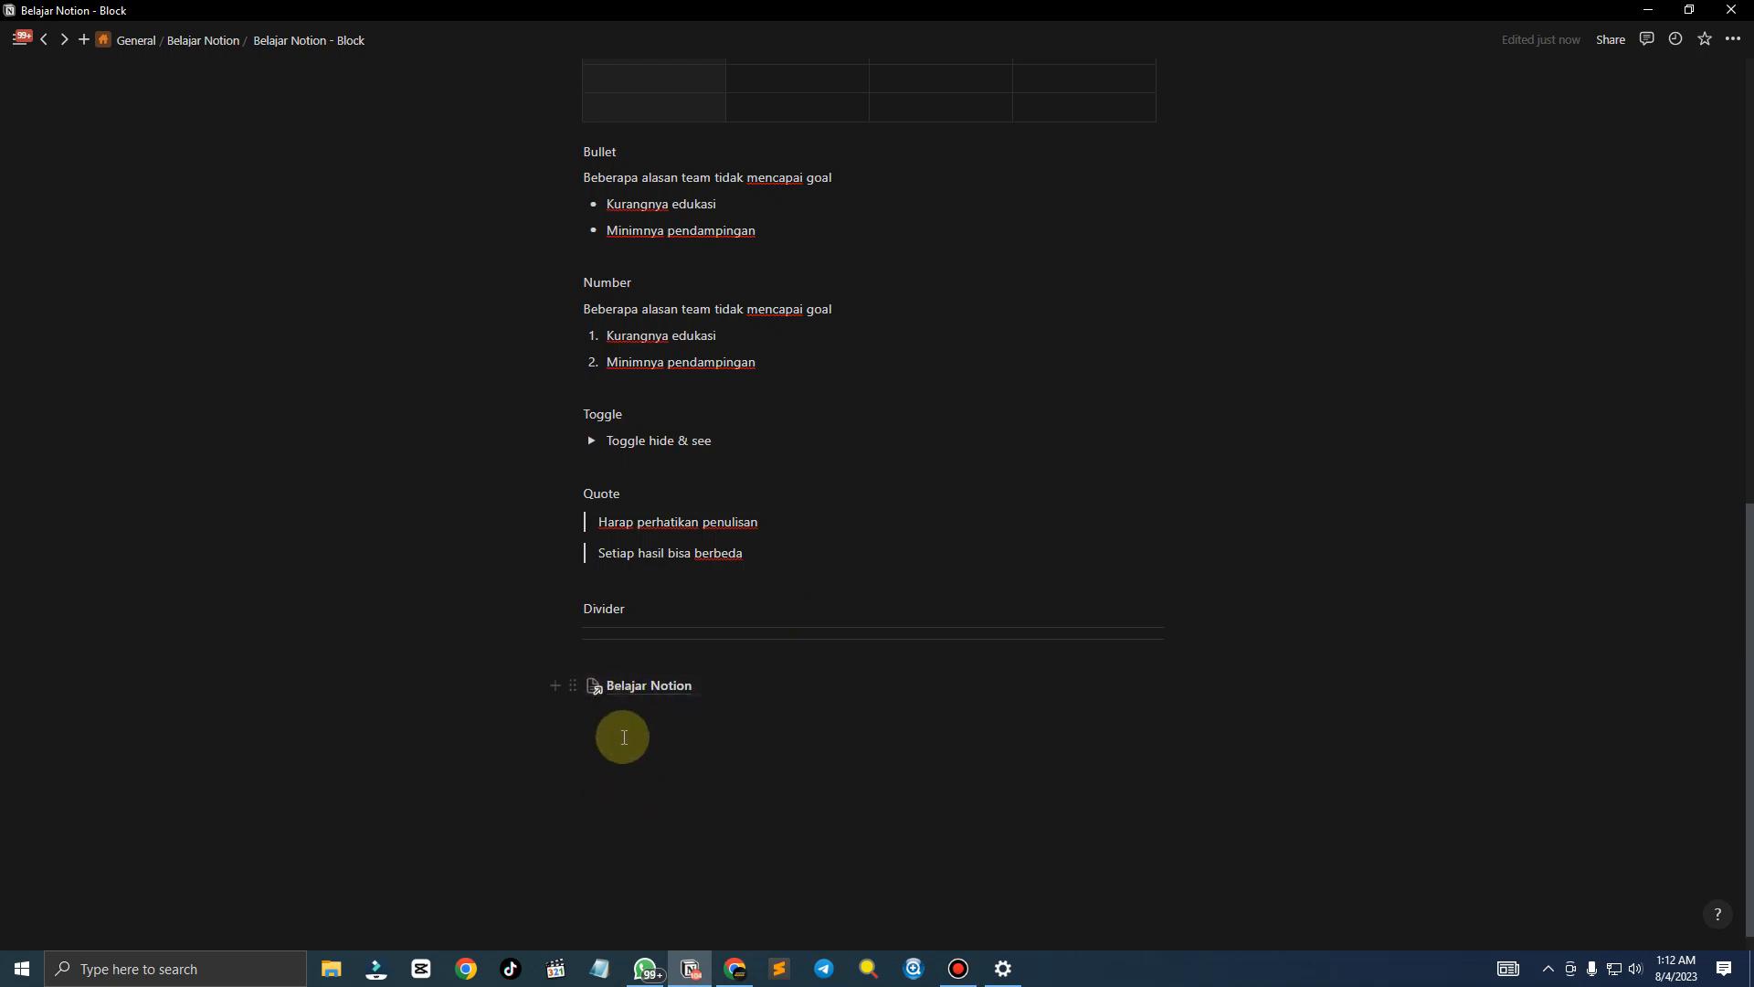
pyautogui.click(625, 714)
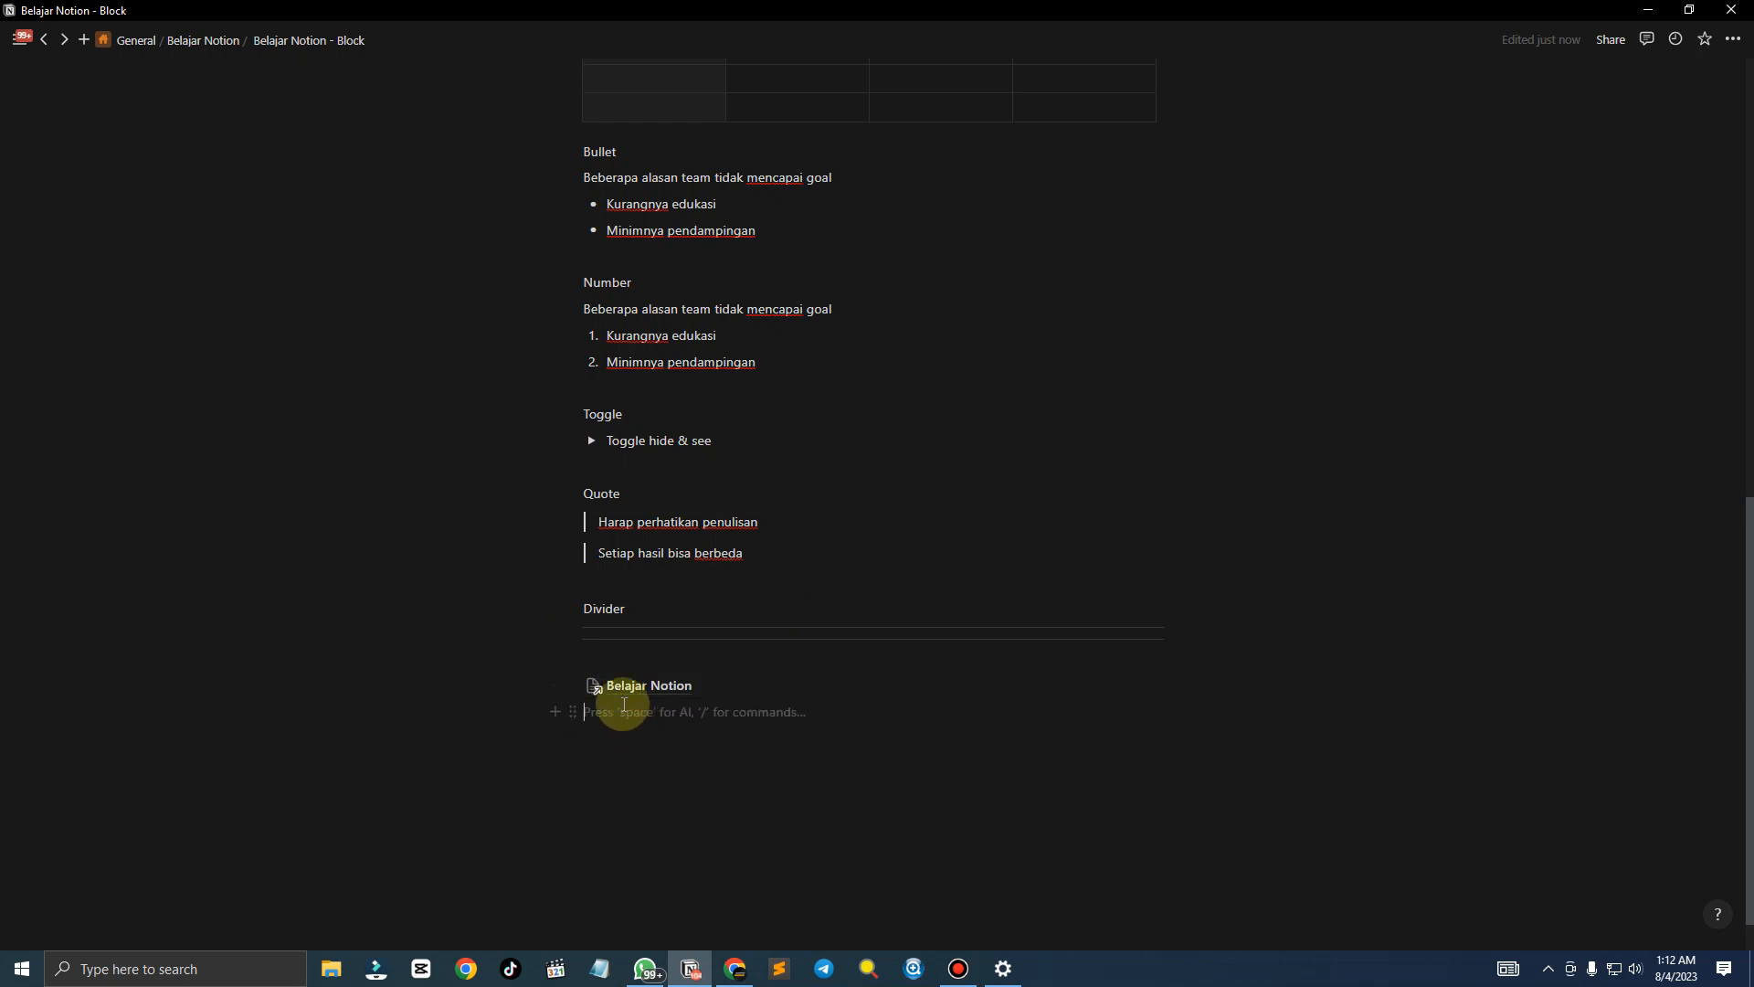
# Write the label "Link to page /link" above the page link, leaving an empty line below the dividers
pyautogui.click(614, 656)
pyautogui.press('Return')
pyautogui.write('Link ')
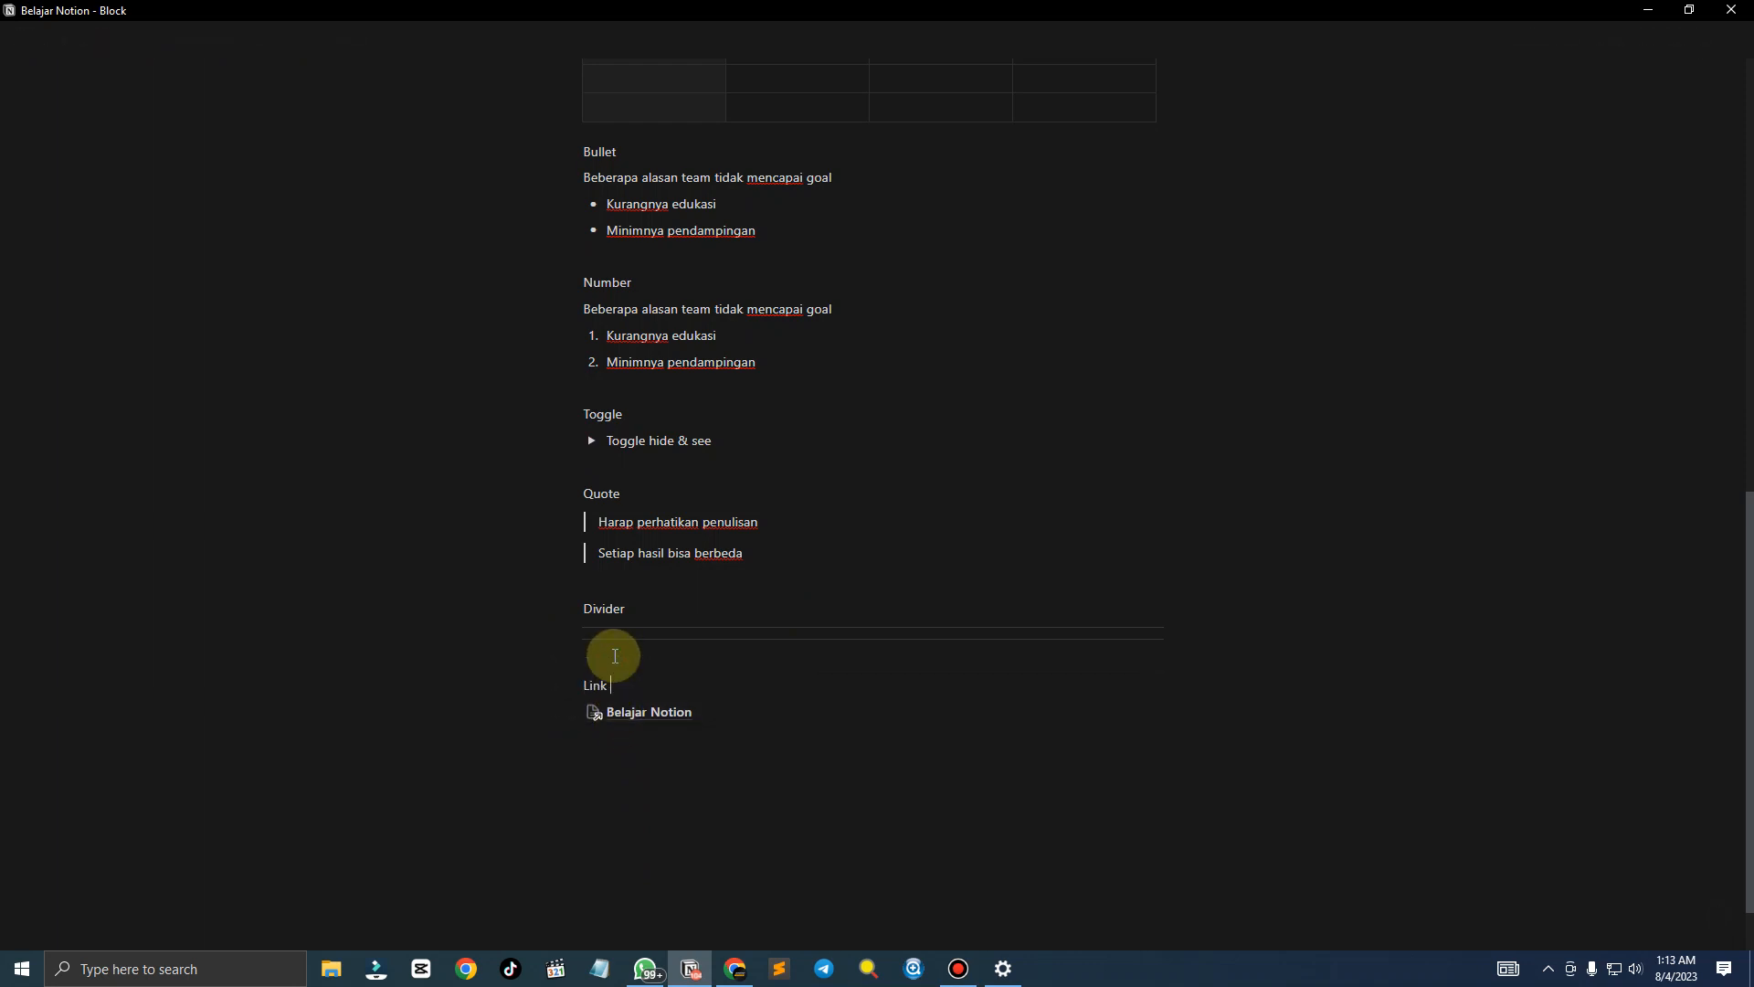
pyautogui.write('To Page /')
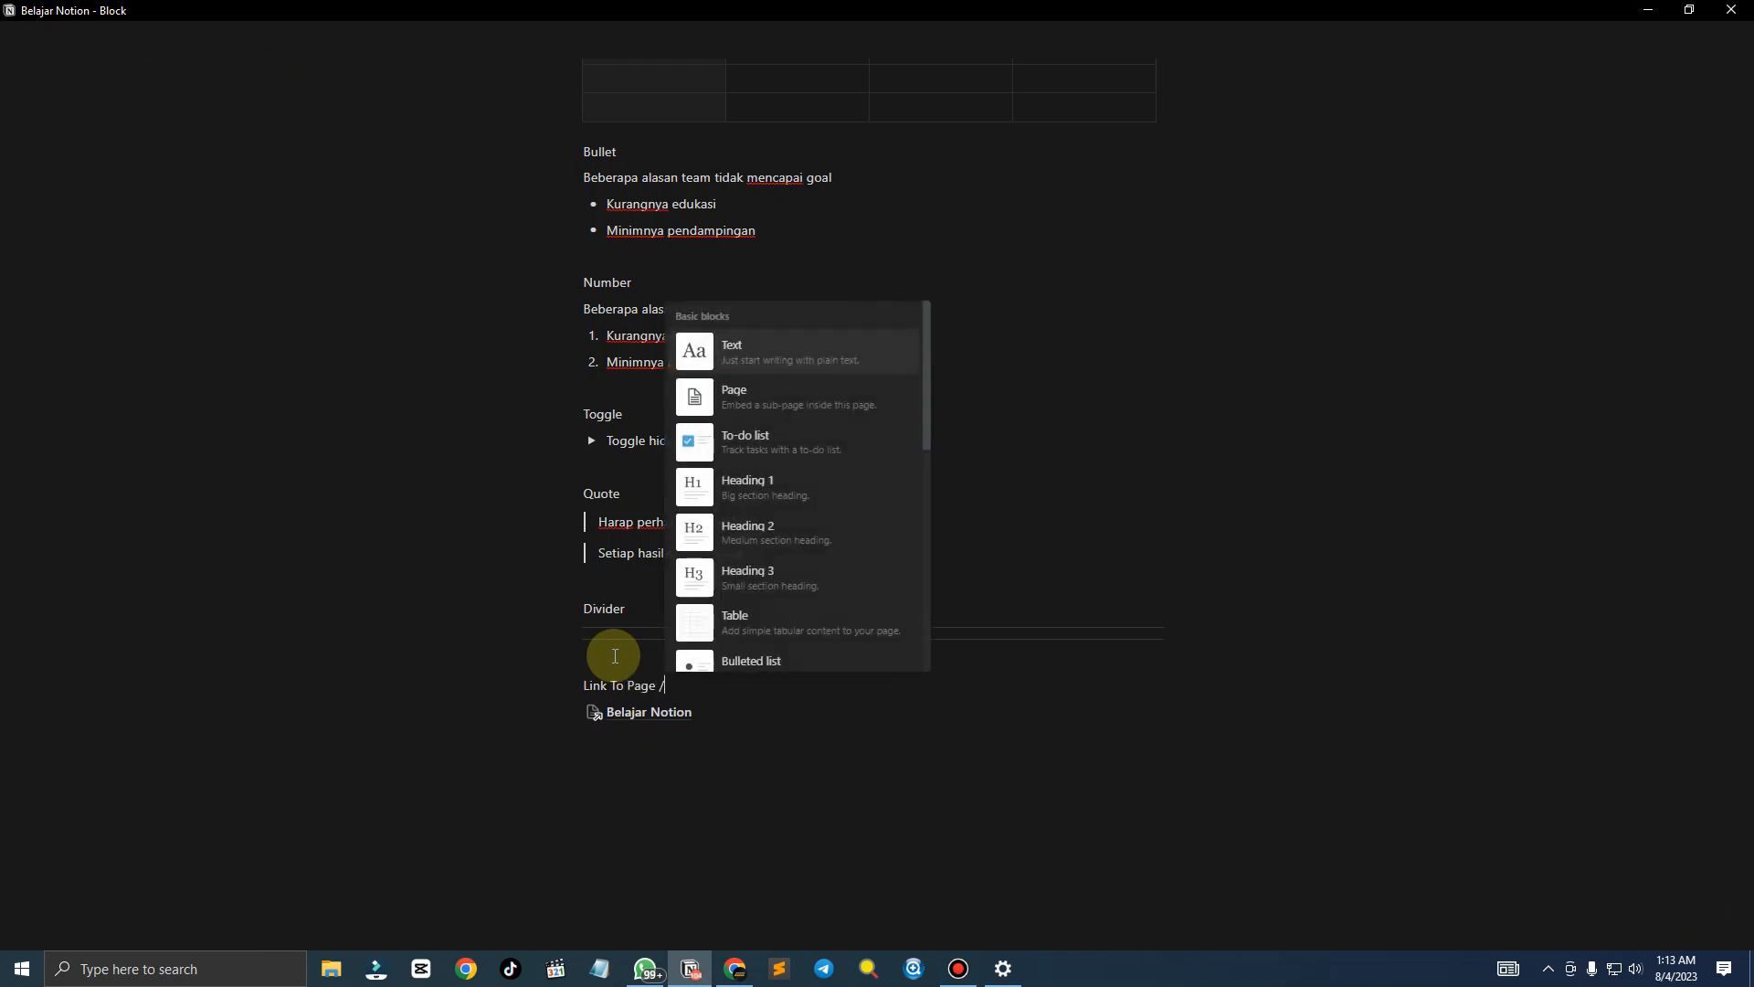
pyautogui.press('Down')
pyautogui.press('Down')
pyautogui.press('Down')
pyautogui.write('link')
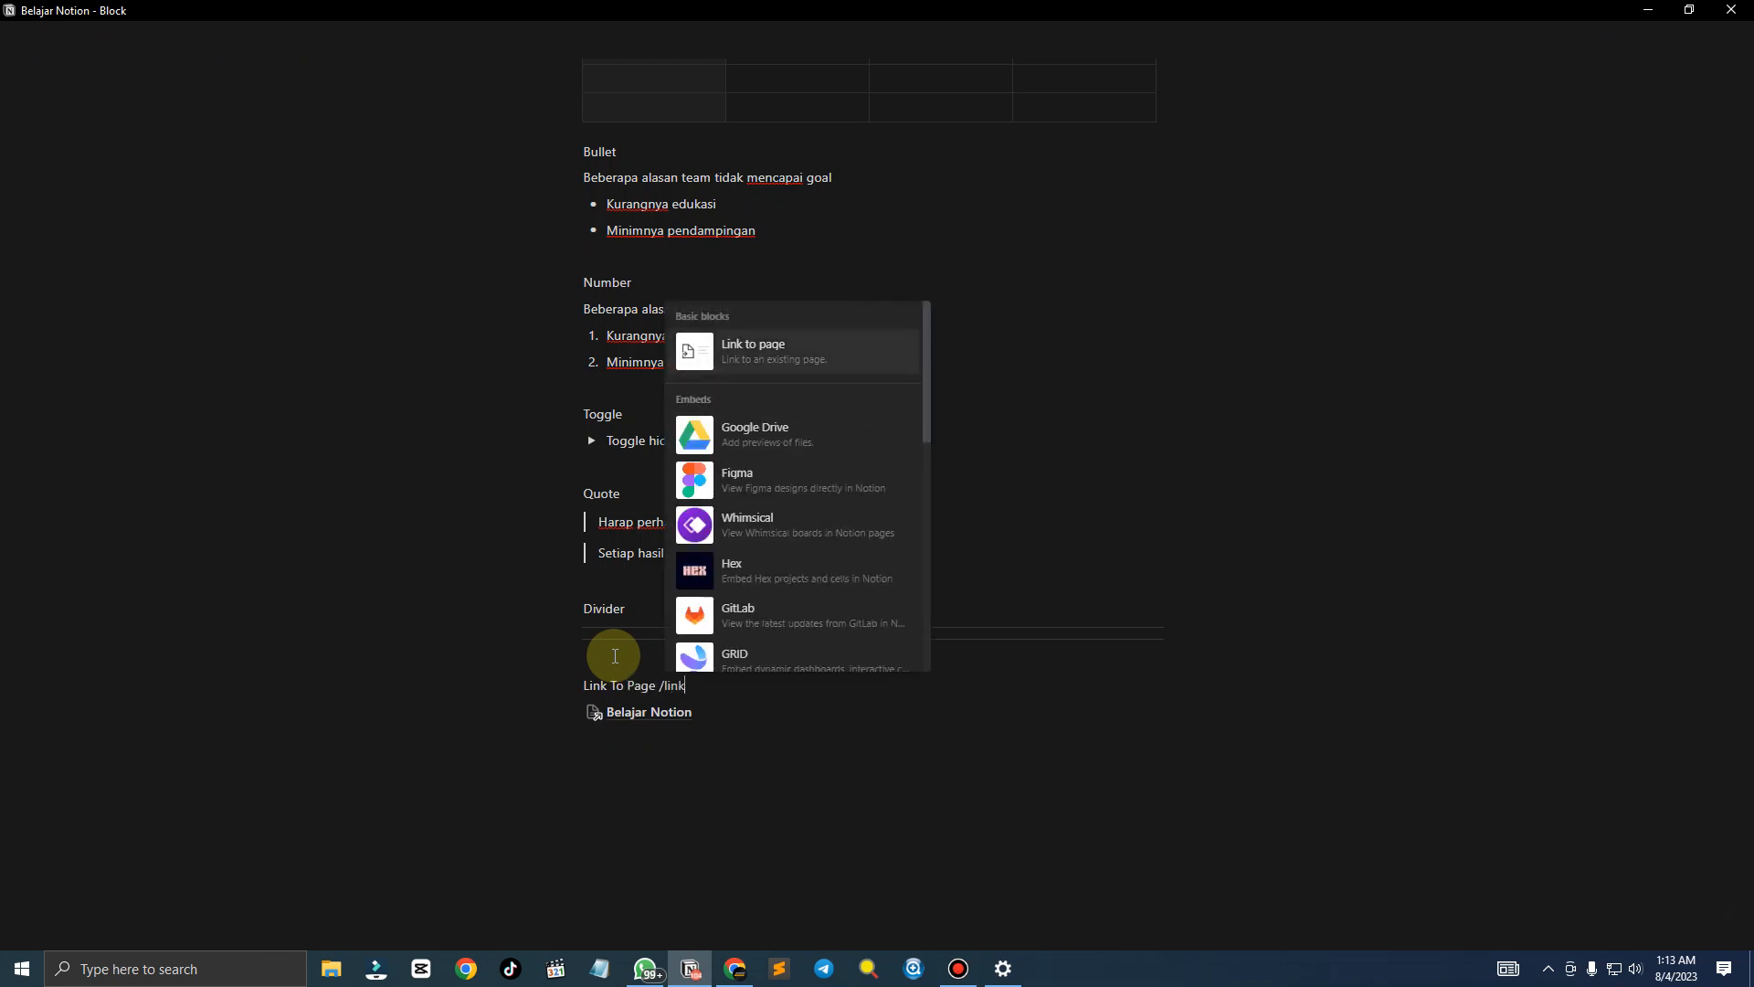
pyautogui.press('Escape')
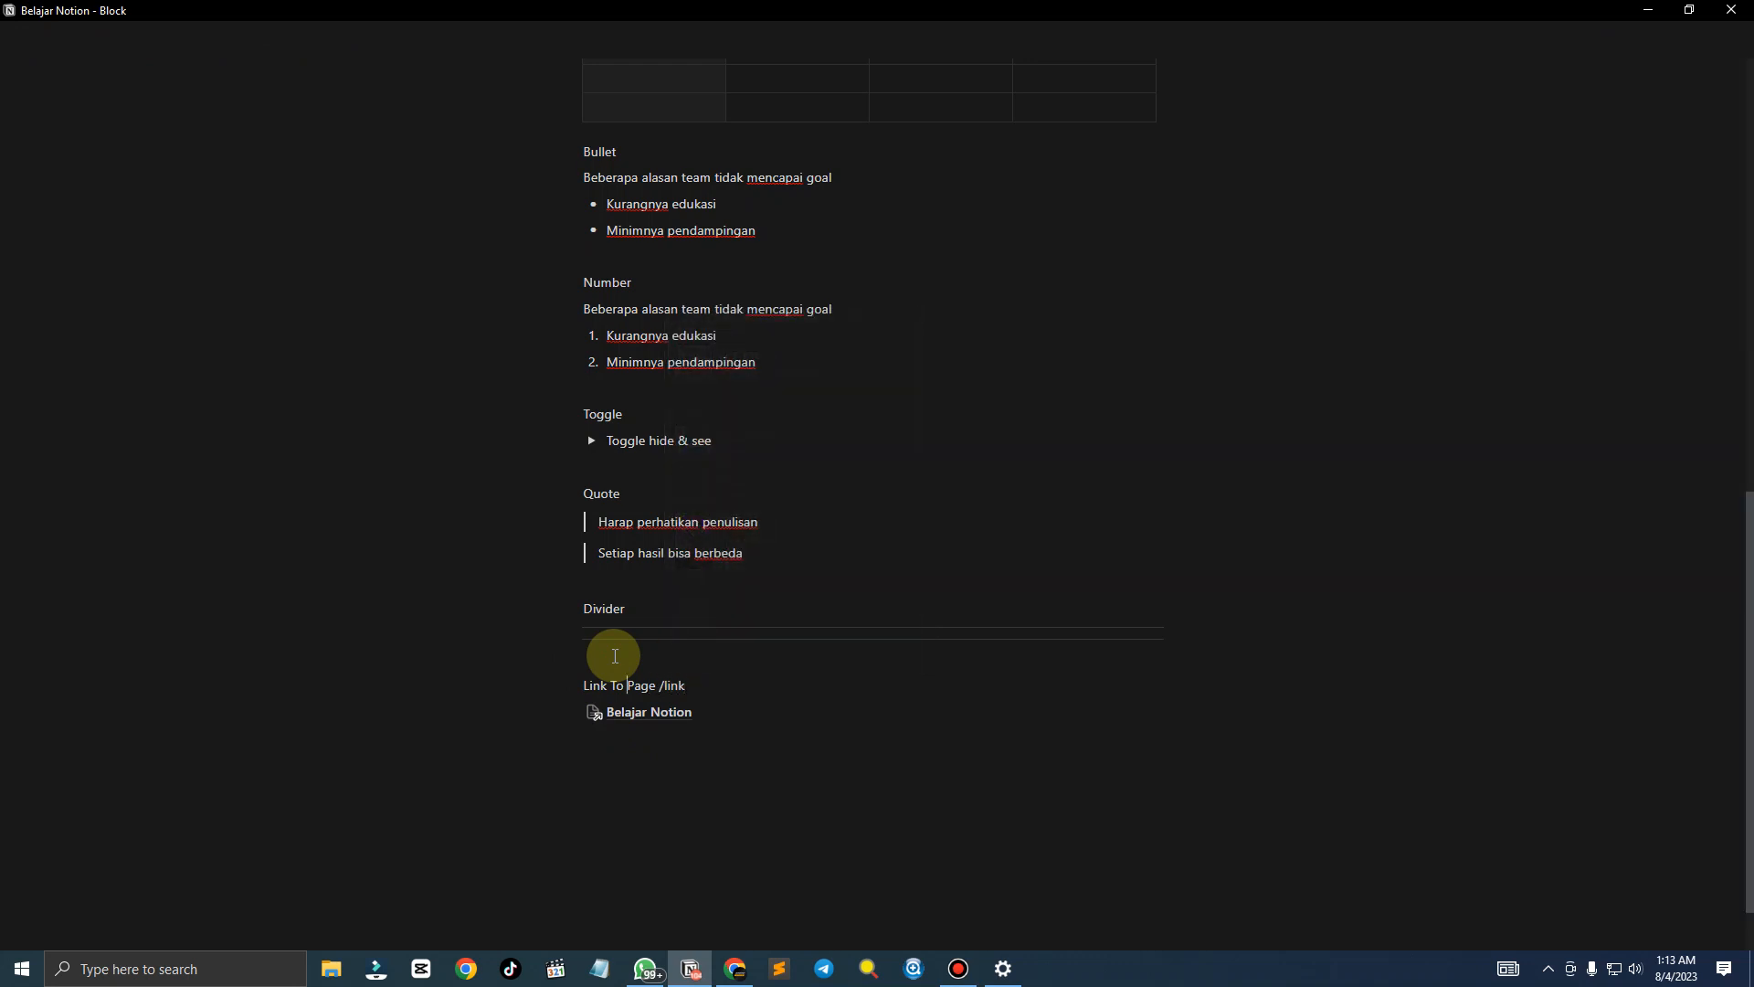
pyautogui.press('Delete')
pyautogui.write('p')
pyautogui.press('Delete')
pyautogui.write('t')
# Write "Tolong cek halaman ini" below the first page link and insert a link to the "Belajar Notion" page under it
pyautogui.press('Down')
pyautogui.press('Return')
pyautogui.write('Tolong cek halaman ini ')
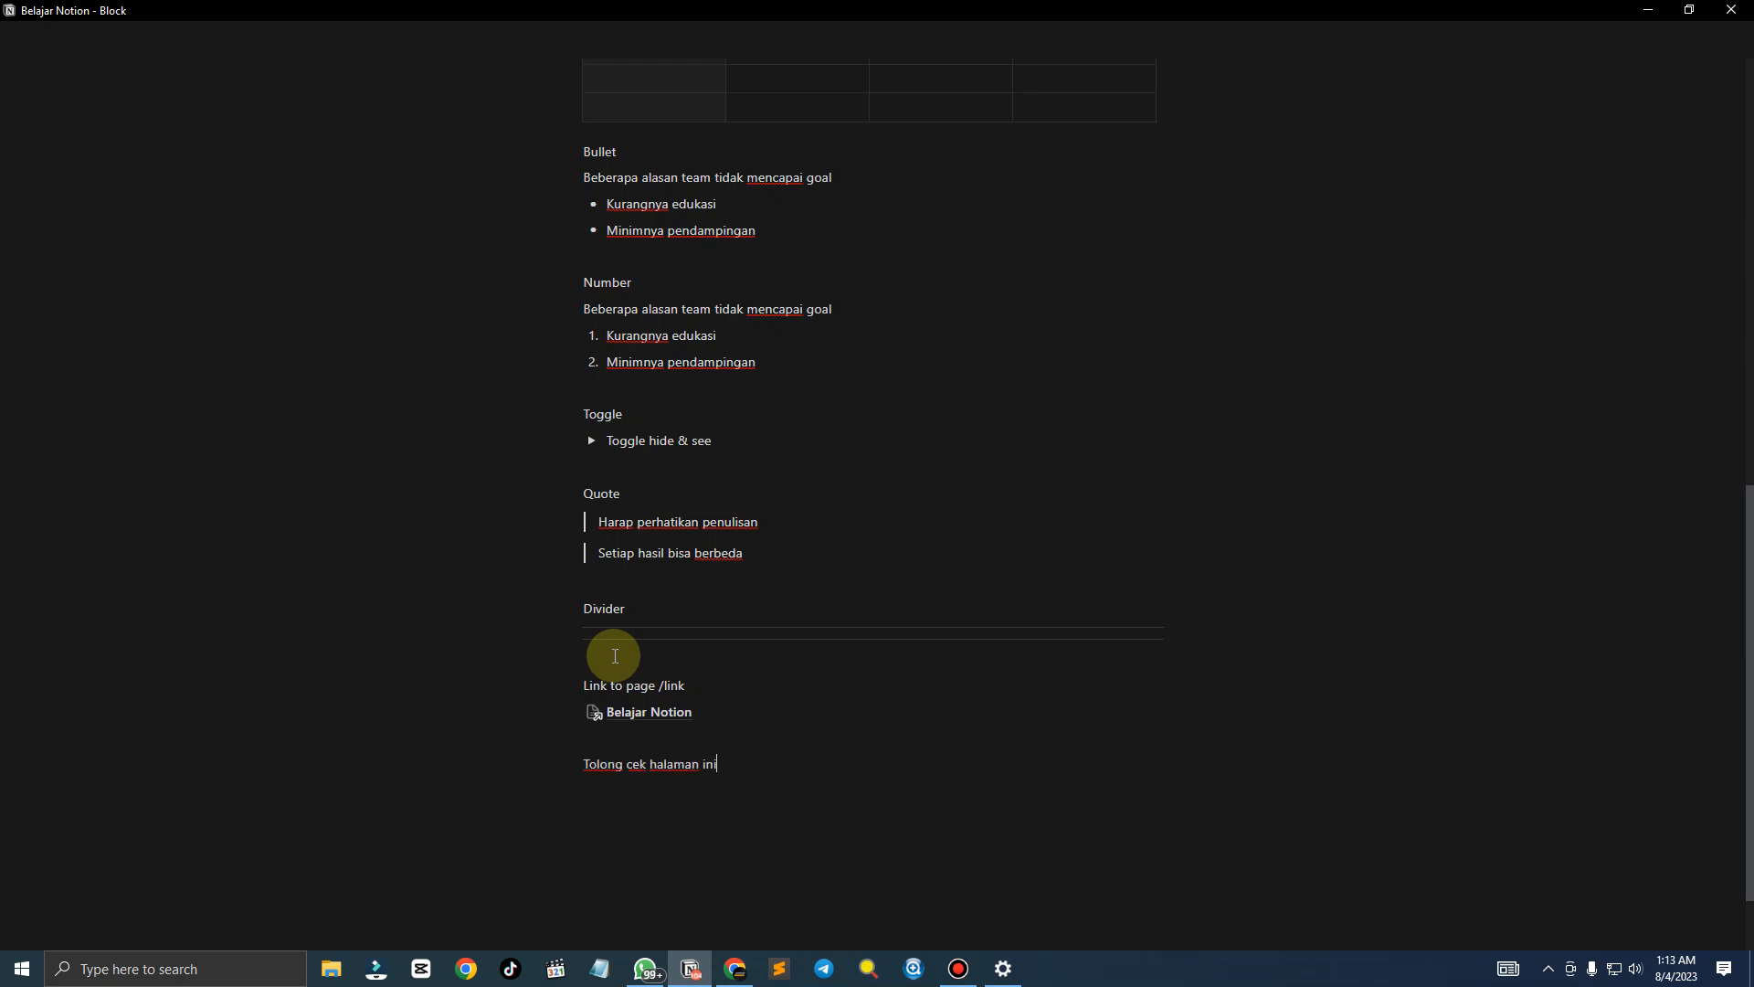
pyautogui.write('/')
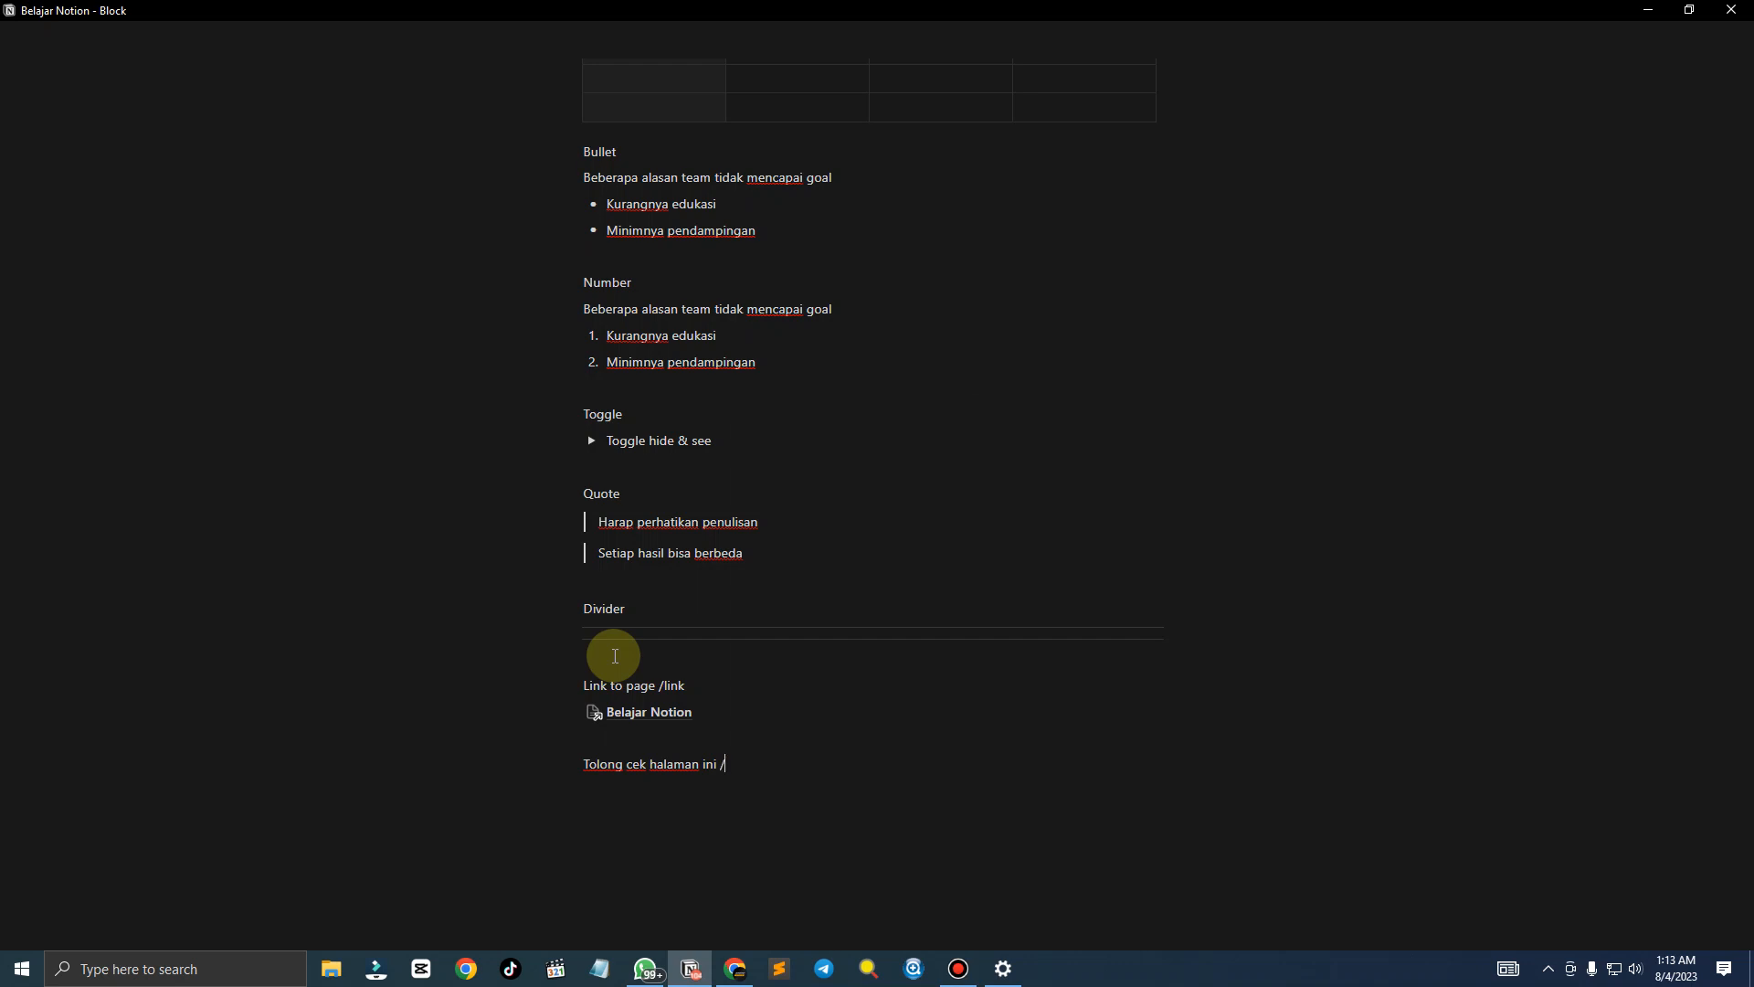
pyautogui.write('link')
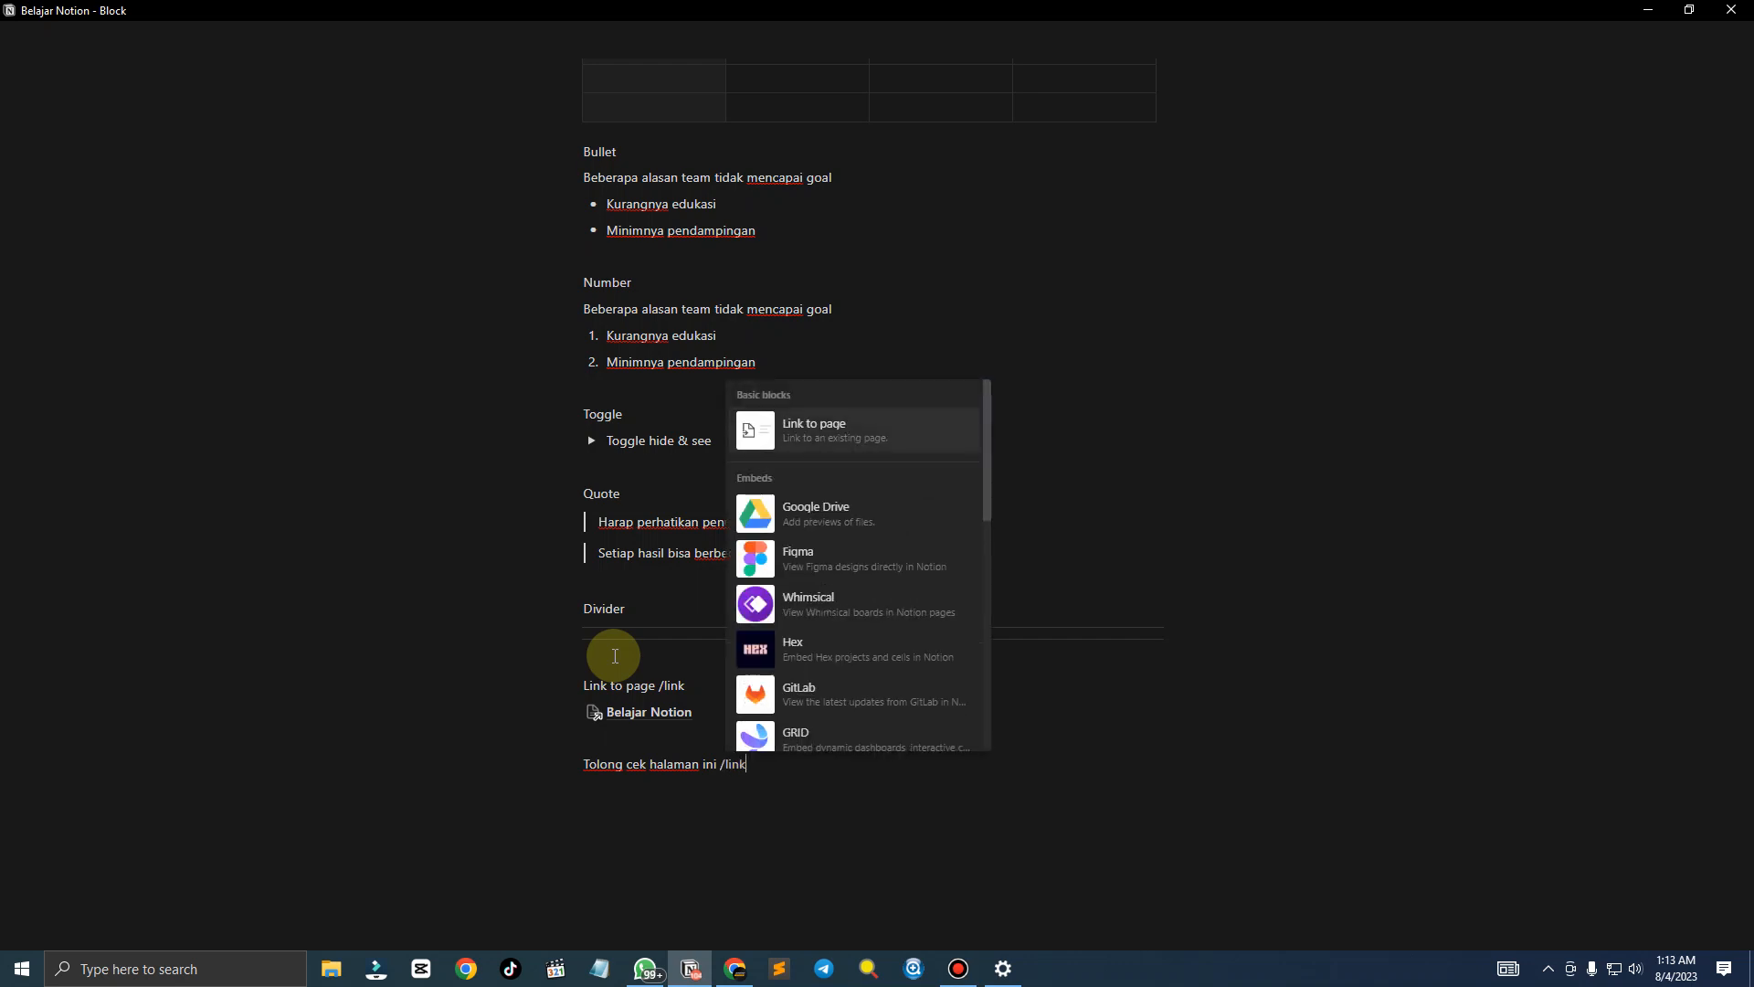
pyautogui.press('Return')
pyautogui.press('Return')
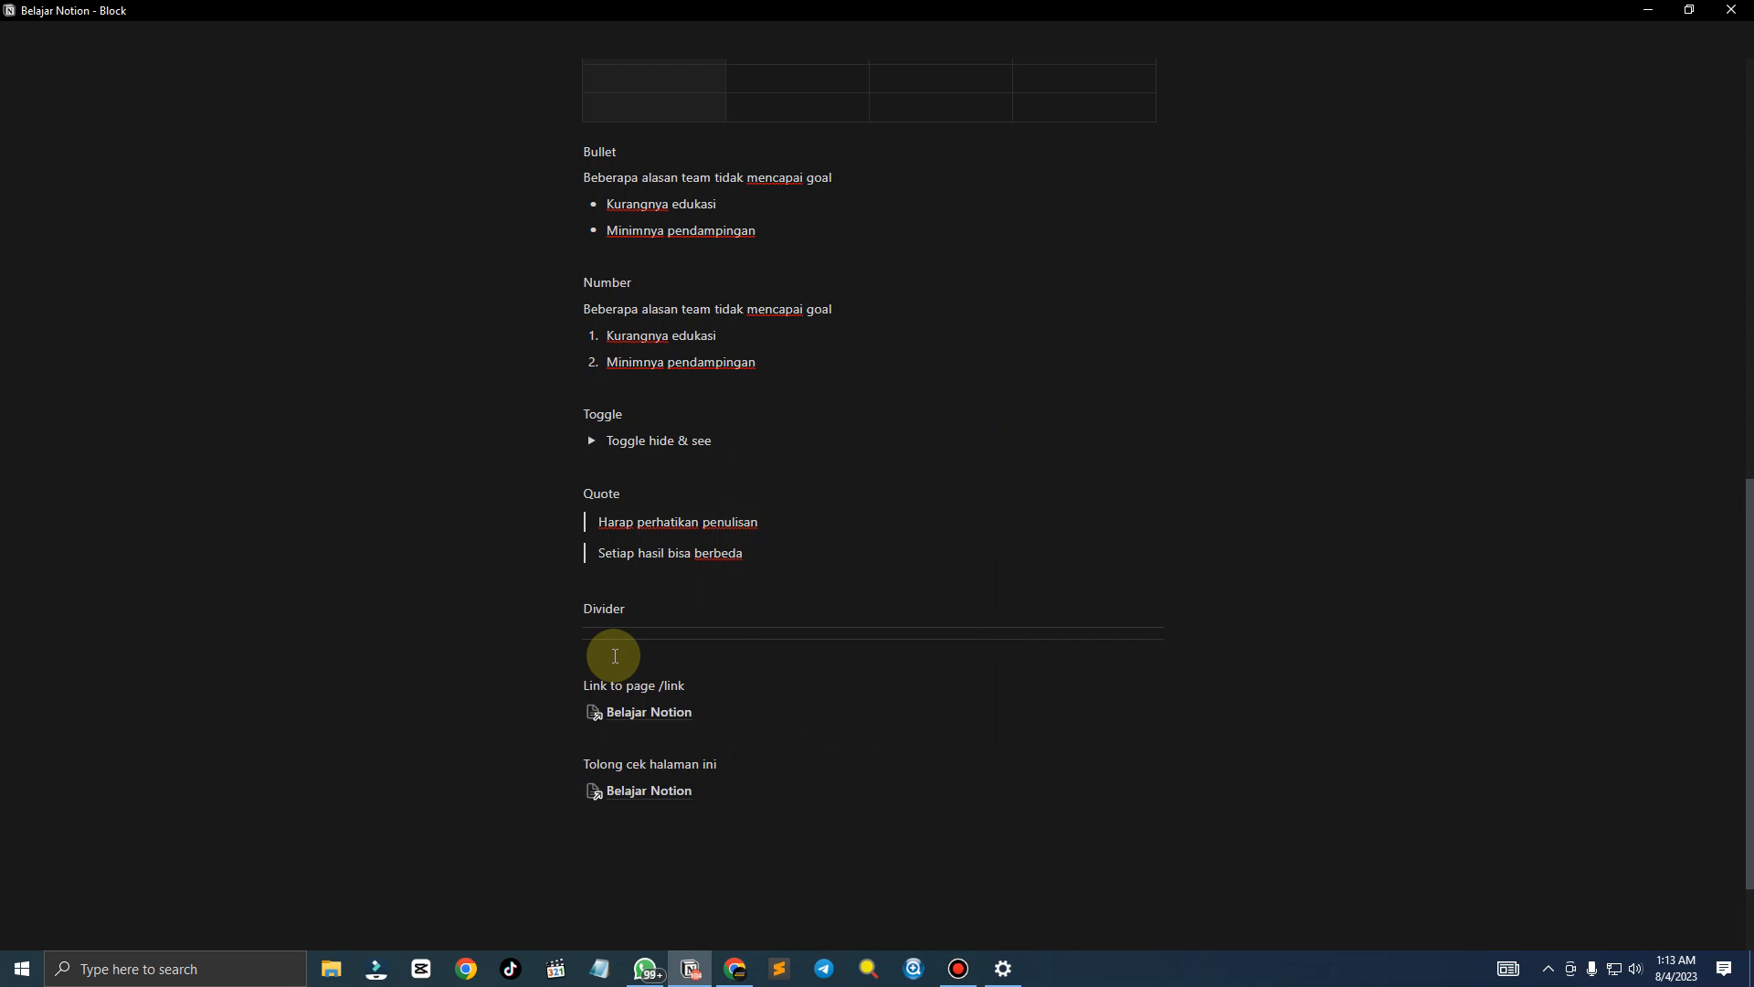
# Write "Halaman ini perlu di evaluasi isinya" after an empty line and end it with an inline mention of the "Belajar Notion" page
pyautogui.click(651, 820)
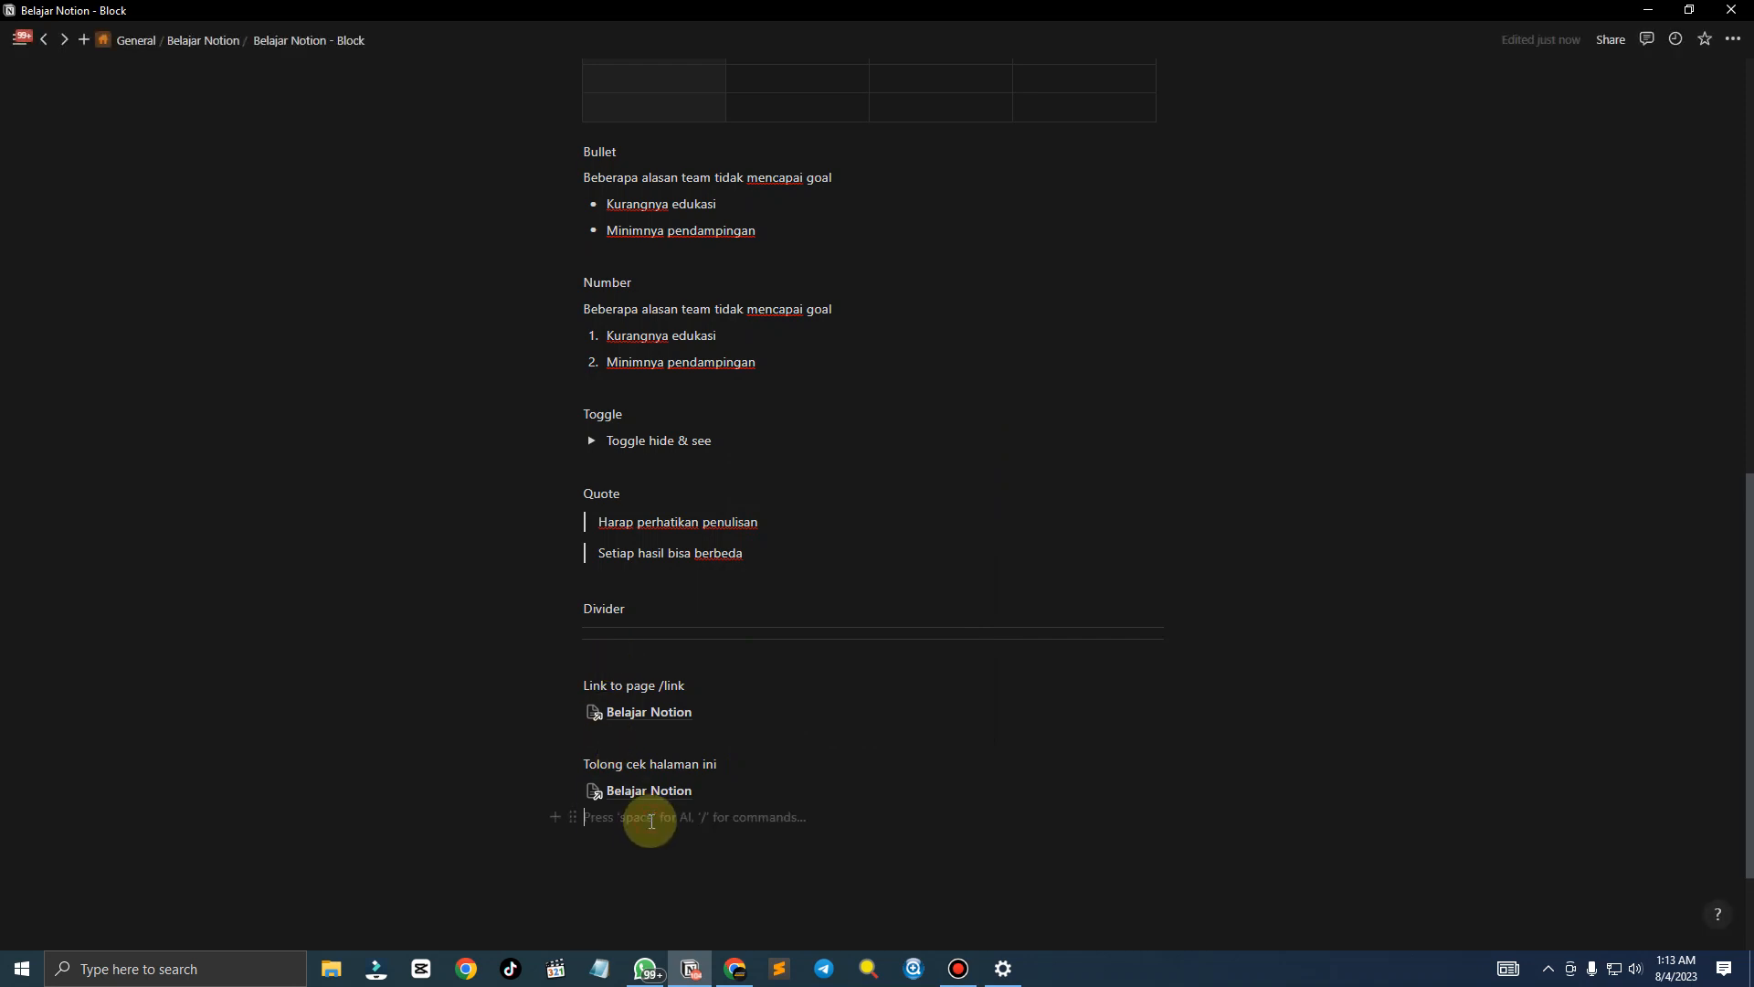
pyautogui.press('Return')
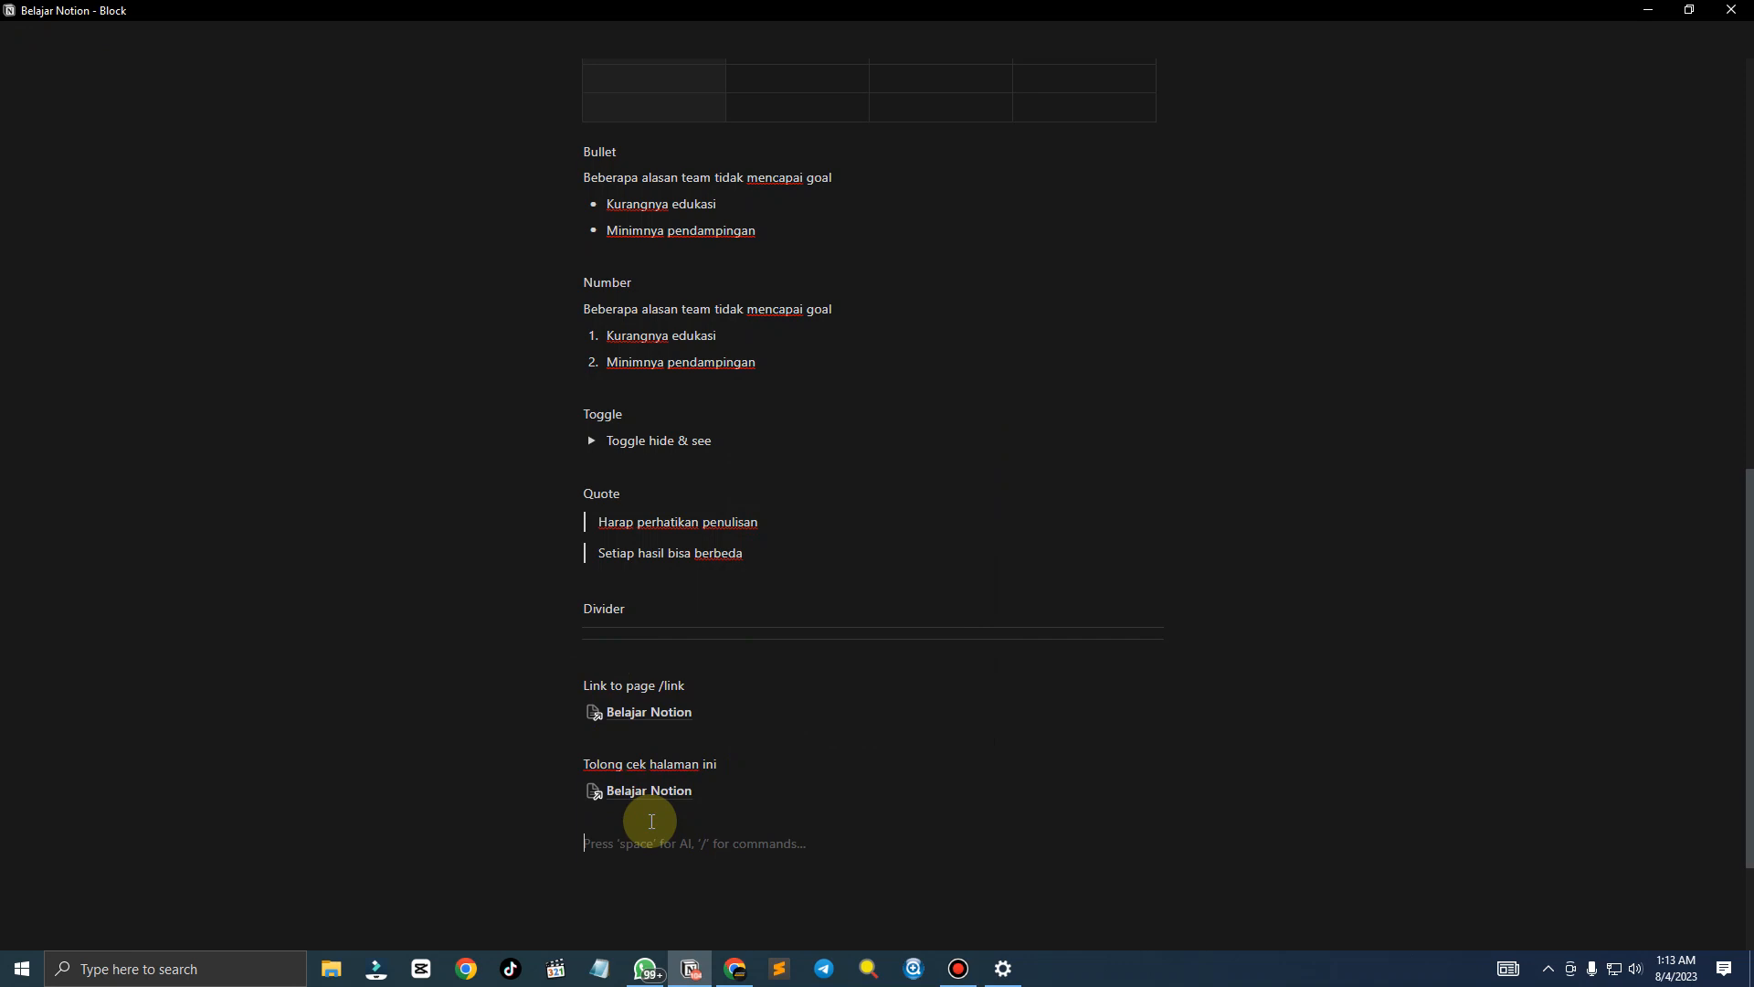
pyautogui.write('Halam ini')
pyautogui.press('BackSpace')
pyautogui.press('BackSpace')
pyautogui.press('BackSpace')
pyautogui.press('BackSpace')
pyautogui.write('an ini perlu di ')
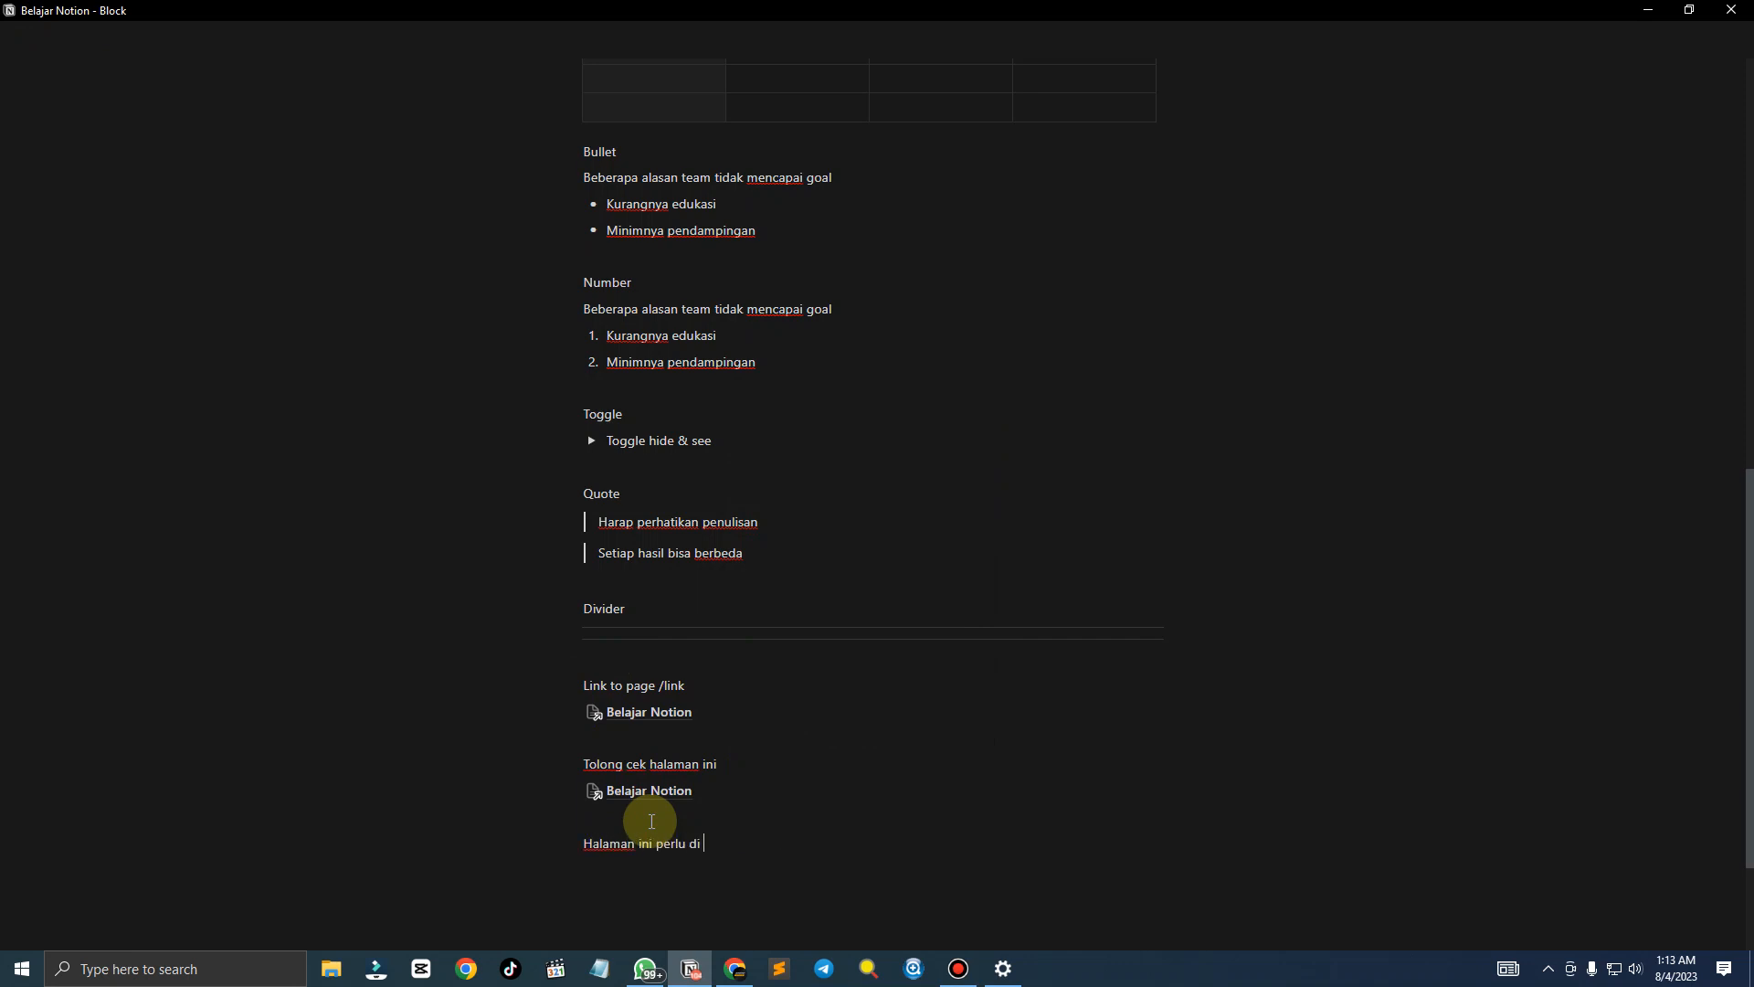
pyautogui.write('evaluasi isinya @')
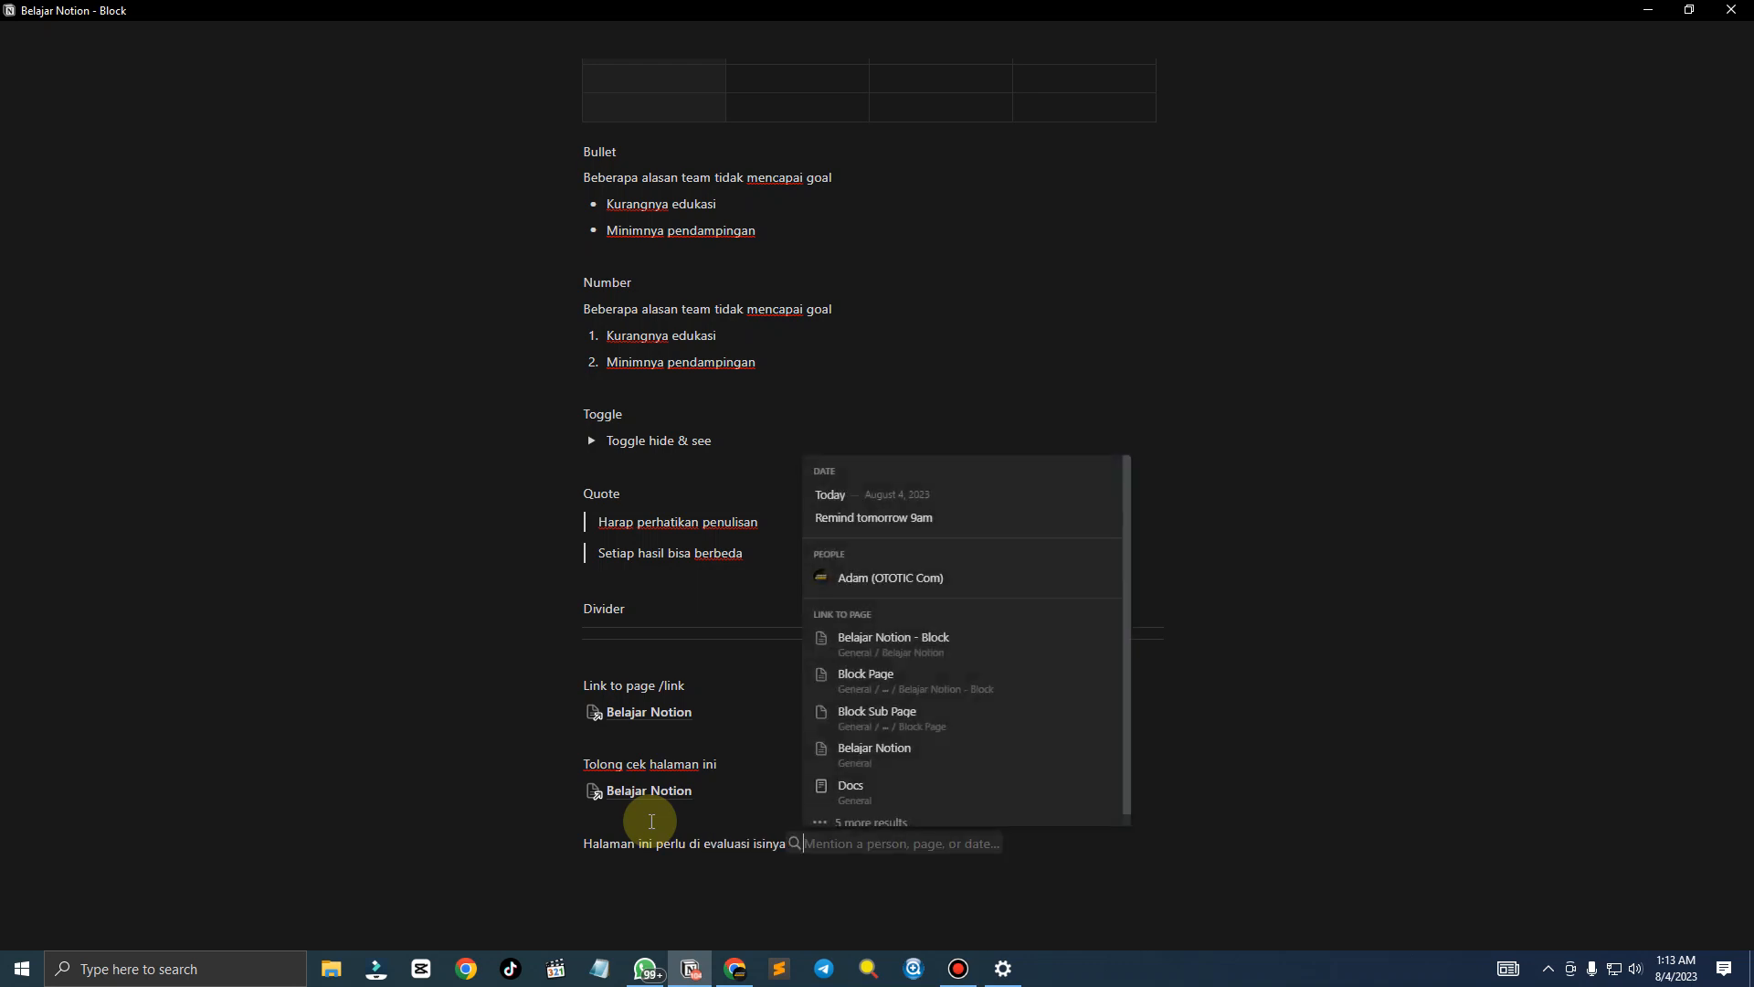
pyautogui.write('belaja')
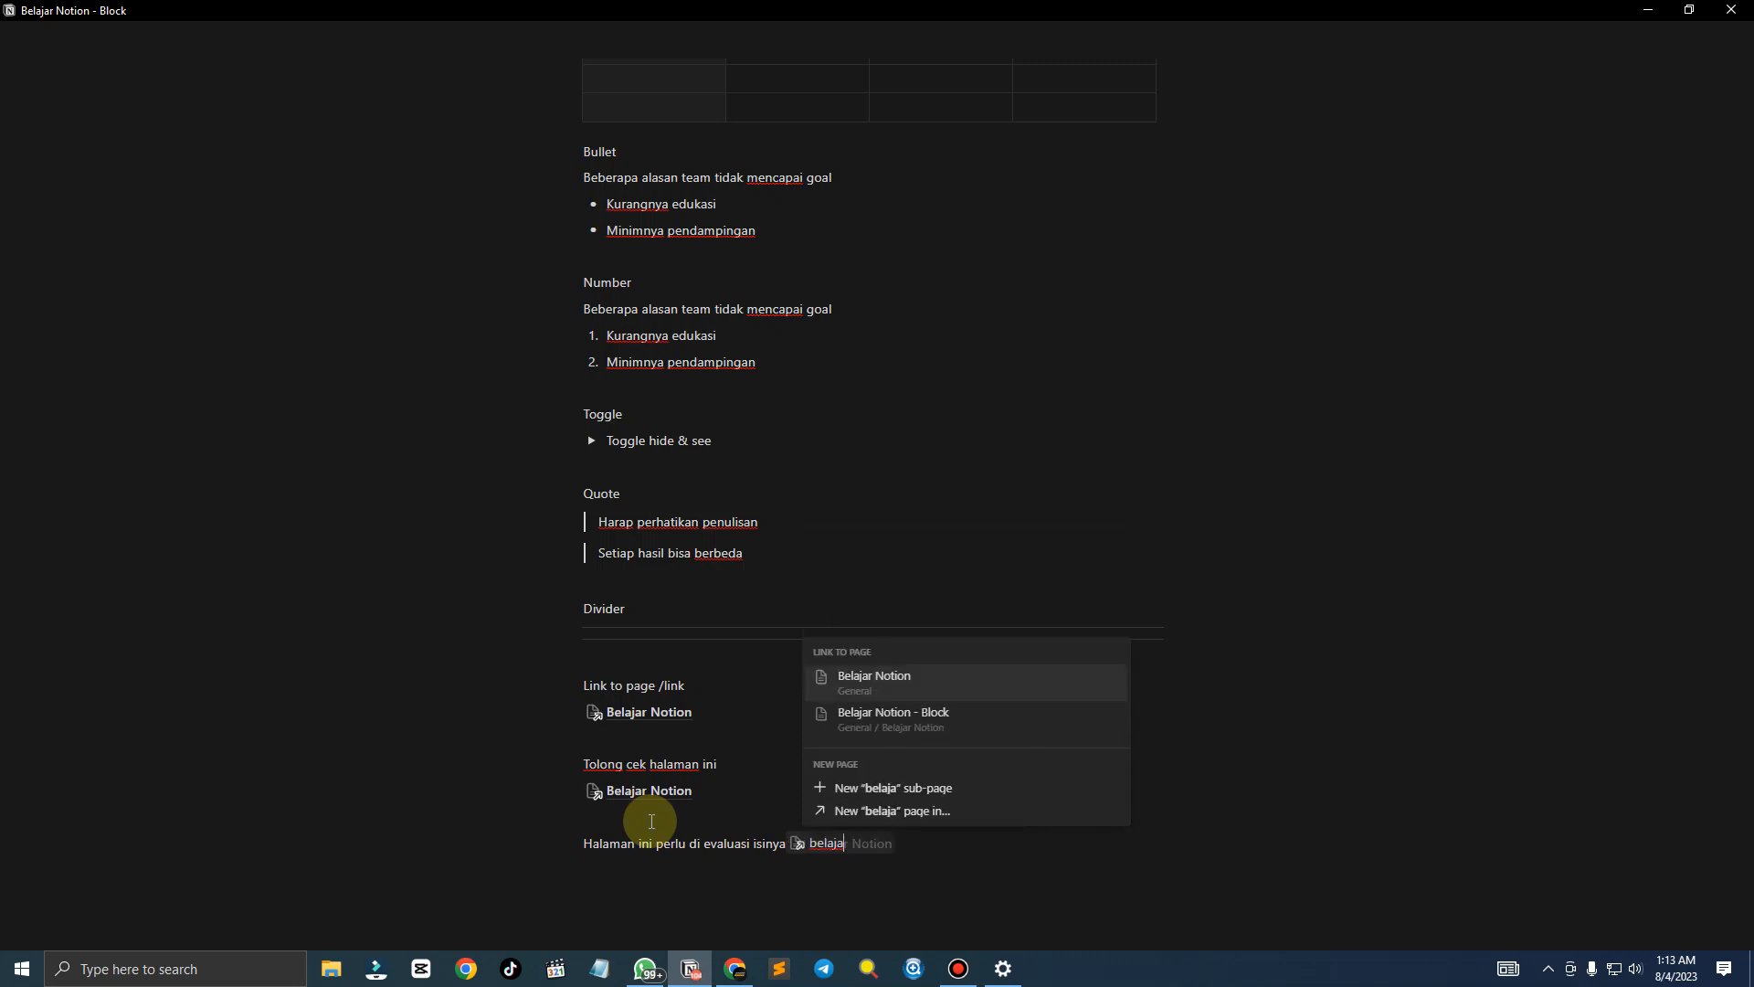
pyautogui.press('Down')
pyautogui.press('Up')
pyautogui.press('Return')
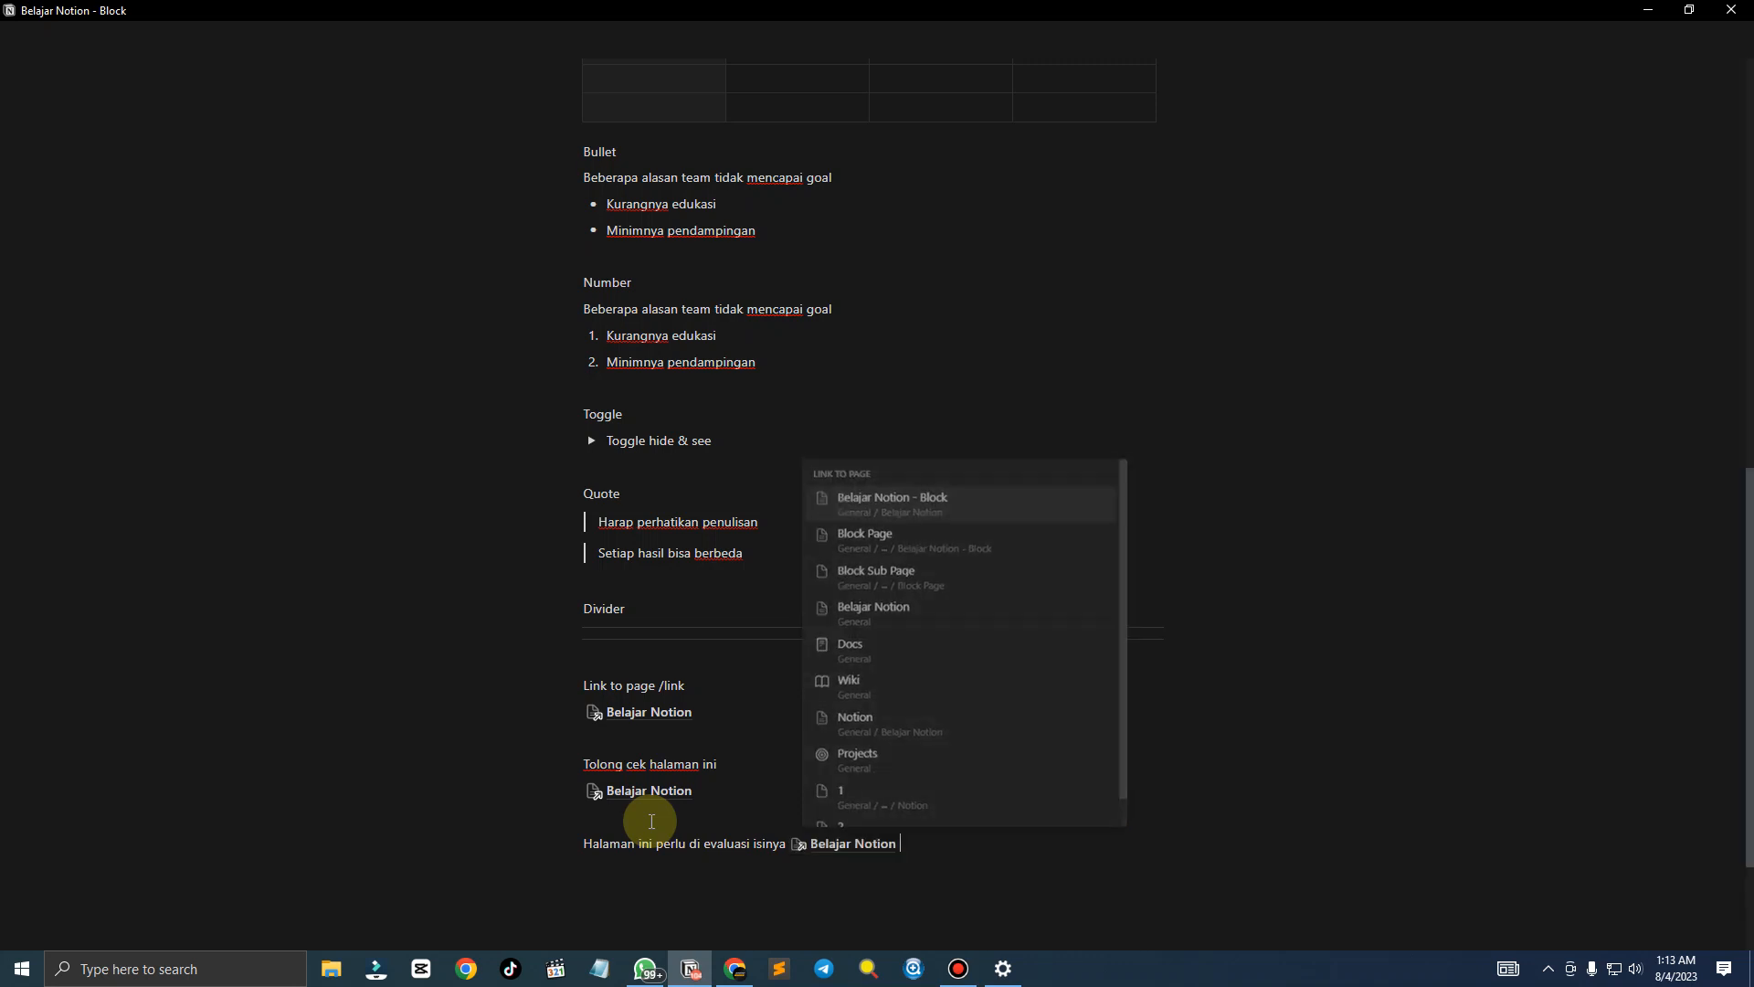
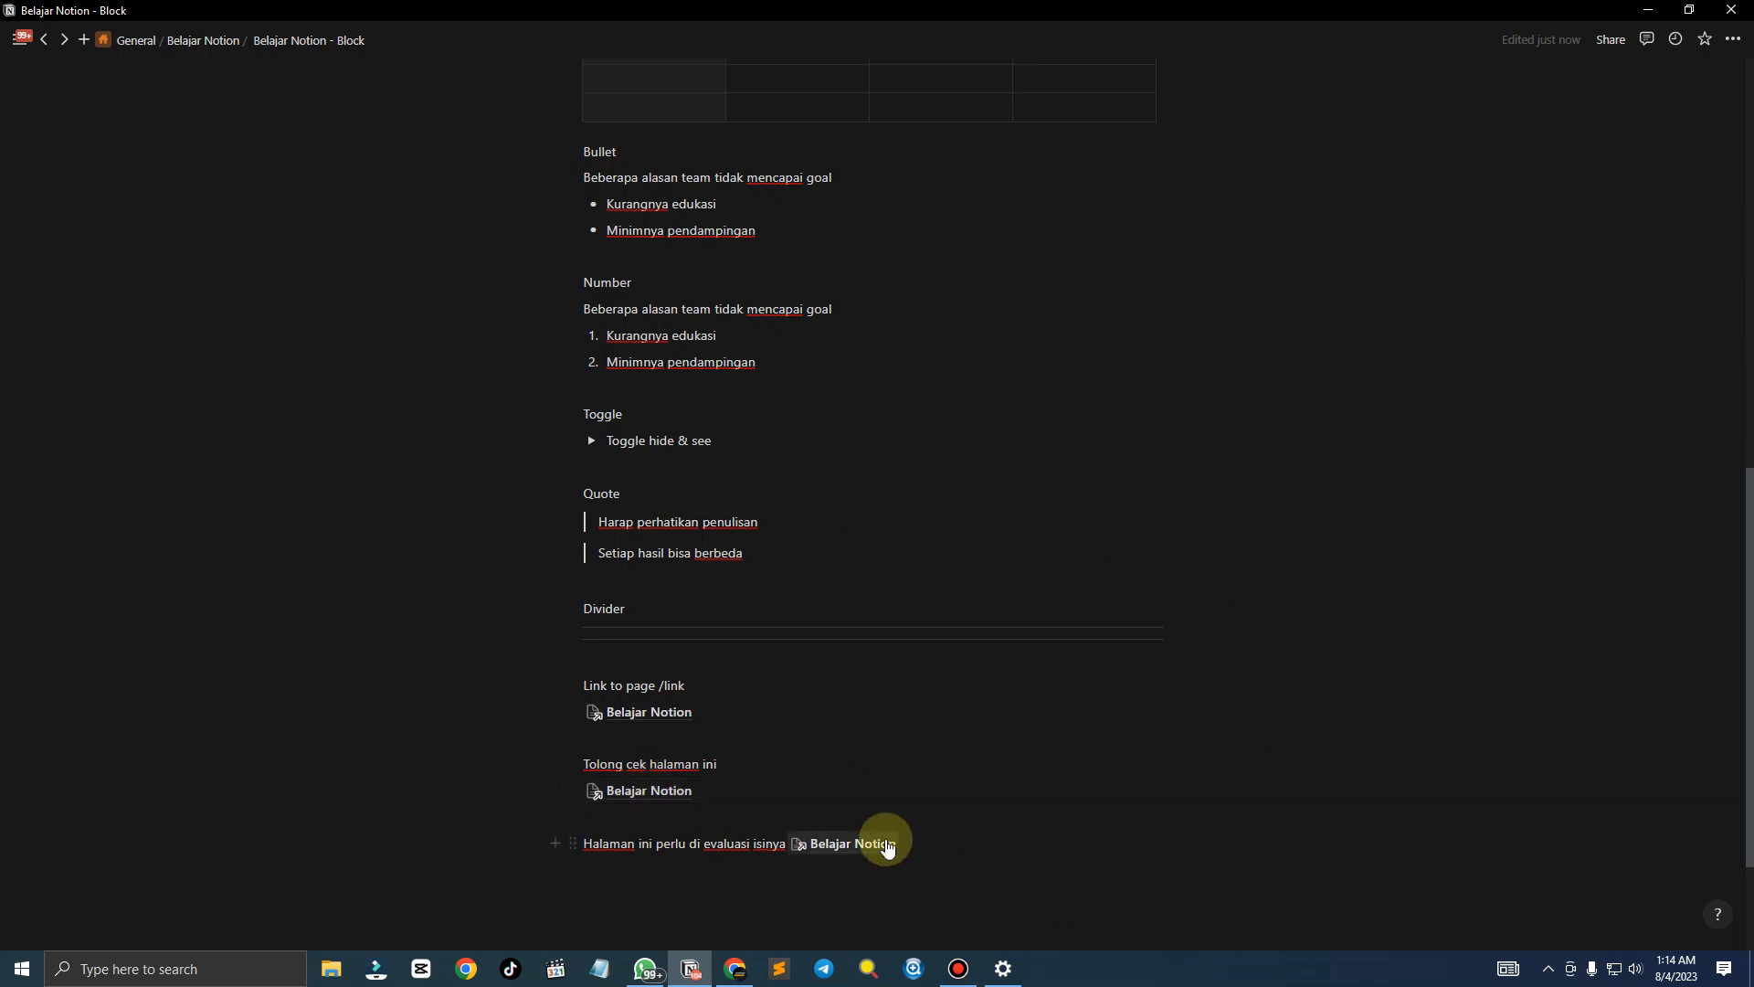
# Insert a callout block below the sentence with the inline page mention, leaving an empty line between them
pyautogui.click(734, 850)
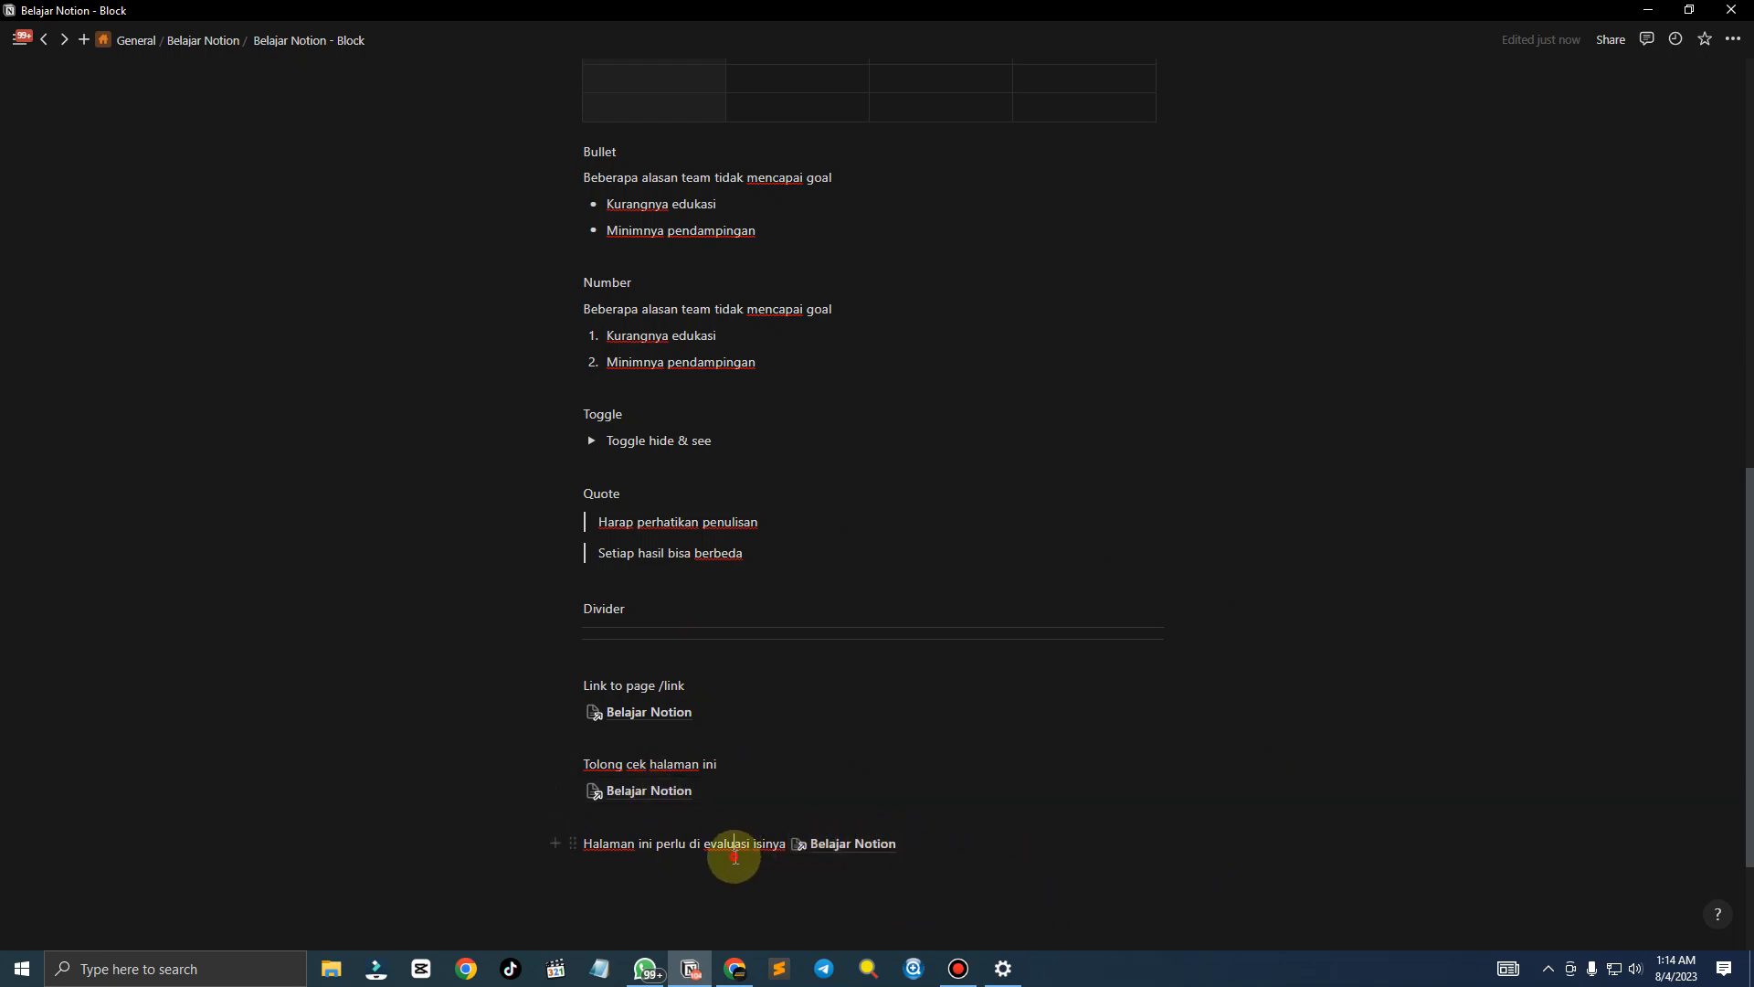
pyautogui.click(940, 861)
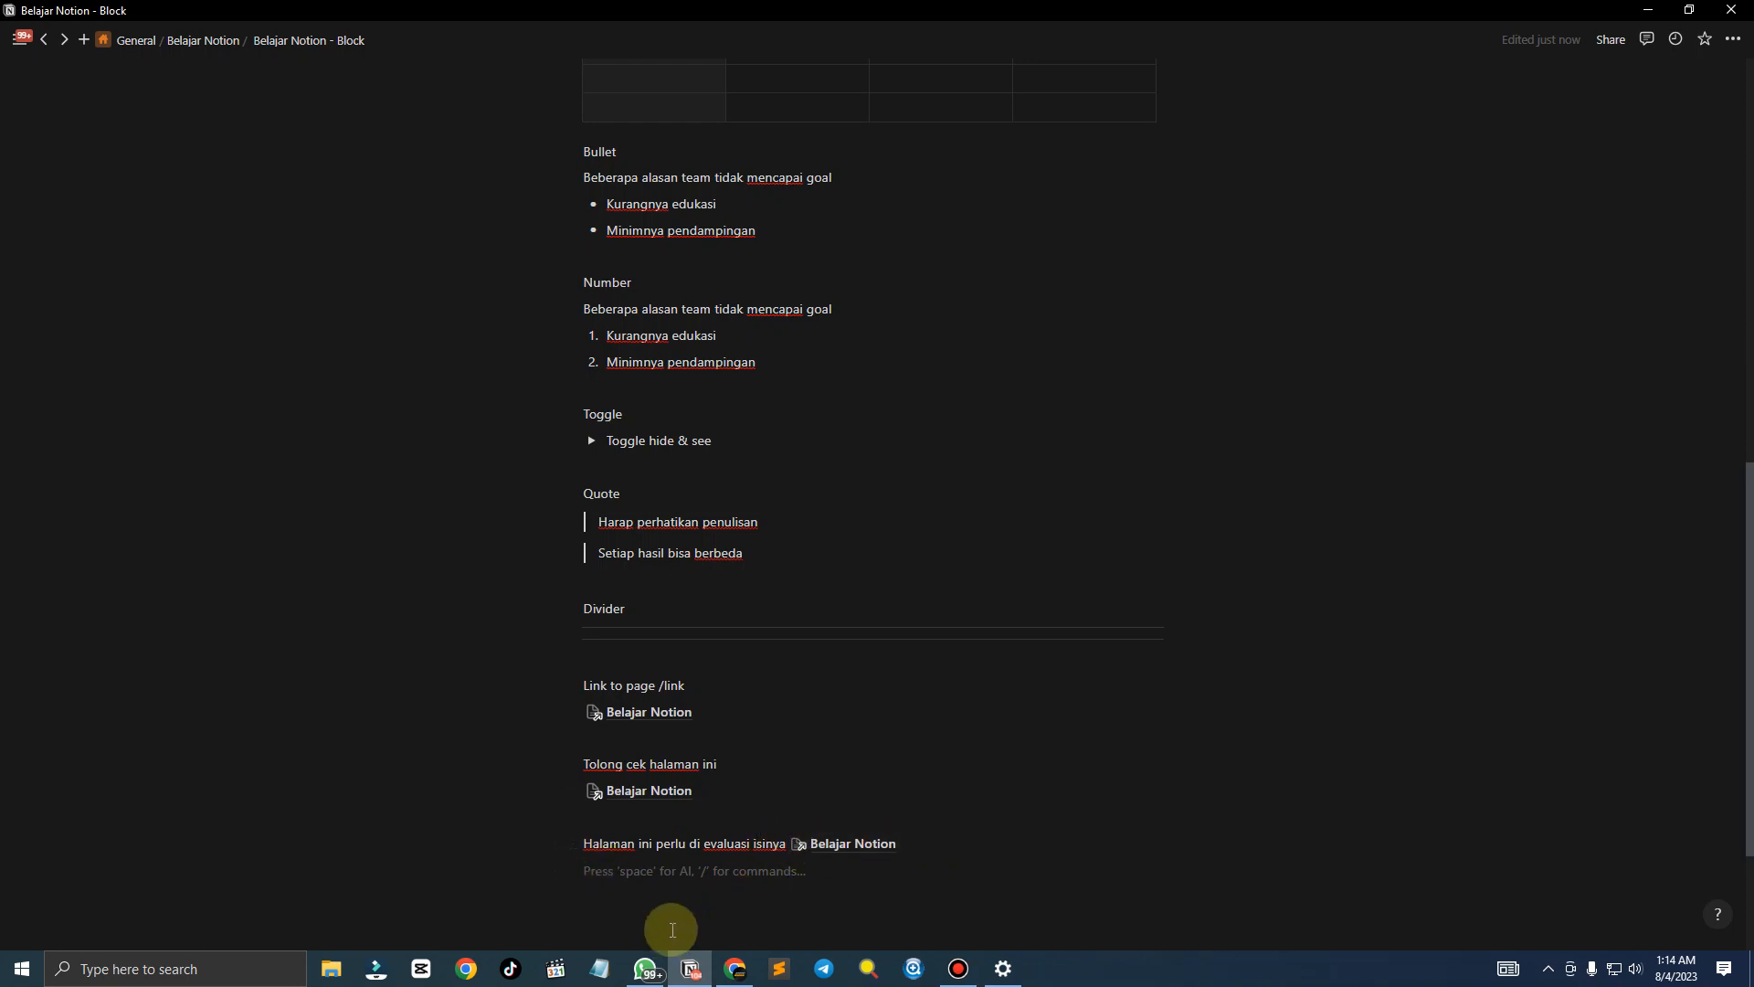
pyautogui.scroll(-2, 671, 914)
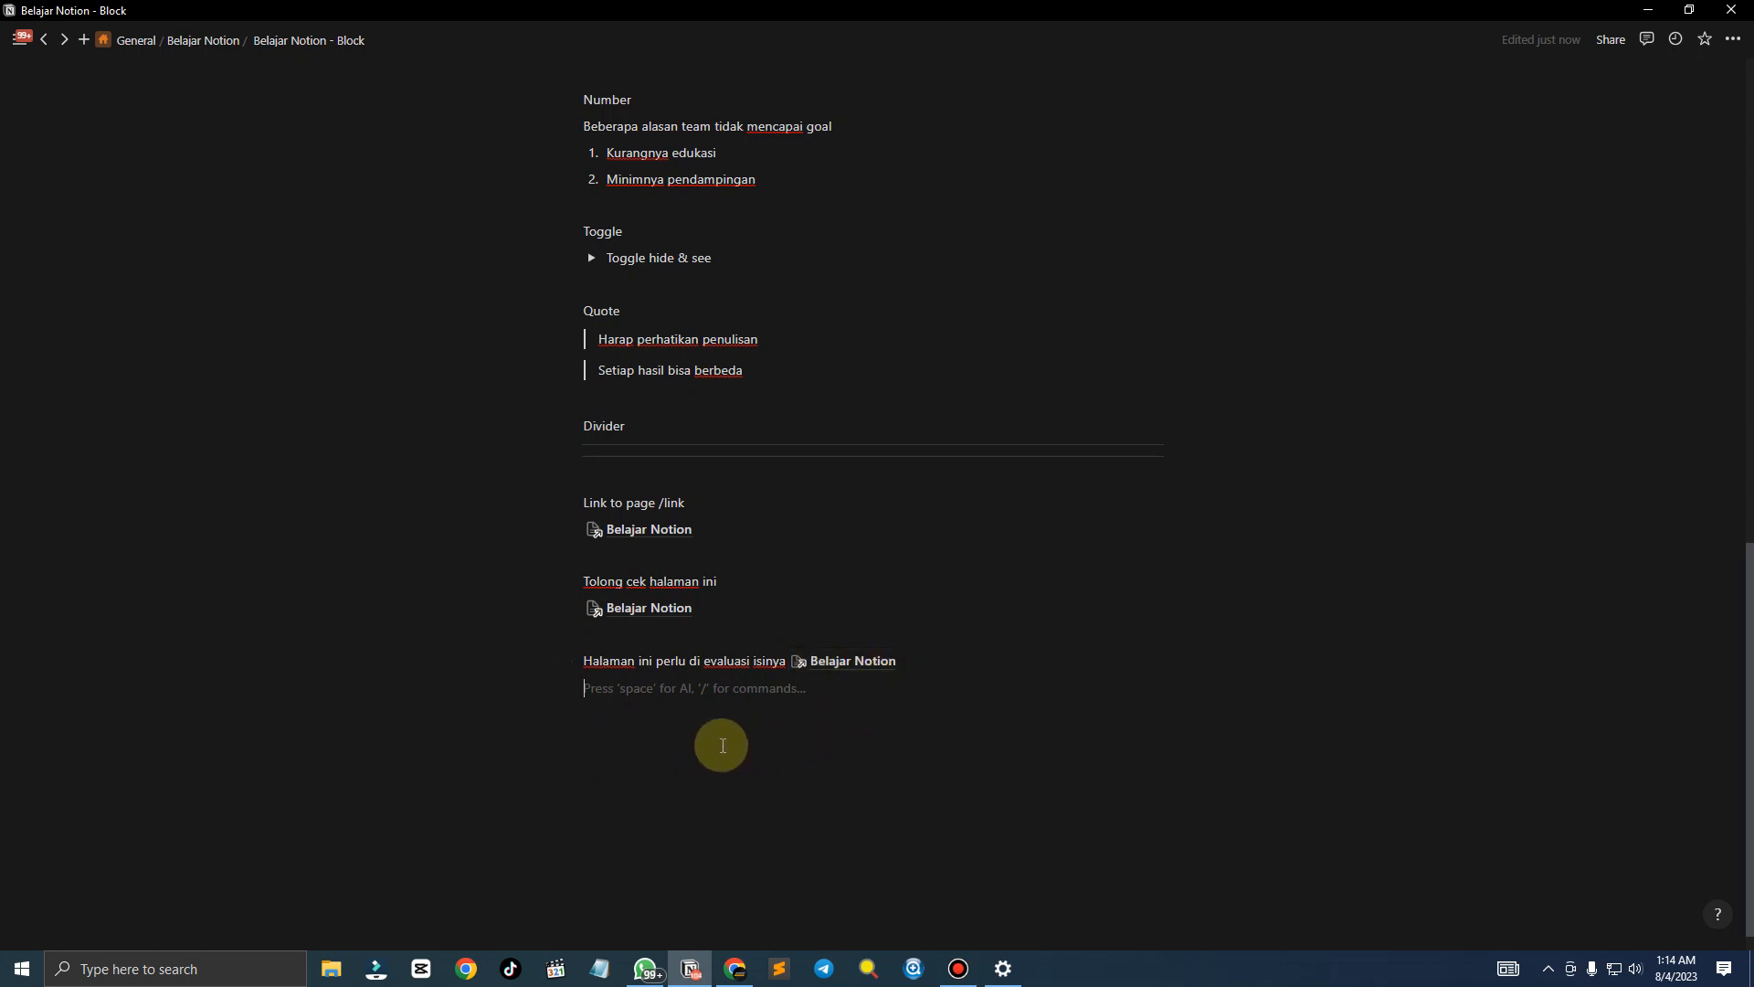
pyautogui.press('Return')
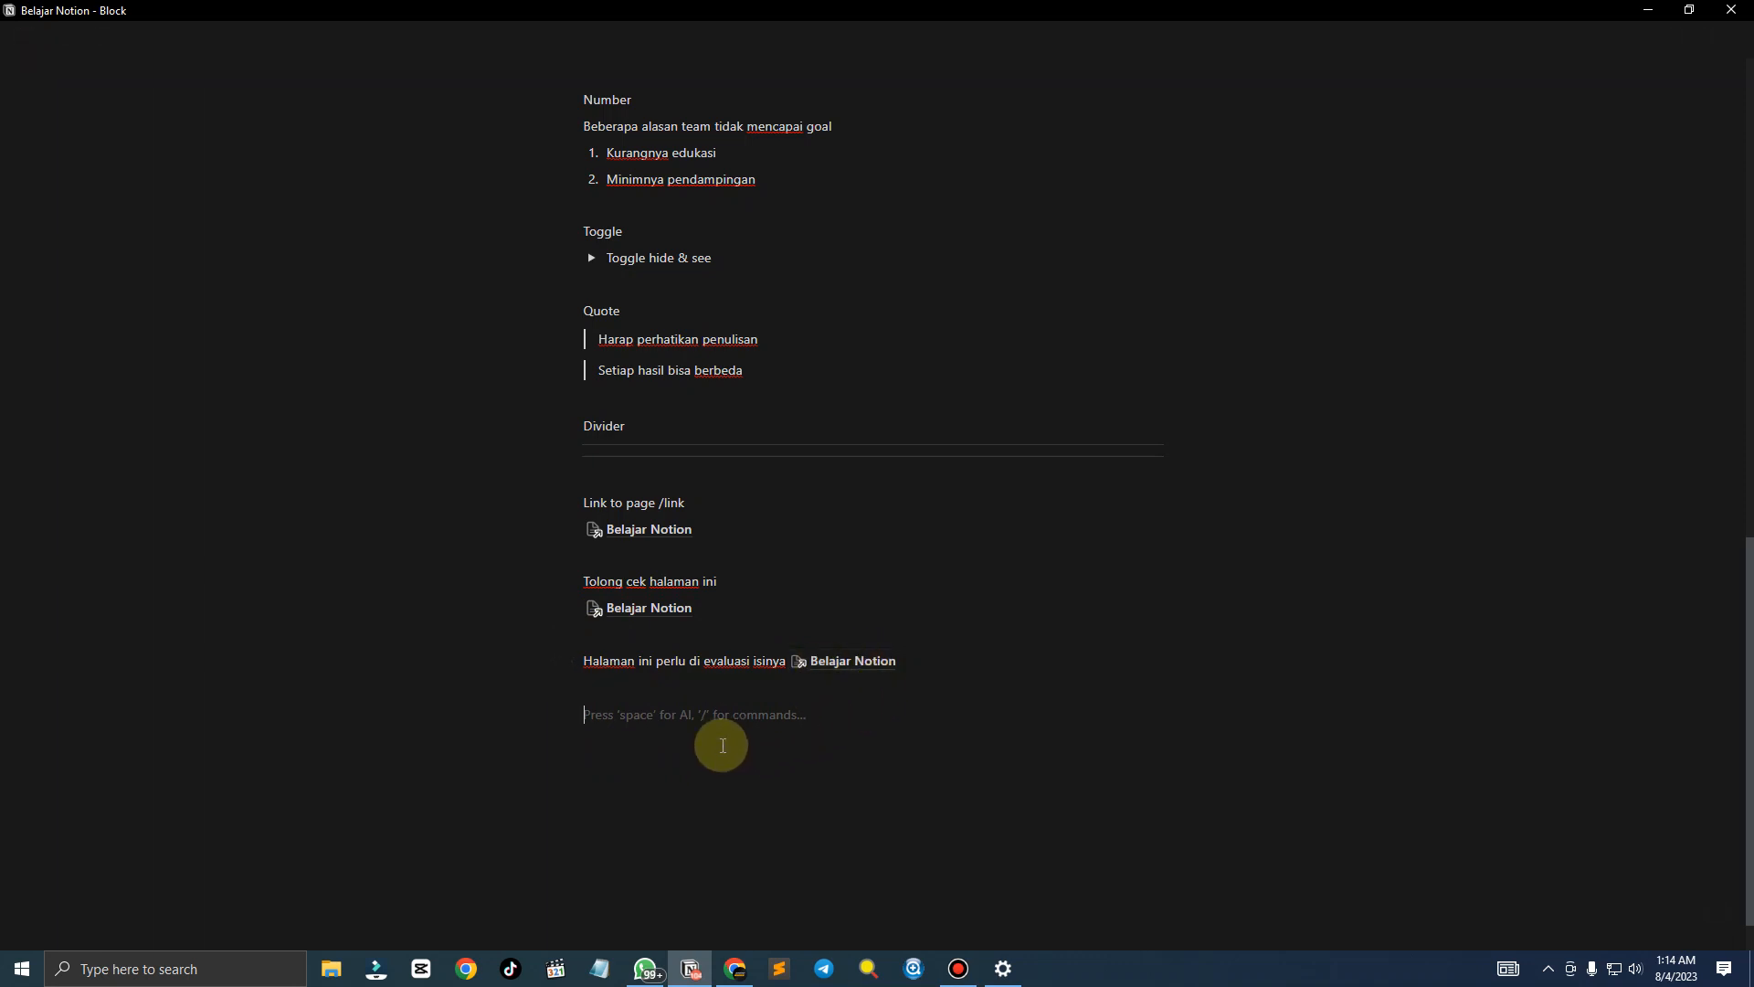
pyautogui.write('/')
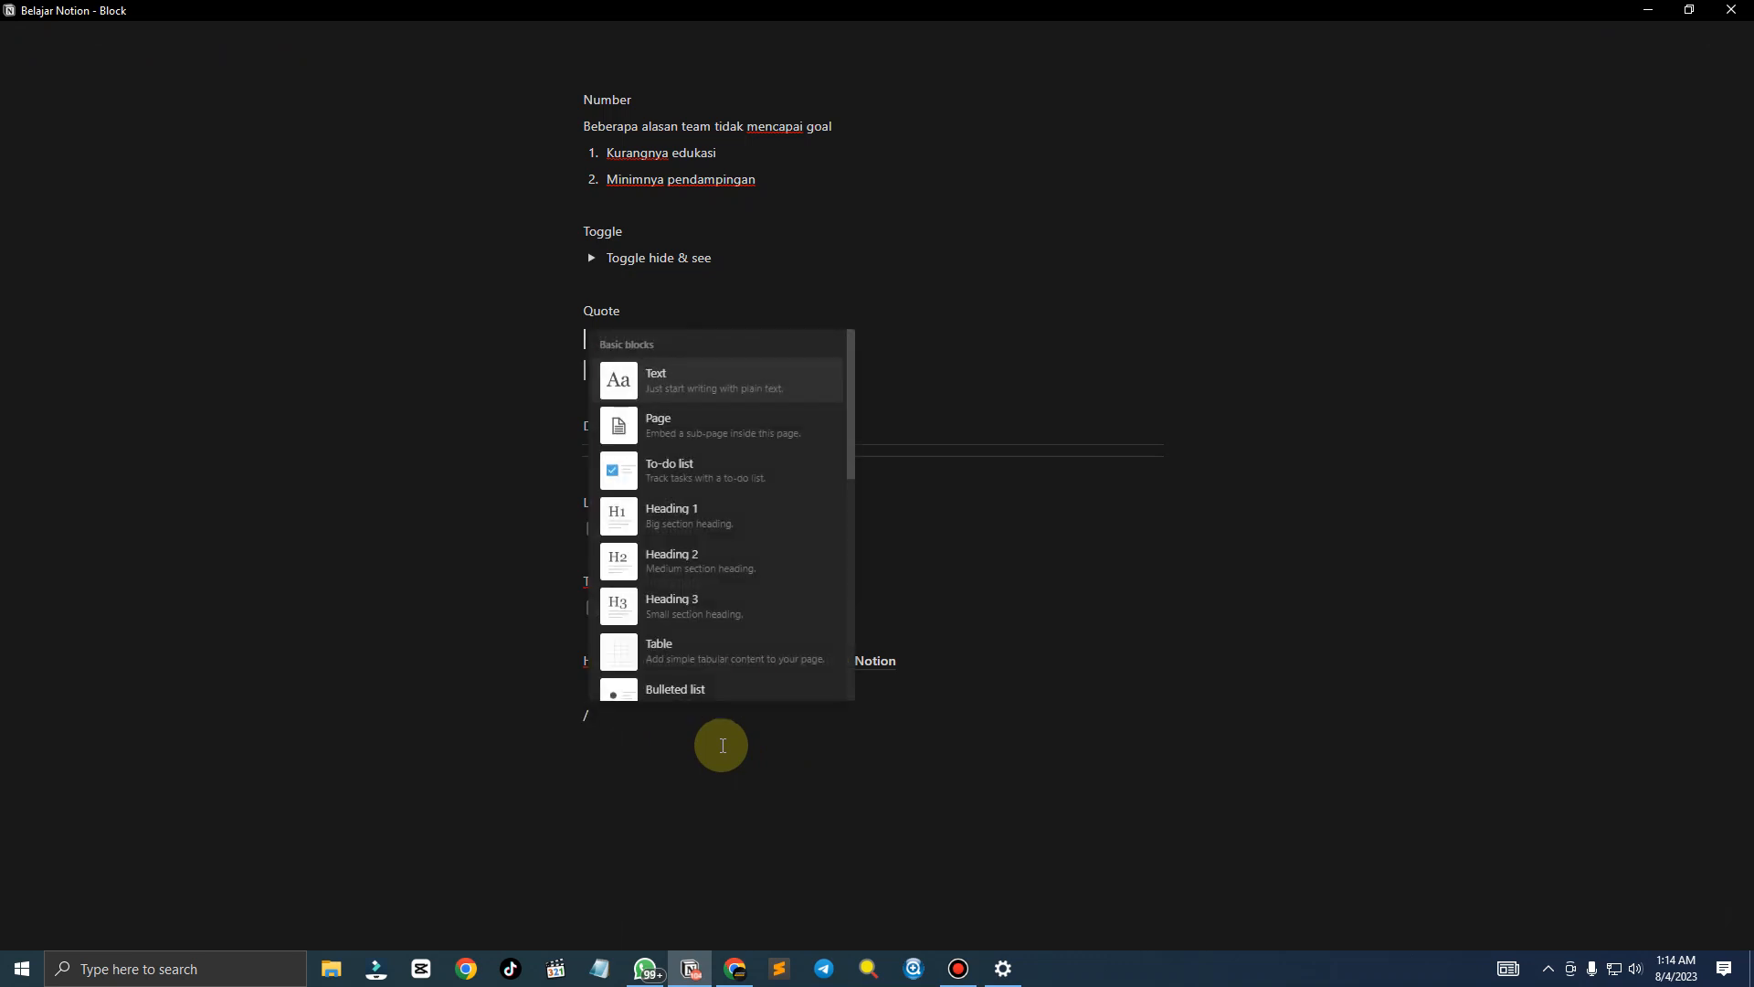
pyautogui.press('Down')
pyautogui.press('Down')
pyautogui.press('Down')
pyautogui.press('Down')
pyautogui.press('Down')
pyautogui.press('Down')
pyautogui.press('Down')
pyautogui.press('Down')
pyautogui.press('Down')
pyautogui.press('Down')
pyautogui.press('Down')
pyautogui.press('Down')
pyautogui.press('Down')
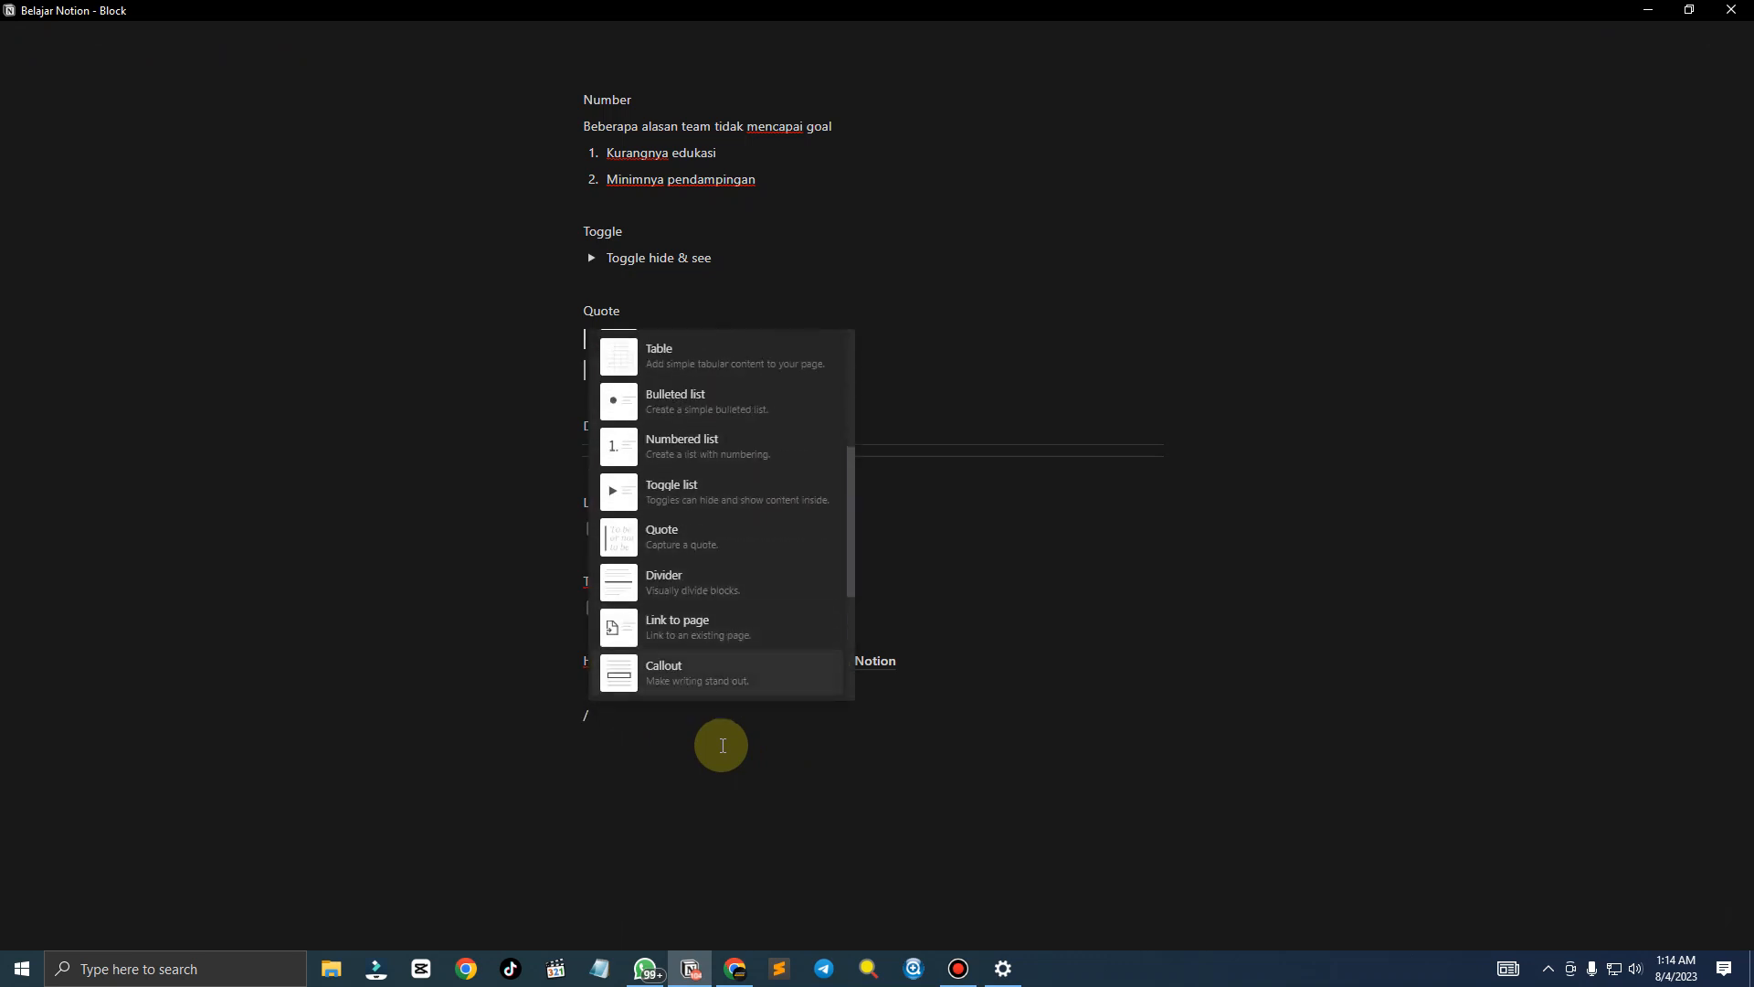
pyautogui.press('BackSpace')
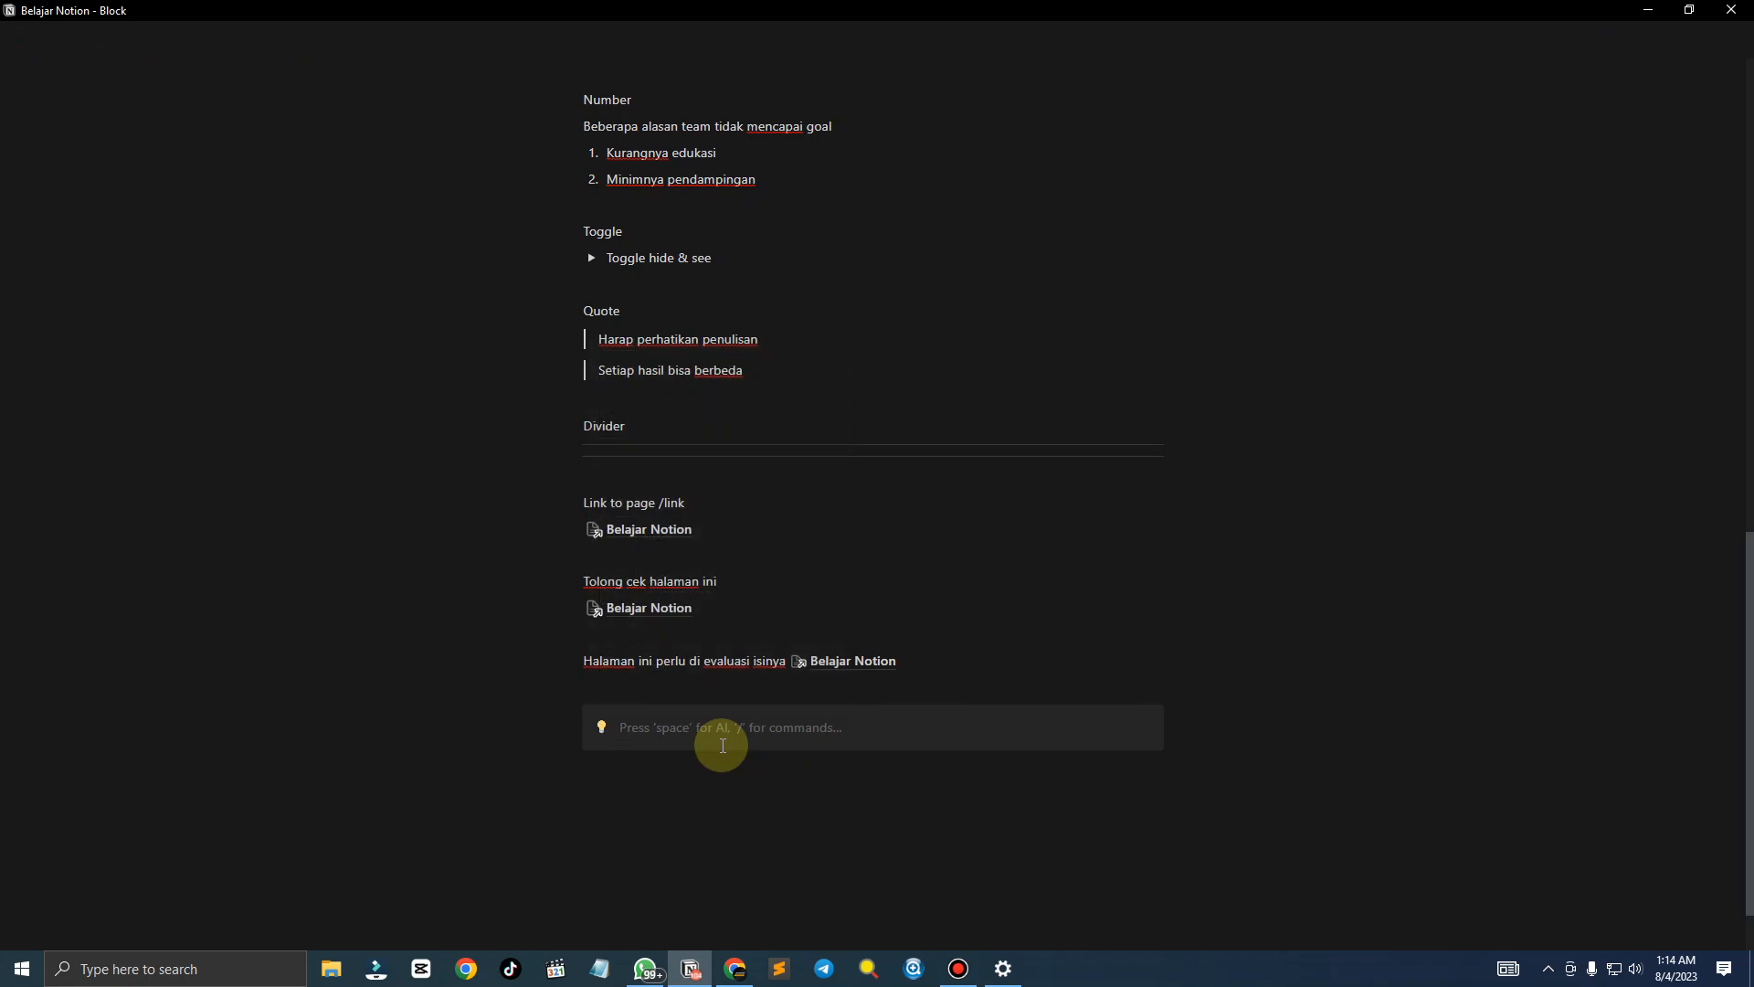
# Change the callout's icon to the fire emoji
pyautogui.scroll(8, 722, 746)
pyautogui.scroll(-4, 691, 804)
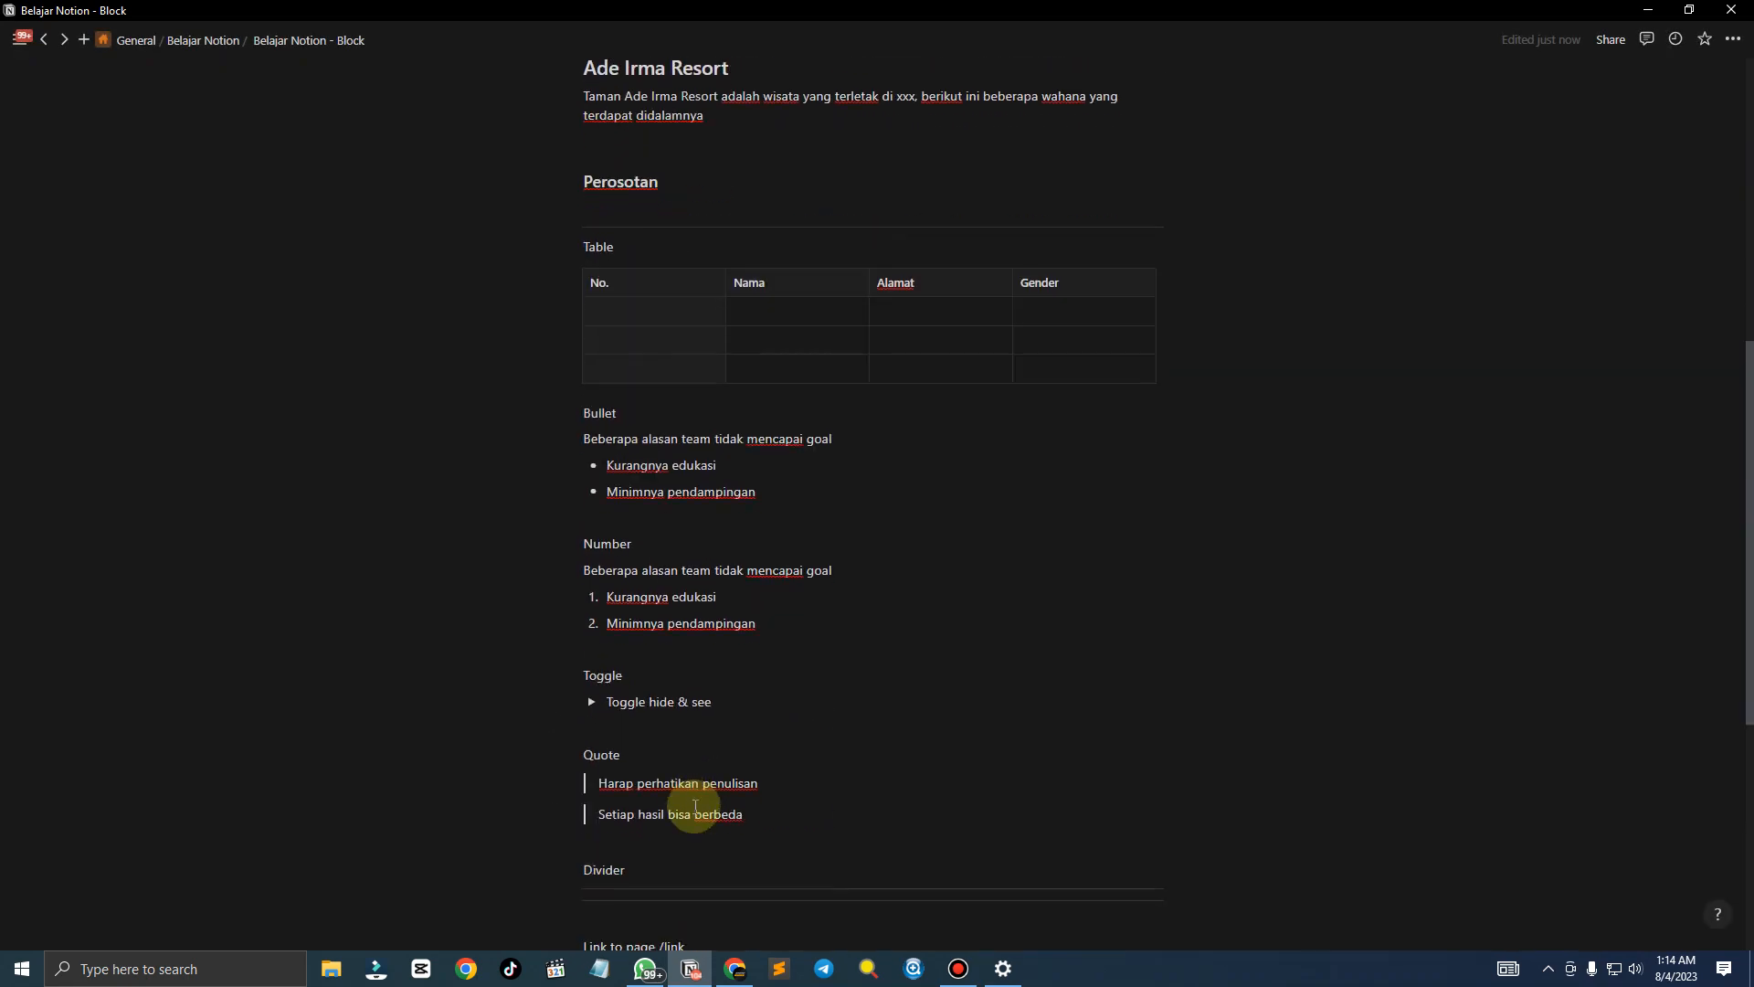
pyautogui.scroll(-3, 694, 807)
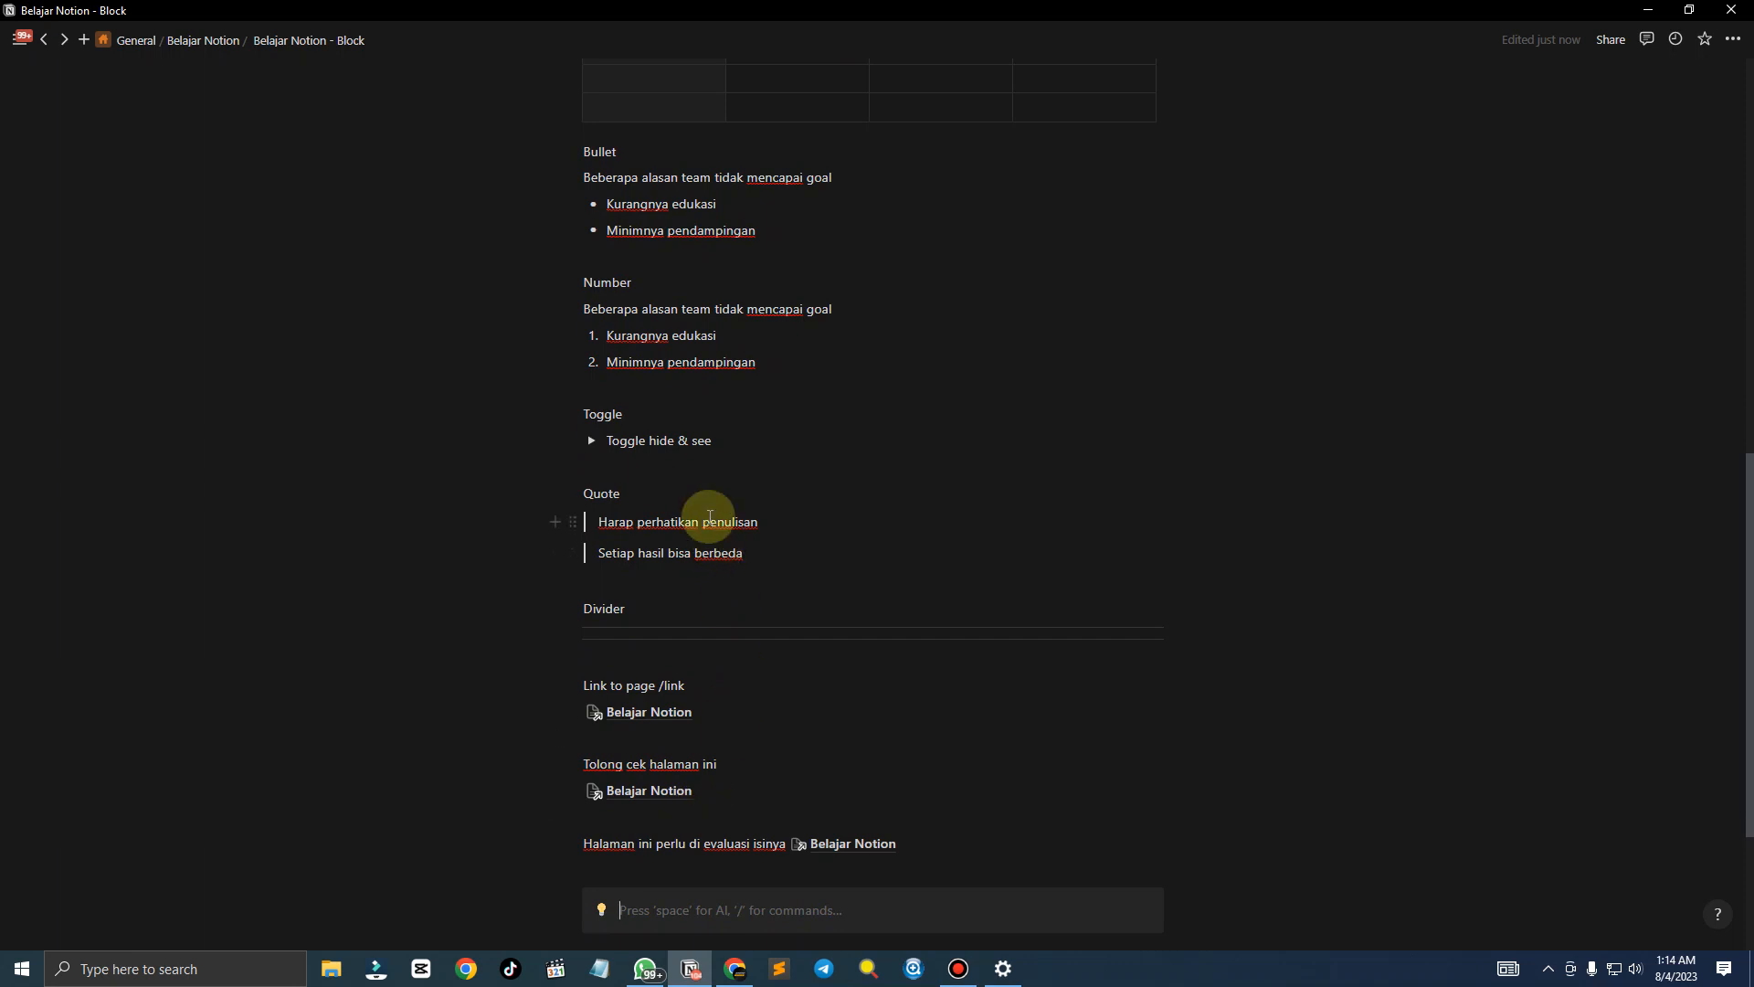
pyautogui.scroll(-3, 645, 757)
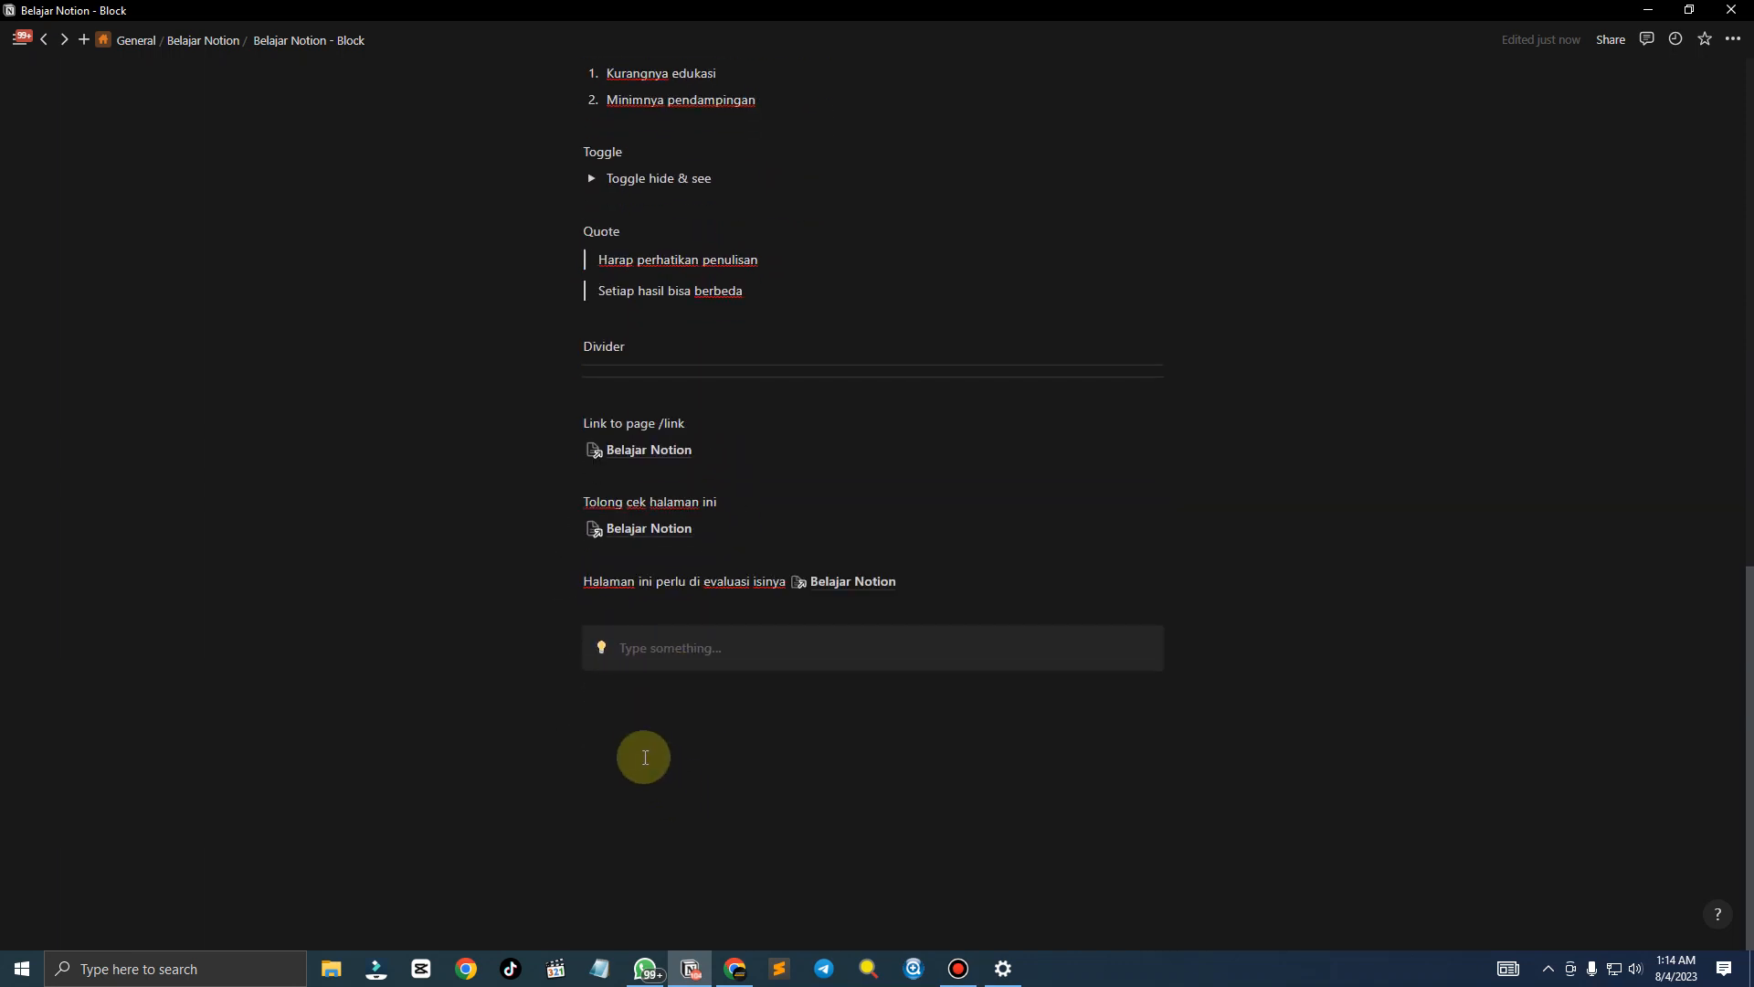
pyautogui.click(602, 649)
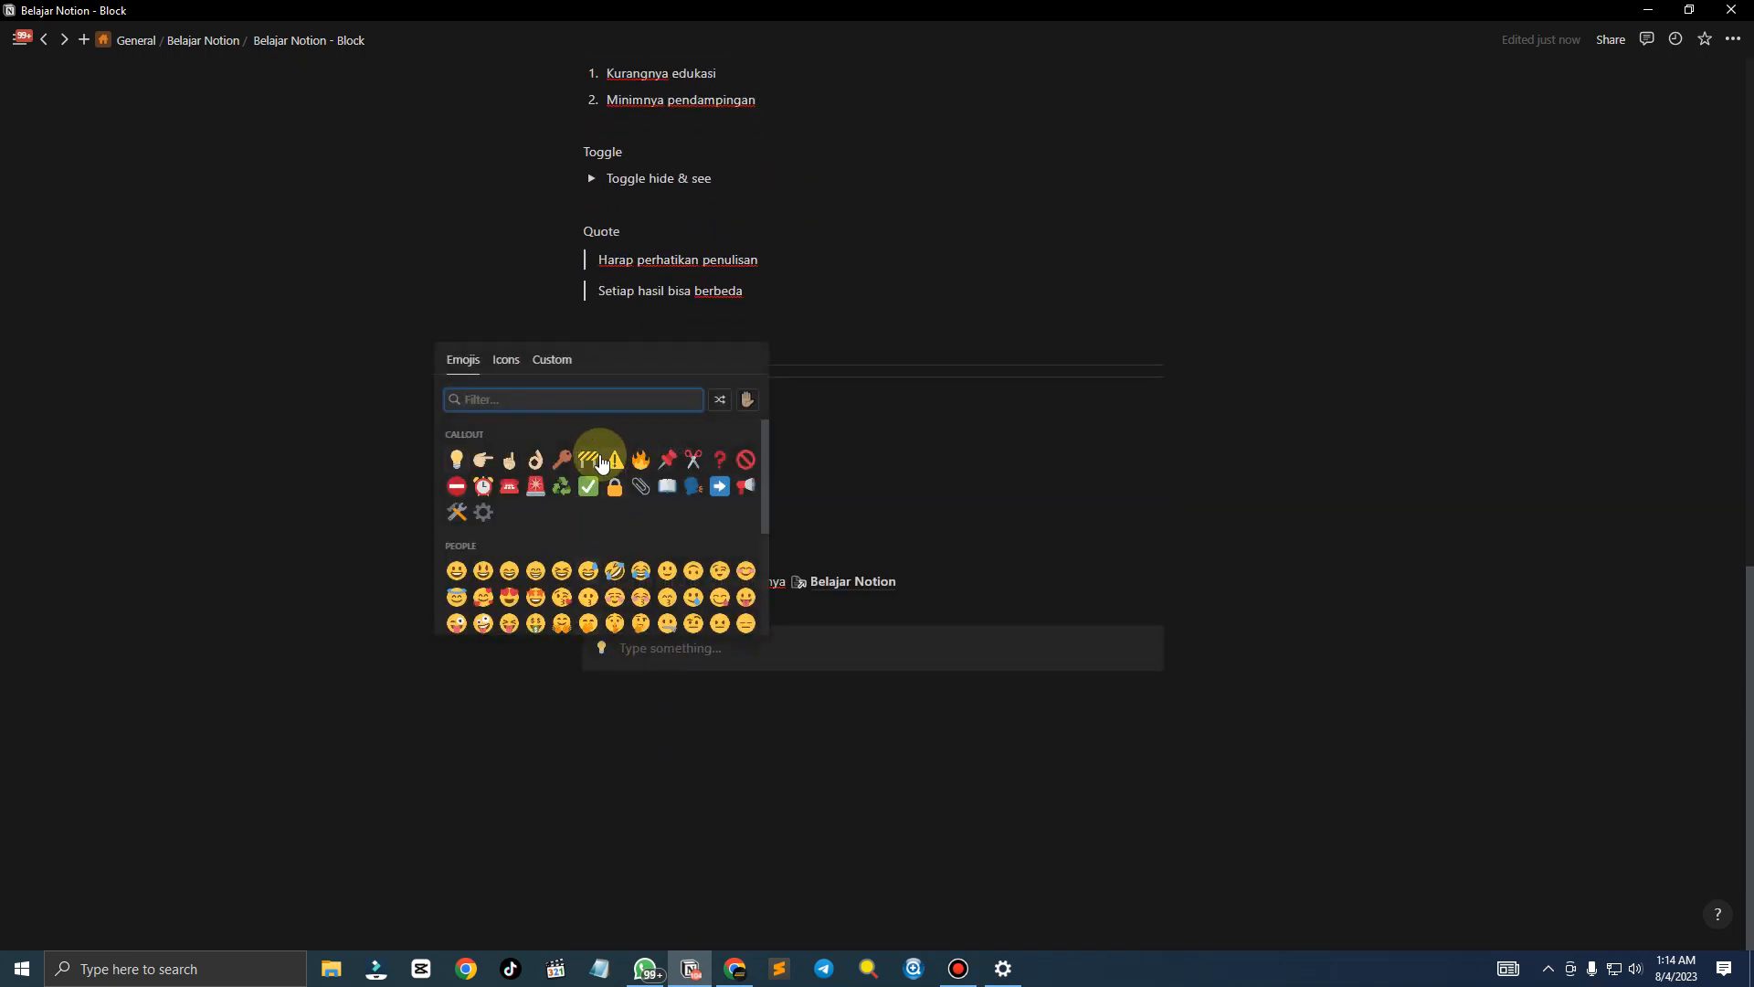
pyautogui.click(641, 459)
# Enter "Tidak ada usaha yang menghianati hasil! kalau hasilnya tidak sesuai maka usahanya kurang" as the callout's text
pyautogui.click(699, 651)
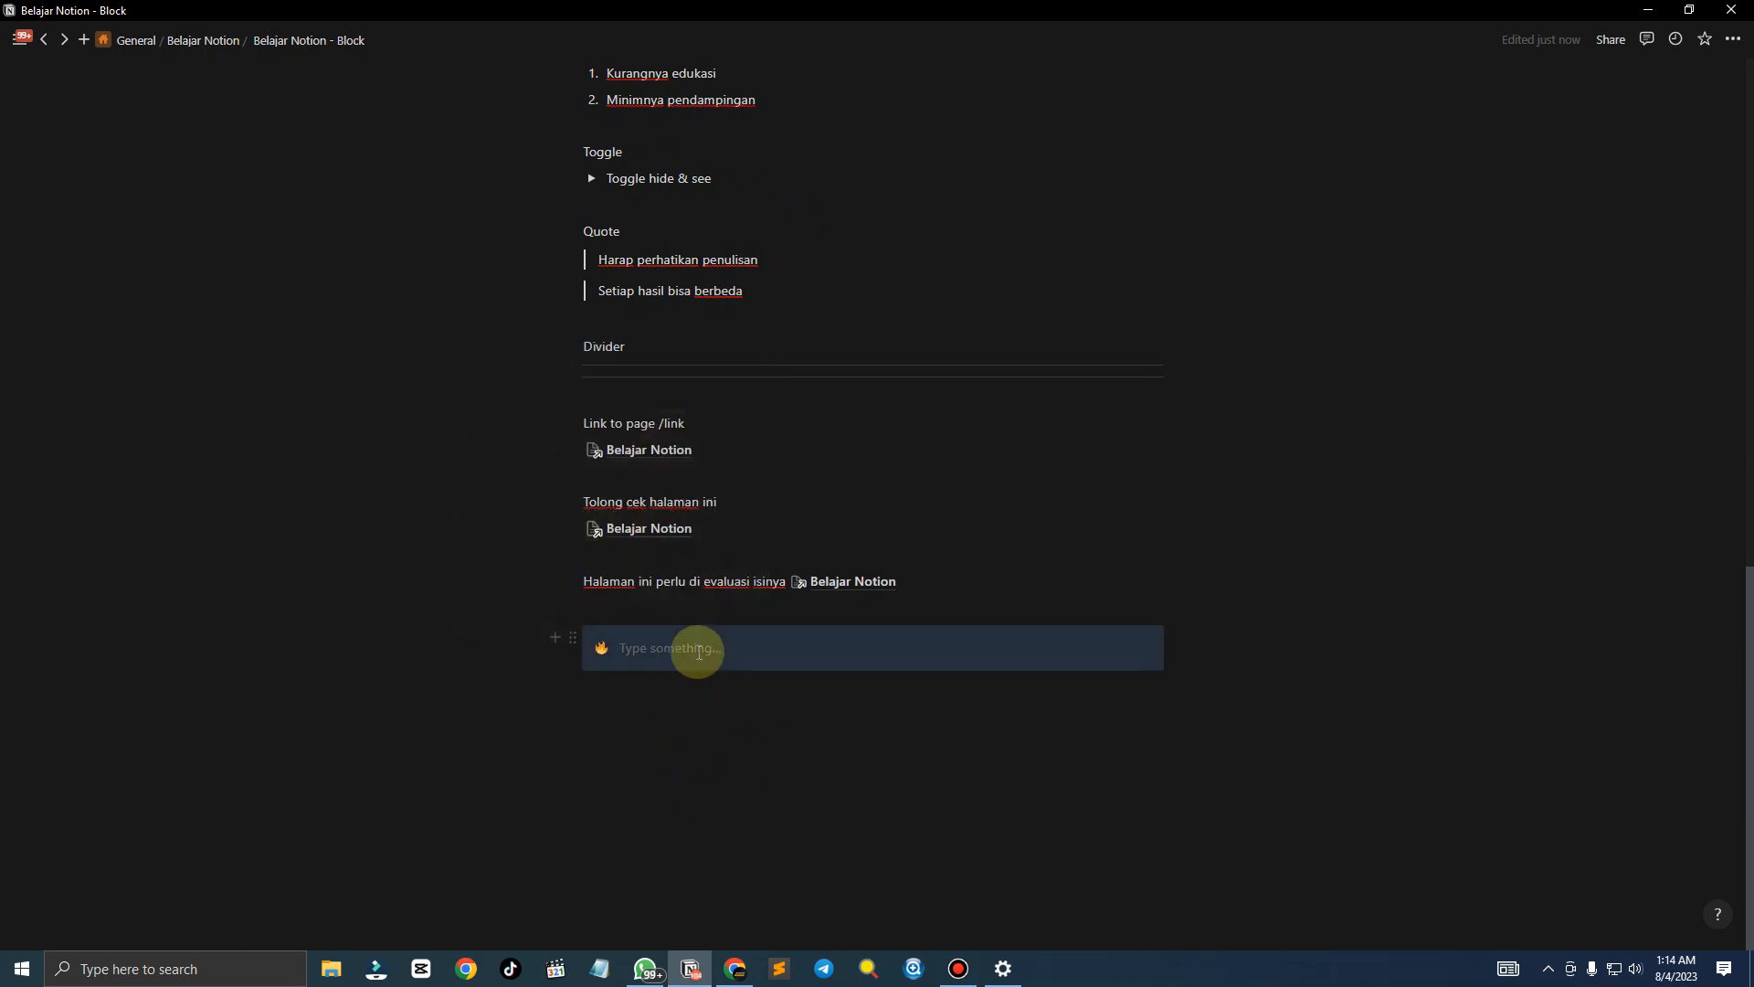
pyautogui.write('S')
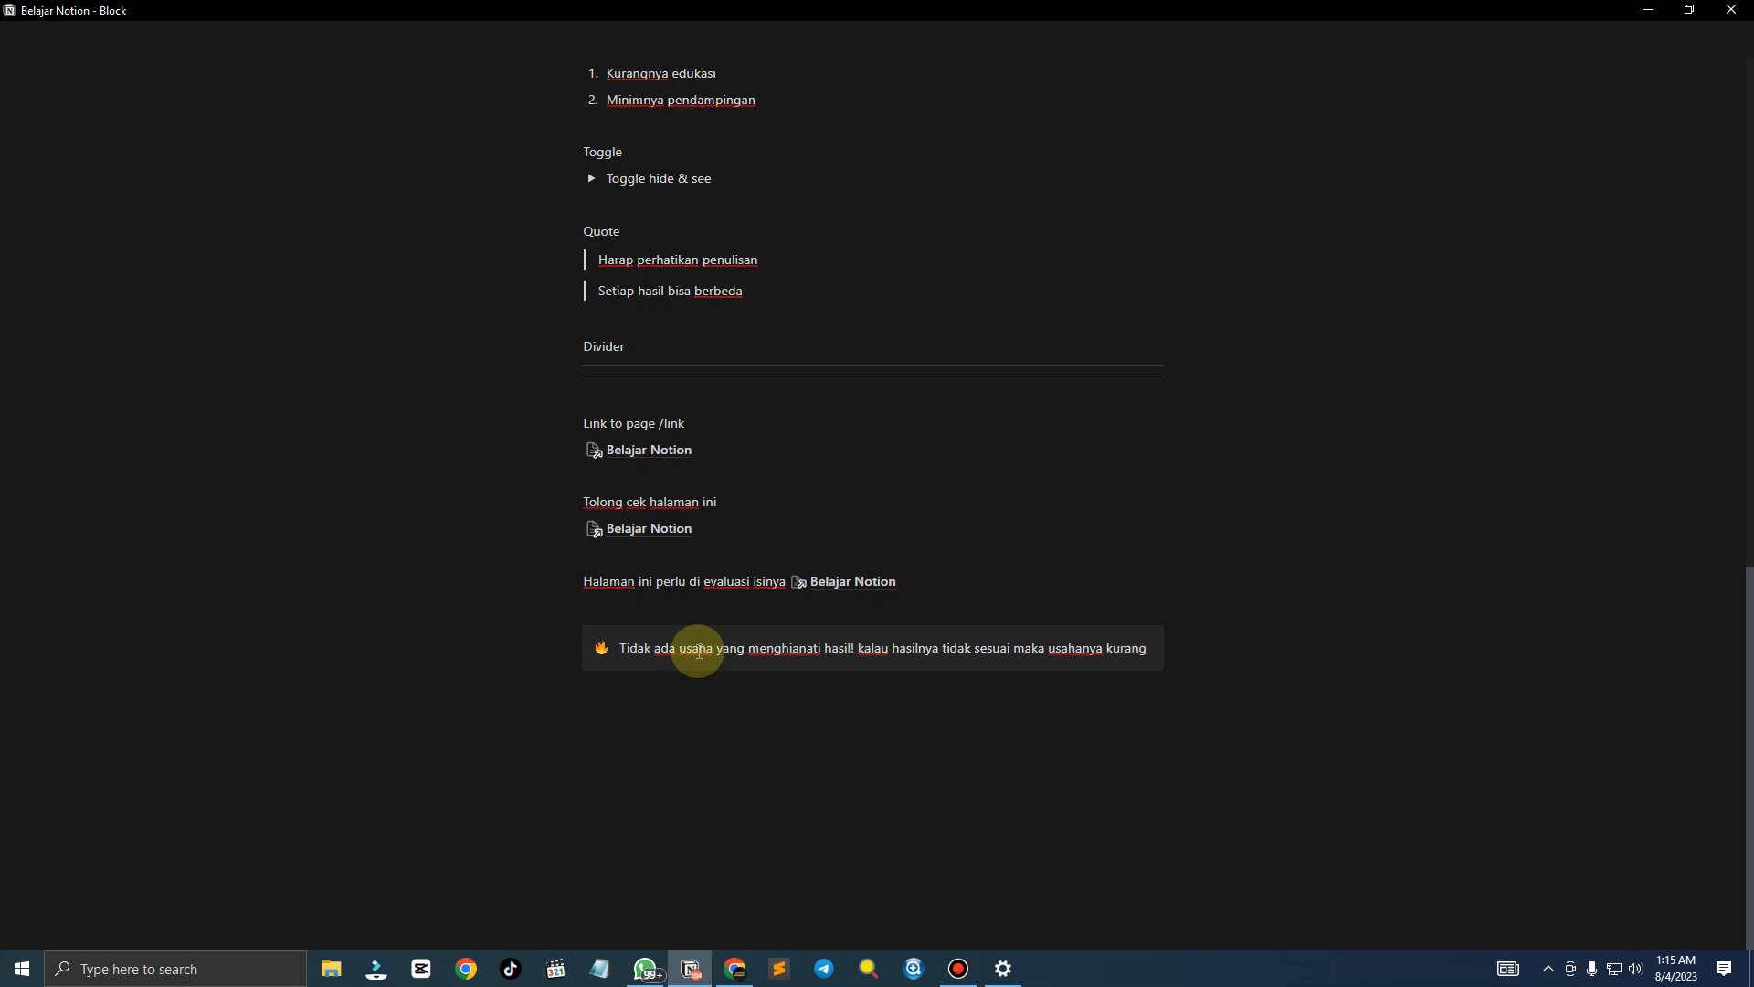
pyautogui.write('.')
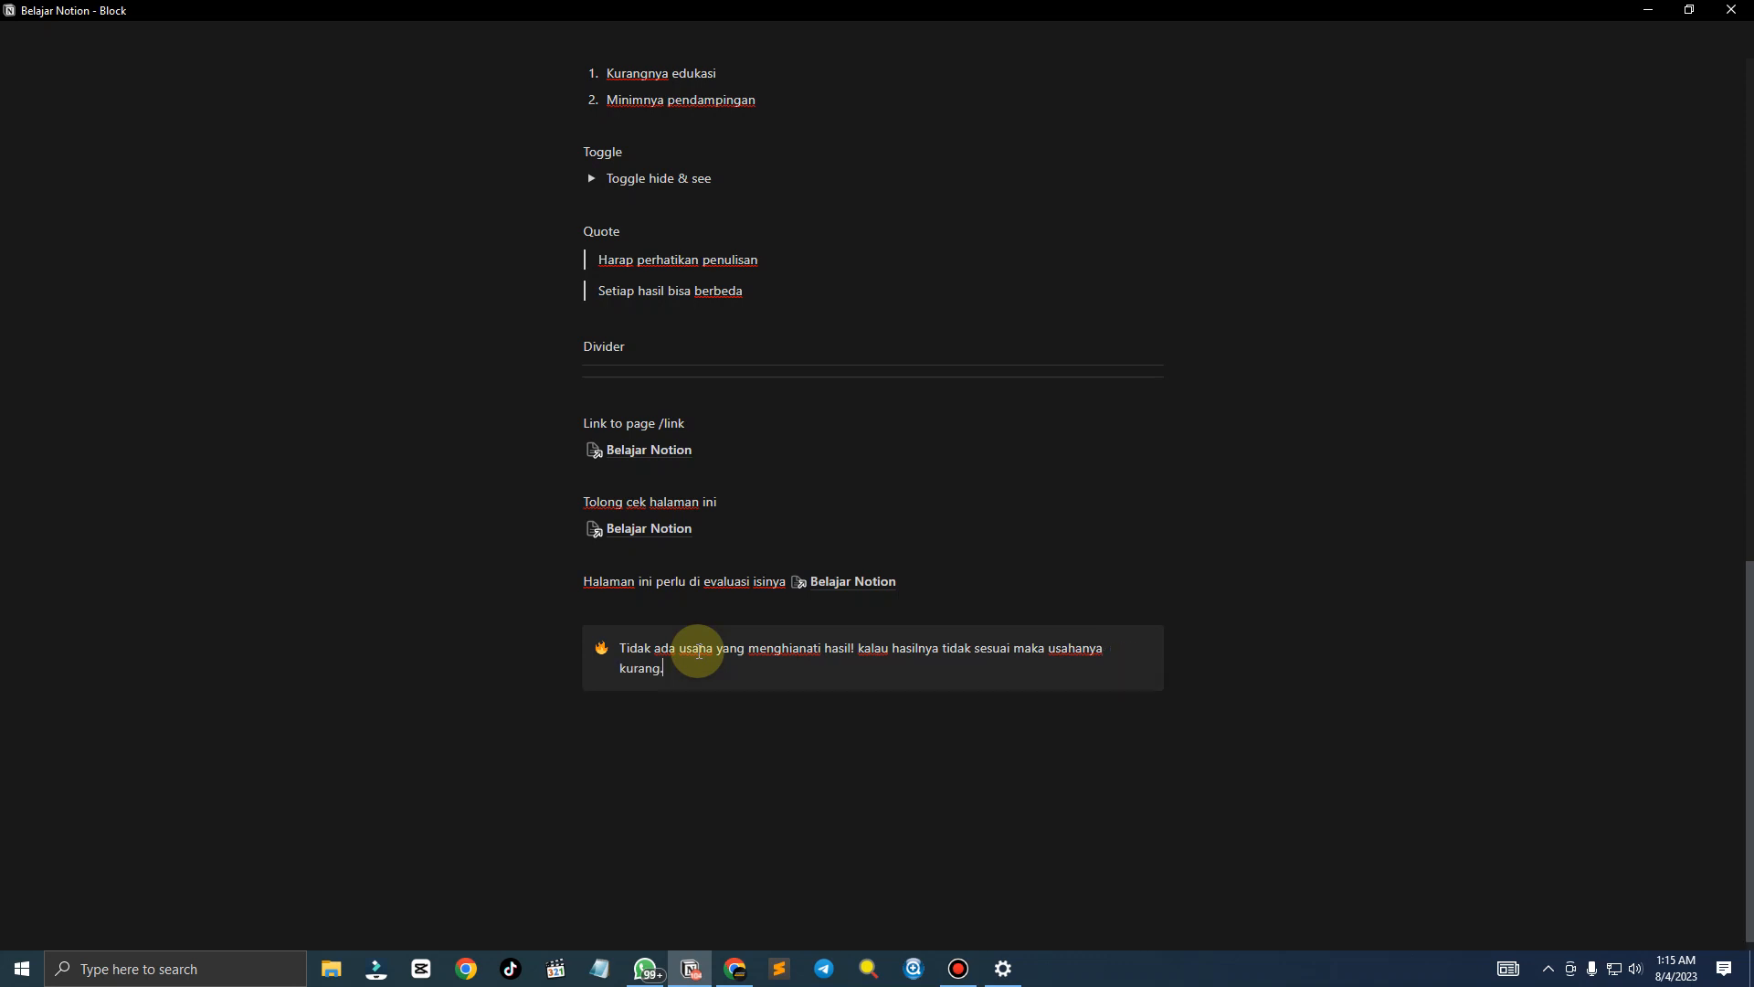
pyautogui.press('BackSpace')
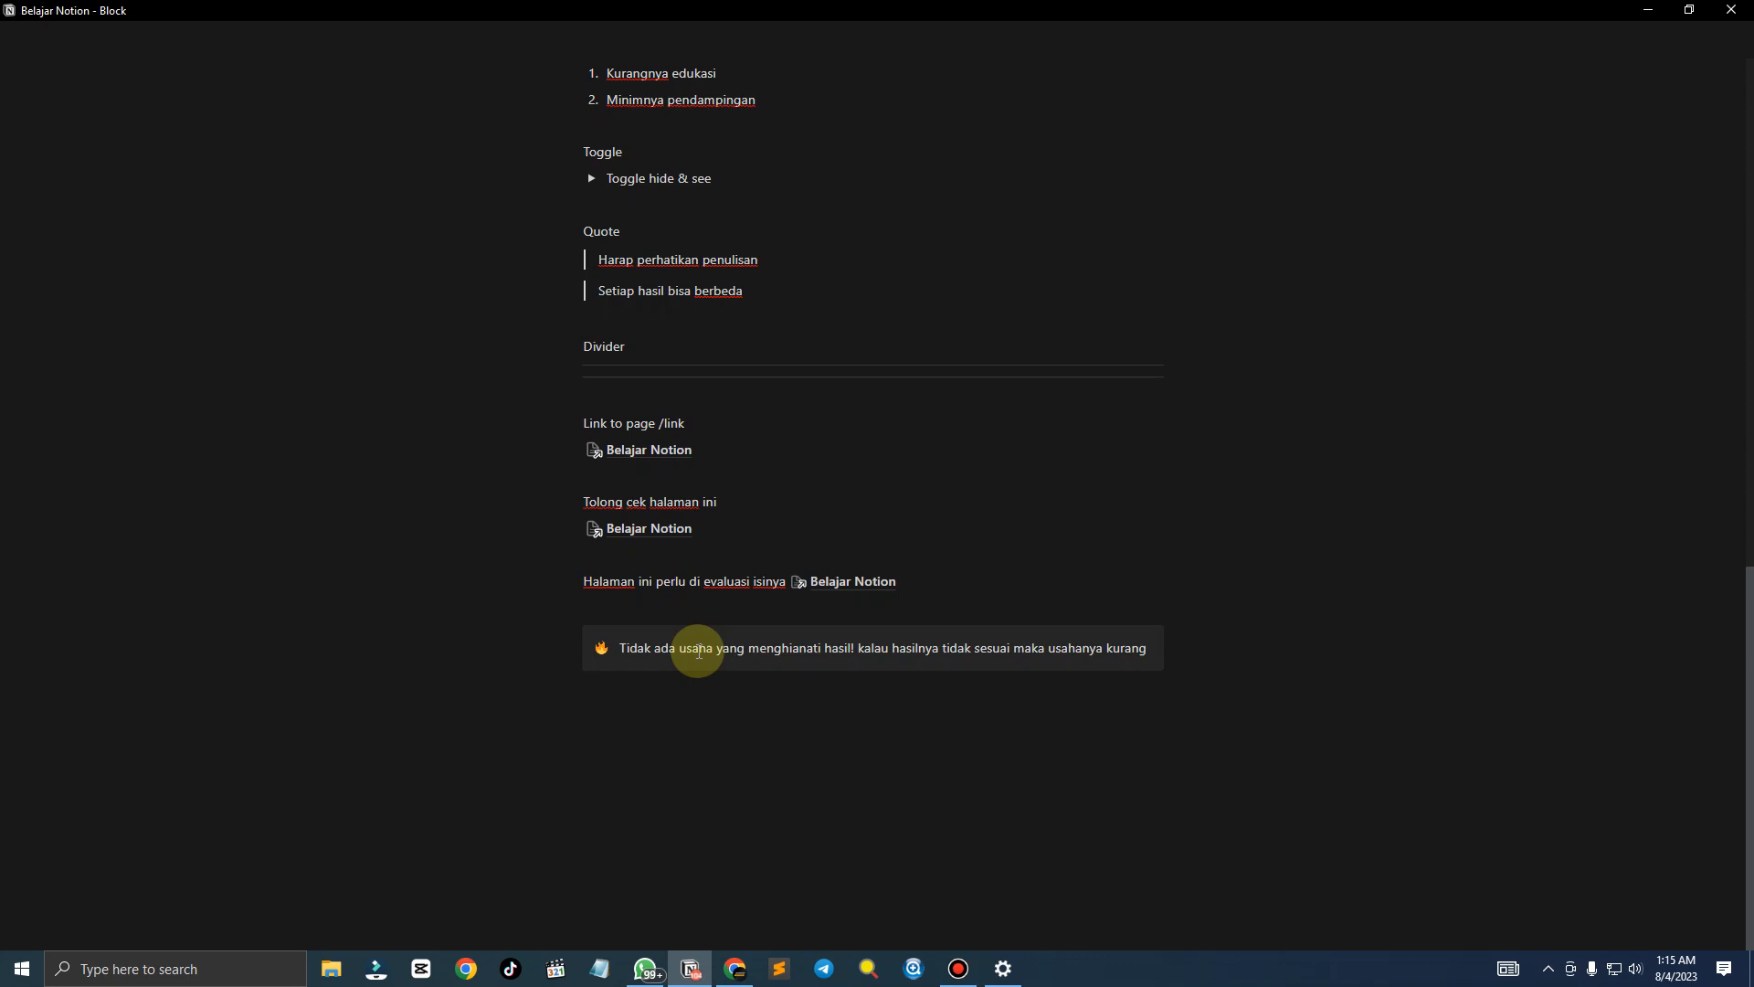
# Add the label "Callout" on a new line directly above the callout block
pyautogui.click(733, 712)
pyautogui.click(652, 612)
pyautogui.press('Return')
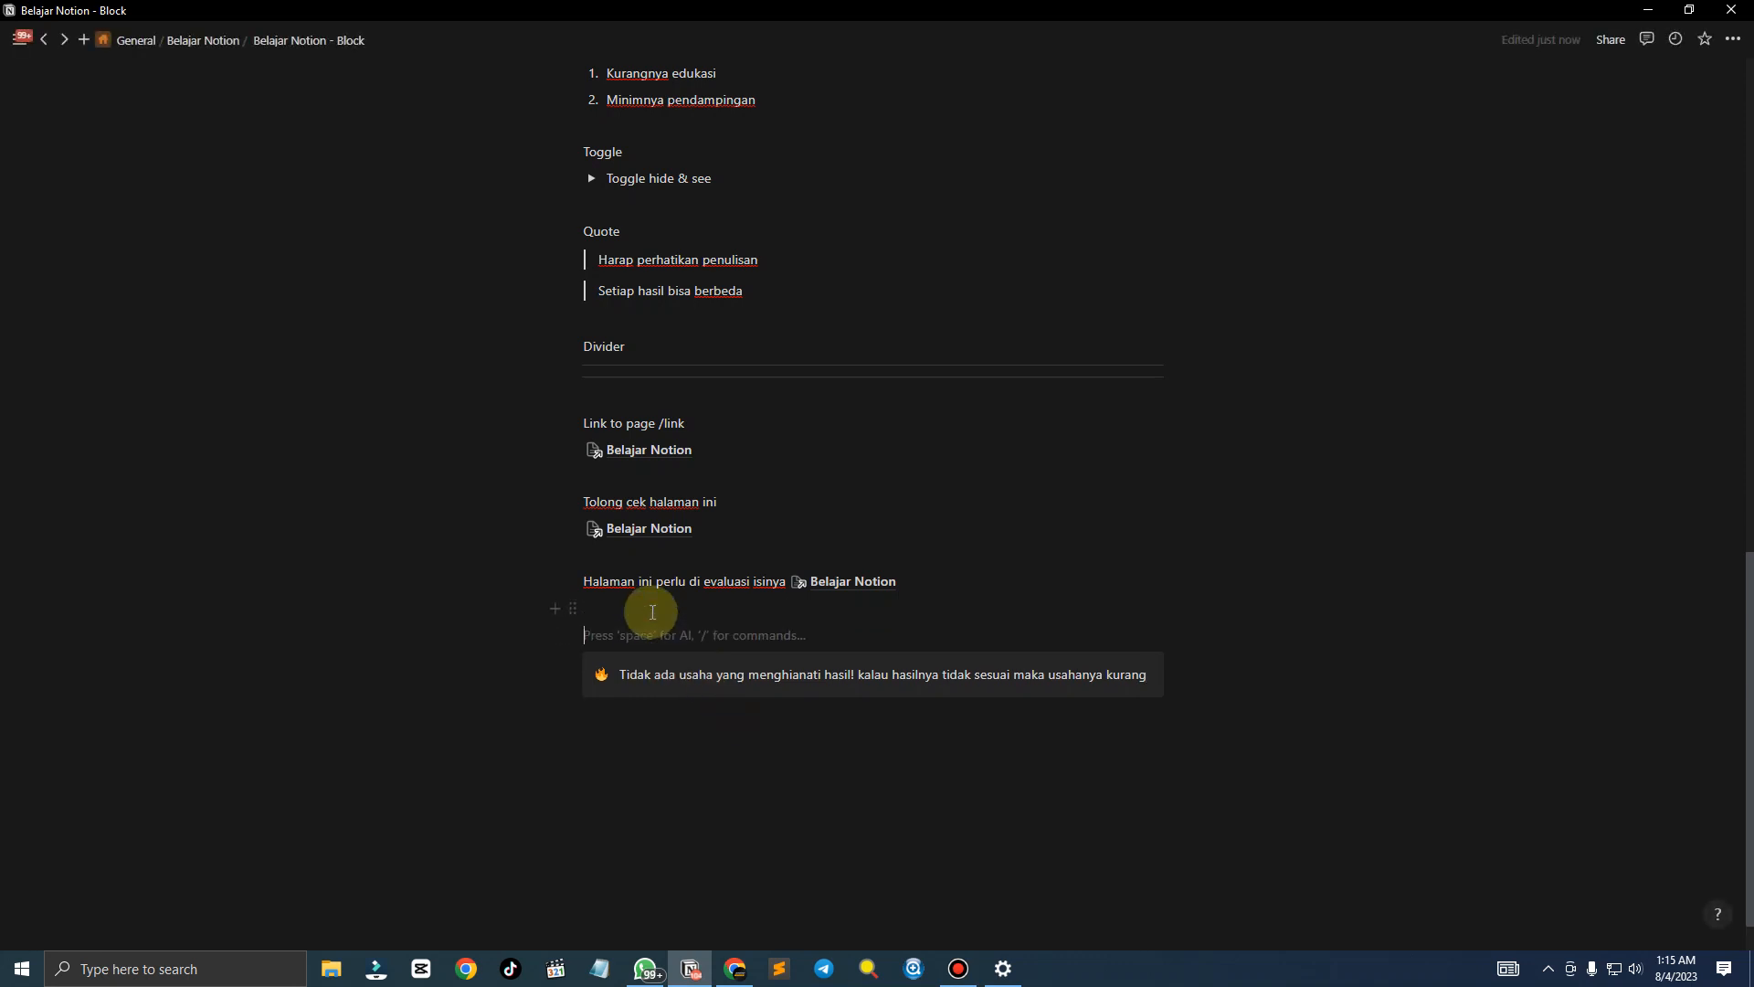
pyautogui.write('Callout')
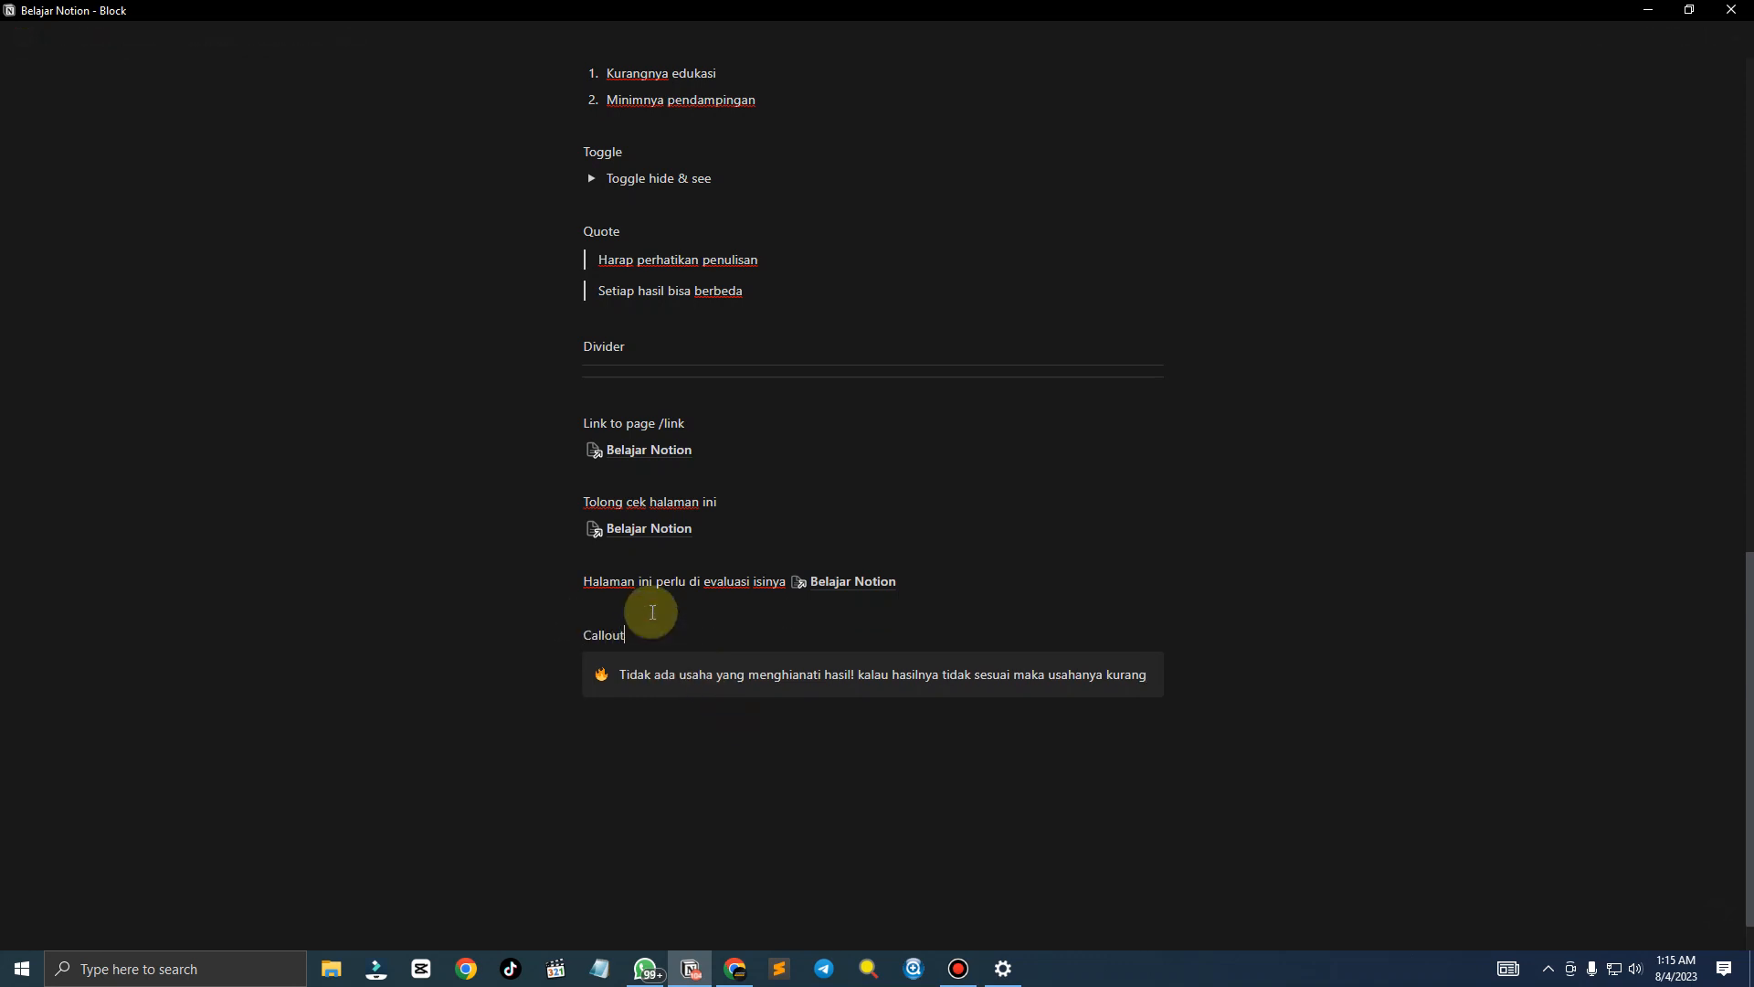
# Look through the available basic blocks and the additional Notion AI actions on a new line below the callout
pyautogui.click(649, 737)
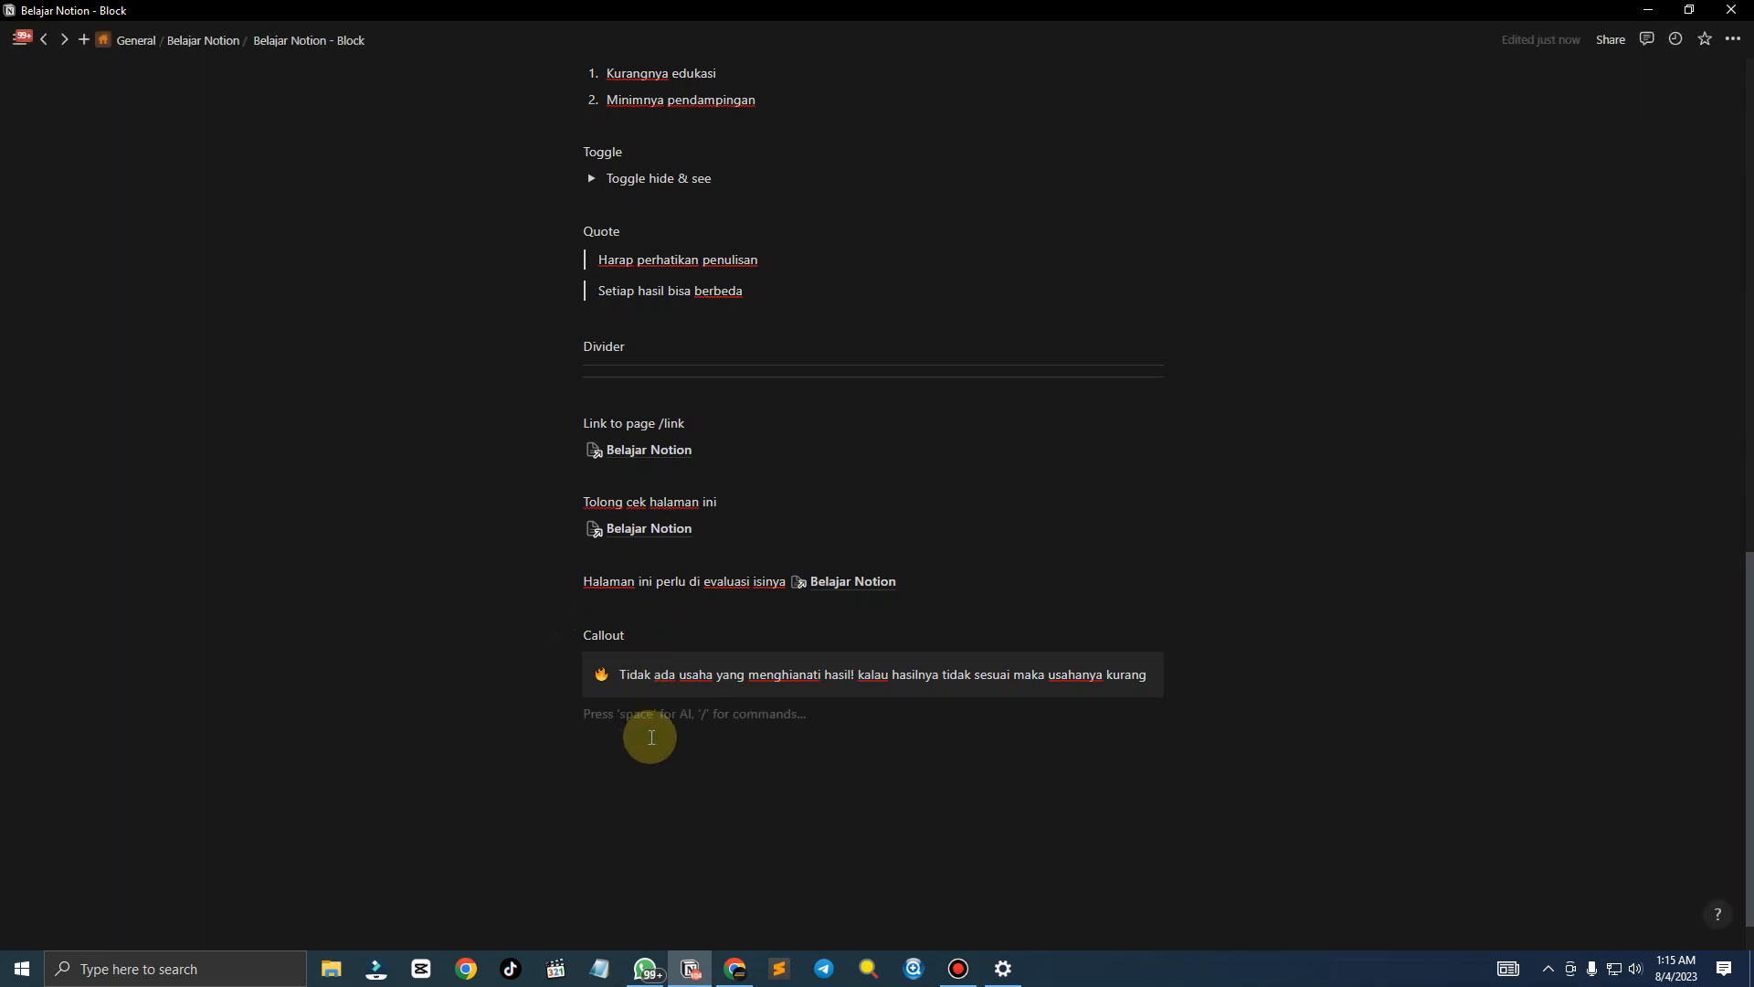
pyautogui.write('/')
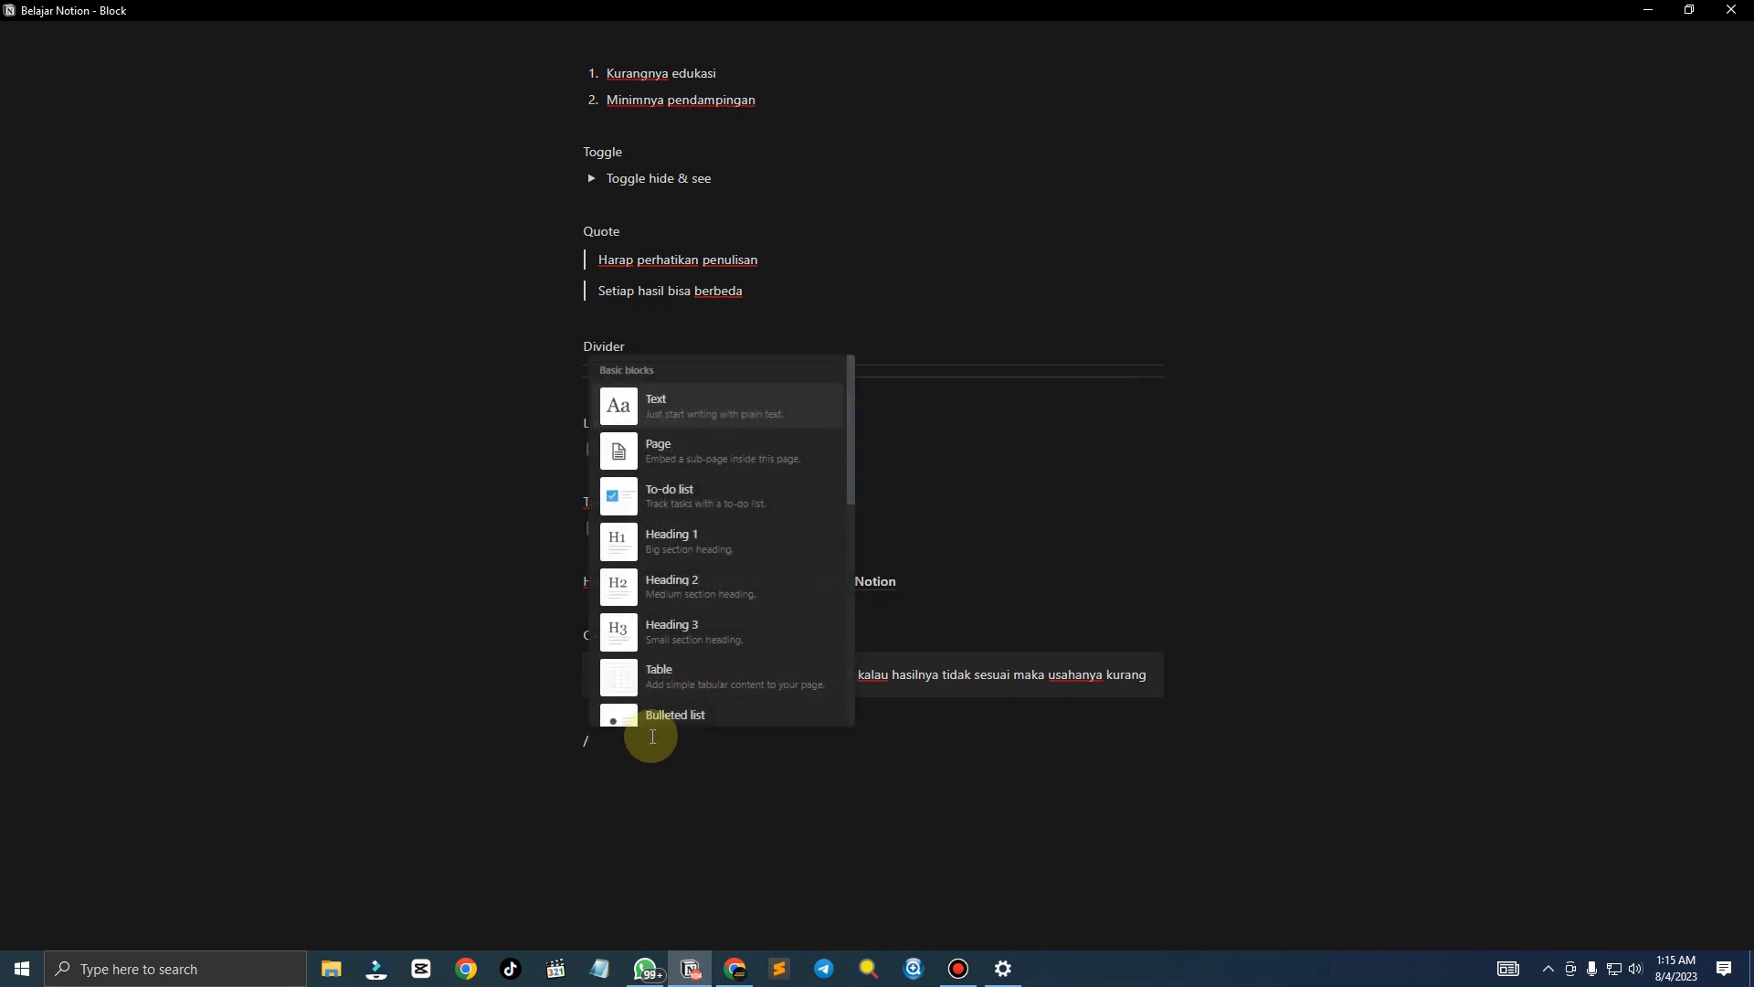
pyautogui.scroll(-5, 685, 673)
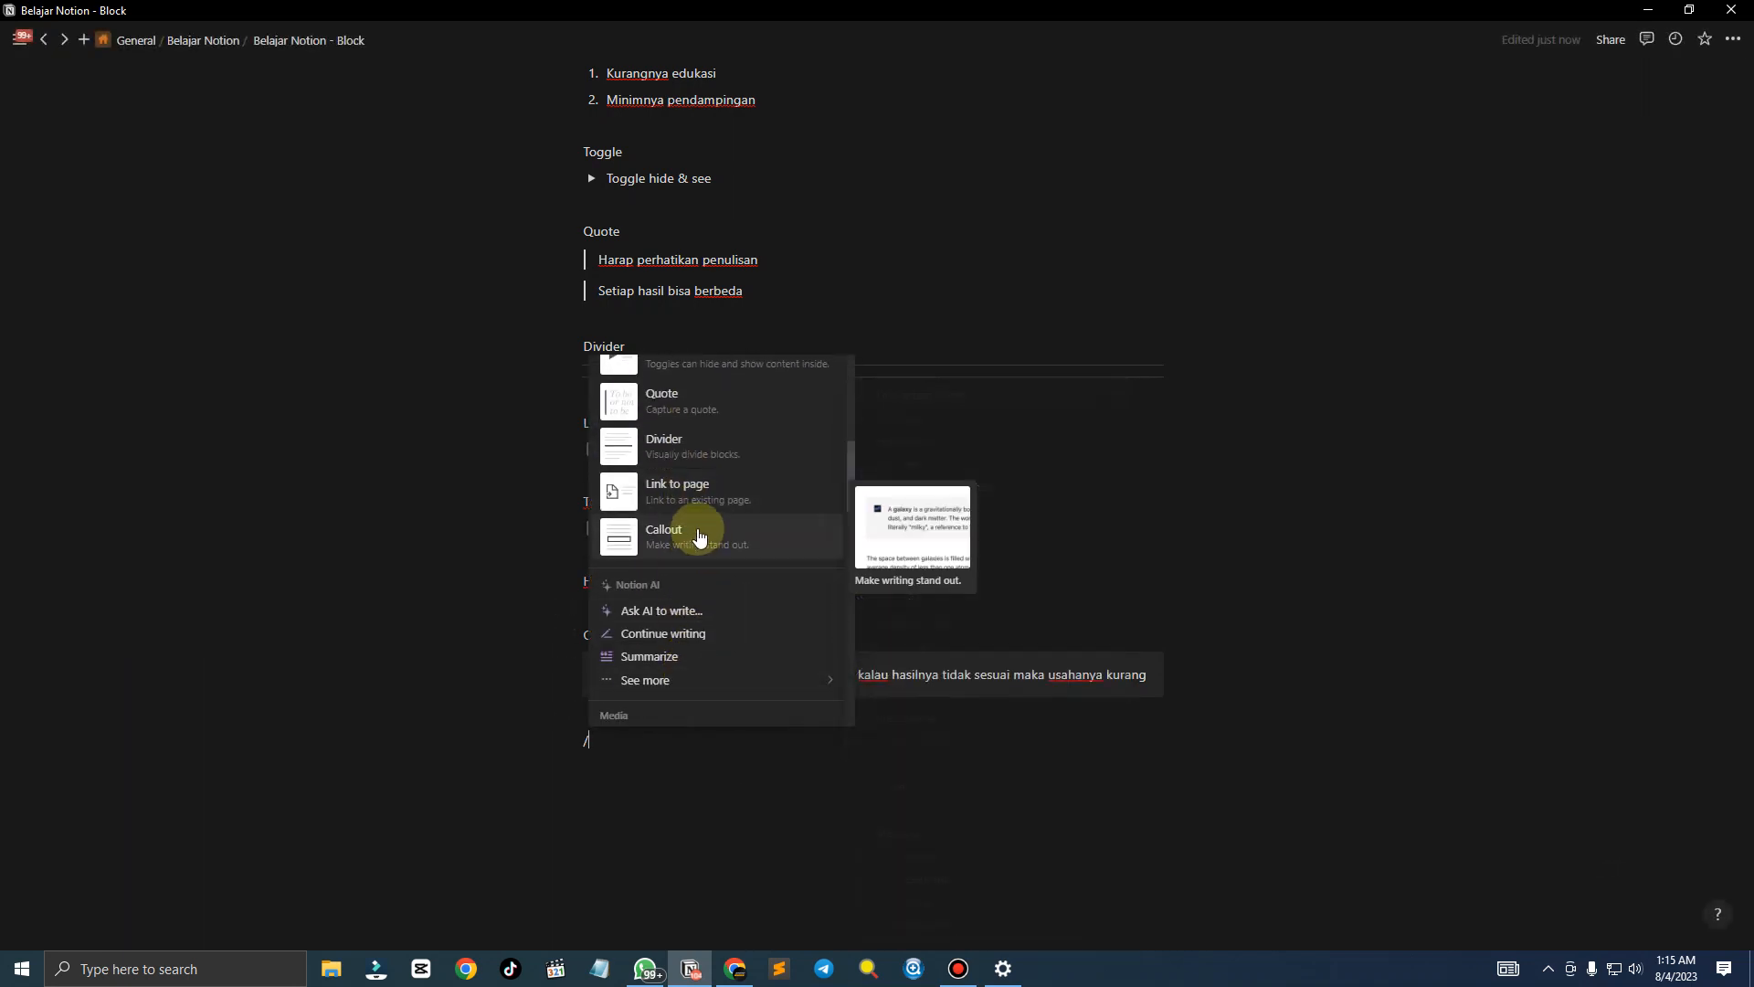
pyautogui.click(674, 680)
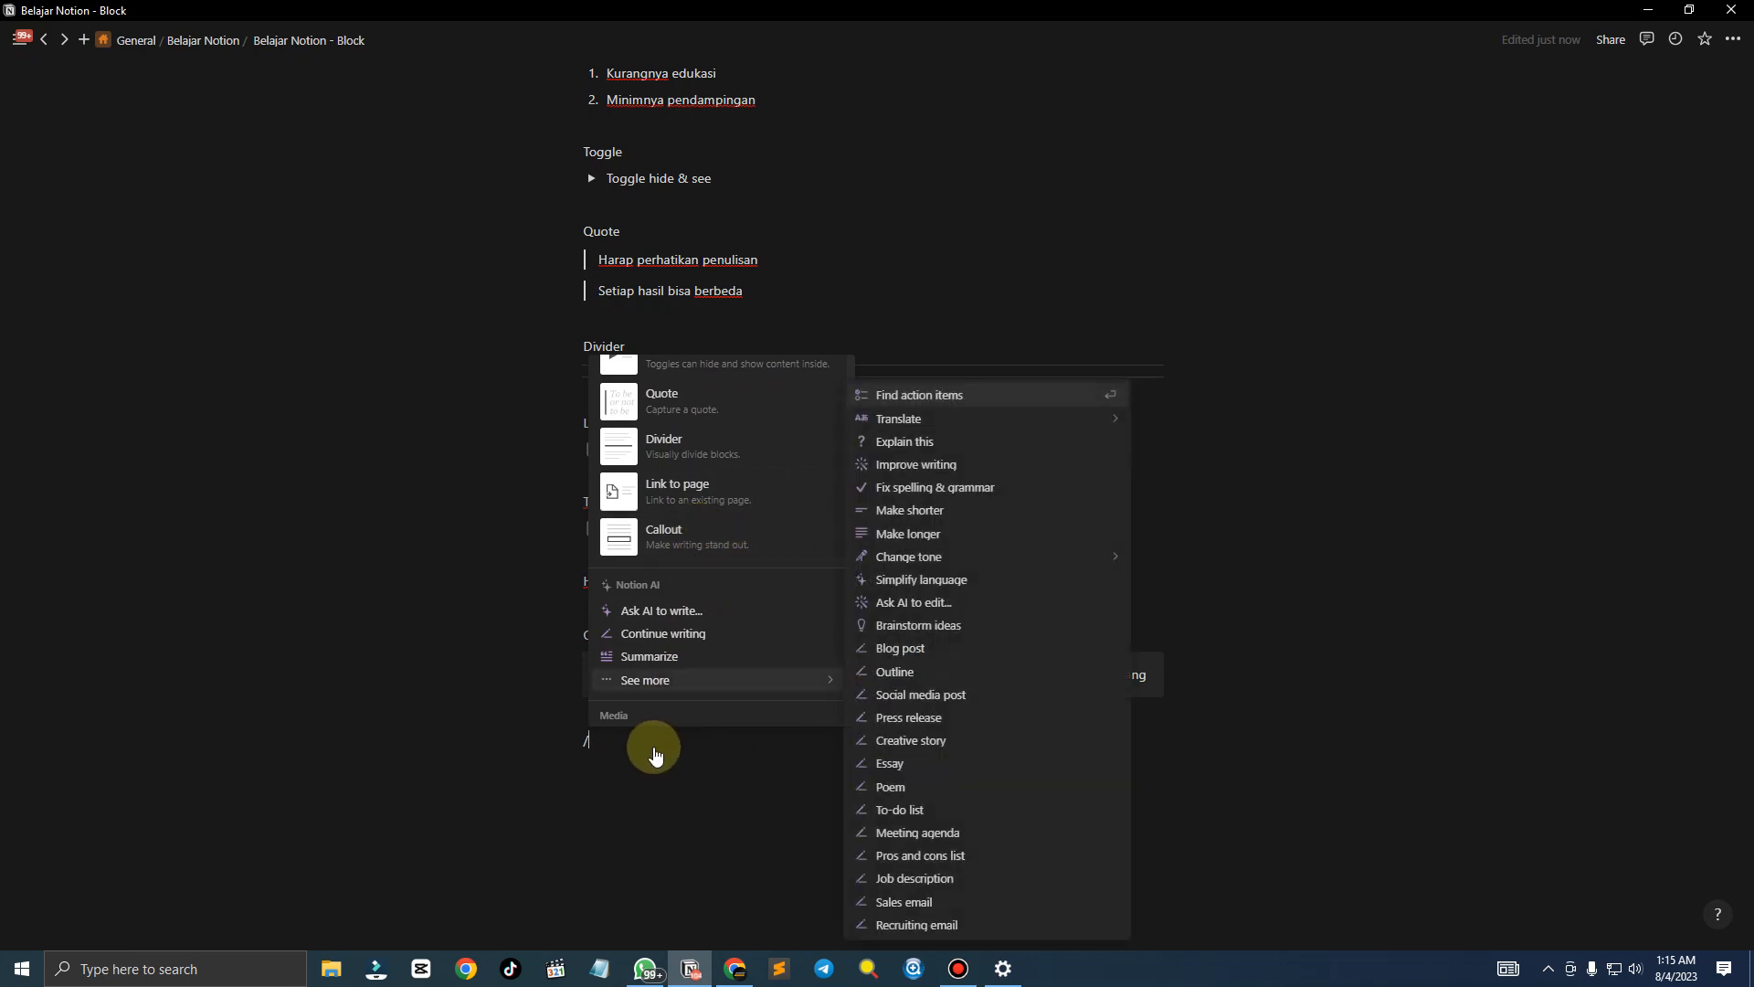
pyautogui.click(683, 742)
pyautogui.press('BackSpace')
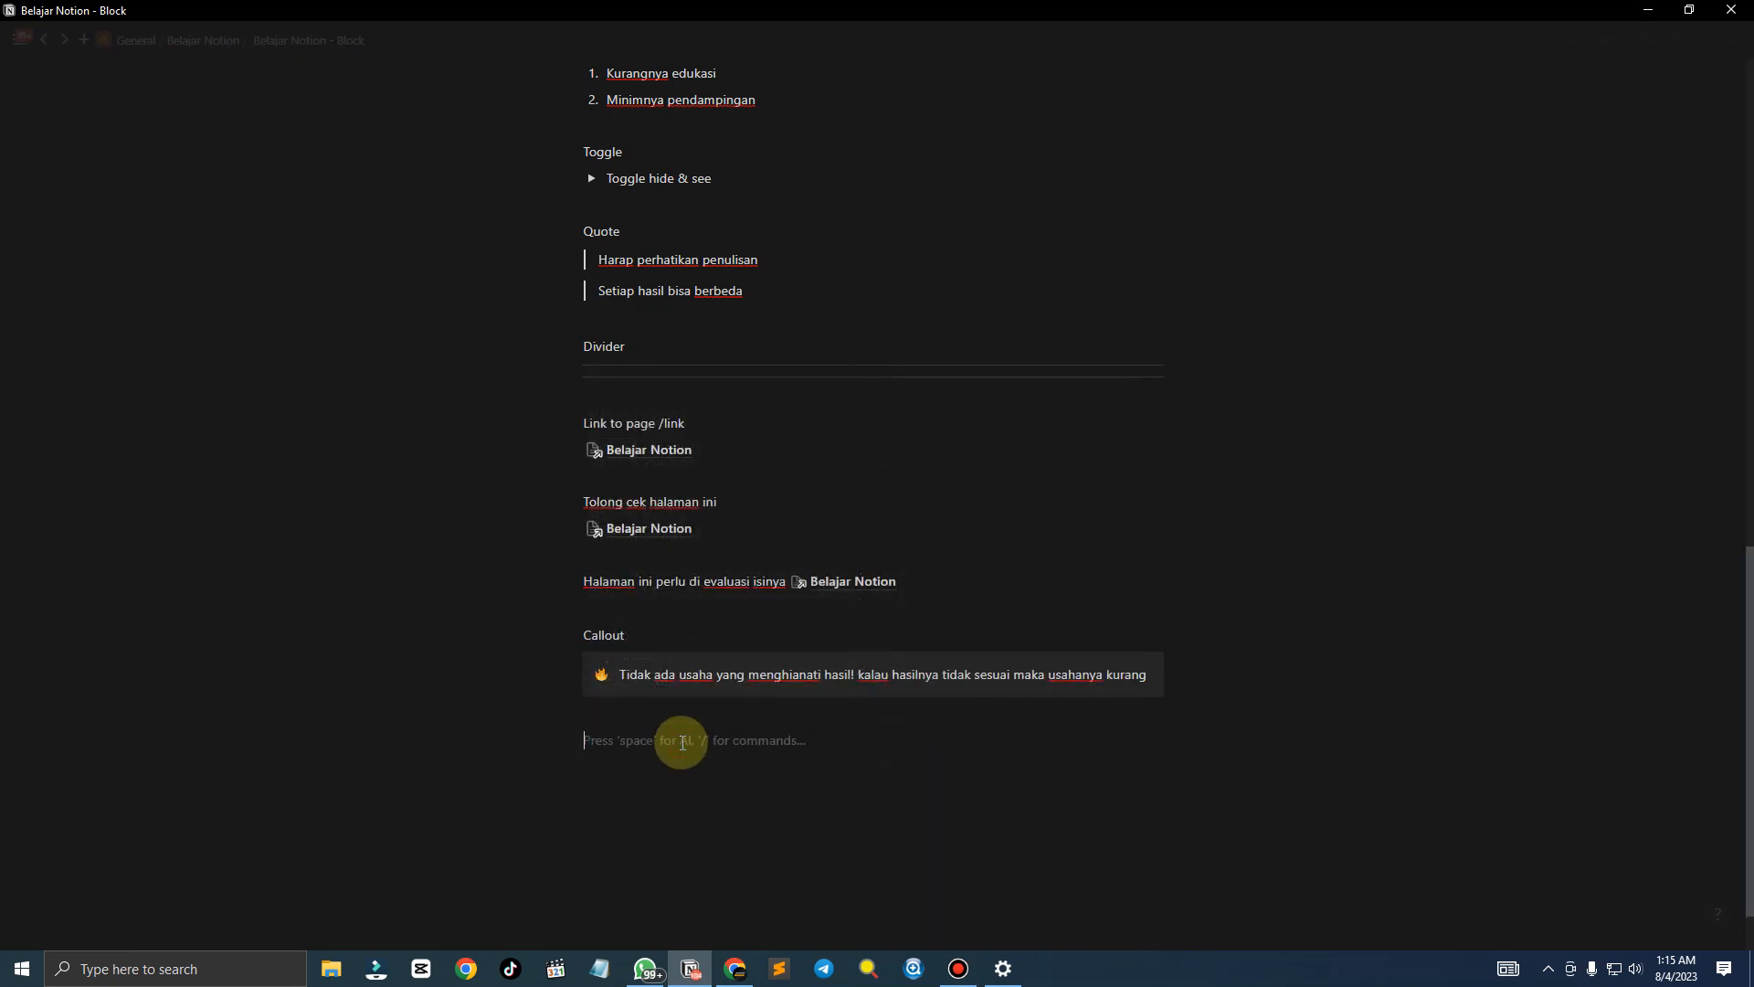
# Uncheck the "Apa itu block" item in the to-do list beneath the page title
pyautogui.scroll(4, 682, 738)
pyautogui.scroll(9, 682, 737)
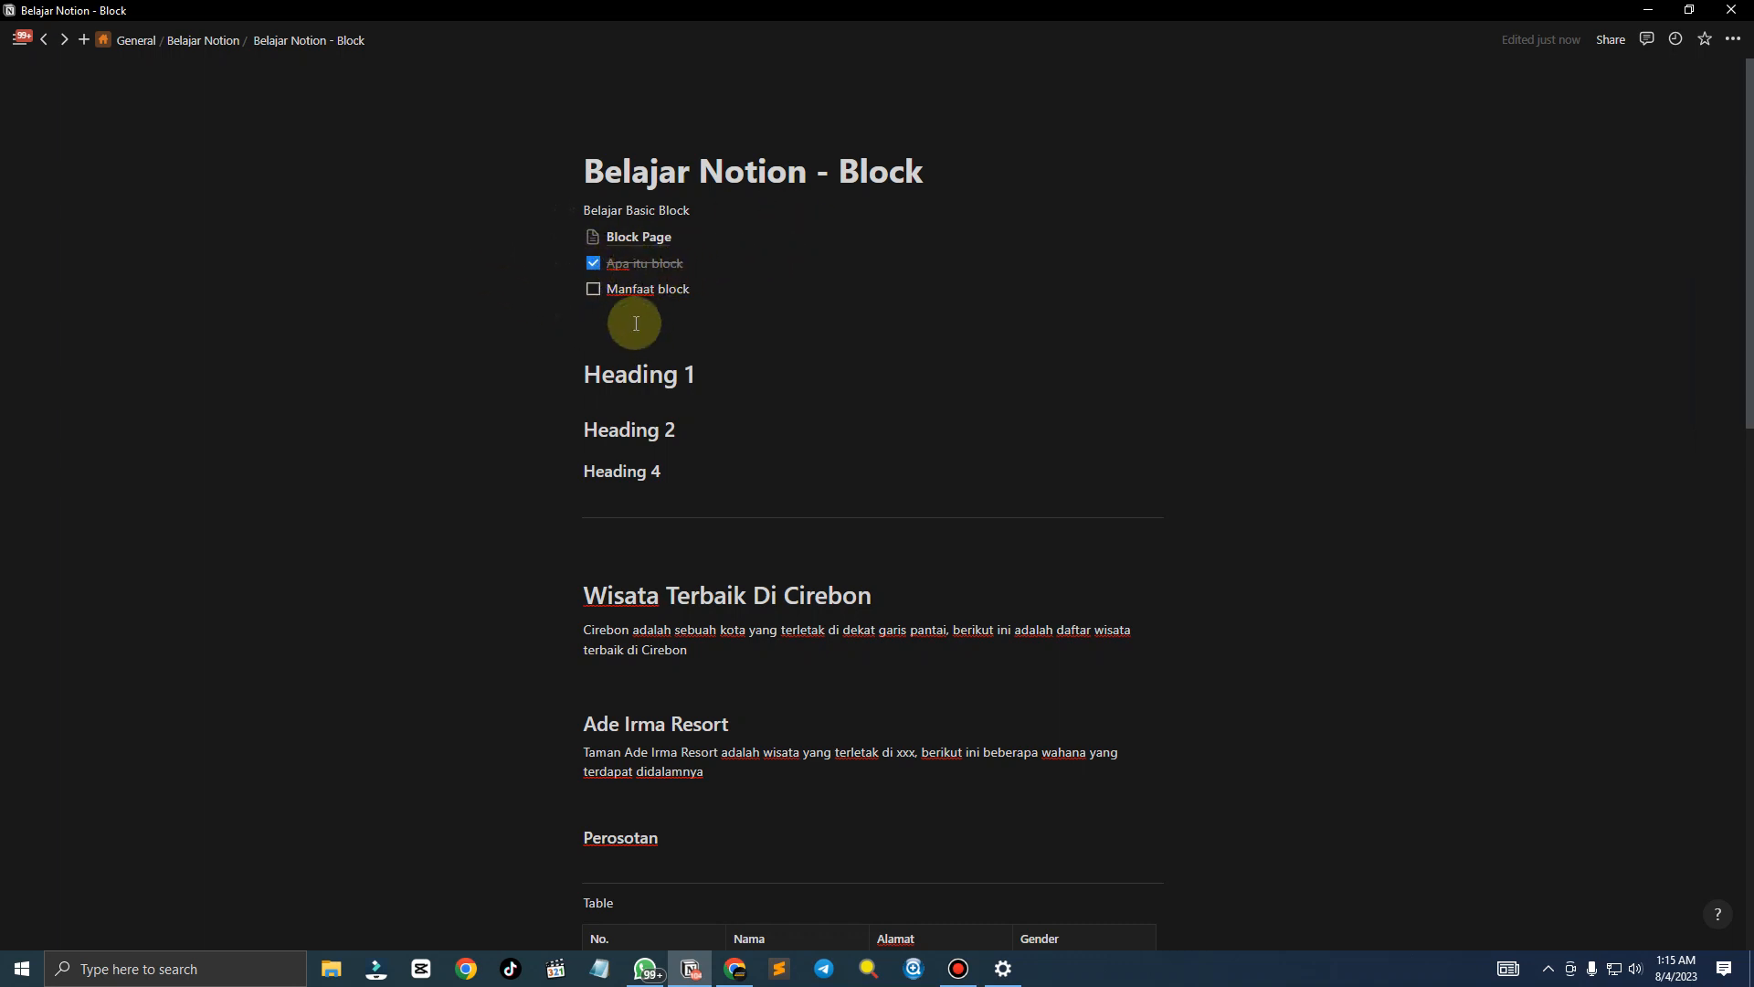
pyautogui.click(593, 264)
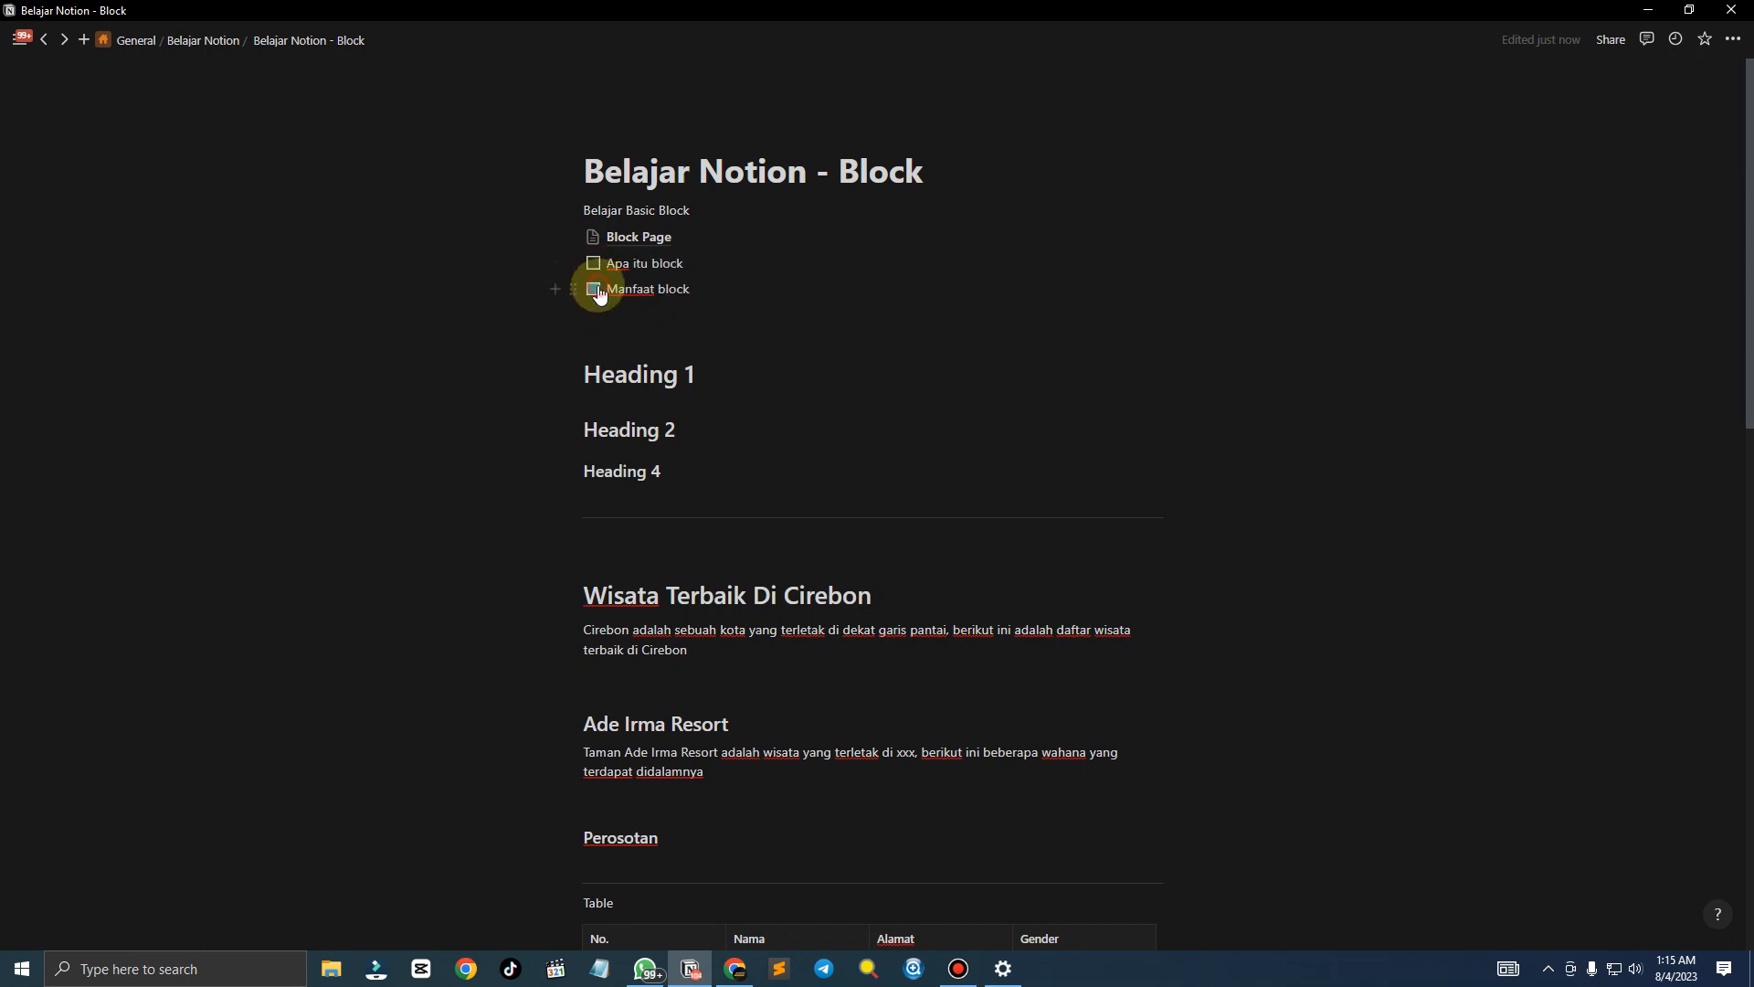
pyautogui.click(594, 289)
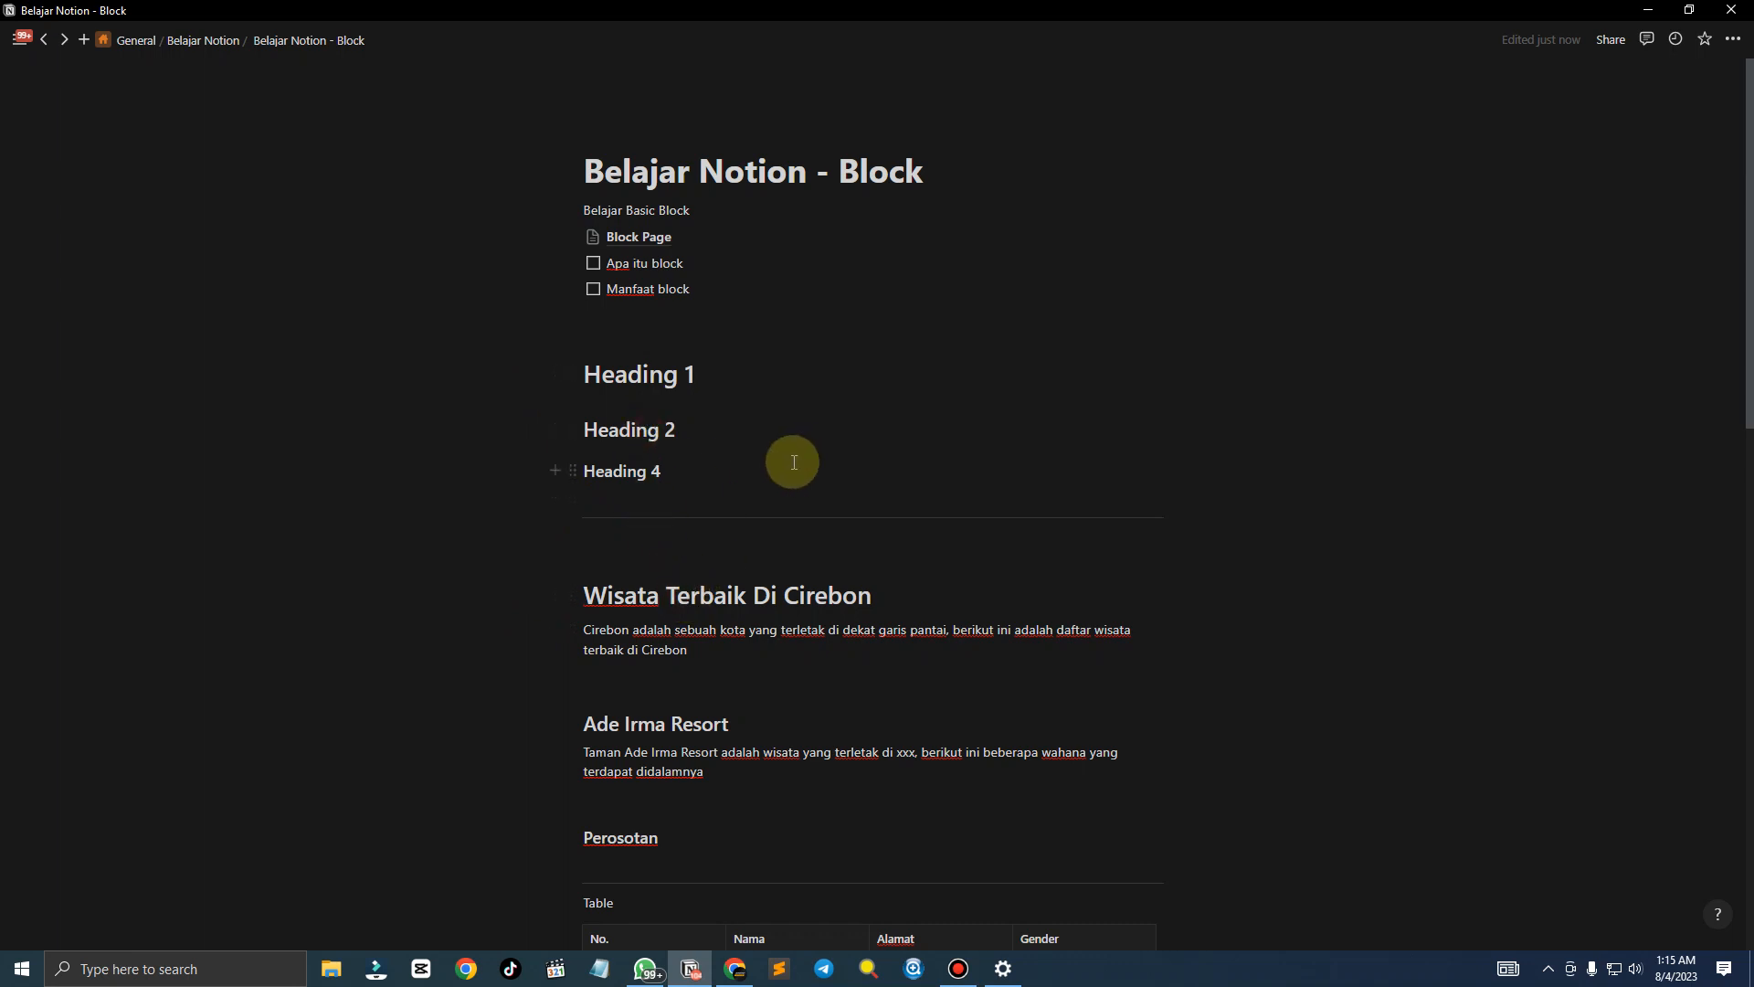
# Correct the text of the third heading sample below "Heading 2" to "Heading 3"
pyautogui.click(666, 462)
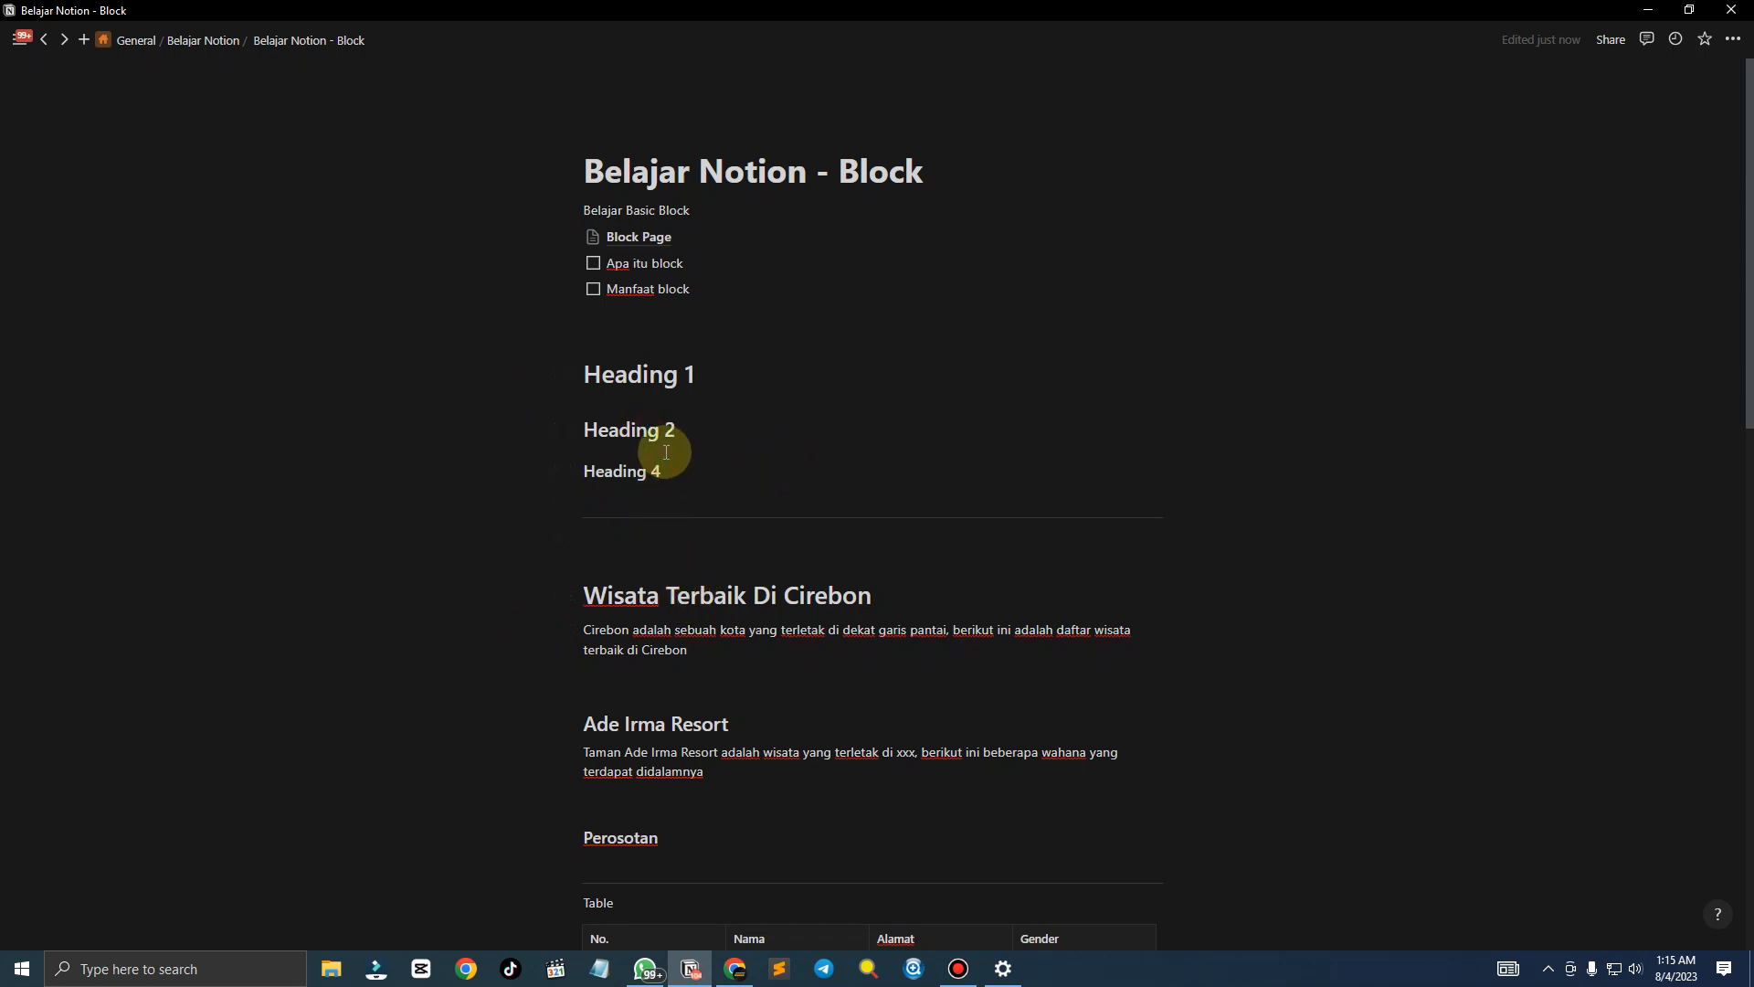
pyautogui.press('BackSpace')
pyautogui.write('3')
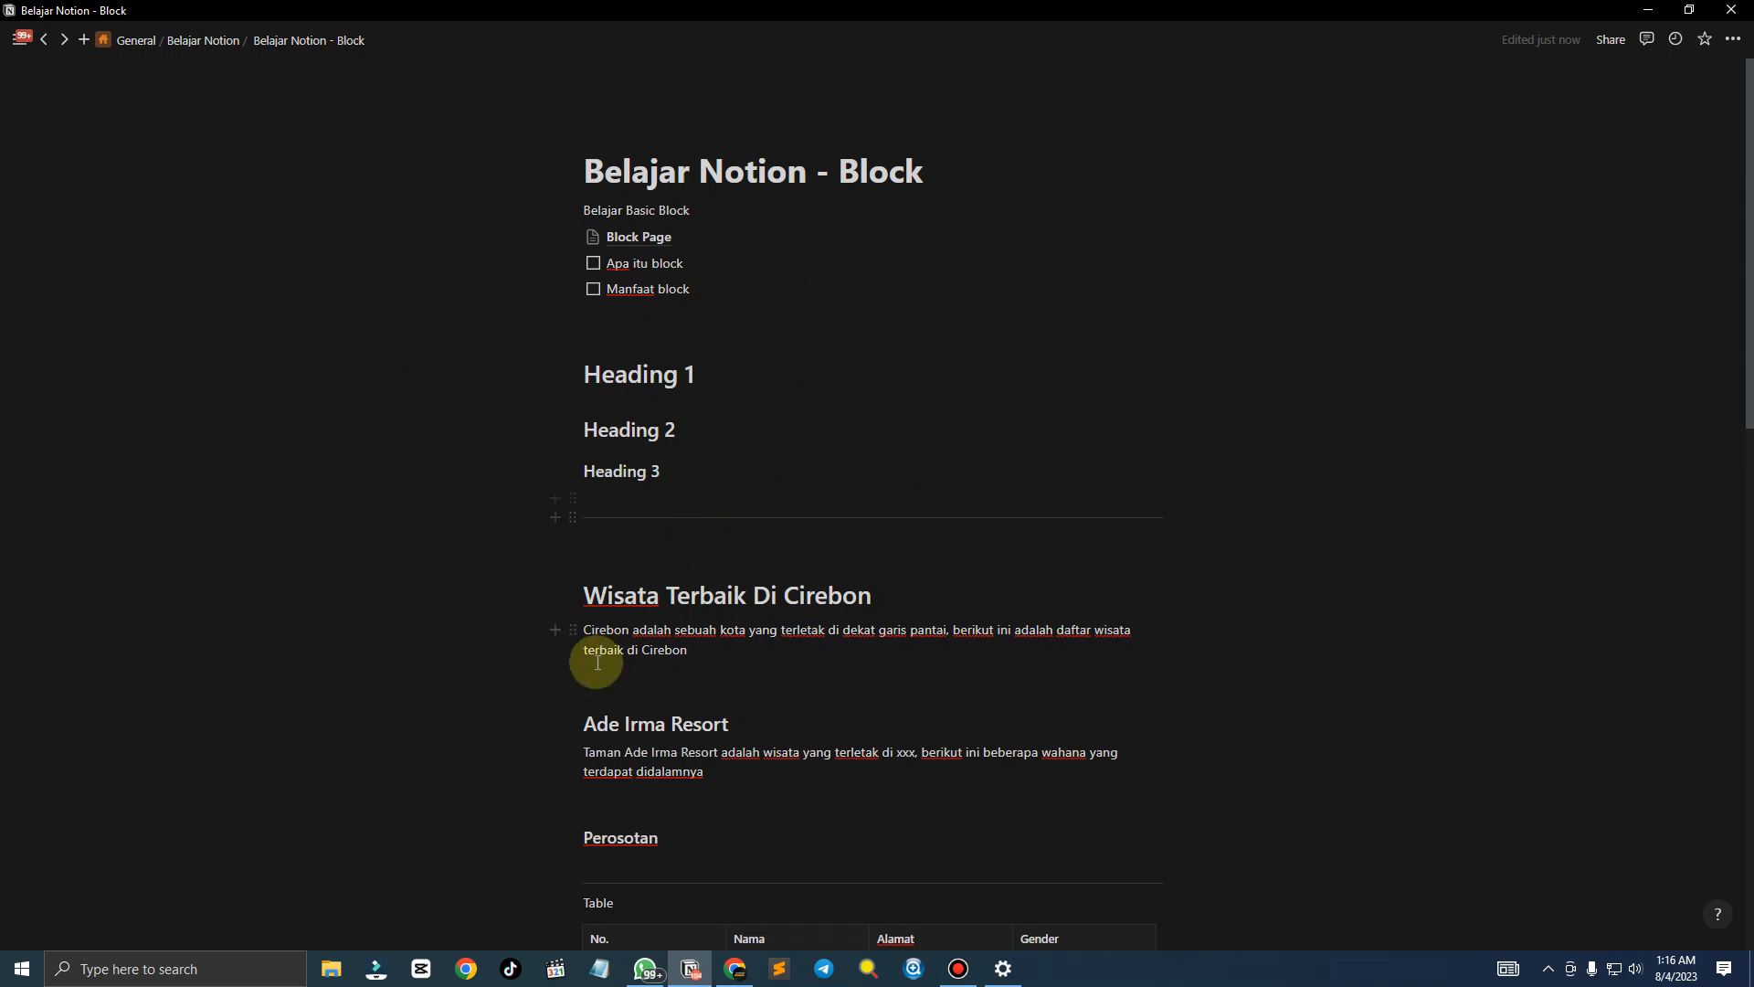
# Review the "Wisata Terbaik Di Cirebon" heading example, the table, and the bulleted, numbered and toggle list examples
pyautogui.scroll(-2, 666, 642)
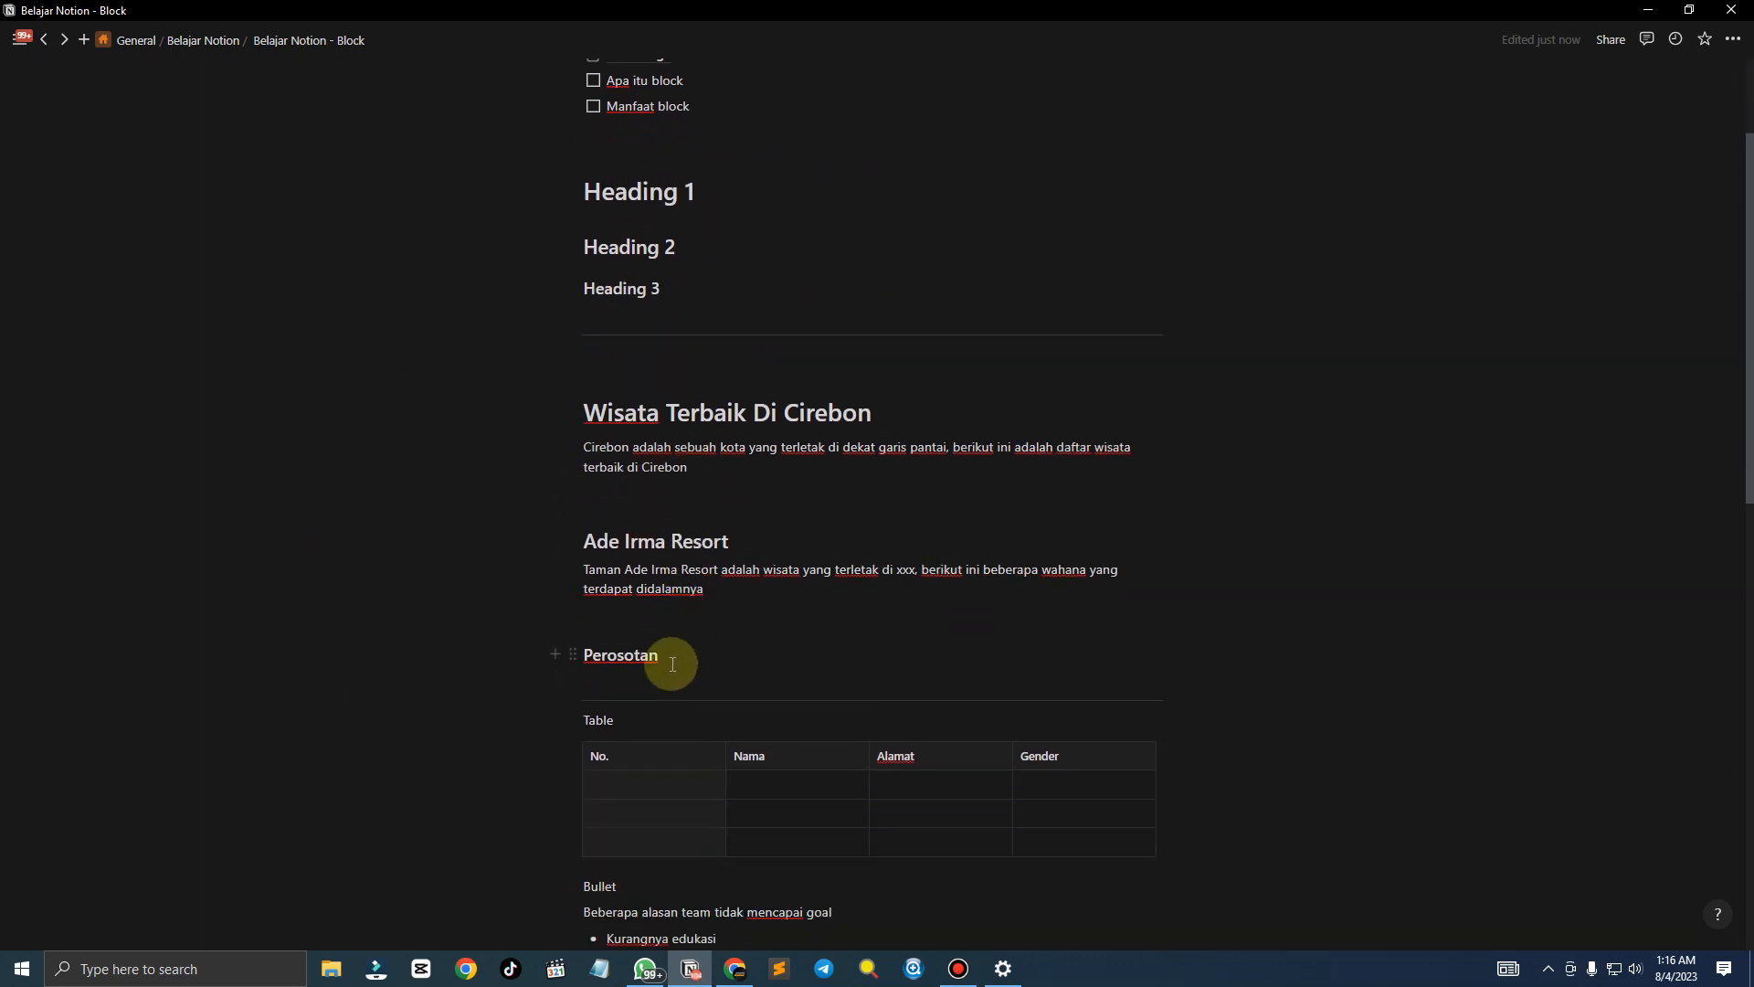
pyautogui.moveTo(673, 658); pyautogui.dragTo(553, 407)
pyautogui.click(697, 581)
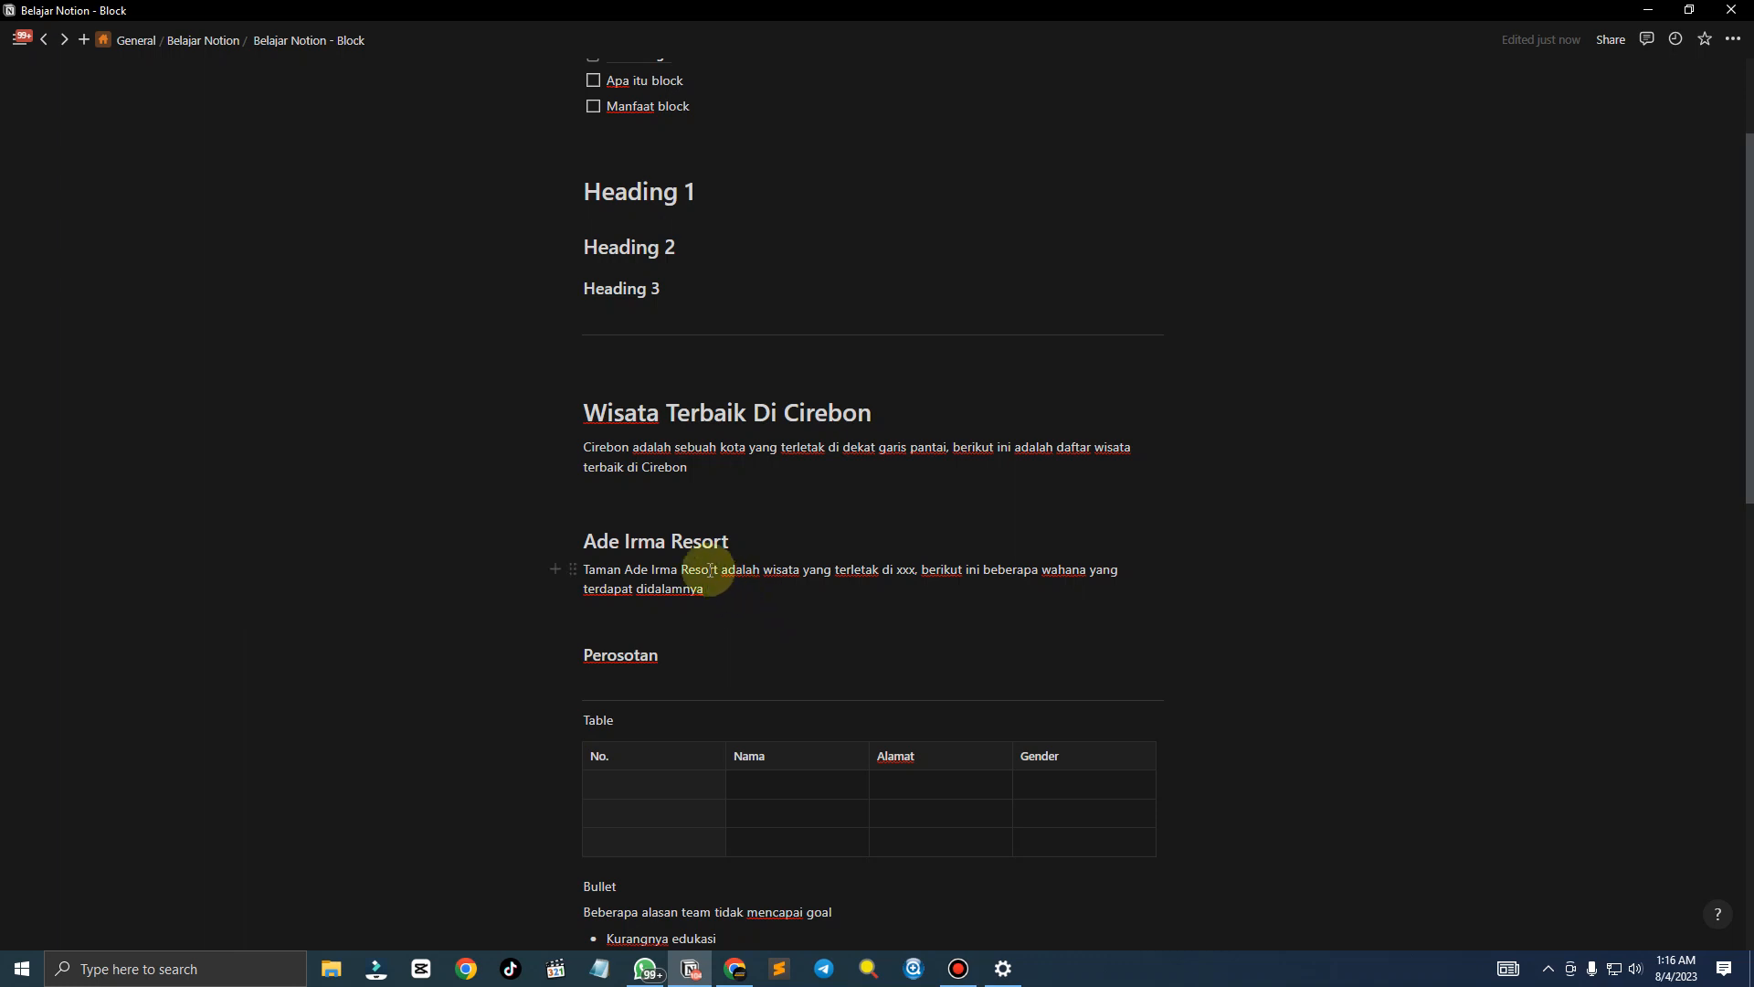
pyautogui.scroll(-3, 661, 716)
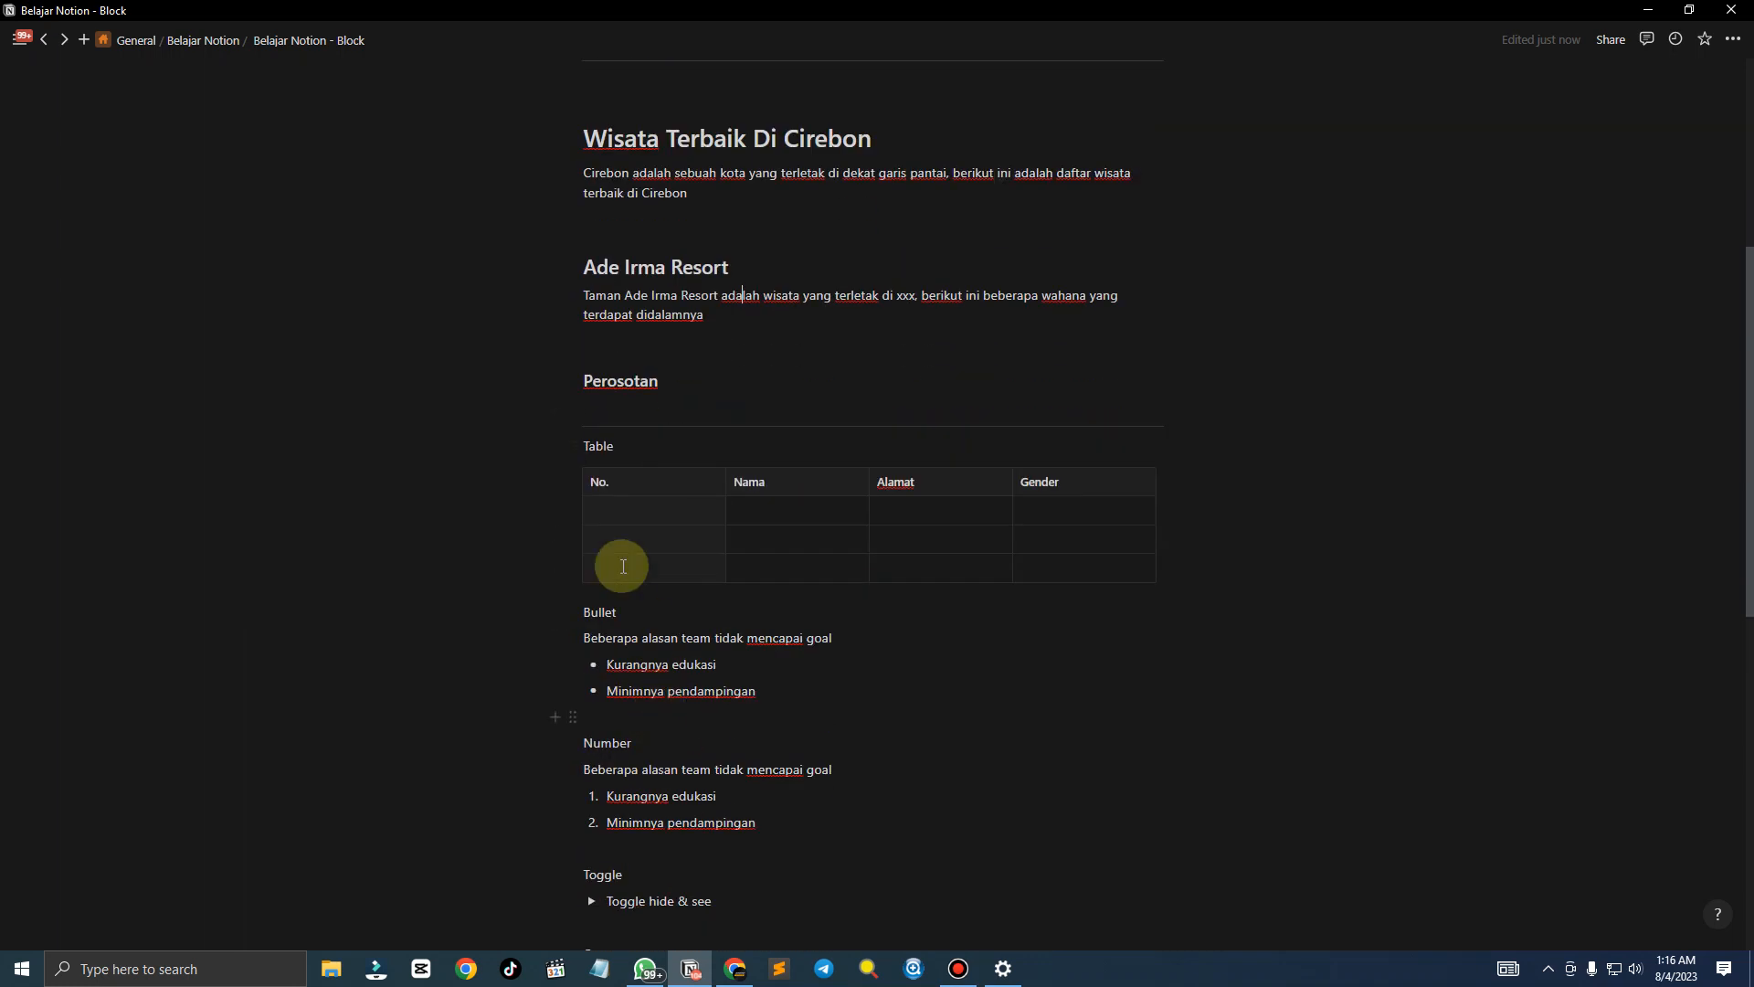
pyautogui.doubleClick(598, 446)
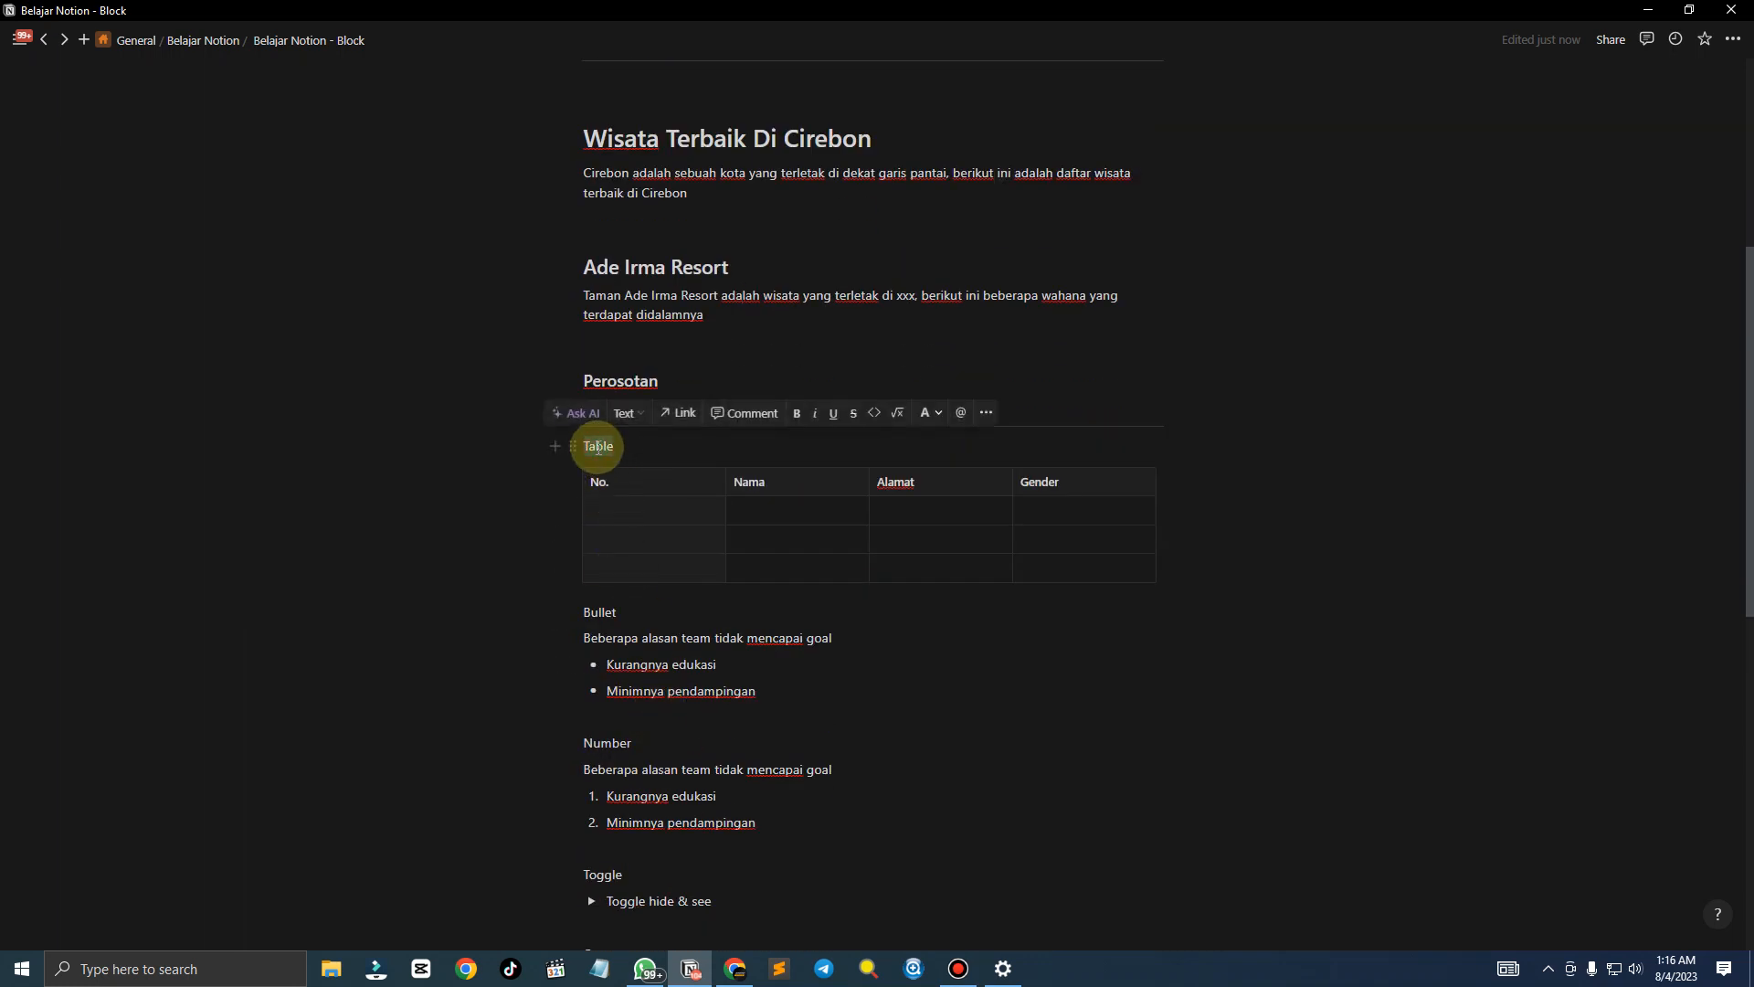
pyautogui.click(824, 507)
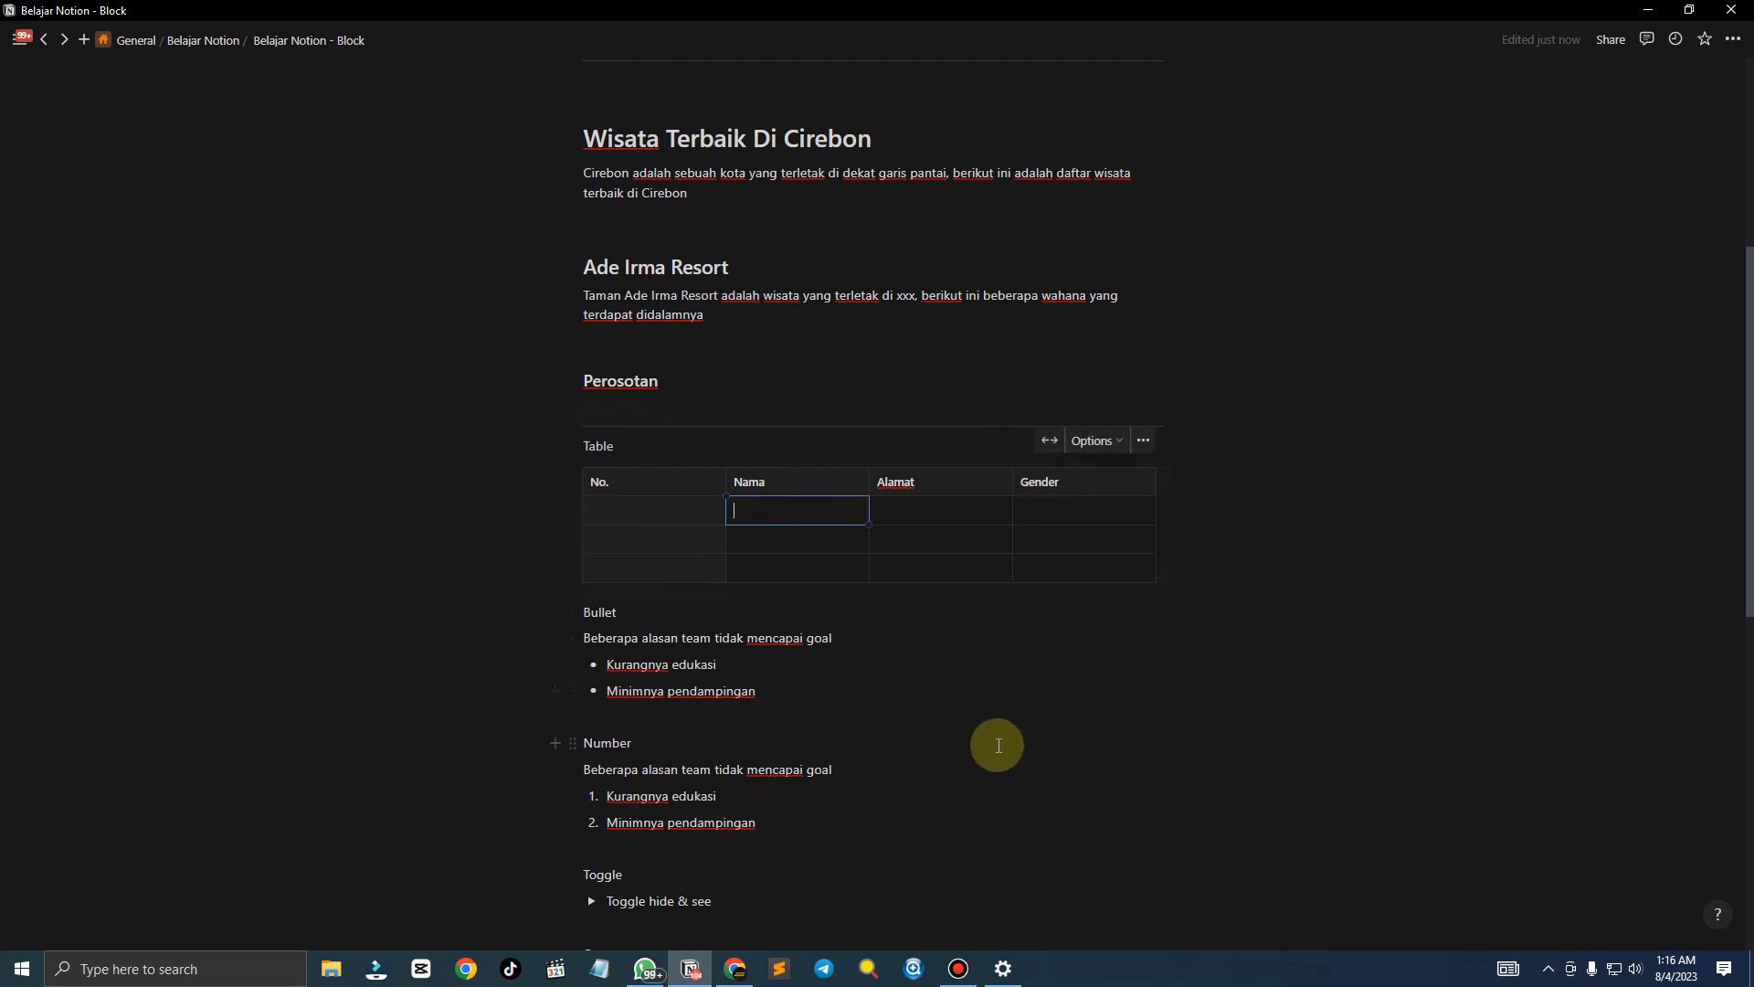
pyautogui.scroll(-1, 599, 709)
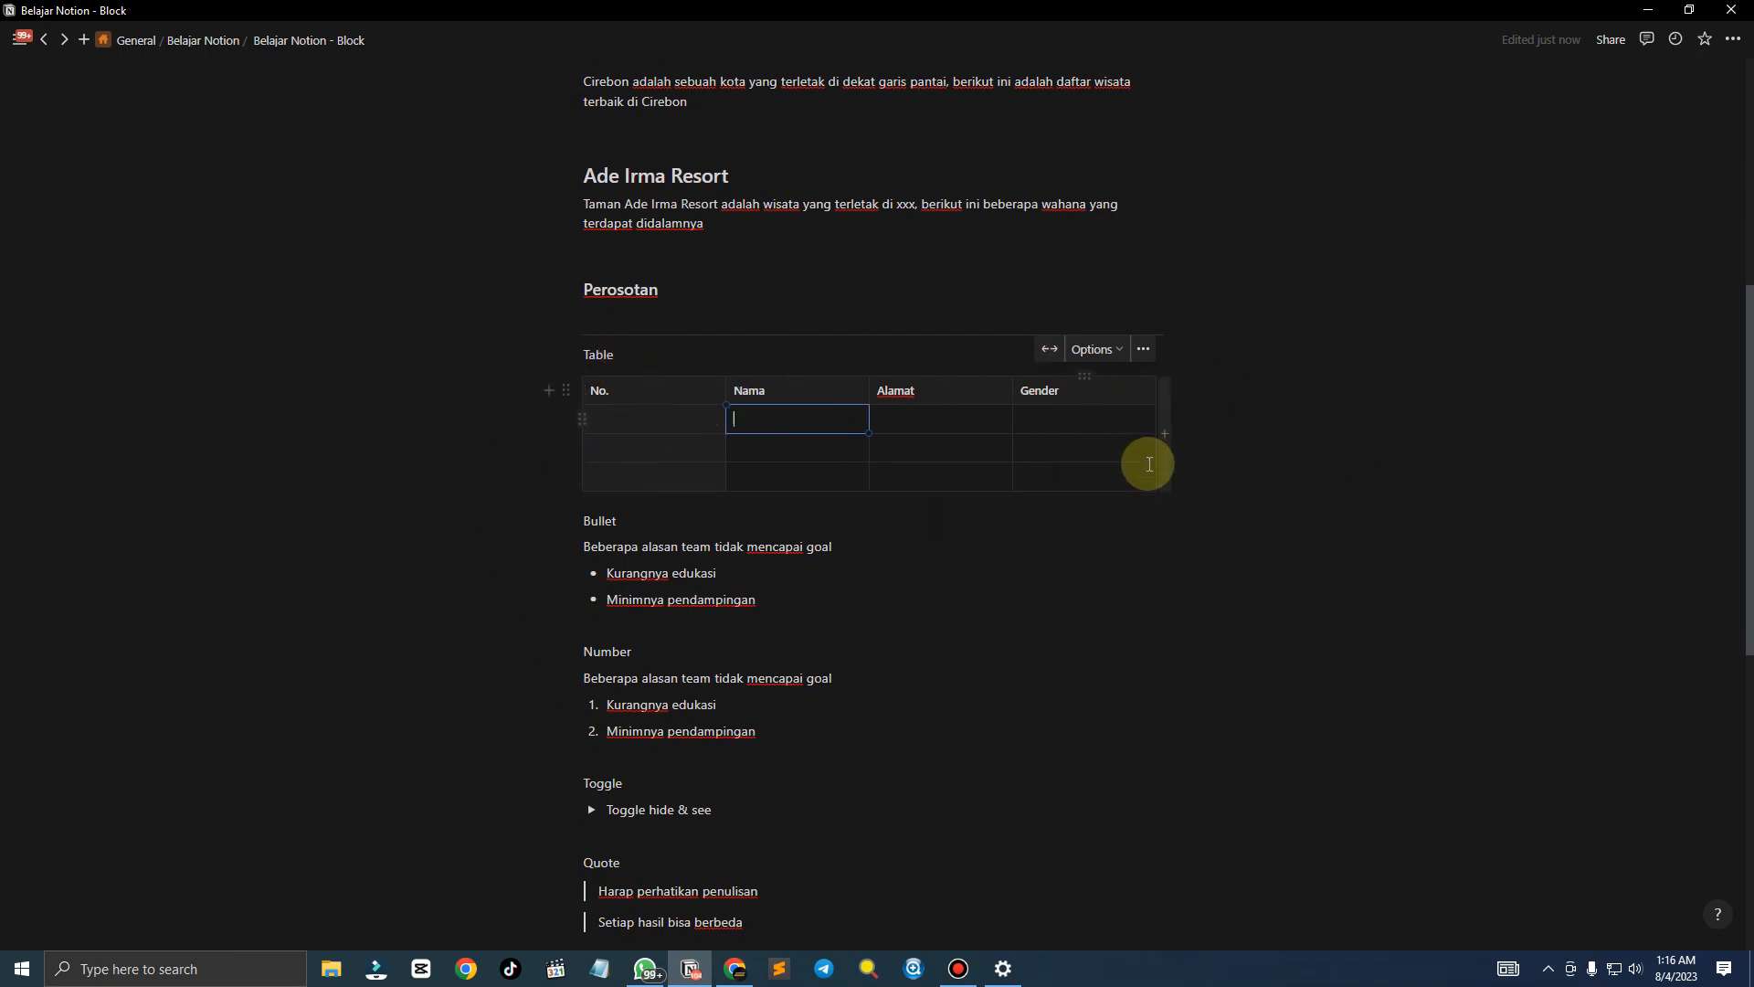
pyautogui.click(677, 521)
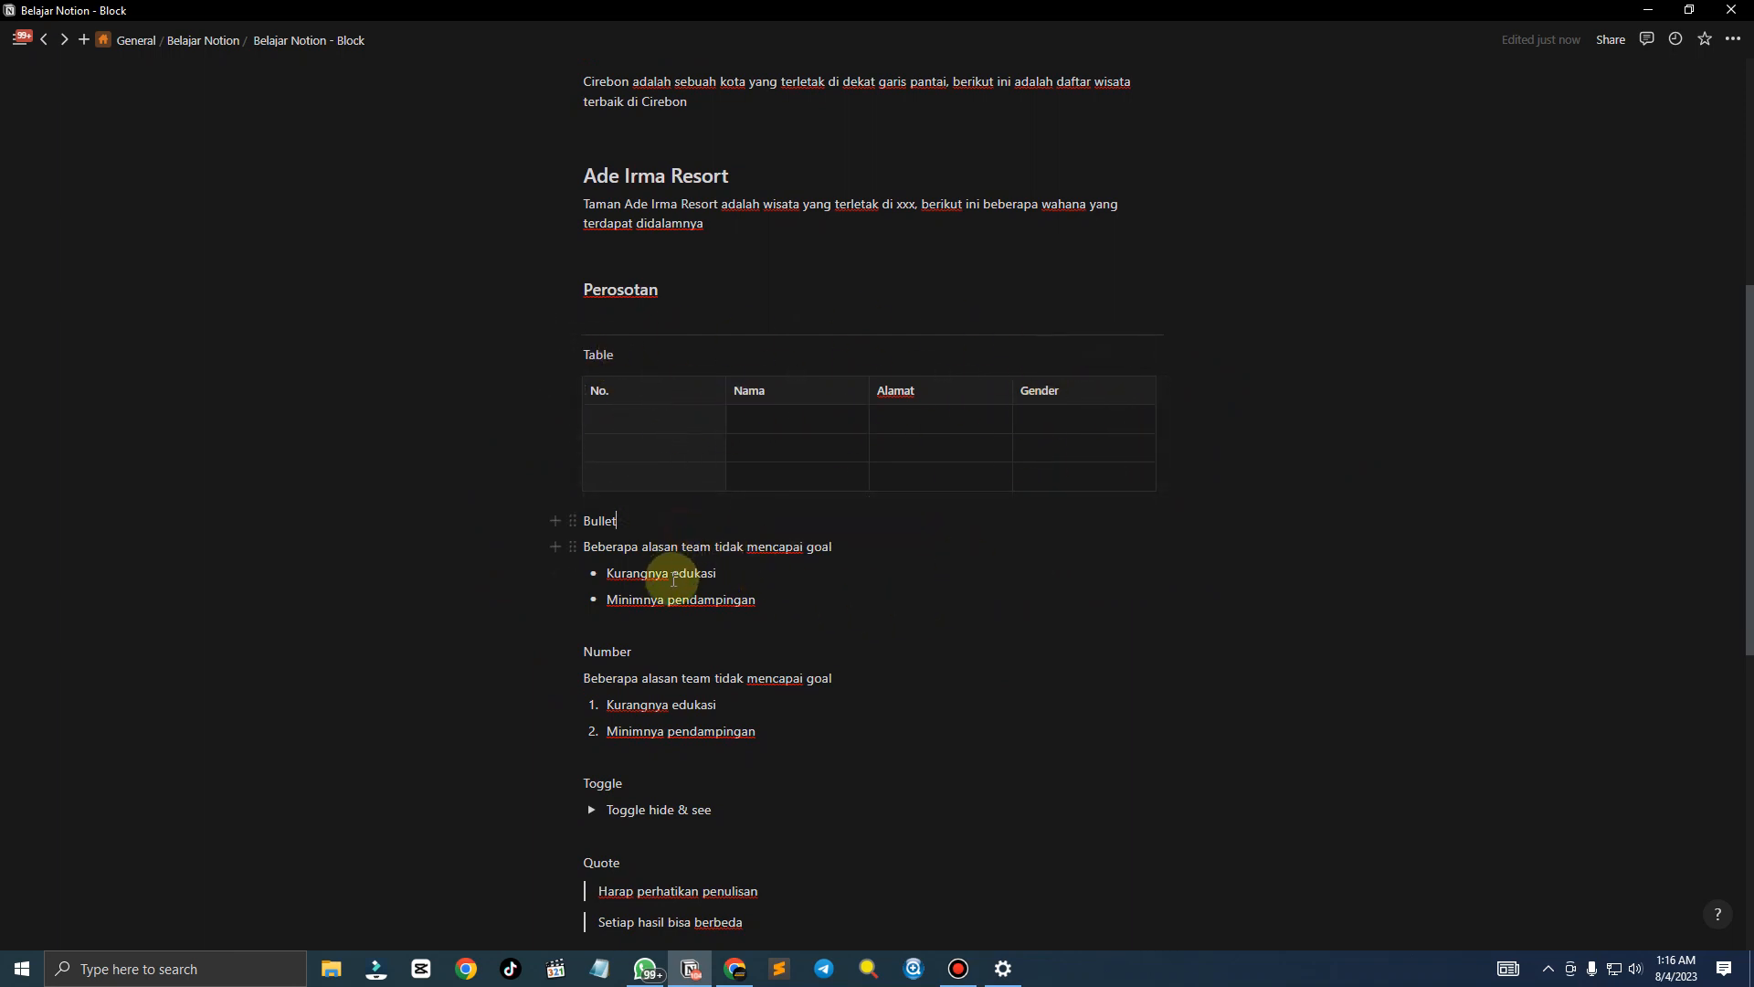
pyautogui.click(670, 575)
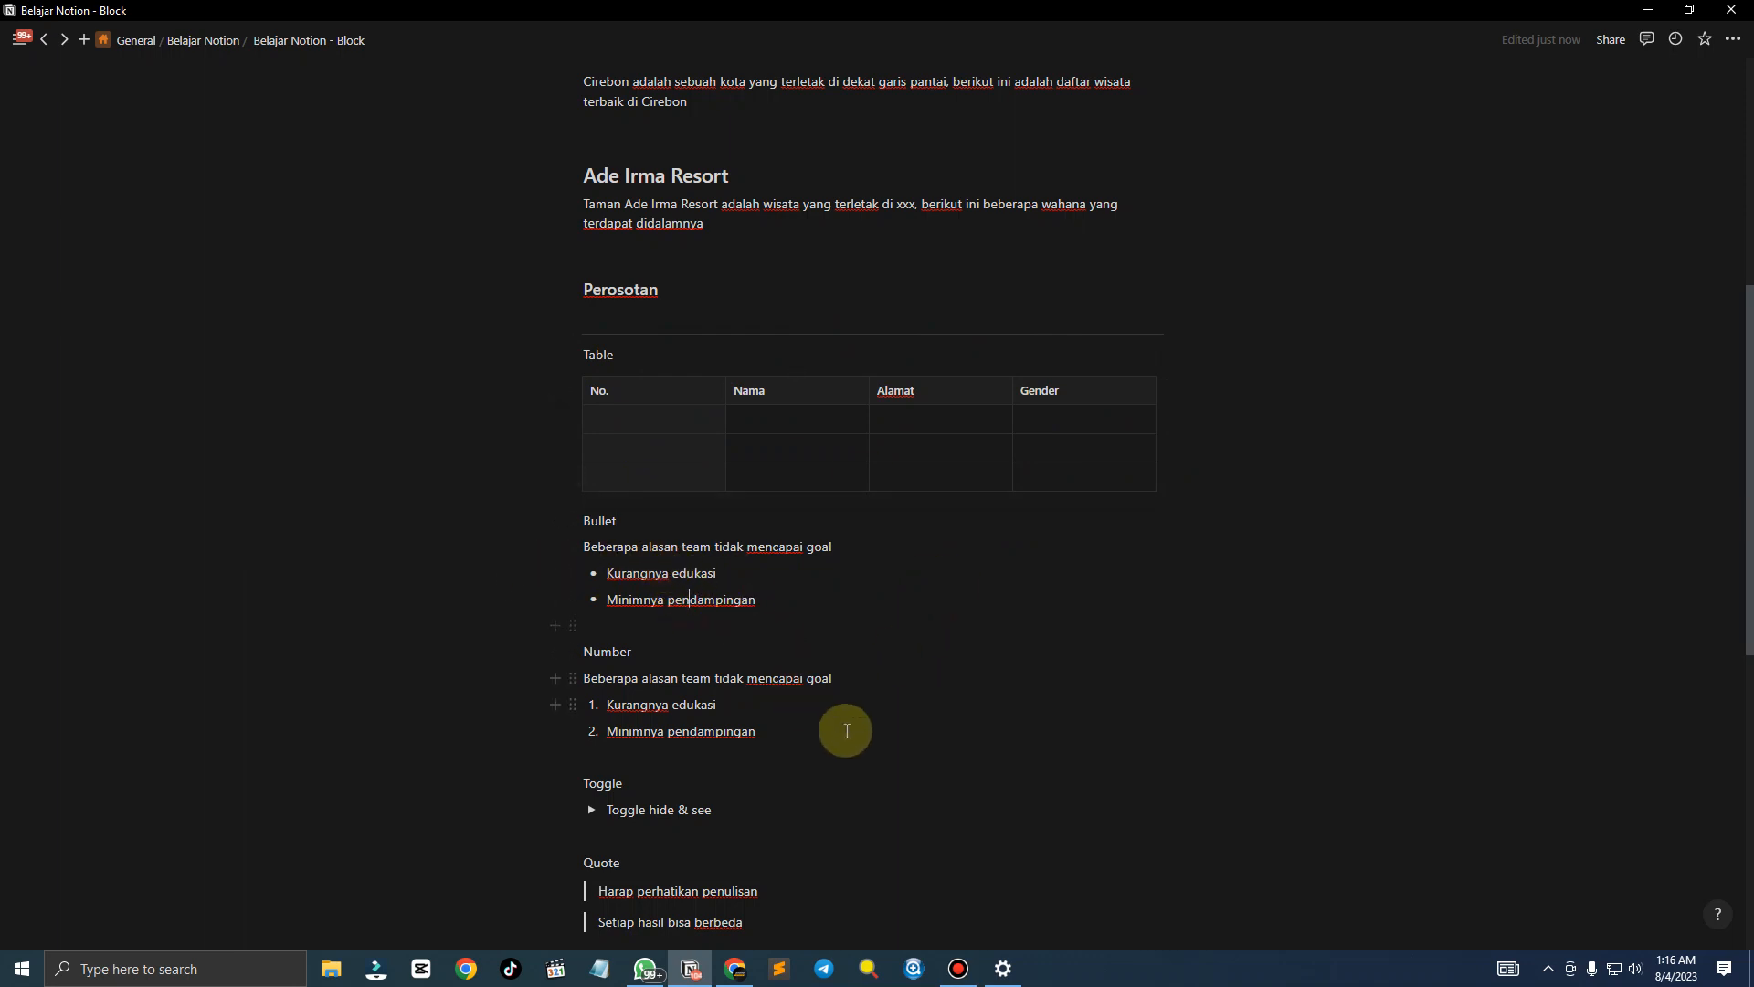
pyautogui.scroll(-2, 732, 642)
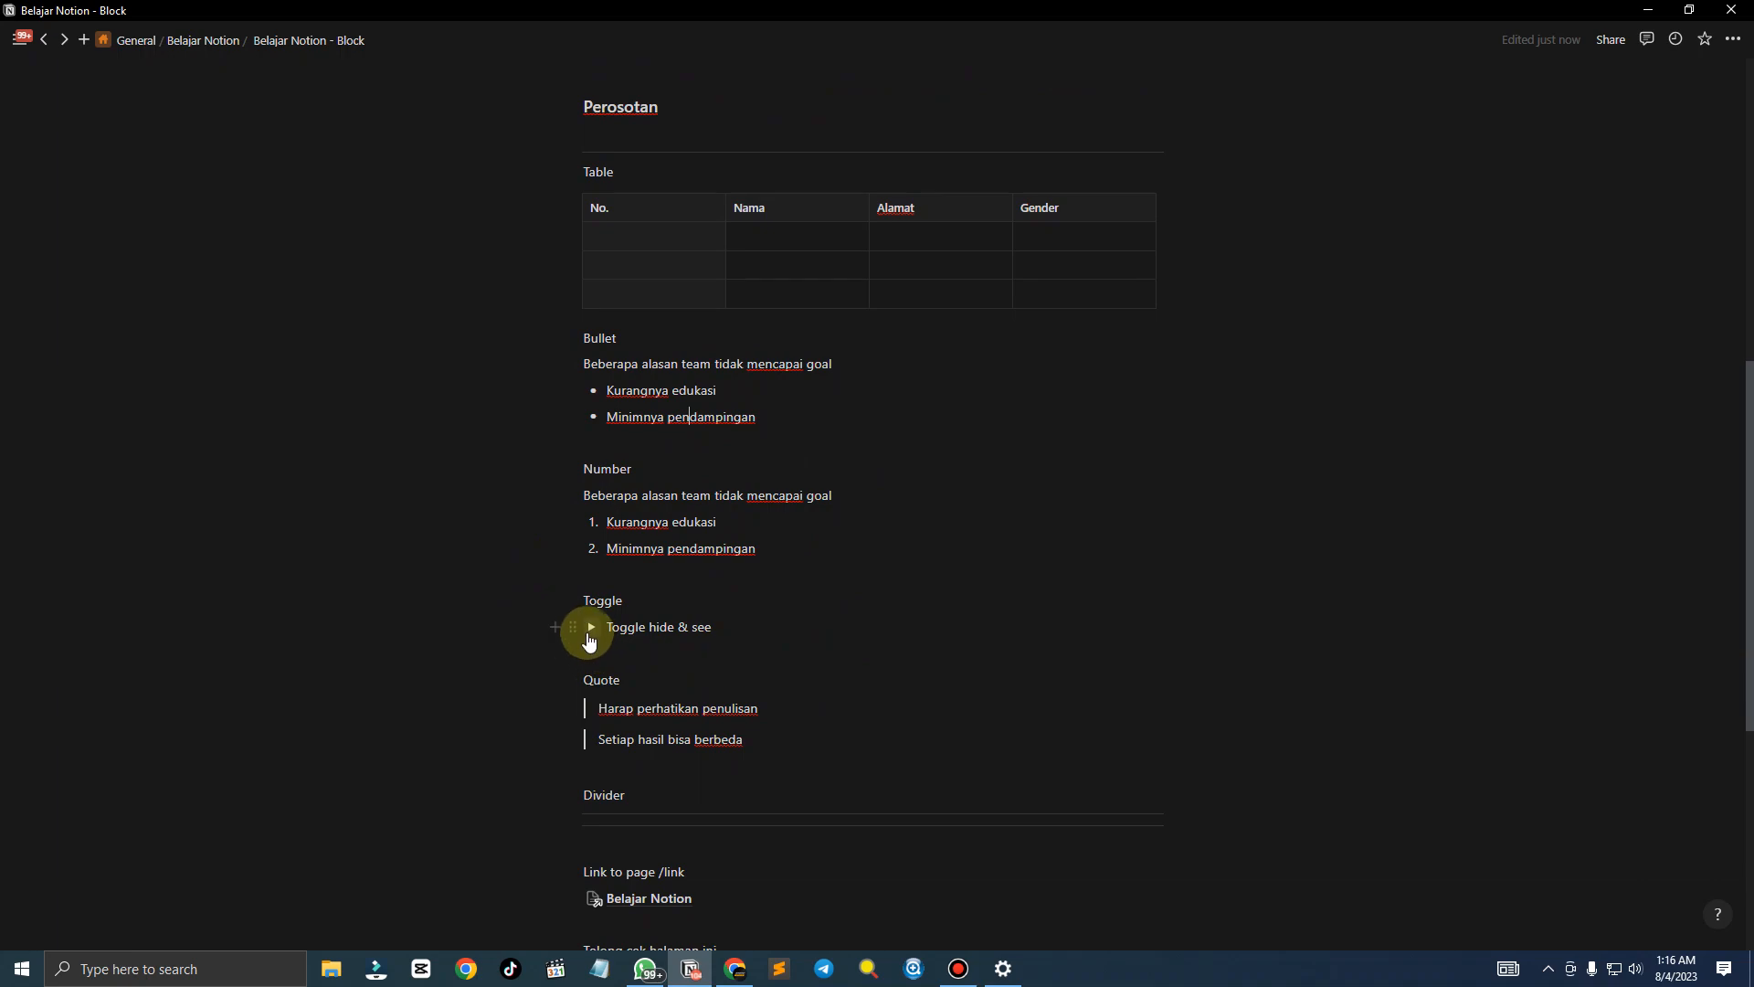
# Review the whole page from the title through the quote, divider, page link and callout examples, and return to the title
pyautogui.scroll(8, 591, 621)
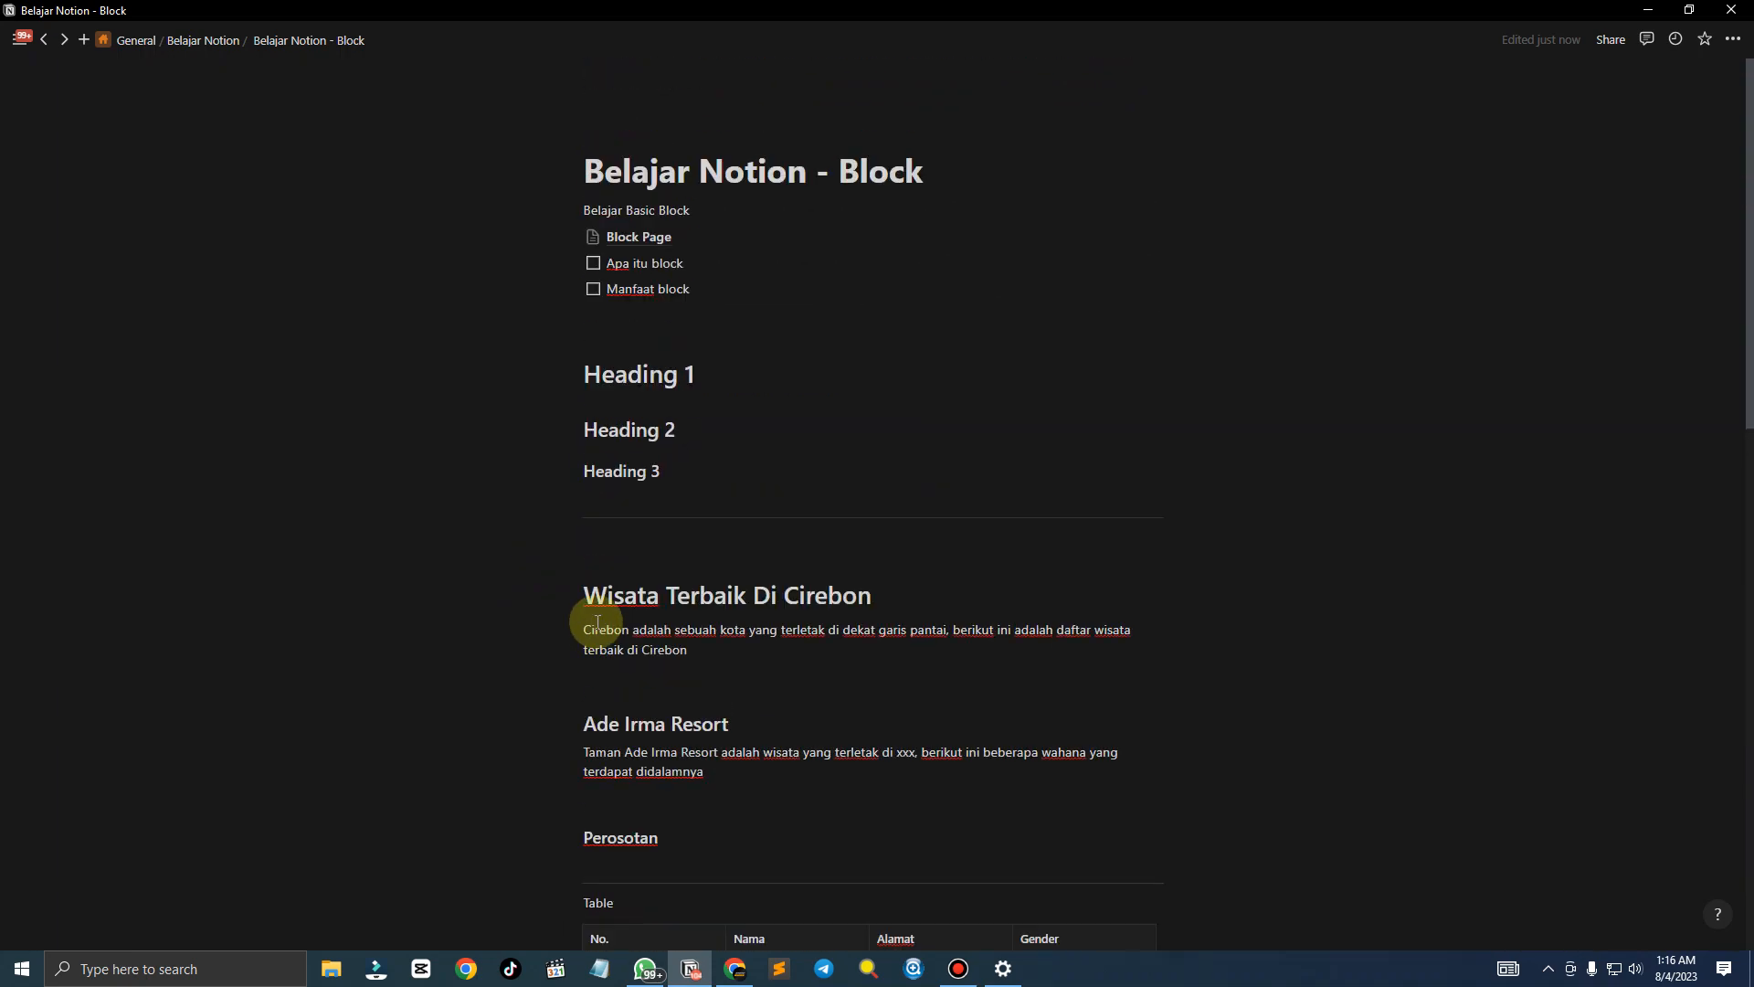
pyautogui.scroll(-10, 594, 626)
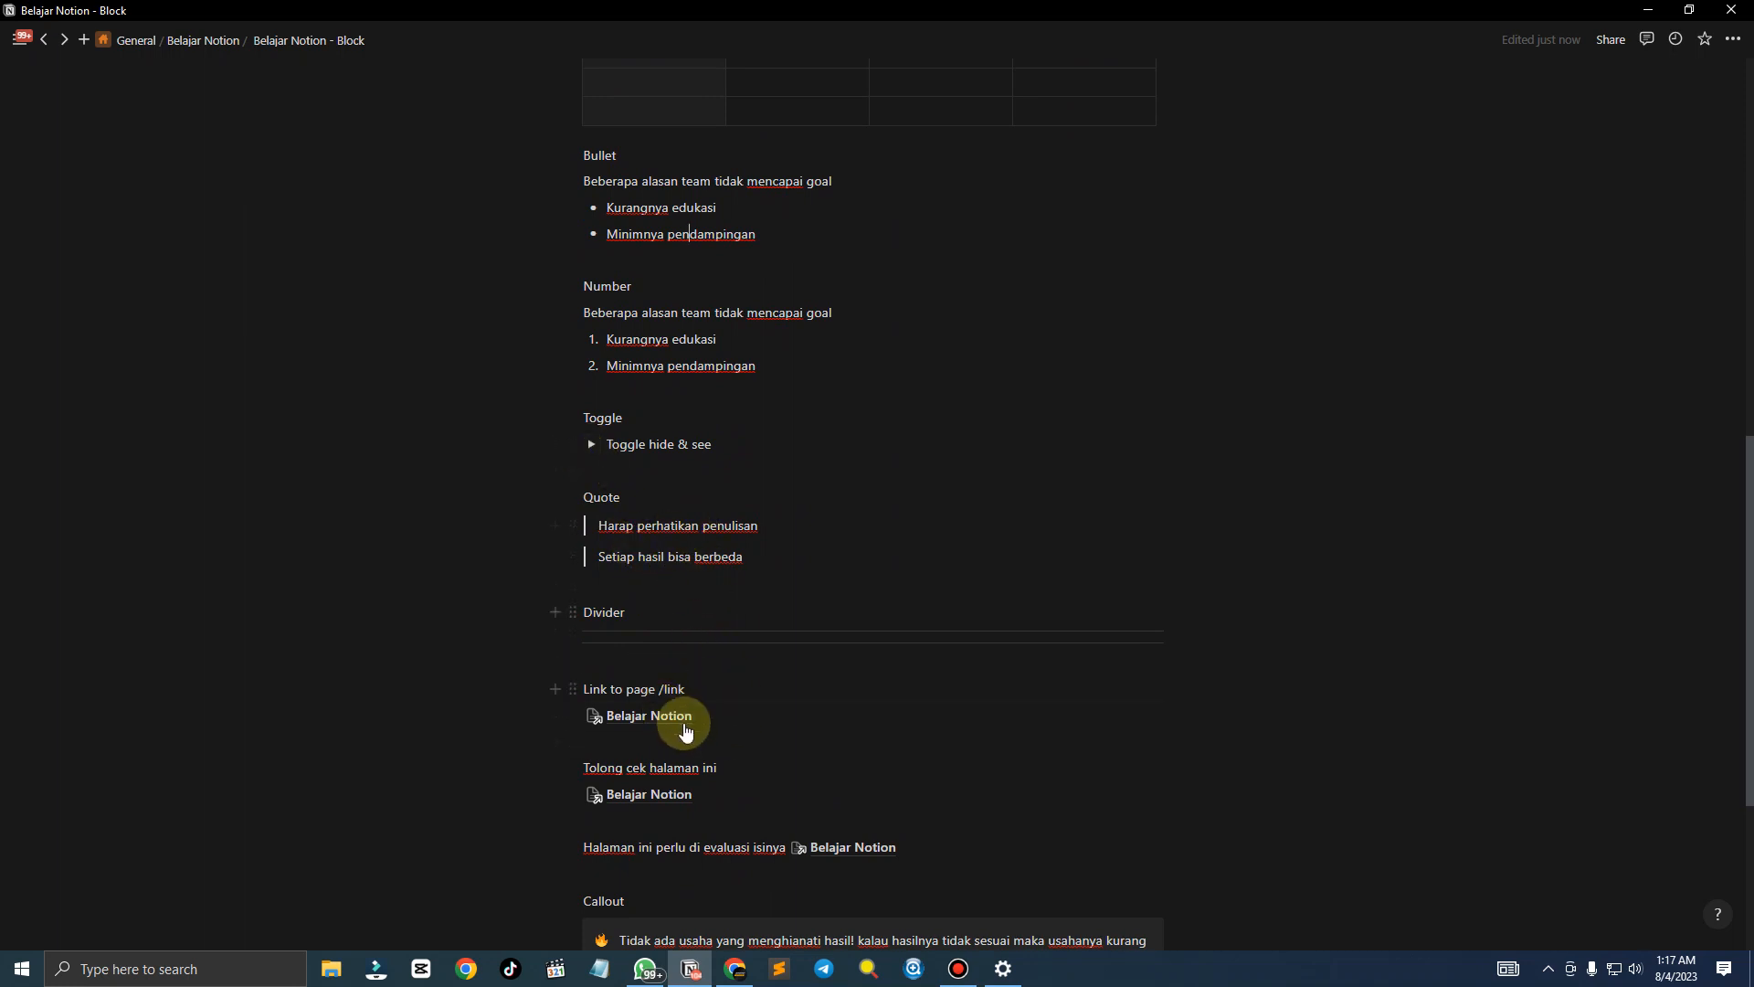
pyautogui.scroll(-2, 686, 722)
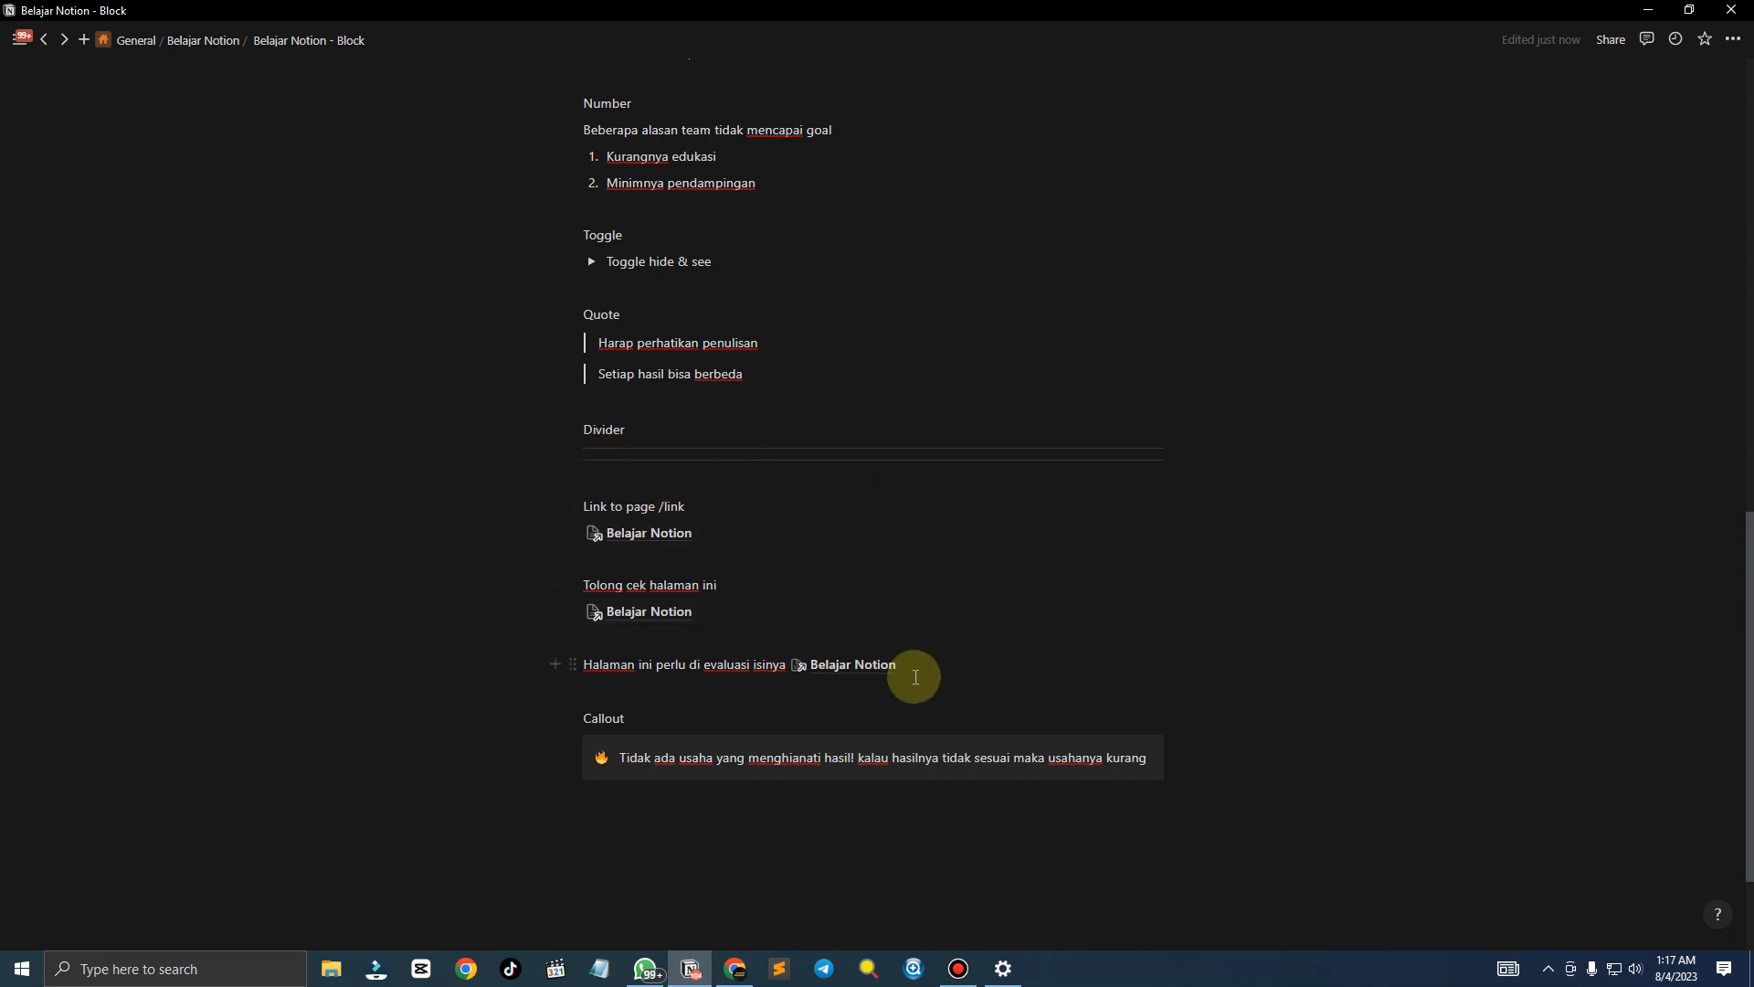
pyautogui.tripleClick(720, 763)
pyautogui.click(747, 791)
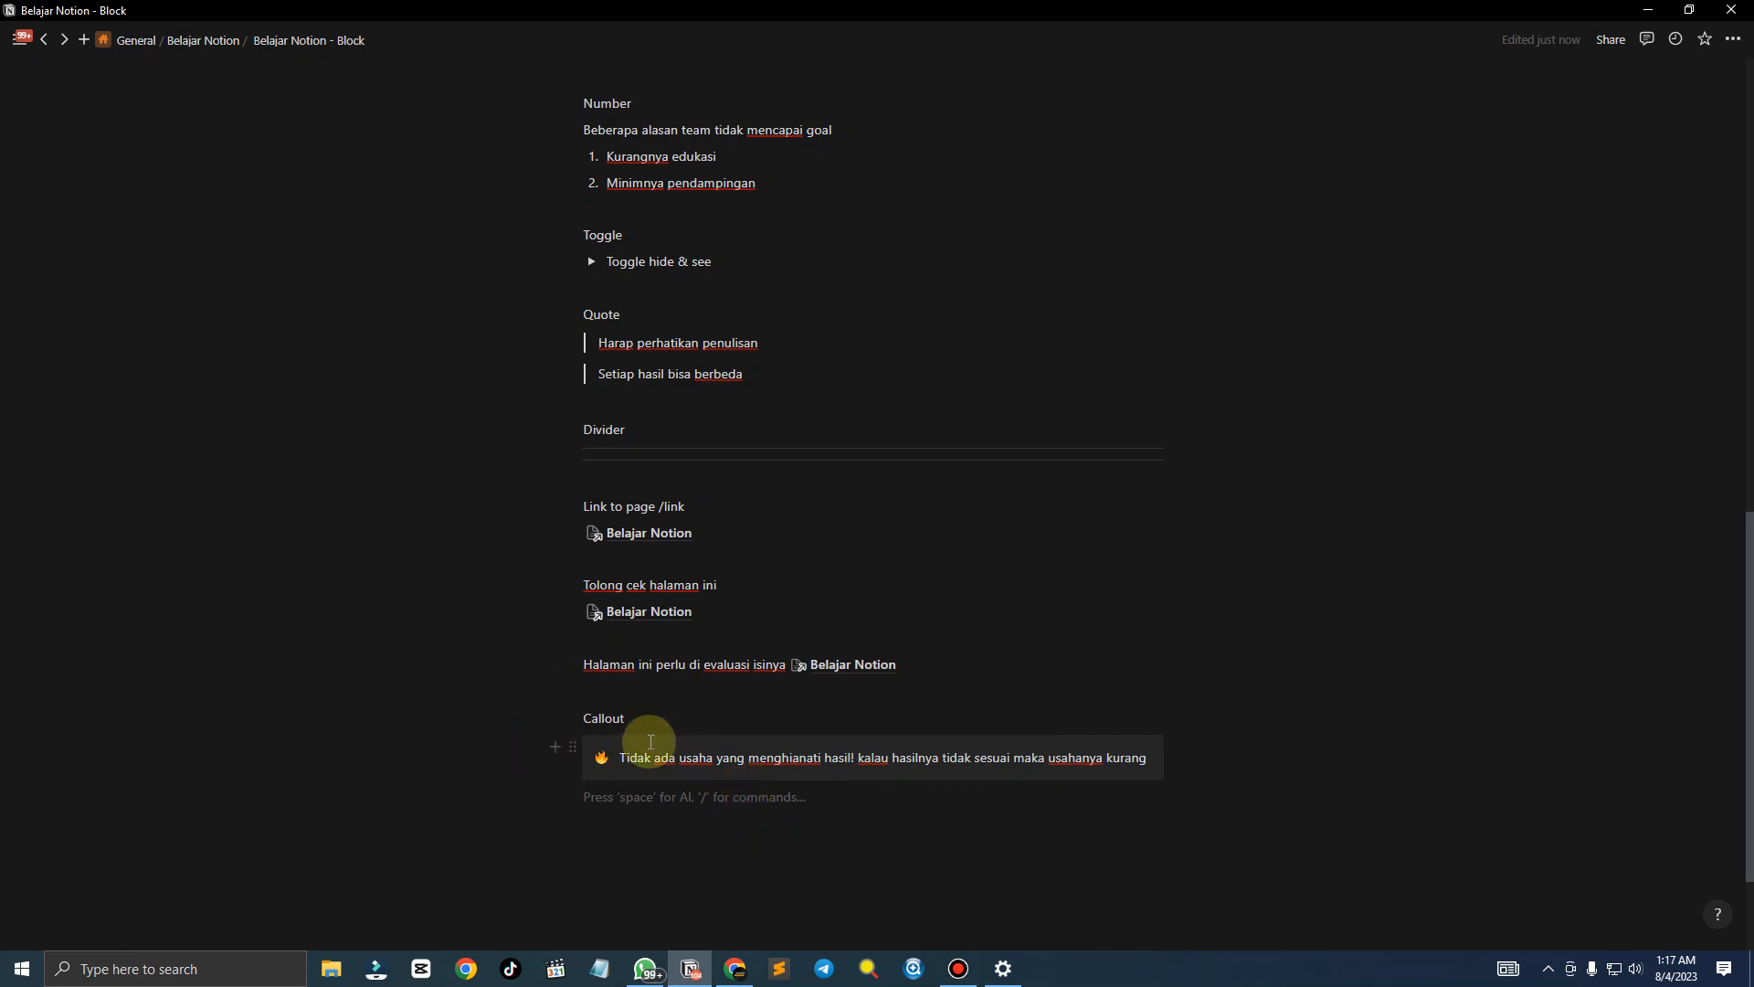
pyautogui.scroll(15, 649, 703)
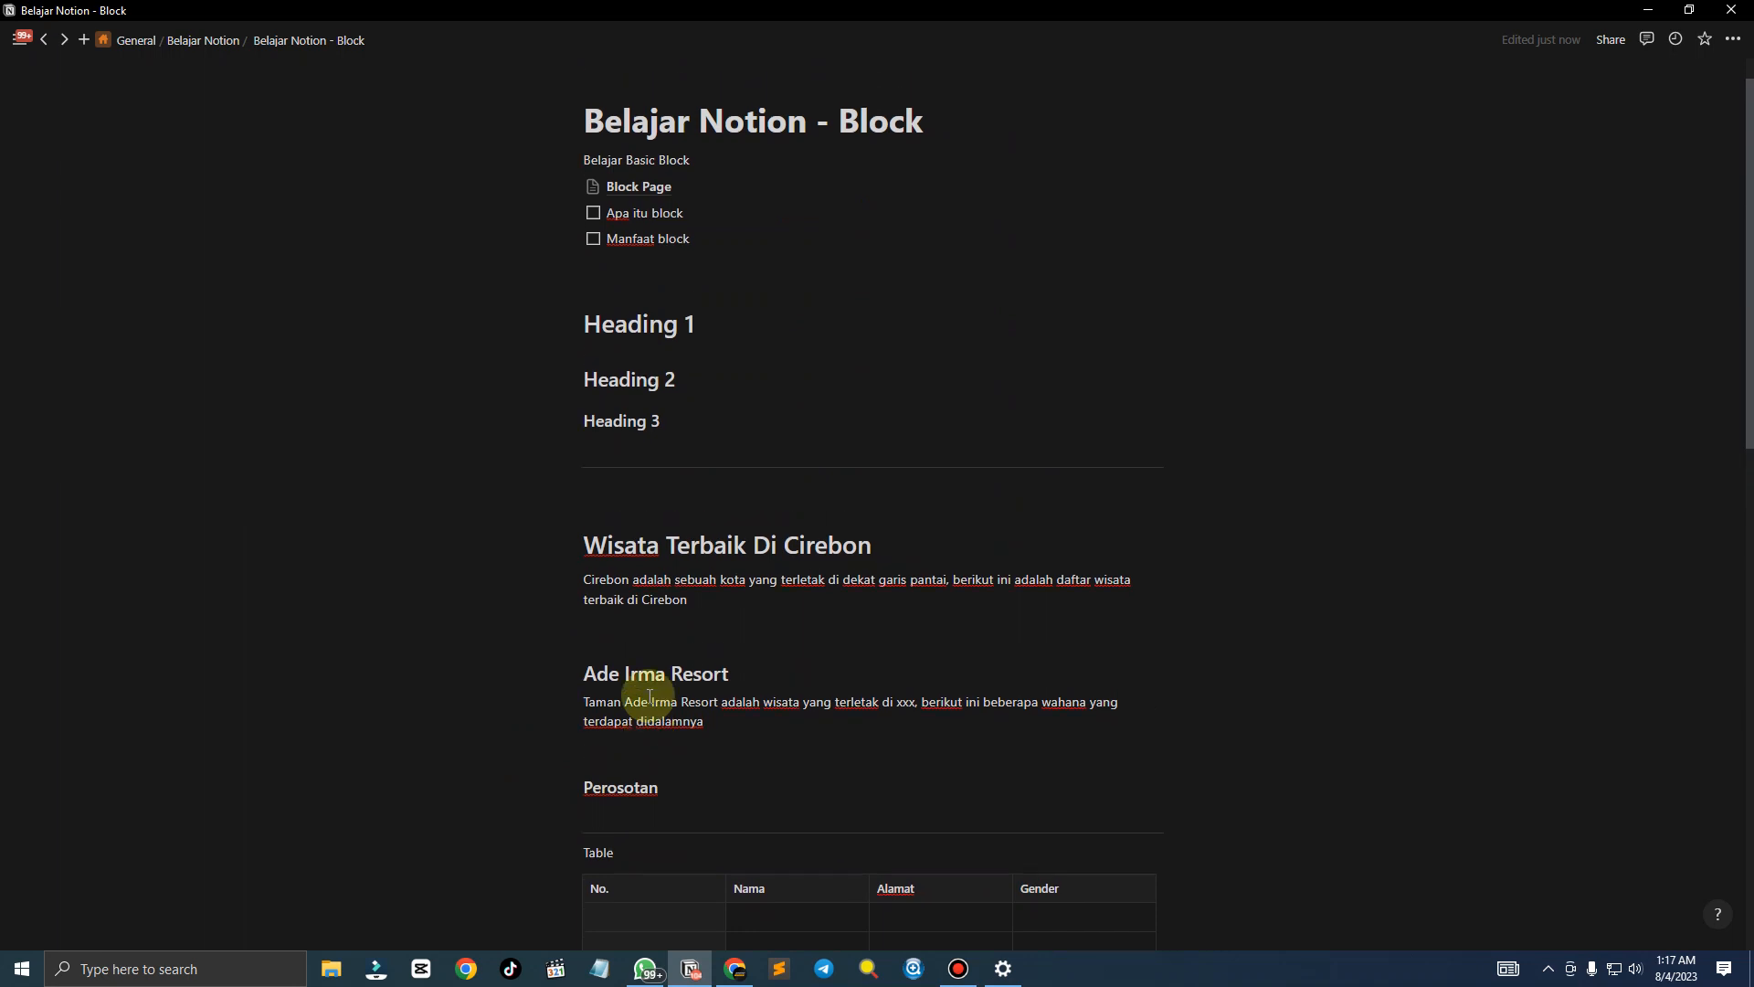
pyautogui.scroll(1, 649, 697)
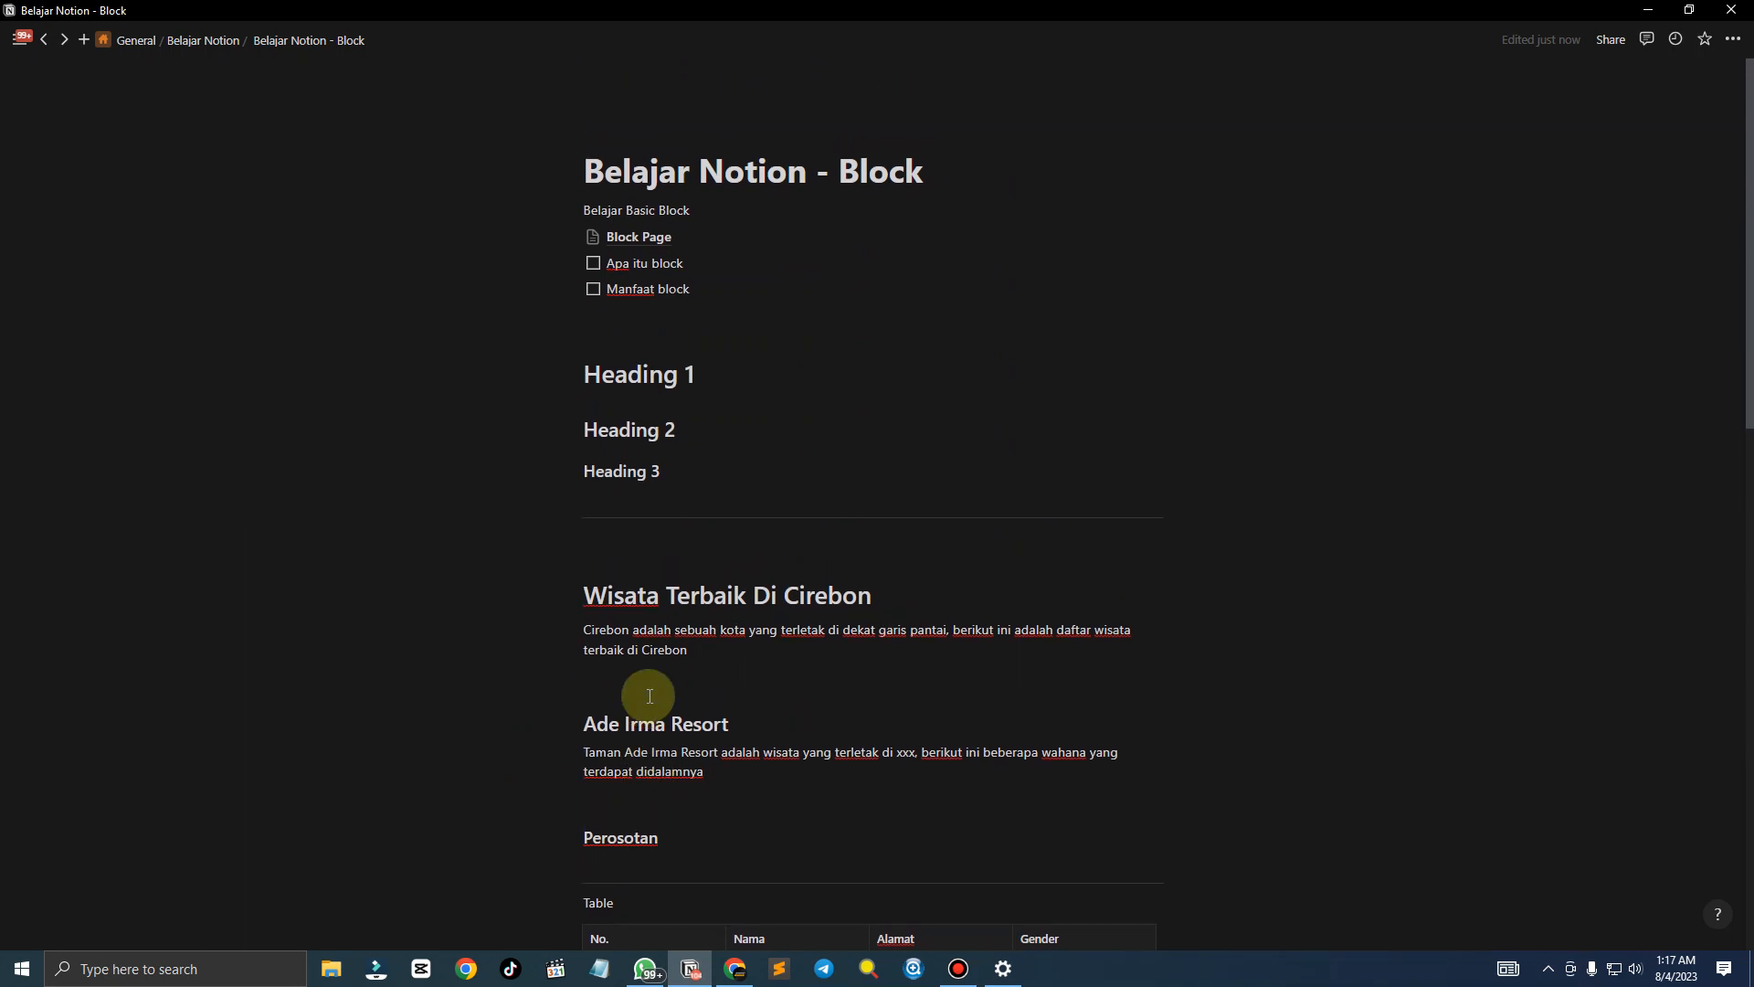